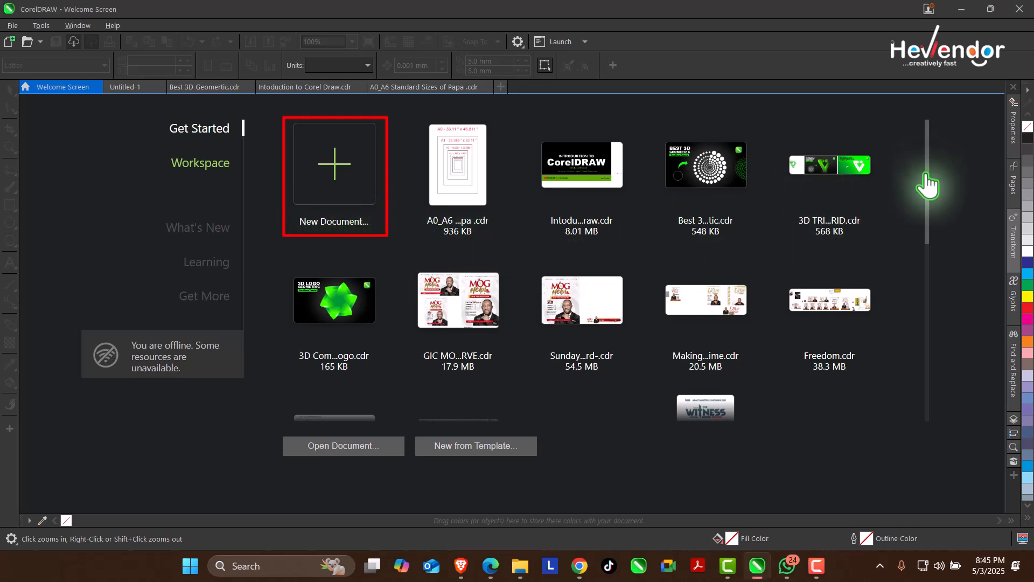
Step: Create a new blank document from the welcome screen
mouse_move(927, 174)
mouse_down()
mouse_move(926, 198)
mouse_move(926, 155)
mouse_up()
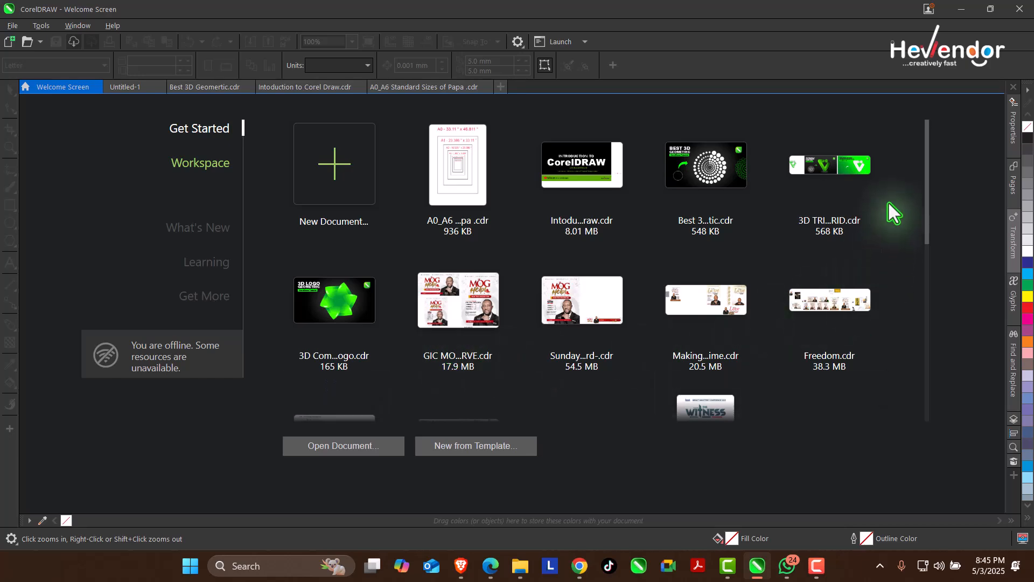
drag(925, 189, 927, 162)
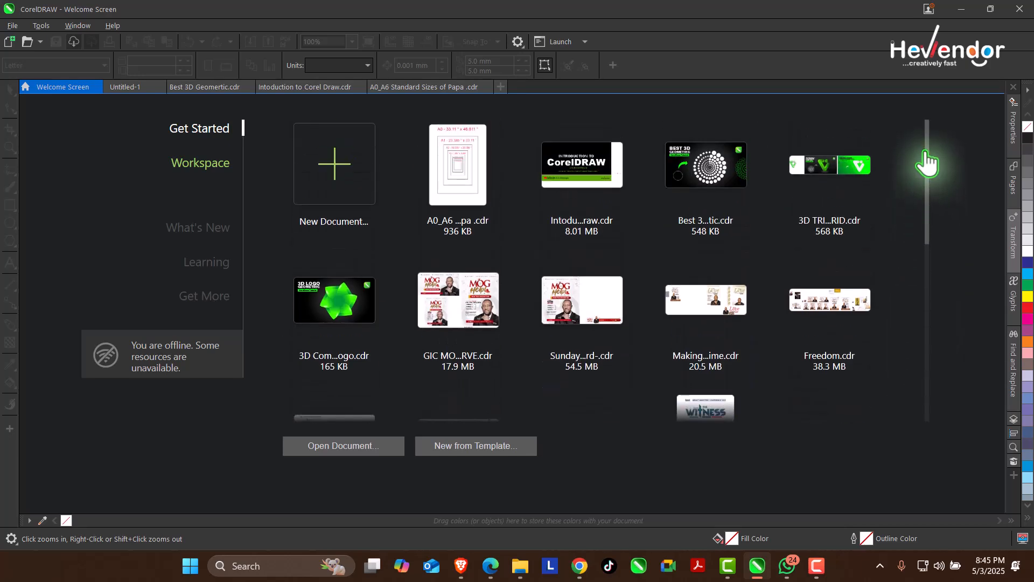
click(337, 191)
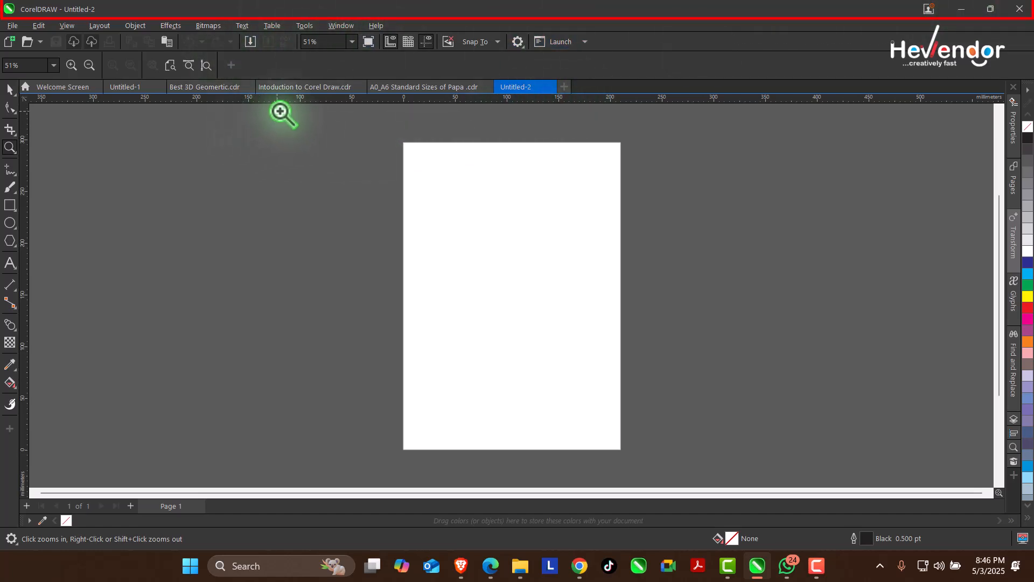
Step: Switch to the Intoduction to Corel Draw document and look through its CorelDRAW Terminology pages
click(304, 91)
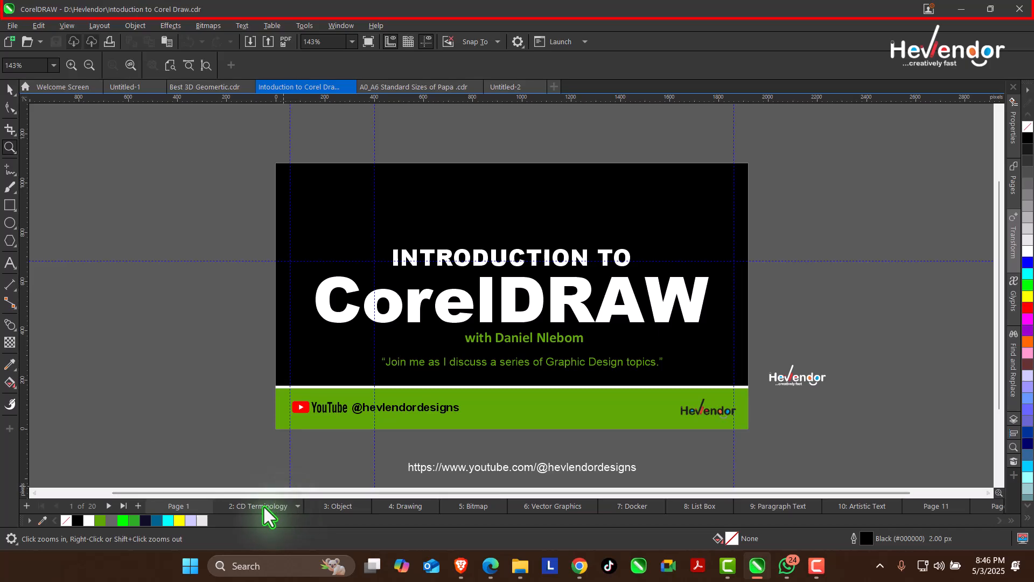
click(553, 506)
click(638, 507)
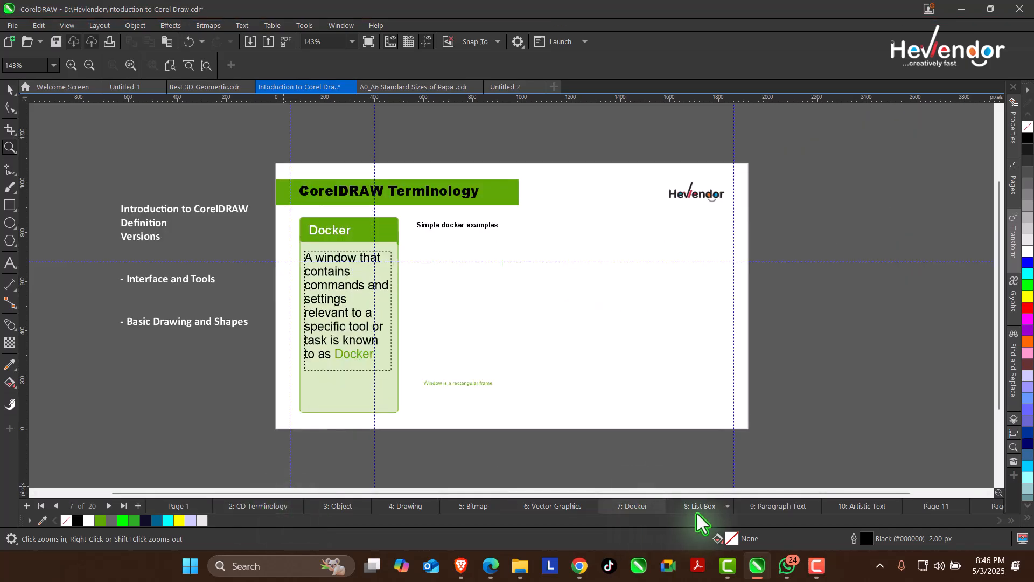
click(861, 506)
click(777, 506)
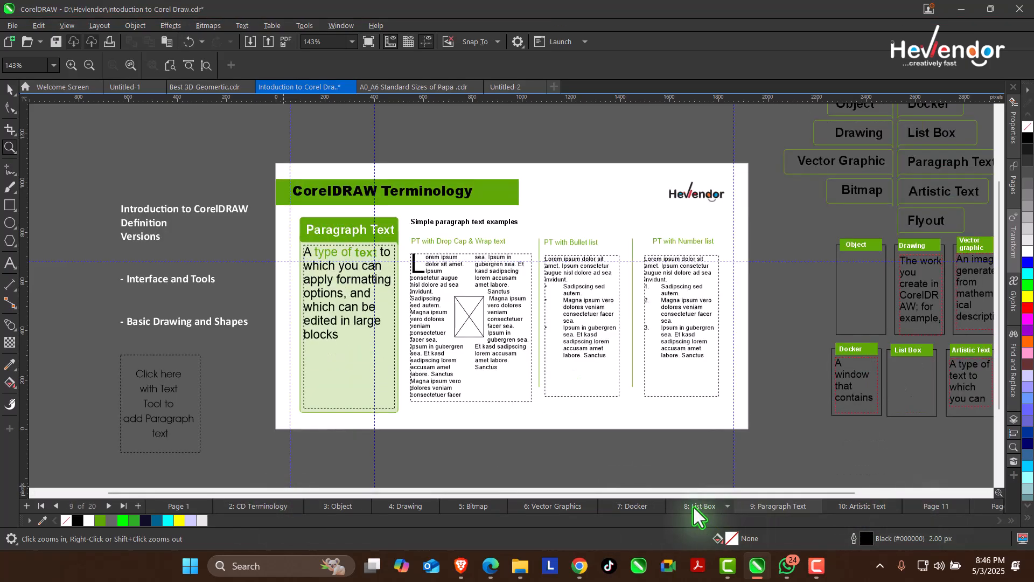
click(695, 507)
click(628, 509)
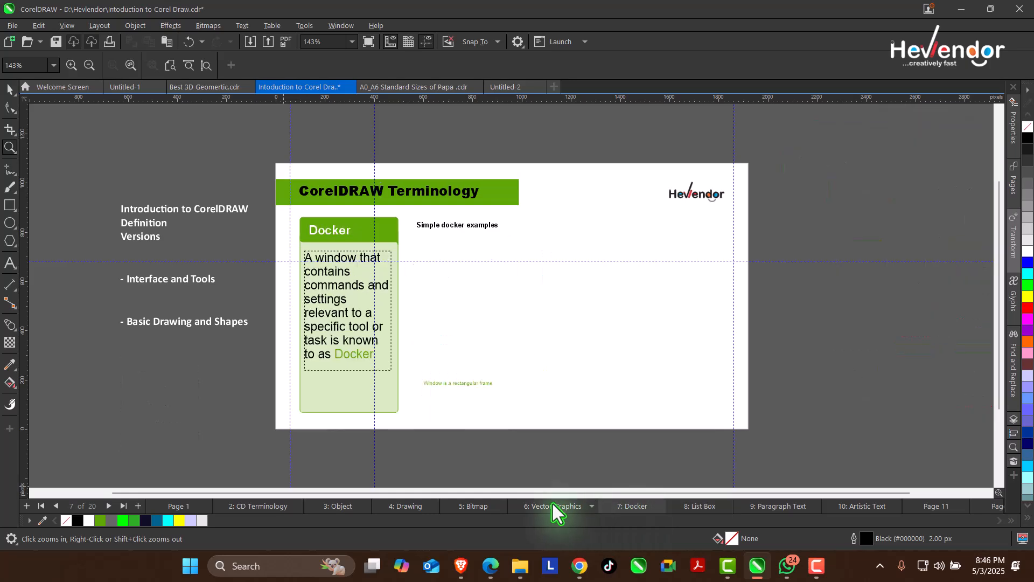
click(539, 505)
click(401, 506)
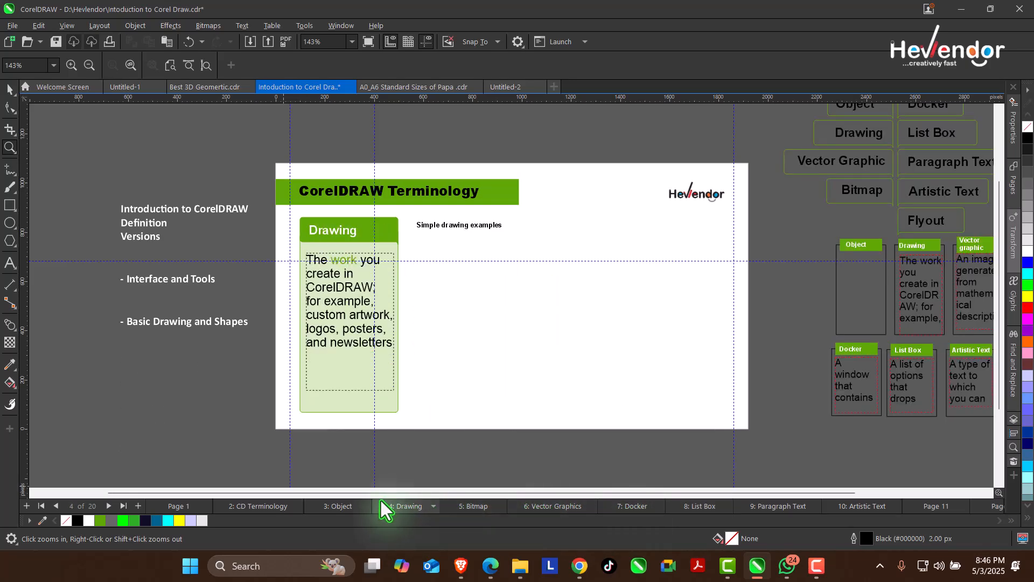
click(338, 506)
click(267, 506)
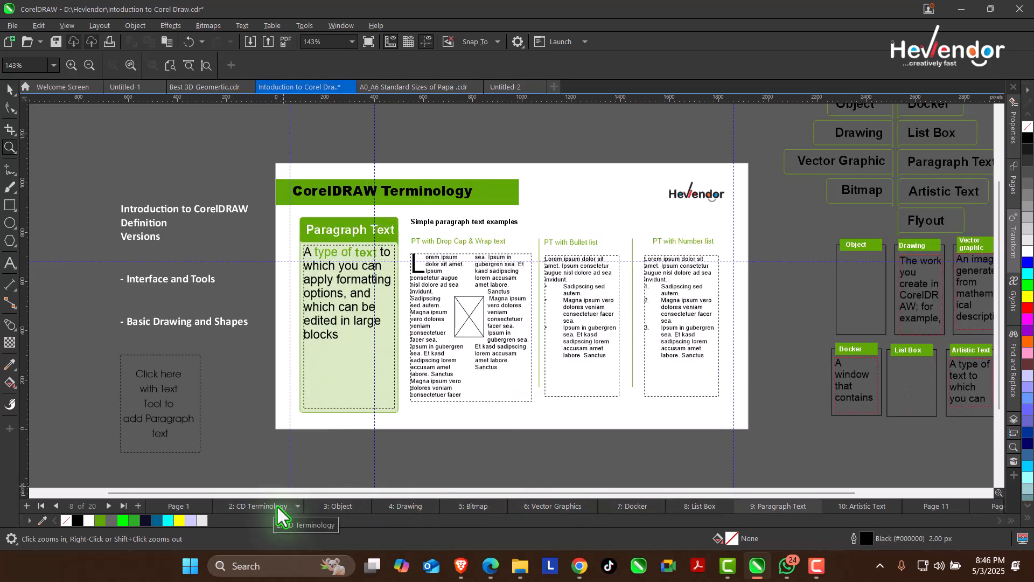
Step: Go forward to page 18, Application Window, and examine the numbered interface diagram up close
key(Page_Down)
key(Page_Down)
key(Page_Down)
key(Page_Down)
key(Page_Down)
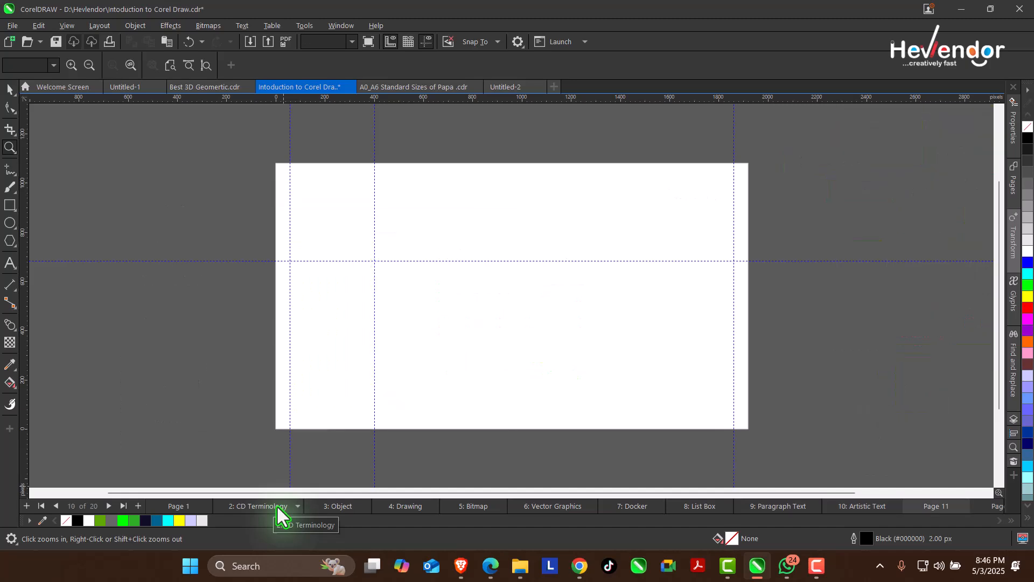
key(Page_Down)
key(Page_Down)
key(Page_Down)
key(Page_Down)
key(Page_Down)
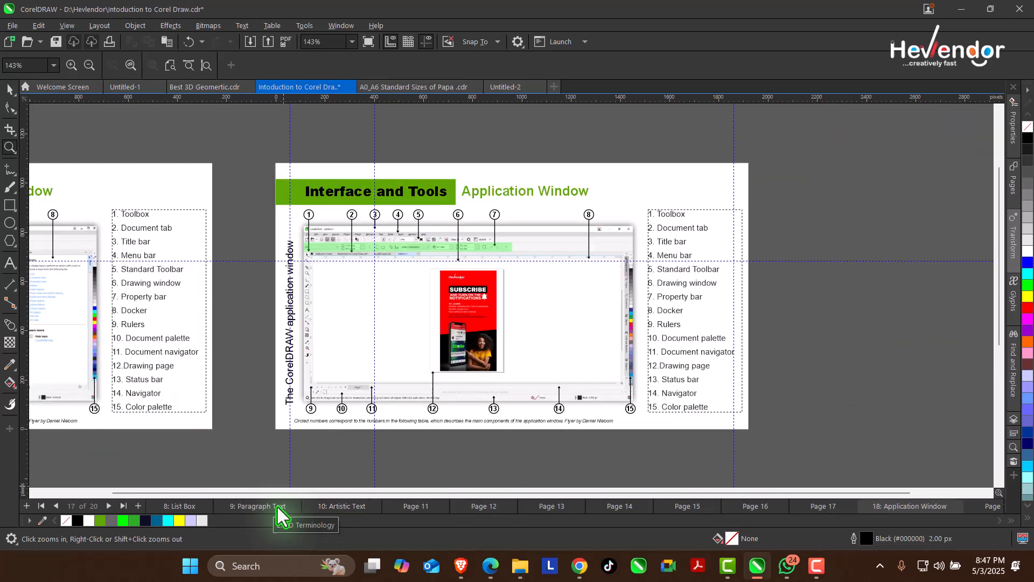
key(Page_Up)
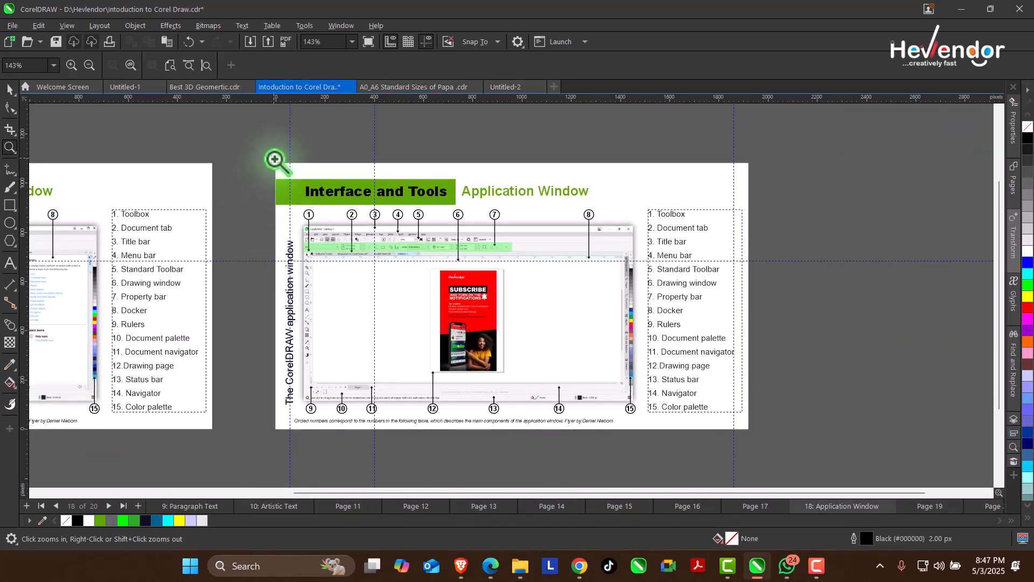
drag(748, 431, 747, 429)
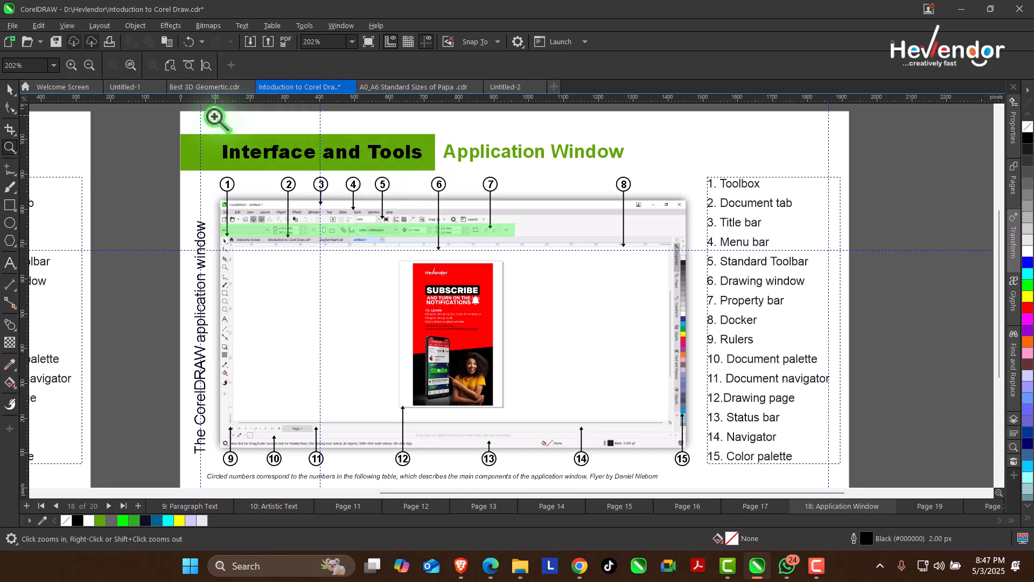
mouse_move(182, 111)
mouse_down()
mouse_move(852, 489)
mouse_move(848, 474)
mouse_up()
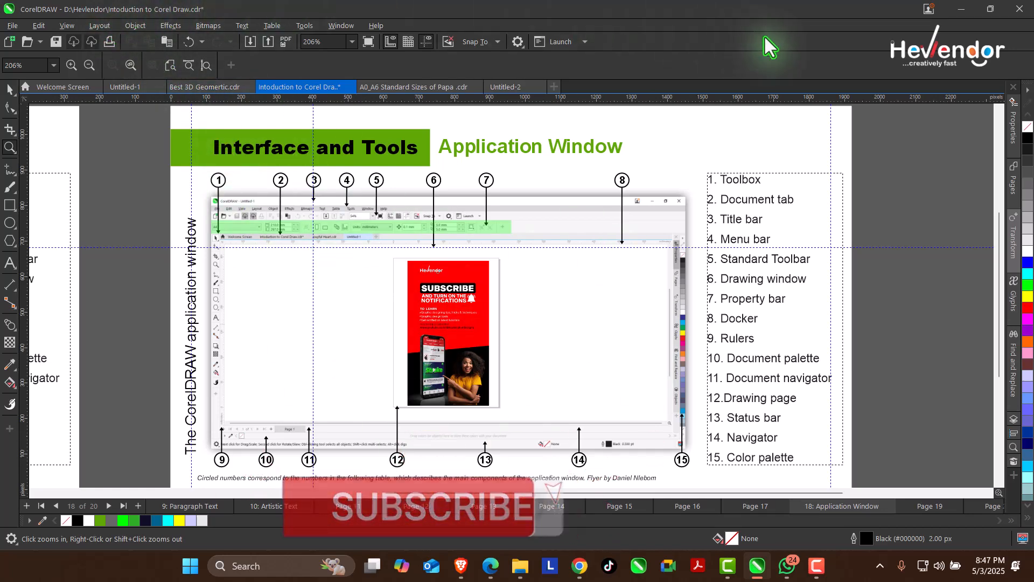
Step: Look through the open documents Untitled-1, Best 3D Geomertic, Intoduction to Corel Draw and A0_A6 Standard Sizes of Papa, ending on Untitled-1
click(125, 87)
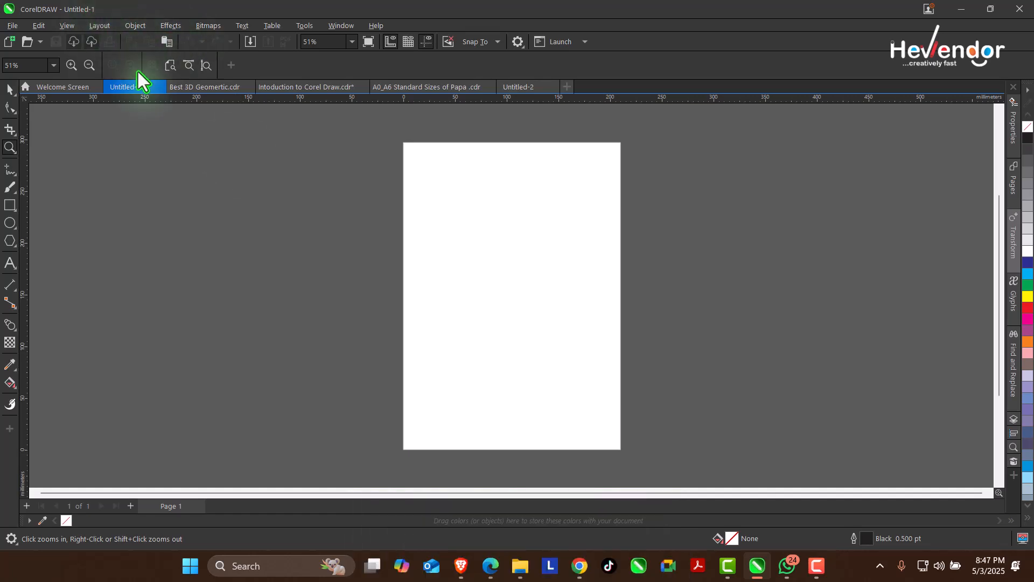
click(192, 87)
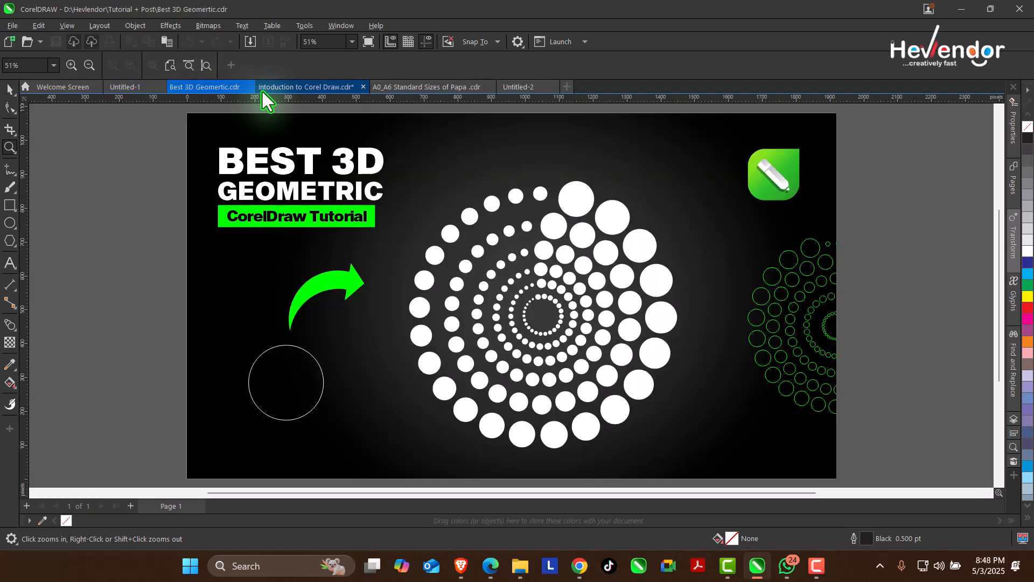
click(289, 90)
click(410, 87)
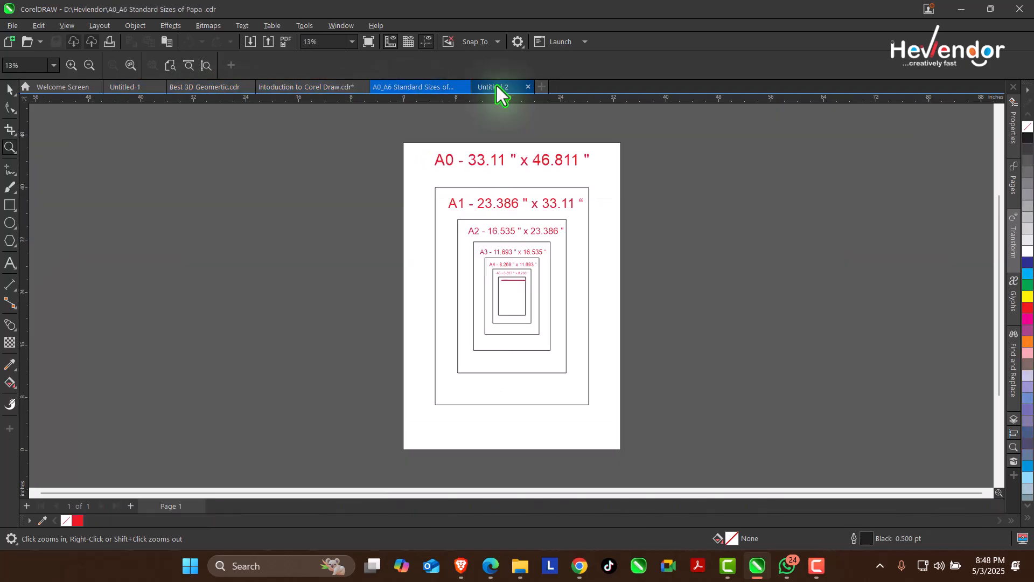
click(128, 87)
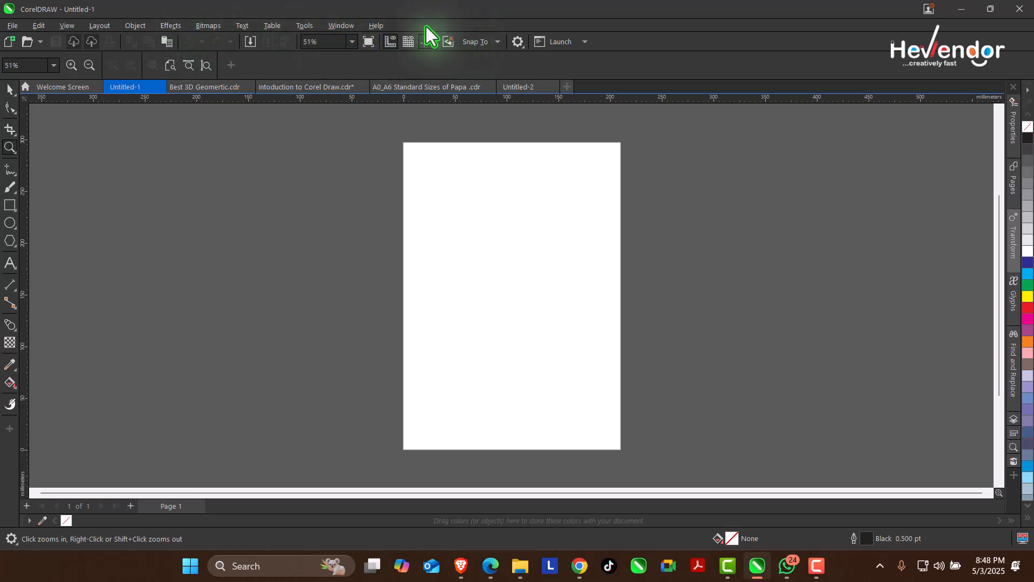
Step: Review the available file commands in Untitled-1, including opening, saving, importing, exporting, sending and print merging, without running any
click(13, 25)
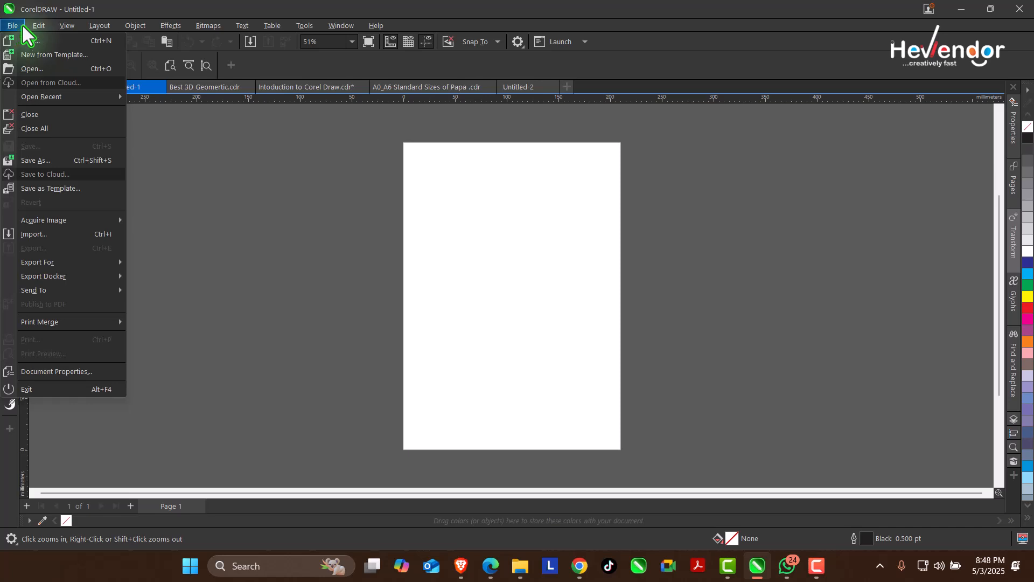
mouse_move(35, 24)
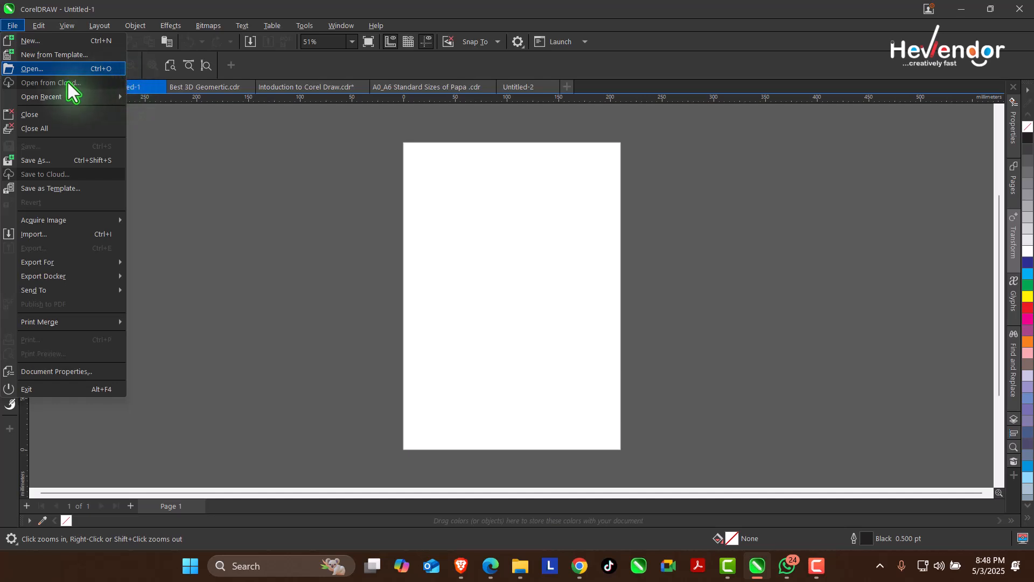
mouse_move(65, 99)
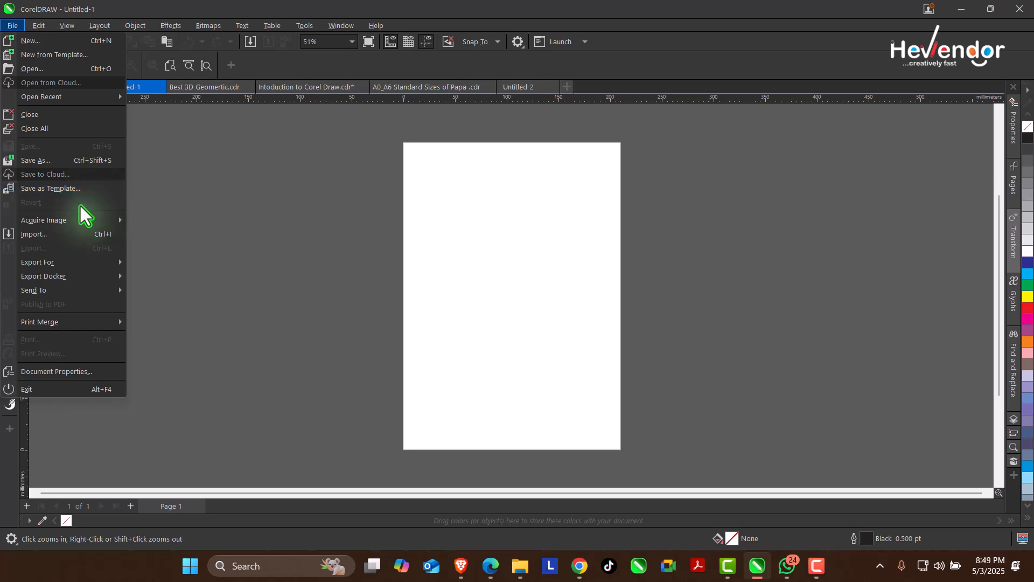
mouse_move(74, 220)
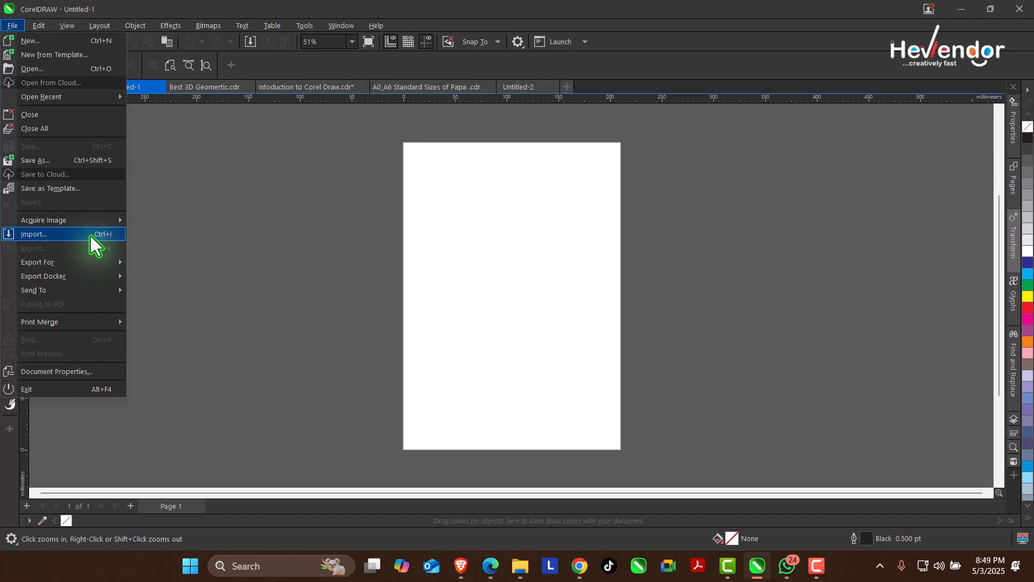
mouse_move(70, 263)
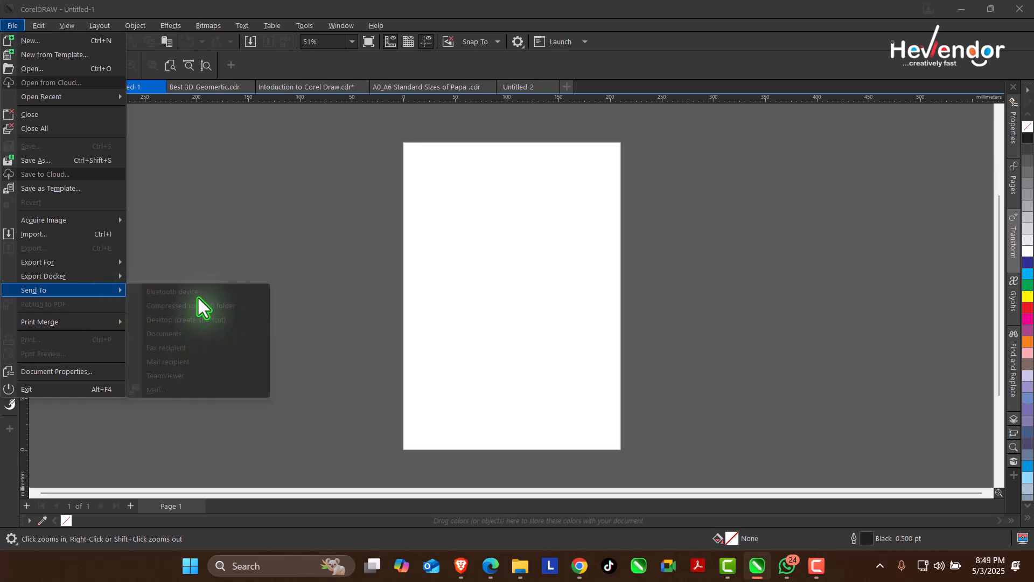
mouse_move(70, 324)
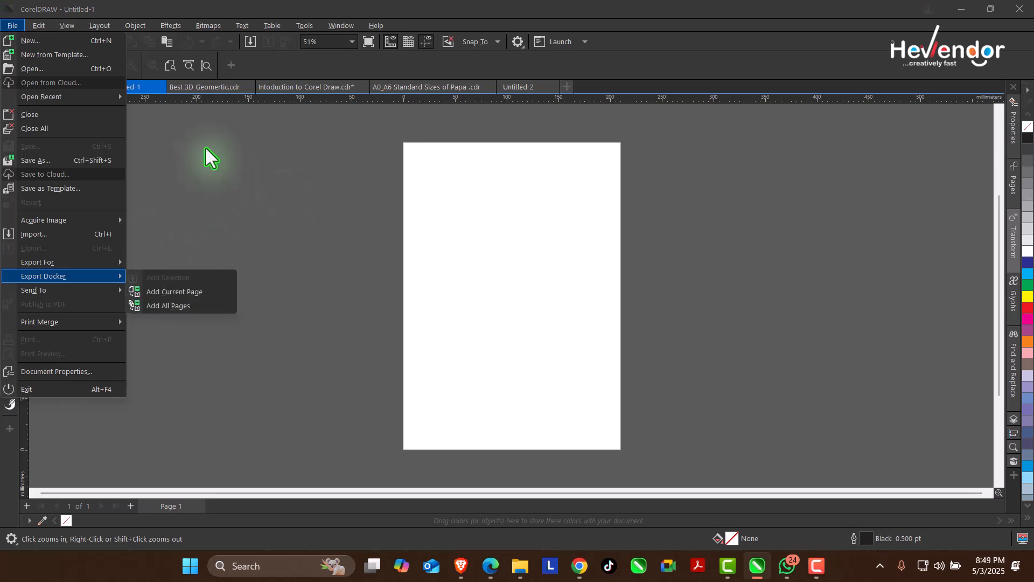
click(258, 143)
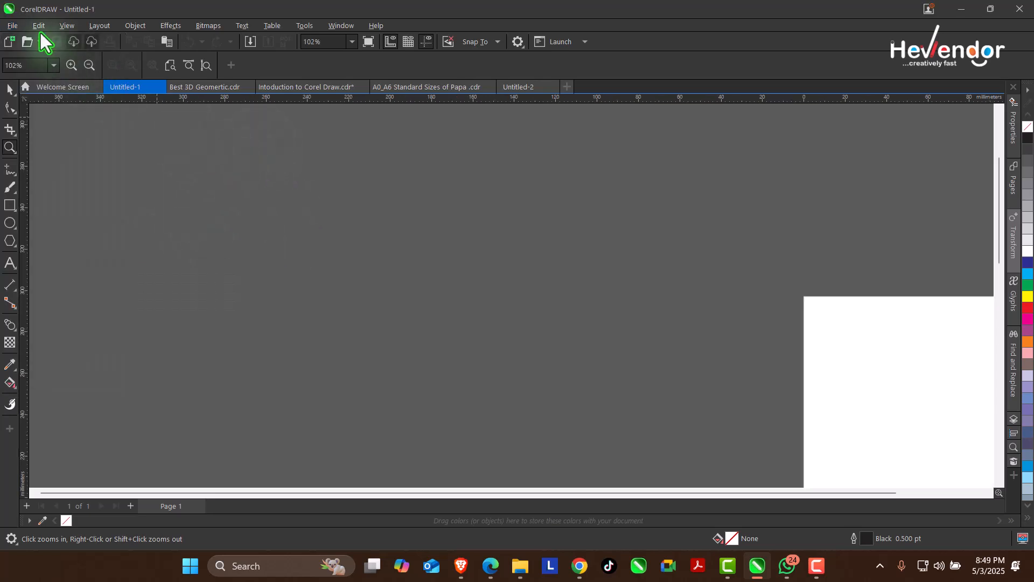
right_click(139, 178)
click(206, 65)
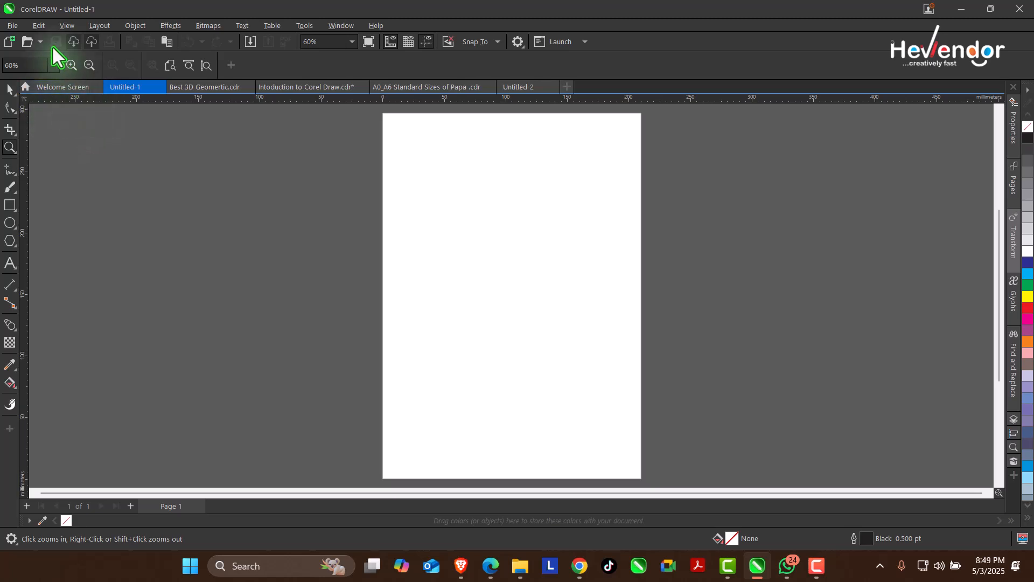
Step: View the list of toolbars that can be shown or hidden, and close it without changing any
click(40, 27)
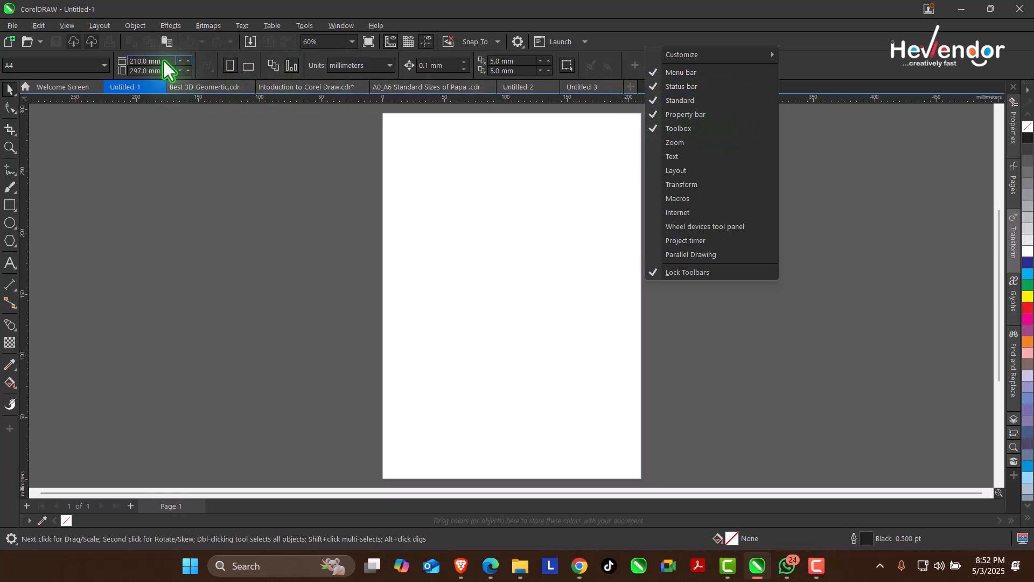
click(45, 64)
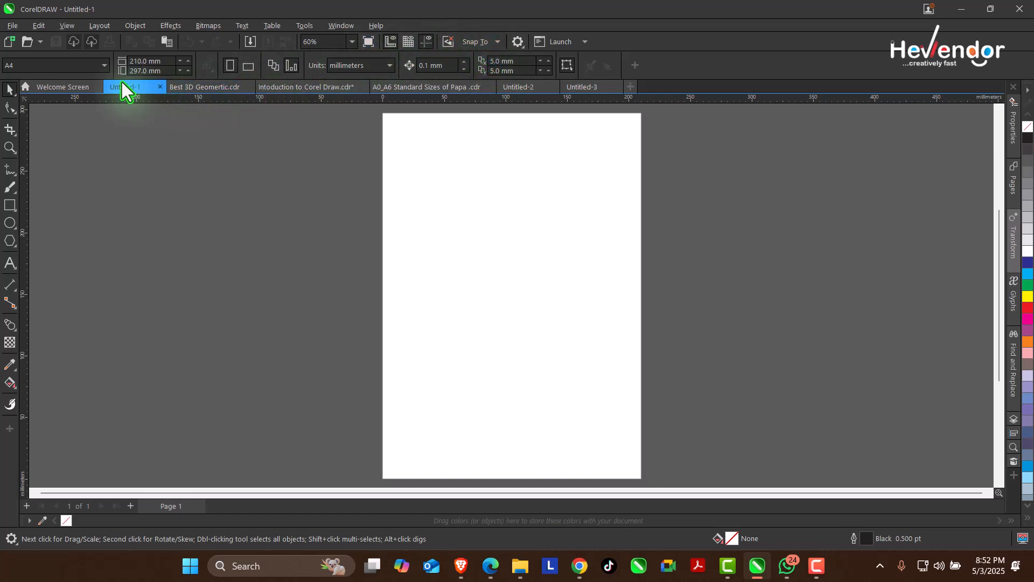
right_click(688, 68)
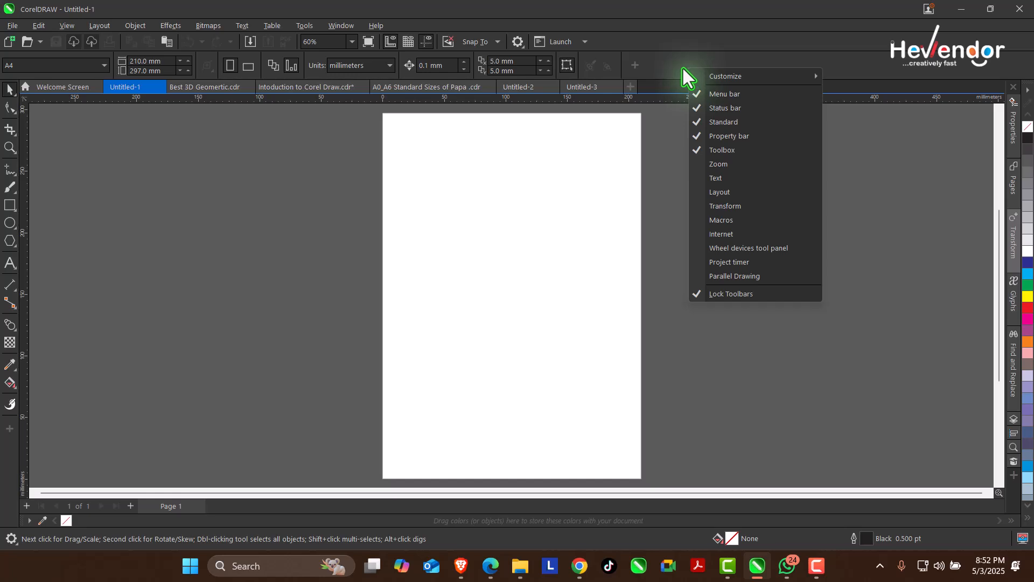
click(663, 129)
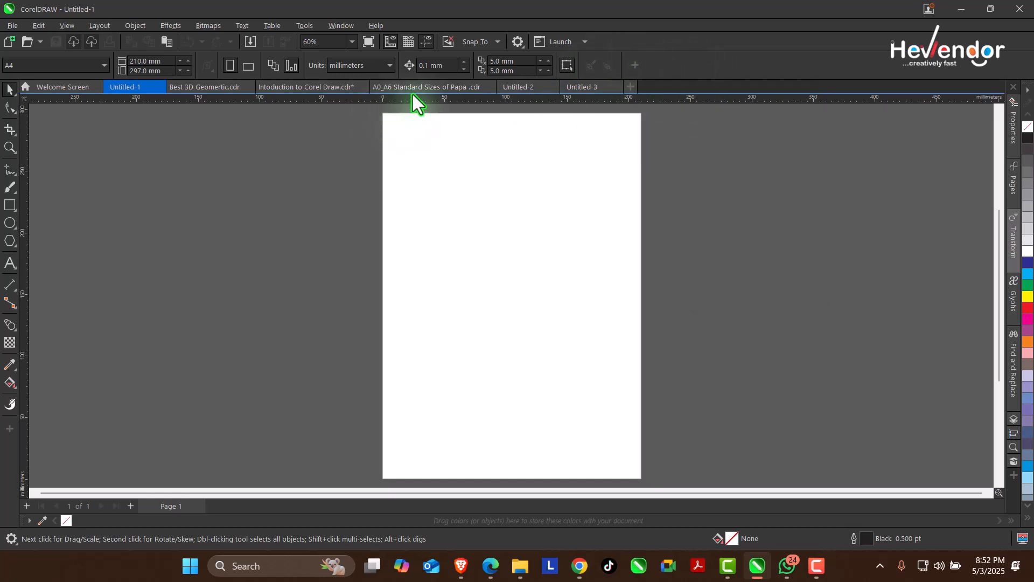
Step: Return to the Application Window page of the Intoduction to Corel Draw document and examine its interface diagram
click(307, 89)
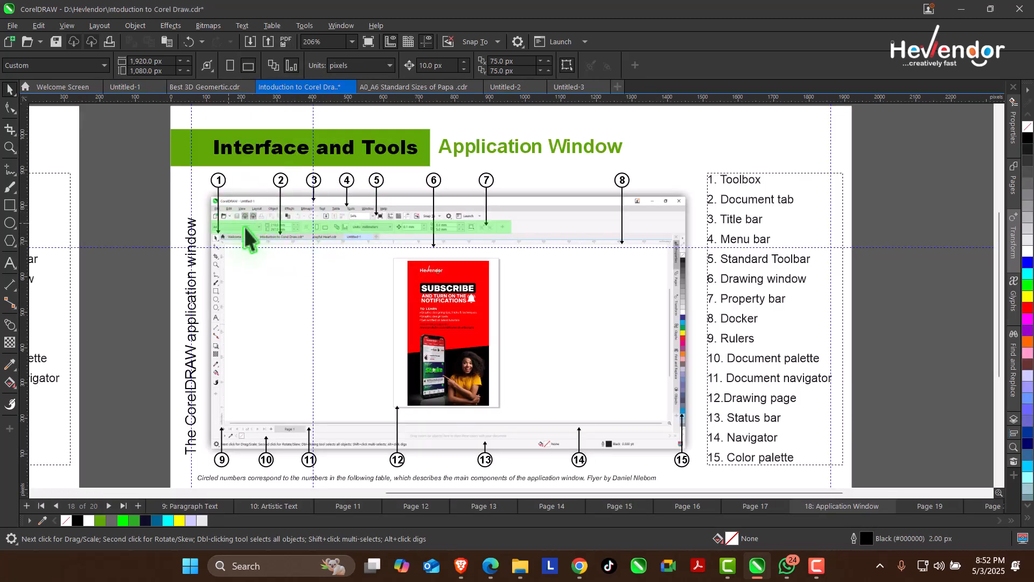
key(z)
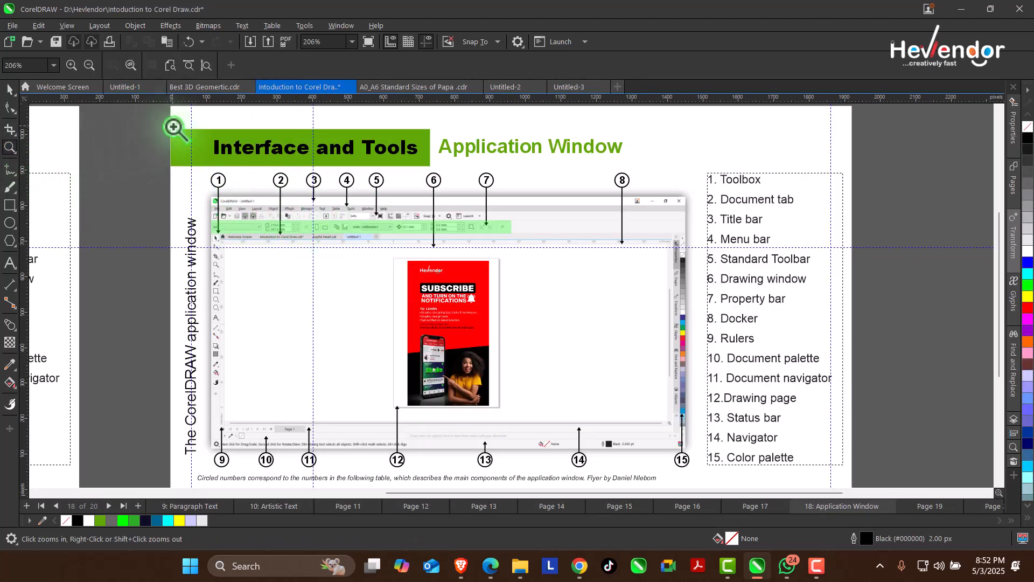
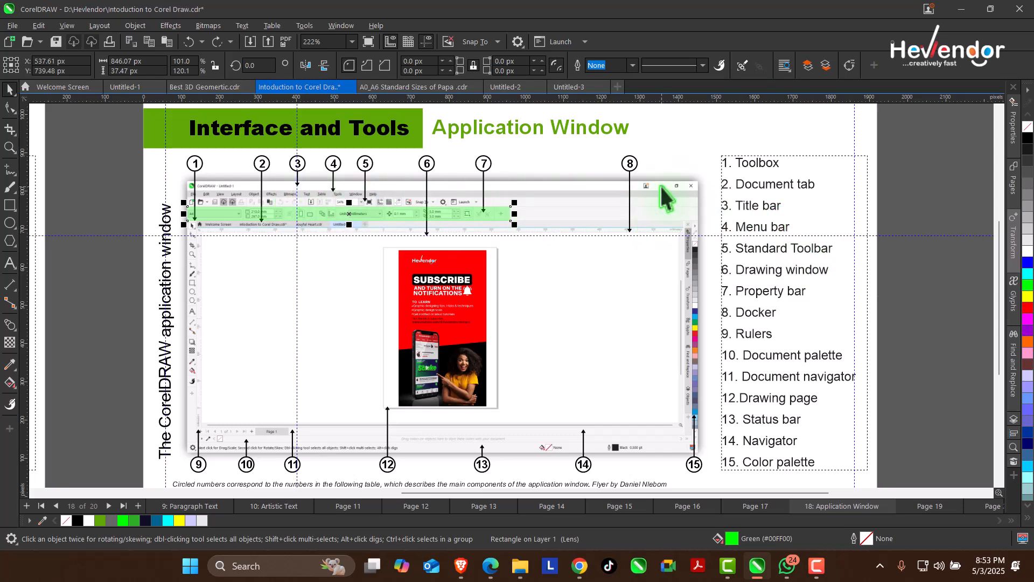
Step: Minimize the CorelDRAW and Camtasia windows to show the desktop
click(959, 13)
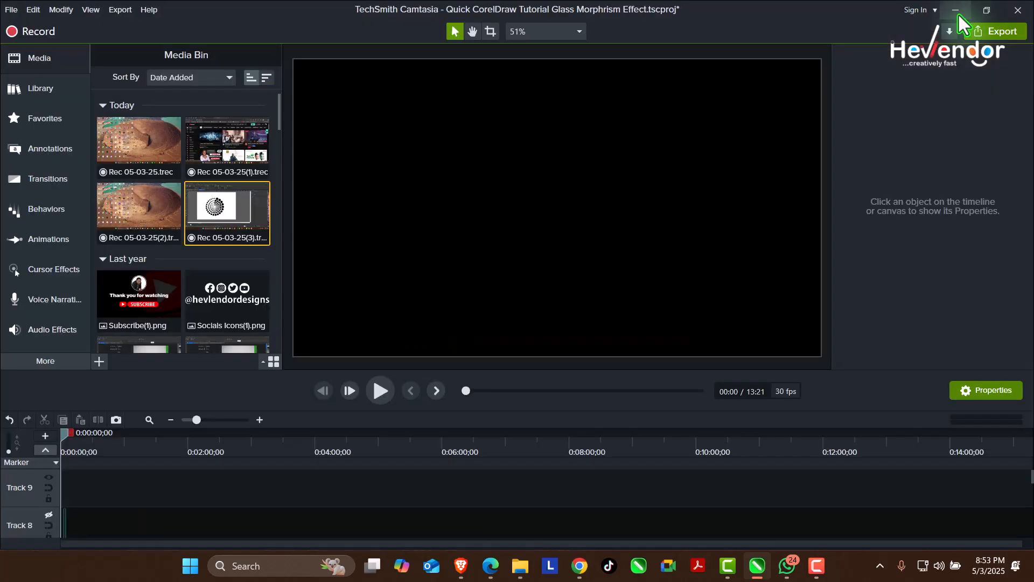
click(958, 11)
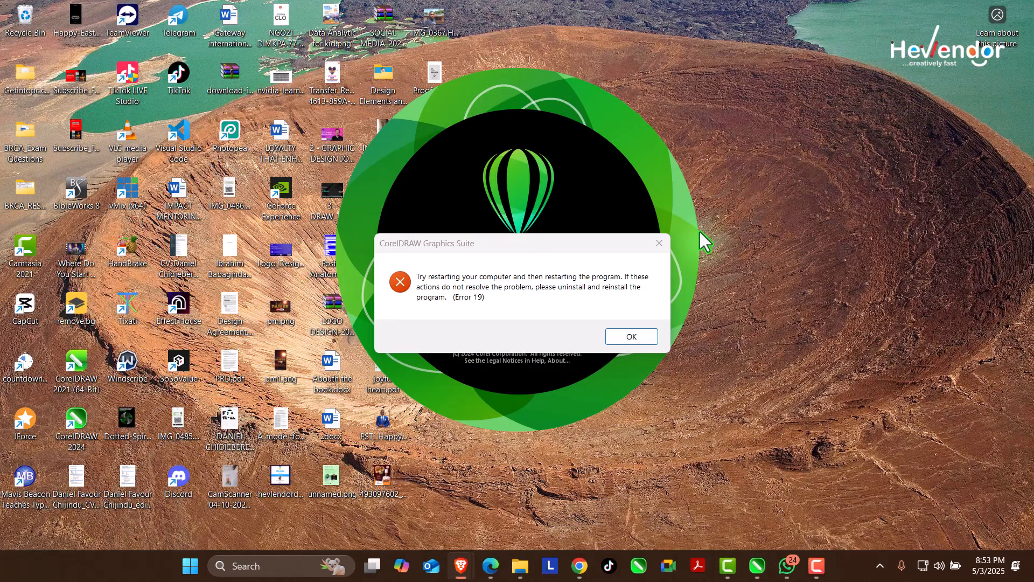
Step: Dismiss the CorelDRAW Graphics Suite error and bring the CorelDRAW window with the Application Window page back to the front
click(631, 336)
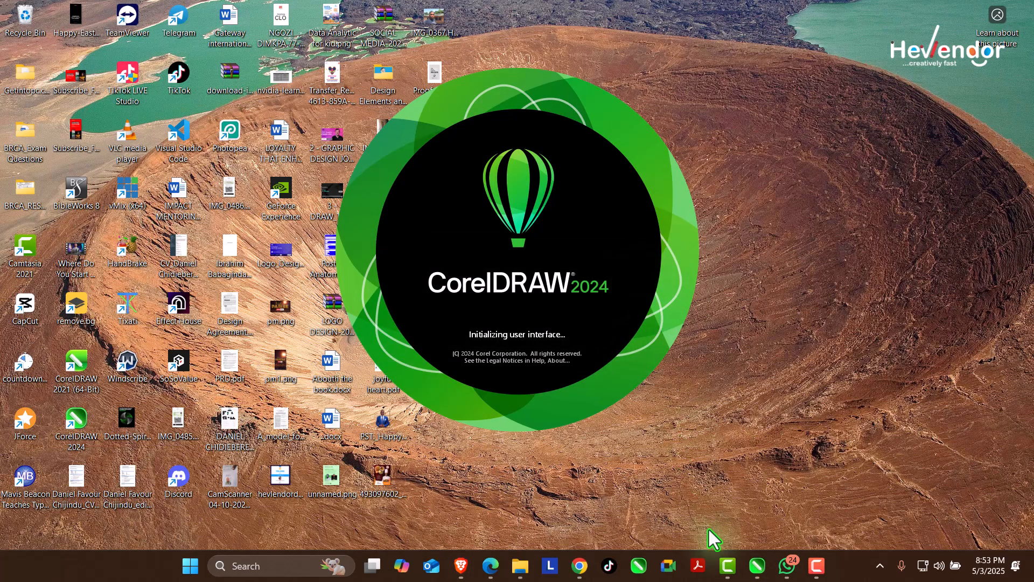
click(756, 565)
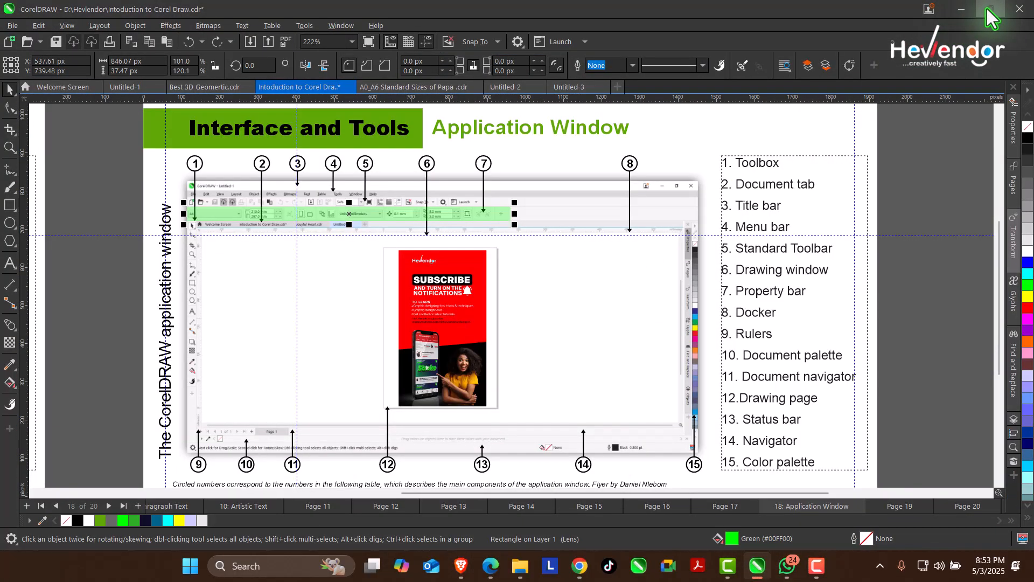
Step: Restore the CorelDRAW window to a smaller size, widen it, and maximize it again
click(990, 9)
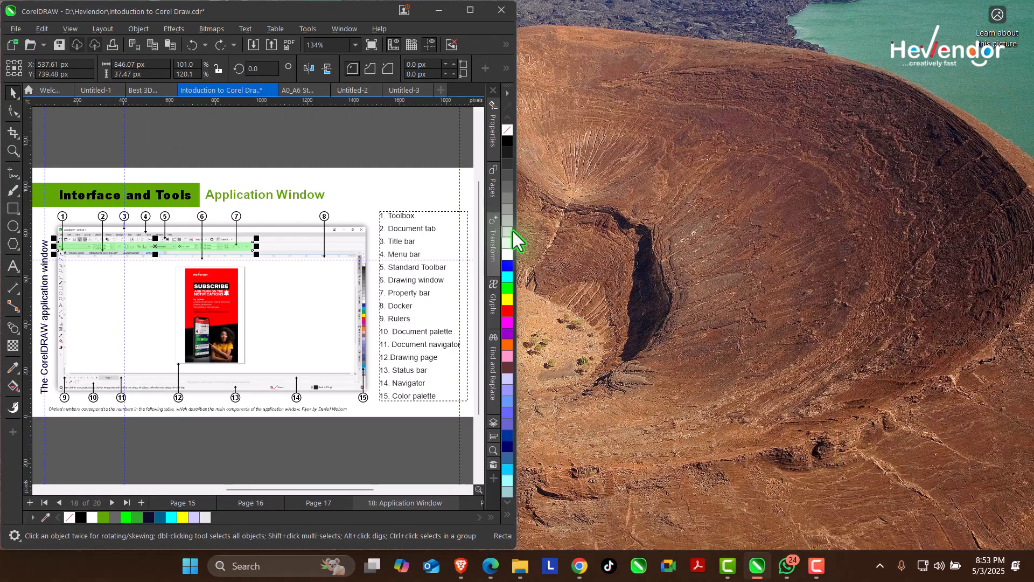
drag(514, 235, 810, 245)
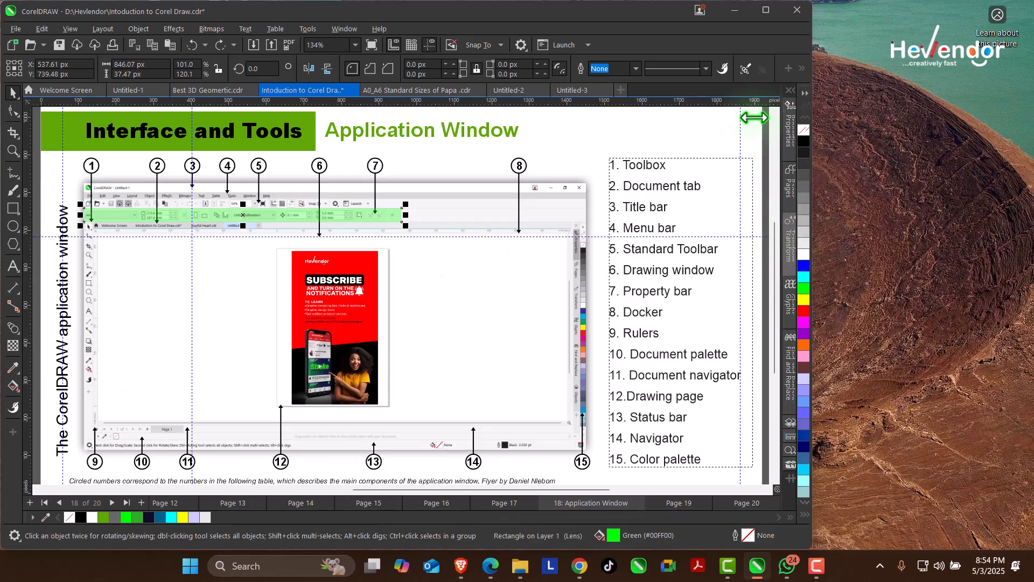
click(765, 12)
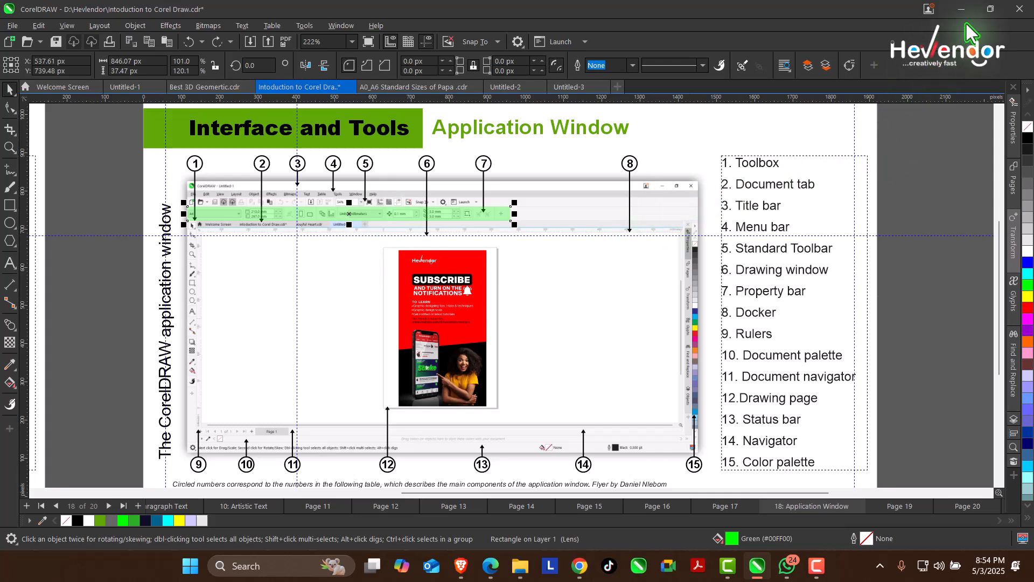
click(819, 566)
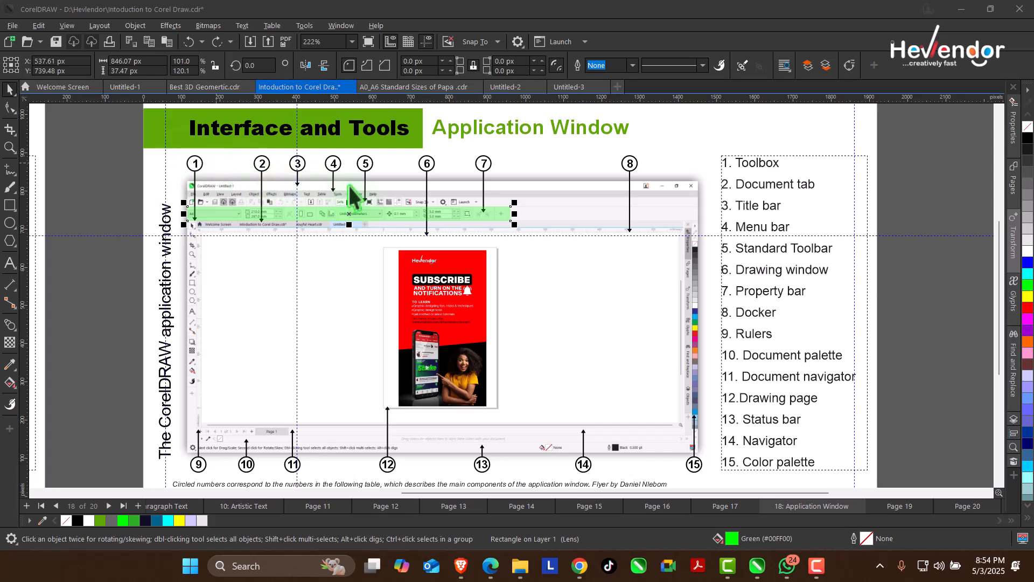
Step: Look through the View, Layout, Object, Effects and remaining command lists without running any command
click(67, 28)
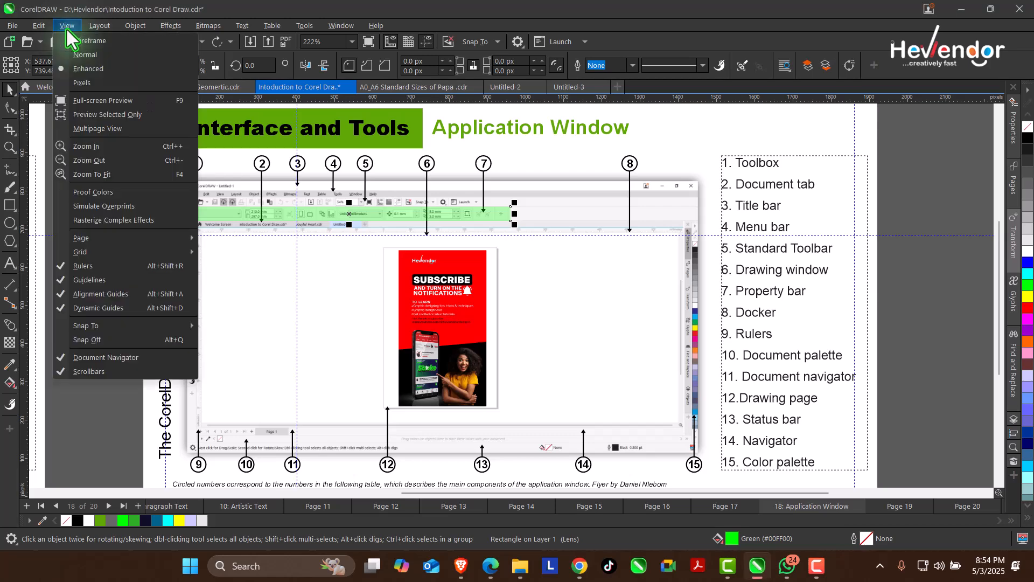
mouse_move(93, 27)
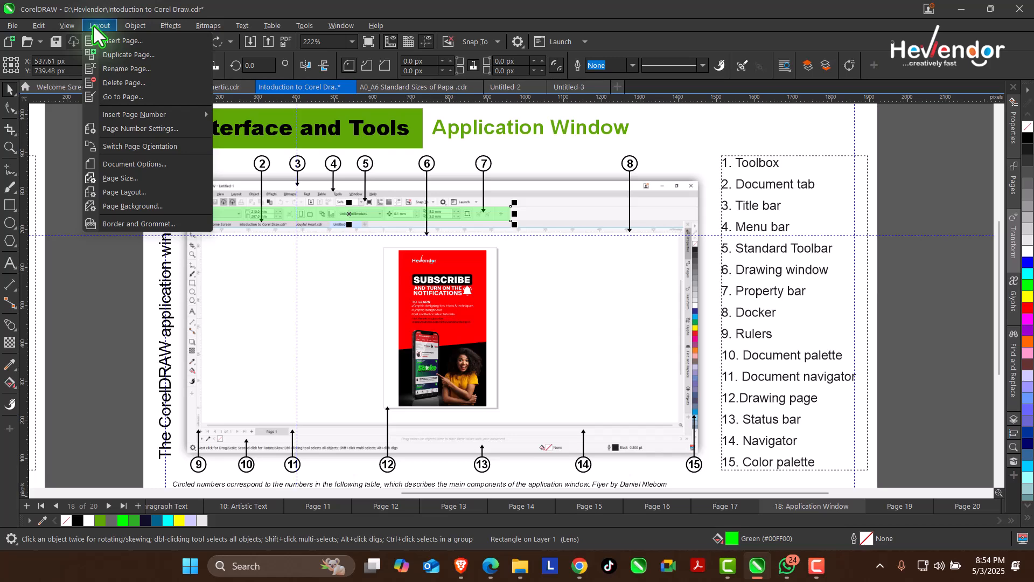
mouse_move(147, 27)
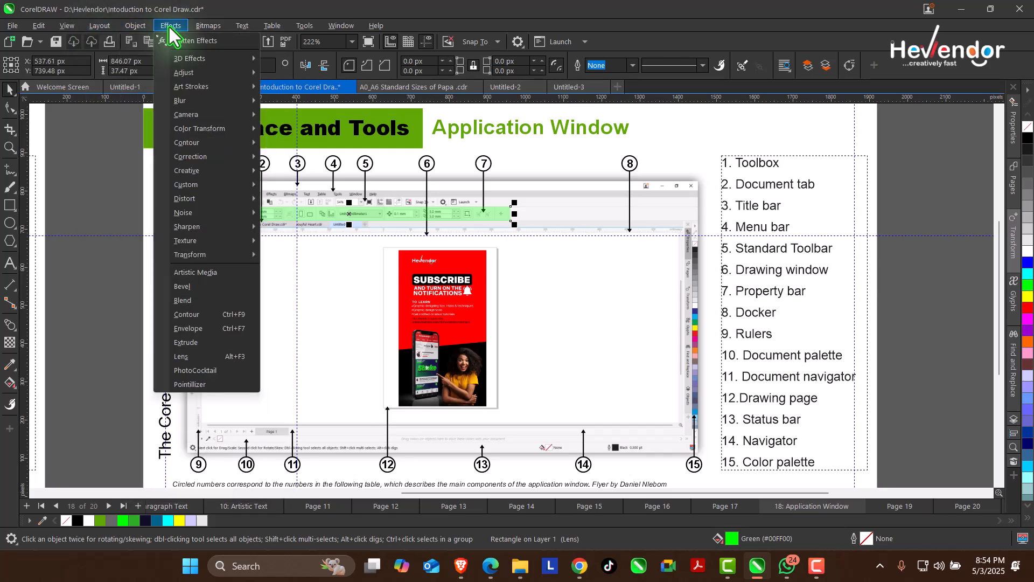
mouse_move(207, 27)
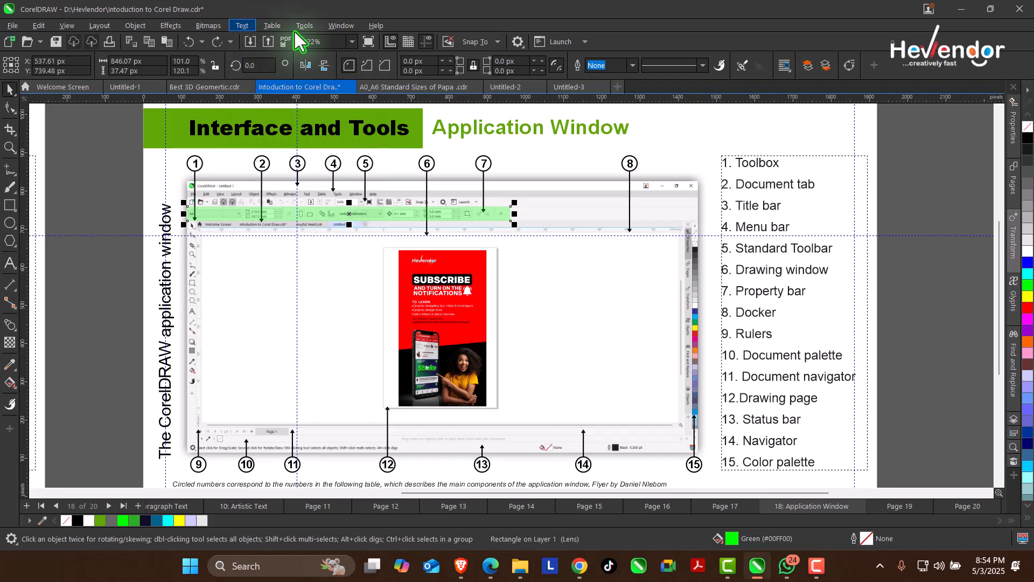
mouse_move(303, 27)
click(664, 42)
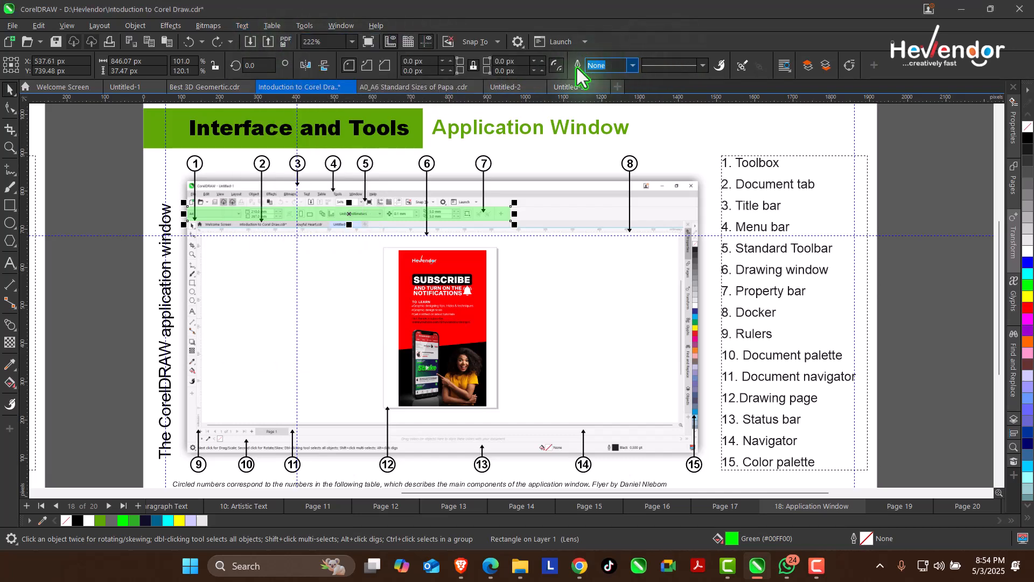
Step: Deselect the green highlight rectangle on the diagram and check which toolbars are enabled, leaving them unchanged
click(97, 167)
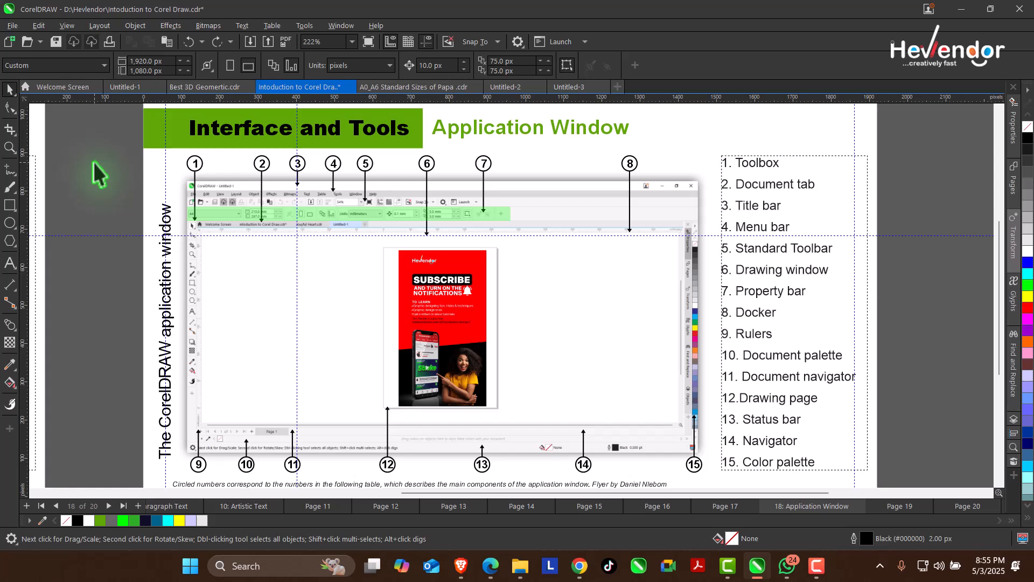
right_click(670, 63)
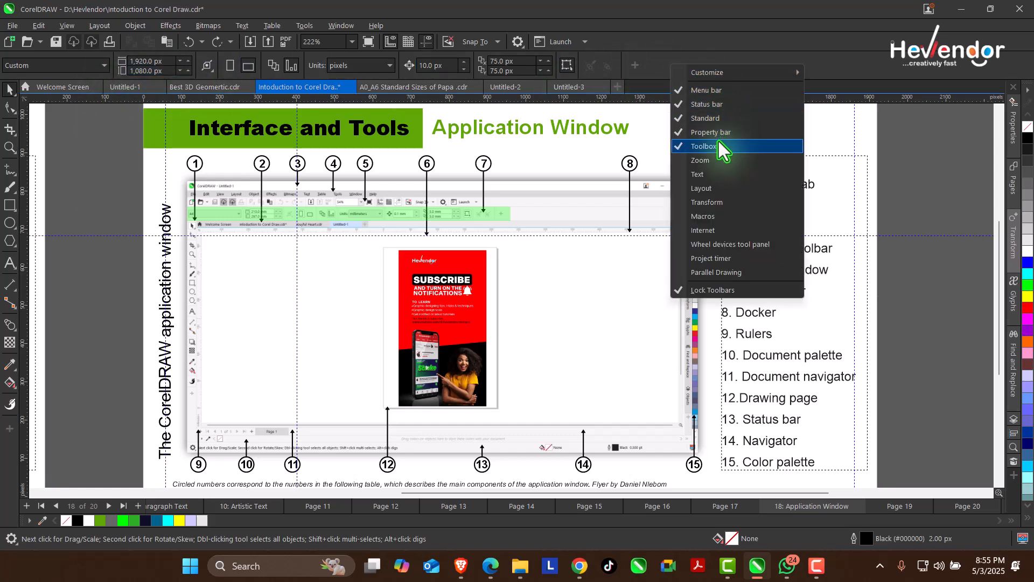
click(92, 147)
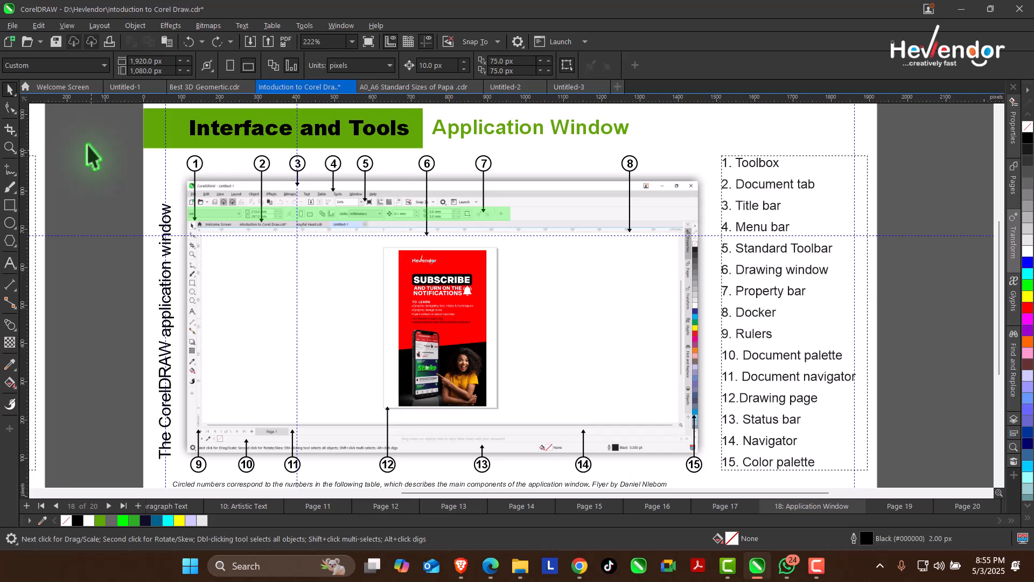
Step: Switch to Untitled-1 and compare the property bar options offered for the Rectangle tool and the Pick tool
click(115, 86)
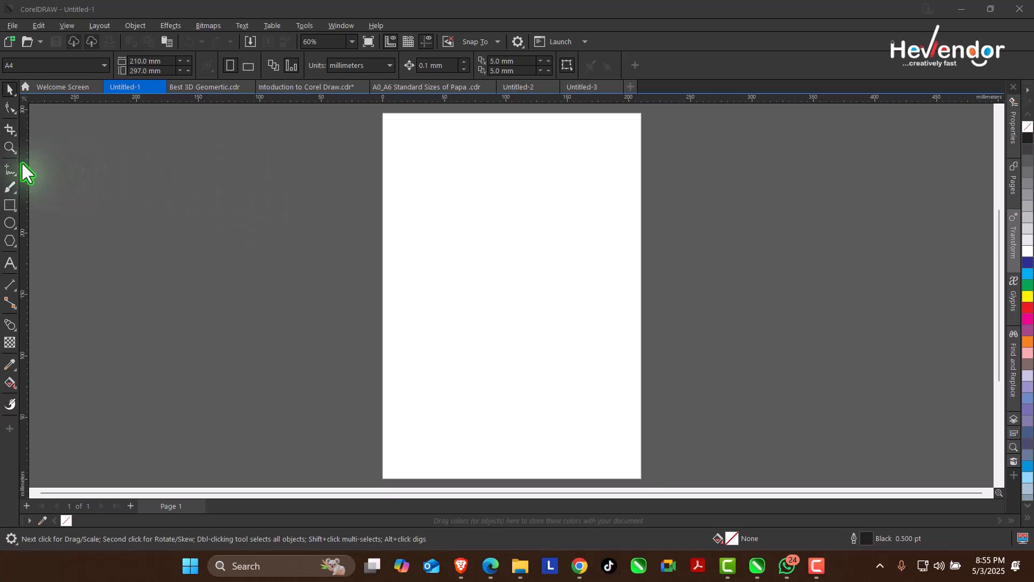
click(12, 93)
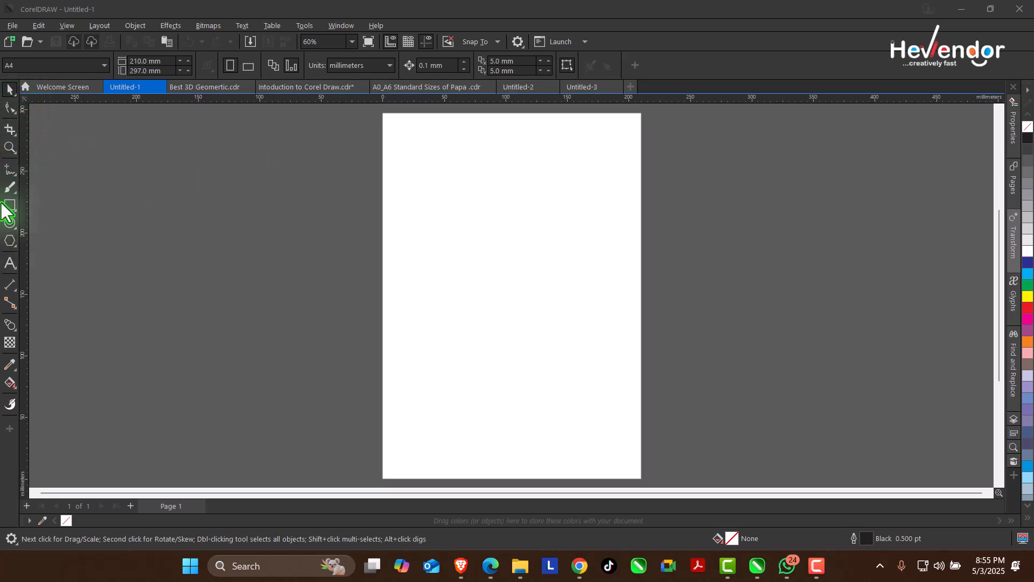
key(F6)
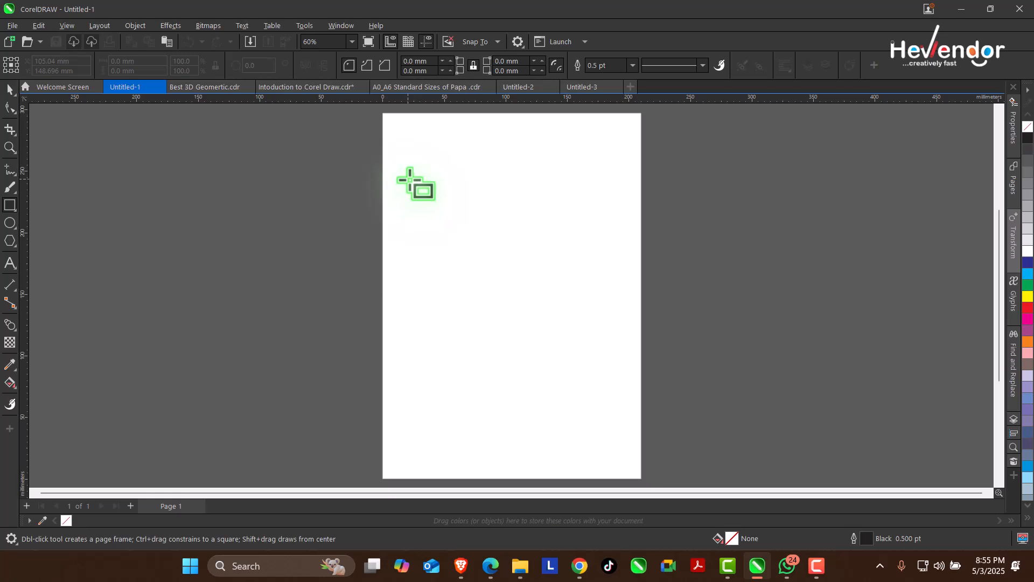
click(11, 93)
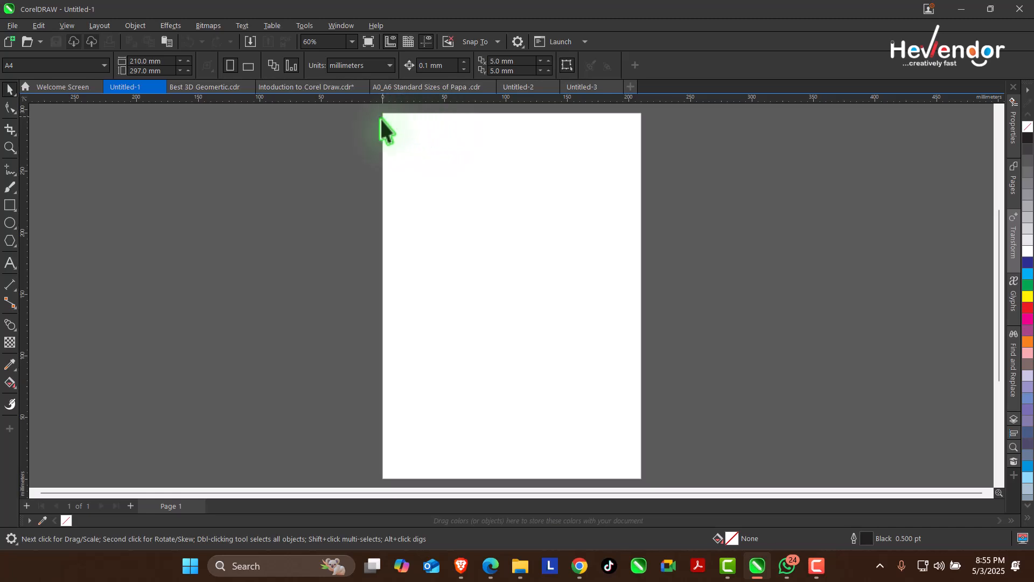
Step: Examine the preset page sizes available for Untitled-1, from Legal and Letter to the A series, without choosing one
click(104, 66)
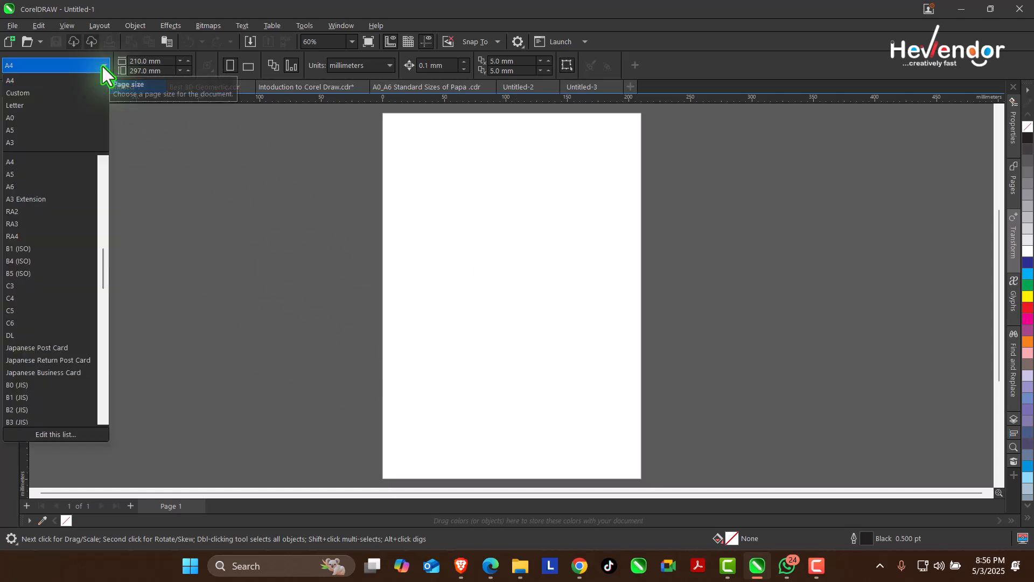
scroll(56, 282, up, 10)
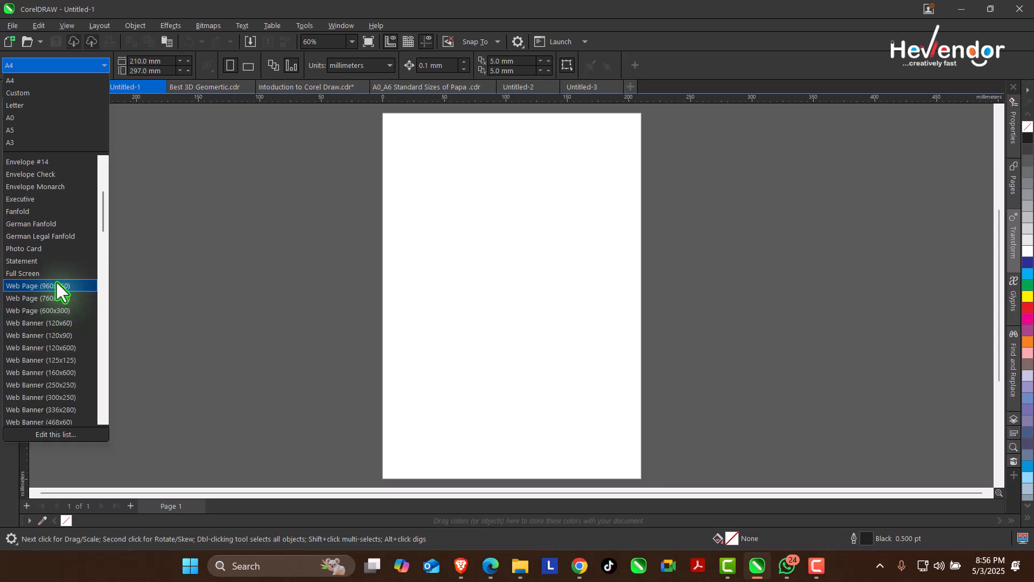
scroll(56, 282, up, 4)
scroll(59, 277, down, 4)
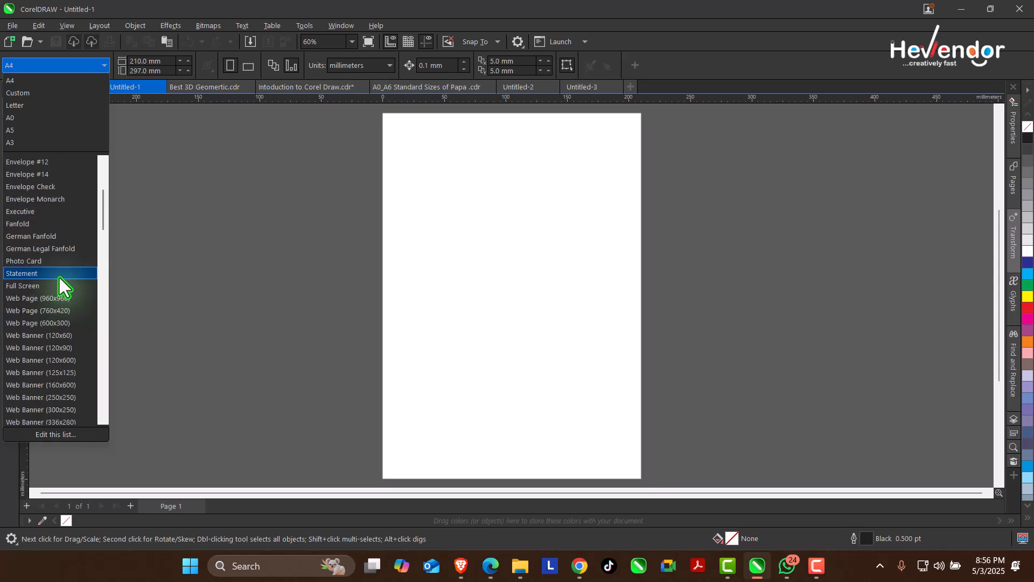
scroll(59, 277, down, 9)
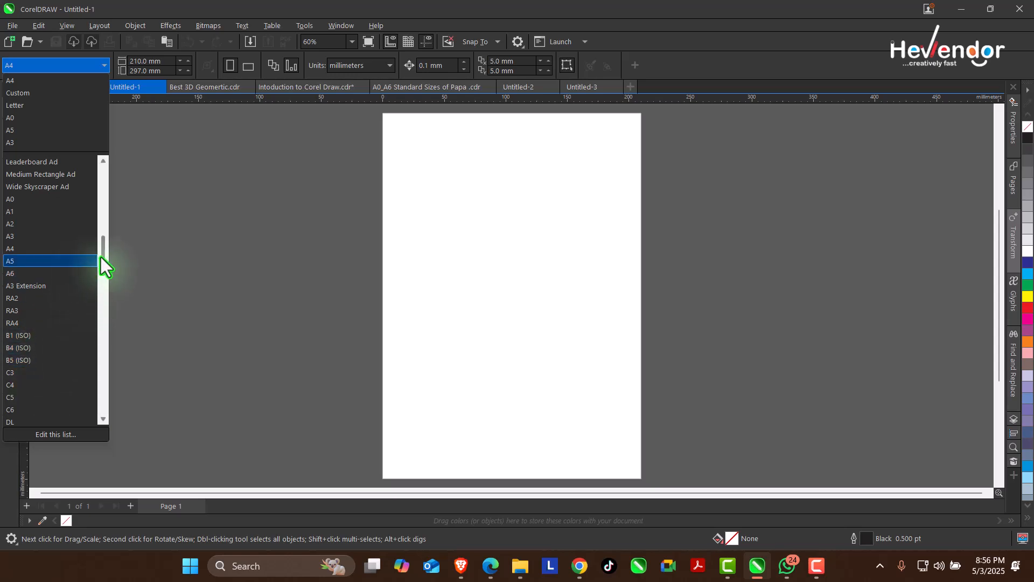
drag(102, 258, 101, 180)
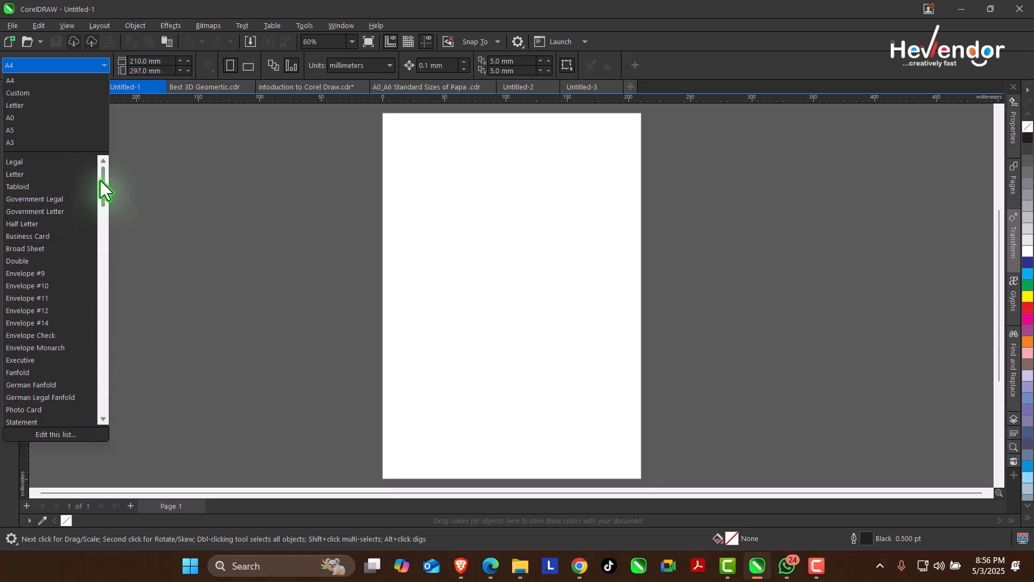
click(170, 189)
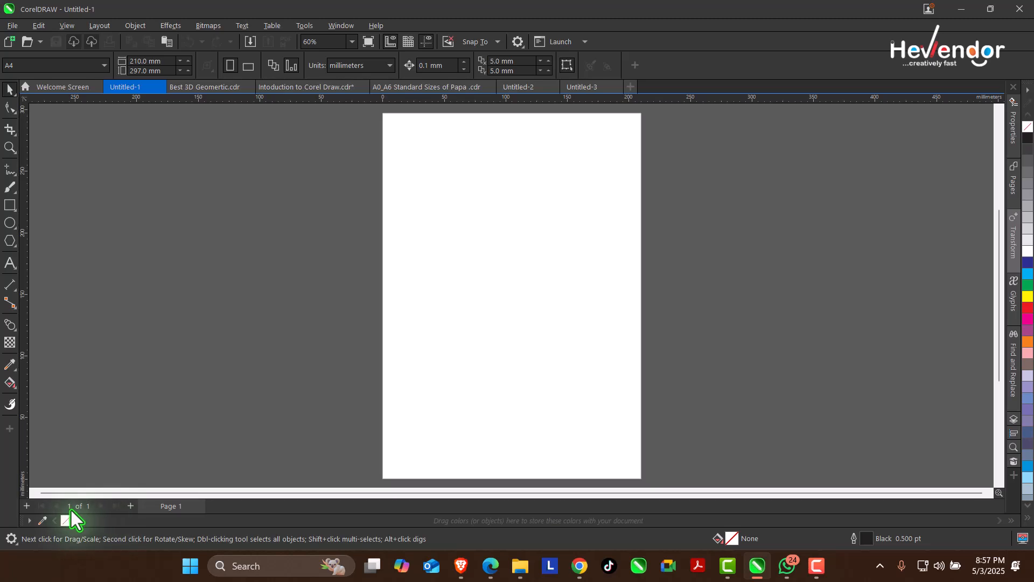
Step: Add a second page to Untitled-1 and return to Page 1
click(129, 505)
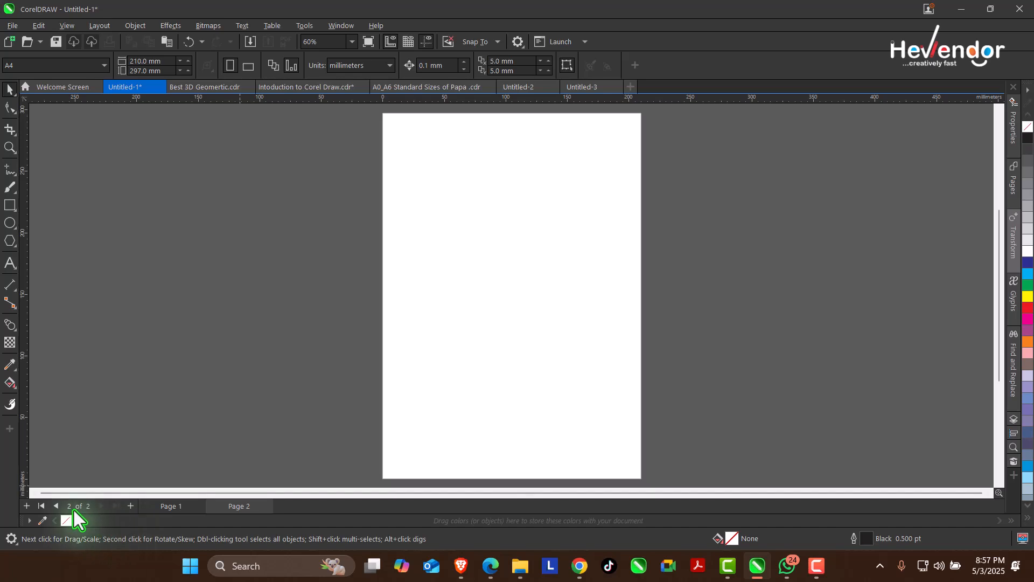
click(56, 506)
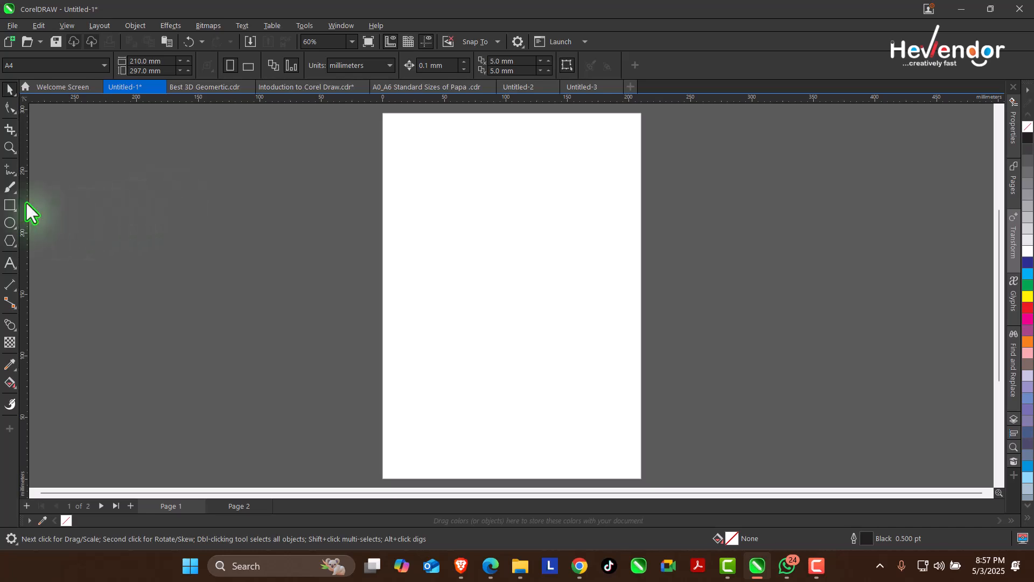
Step: Activate the Rectangle tool to view its properties, and return to the Pick tool to show the page settings
click(10, 205)
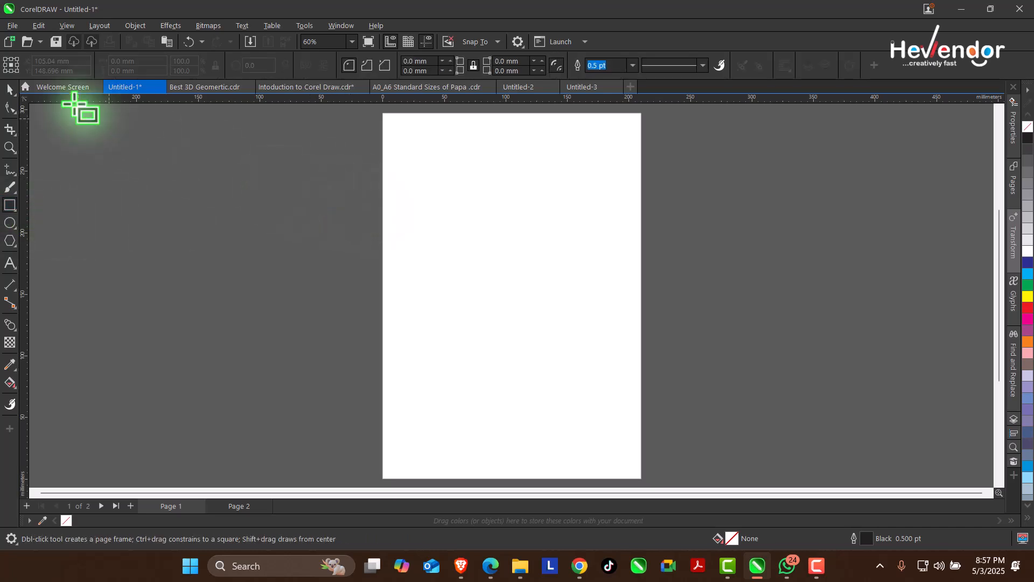
click(10, 90)
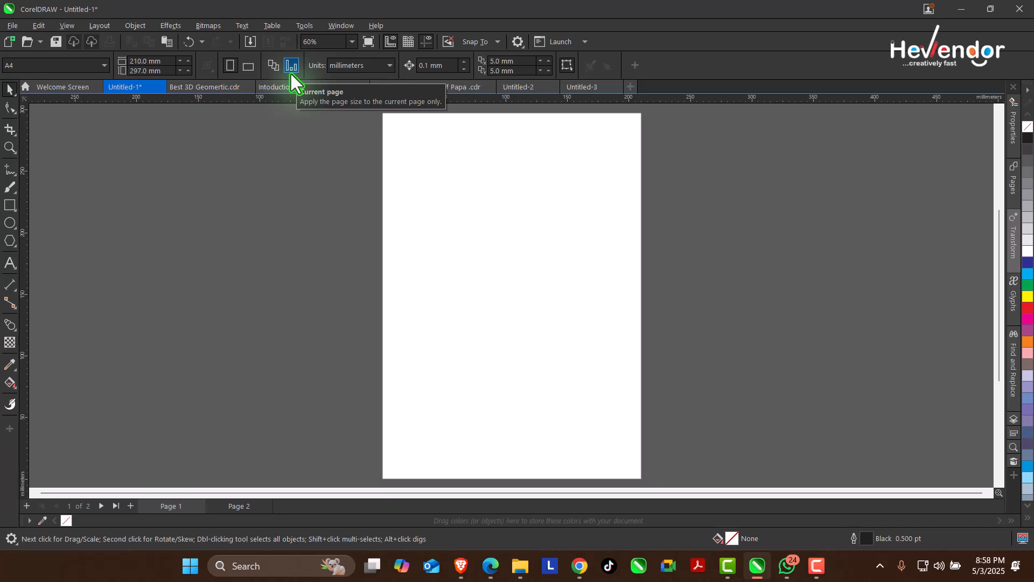
Step: Set the size of Page 1 to A5, leaving Page 2 at its own size
click(156, 61)
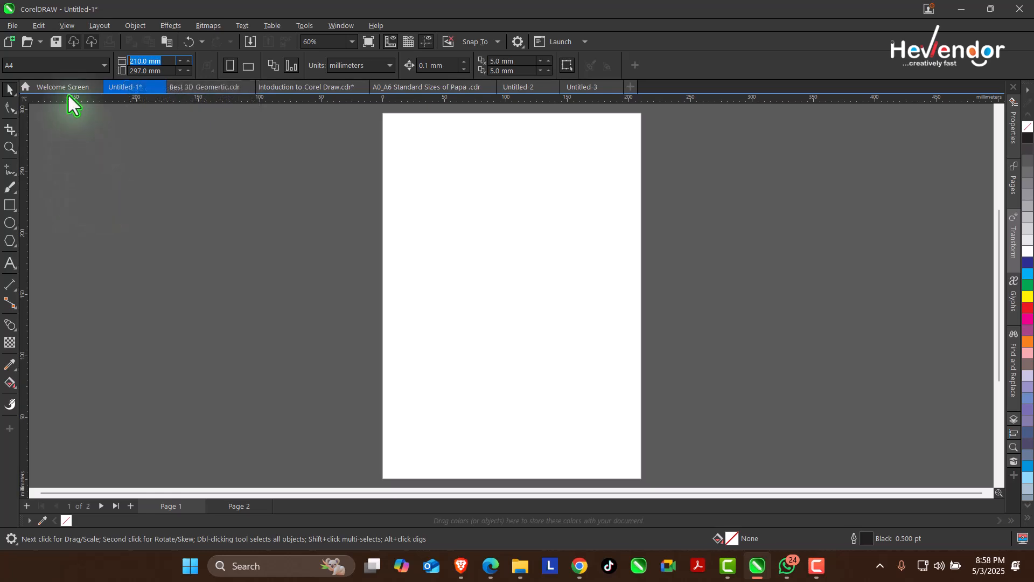
click(68, 67)
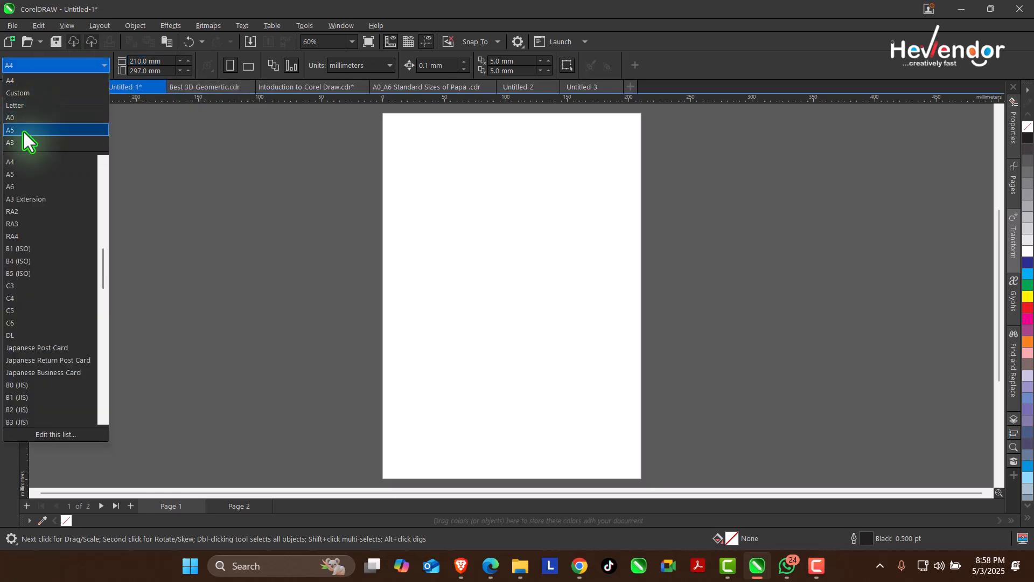
click(215, 158)
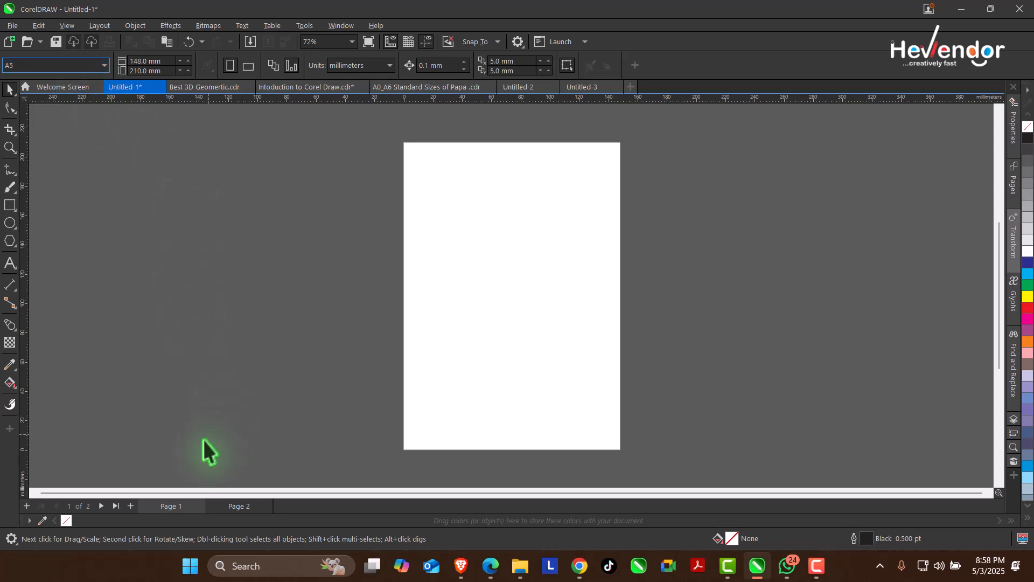
Step: Add a third page to Untitled-1, set its size to A5, and switch to Page 2 for comparison
click(130, 506)
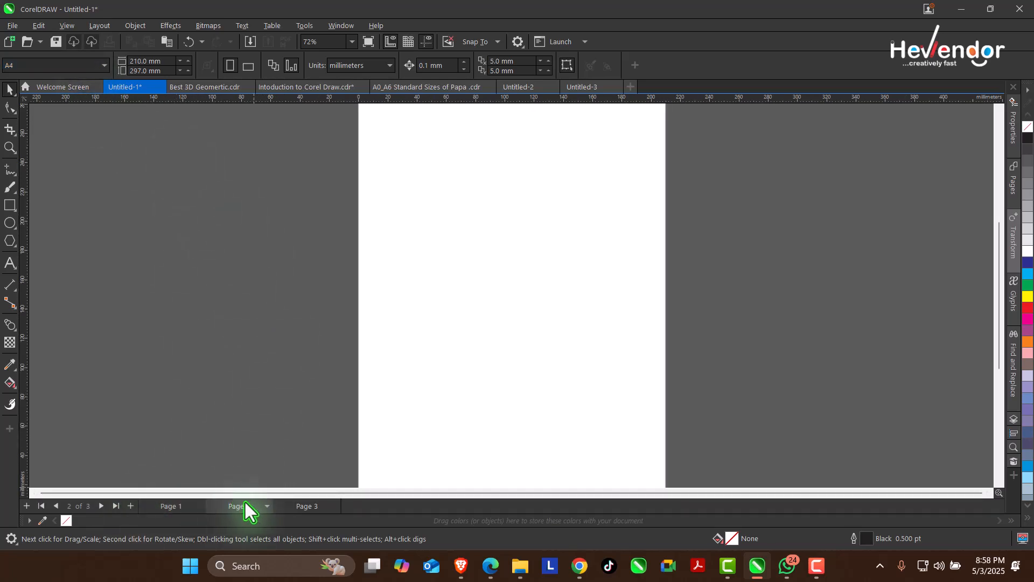
click(309, 505)
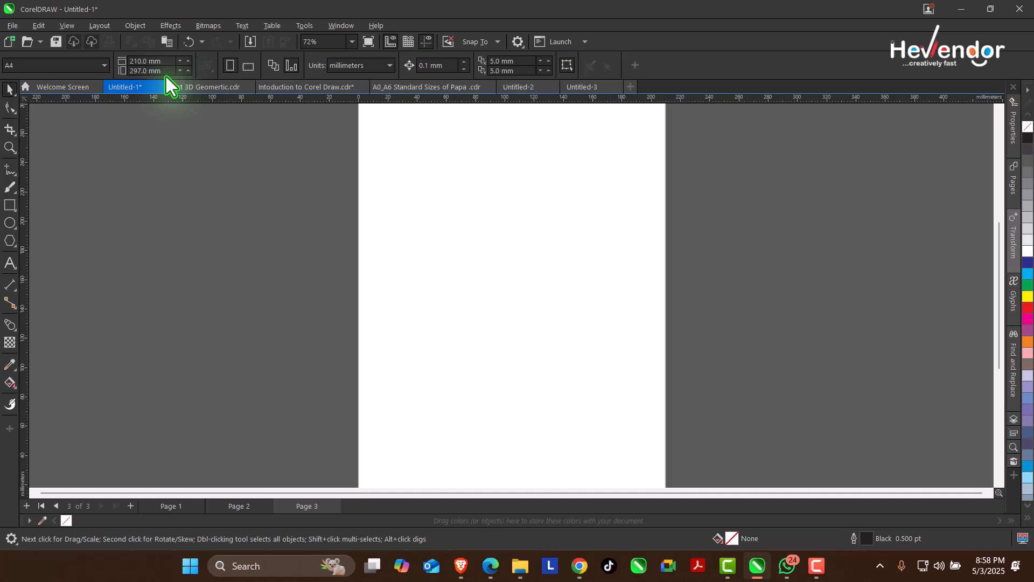
click(104, 66)
click(64, 94)
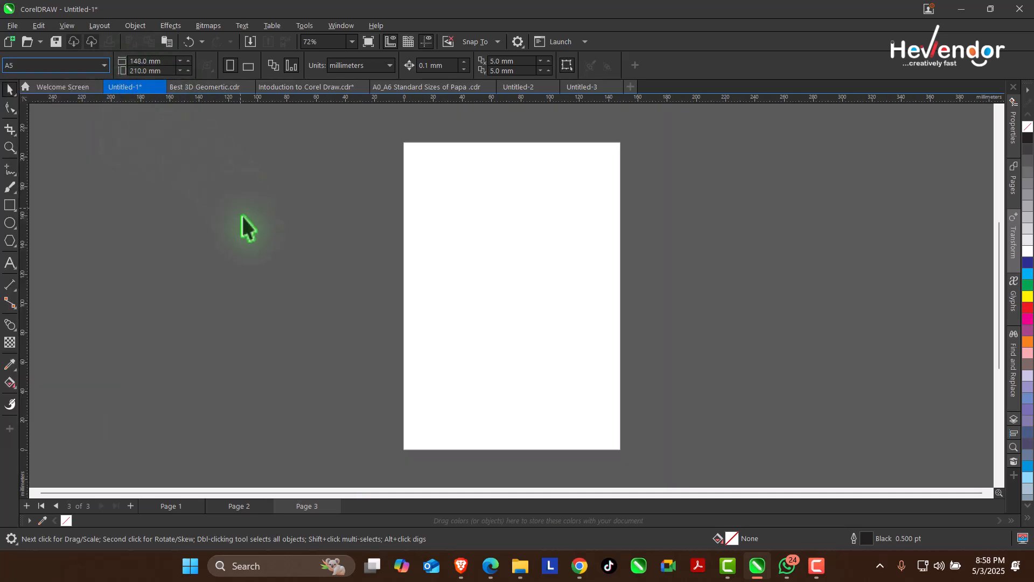
click(241, 504)
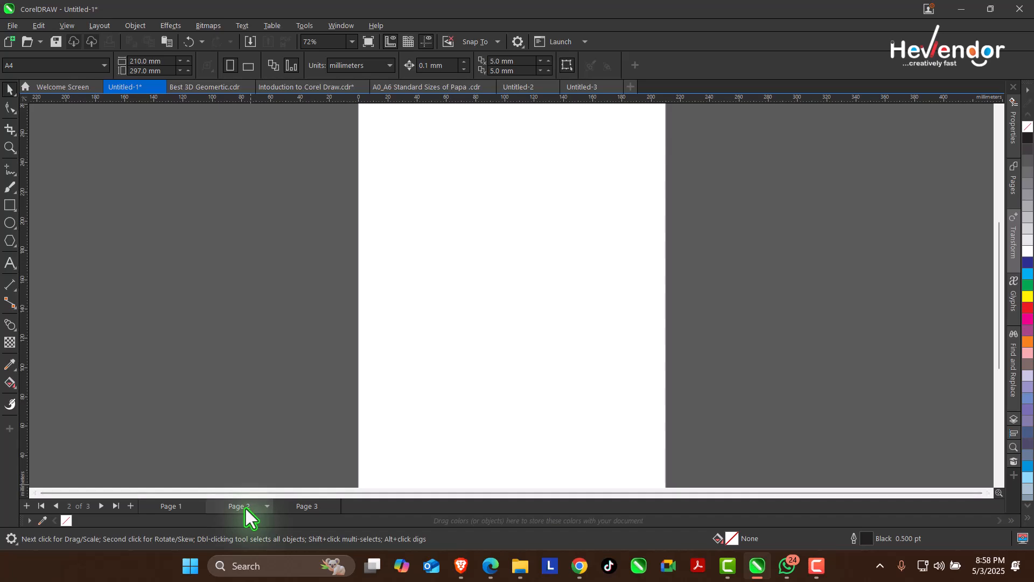
Step: Apply Page 3's A5 size setting to all pages, checking Page 2 and returning to Page 3
click(309, 506)
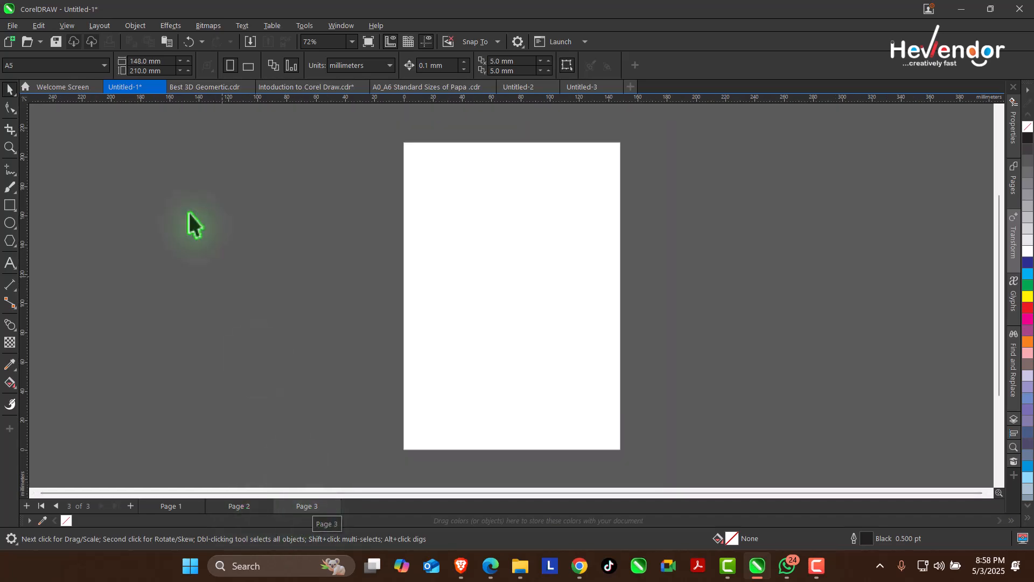
click(273, 65)
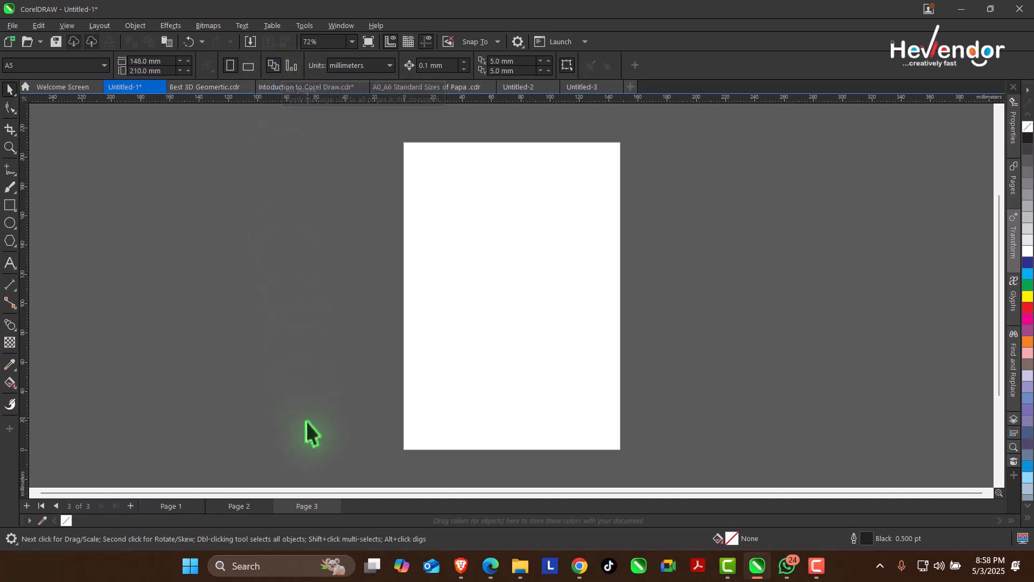
click(245, 504)
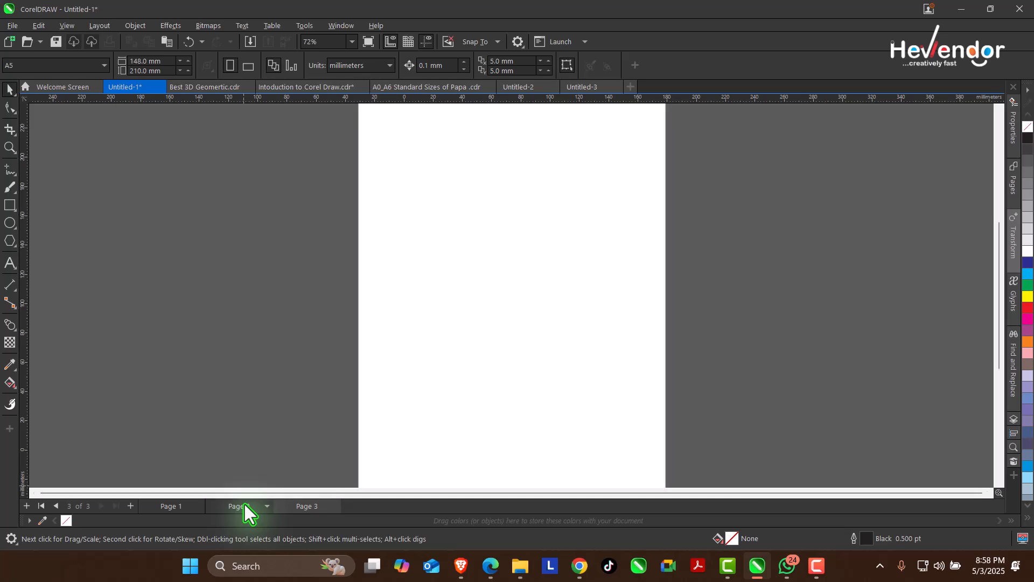
click(306, 506)
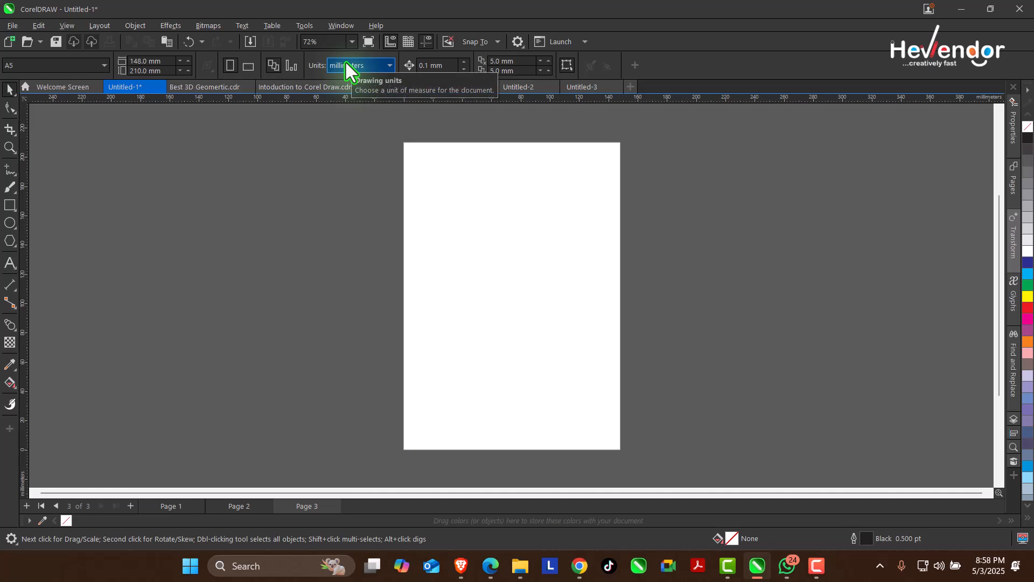
Step: Show the available drawing units for the document and close the choices without changing the unit
click(387, 66)
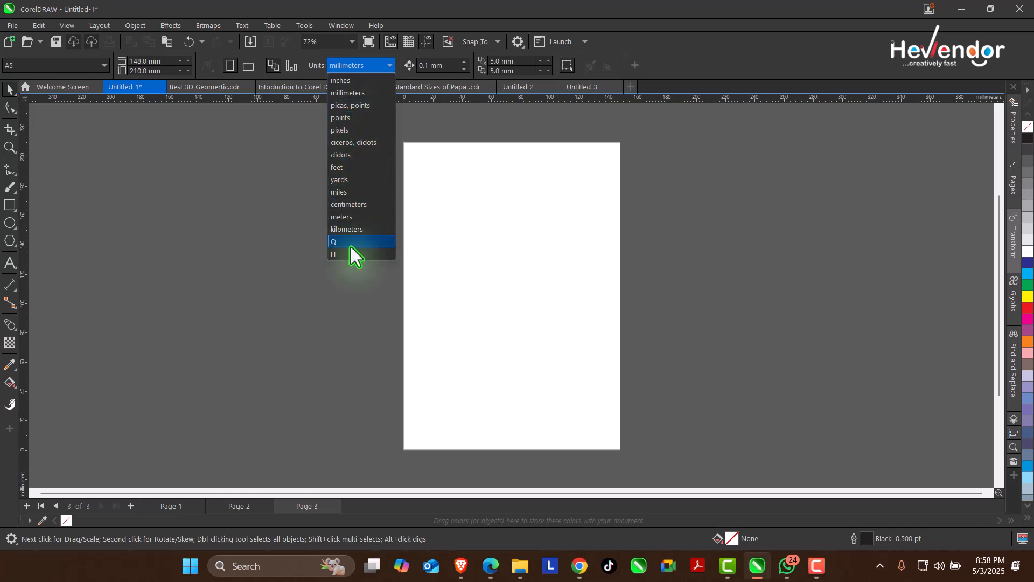
click(289, 192)
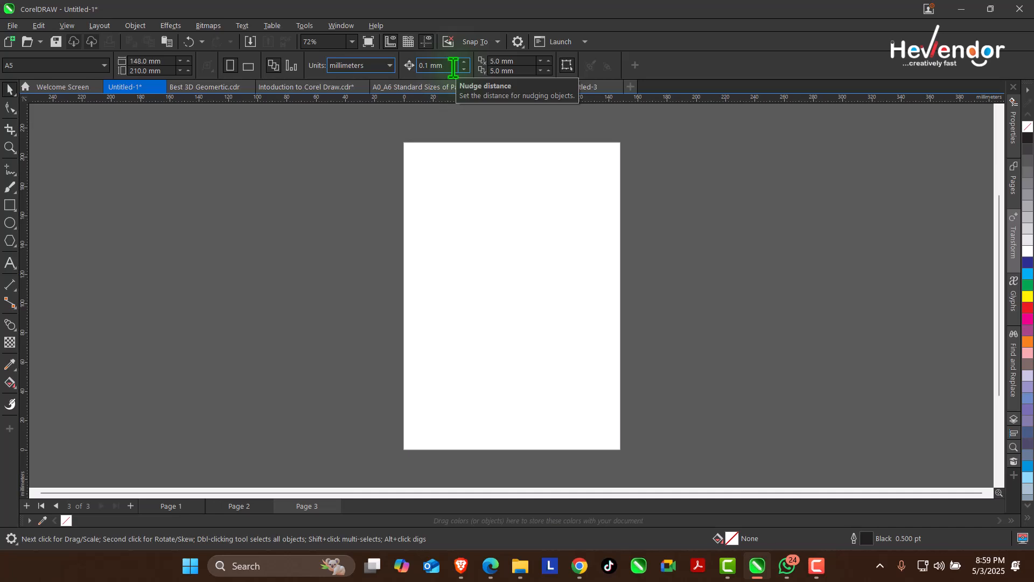
Step: Draw a rectangle about 47 by 44 mm on Page 3 and nudge it right six times at the 0.1 mm nudge distance
click(11, 204)
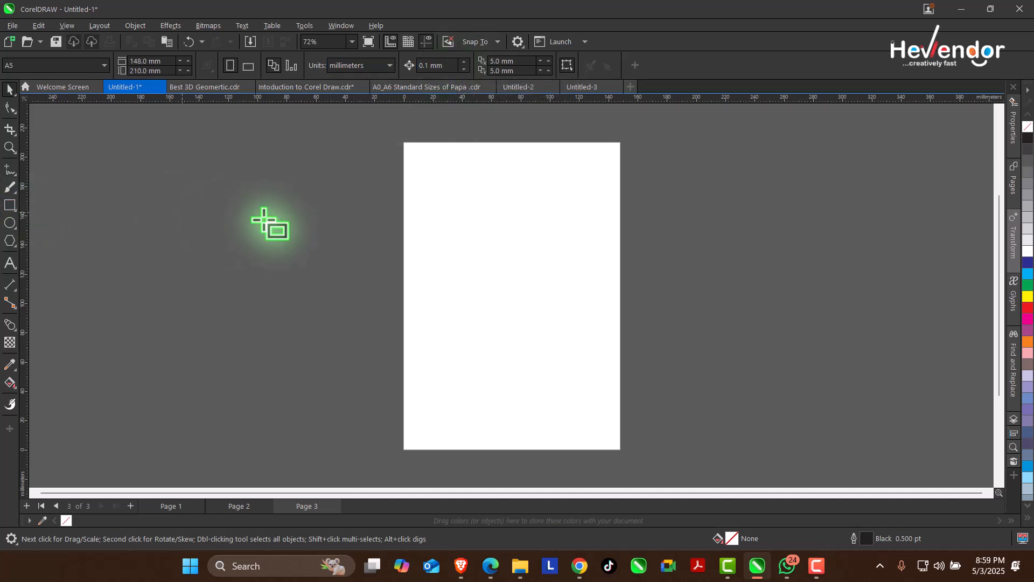
mouse_move(422, 262)
mouse_down()
mouse_move(490, 325)
mouse_move(393, 240)
mouse_move(477, 263)
mouse_up()
click(9, 90)
key(Right)
key(Right)
key(Right)
key(Right)
key(Right)
key(Right)
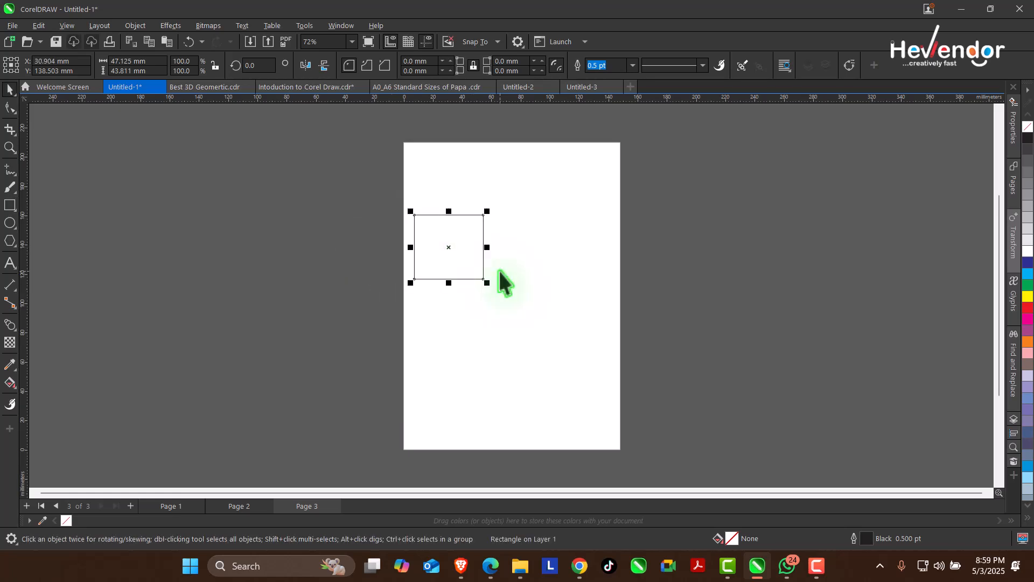
Step: Deselect the rectangle and set the nudge distance to 5 mm
click(376, 185)
click(439, 65)
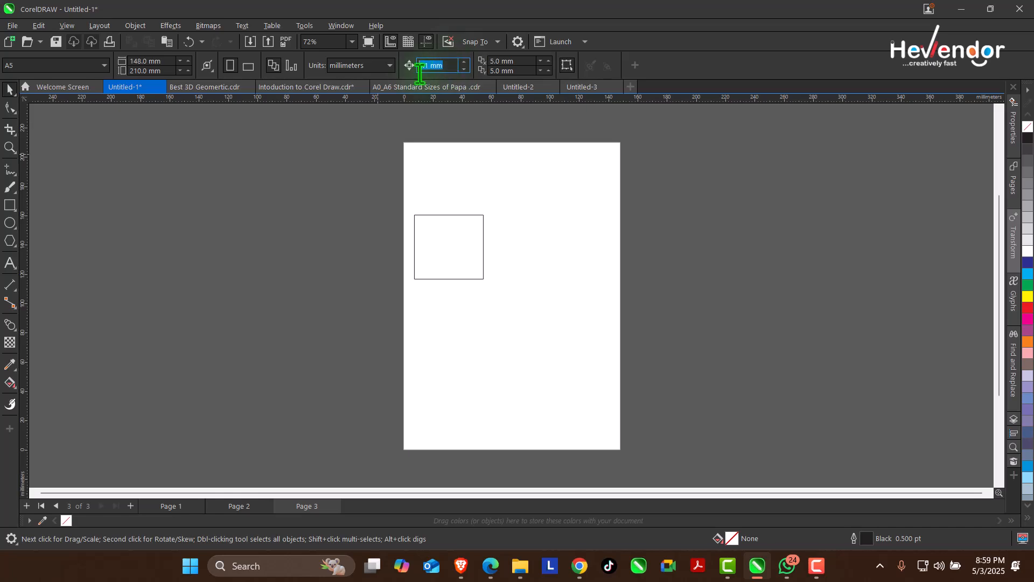
text(5)
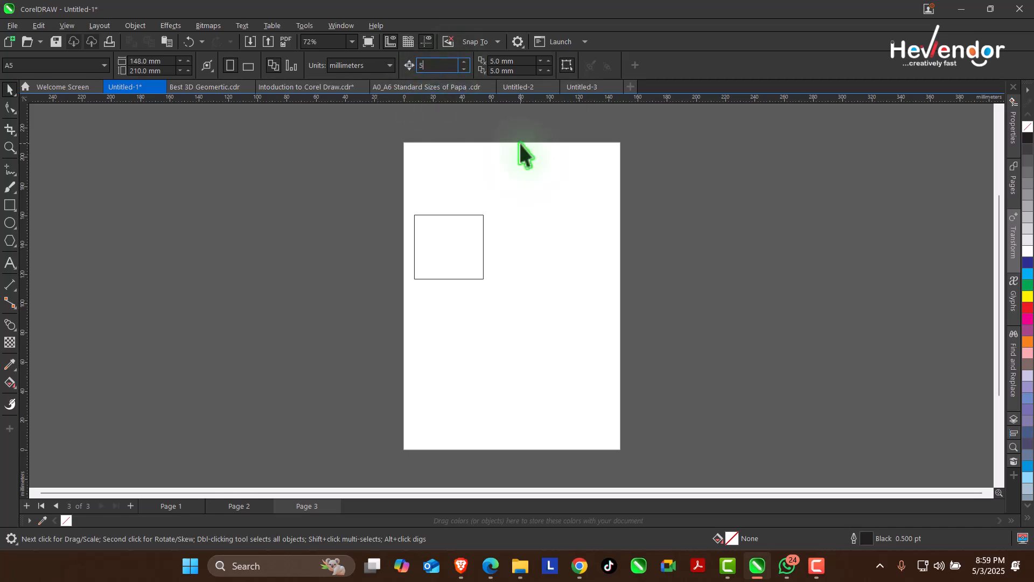
key(Return)
Step: Nudge the rectangle on Page 3 six times to the right at the 5 mm nudge distance, and deselect it
click(441, 232)
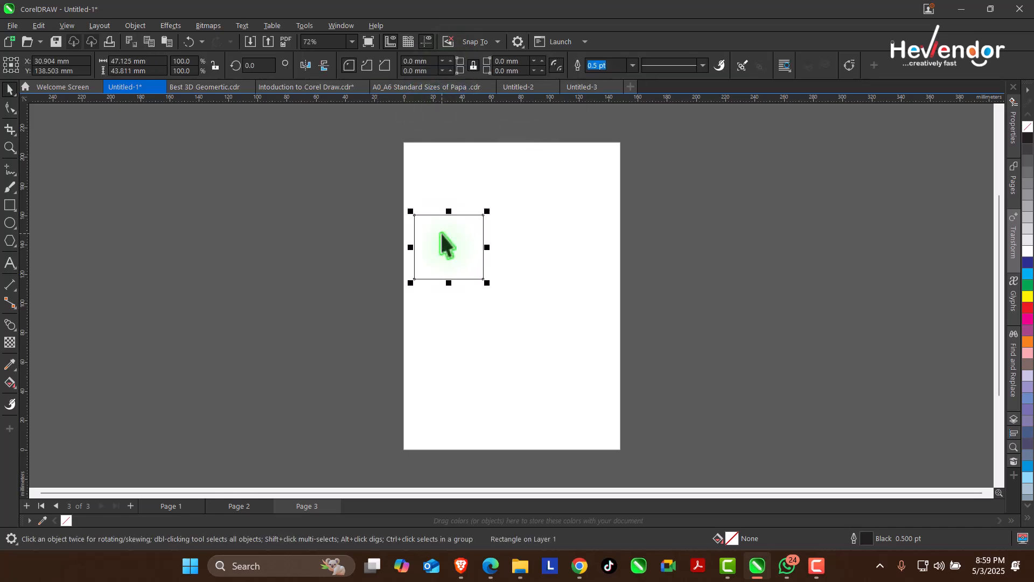
key(Right)
key(Right)
key(Right)
key(Right)
key(Right)
key(Right)
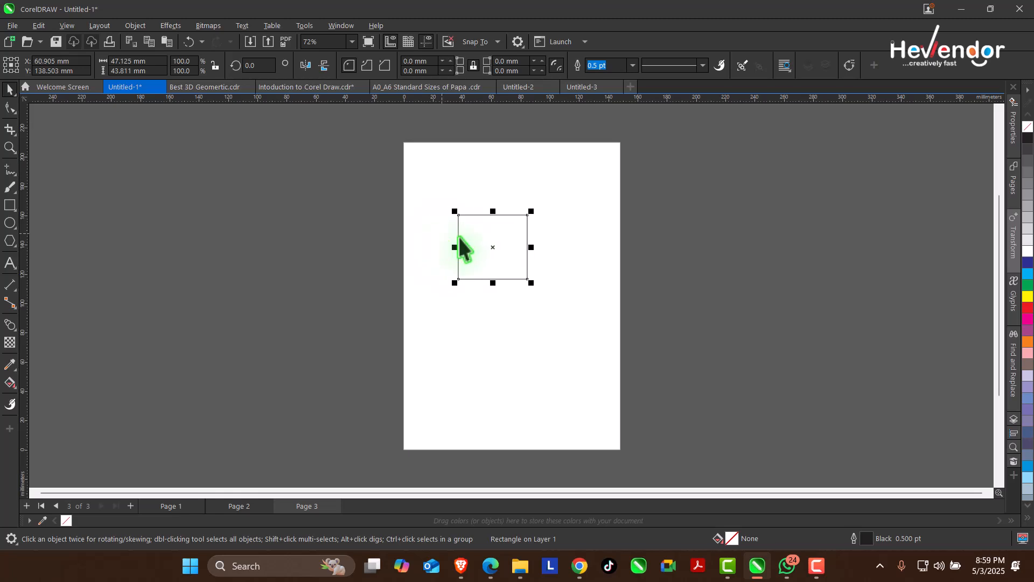
click(473, 129)
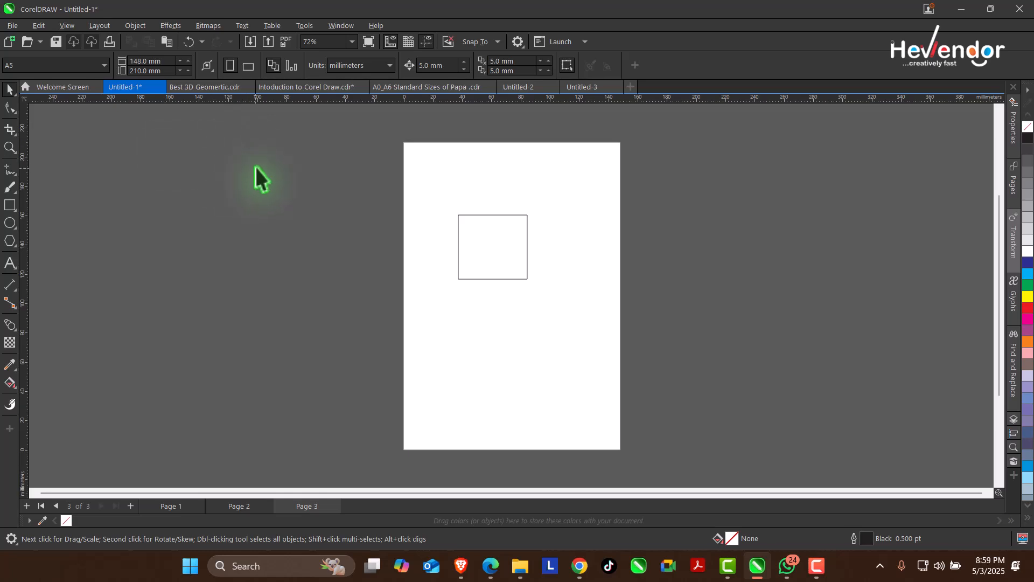
Step: Look through the Welcome Screen and the open documents in order, from Untitled-1 to Untitled-2
click(67, 87)
click(131, 87)
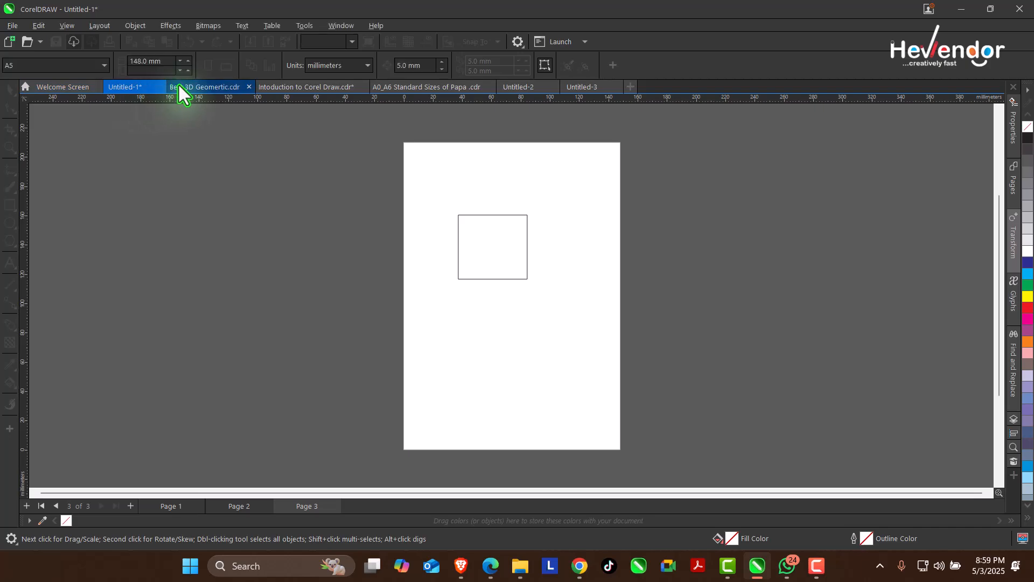
click(199, 88)
click(275, 87)
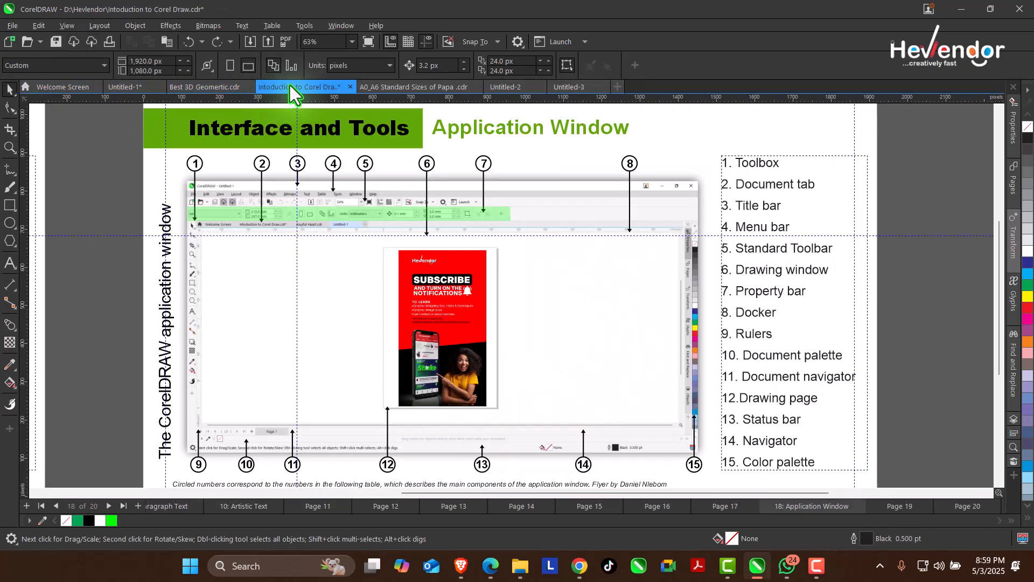
click(425, 88)
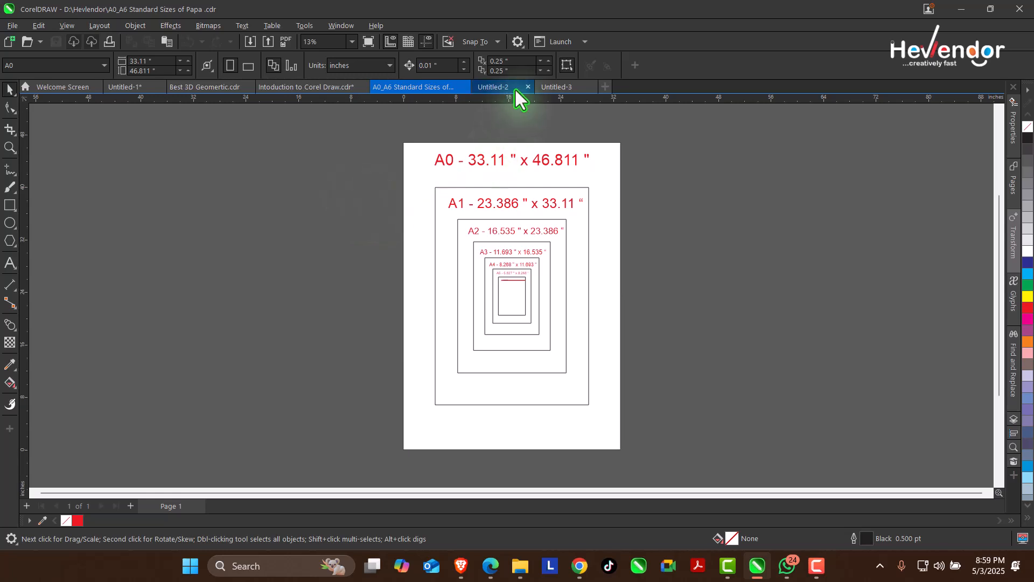
click(497, 90)
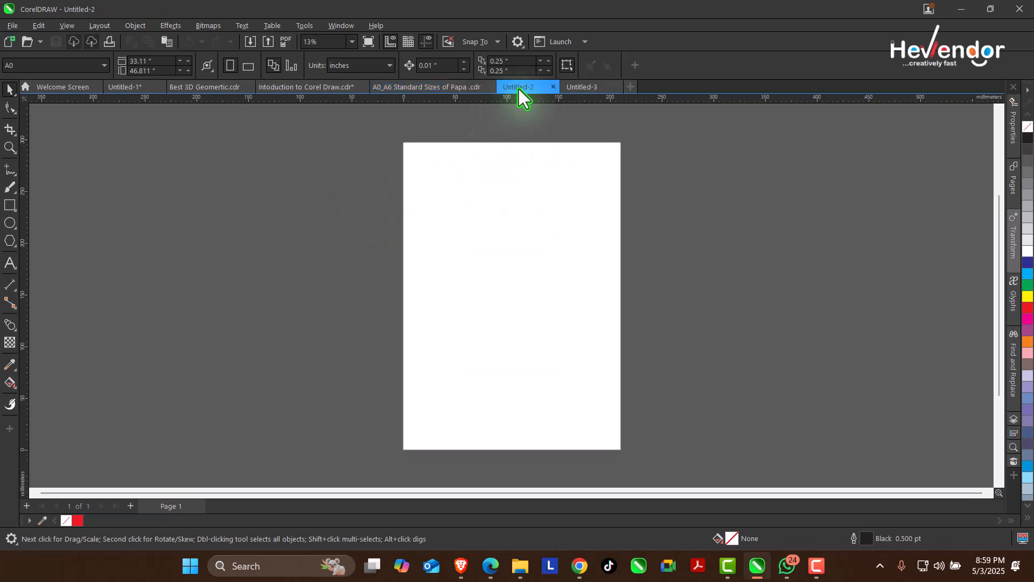
Step: Close Untitled-2 and Untitled-3, and switch to the Intoduction to Corel Draw.cdr document
click(555, 90)
click(553, 86)
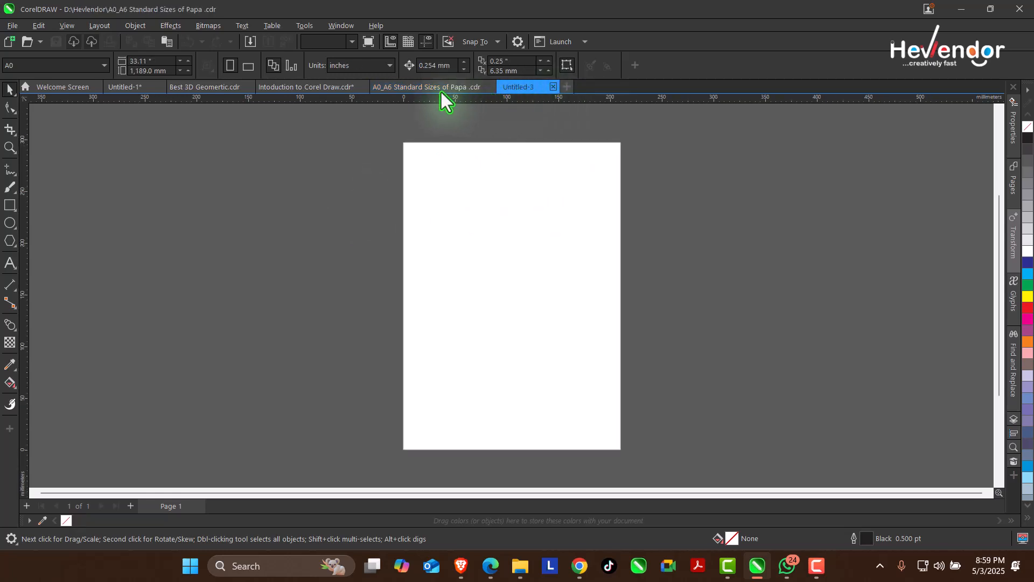
click(283, 86)
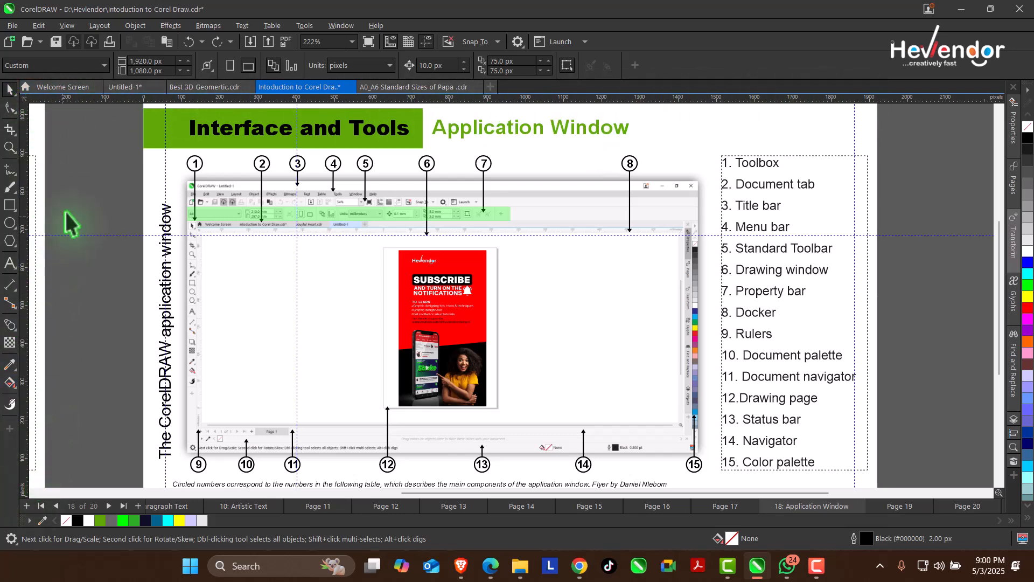
Step: Return to Untitled-1 and delete the rectangle on Page 3
click(123, 88)
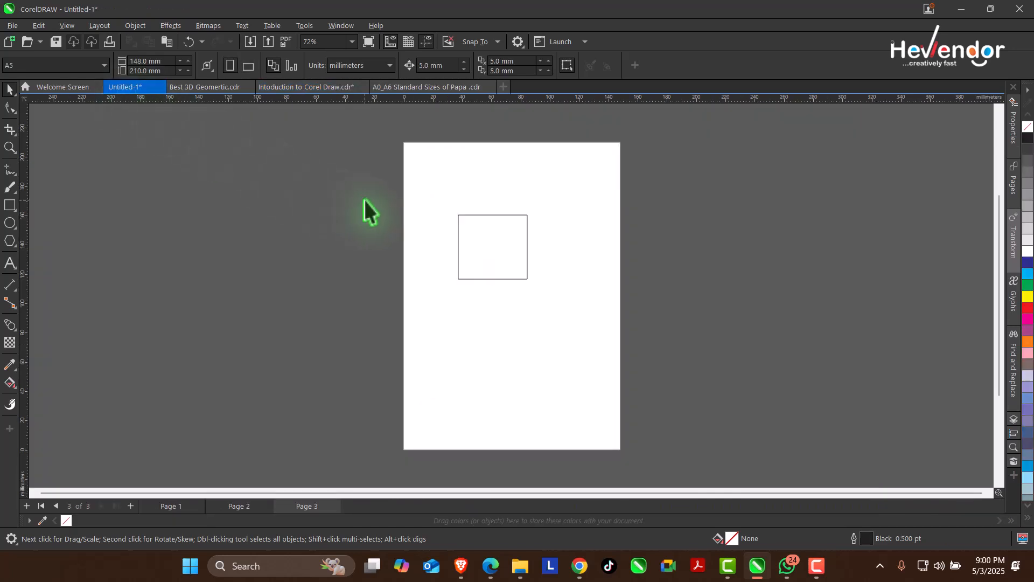
click(483, 232)
key(Delete)
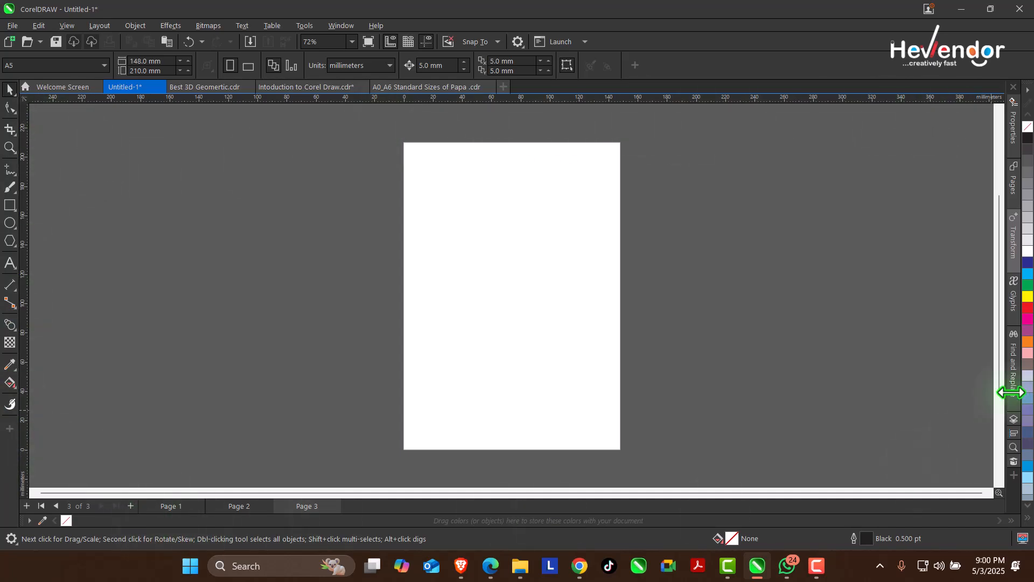
Step: Scroll the drawing window vertically and horizontally to view the space around Page 3, and bring the page back into view
drag(994, 289, 997, 245)
drag(994, 295, 577, 526)
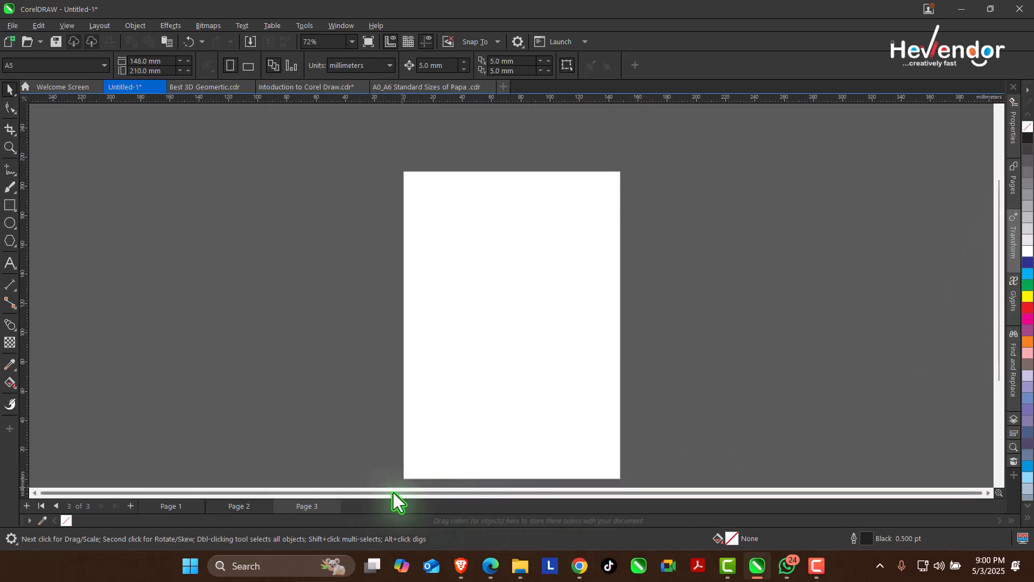
click(988, 493)
click(988, 492)
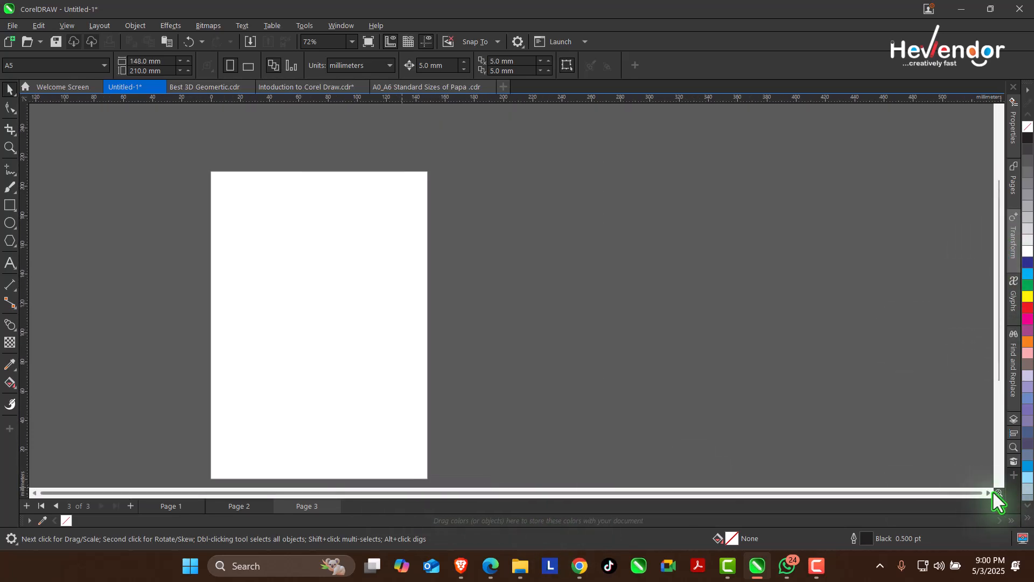
click(998, 109)
click(999, 108)
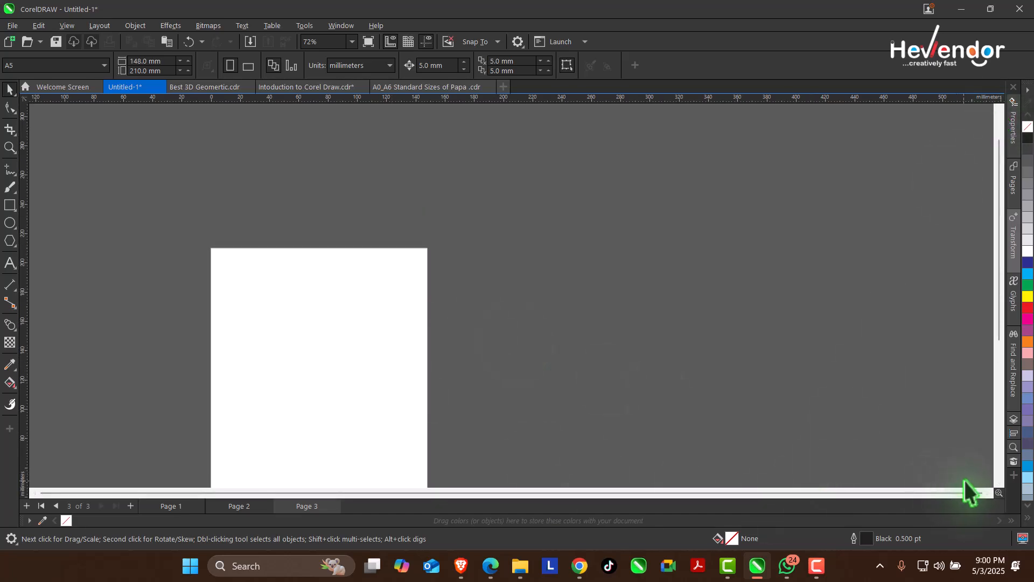
click(983, 493)
click(989, 492)
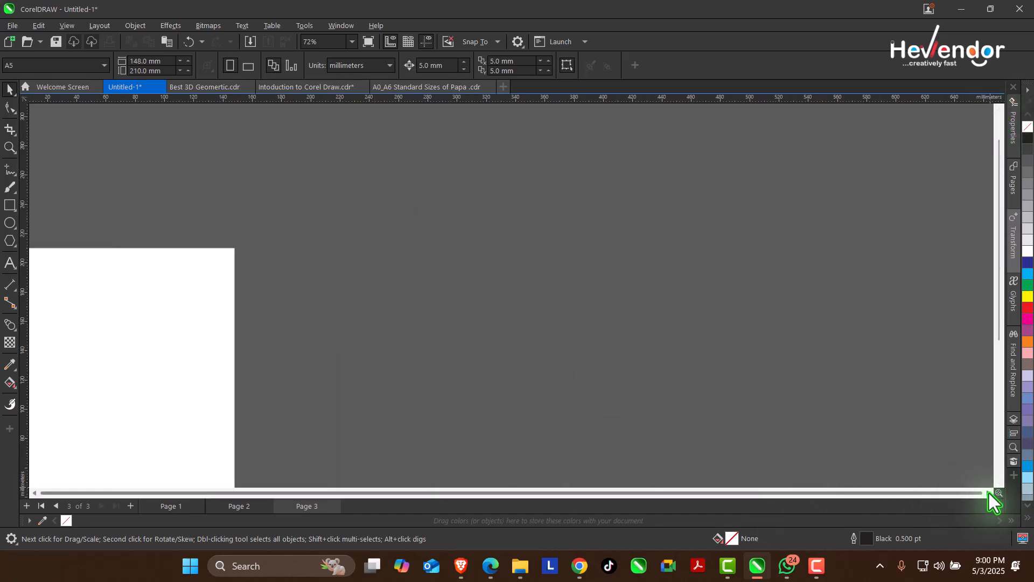
click(989, 493)
click(989, 492)
click(989, 493)
click(989, 493)
click(988, 493)
click(989, 492)
click(989, 492)
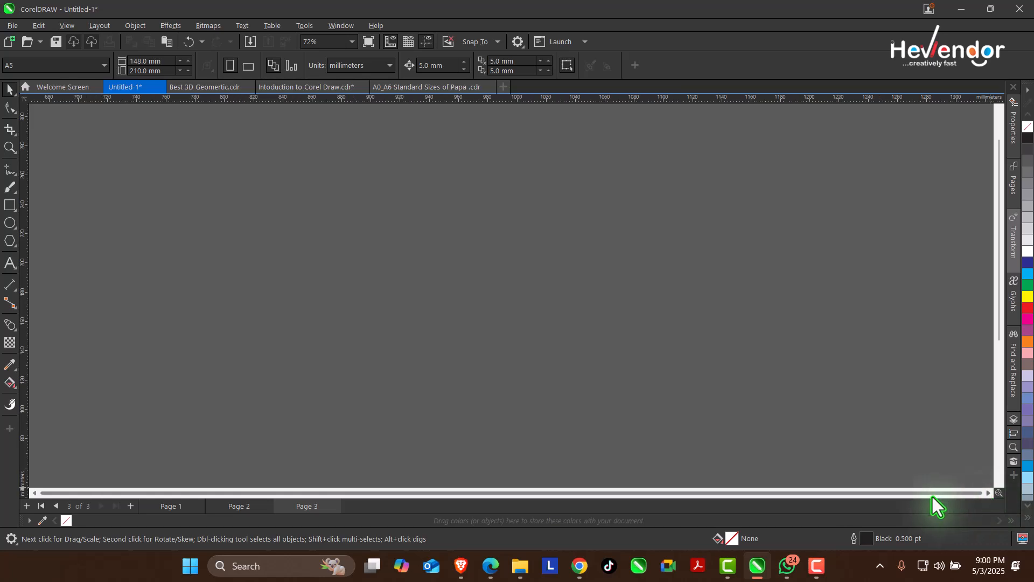
click(34, 492)
click(34, 492)
click(34, 493)
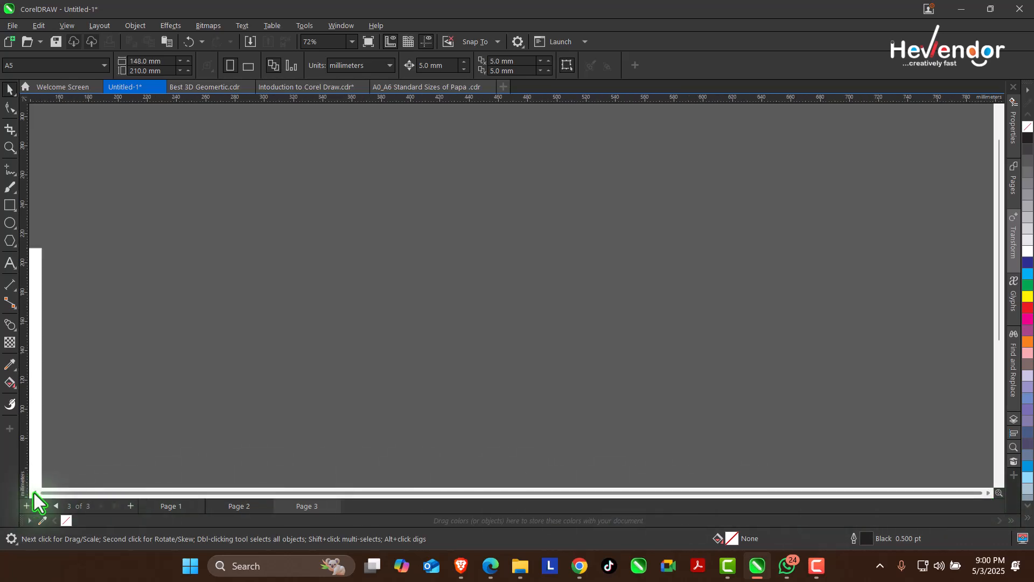
click(34, 493)
click(34, 493)
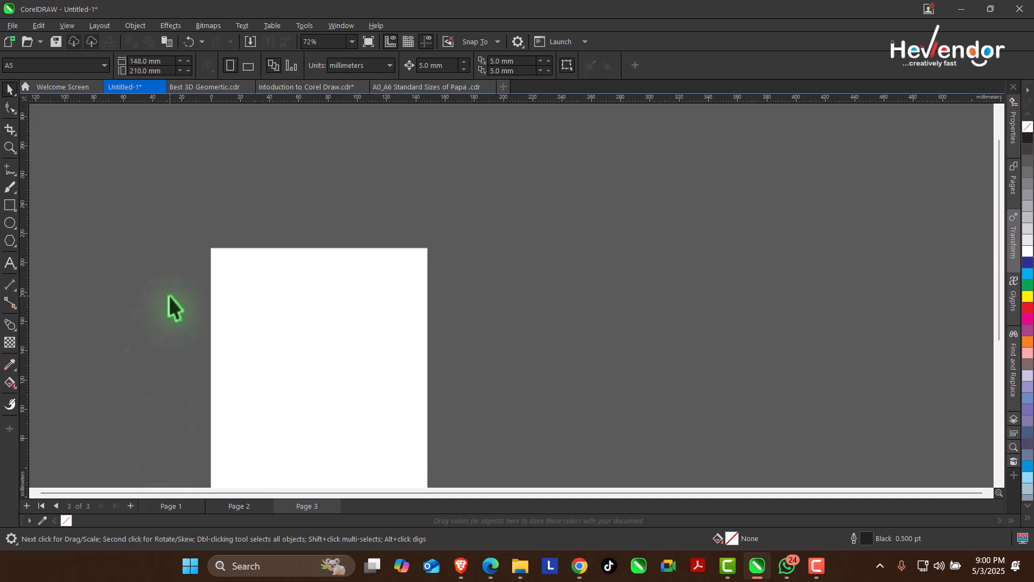
Step: Use the Zoom tool to fit the view to the page, its width and its height, and return to the Pick tool
click(10, 147)
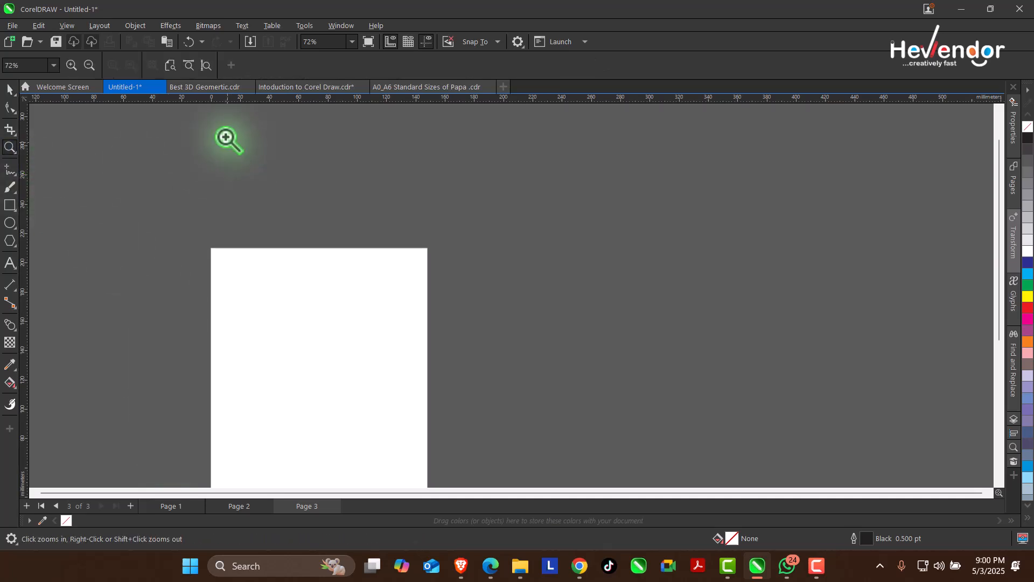
click(172, 66)
click(188, 66)
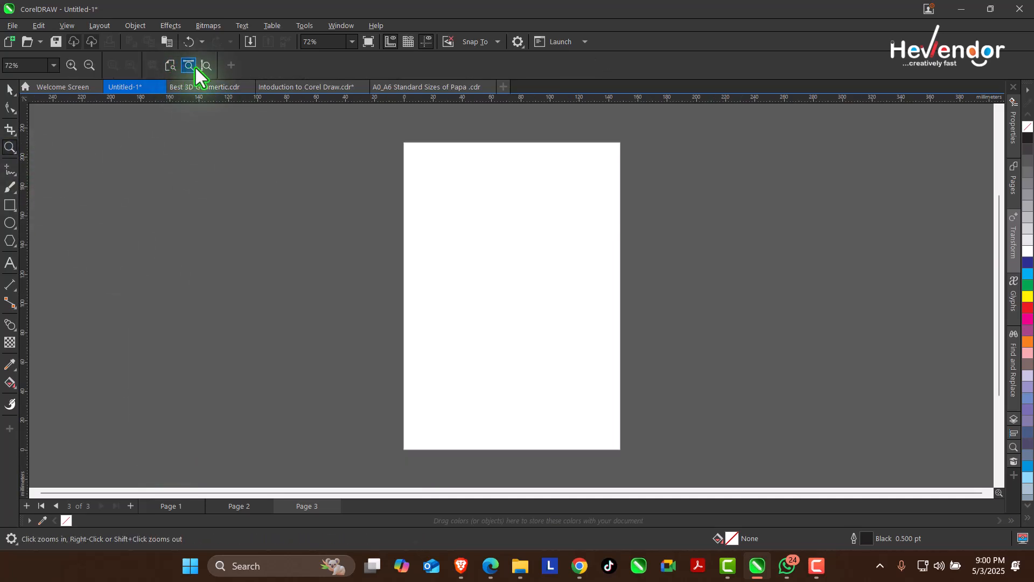
click(207, 66)
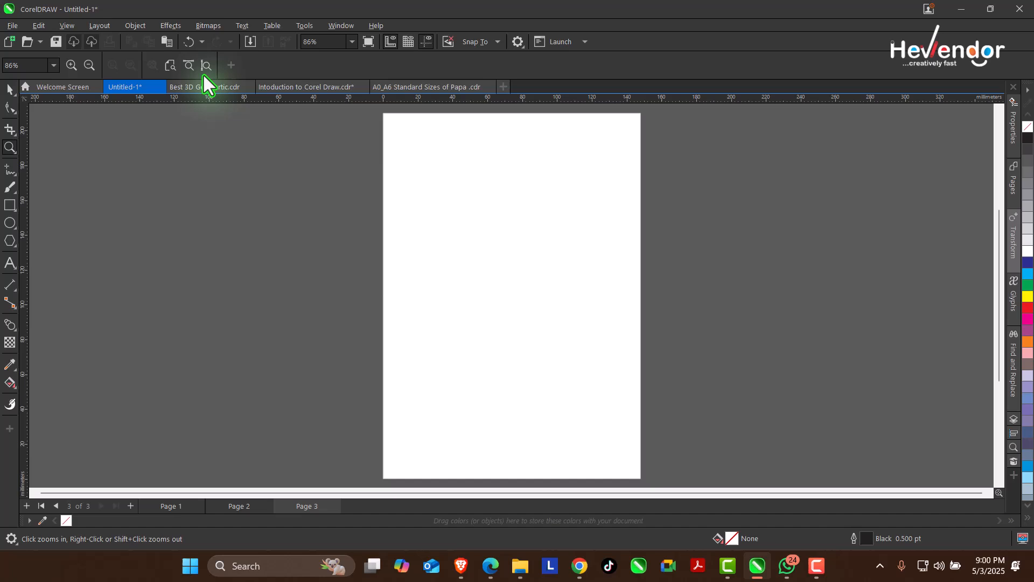
click(10, 90)
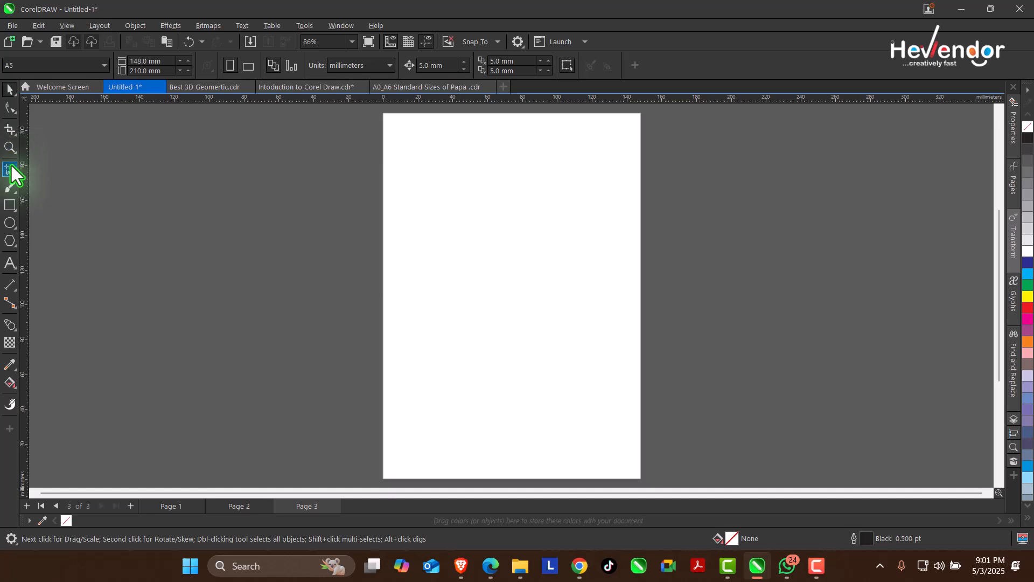
Step: Draw a square of about 46 mm in the upper part of Page 3, and activate the Ellipse tool
click(9, 205)
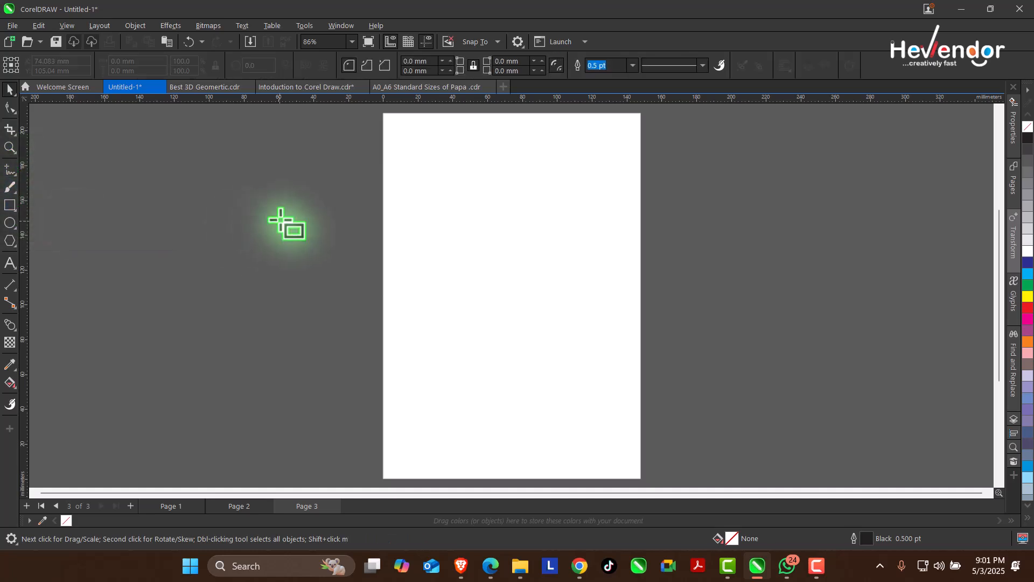
mouse_move(418, 194)
mouse_down()
mouse_move(484, 241)
mouse_move(524, 311)
mouse_move(526, 289)
mouse_move(511, 271)
mouse_move(499, 275)
mouse_up()
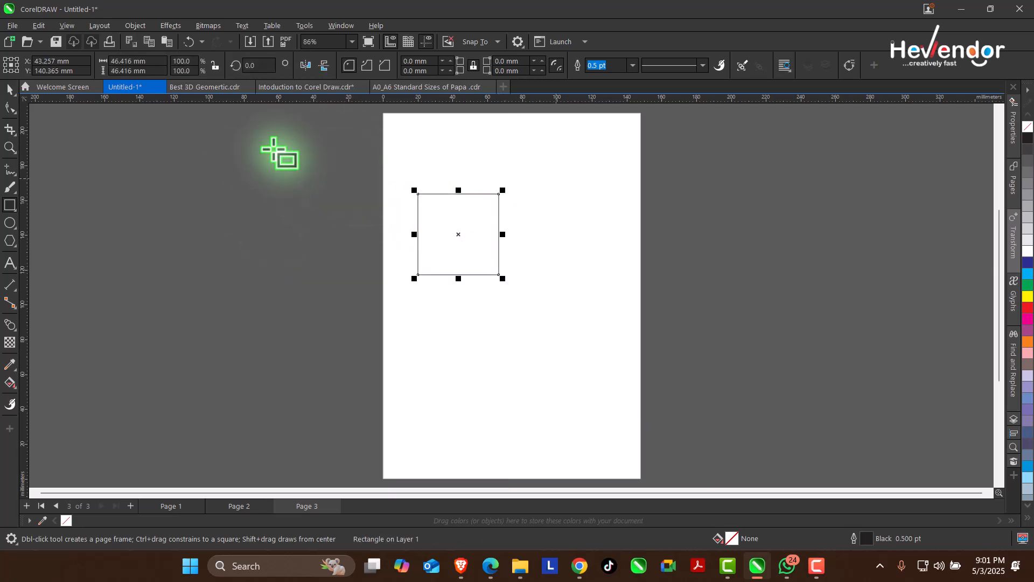
key(F7)
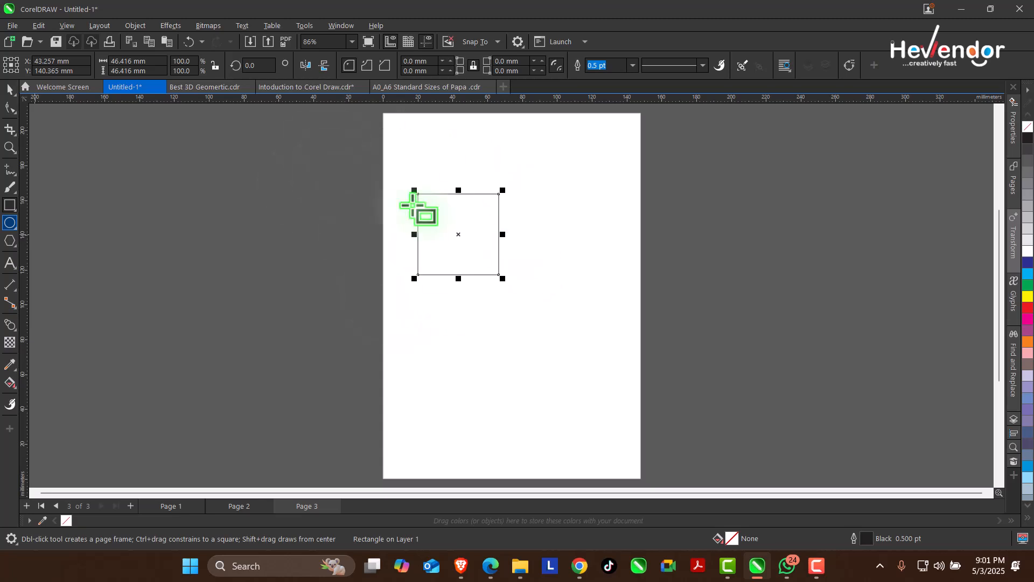
Step: Move the square with the Pick tool to about X 43 mm, Y 159 mm in the page's upper part
click(9, 90)
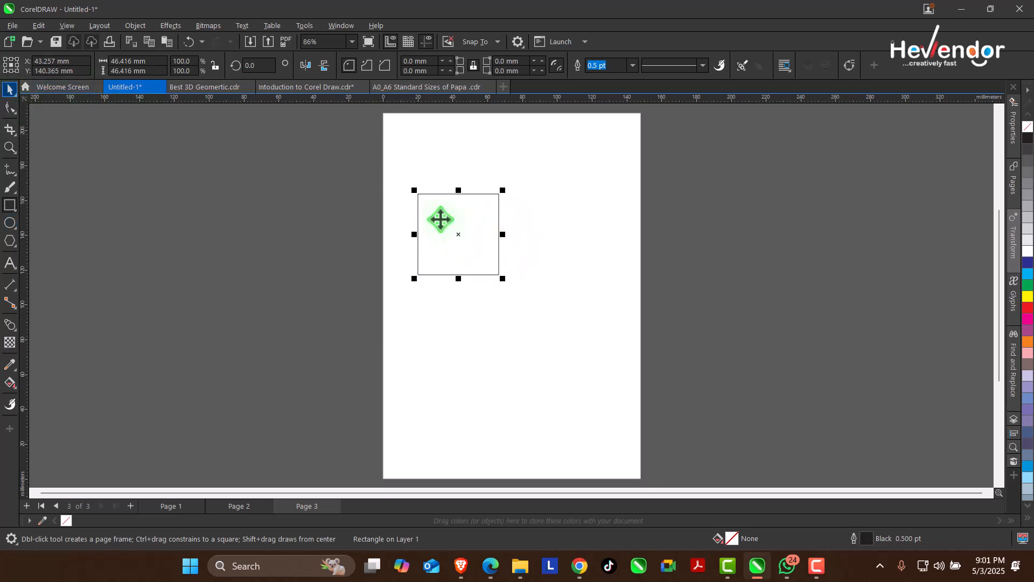
drag(456, 239, 446, 199)
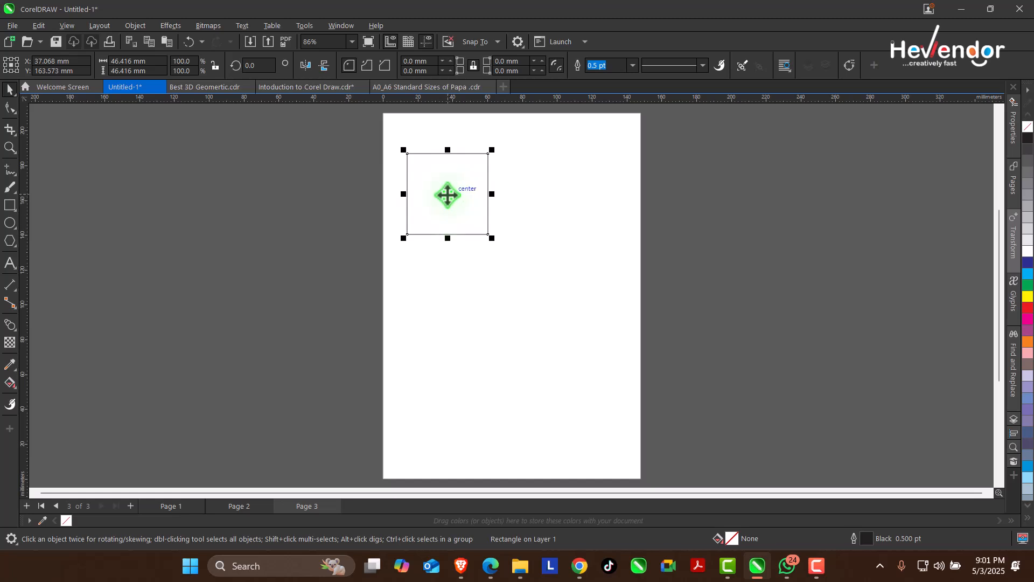
drag(447, 194, 465, 215)
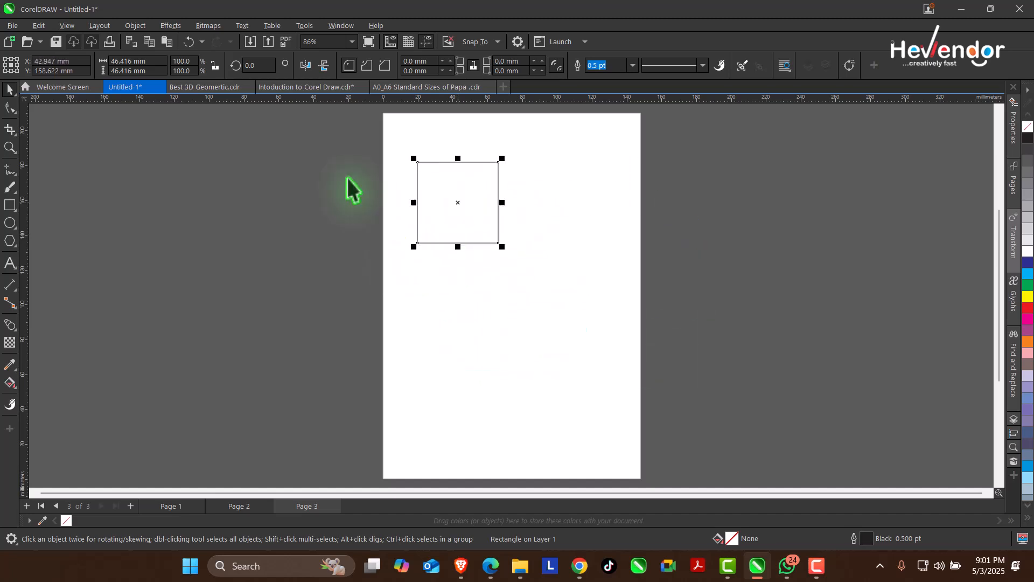
Step: Deselect the square, reselect it with the Pick tool, and move it horizontally to about X 60 mm
click(14, 97)
click(113, 132)
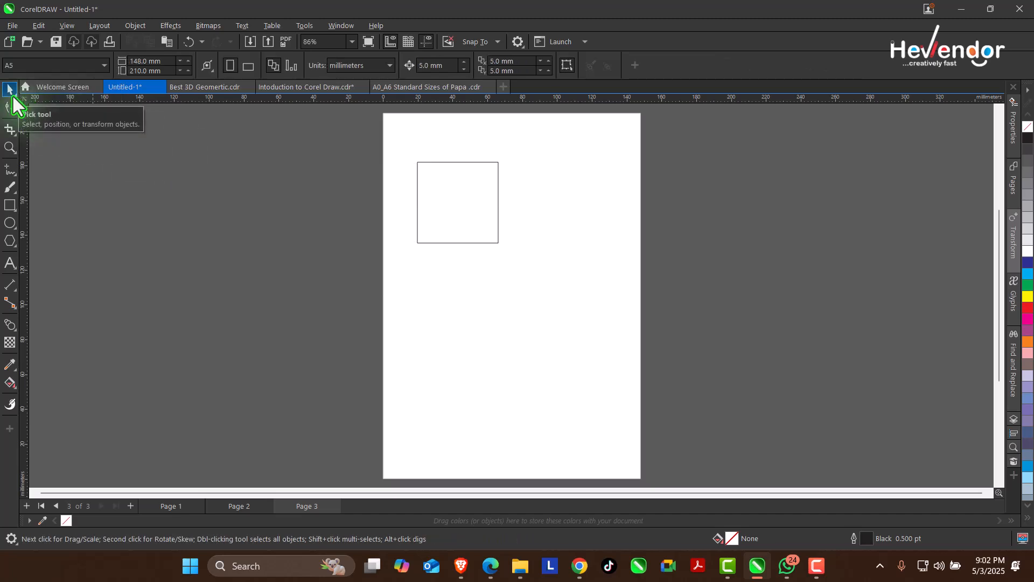
click(458, 210)
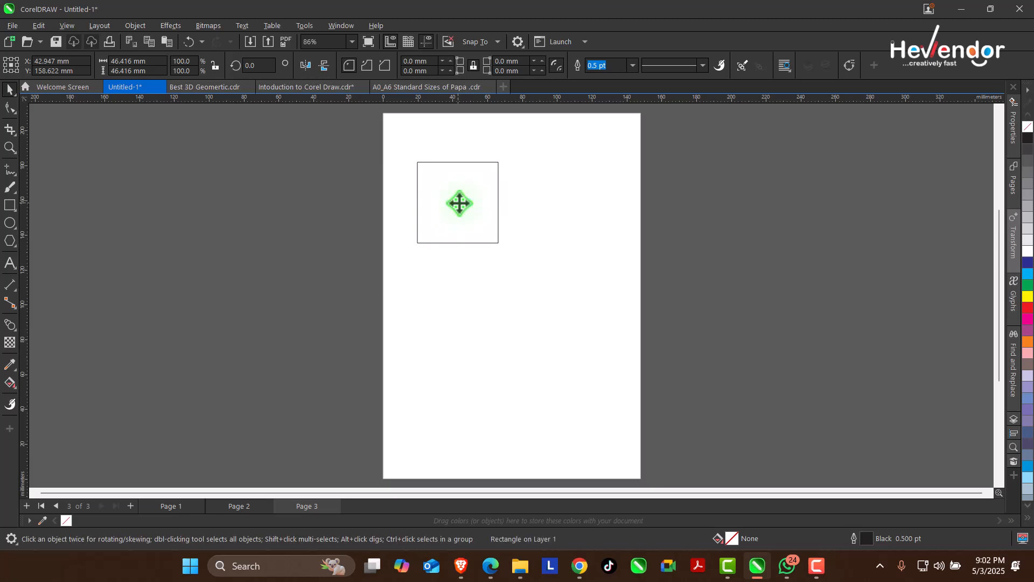
drag(459, 203, 488, 204)
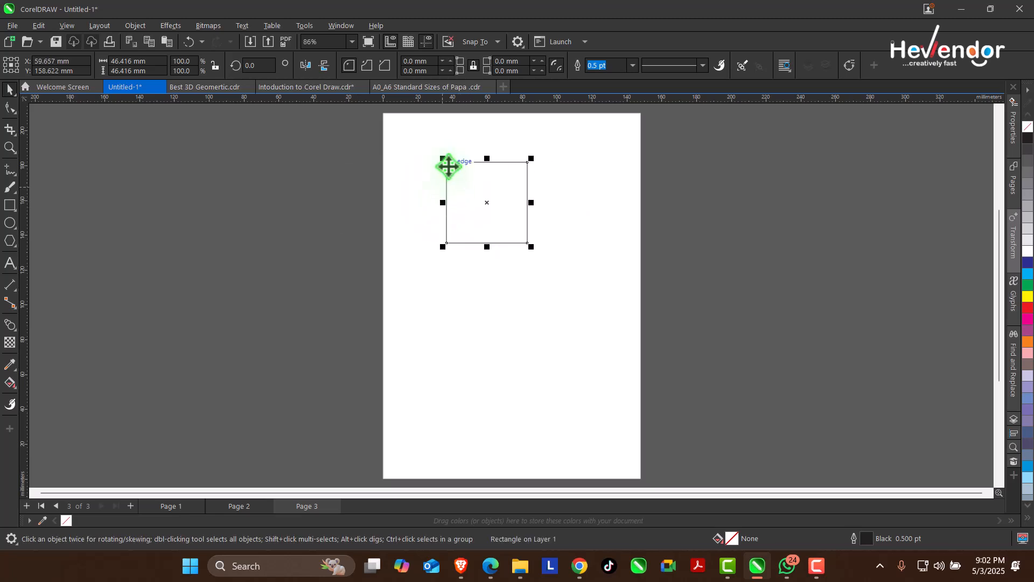
Step: Clear the selection, select the square again, and move it horizontally to about X 90 mm
click(433, 173)
click(468, 180)
click(498, 212)
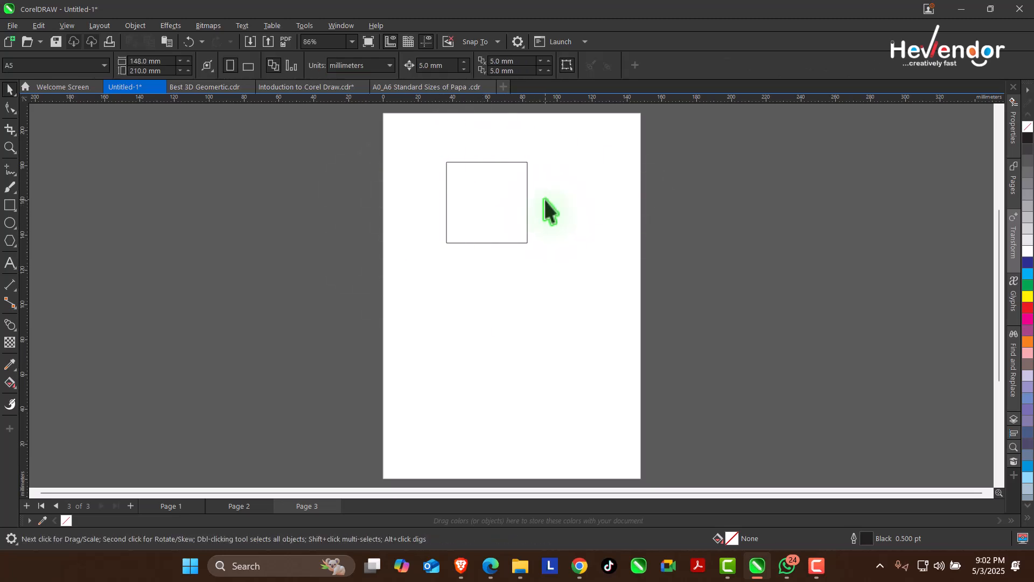
click(496, 198)
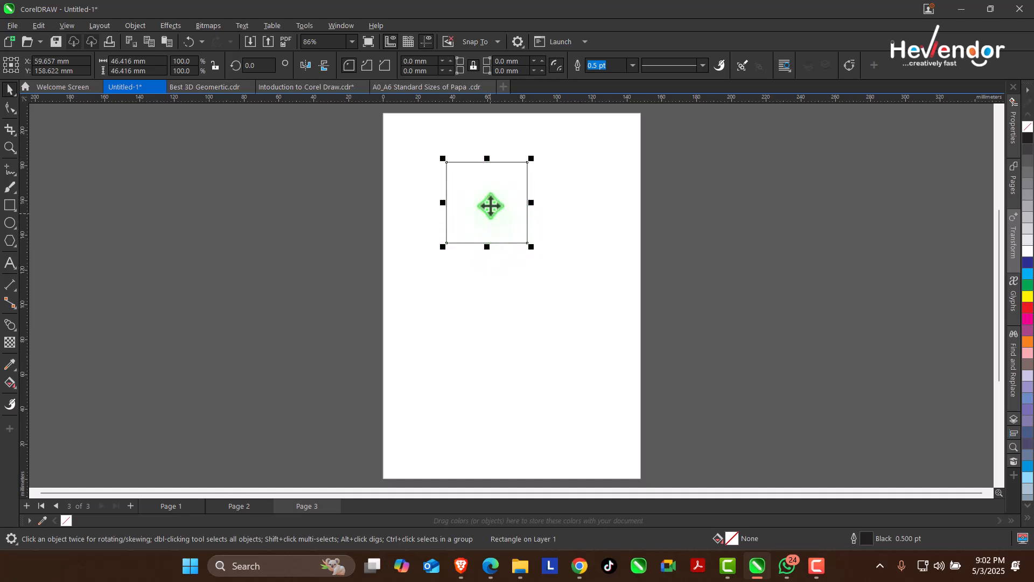
drag(490, 203, 543, 203)
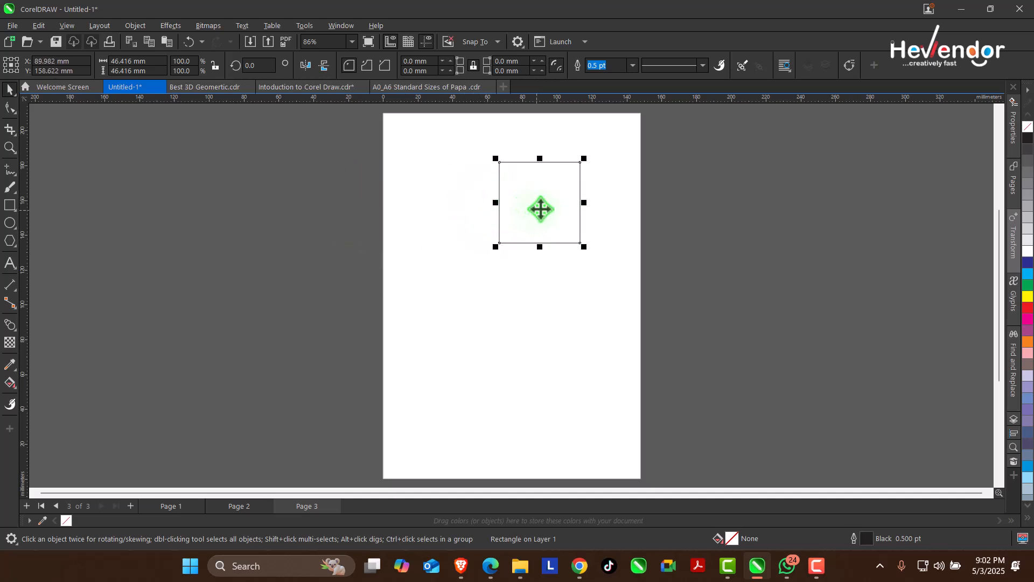
Step: Skew the square horizontally and rotate it into a tilted parallelogram about 62 mm wide and 53 mm high
click(541, 204)
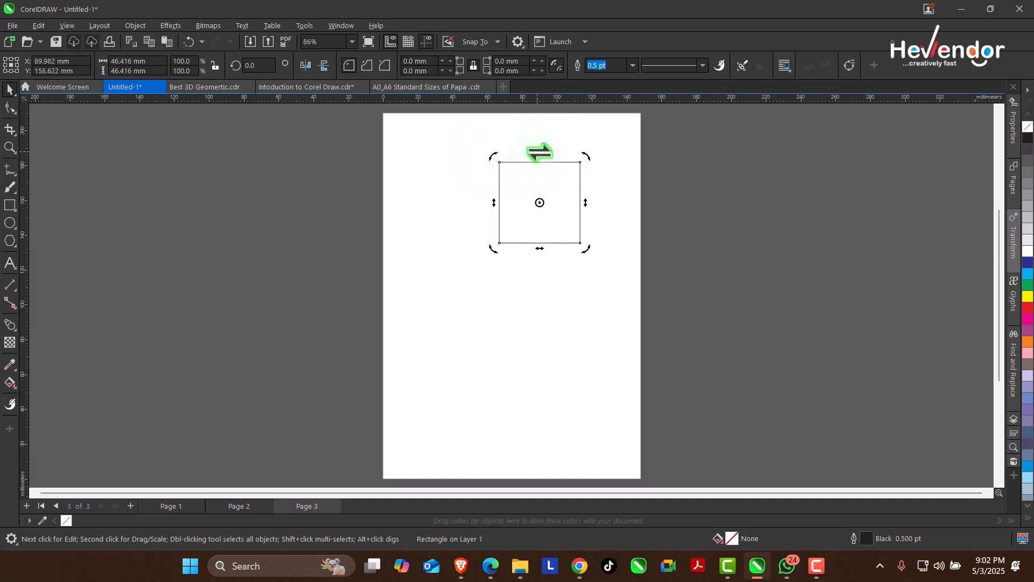
drag(541, 153, 509, 156)
drag(587, 157, 560, 220)
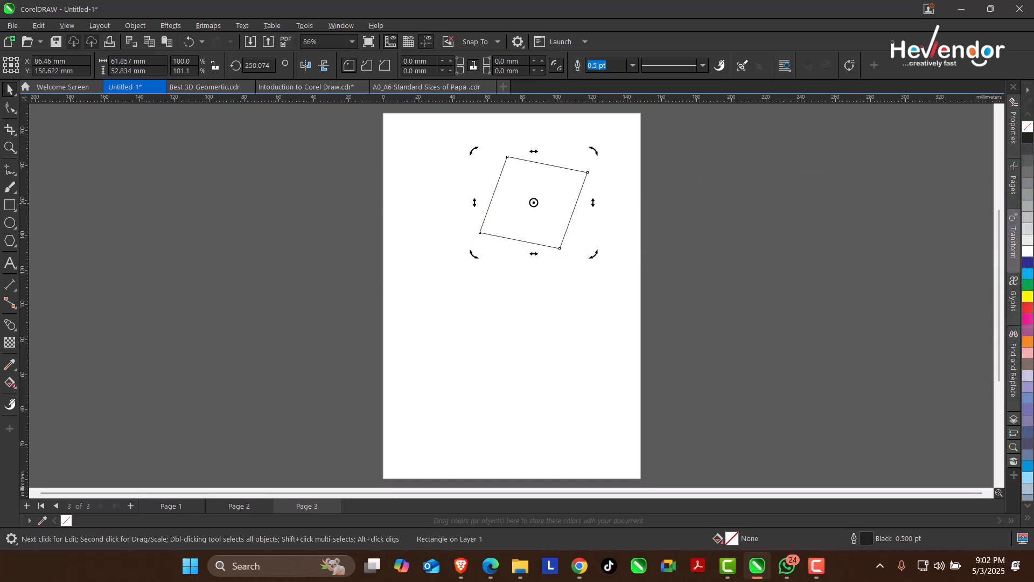
Step: Fill the parallelogram with blue and change it to cyan, and move it across the page's left edge to about X 15 mm
click(1027, 264)
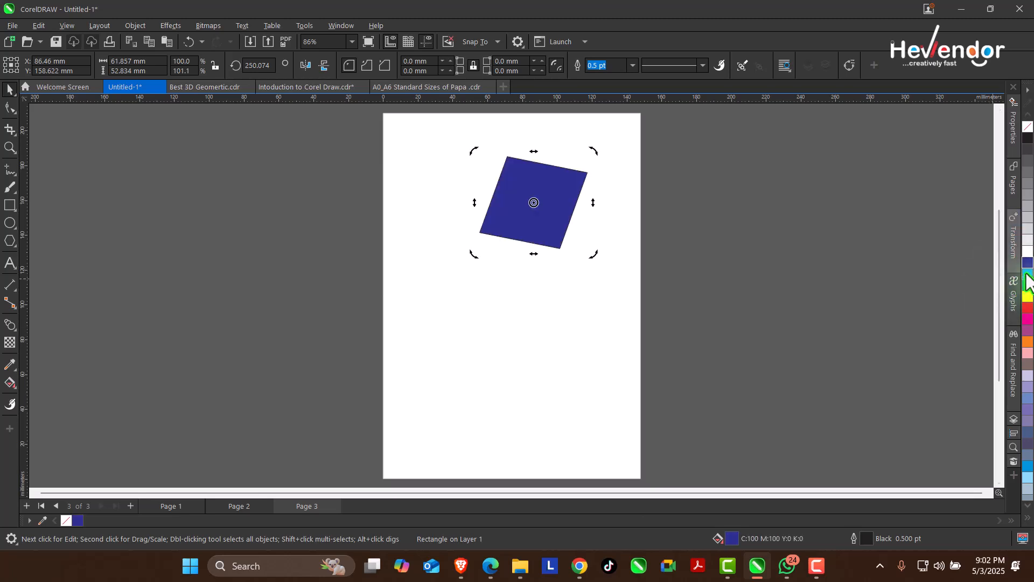
click(1026, 275)
drag(541, 198, 420, 196)
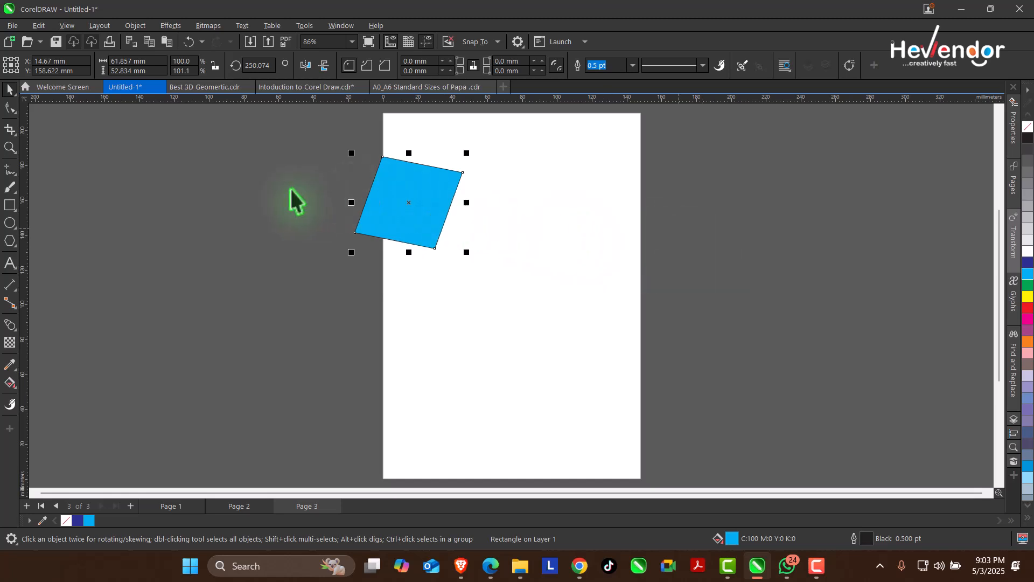
Step: Return from the Freehand tool to the Pick tool, enlarge the cyan shape to about 99 × 84 mm, and move it onto the page
click(11, 170)
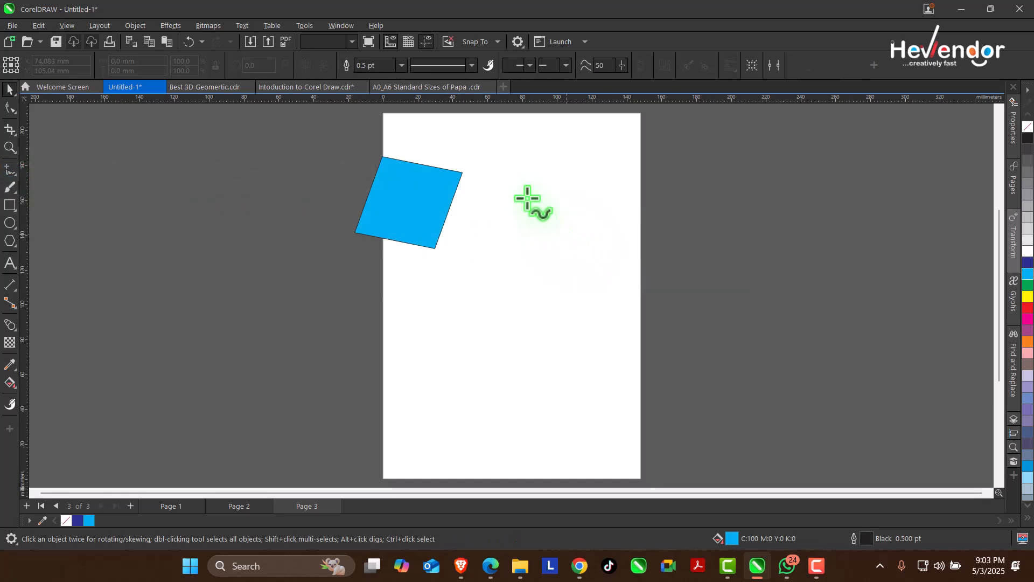
click(12, 92)
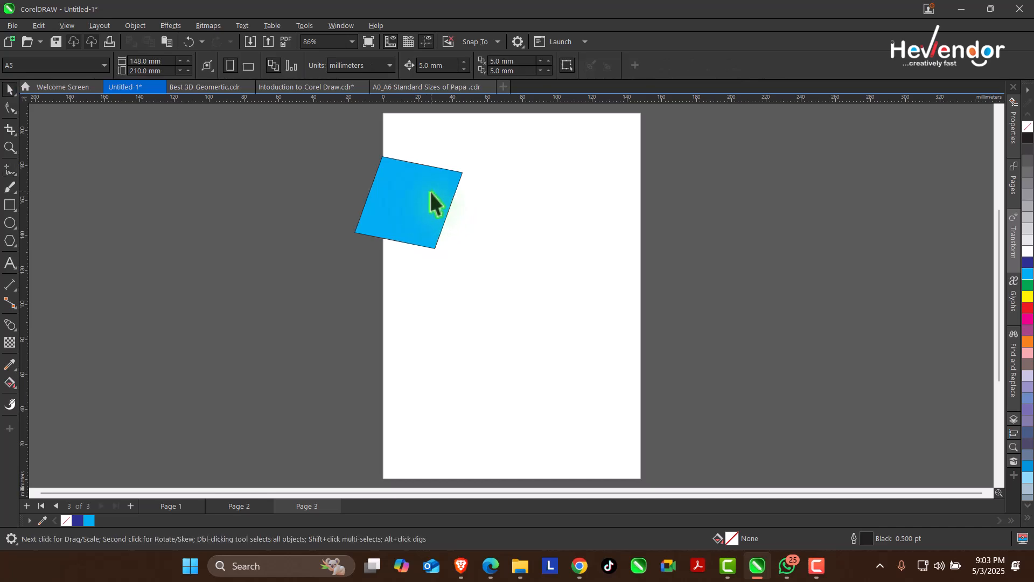
click(430, 204)
drag(466, 251, 530, 307)
drag(476, 229, 528, 260)
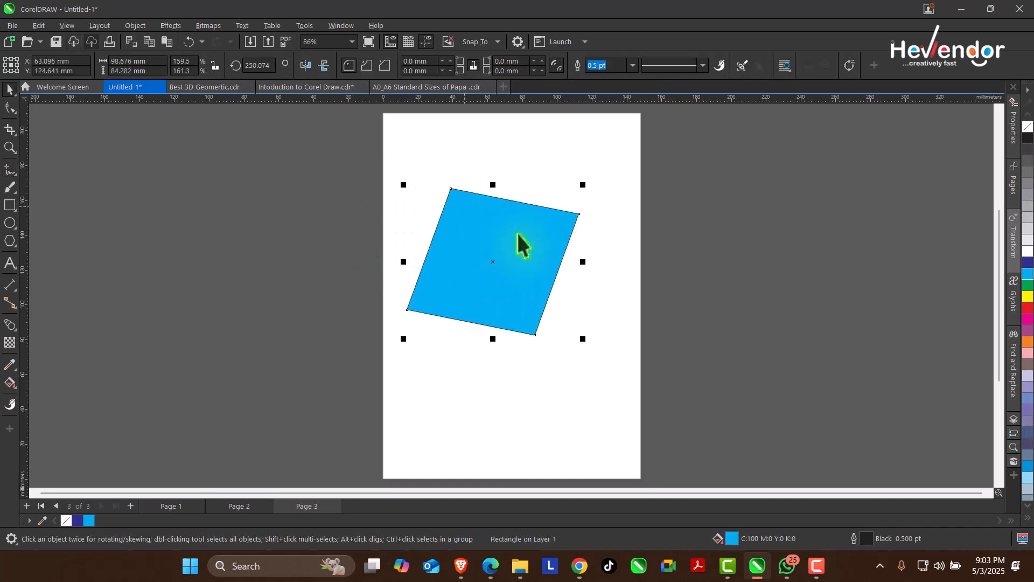
Step: Zoom in on the cyan shape's upper corner with the Zoom tool, zoom back out, and return to the Pick tool
click(10, 147)
drag(527, 197, 606, 253)
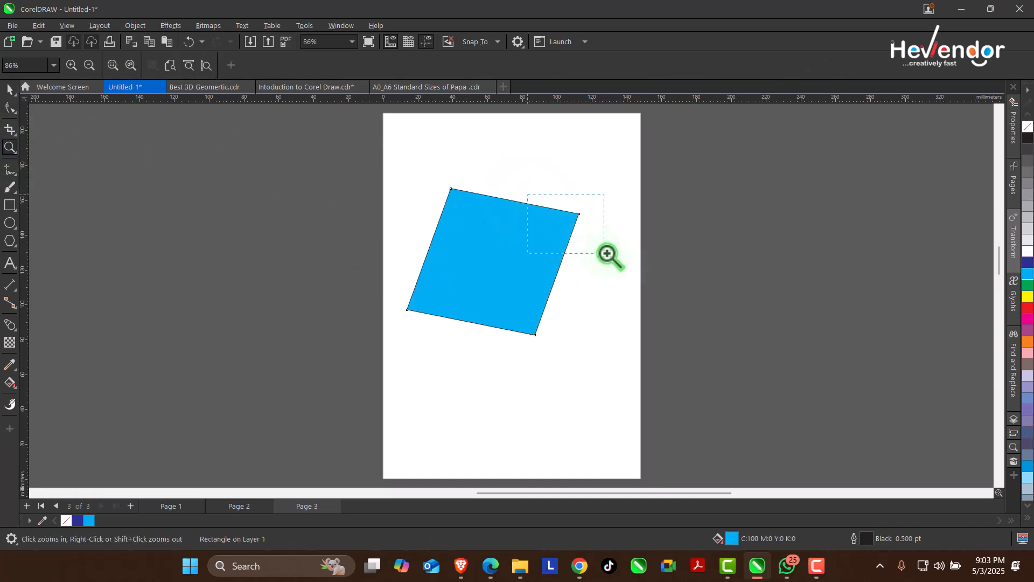
right_click(436, 218)
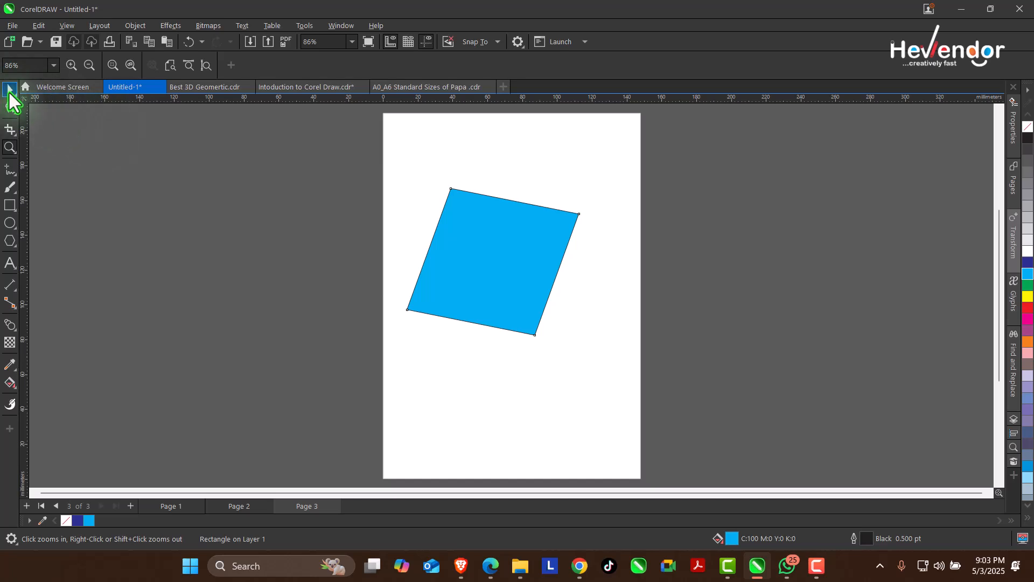
click(9, 92)
Step: Draw a rectangle about 40 × 27 mm above the cyan shape and move it to about X 132 mm, Y 83 mm
click(10, 205)
drag(394, 141, 464, 188)
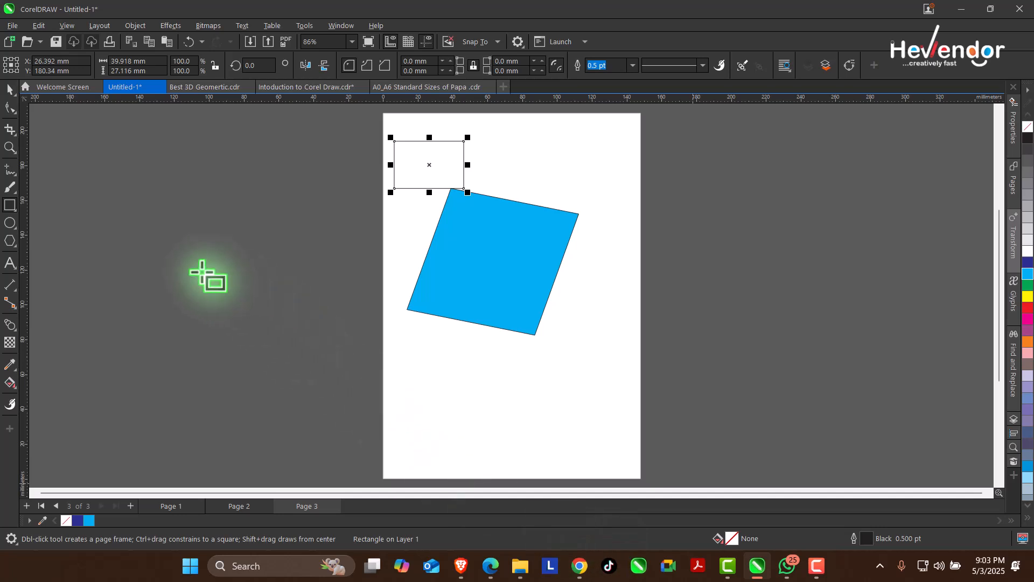
click(10, 89)
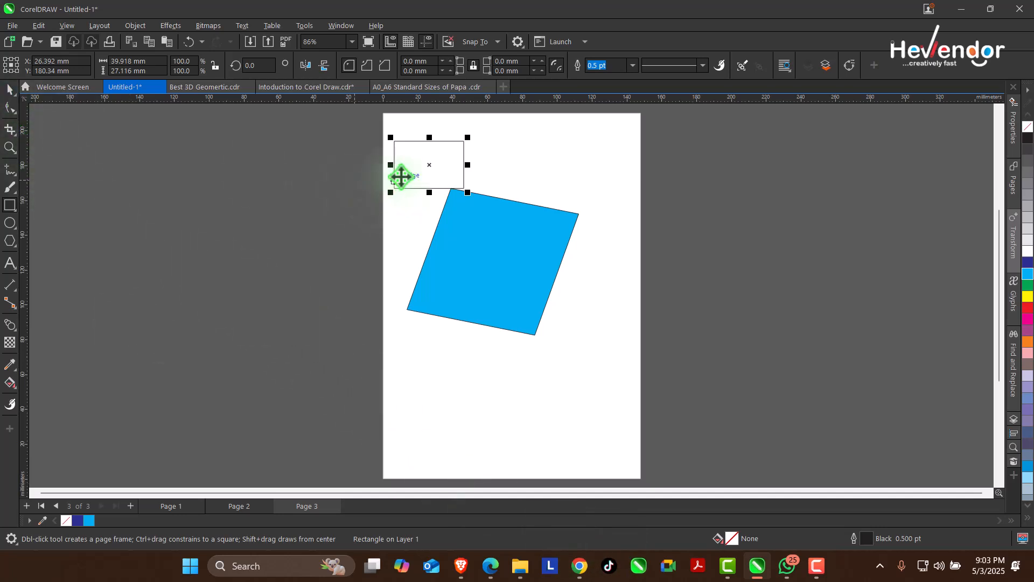
click(401, 178)
drag(449, 202, 612, 353)
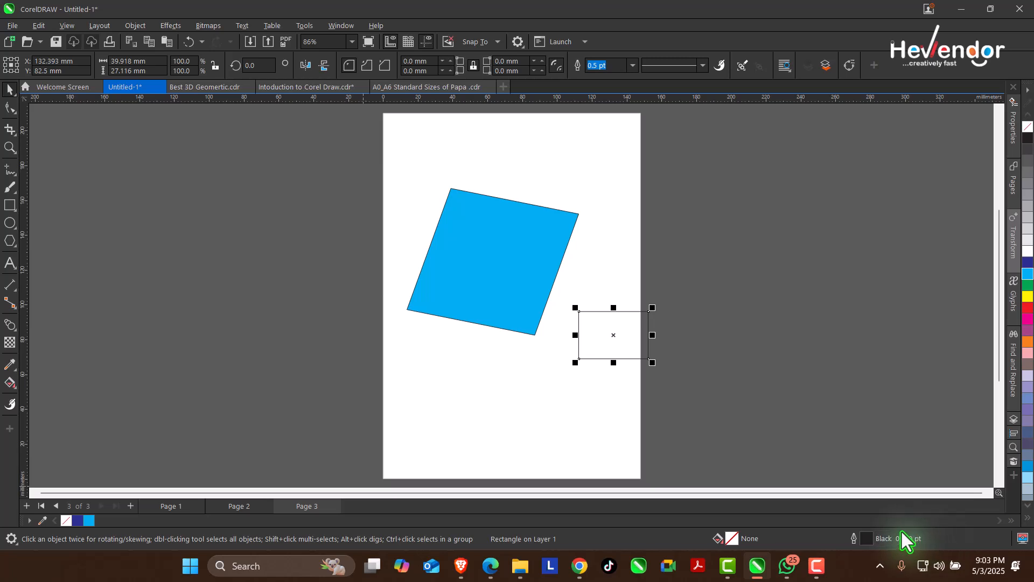
Step: Move the rectangle to about X 126 mm, Y 111 mm, enlarge it beyond the page's right edge, and give it a magenta outline
click(626, 276)
drag(626, 276, 602, 284)
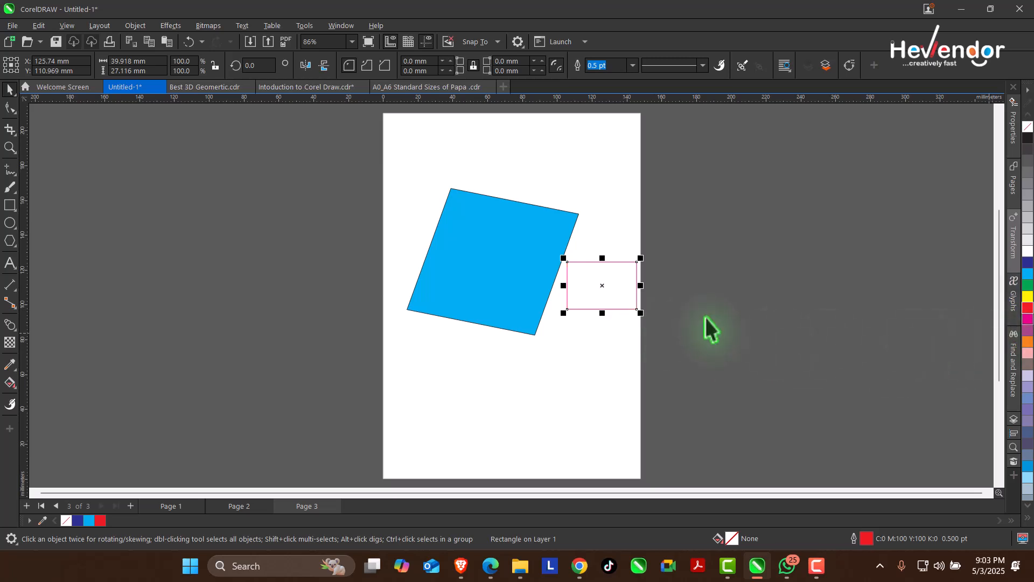
drag(640, 313, 728, 371)
Step: Move the cyan shape across the page's left edge to about X -11 mm
click(517, 269)
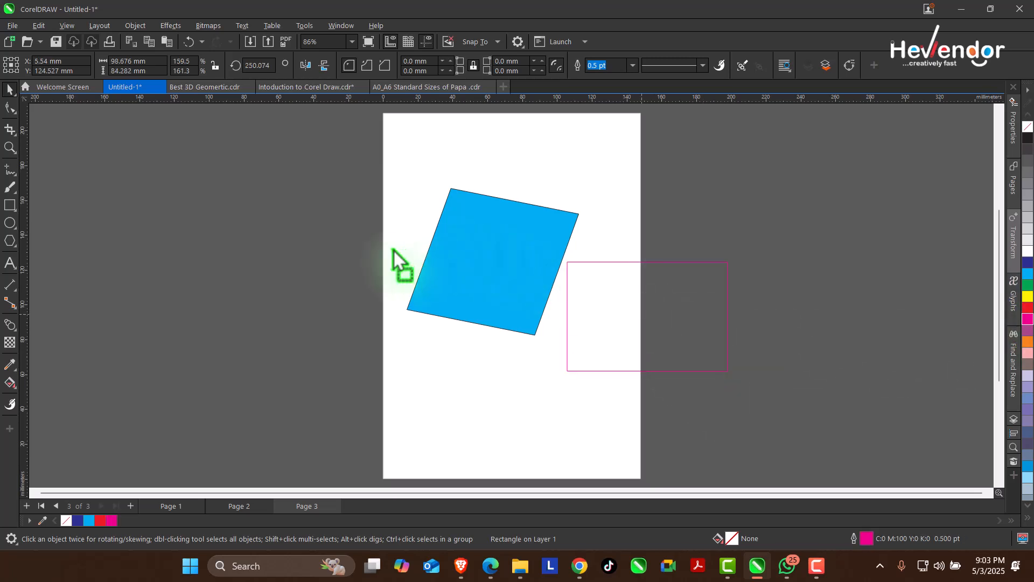
drag(526, 251, 427, 251)
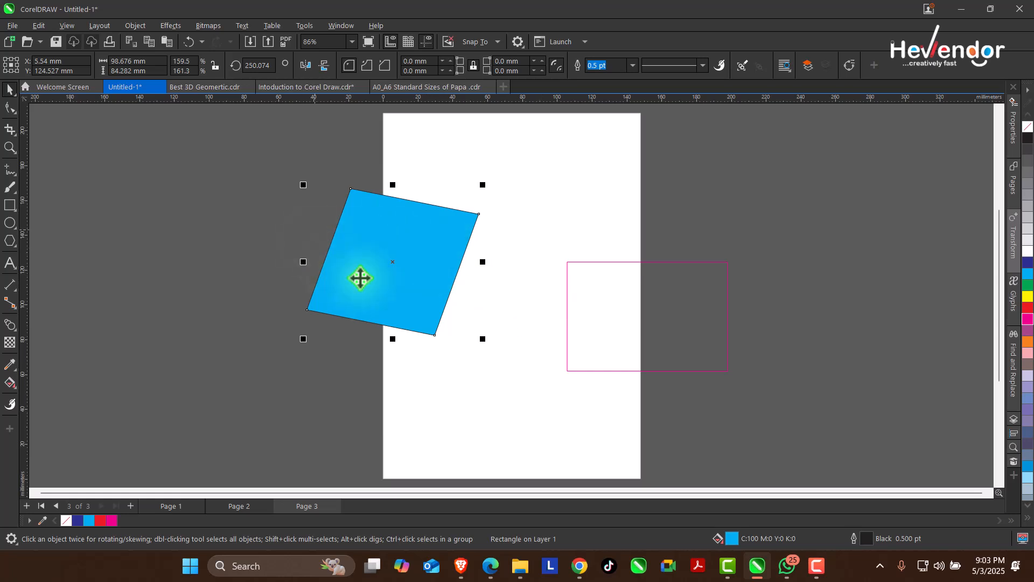
drag(361, 277, 337, 273)
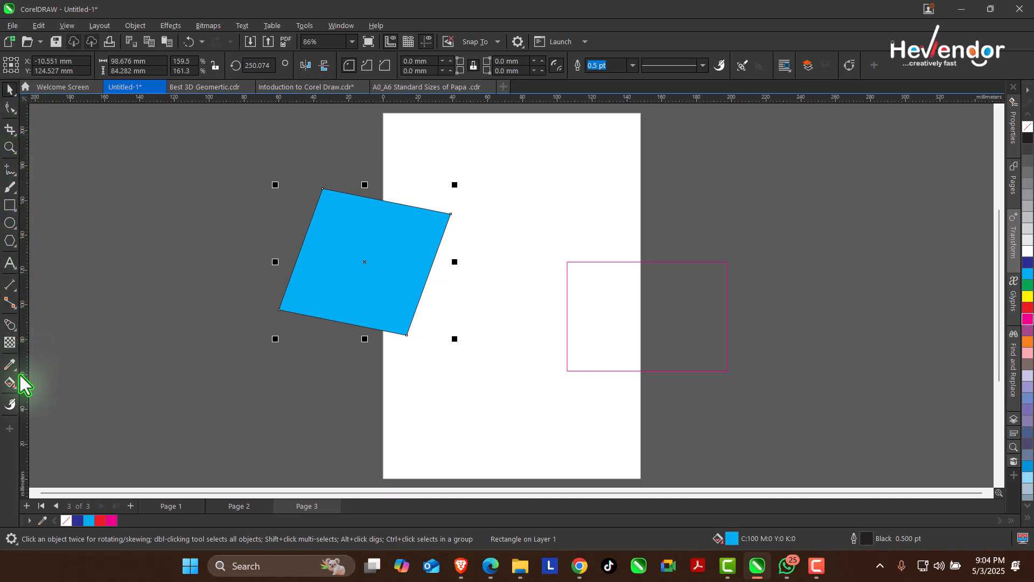
Step: Examine the tools grouped with the Pick tool and those grouped with the Shape tool
click(15, 96)
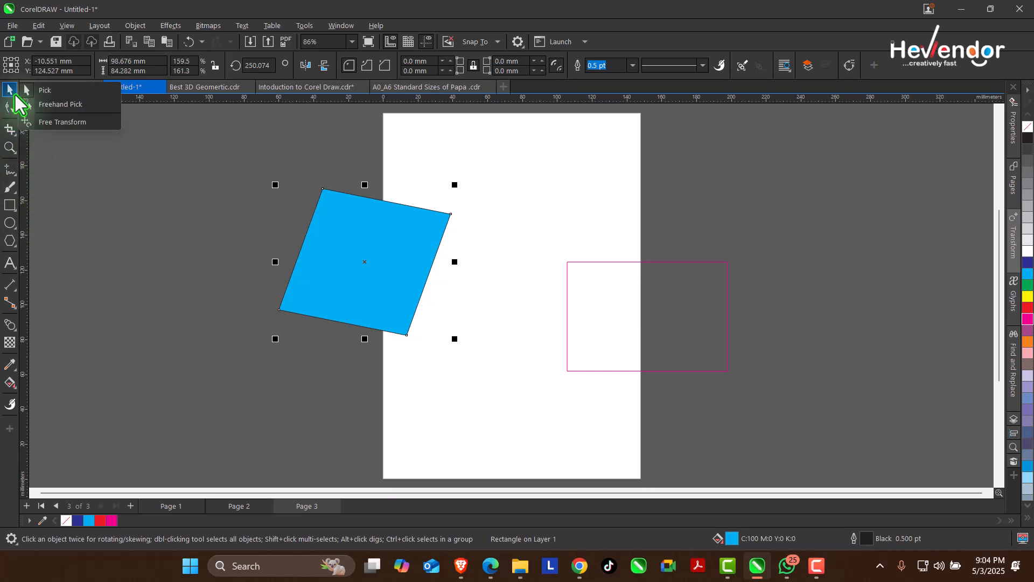
click(64, 199)
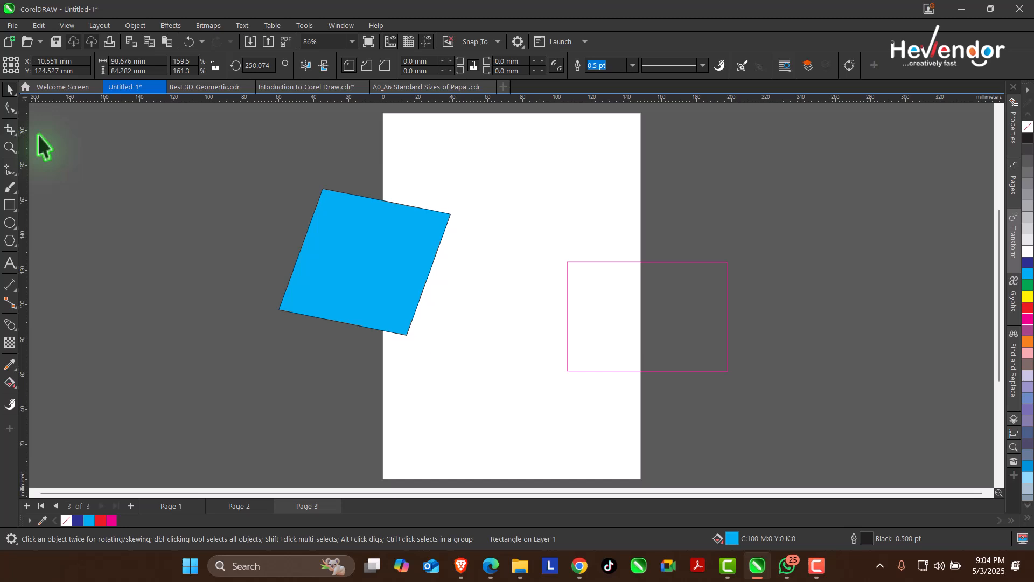
click(16, 96)
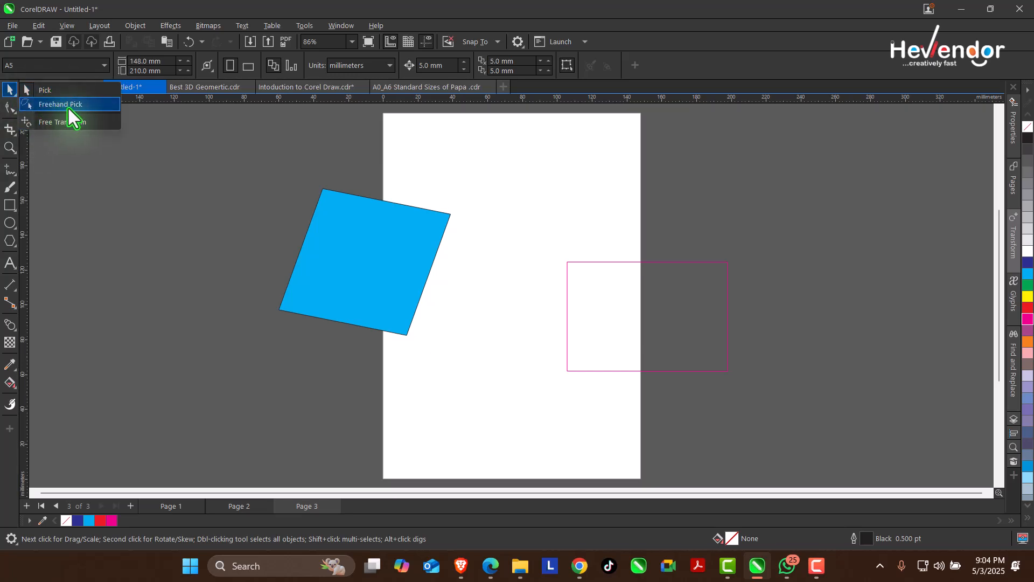
click(12, 112)
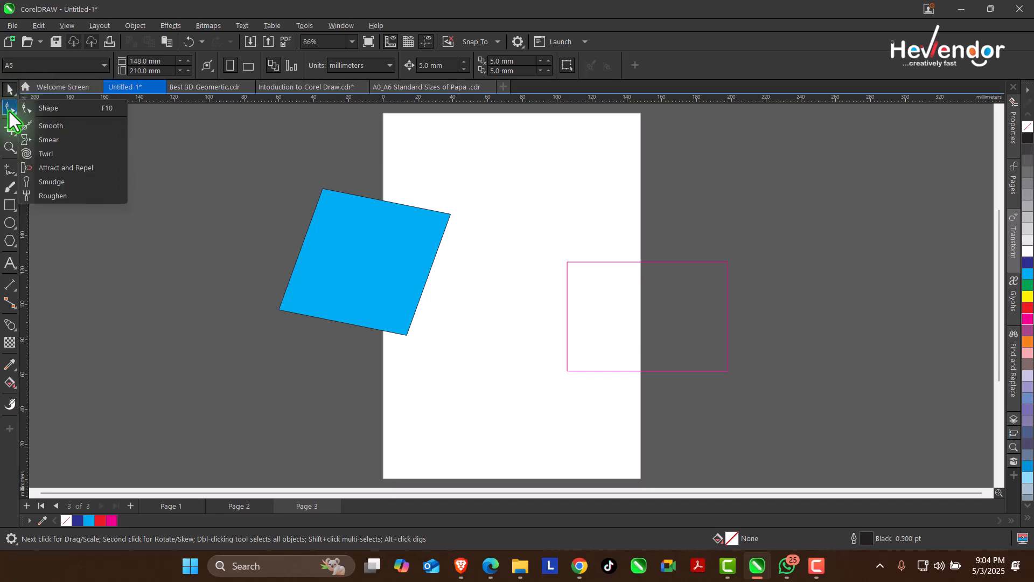
click(15, 114)
click(15, 114)
click(160, 150)
click(17, 115)
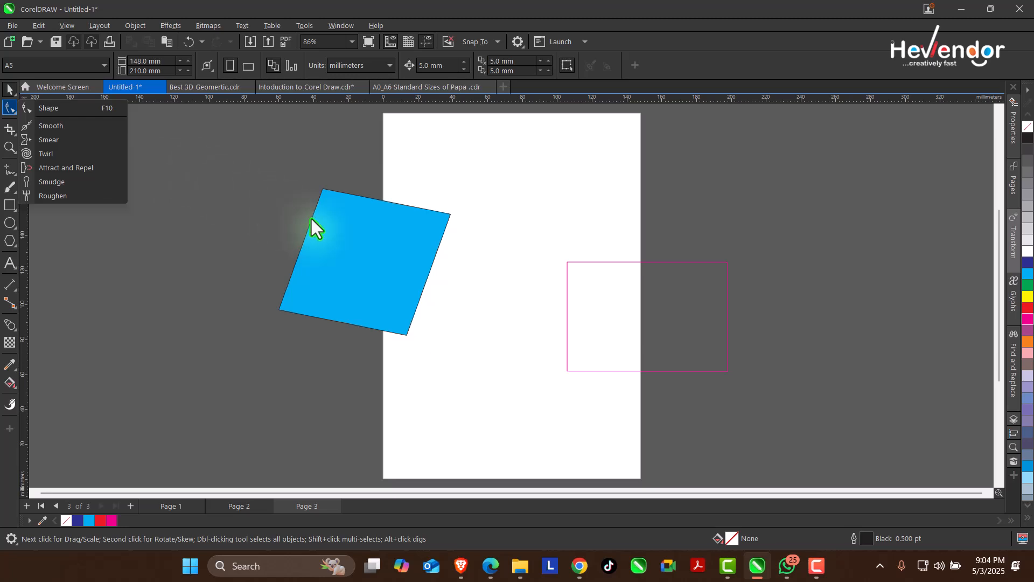
click(815, 566)
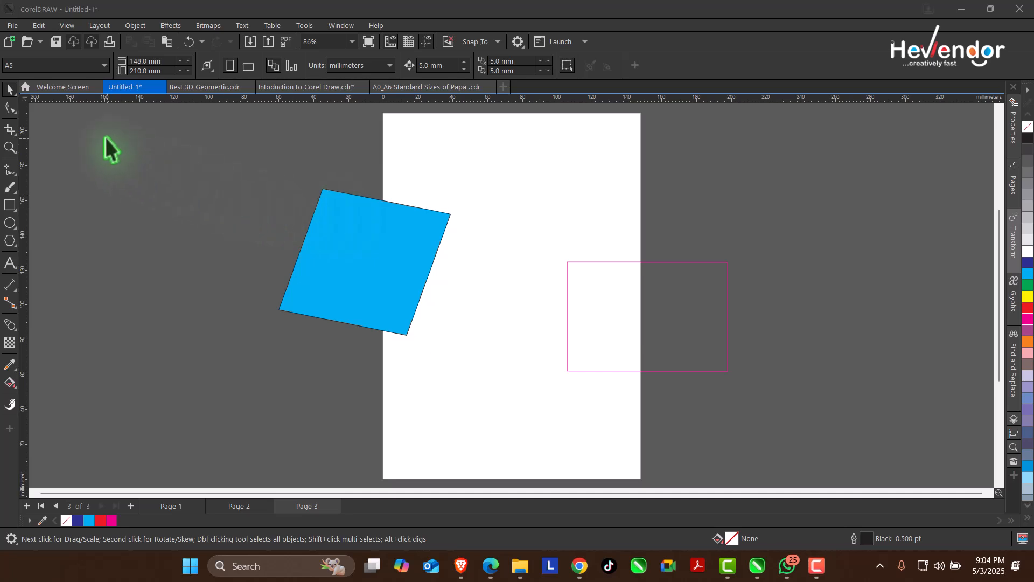
Step: Choose the Pick tool, select the cyan shape, and rotate it counterclockwise to an angle of about 289°
click(15, 98)
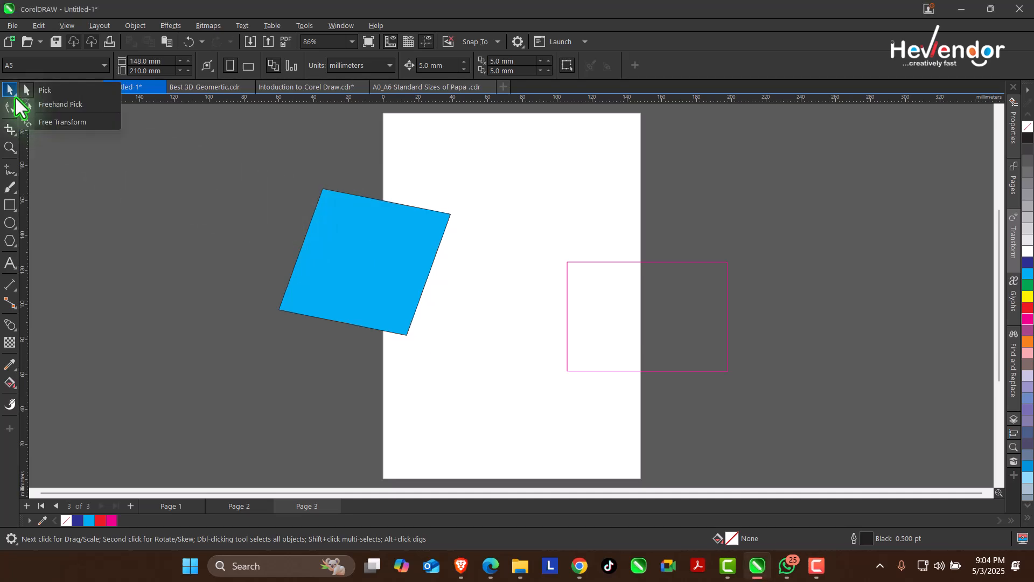
click(43, 91)
click(372, 258)
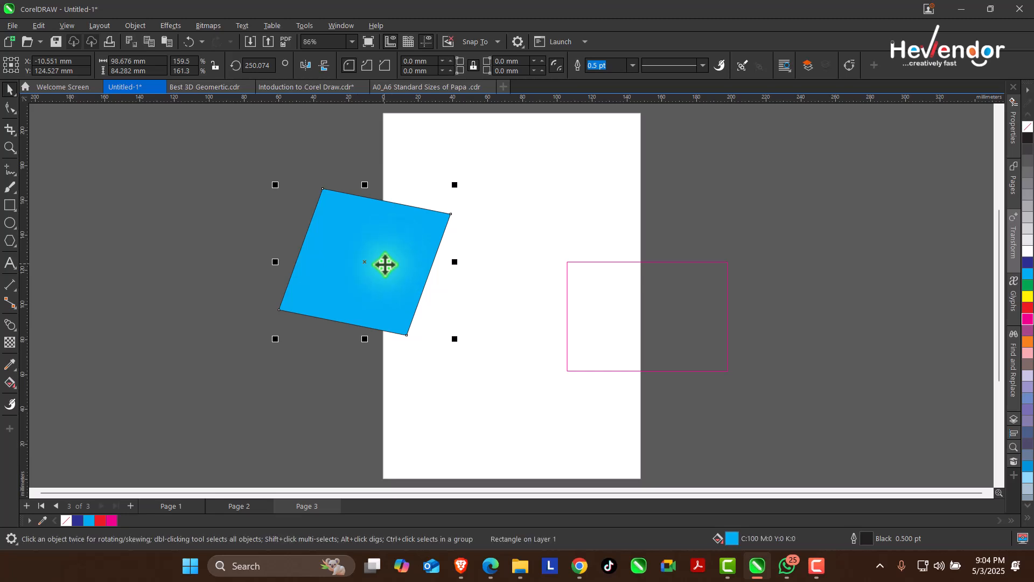
click(368, 266)
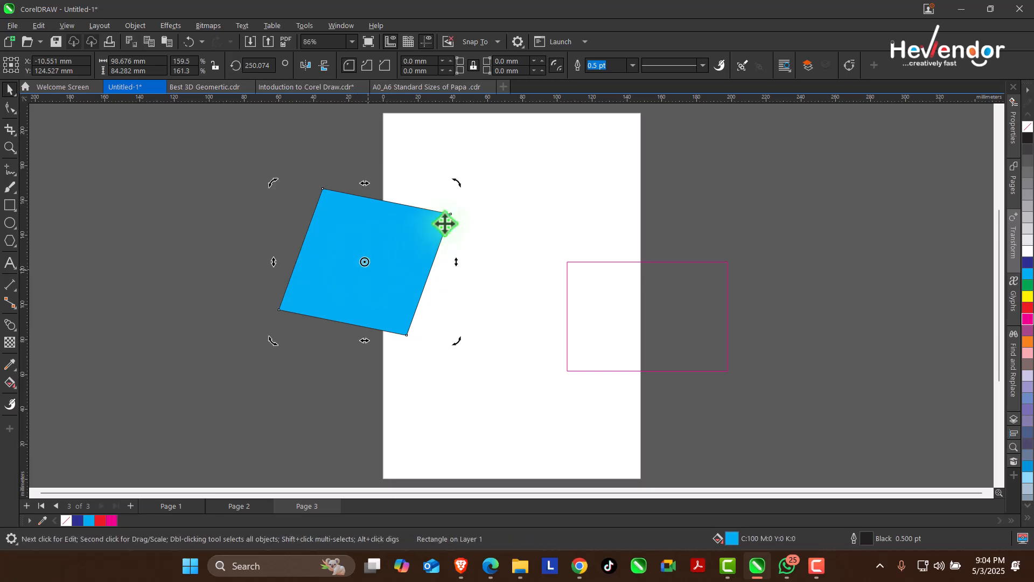
drag(457, 186, 381, 162)
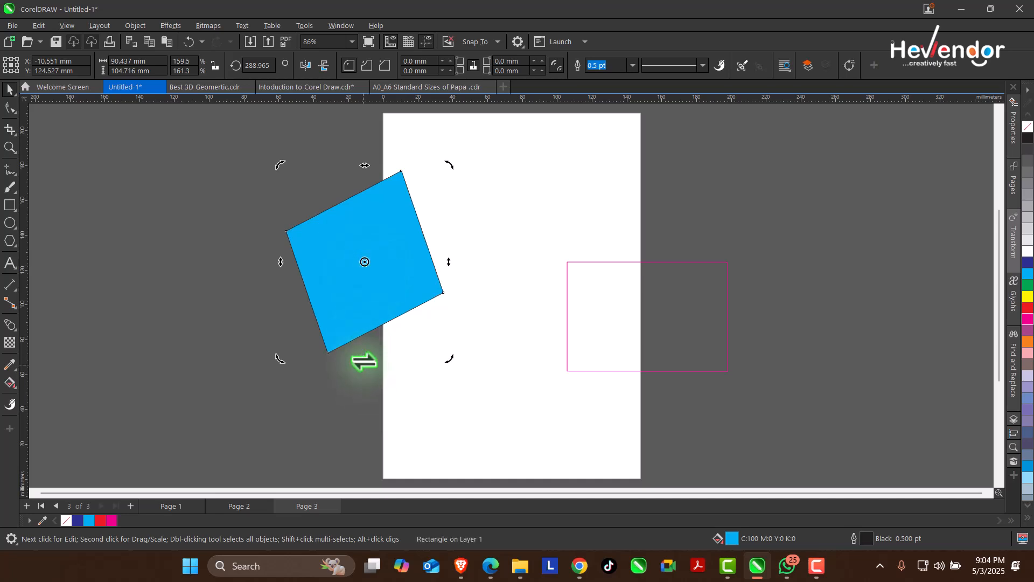
Step: Skew the cyan shape horizontally toward the page to an angle of about 320°, and delete it
drag(364, 358, 526, 287)
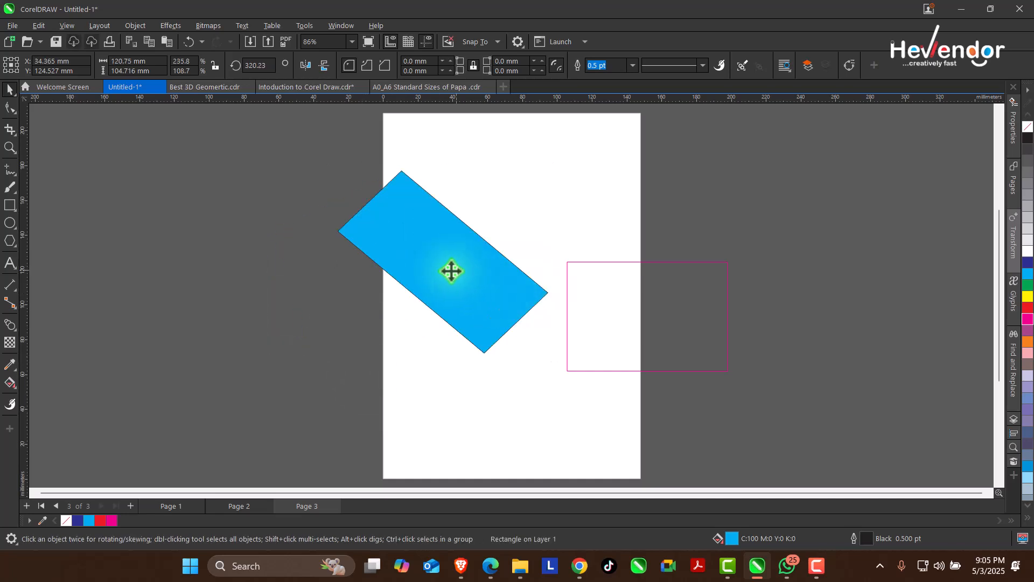
drag(450, 270, 425, 270)
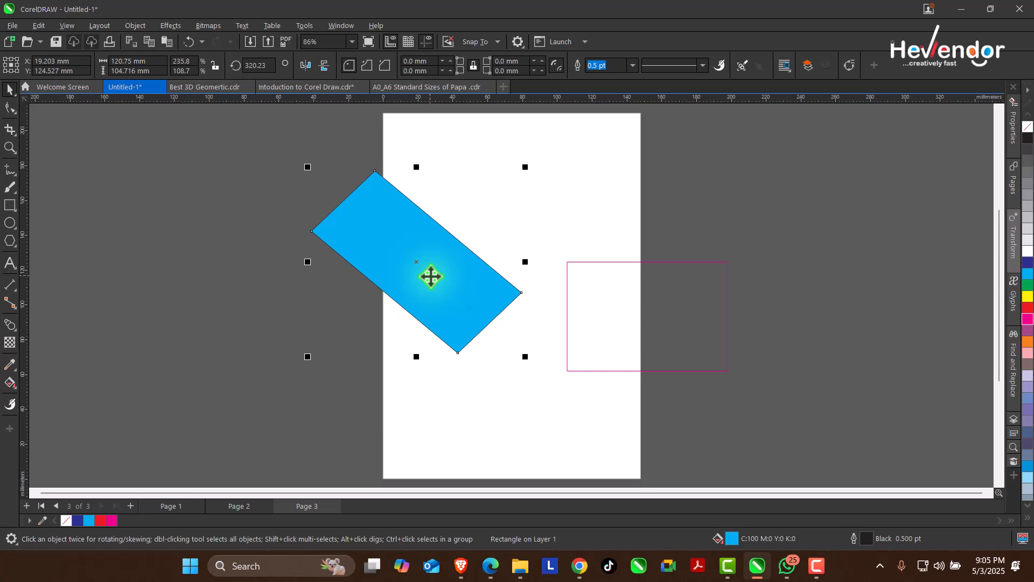
key(Delete)
Step: Move the magenta rectangle to about X 29 mm, Y 149 mm, with a duplicate level with it across the page's right edge
drag(611, 303, 458, 195)
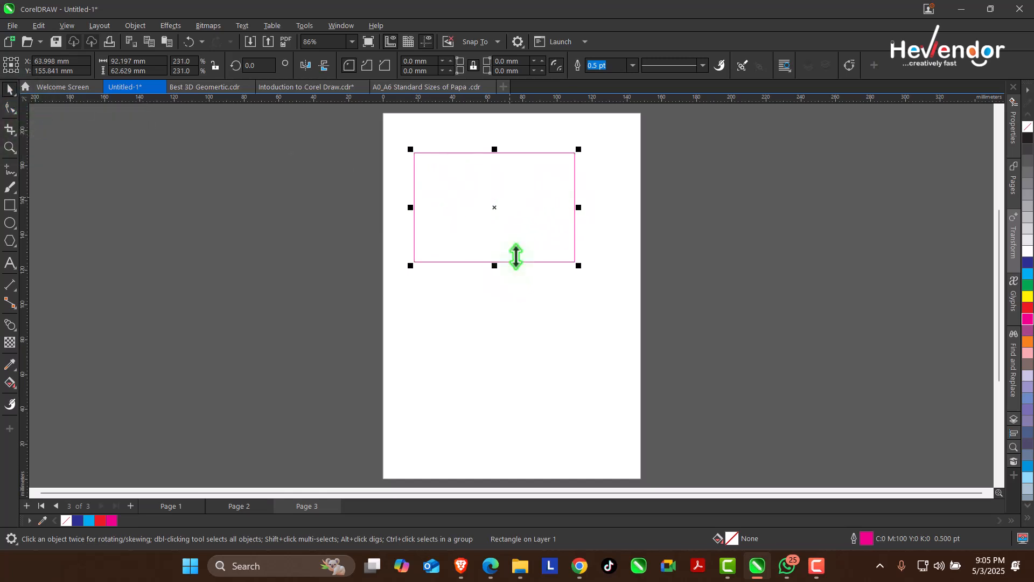
drag(499, 210, 431, 227)
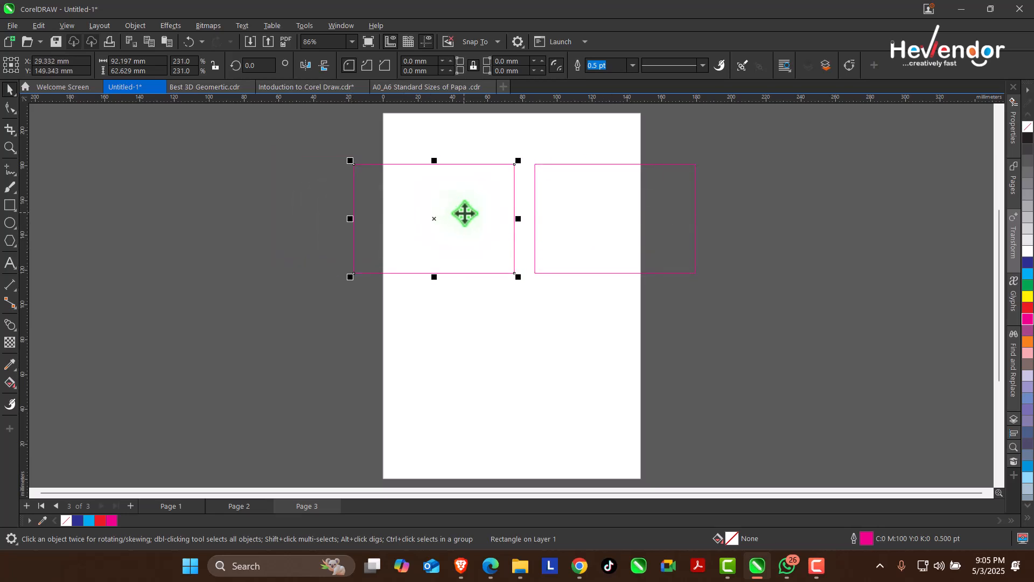
Step: Try the Shape tool on the left rectangle's upper-left corner, and move the rectangle to about X 32 mm, Y 120 mm
click(15, 112)
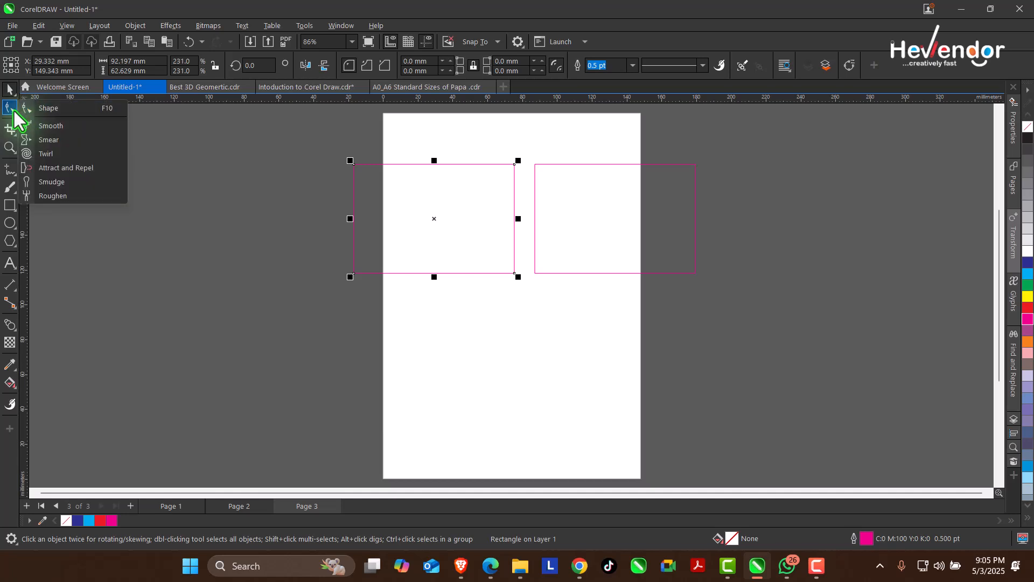
click(56, 110)
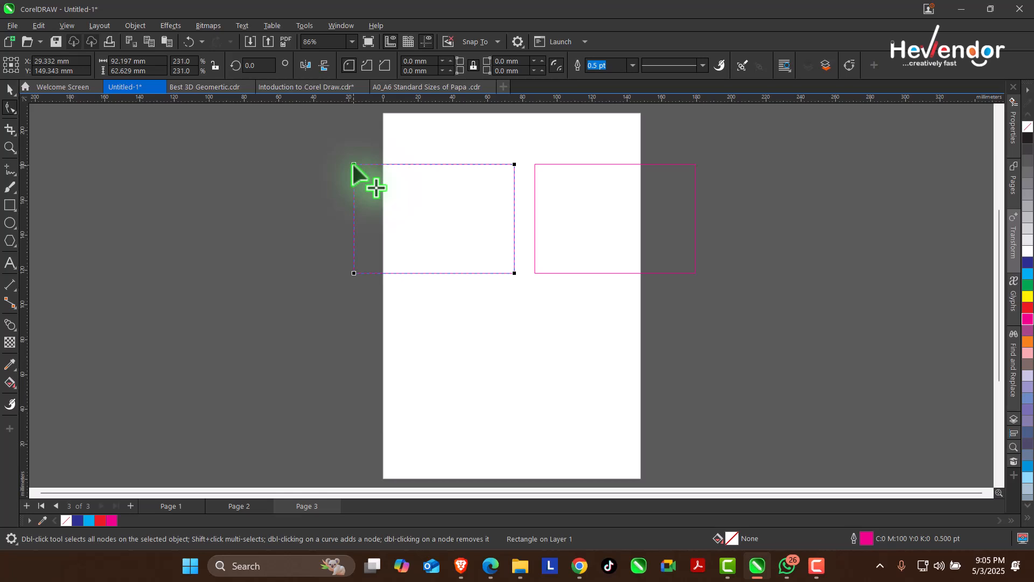
mouse_move(354, 165)
mouse_down()
mouse_move(426, 193)
mouse_move(341, 160)
mouse_move(351, 164)
mouse_up()
click(9, 90)
drag(452, 214, 457, 263)
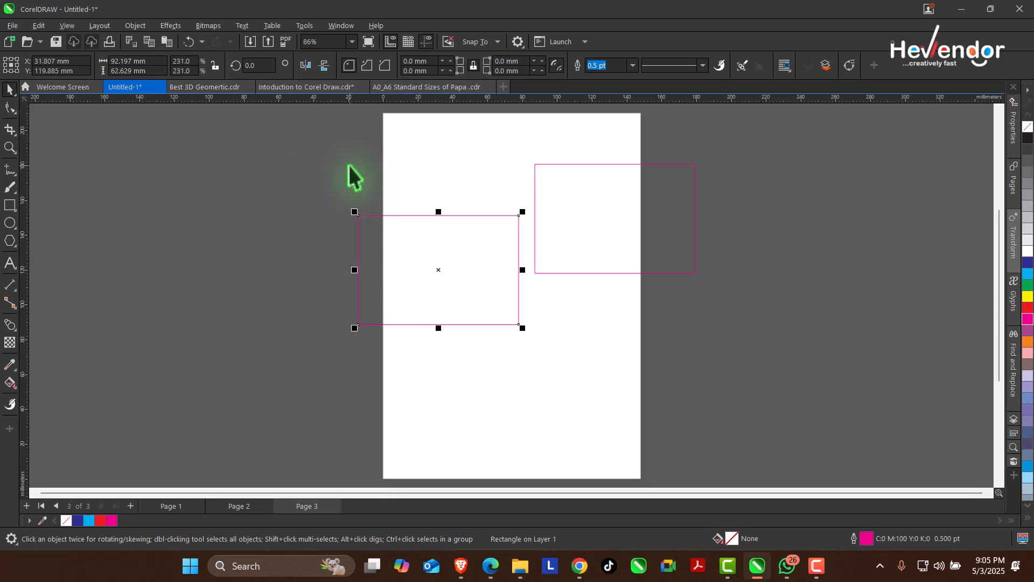
Step: Round the left rectangle's corners to about 8.3 mm with the Shape tool, and return them to square
click(10, 108)
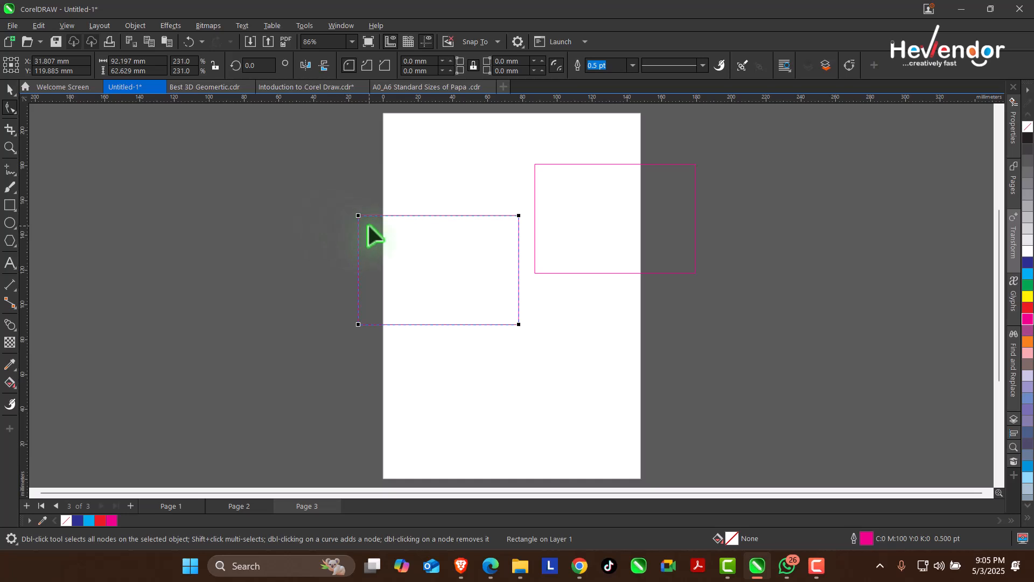
drag(357, 215, 316, 196)
click(11, 89)
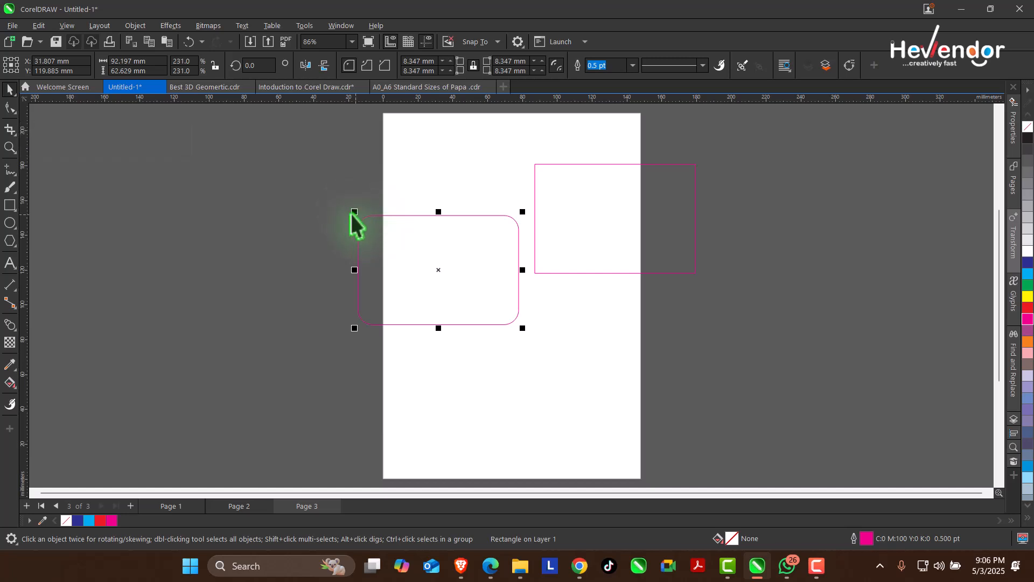
click(10, 108)
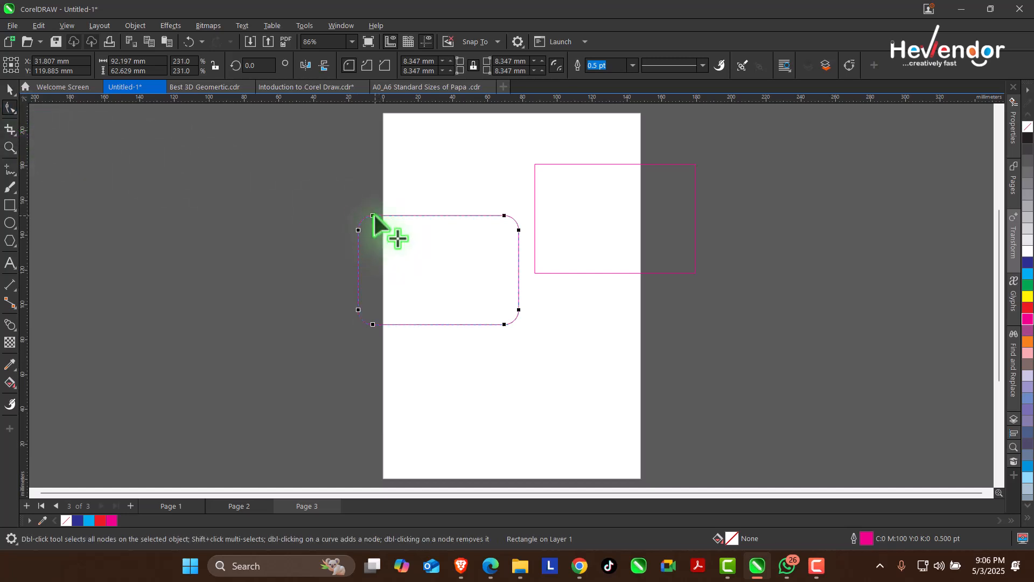
drag(374, 216, 330, 211)
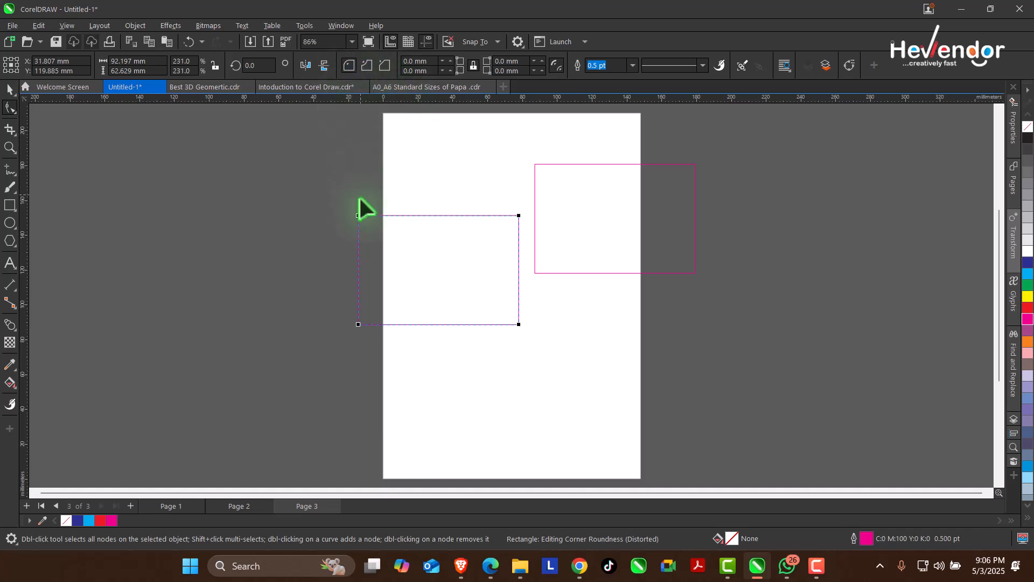
Step: Set the left rectangle's corner size to about 14.3 mm, try the scalloped corner style, and apply chamfered corners
mouse_move(359, 214)
mouse_down()
mouse_move(396, 213)
mouse_move(379, 210)
mouse_up()
click(366, 66)
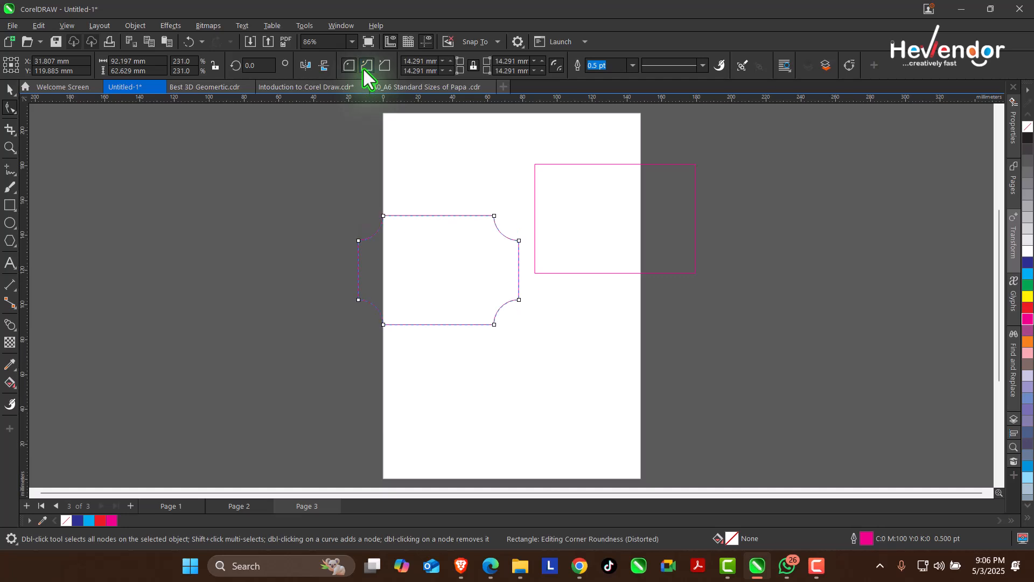
click(385, 65)
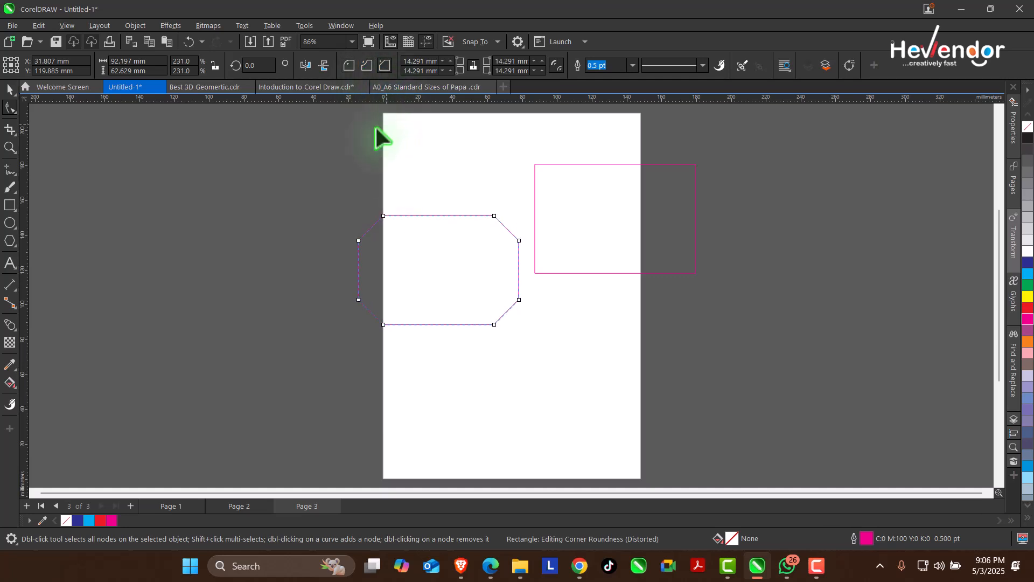
Step: Move the chamfered rectangle to about X 19 mm, Y 134 mm, and try the Shape tool on its upper edge
click(10, 89)
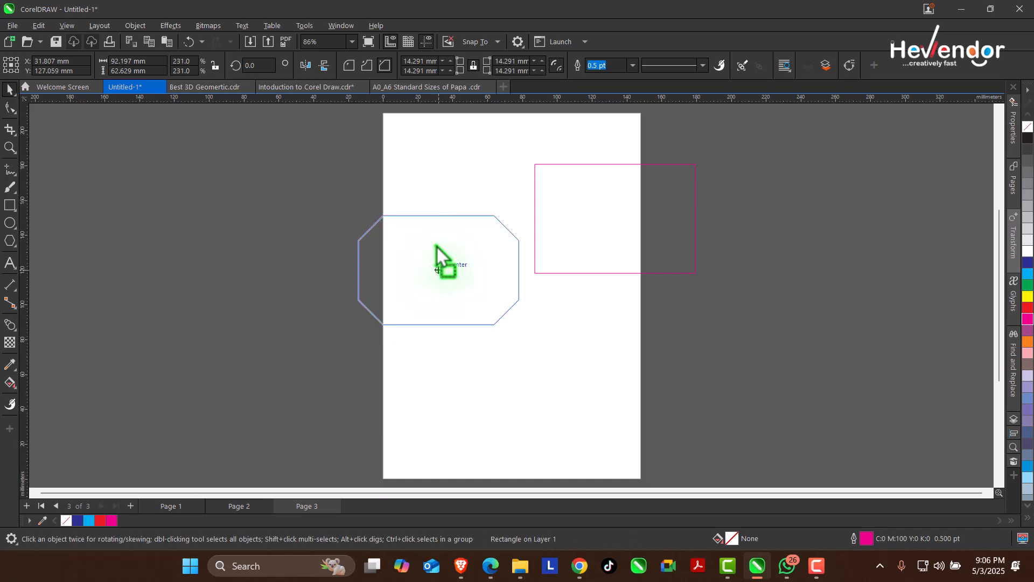
drag(436, 246, 415, 246)
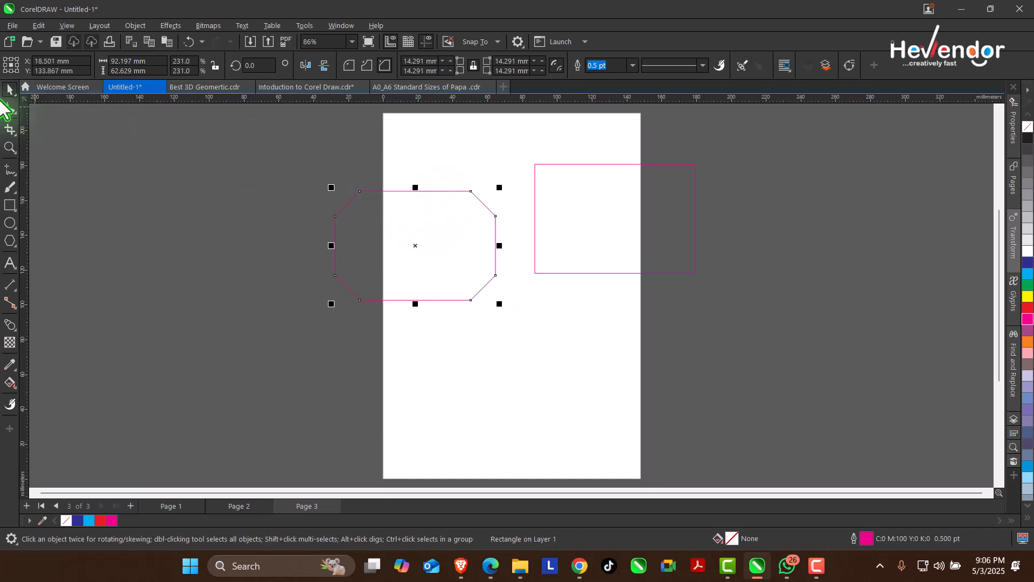
click(7, 107)
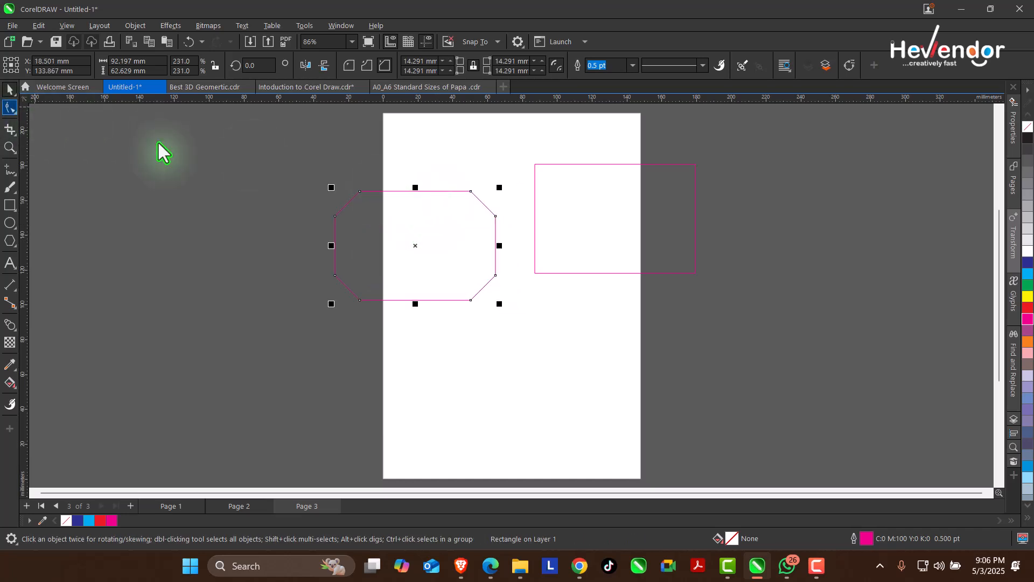
click(415, 188)
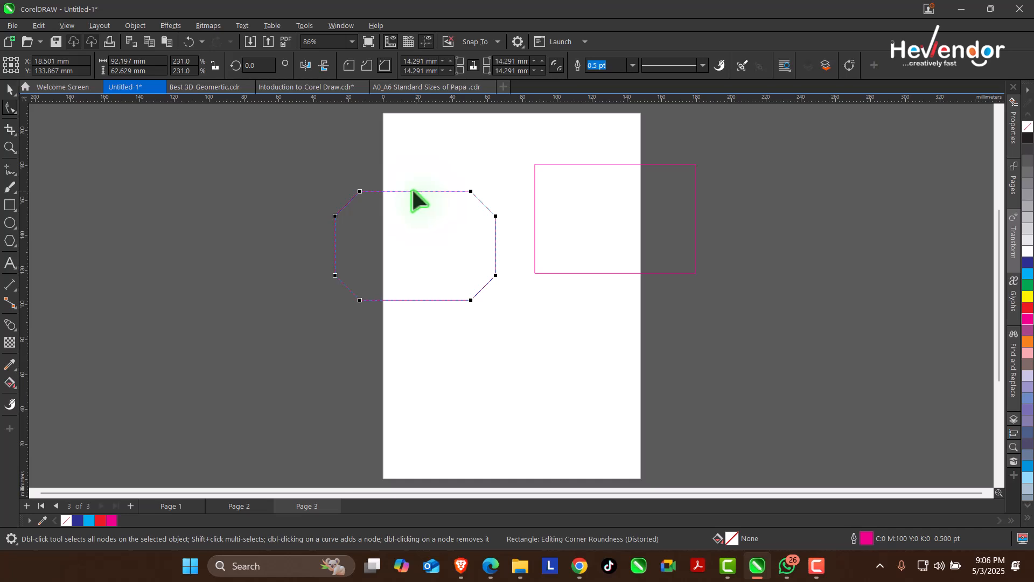
Step: Convert the chamfered rectangle to curves, and shift its upper edge slightly down with the Shape tool
click(10, 89)
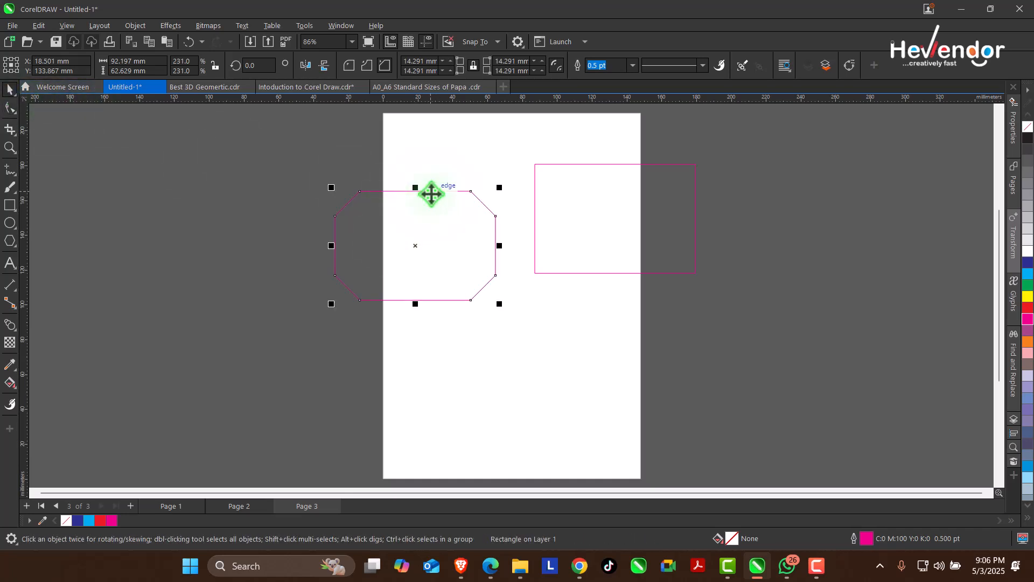
click(132, 27)
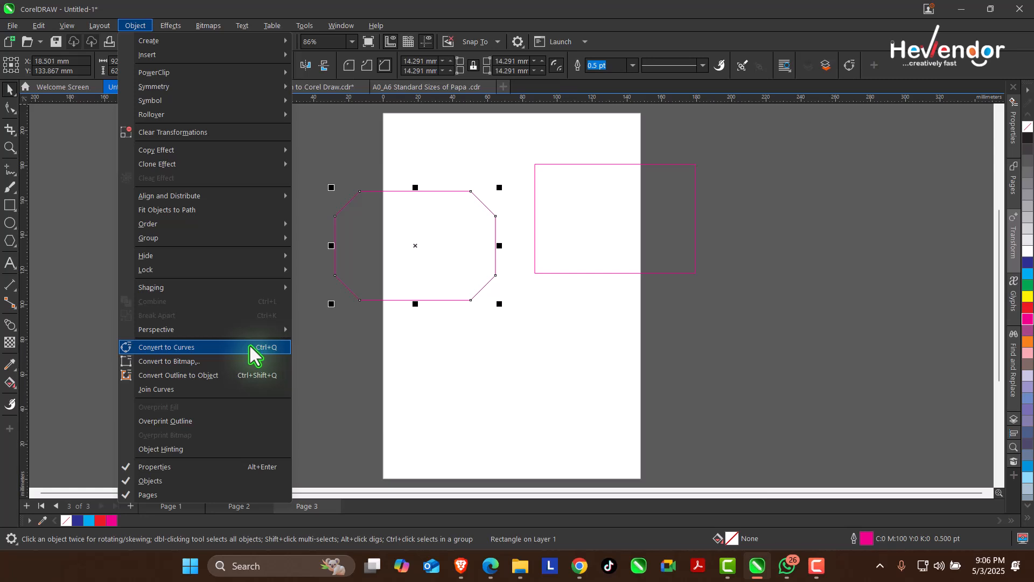
click(233, 347)
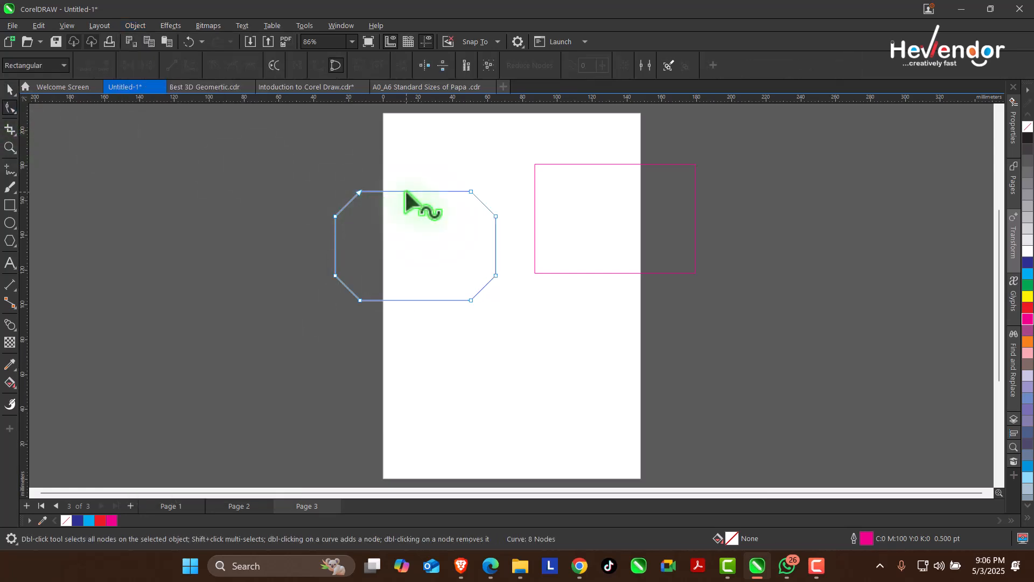
mouse_move(405, 190)
mouse_down()
mouse_move(407, 164)
mouse_move(422, 201)
mouse_up()
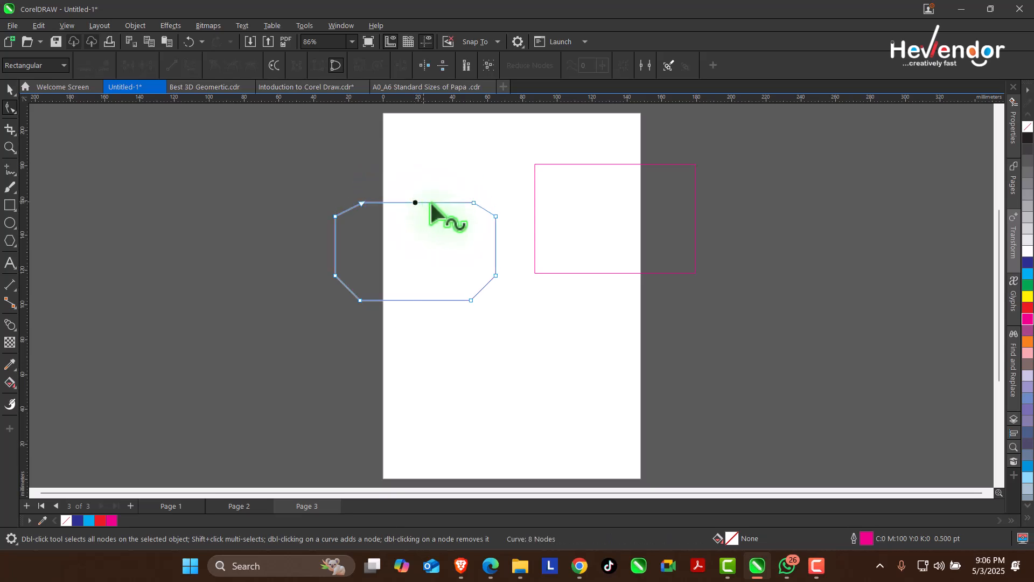
Step: Add two nodes along the converted shape's upper edge, one near its middle and one farther left
double_click(425, 202)
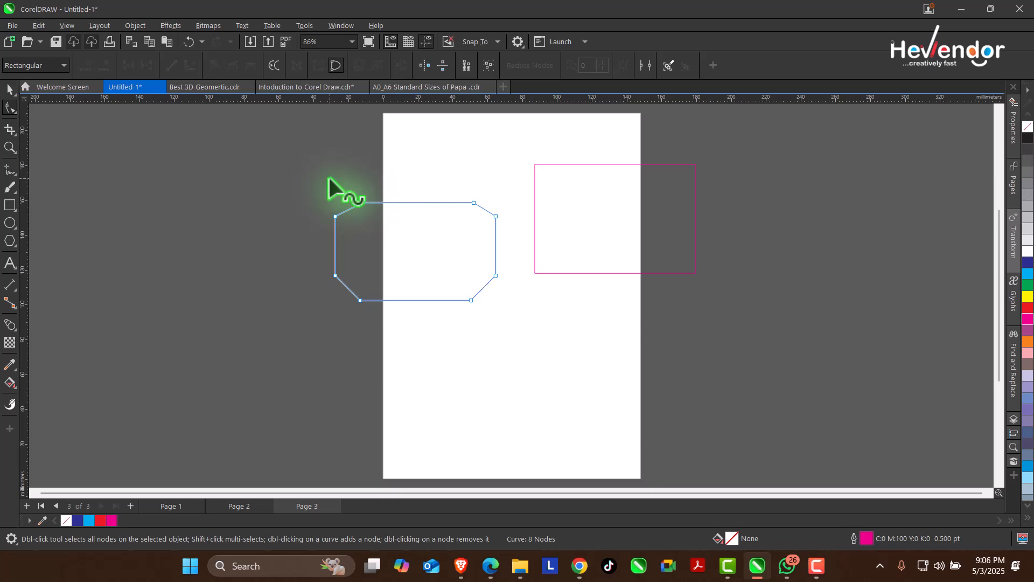
click(419, 202)
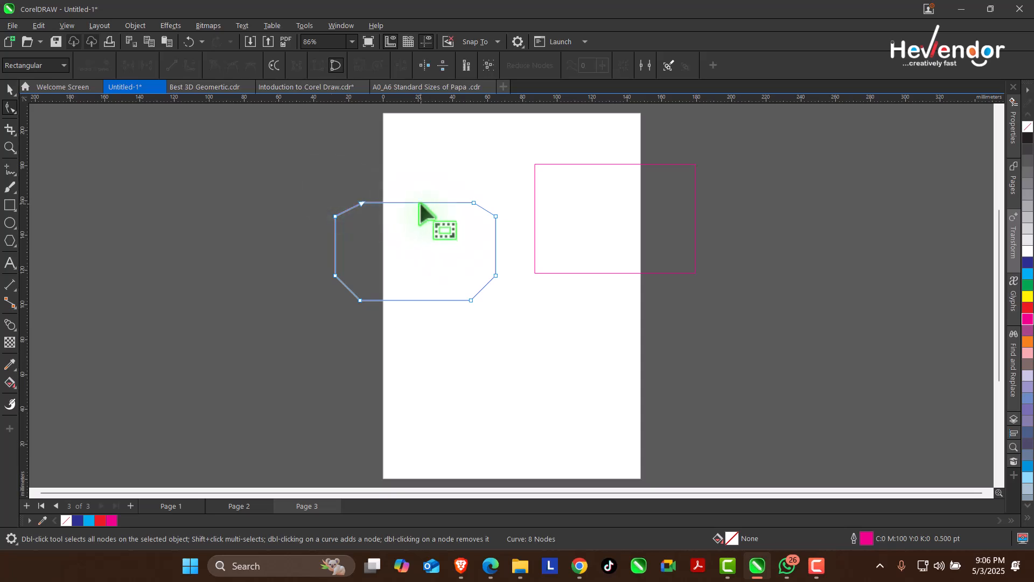
double_click(419, 201)
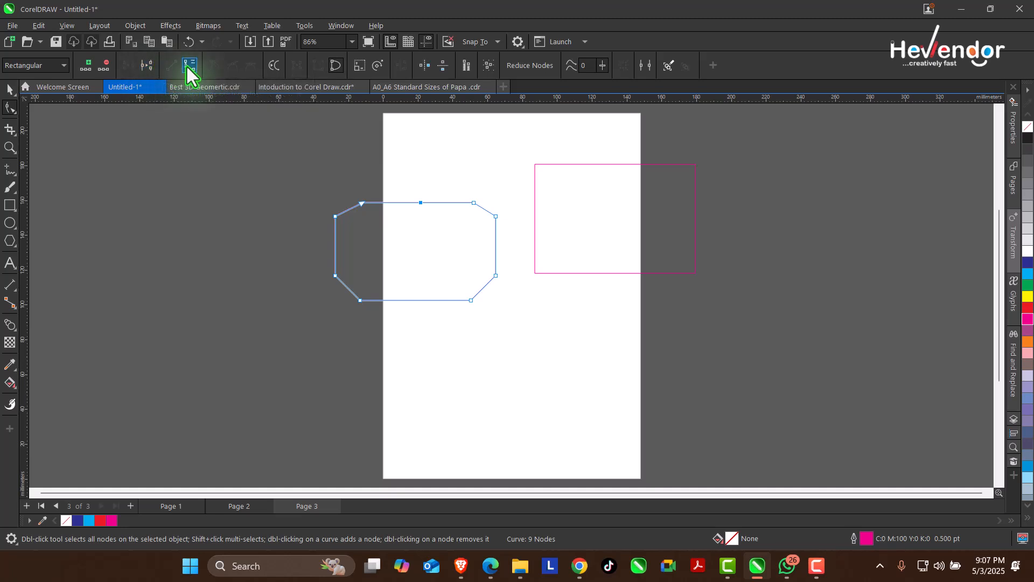
double_click(391, 202)
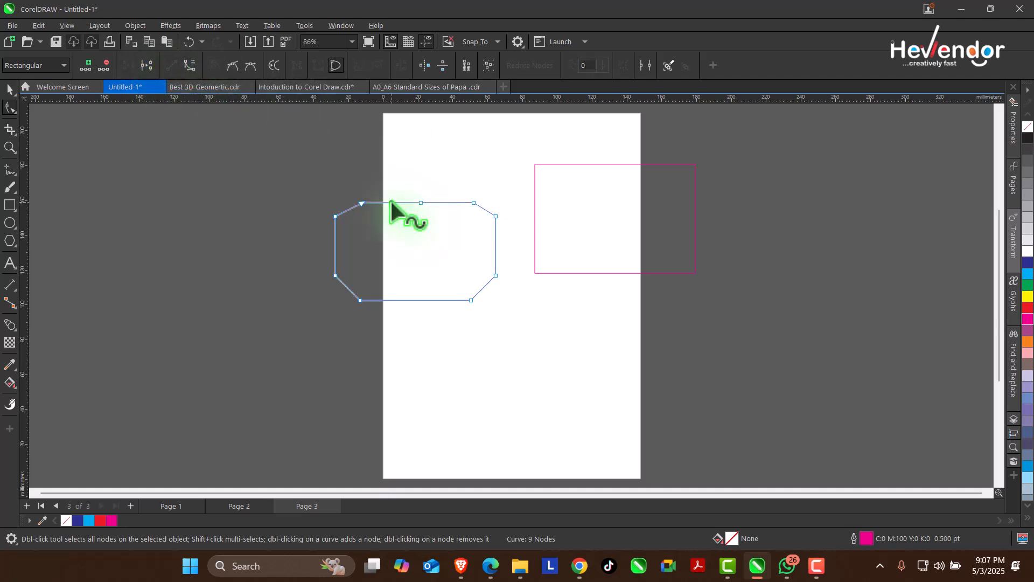
Step: Convert the upper edge's right segment to a curve, and bend the outline by moving its upper nodes and a new lower-edge node
click(439, 203)
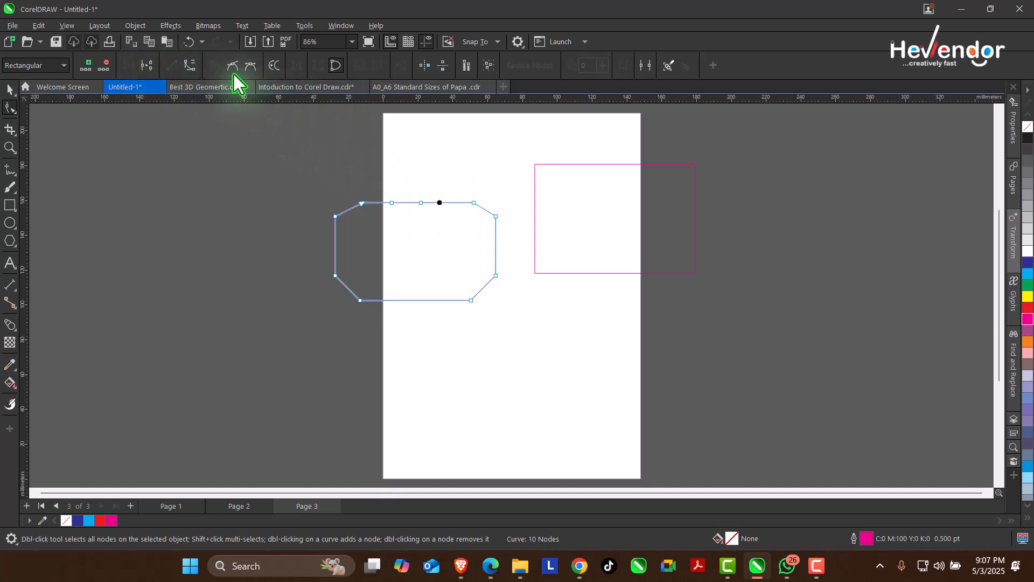
click(185, 66)
drag(442, 200, 405, 226)
drag(474, 203, 481, 243)
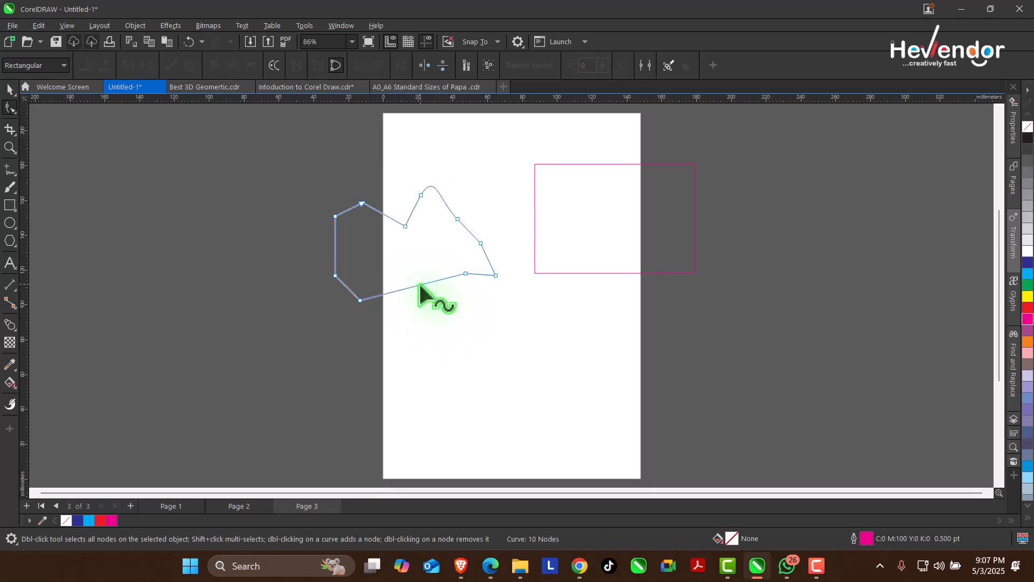
drag(418, 283, 415, 257)
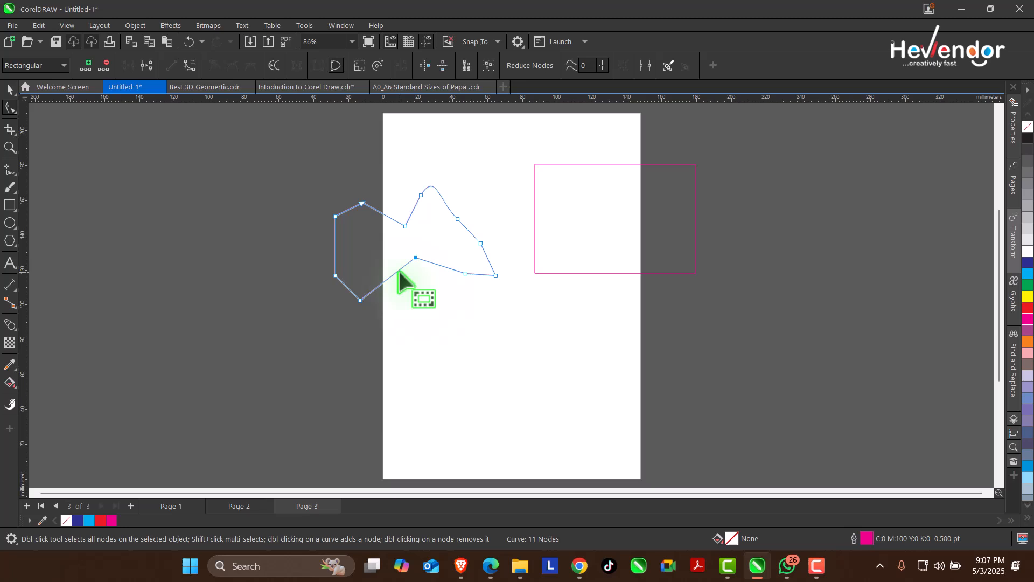
Step: Review the tools grouped with the Shape tool, and delete the reshaped curve
click(13, 87)
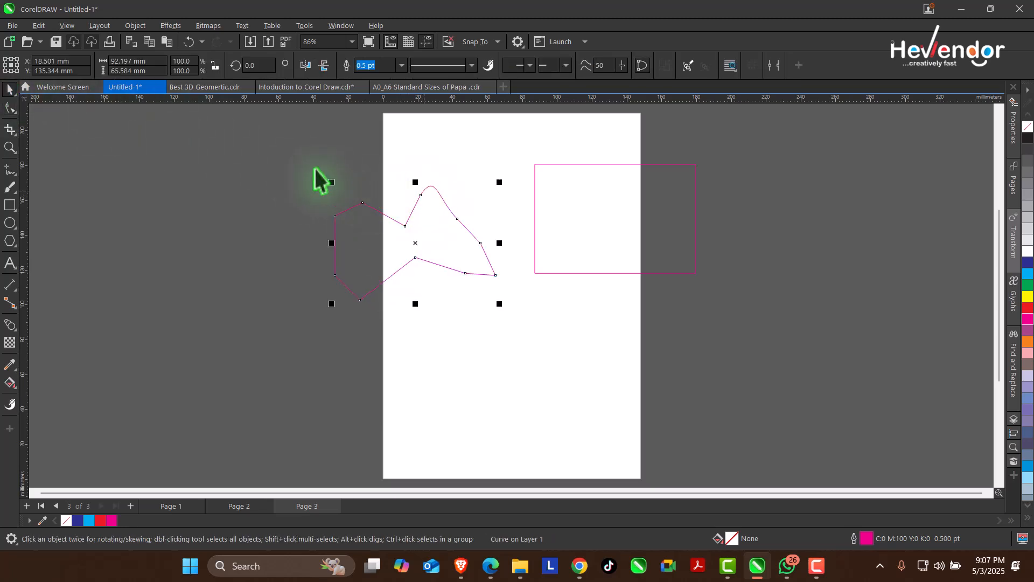
click(16, 114)
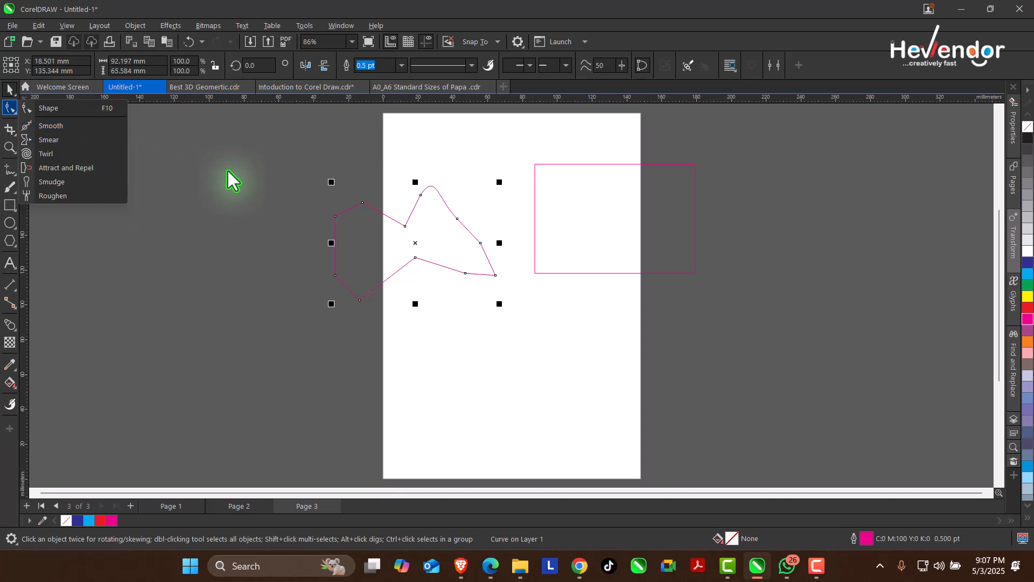
click(277, 191)
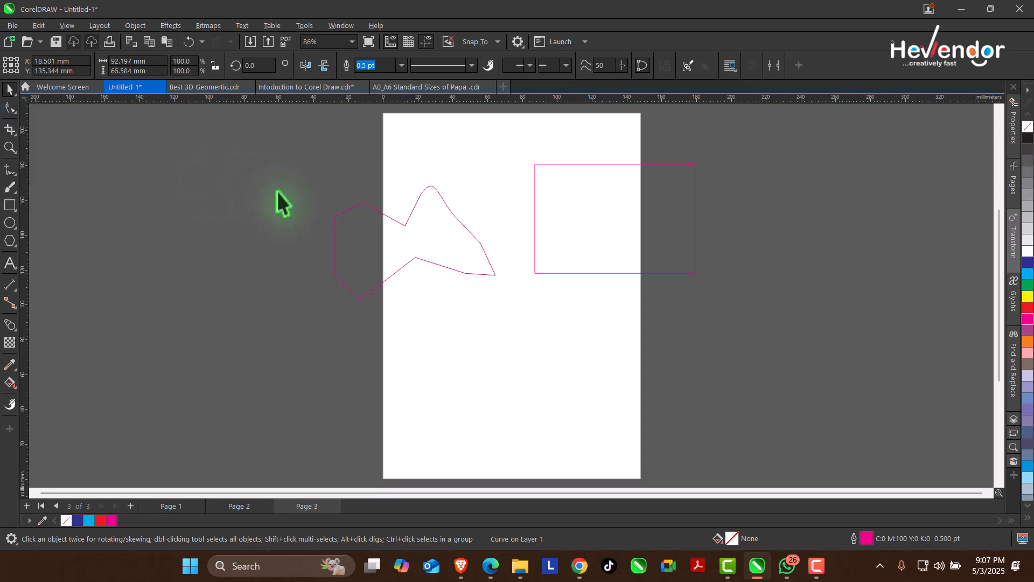
click(373, 230)
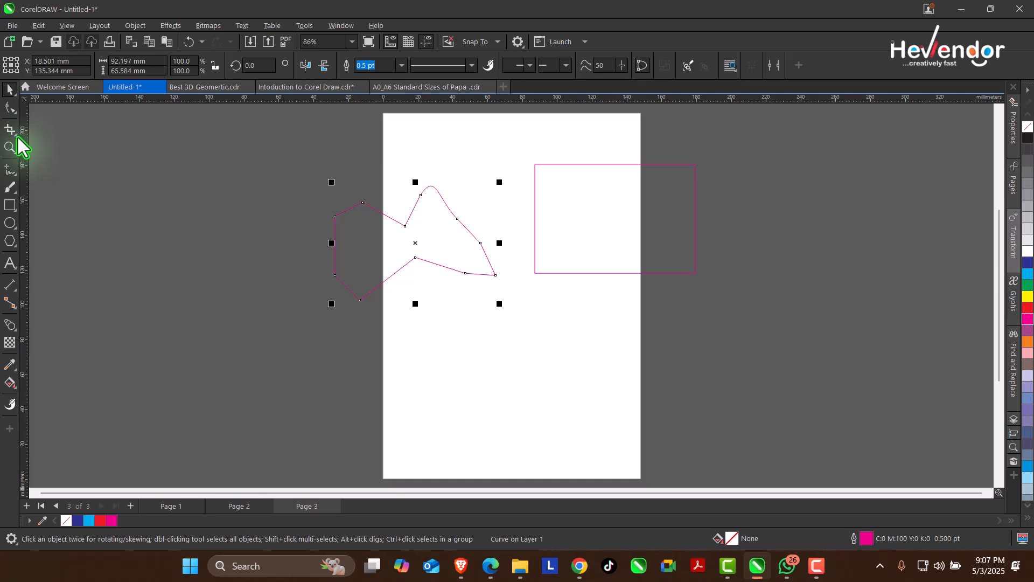
key(Delete)
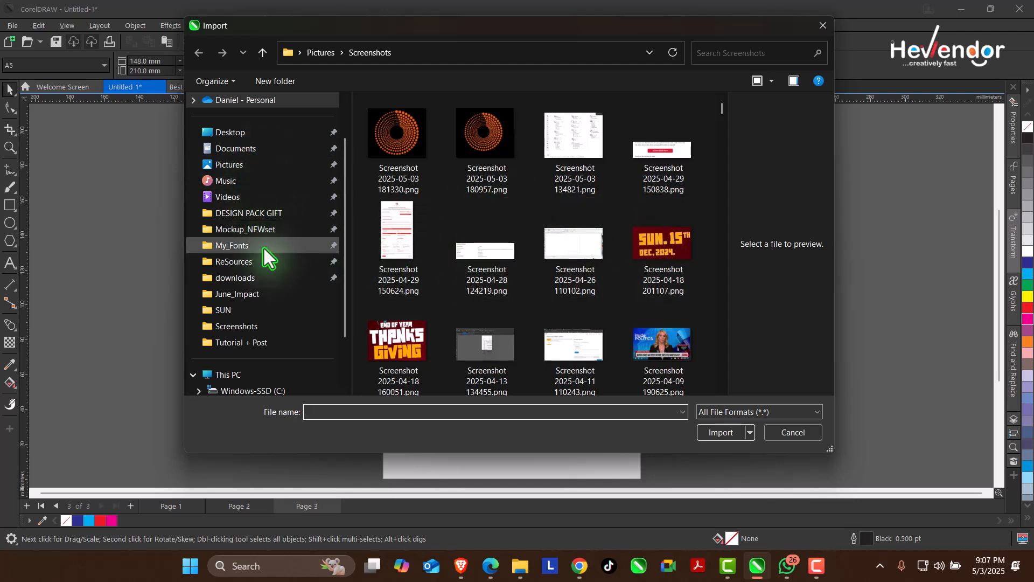
Step: Import 1472948.jpg from the downloads folder at about 78 x 49 mm near the page's upper left, and shift it slightly left
scroll(273, 299, up, 1)
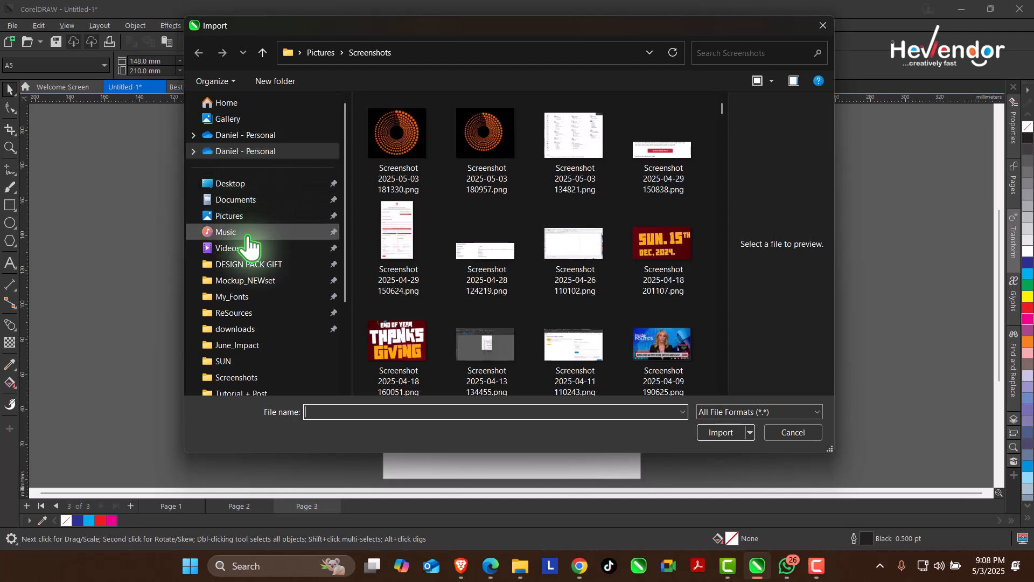
click(260, 329)
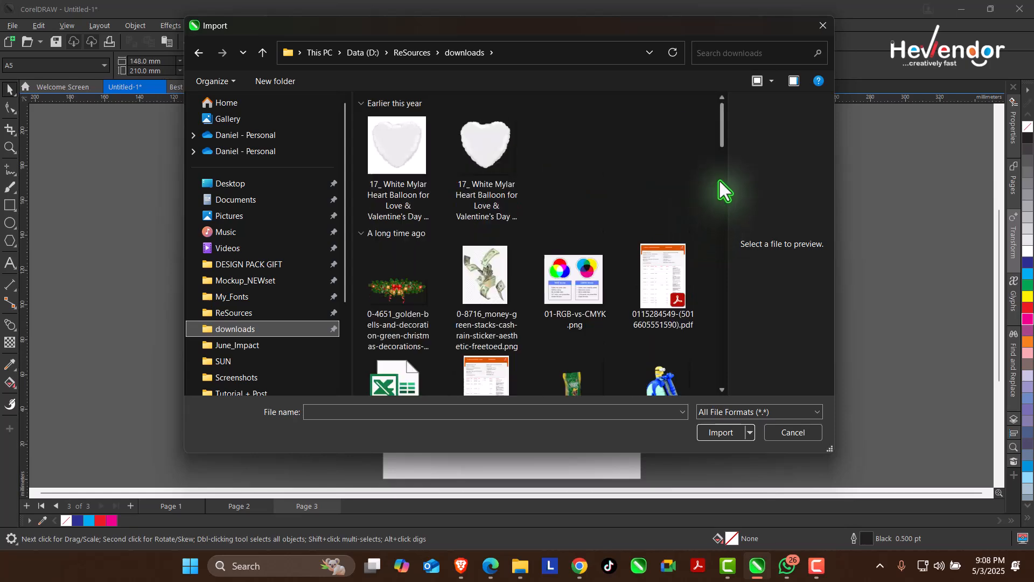
drag(719, 121, 725, 180)
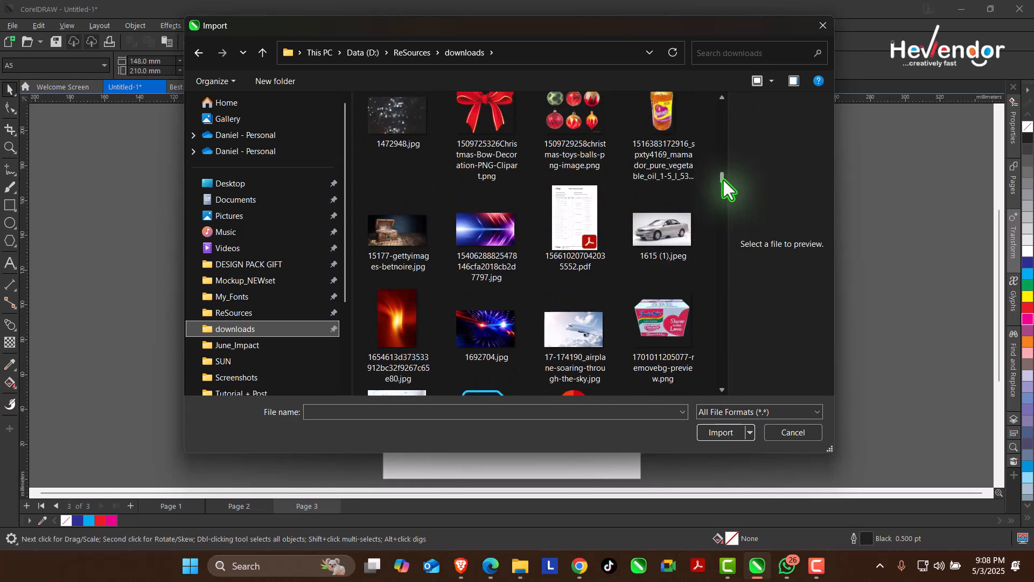
click(388, 147)
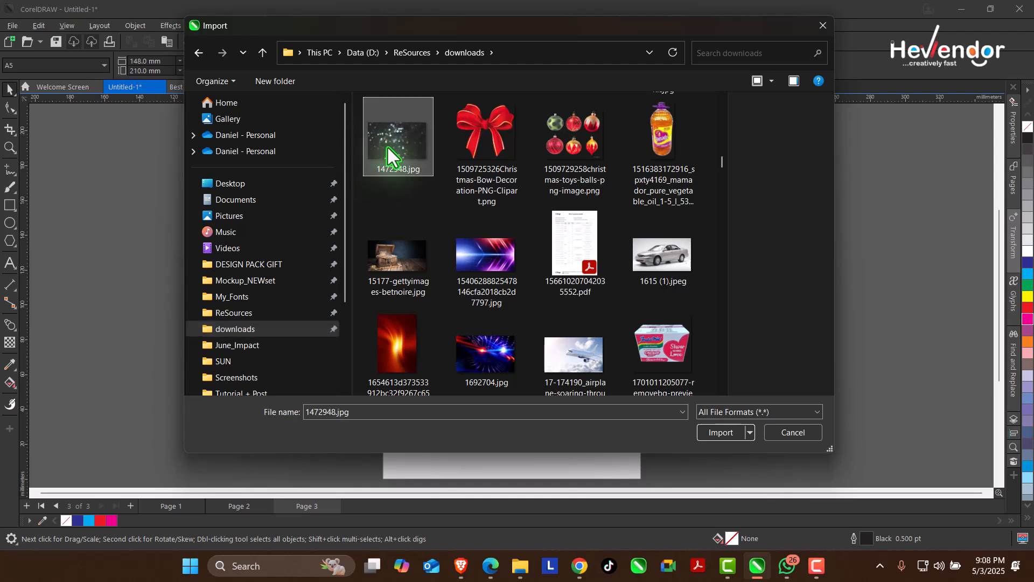
double_click(387, 147)
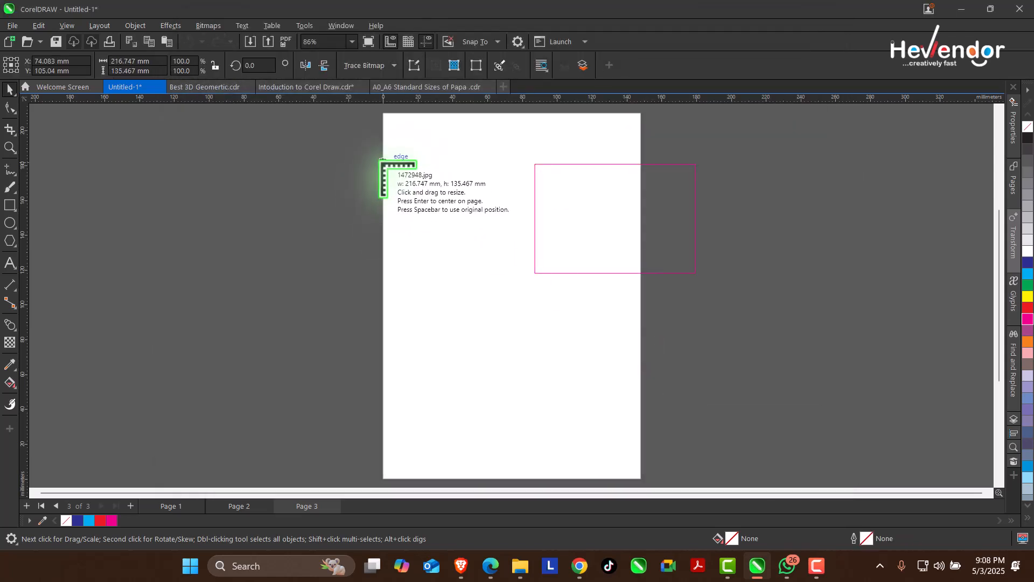
drag(383, 162, 518, 246)
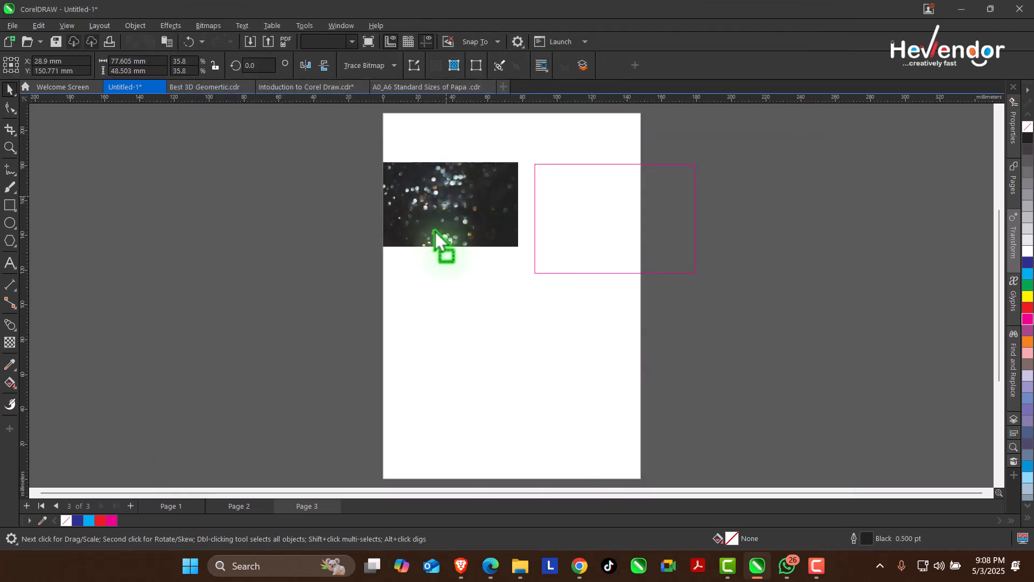
drag(435, 232, 411, 252)
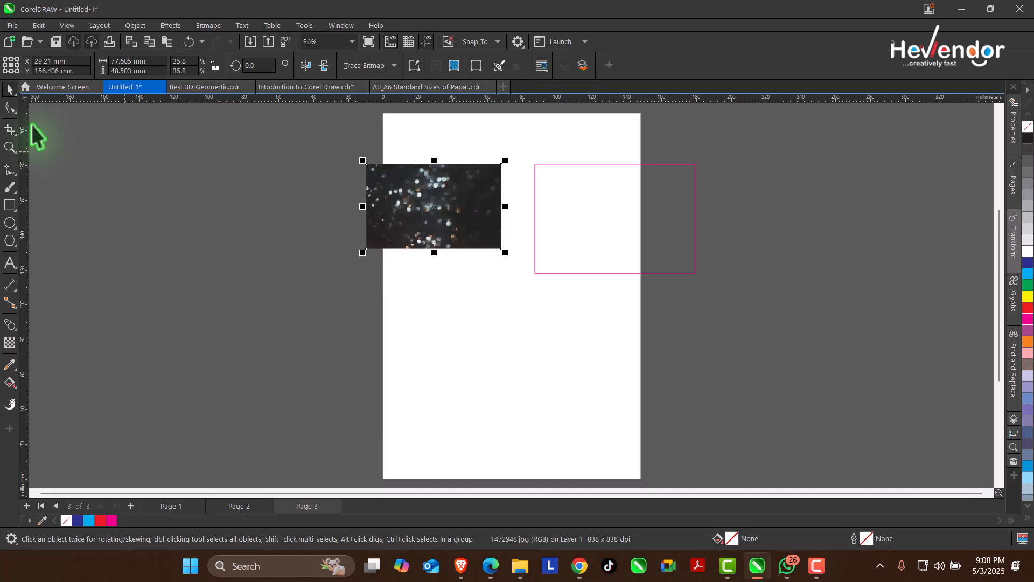
Step: Crop the imported image to a square of about 35 mm, and enlarge the cropped piece to about 54 mm
click(9, 131)
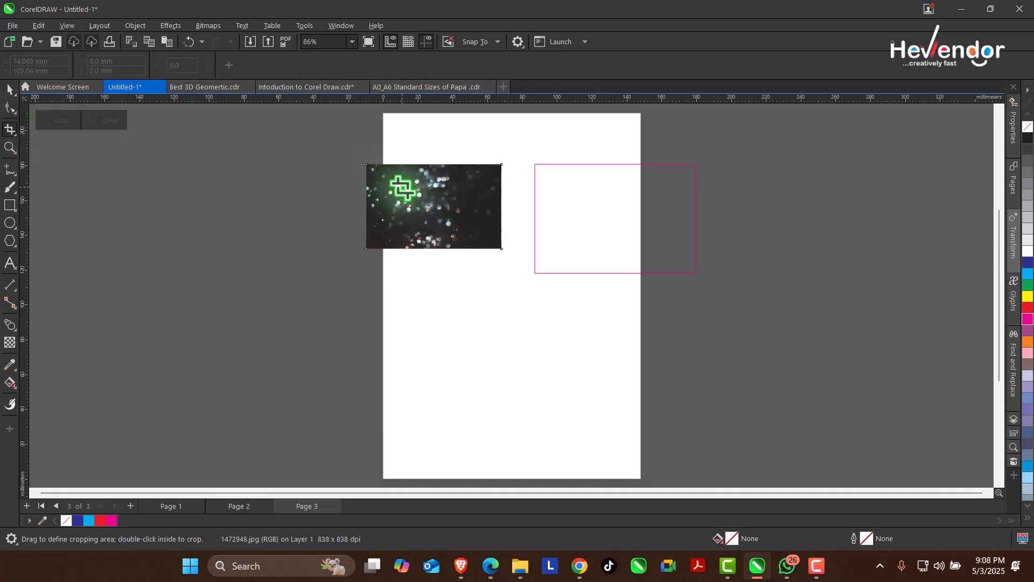
drag(404, 180, 465, 241)
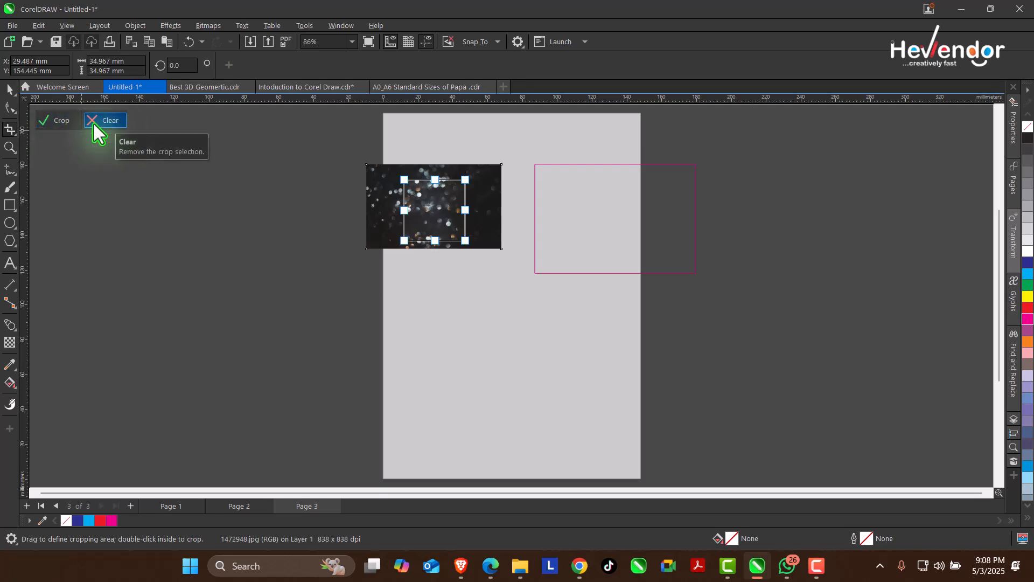
click(57, 123)
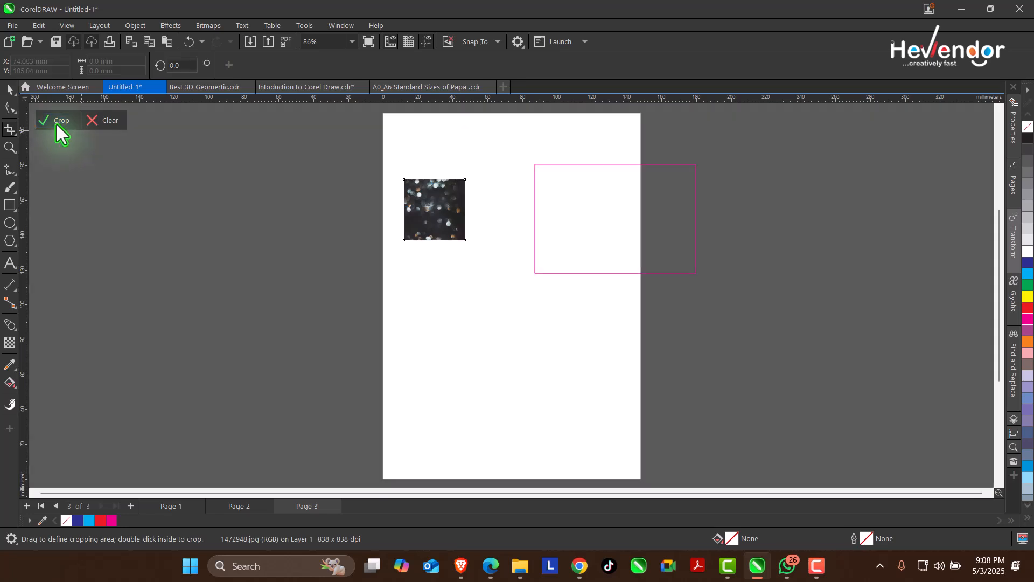
click(459, 232)
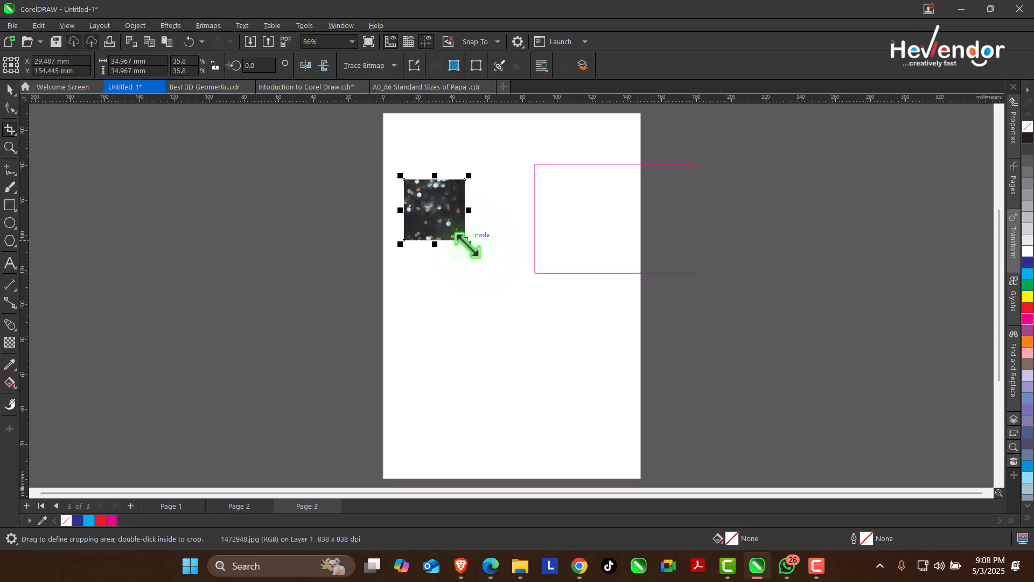
drag(466, 245, 502, 276)
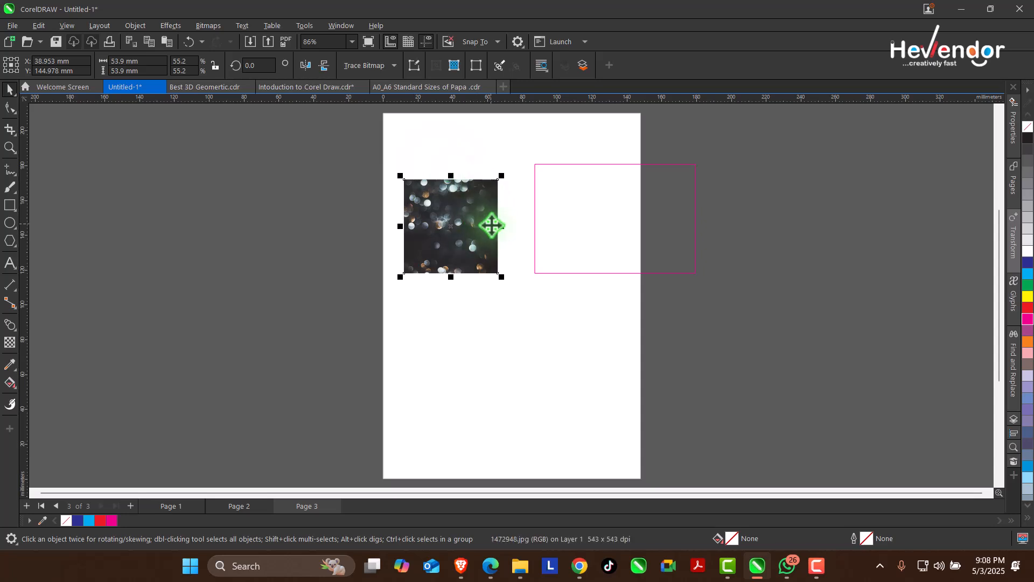
Step: Undo the enlargement and the crop of the image, and shift the image farther left and slightly down
key(ctrl+z)
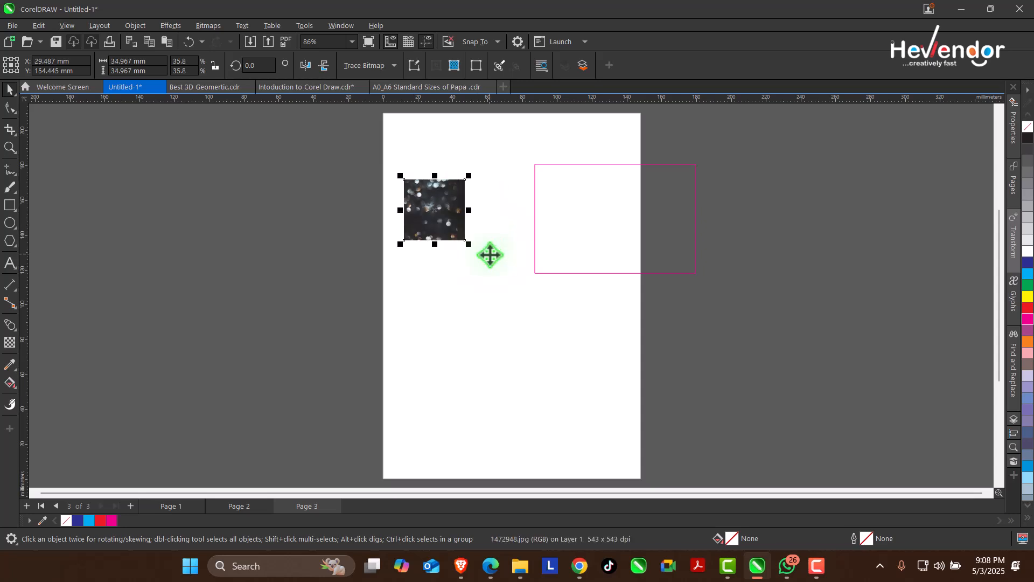
key(ctrl+z)
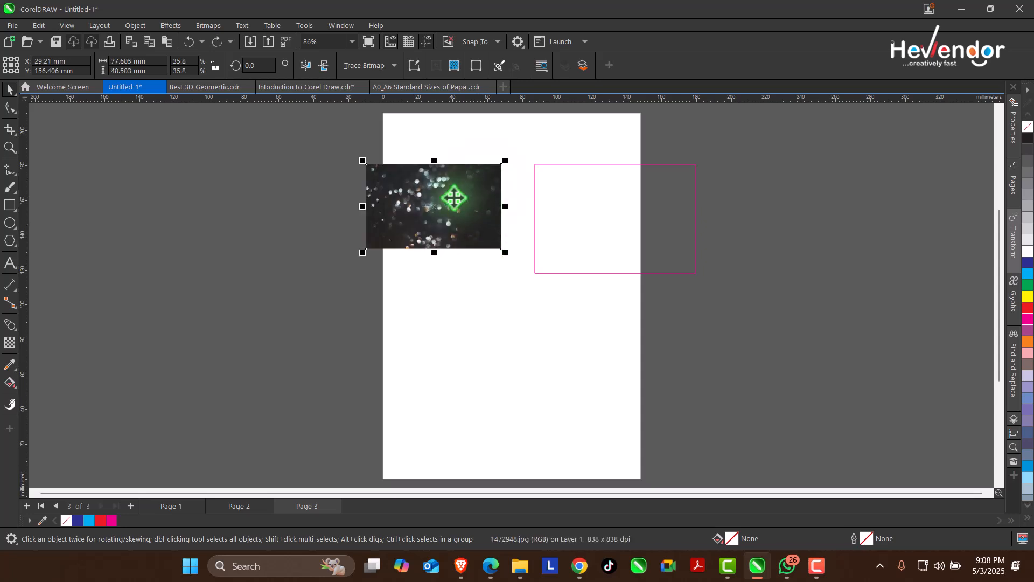
drag(450, 208, 408, 219)
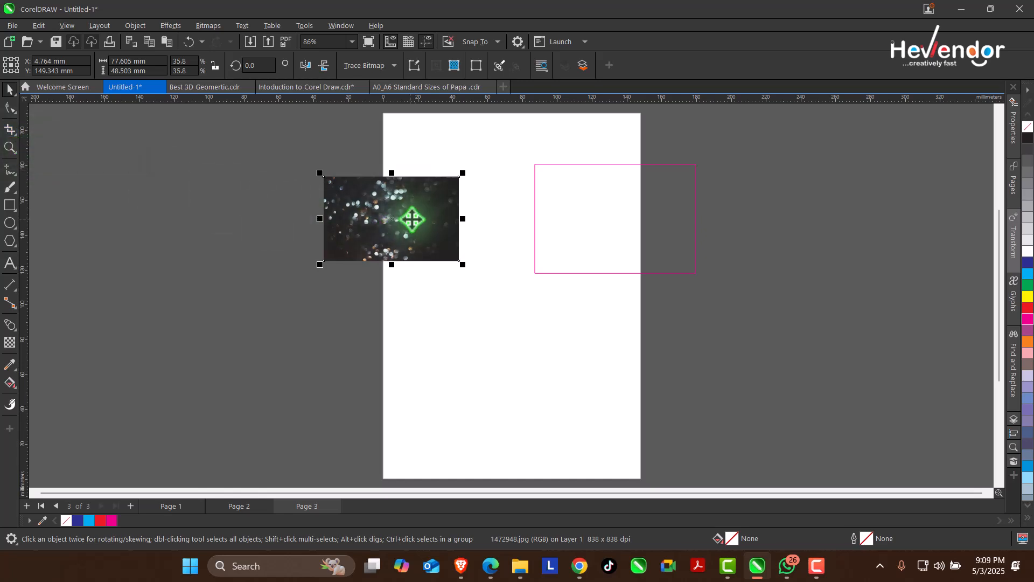
click(10, 107)
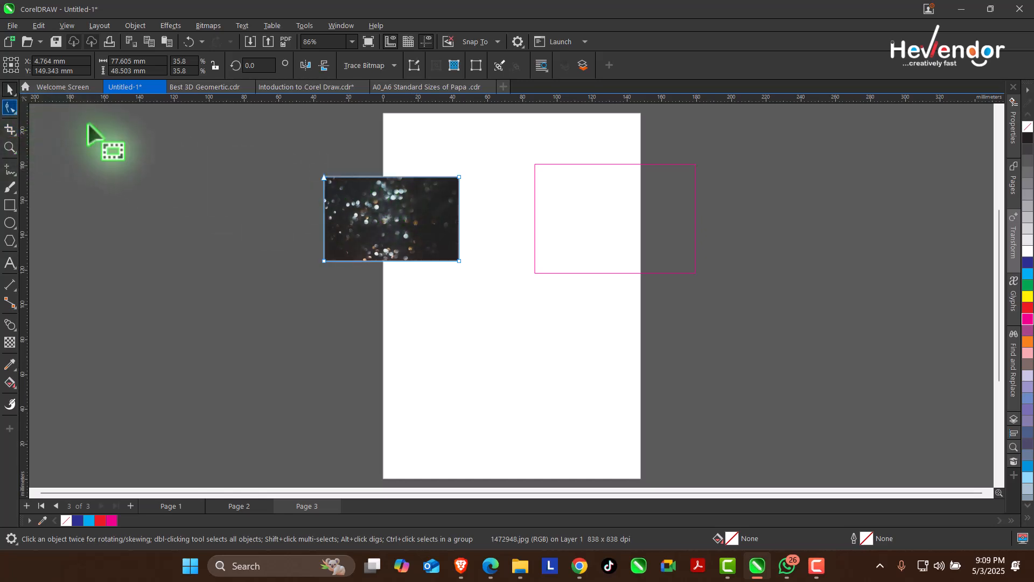
click(10, 88)
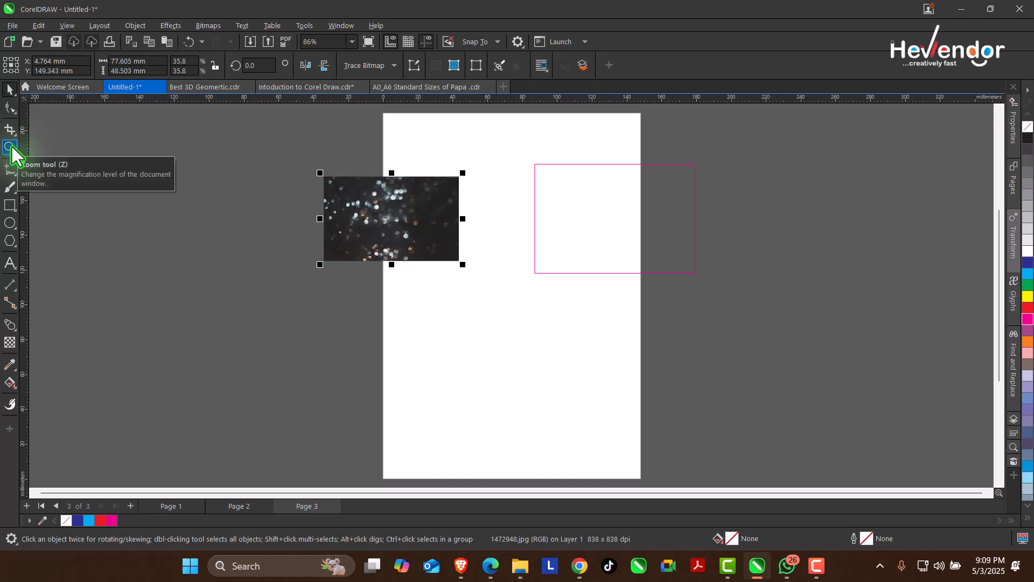
Step: Magnify the image's light spots with the Zoom tool by framing successively smaller areas
click(10, 146)
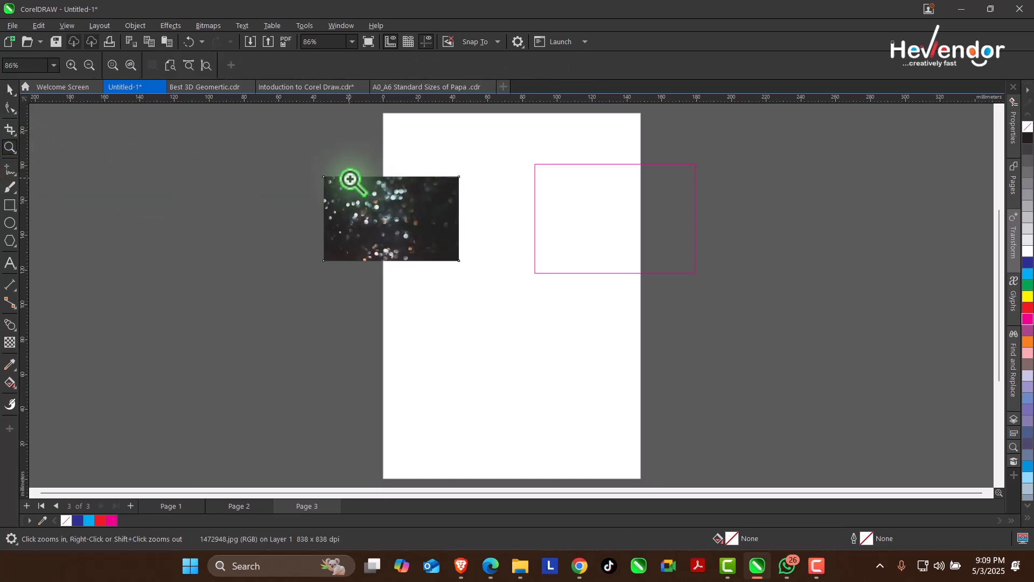
drag(361, 180, 431, 232)
right_click(406, 202)
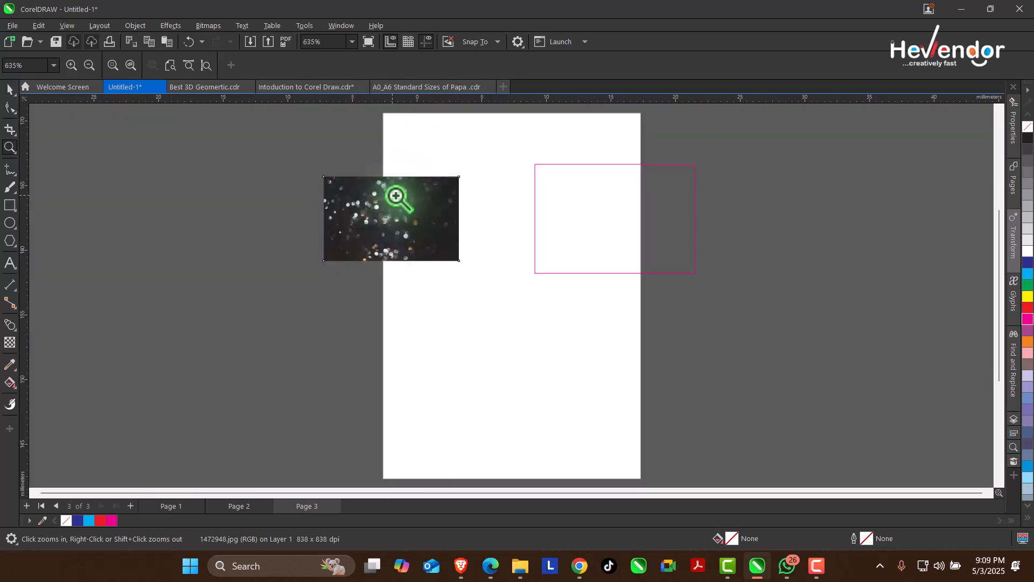
drag(474, 267, 473, 267)
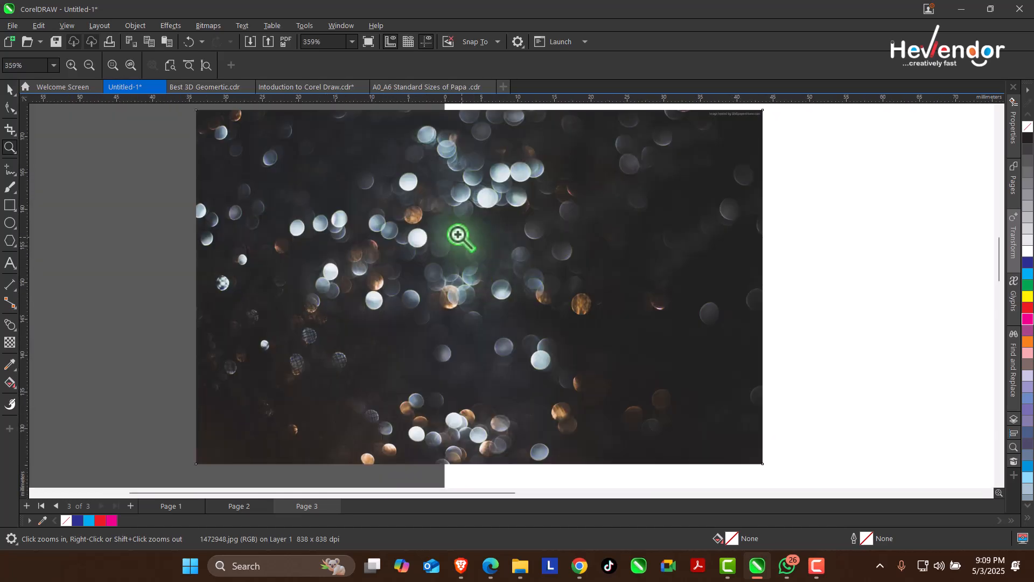
drag(325, 164, 476, 277)
drag(446, 237, 614, 363)
click(565, 383)
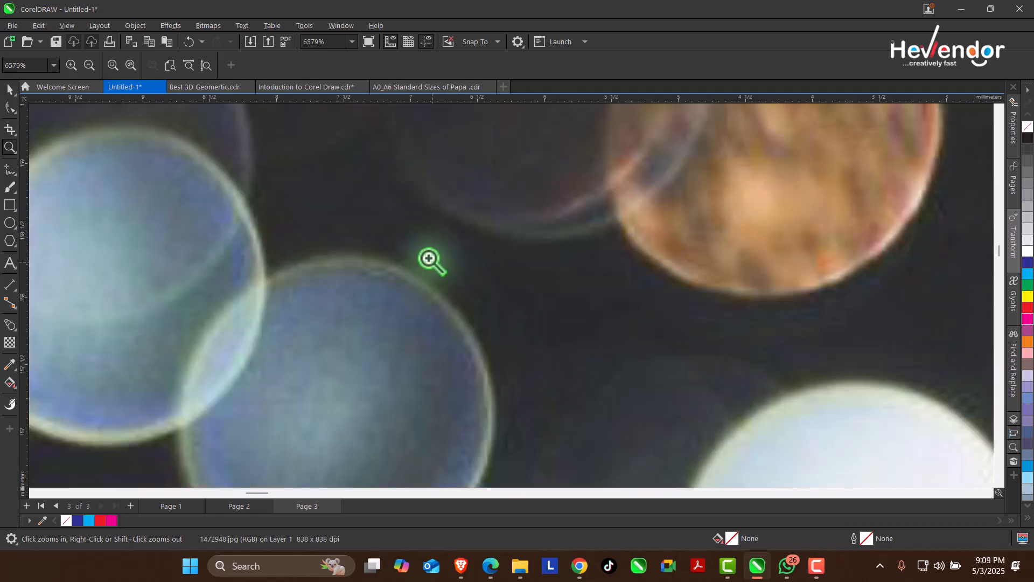
Step: Zoom back out from the image, and fit the view to the page, its width and its height
right_click(441, 258)
right_click(441, 258)
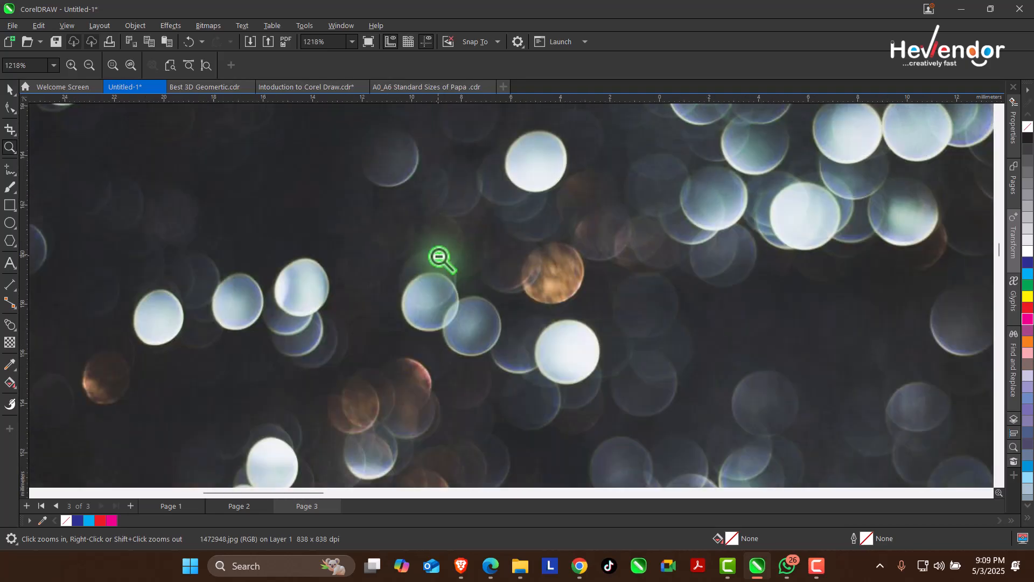
right_click(439, 257)
right_click(439, 257)
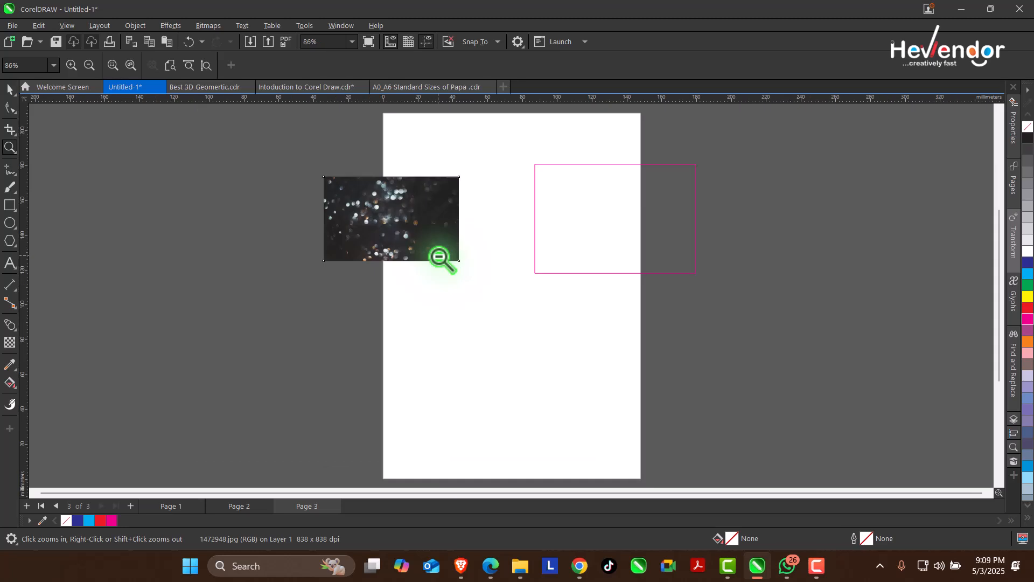
right_click(441, 258)
click(425, 220)
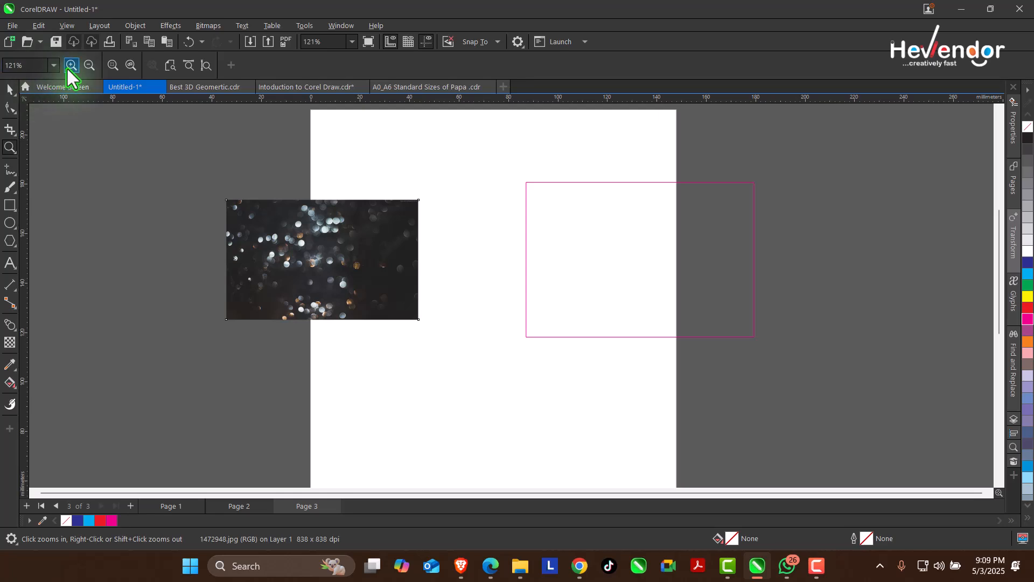
click(174, 66)
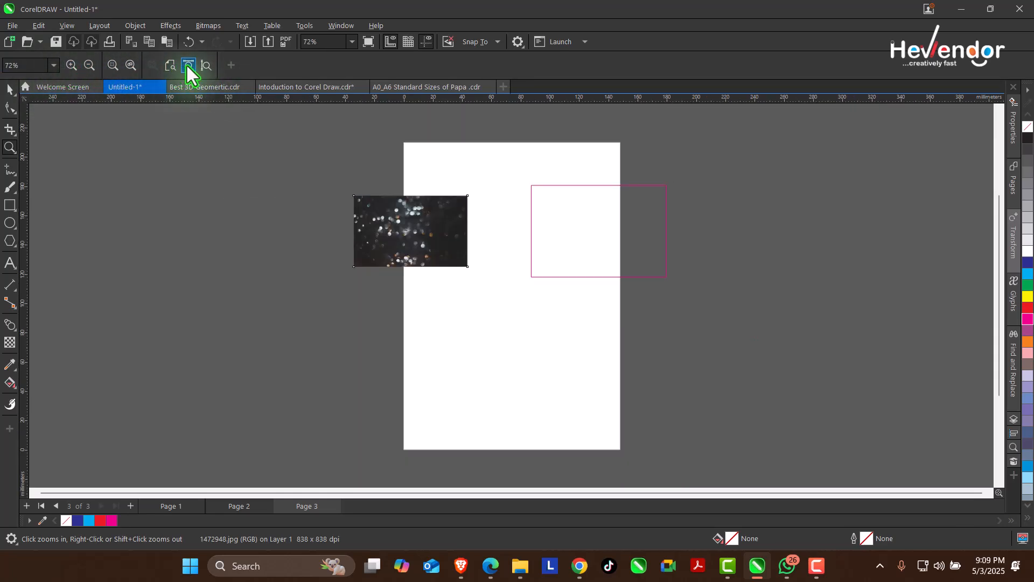
click(187, 66)
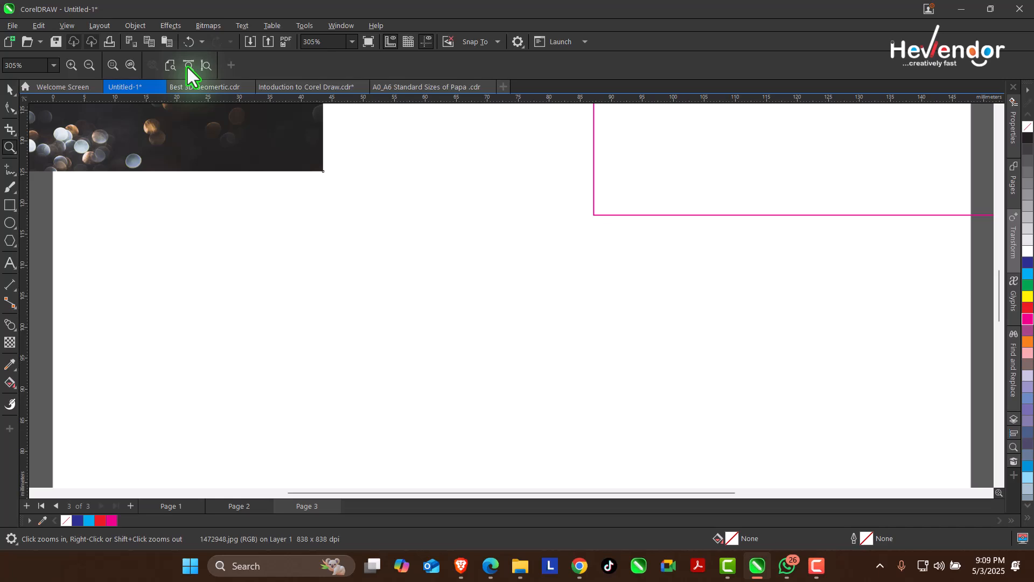
click(205, 67)
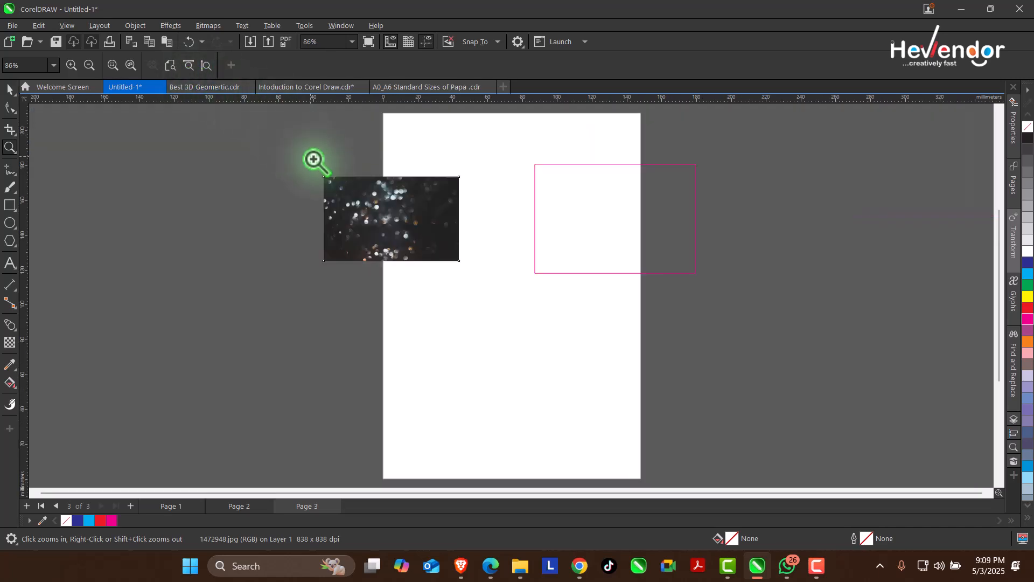
Step: Move the image onto the page, near its centre and just below the magenta rectangle's lower edge
click(9, 89)
drag(402, 212, 516, 301)
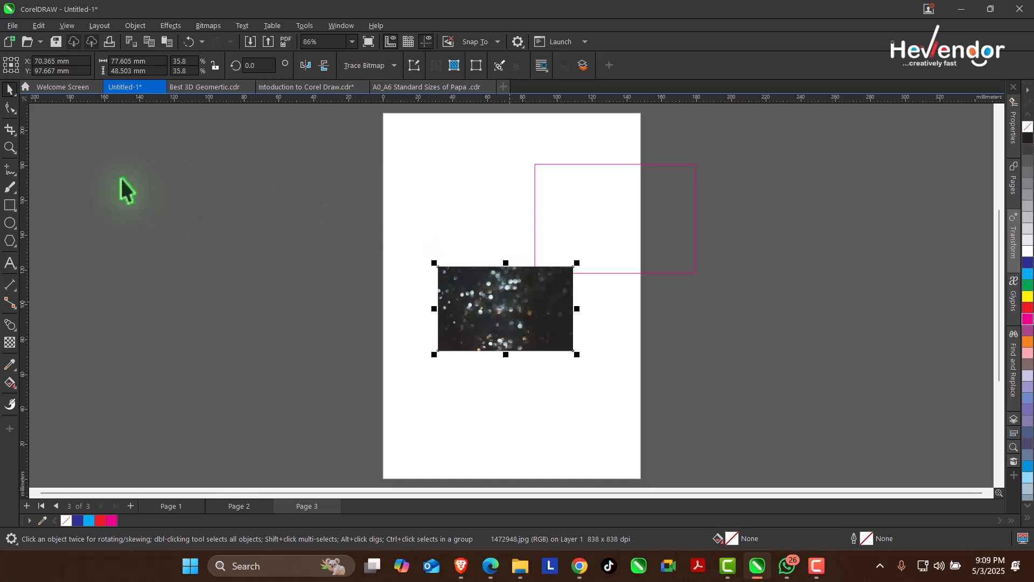
Step: Draw two straight horizontal lines with the Freehand tool above the image, about 123 mm and 132 mm long, the longer one on top
click(9, 171)
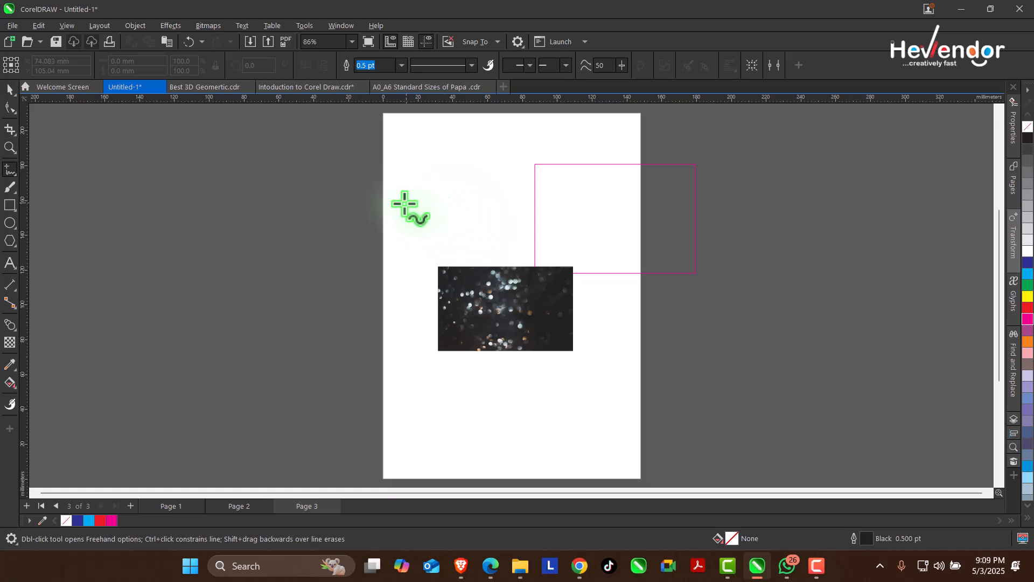
click(241, 196)
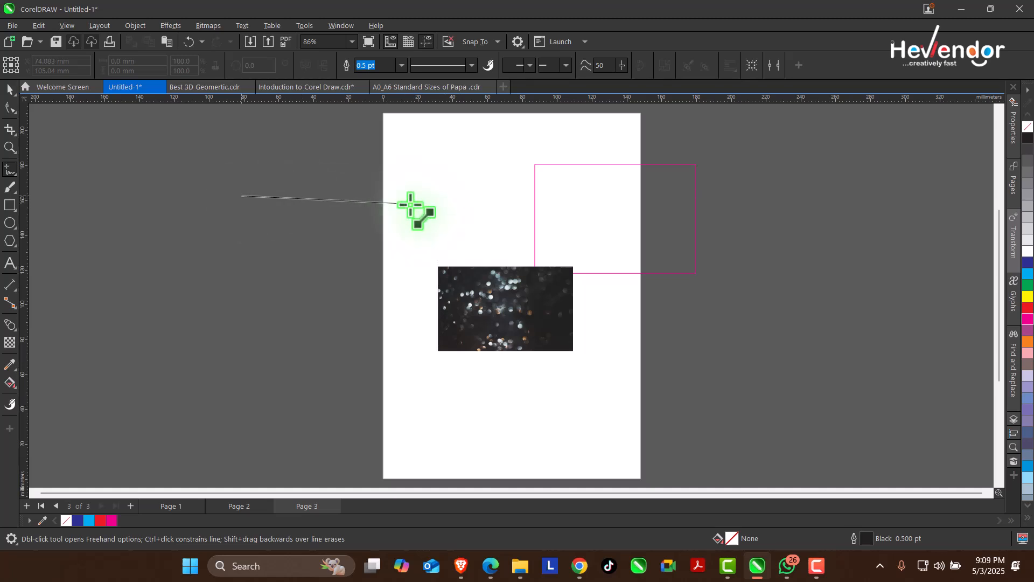
click(458, 196)
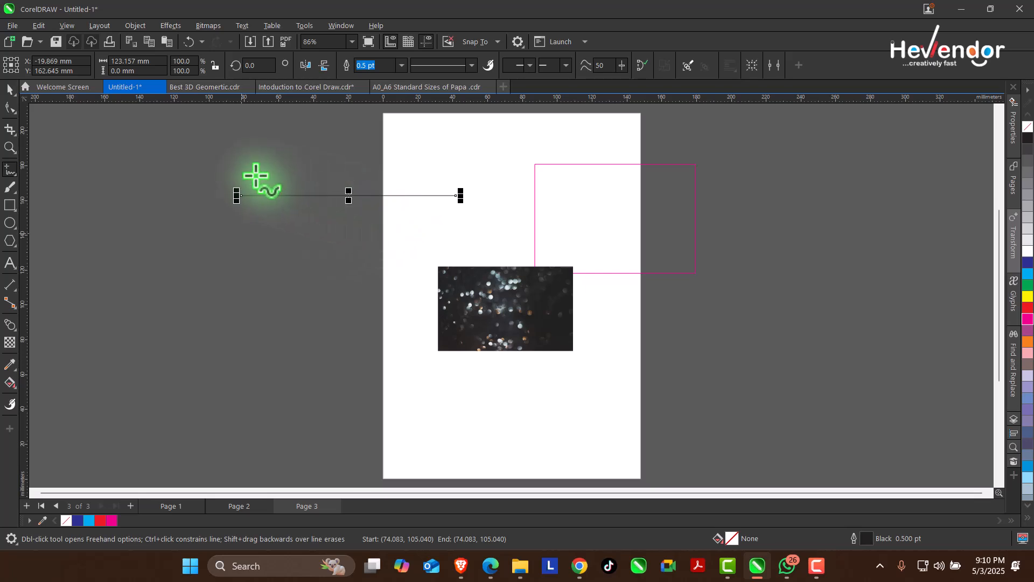
click(235, 157)
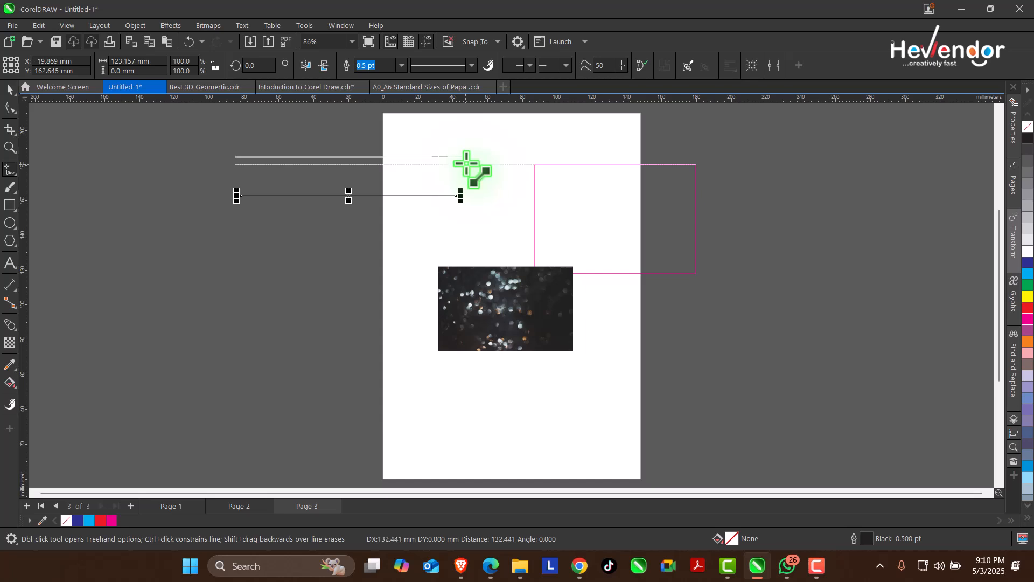
click(466, 158)
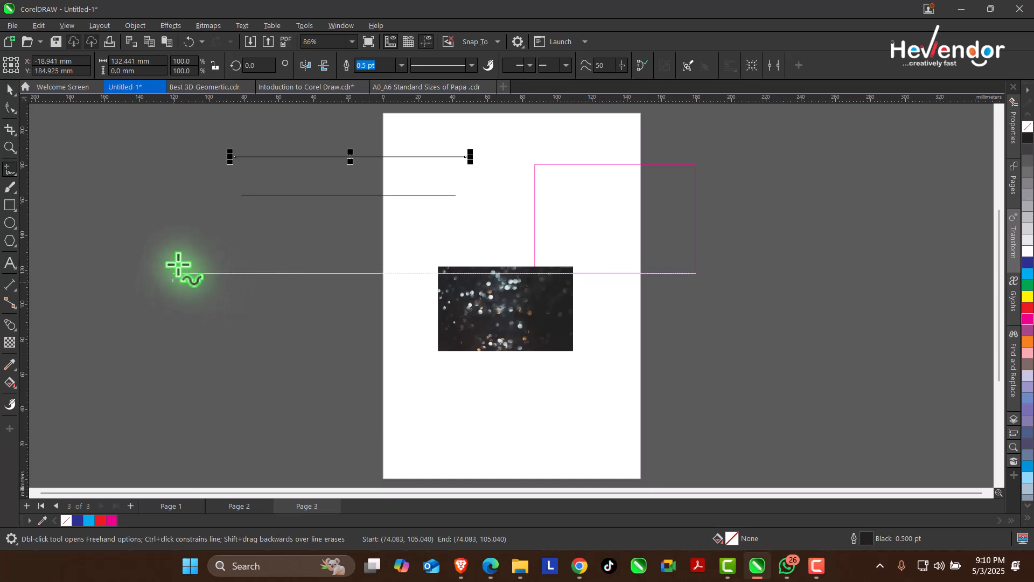
Step: Draw a closed wavy freehand shape about 193 x 97 mm below the lines, and fill it with magenta
mouse_move(173, 280)
mouse_down()
mouse_move(285, 304)
mouse_move(332, 304)
mouse_move(355, 256)
mouse_move(426, 324)
mouse_move(449, 282)
mouse_move(446, 247)
mouse_move(499, 264)
mouse_move(508, 311)
mouse_move(494, 340)
mouse_move(449, 356)
mouse_move(449, 391)
mouse_move(363, 390)
mouse_move(340, 372)
mouse_move(308, 403)
mouse_move(234, 383)
mouse_move(238, 347)
mouse_move(173, 280)
mouse_up()
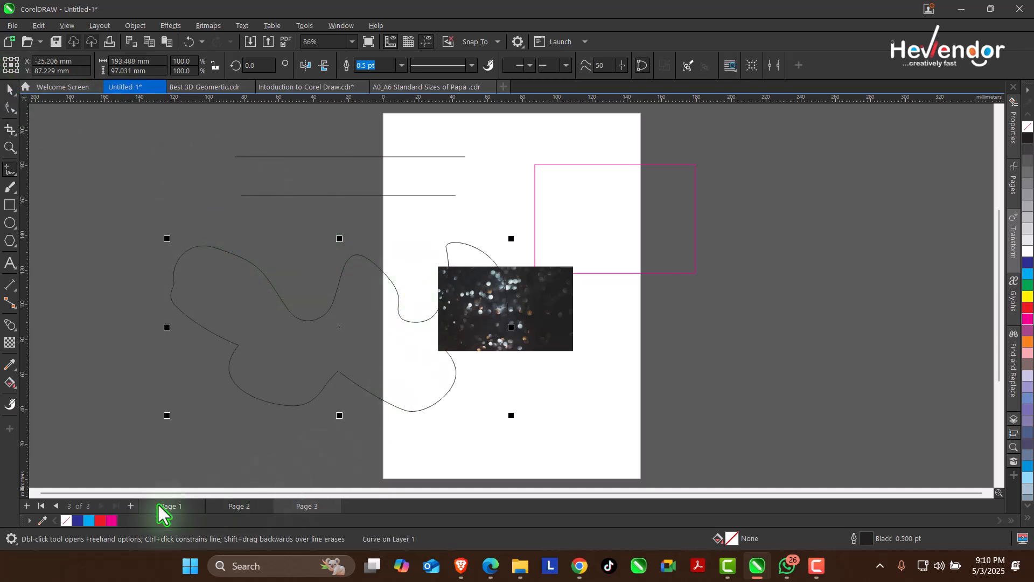
key(space)
click(111, 521)
Step: Scale the magenta freehand shape down to about 114 x 57 mm, and move it up just below the two lines
drag(512, 414, 373, 346)
drag(325, 296, 325, 259)
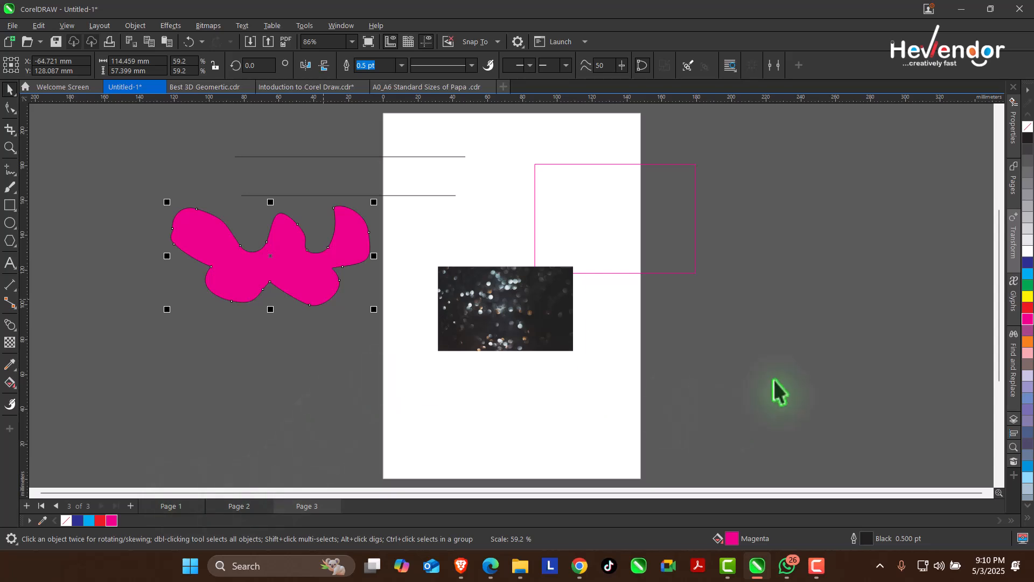
Step: Fill the freehand shape with green, give it a red outline, and move it about 30 mm down
click(1028, 266)
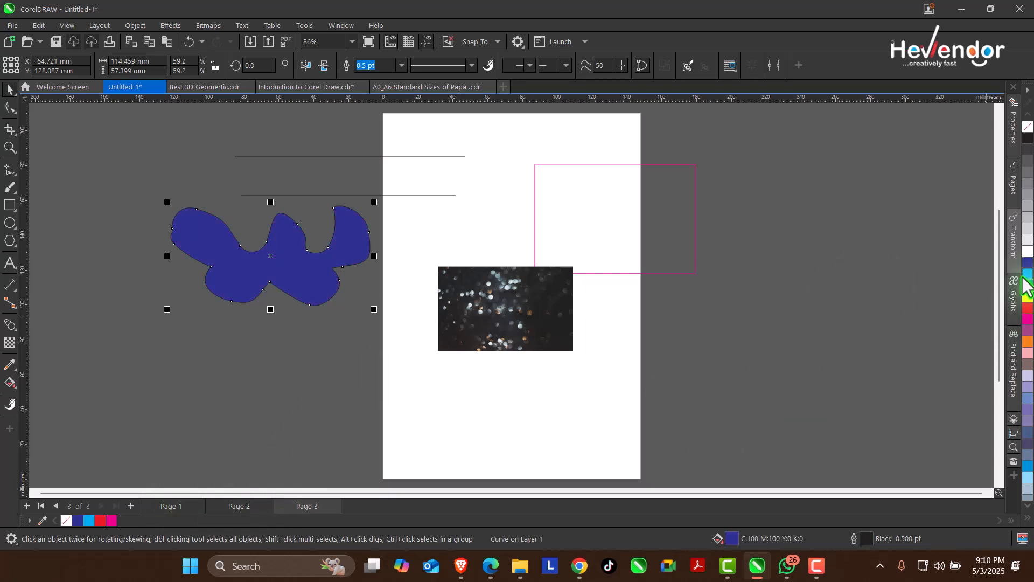
click(1027, 286)
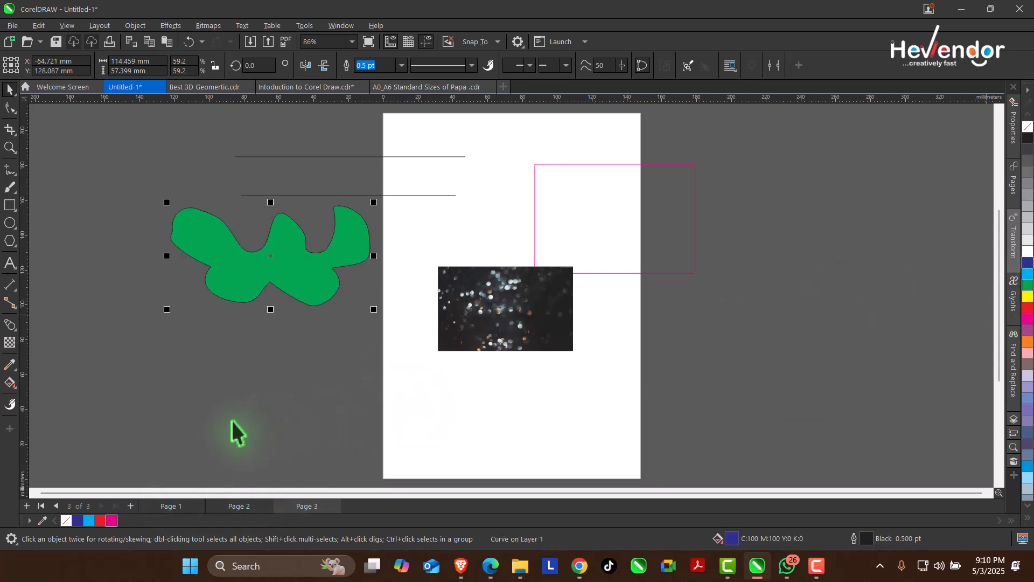
drag(270, 267, 306, 329)
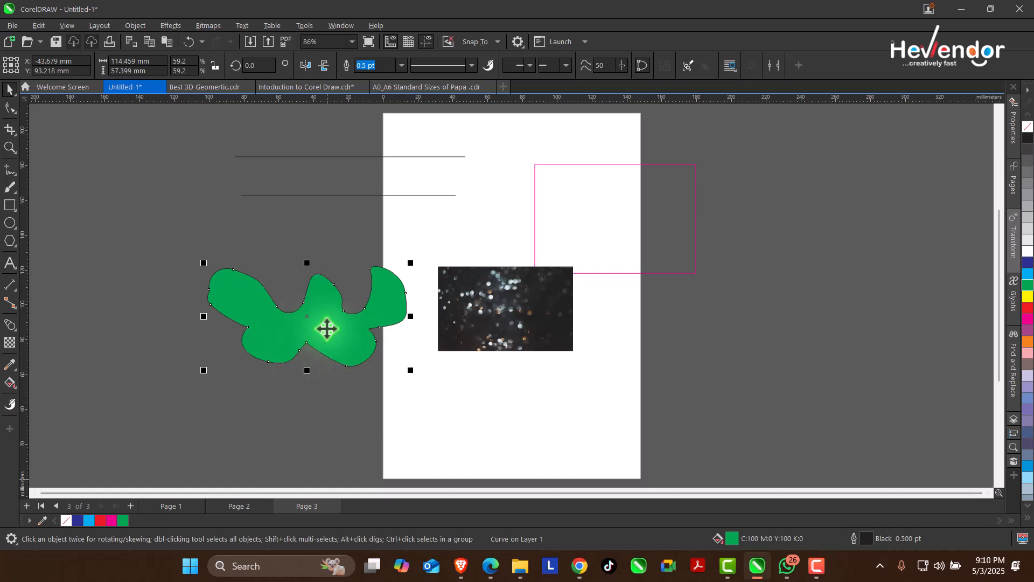
drag(325, 335, 295, 327)
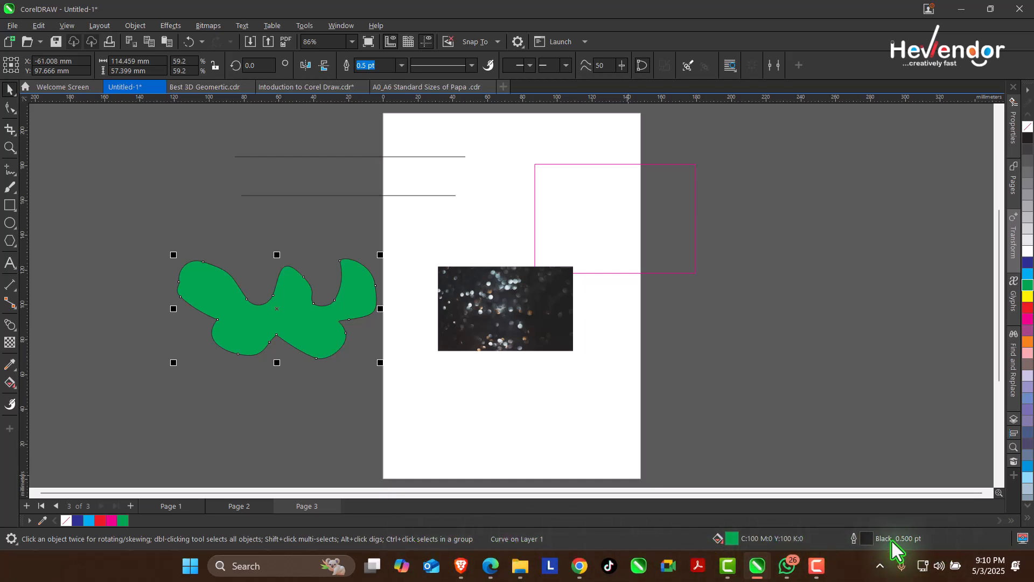
right_click(1028, 307)
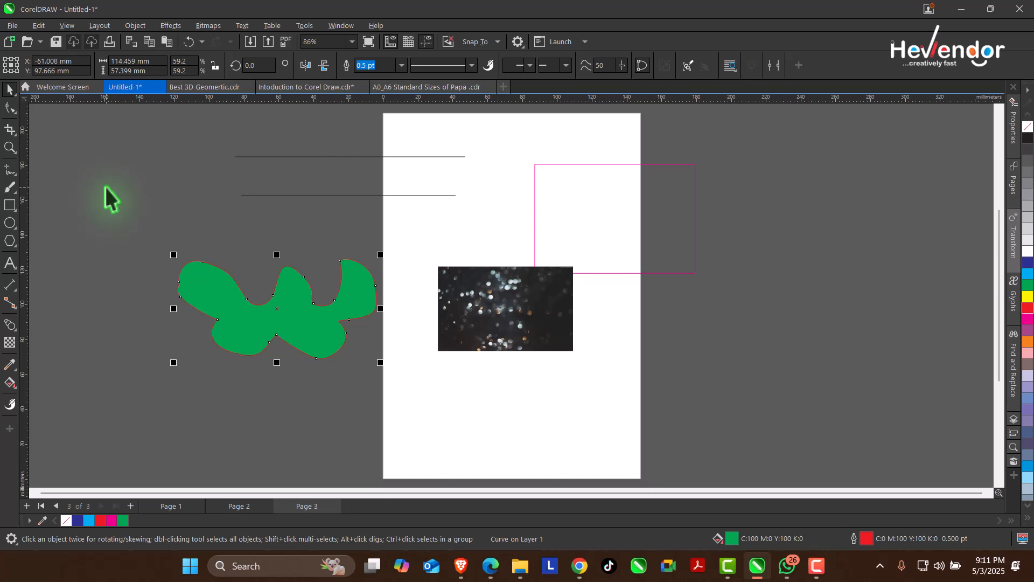
Step: Apply the Silk Flower painterly brush to the green freehand shape
click(16, 193)
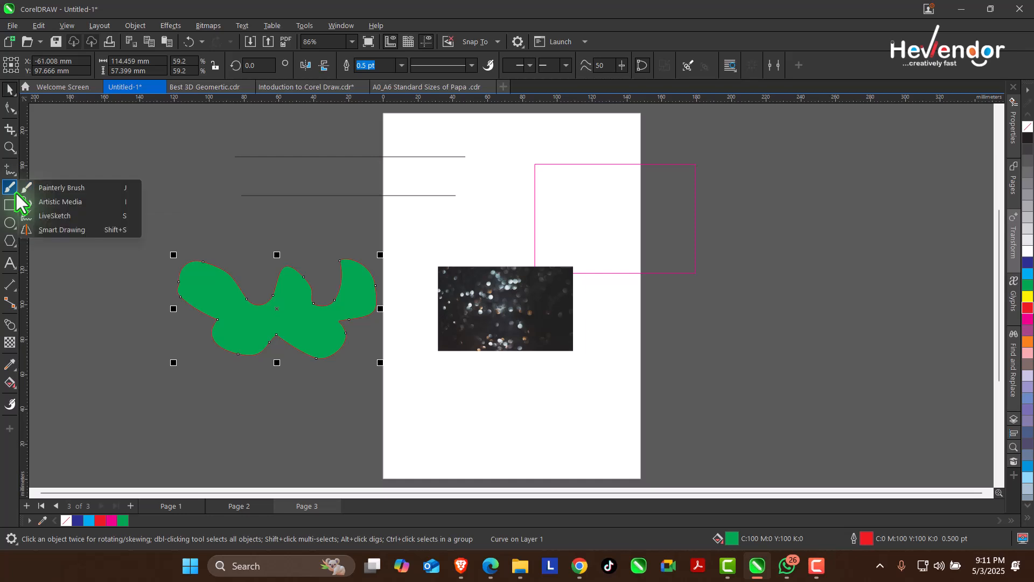
click(16, 192)
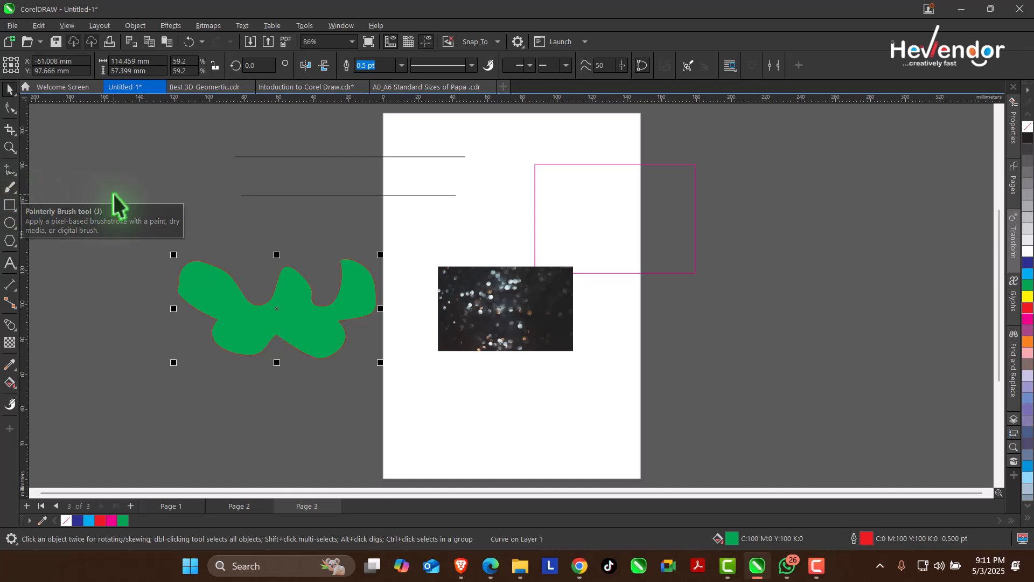
click(16, 192)
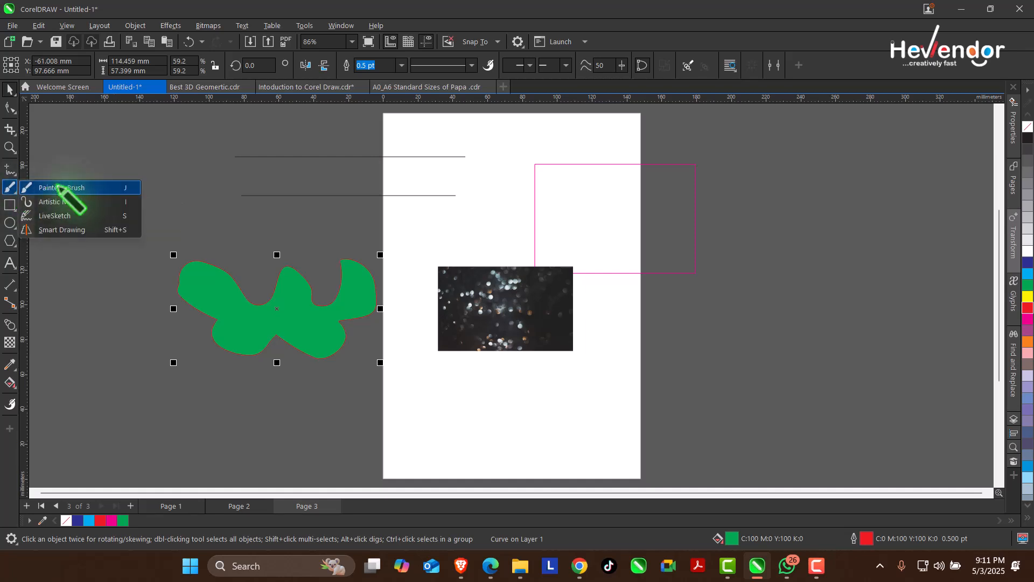
click(17, 187)
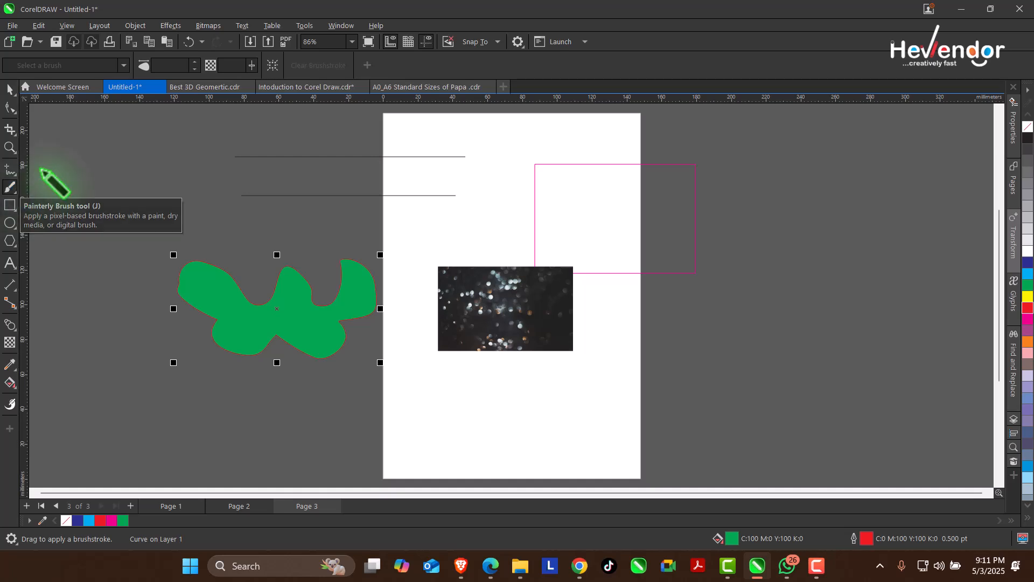
click(121, 66)
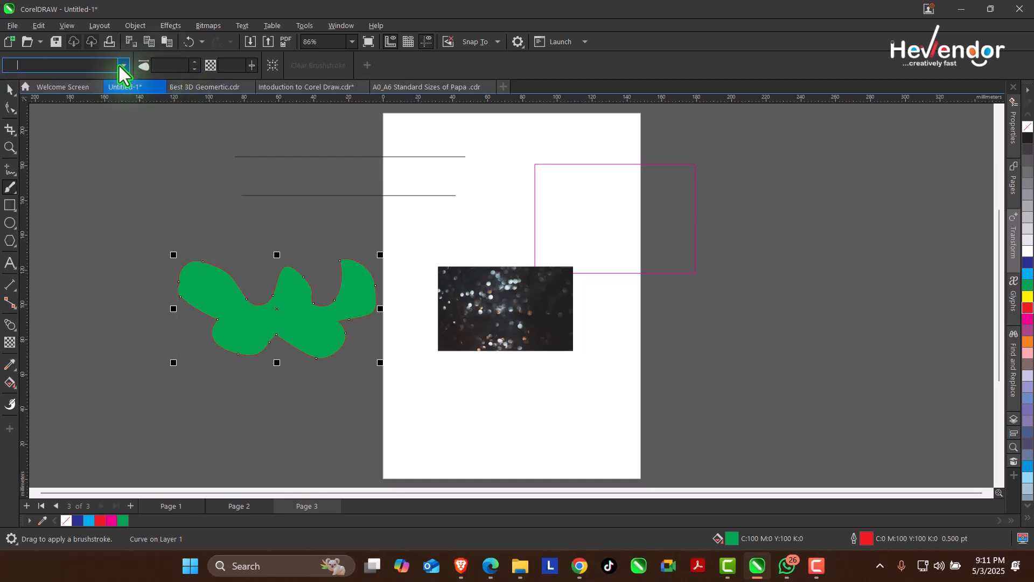
click(122, 66)
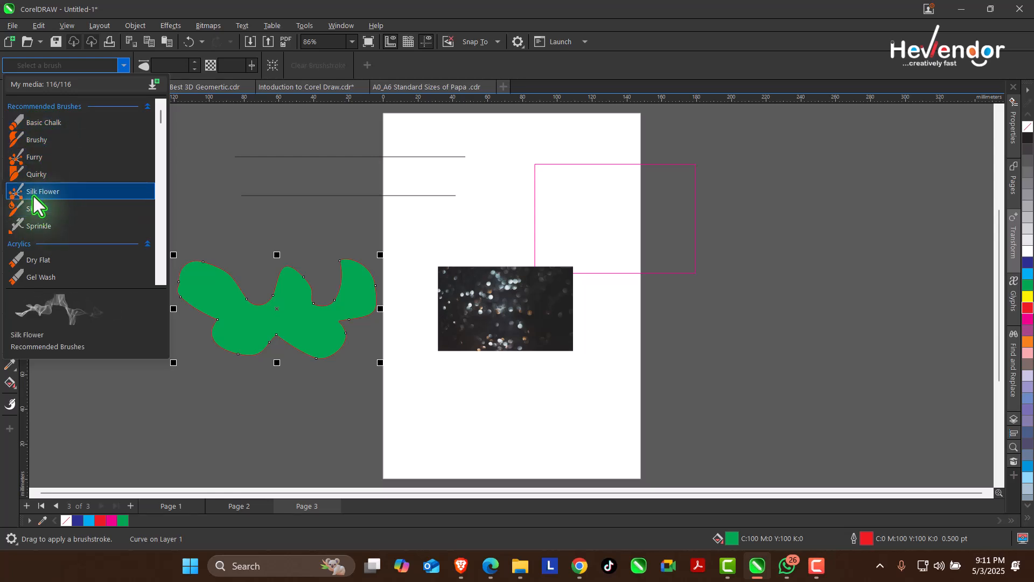
click(305, 310)
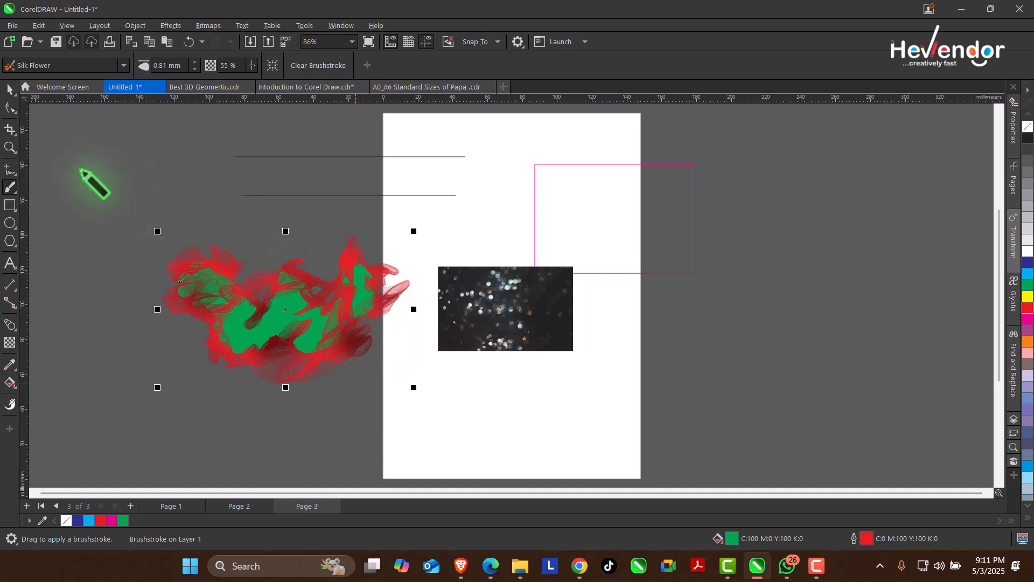
Step: Enlarge the brushstroke object to about 169 x 109 mm and move it below the two lines, mostly off the page's left edge
click(9, 90)
click(333, 316)
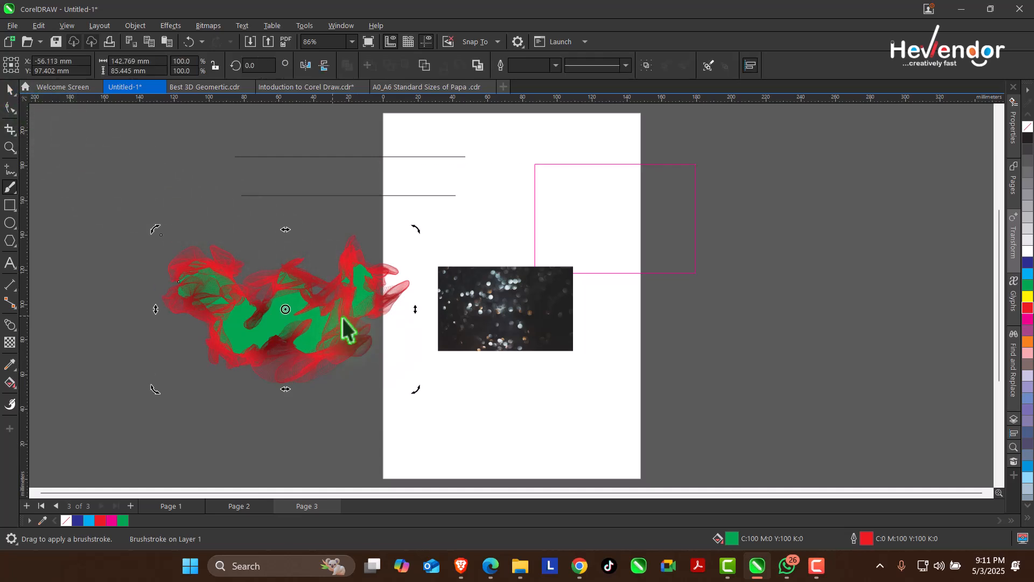
mouse_move(343, 318)
mouse_down()
mouse_move(291, 276)
mouse_move(324, 318)
mouse_move(358, 336)
mouse_up()
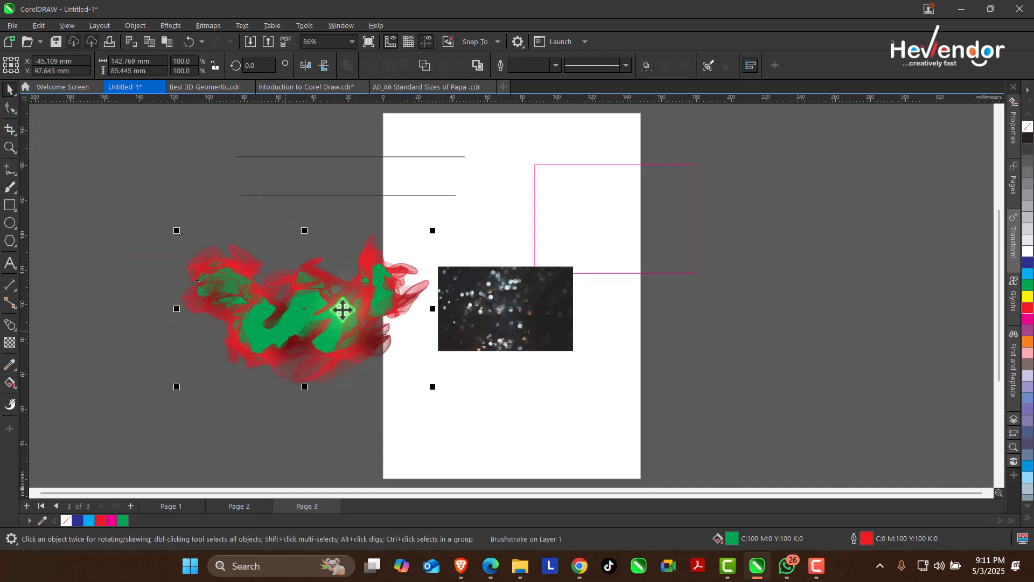
drag(434, 231, 550, 163)
drag(397, 293, 310, 330)
mouse_move(445, 209)
mouse_down()
mouse_move(414, 248)
mouse_move(399, 234)
mouse_up()
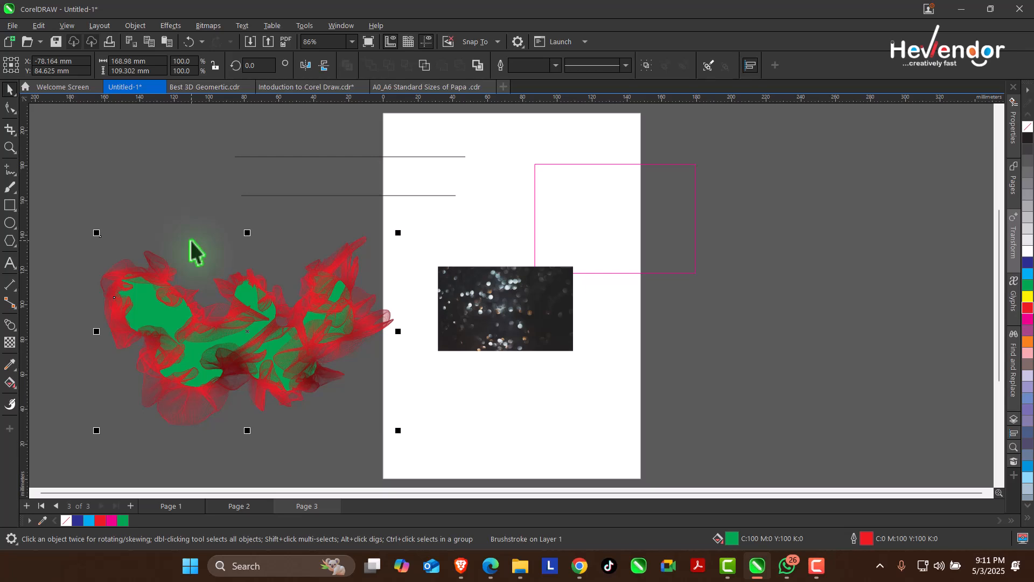
Step: Delete the brushstroke object and the two horizontal lines, keeping the magenta rectangle and the image
key(Delete)
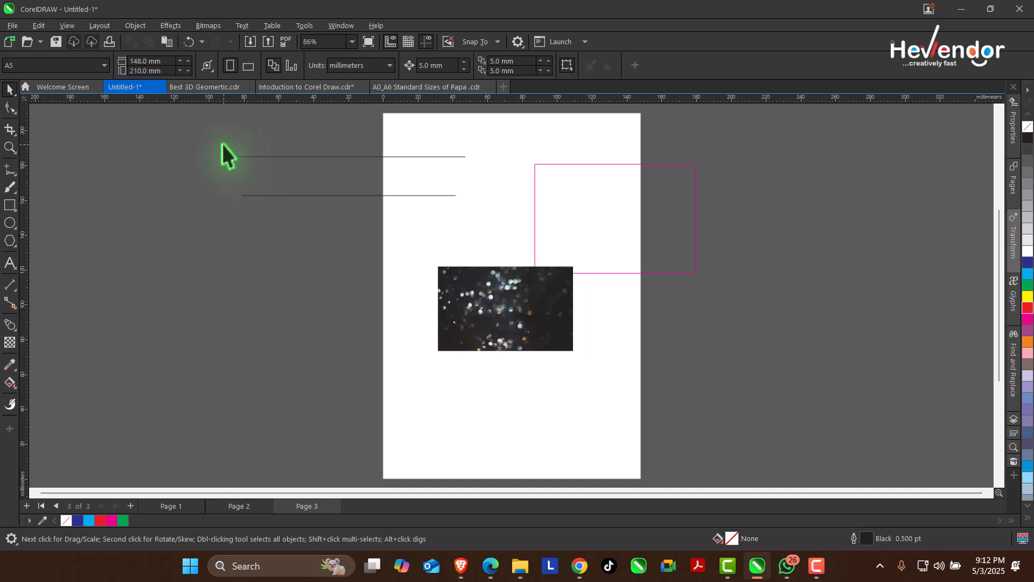
drag(221, 141, 745, 374)
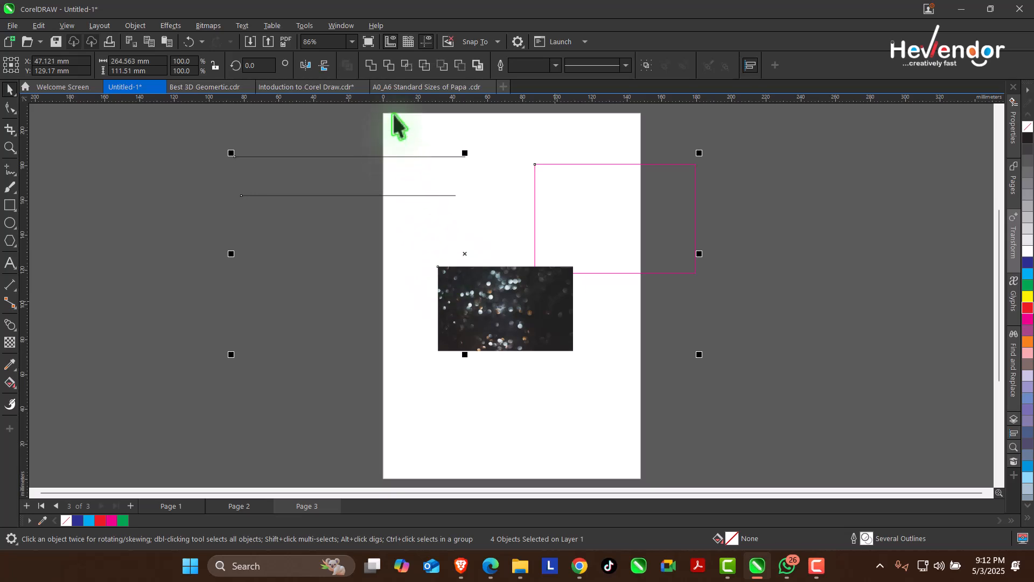
click(321, 278)
drag(211, 141, 490, 215)
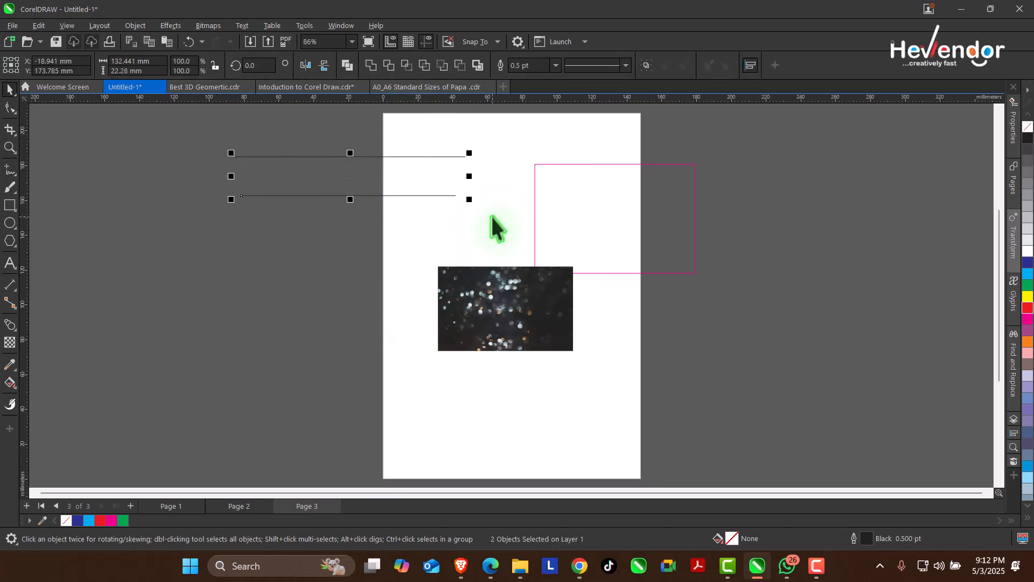
key(Delete)
Step: Move the magenta rectangle and the image off the page to its left, with the rectangle above the image
click(561, 212)
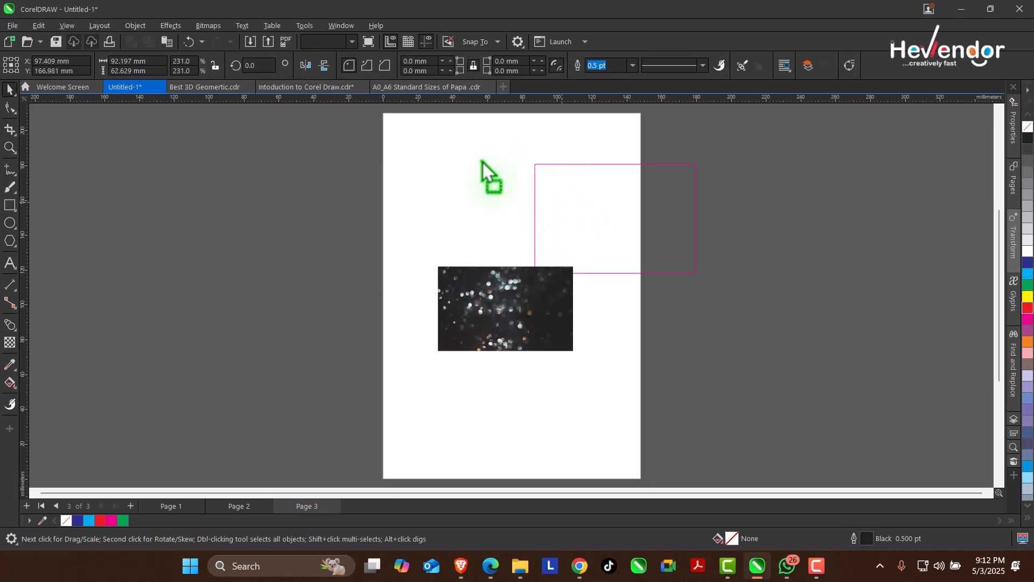
drag(574, 207, 195, 180)
drag(494, 298, 268, 311)
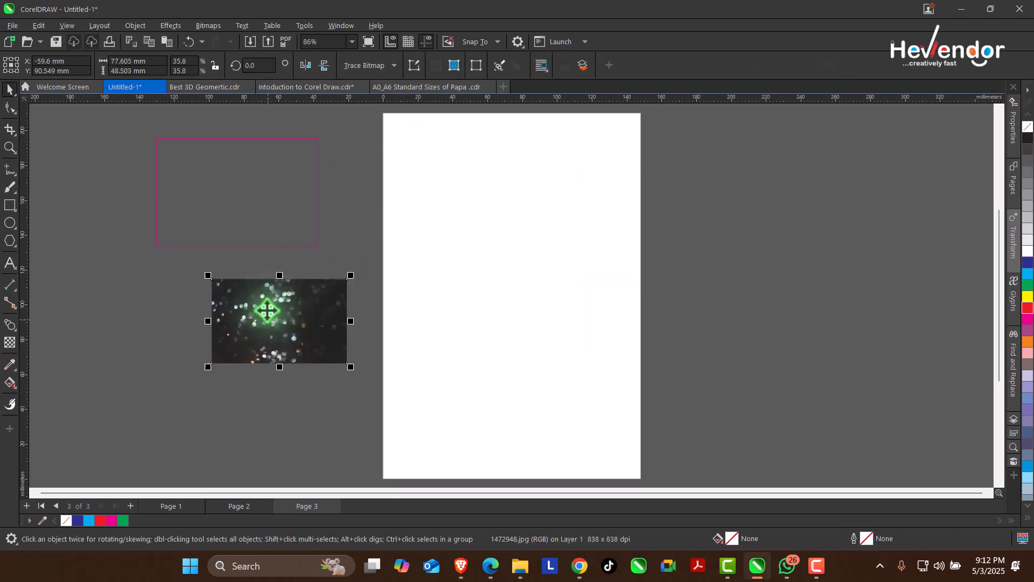
Step: Create a 148 x 210 mm rectangle framing the whole page, and deselect it
double_click(10, 205)
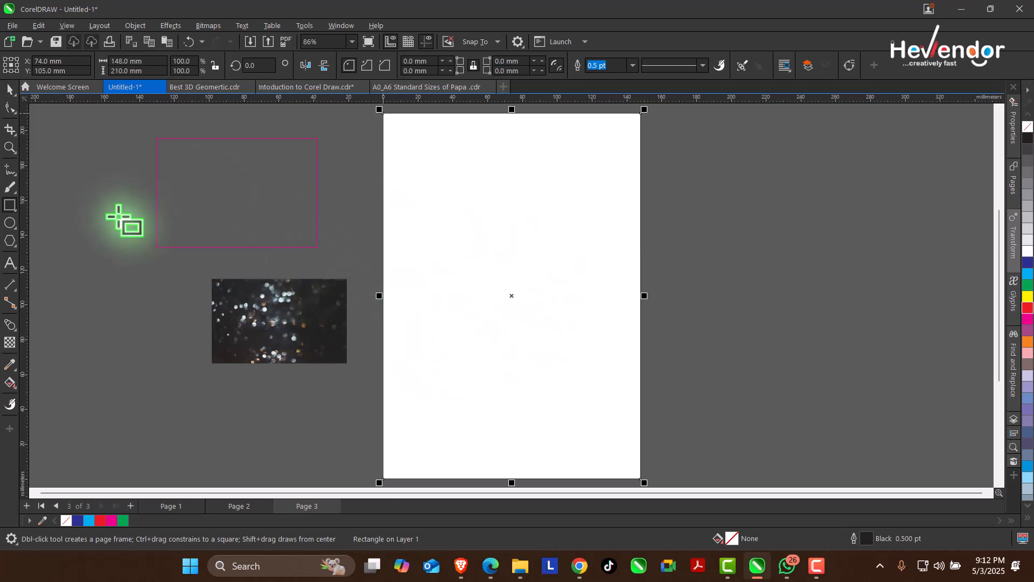
click(10, 89)
click(349, 178)
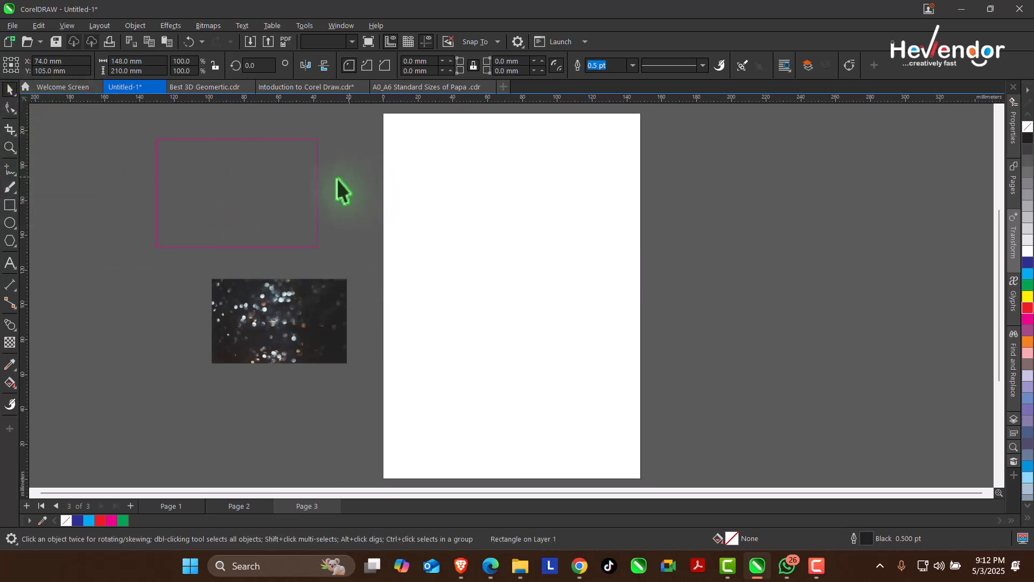
Step: Fill the page-sized rectangle with cyan and scale it down to about 55 x 77 mm in the page's upper half
click(462, 227)
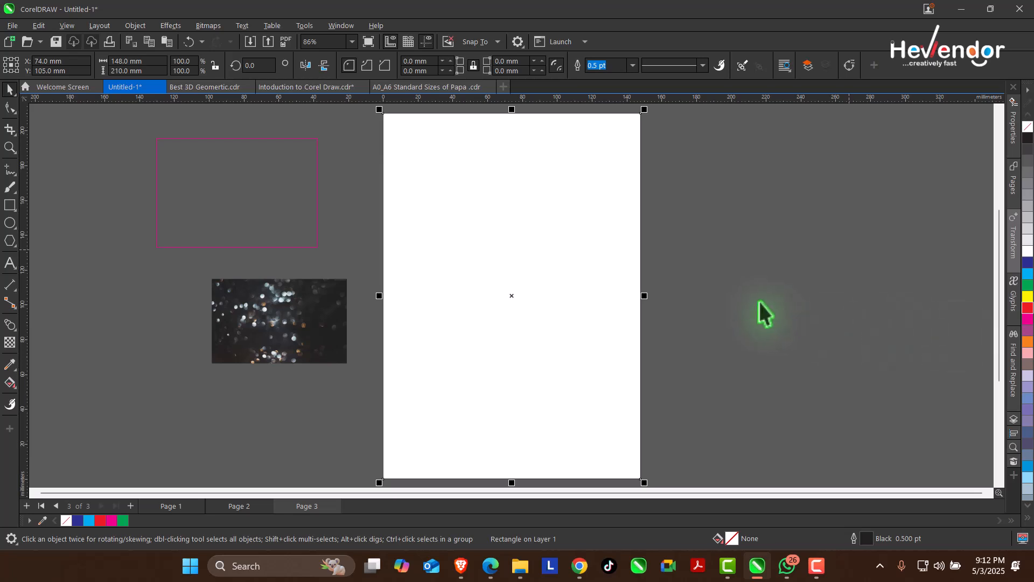
click(1028, 264)
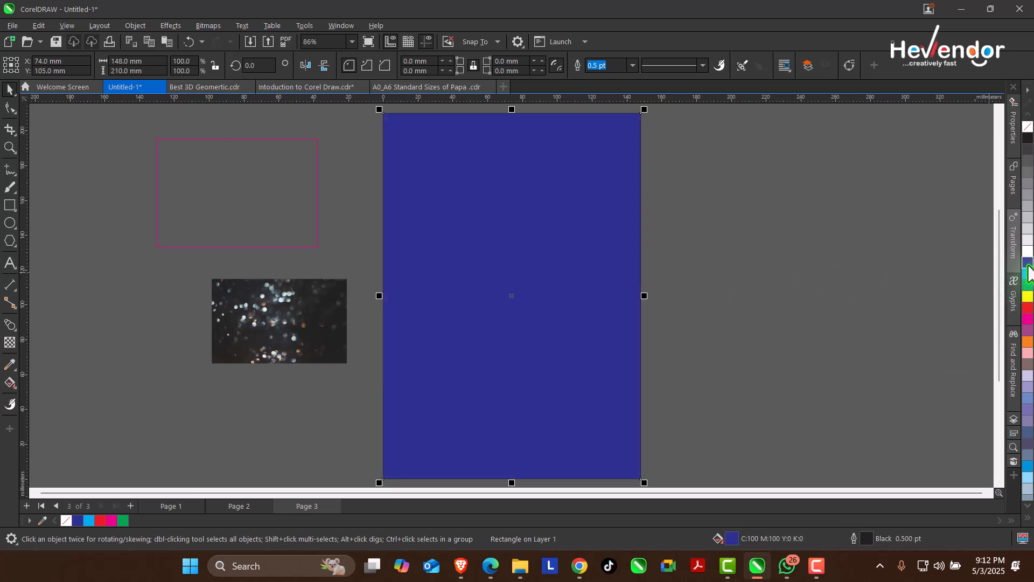
click(1028, 276)
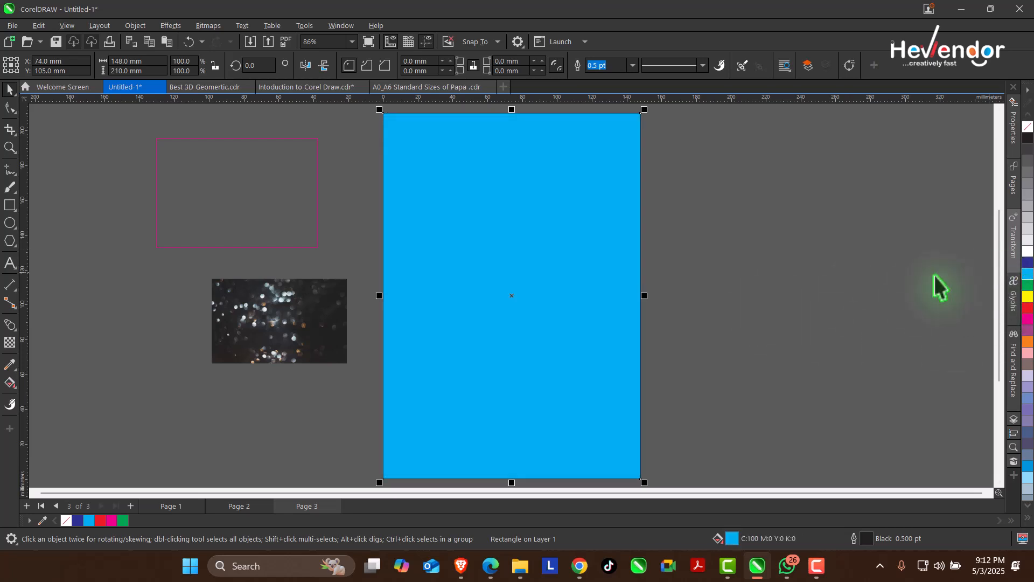
drag(380, 109, 511, 256)
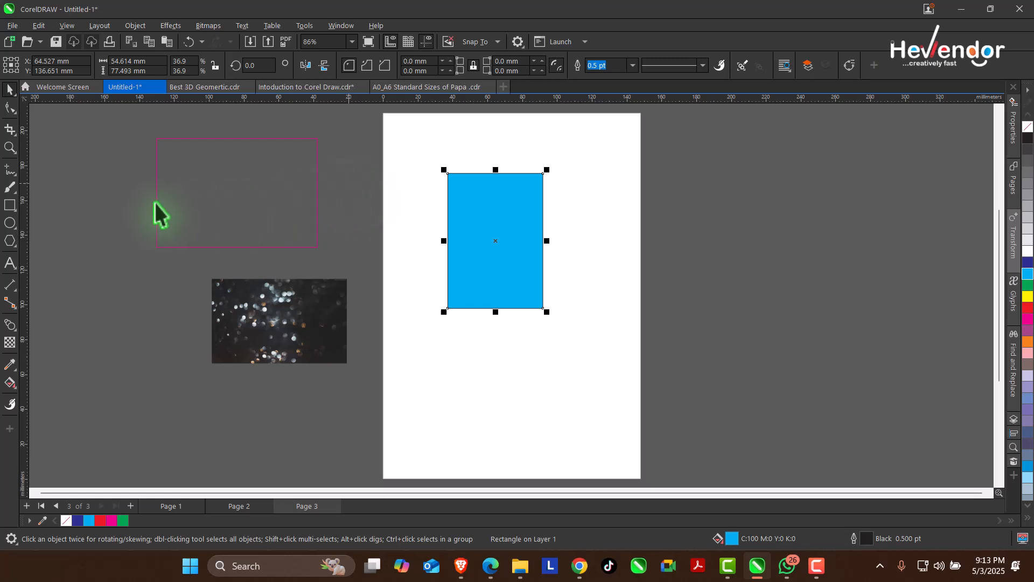
Step: Draw a rectangle about 92 x 54 mm to the right of the page and a square about 63 mm wide near the page's bottom
click(10, 205)
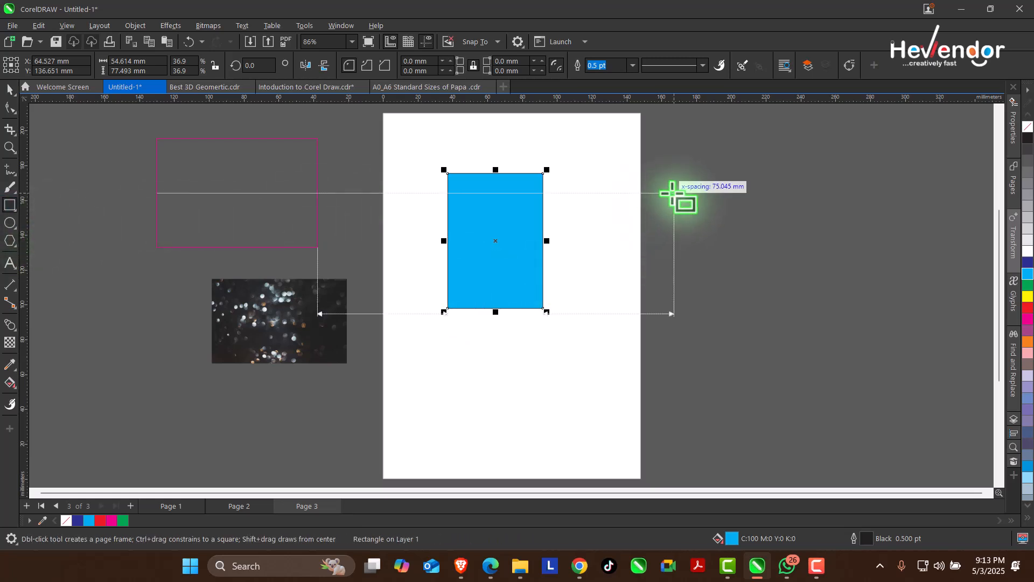
drag(680, 198, 841, 294)
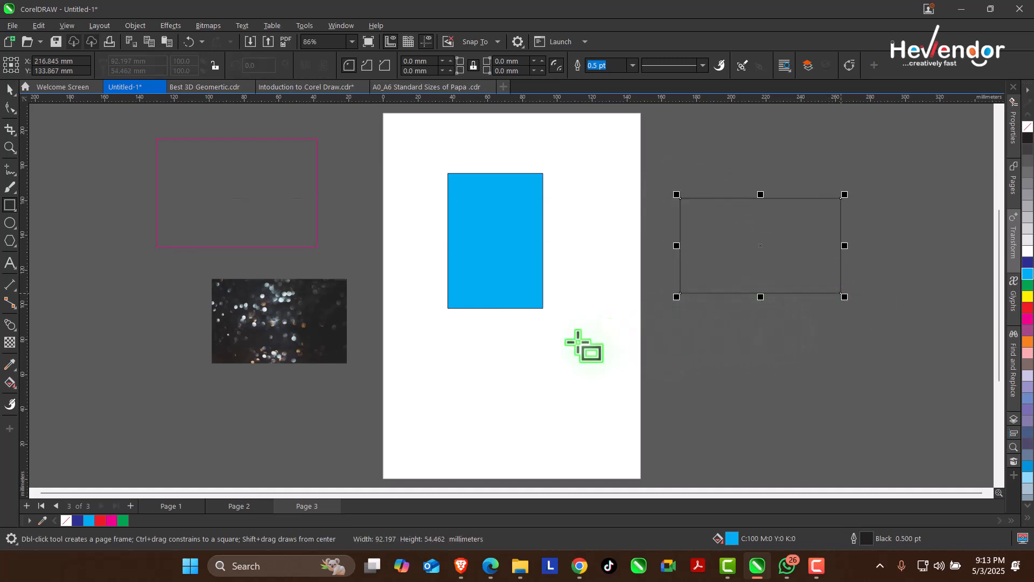
drag(495, 348, 604, 450)
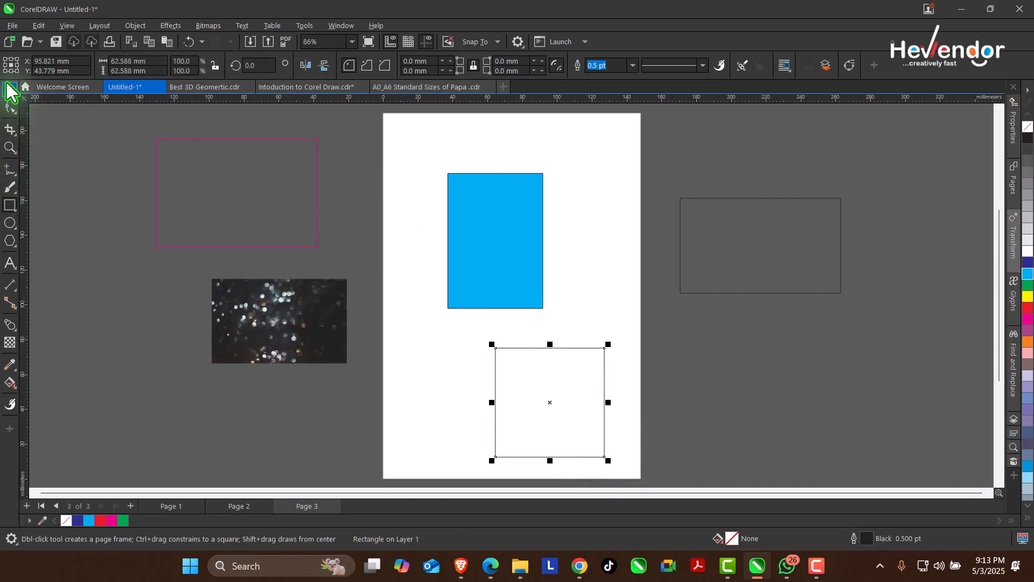
key(space)
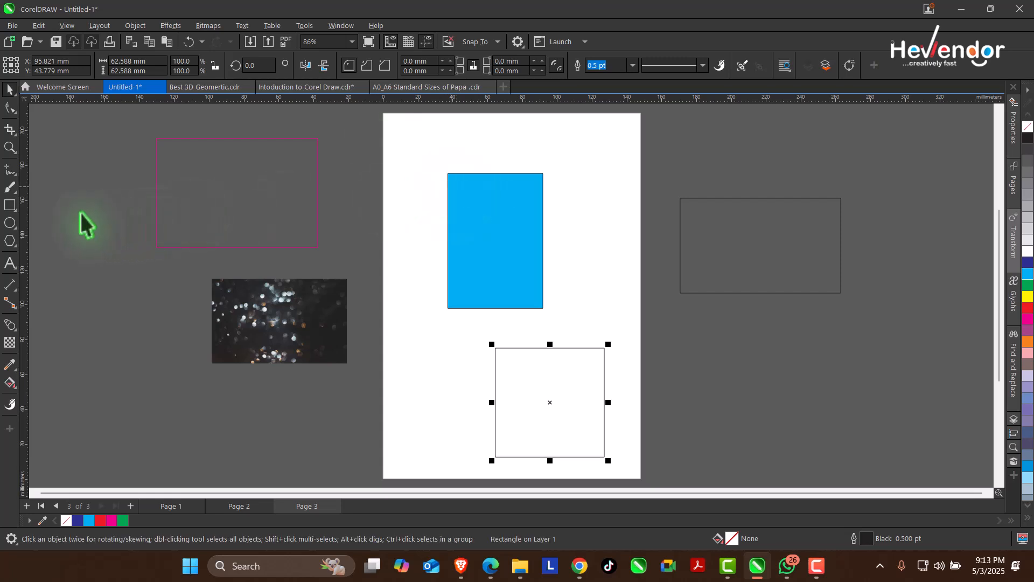
Step: Draw an ellipse to the left of the image and a circle about 59 mm in diameter below the image
click(12, 223)
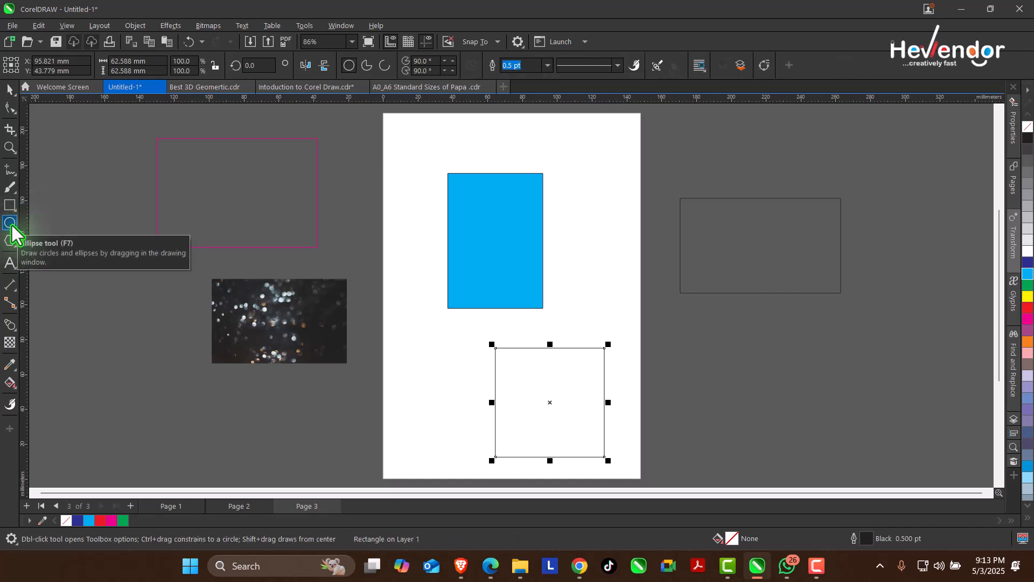
drag(97, 294, 269, 470)
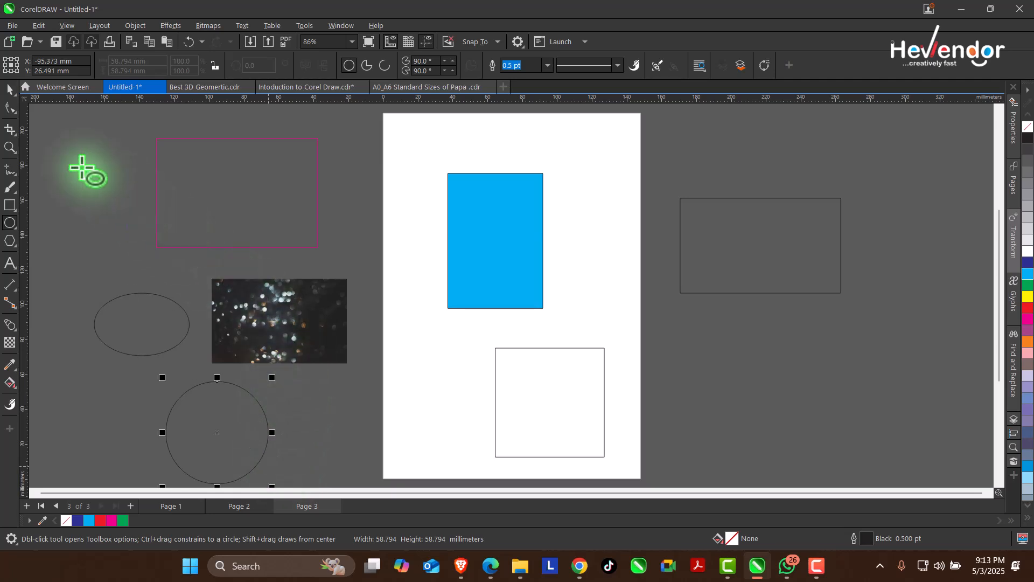
click(9, 89)
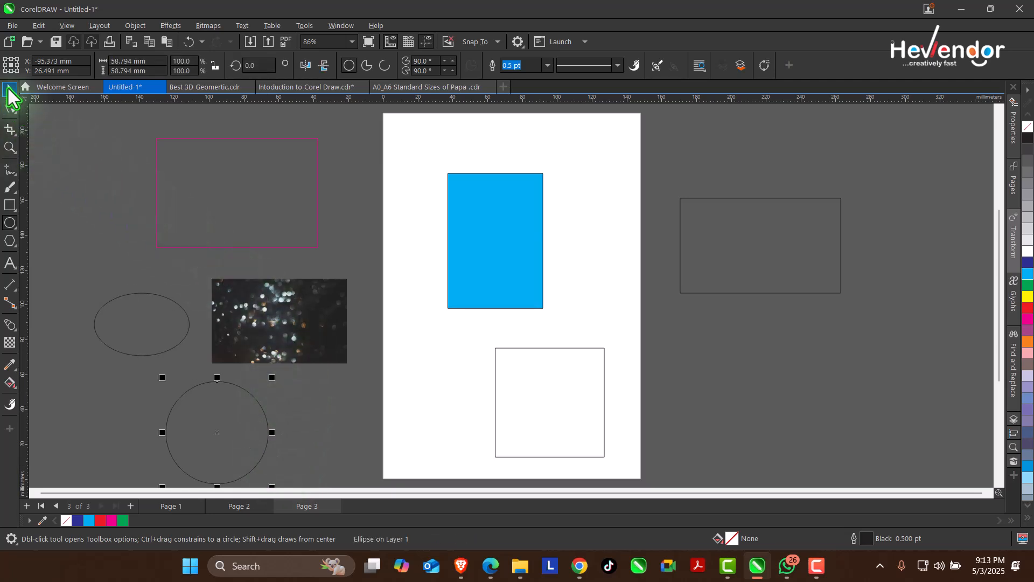
Step: Draw a polygon about 45 x 49 mm over the magenta rectangle's left edge and set its number of sides to 9
click(10, 241)
drag(90, 165, 164, 252)
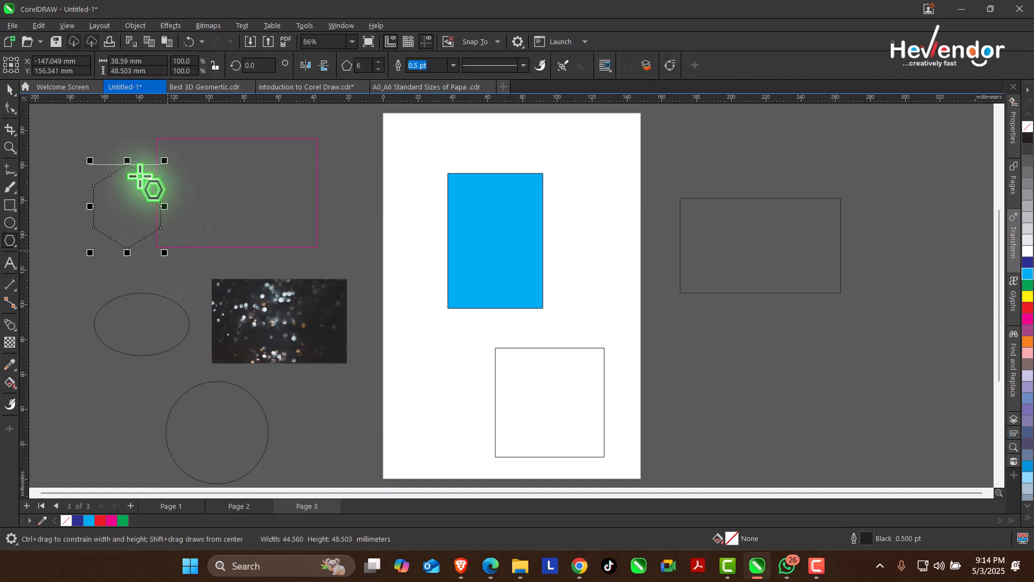
click(378, 62)
click(379, 62)
click(379, 62)
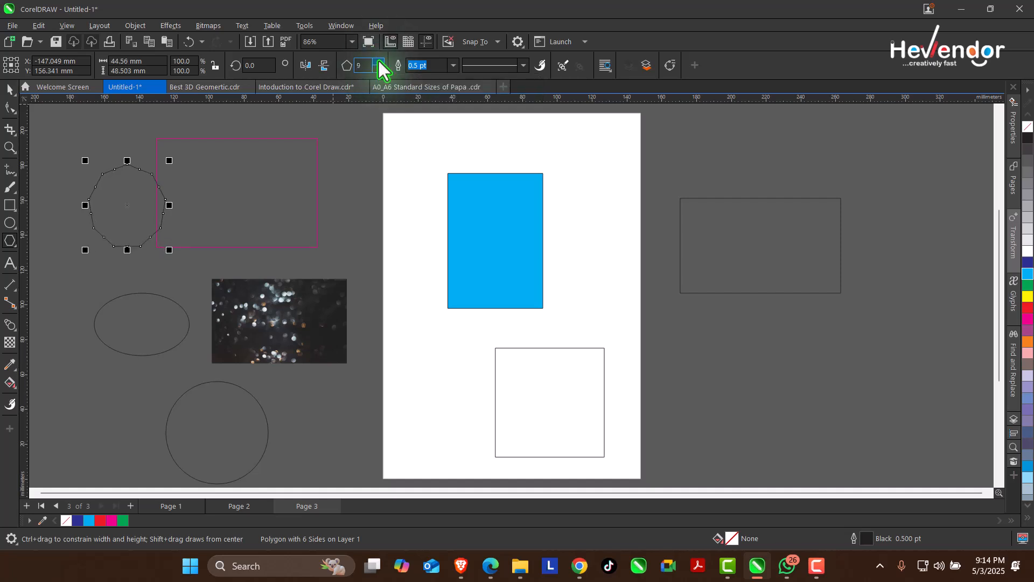
Step: Set the polygon's number of sides to 12 and enlarge it to about 72 x 78 mm about its centre
click(378, 62)
click(379, 68)
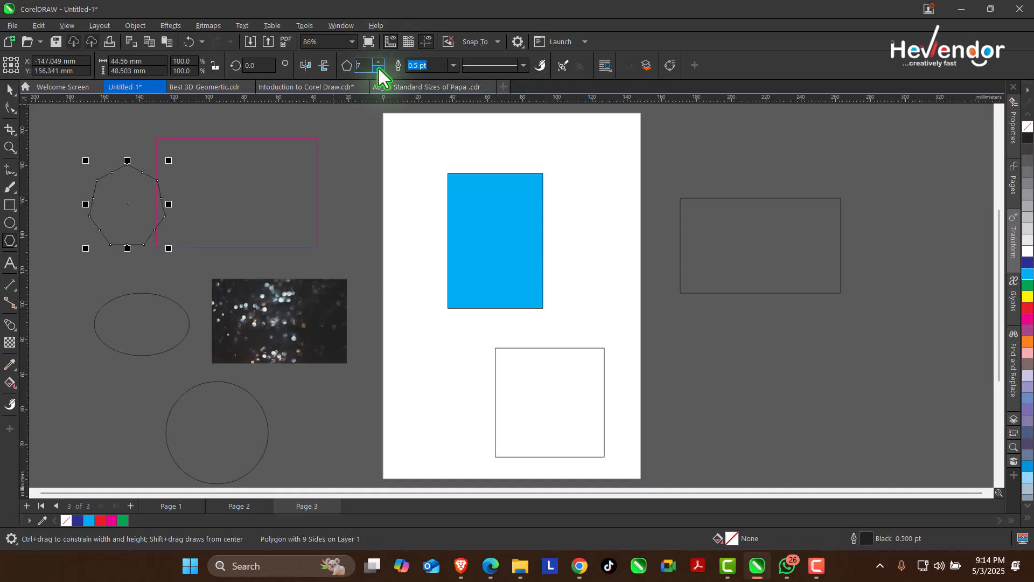
click(379, 68)
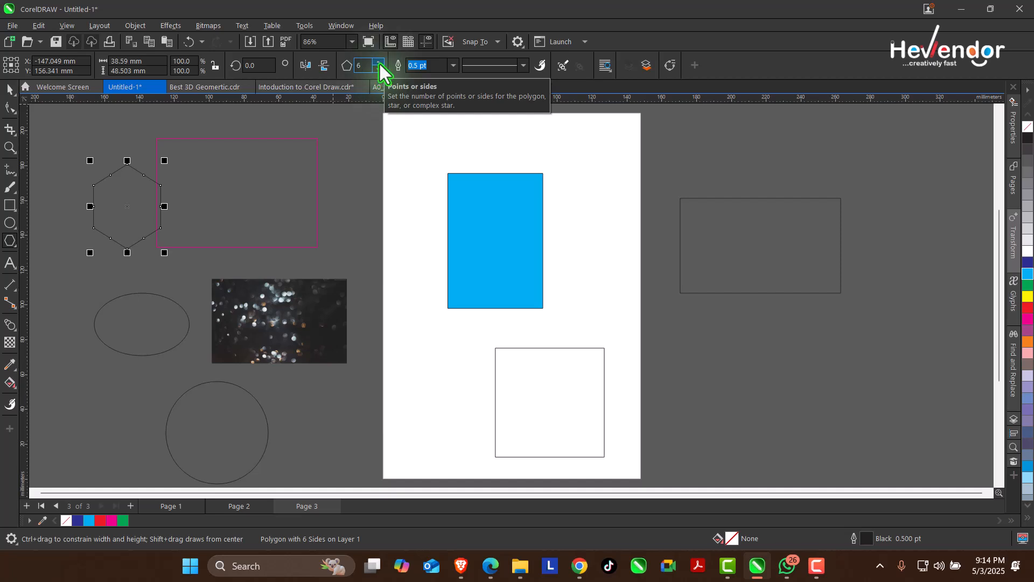
click(379, 62)
click(379, 62)
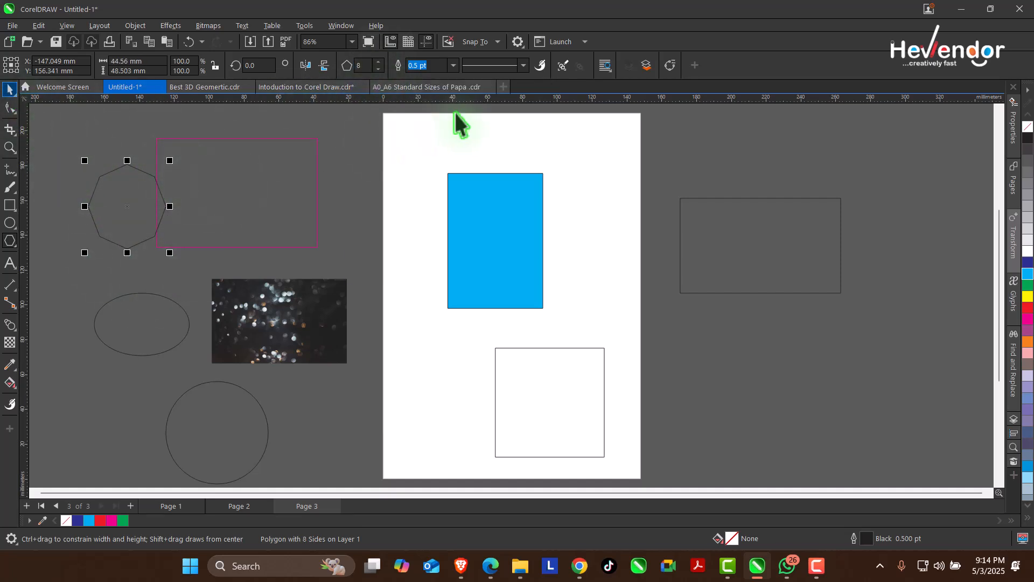
click(379, 62)
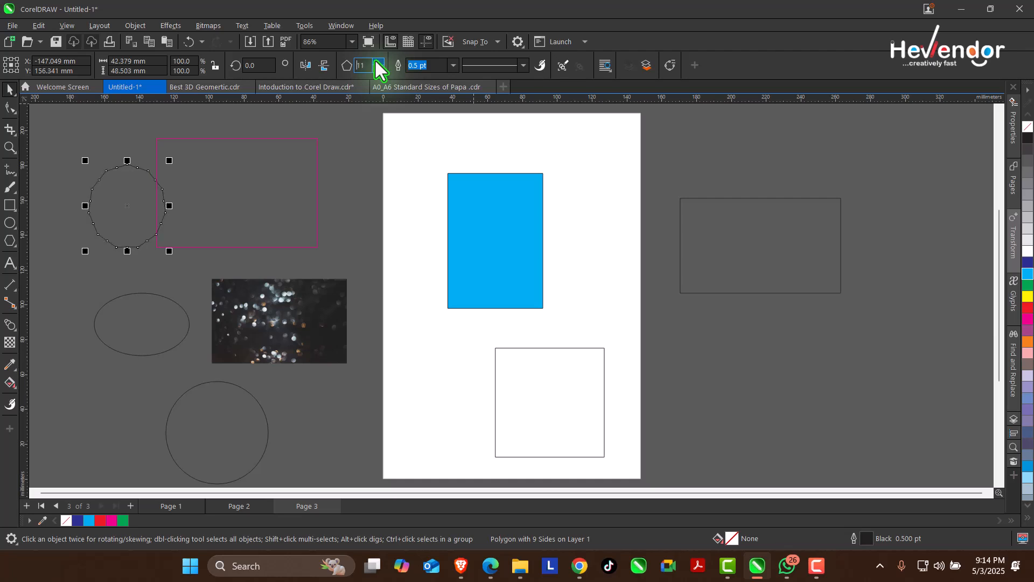
drag(167, 157, 192, 132)
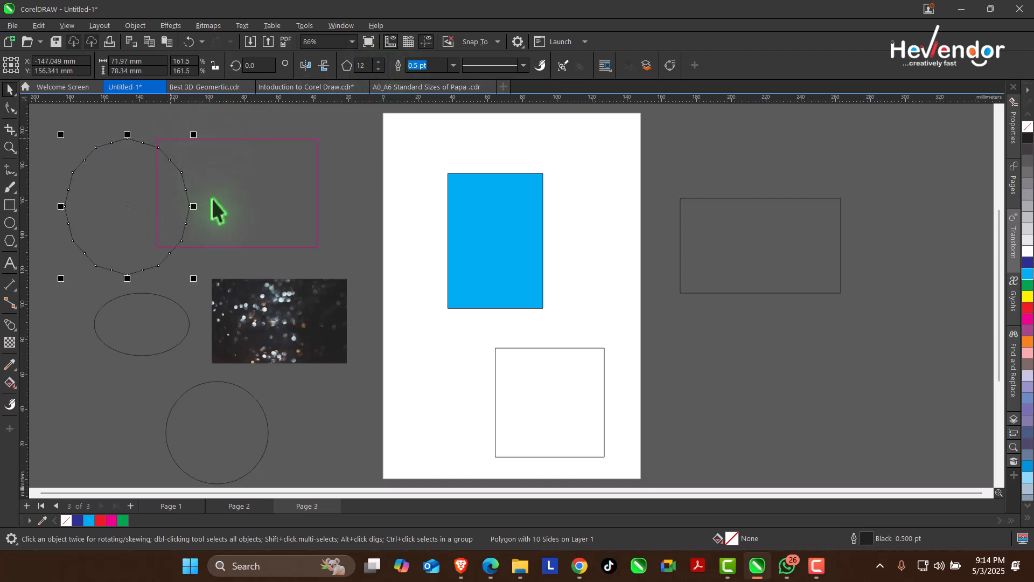
Step: Delete the magenta rectangle, the rectangle beside the page, the square and the cyan rectangle
drag(268, 219, 815, 216)
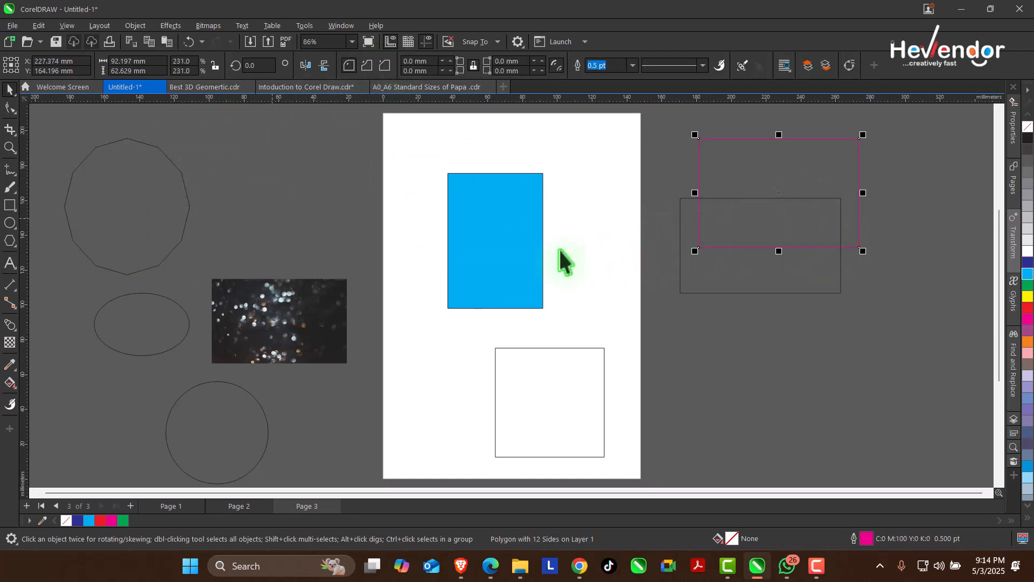
key(Delete)
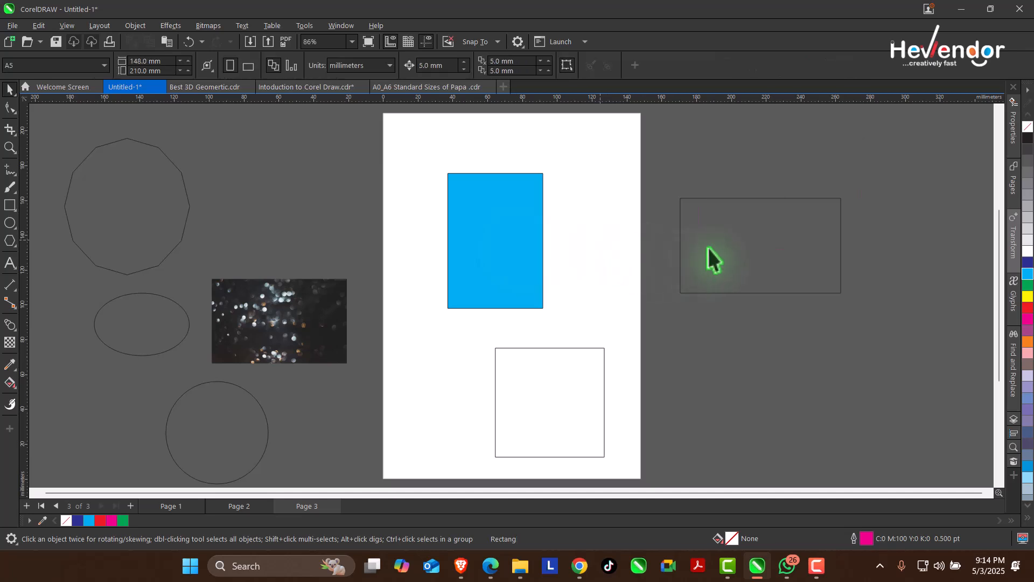
click(681, 267)
key(Delete)
click(581, 360)
key(Delete)
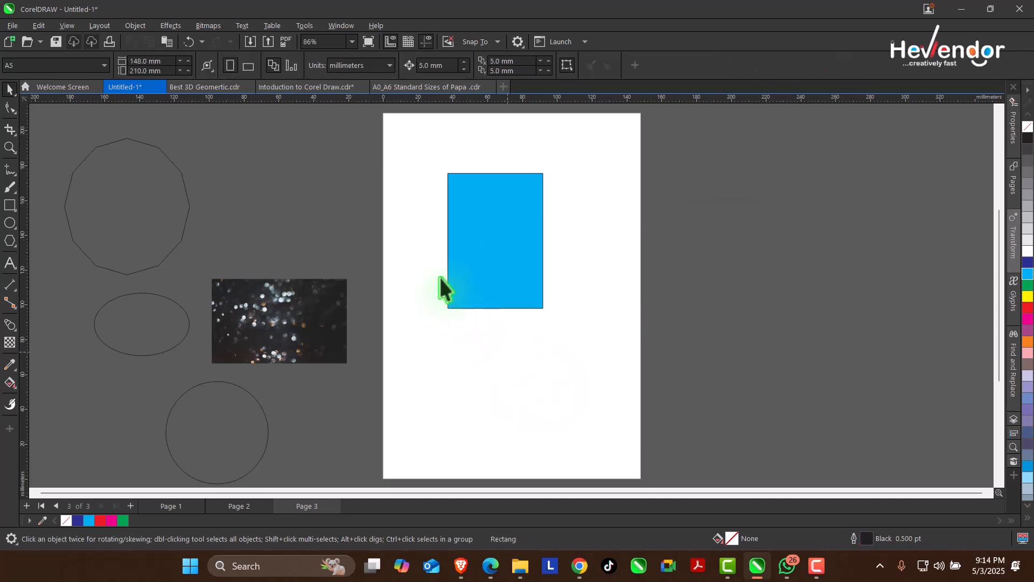
key(Delete)
Step: Move the image over the page's upper-right edge and the 12-sided polygon into the space between the ellipse and the page
drag(280, 324, 629, 185)
drag(181, 216, 510, 268)
drag(505, 315, 528, 313)
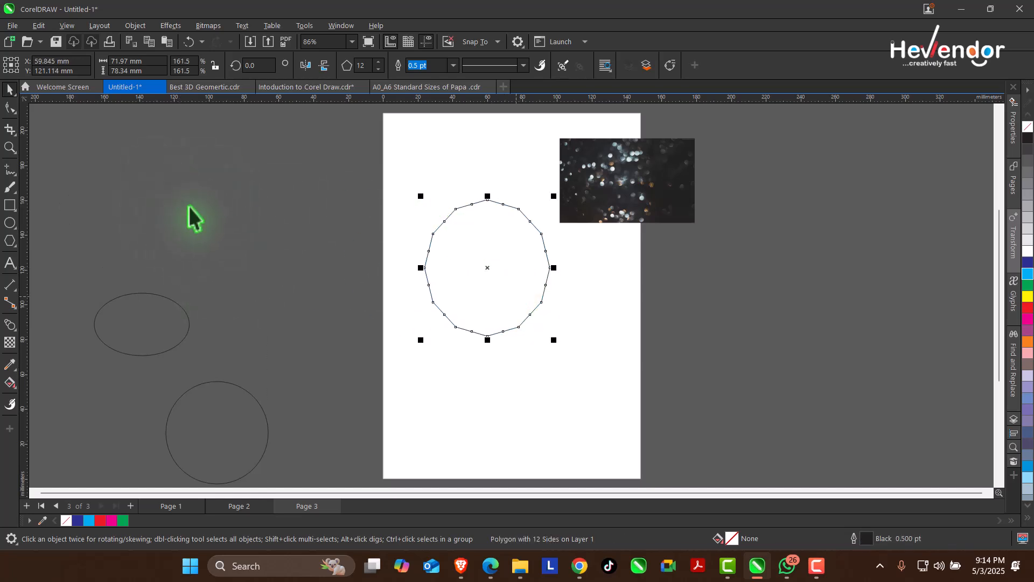
drag(474, 267, 270, 230)
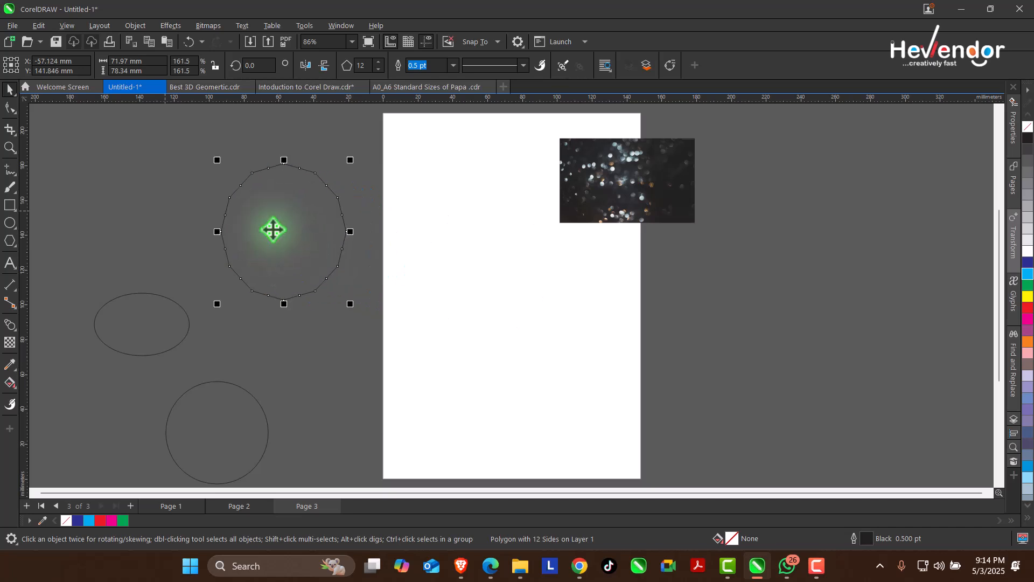
Step: Resize the 12-sided polygon to about 63 x 67 mm and place it near the middle of the page
drag(350, 160, 276, 195)
drag(305, 256, 499, 293)
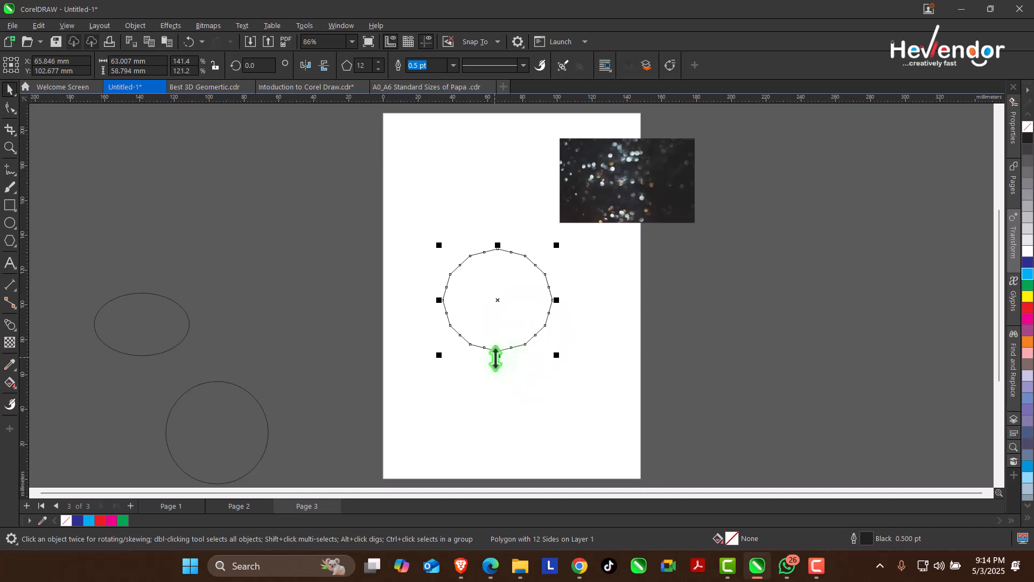
drag(496, 357, 496, 368)
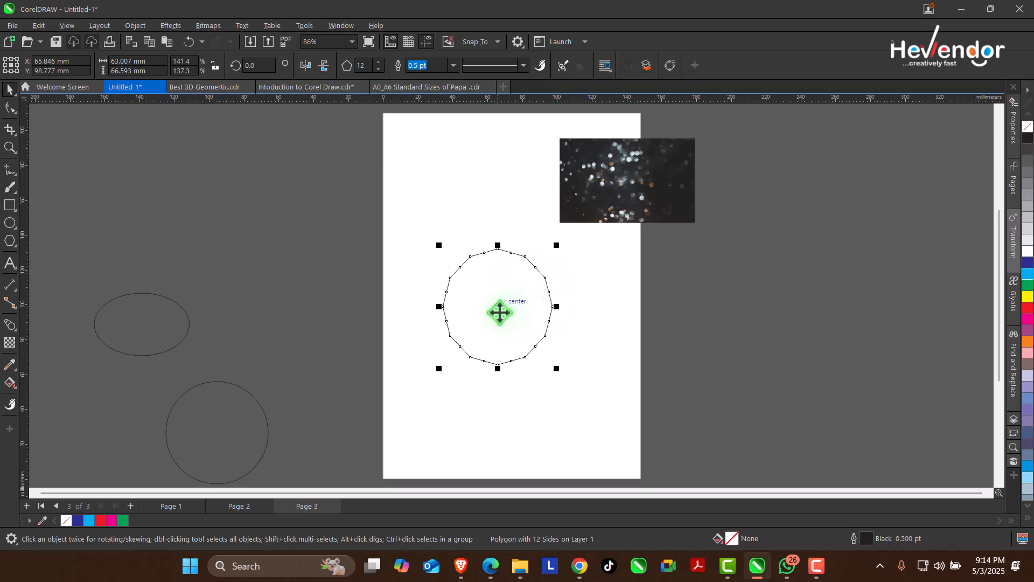
drag(499, 307, 499, 281)
Step: Move the image off the page to its right and shift the polygon slightly up and left on the page
drag(604, 180, 722, 186)
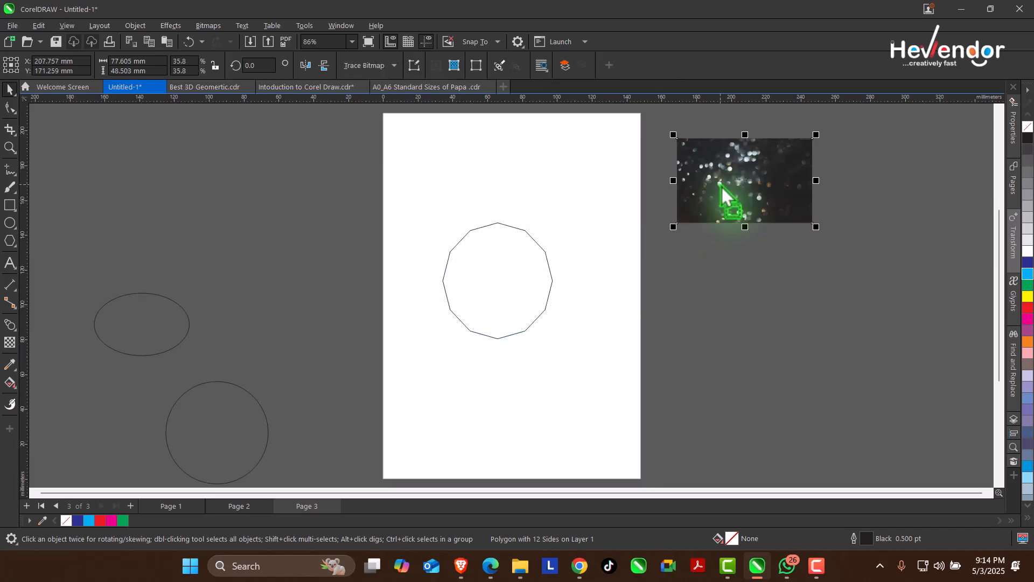
click(504, 259)
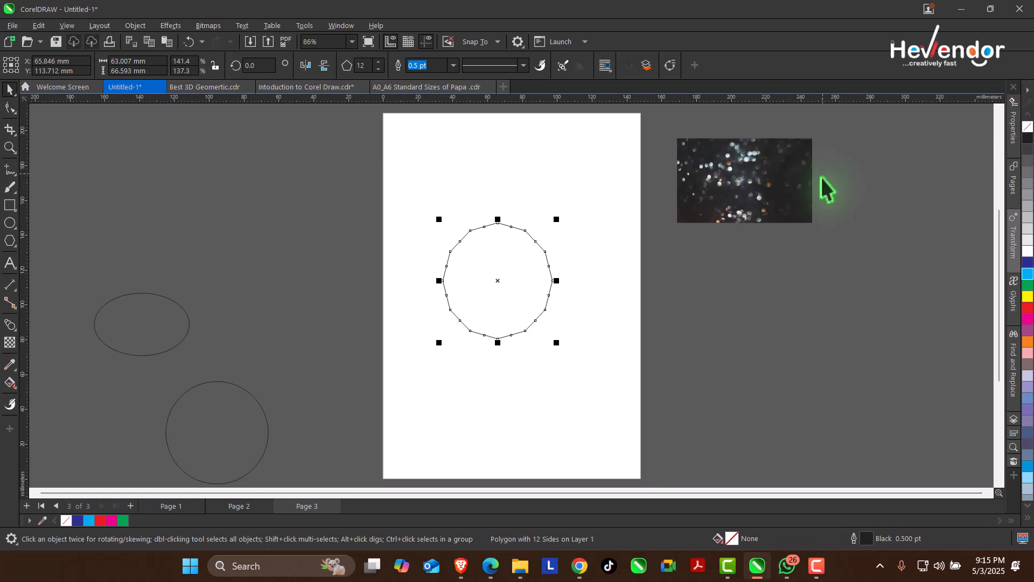
click(750, 203)
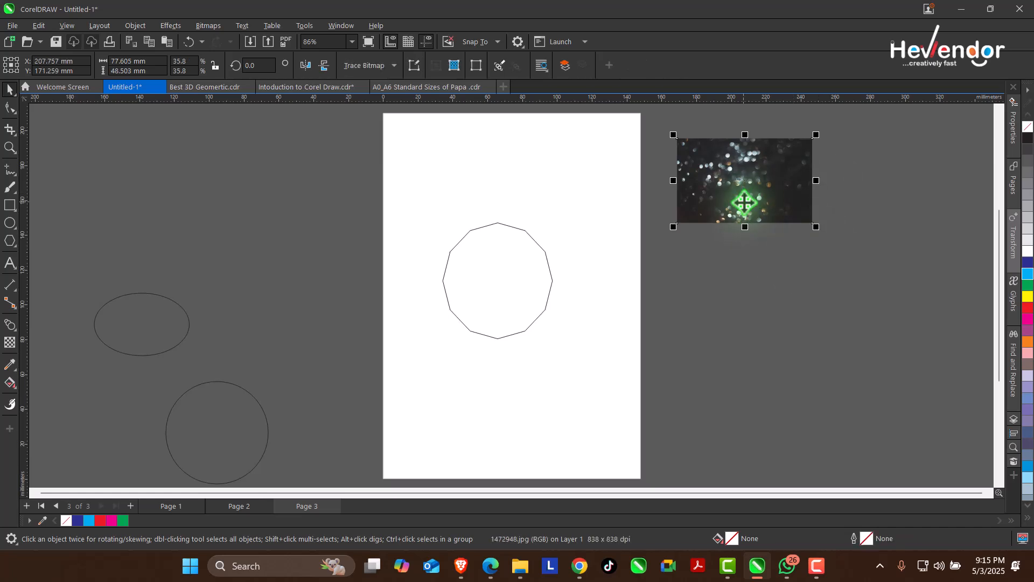
click(508, 270)
drag(508, 269, 482, 259)
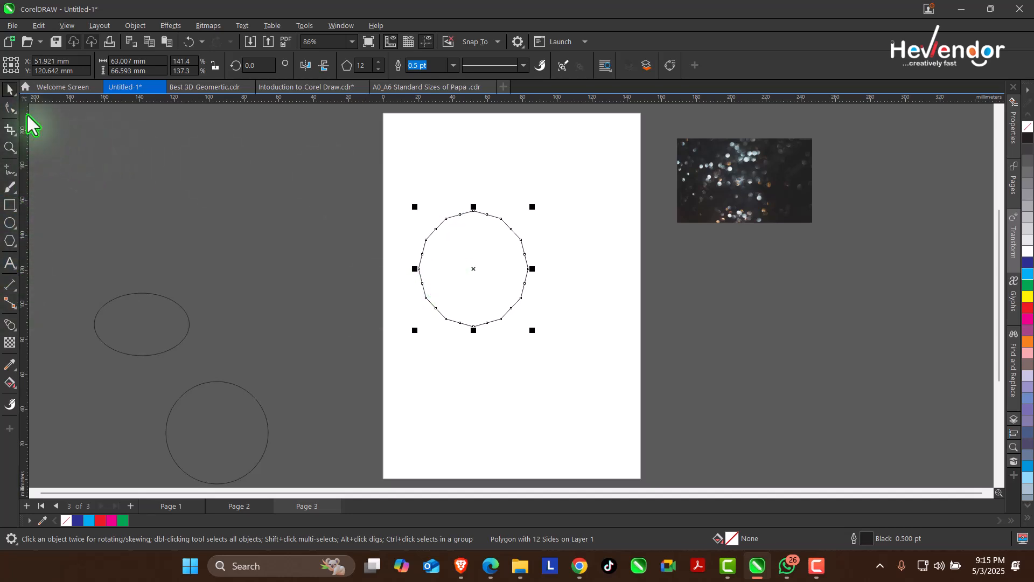
Step: Pull a side-midpoint node of the polygon inward with the Shape tool to form a 12-pointed starburst
click(10, 107)
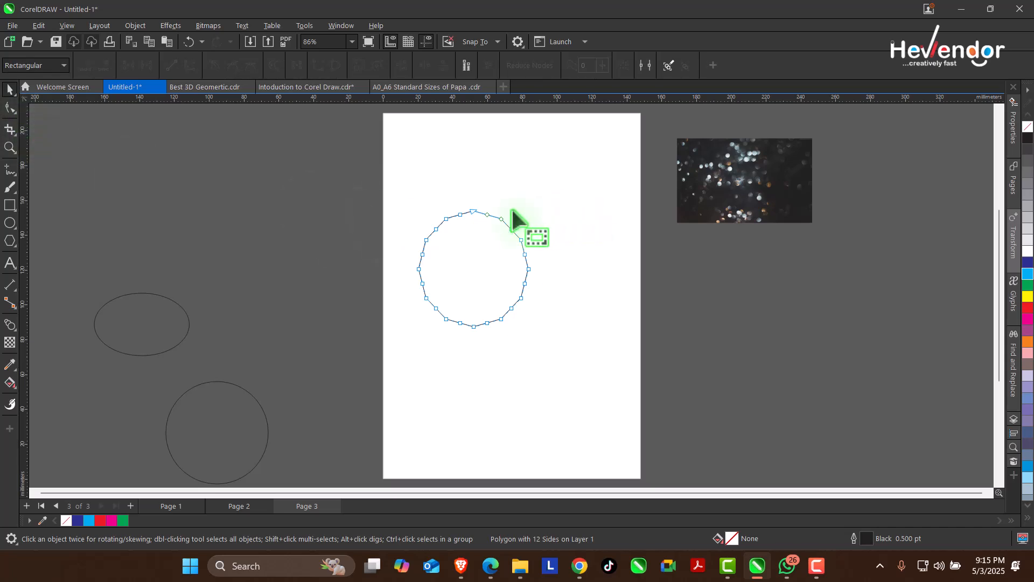
drag(458, 213, 460, 224)
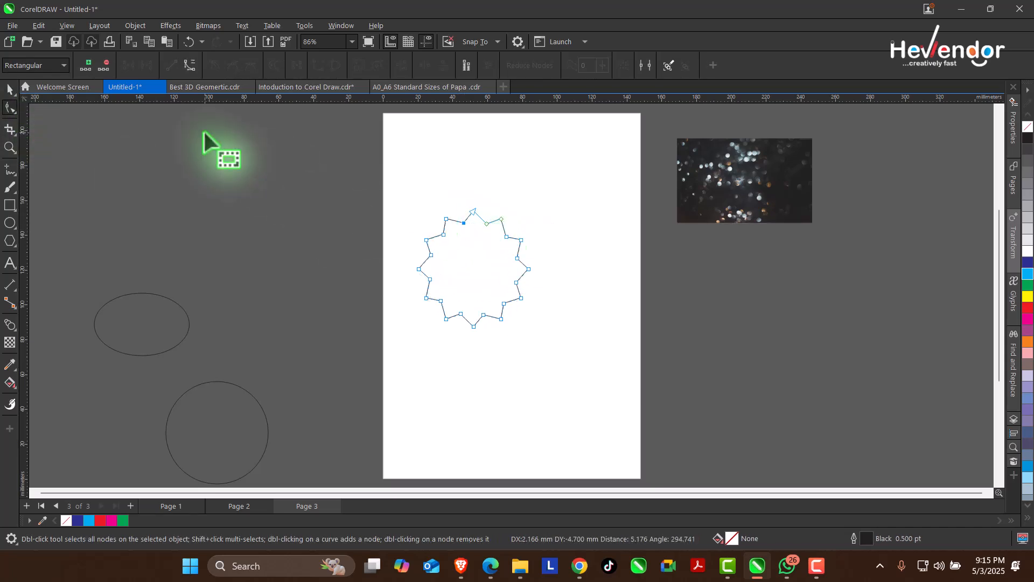
click(10, 89)
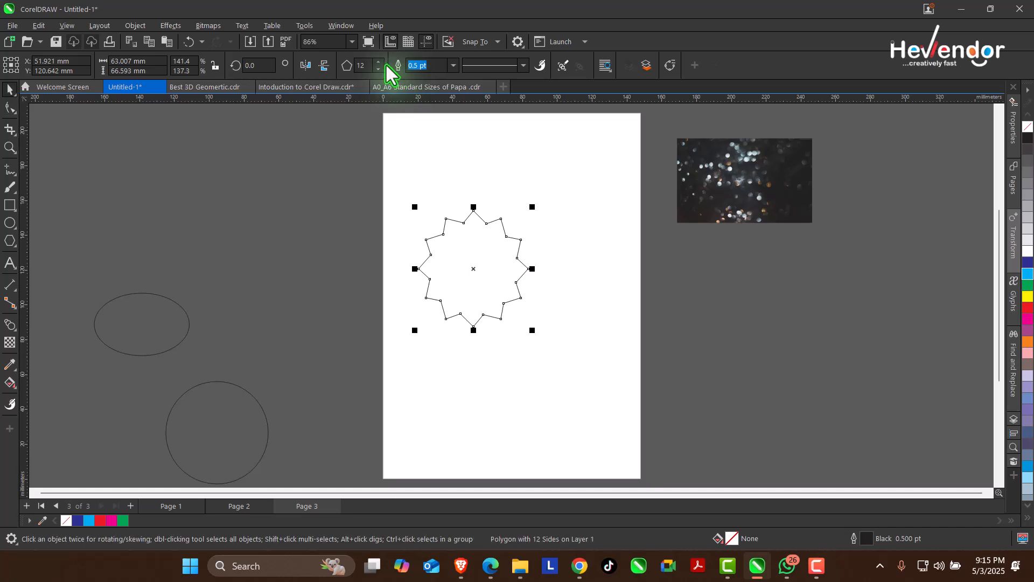
Step: Increase the starburst's number of points to 42
click(381, 62)
click(381, 61)
click(382, 60)
click(381, 60)
click(381, 61)
click(381, 61)
click(381, 61)
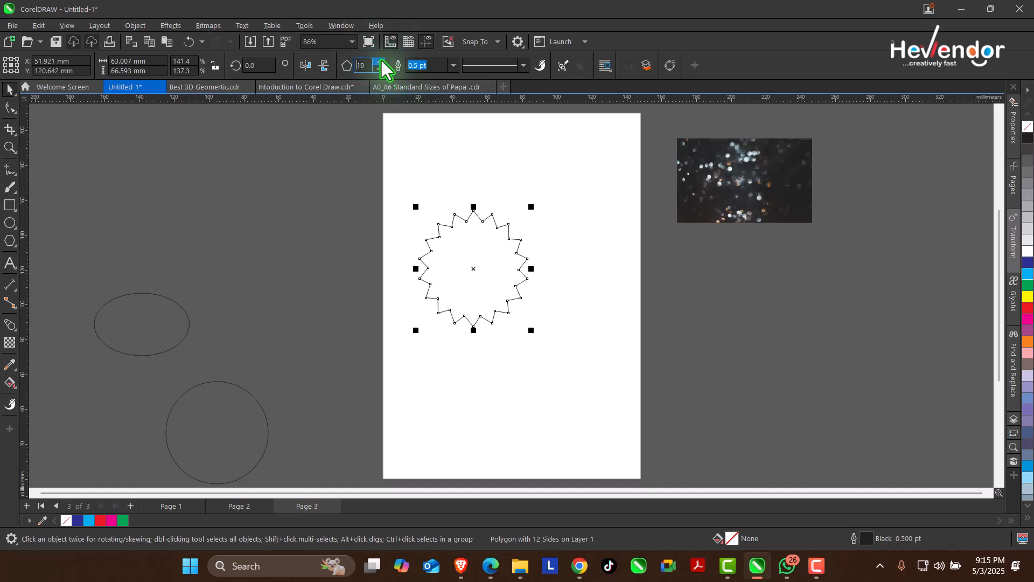
click(381, 60)
click(382, 61)
click(381, 61)
click(381, 61)
click(381, 61)
click(382, 61)
click(381, 61)
click(382, 60)
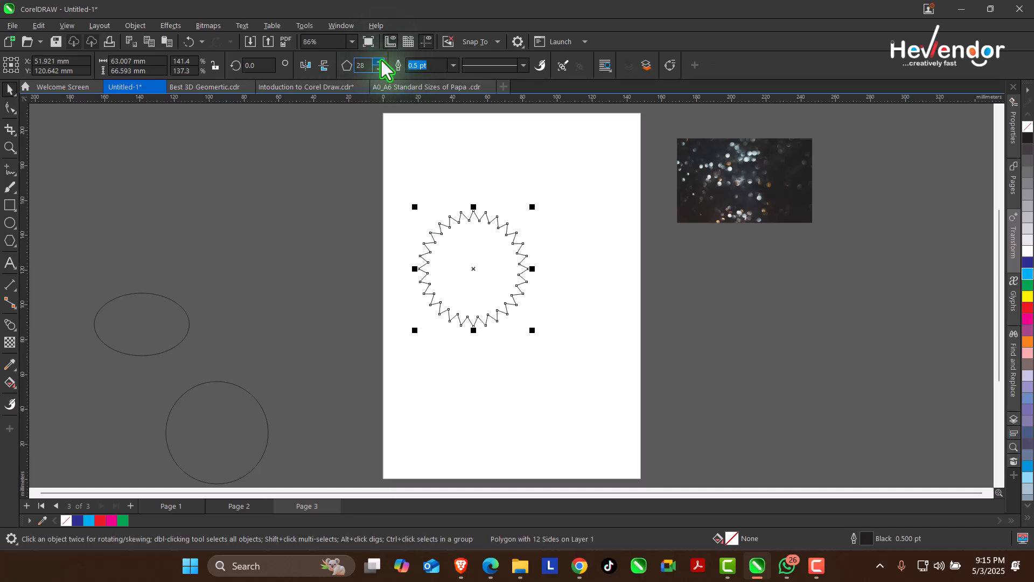
click(381, 61)
click(382, 61)
click(382, 61)
click(382, 61)
click(381, 61)
click(382, 61)
click(381, 61)
click(382, 61)
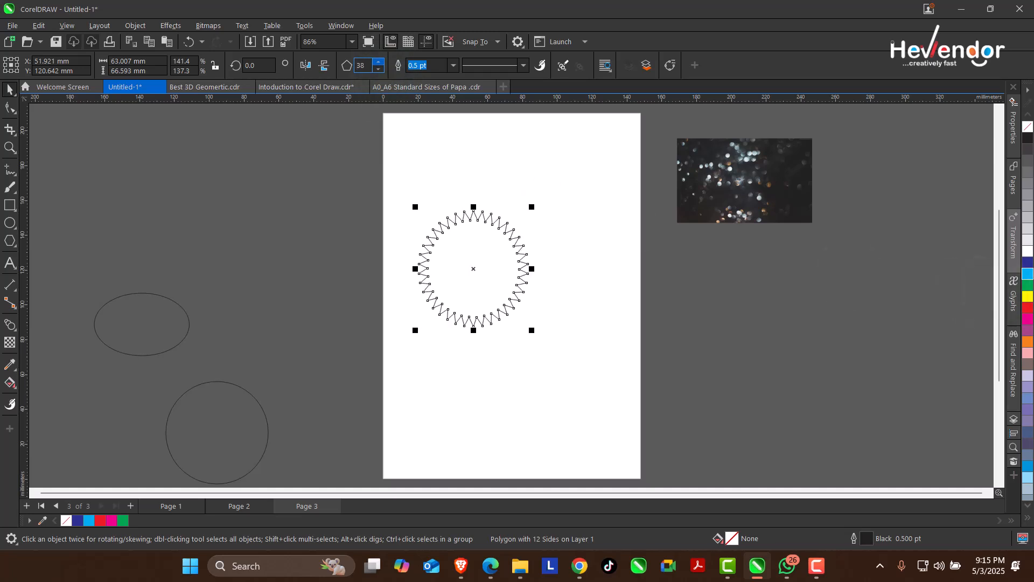
click(381, 60)
click(382, 60)
click(381, 61)
click(381, 61)
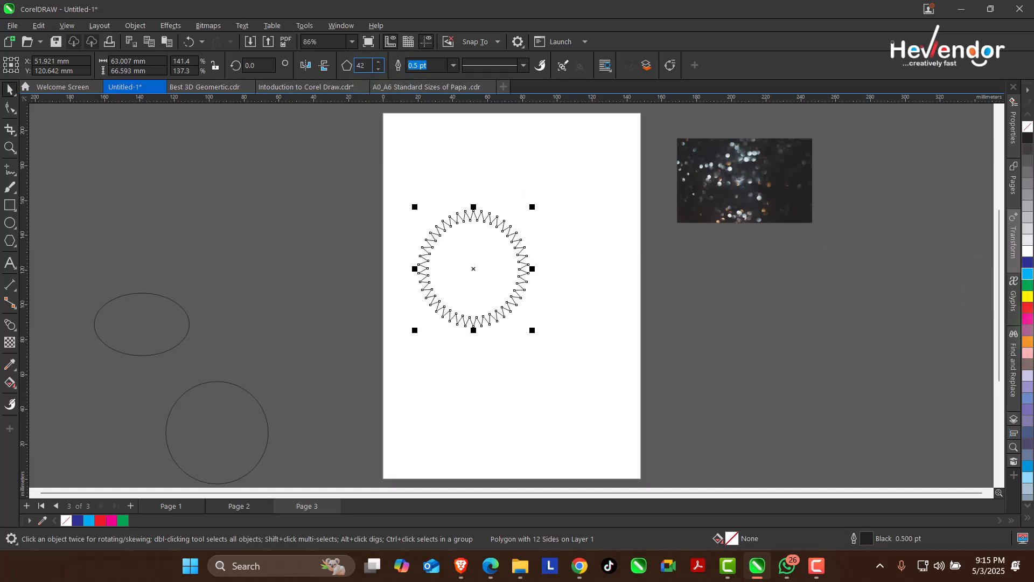
Step: Fill the starburst with red, remove its outline, move it to the page's upper-left corner and reduce its height to about 60 mm
click(1028, 308)
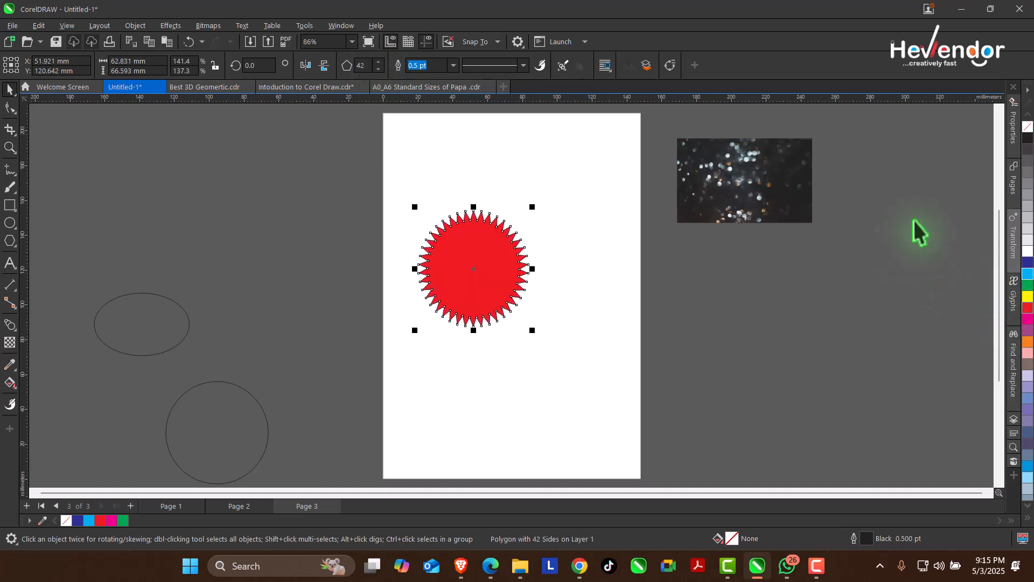
right_click(1027, 129)
drag(477, 255, 453, 179)
drag(452, 249, 454, 240)
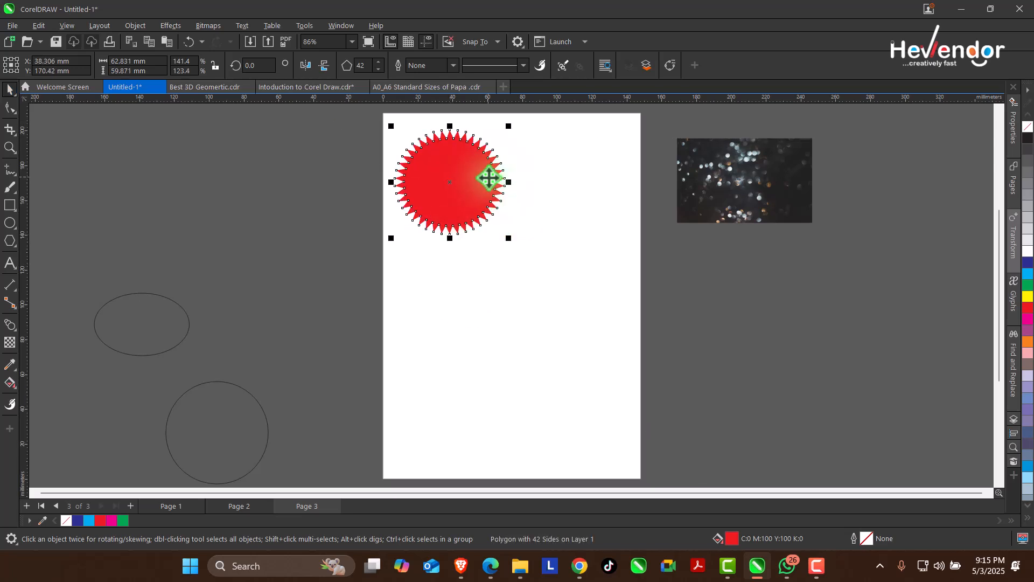
Step: Enlarge the red starburst to about 101 x 96 mm without an outline and place it in the page's upper half
drag(474, 178, 503, 264)
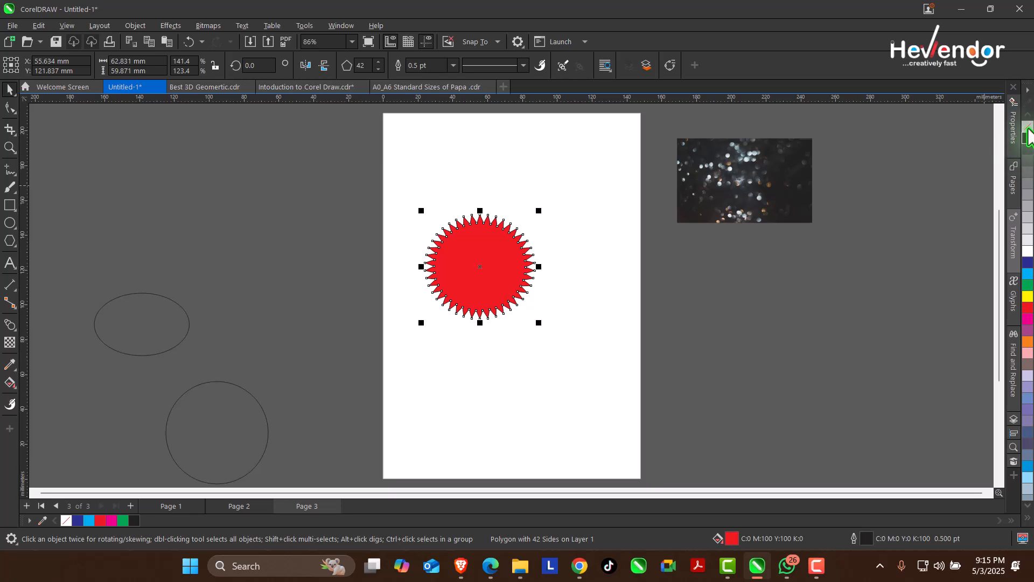
right_click(1028, 129)
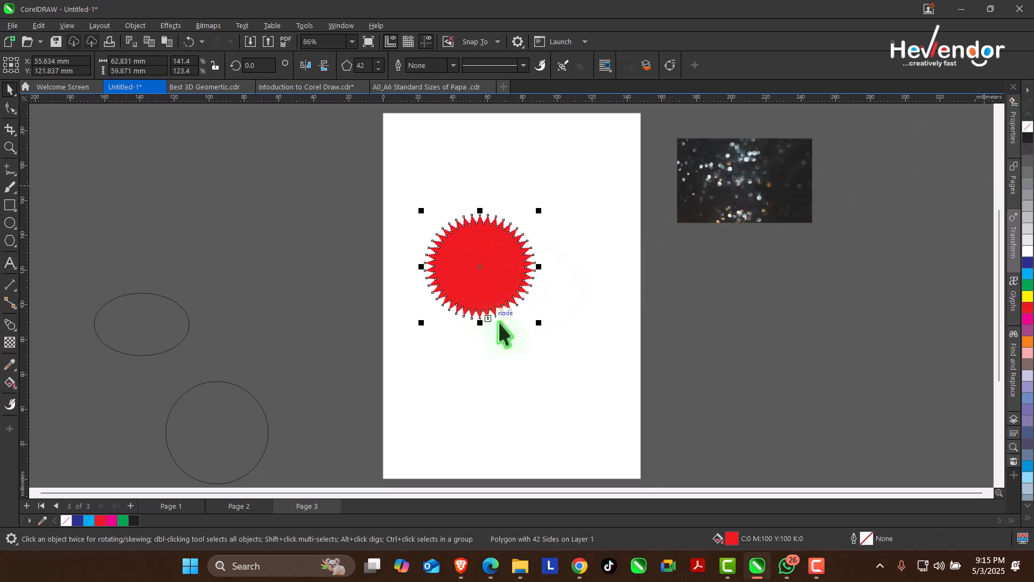
drag(538, 323, 604, 385)
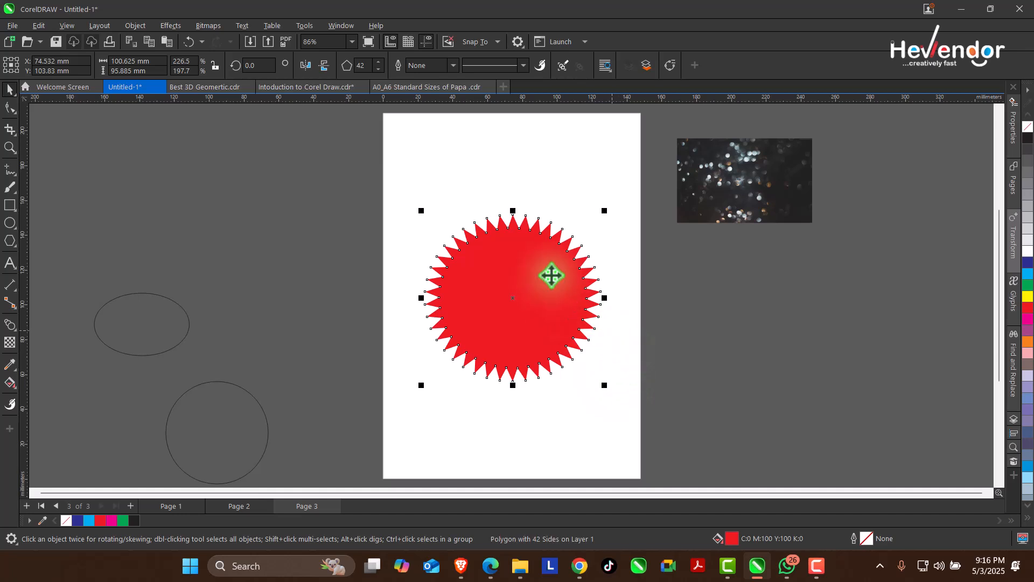
drag(538, 324, 546, 249)
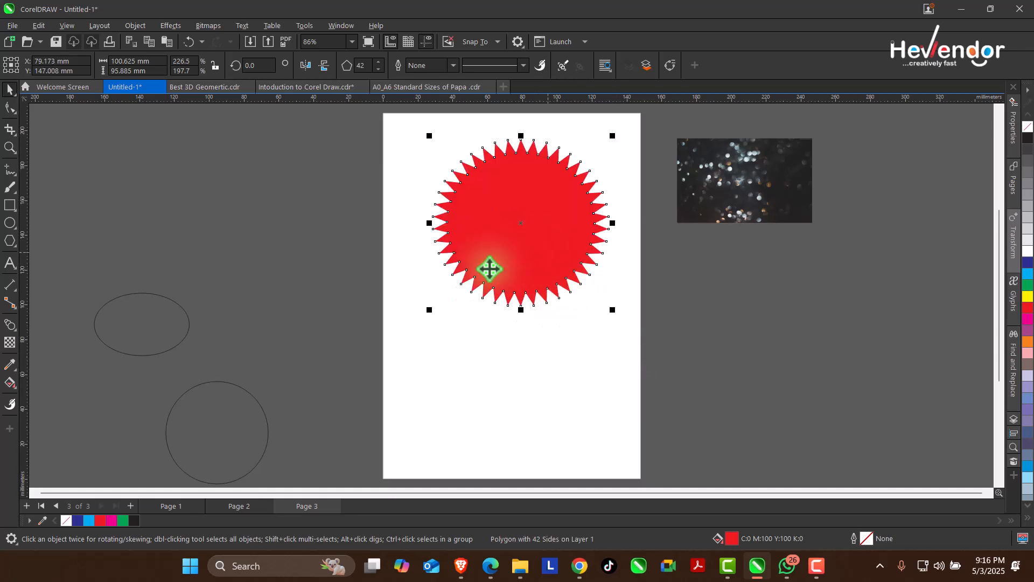
Step: Move the red starburst off the page into the empty area above the ellipse and circle
click(13, 243)
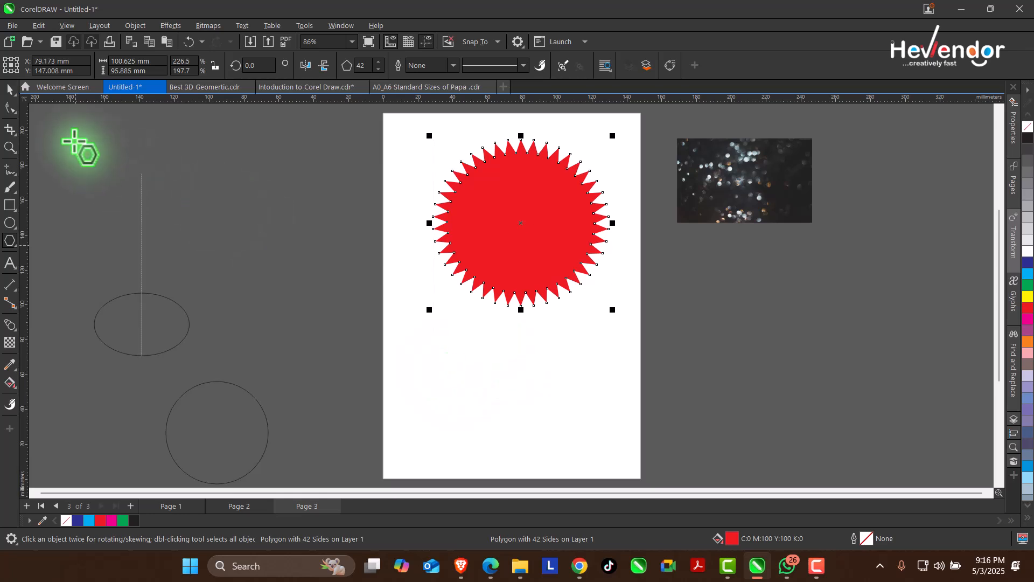
click(10, 89)
drag(520, 228, 268, 221)
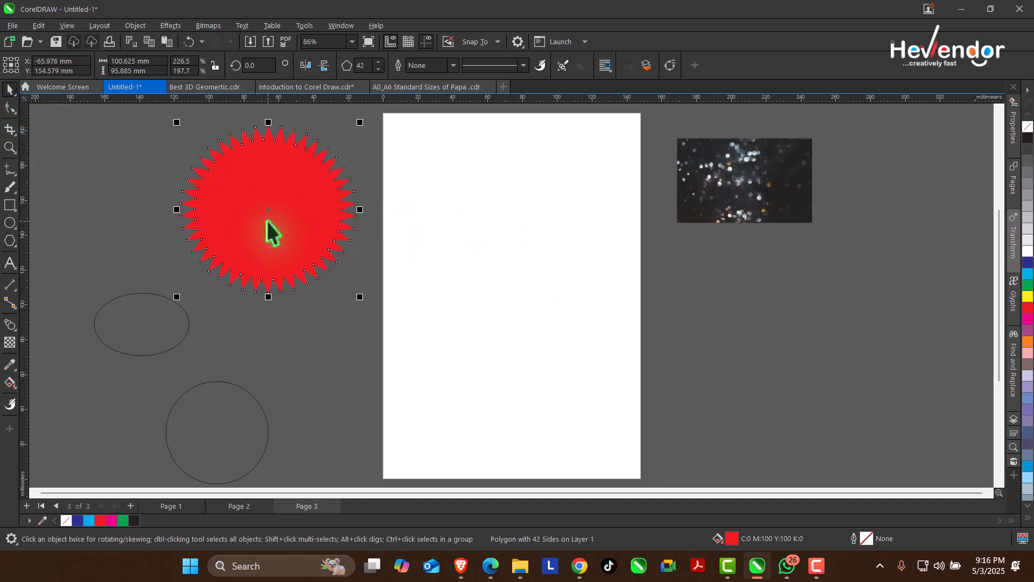
Step: Add the artistic text "Hevlendor Designs" in 24 pt Arial near the middle of the page
click(16, 265)
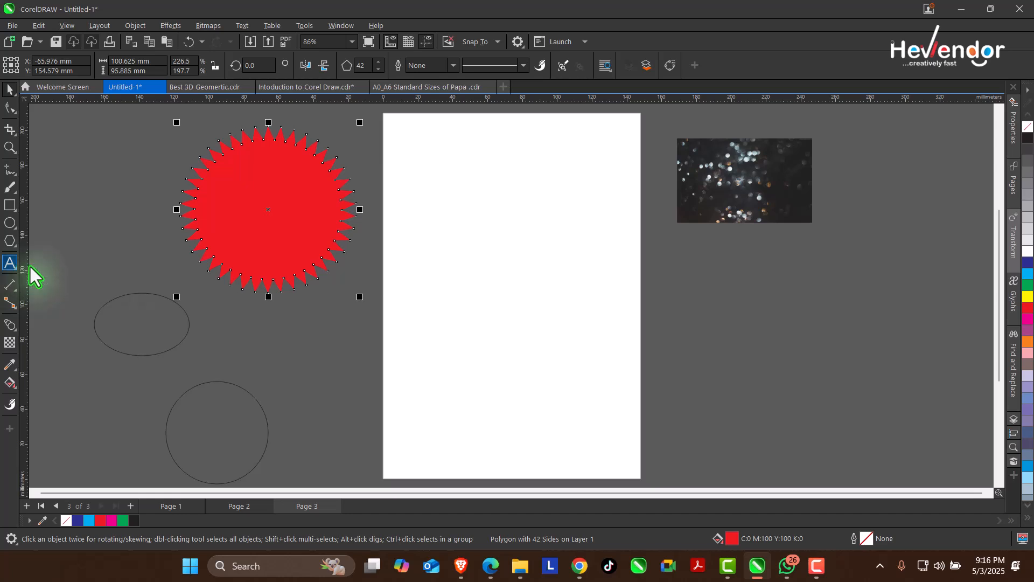
click(422, 209)
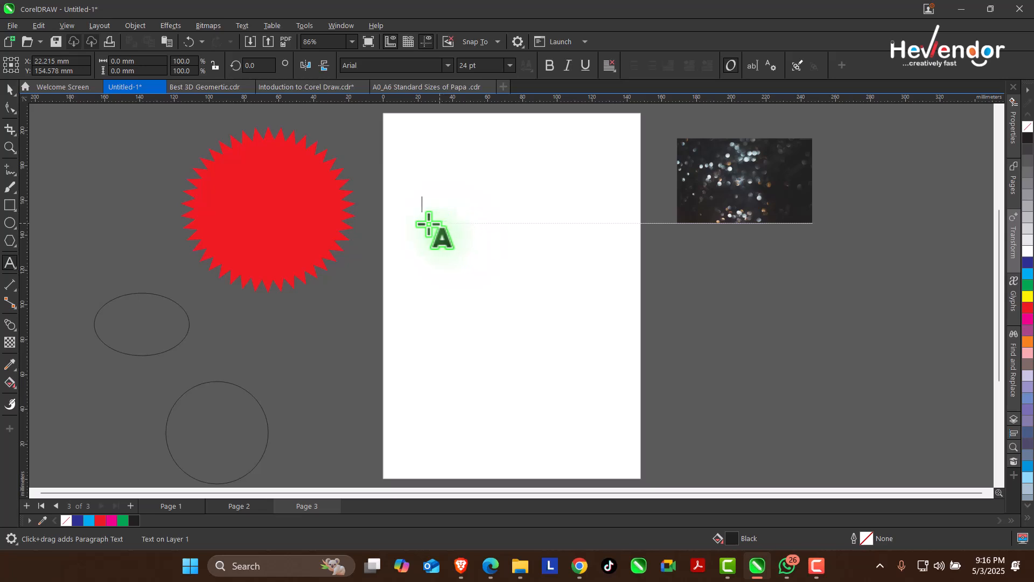
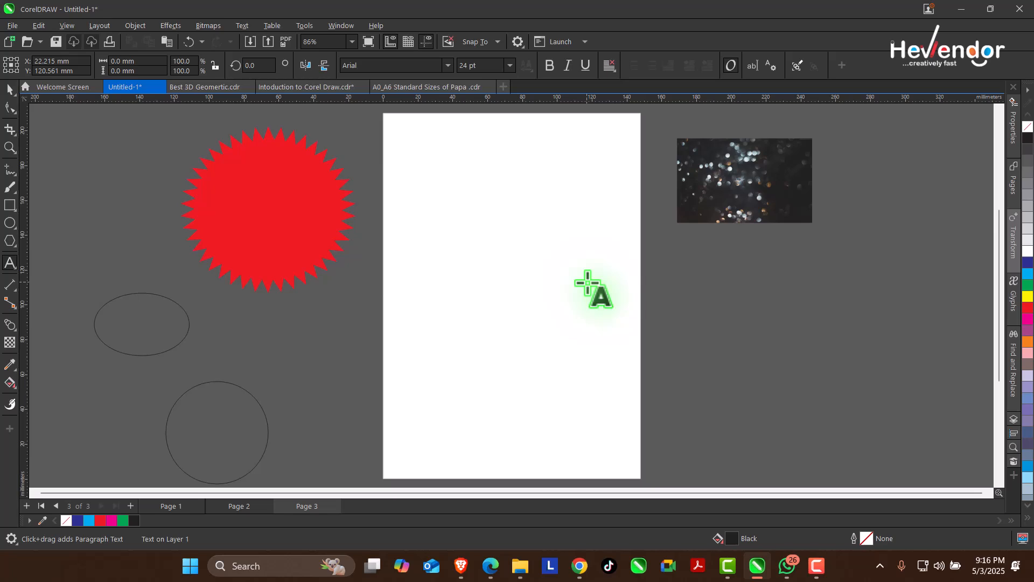
key(Caps_Lock)
text(Ev)
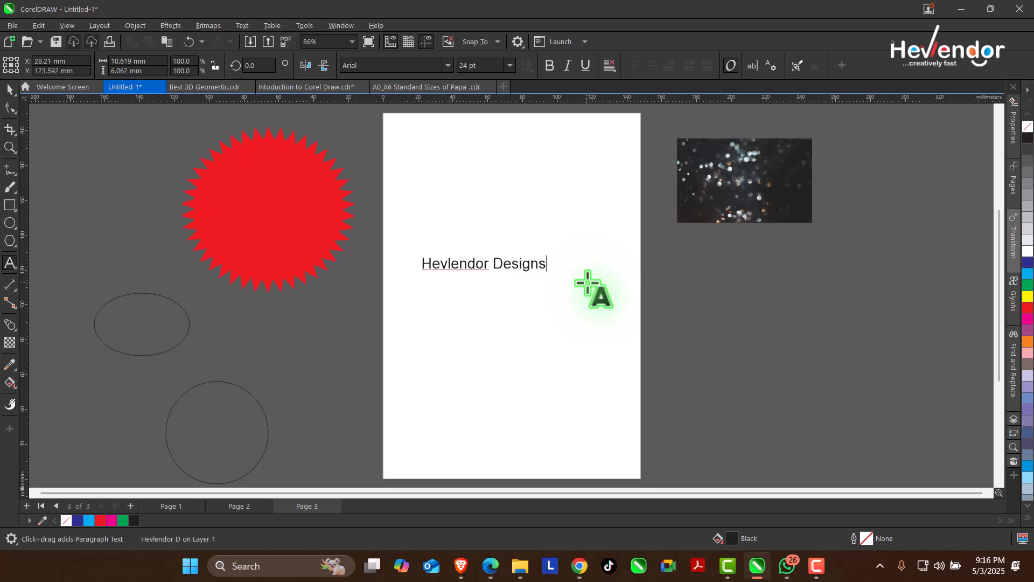
Step: Enlarge the "Hevlendor Designs" text proportionally to about 117 x 13 mm, a font size of about 39.9 pt
click(9, 89)
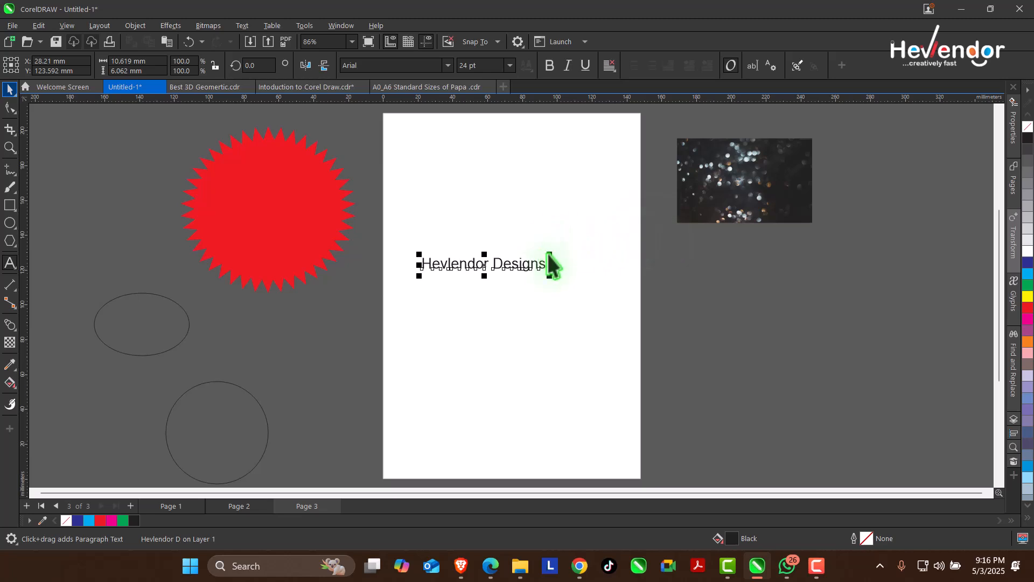
drag(549, 253, 595, 215)
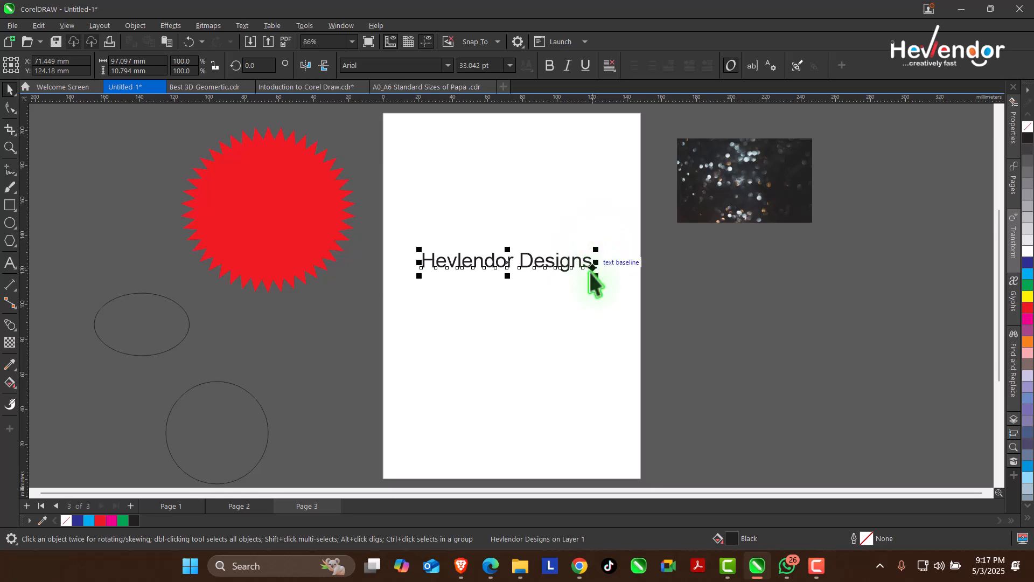
drag(596, 248, 630, 204)
Step: Try moving the text near the page's upper edge and stretching it to about 162 mm wide and 36 mm high
drag(521, 259, 501, 172)
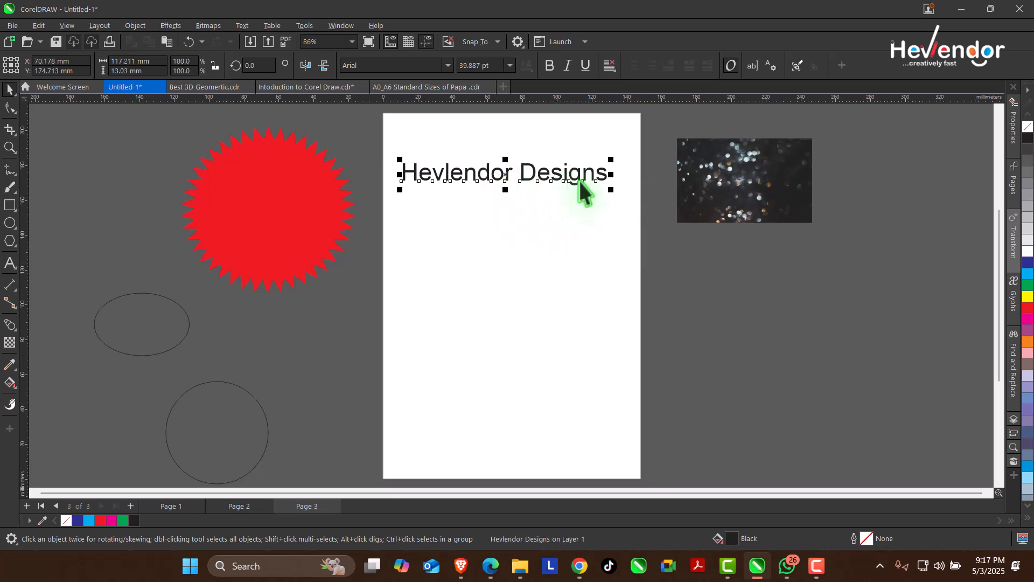
drag(613, 174, 690, 174)
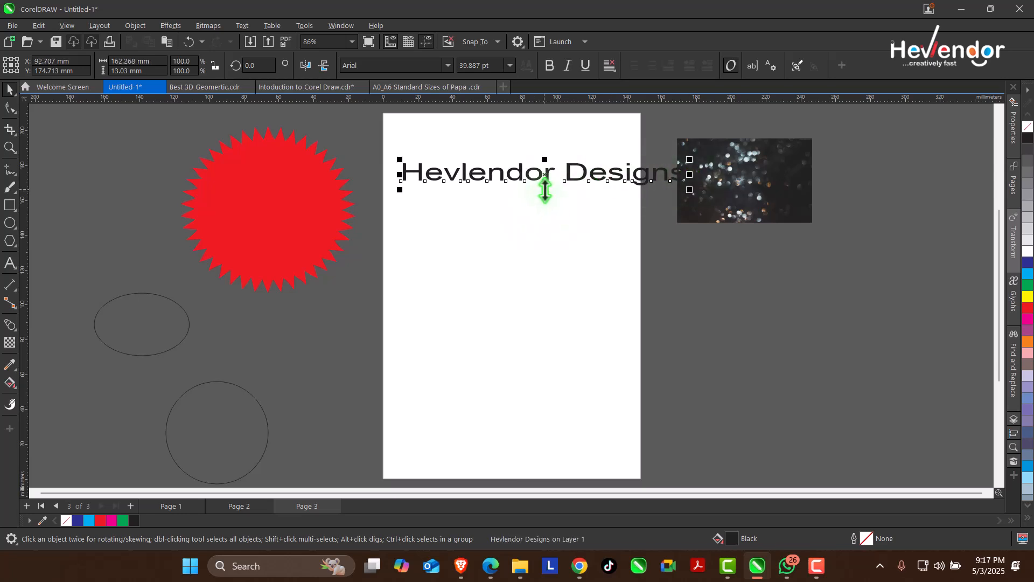
drag(544, 189, 544, 230)
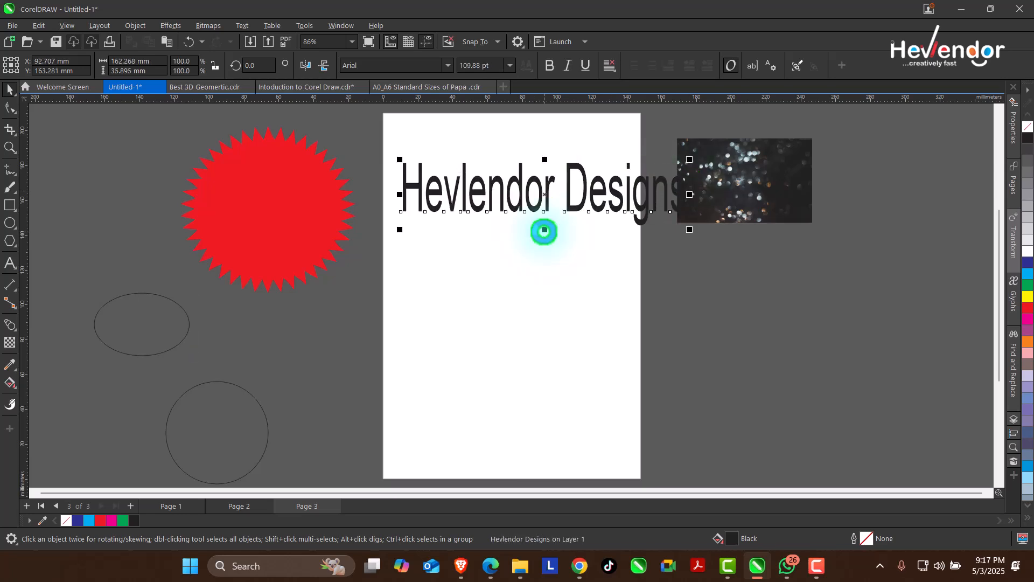
key(ctrl+z)
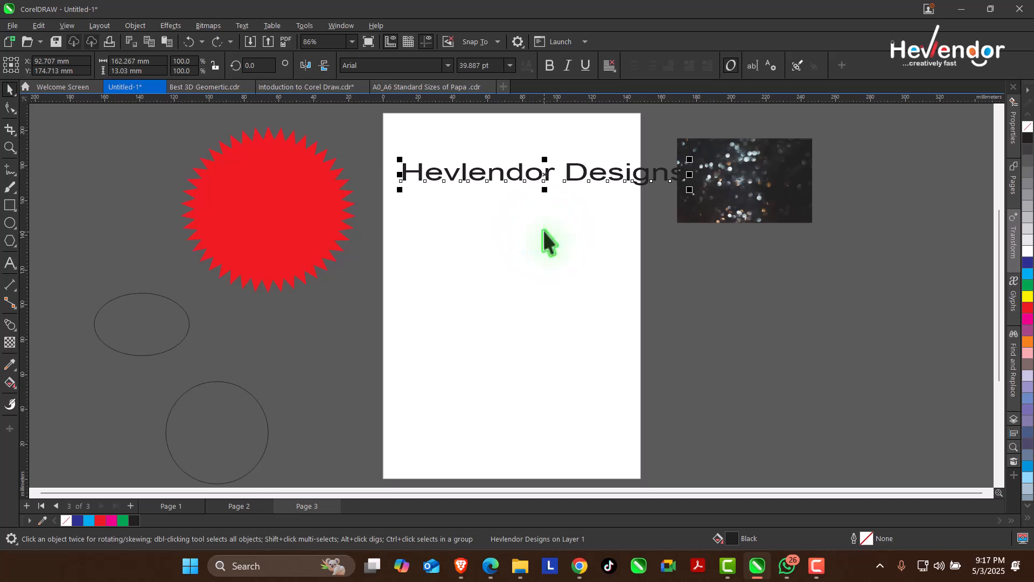
key(ctrl+z)
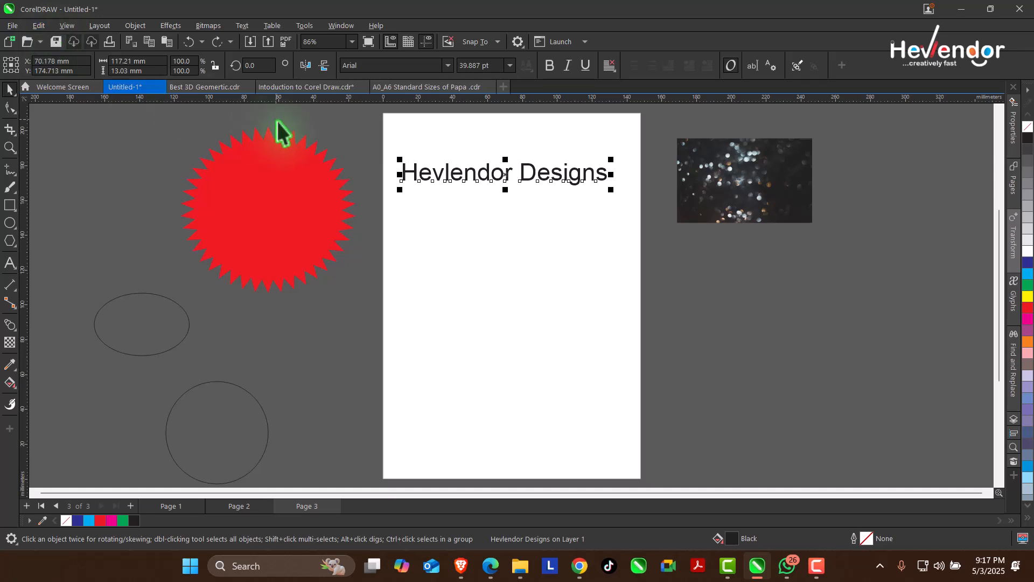
key(ctrl+z)
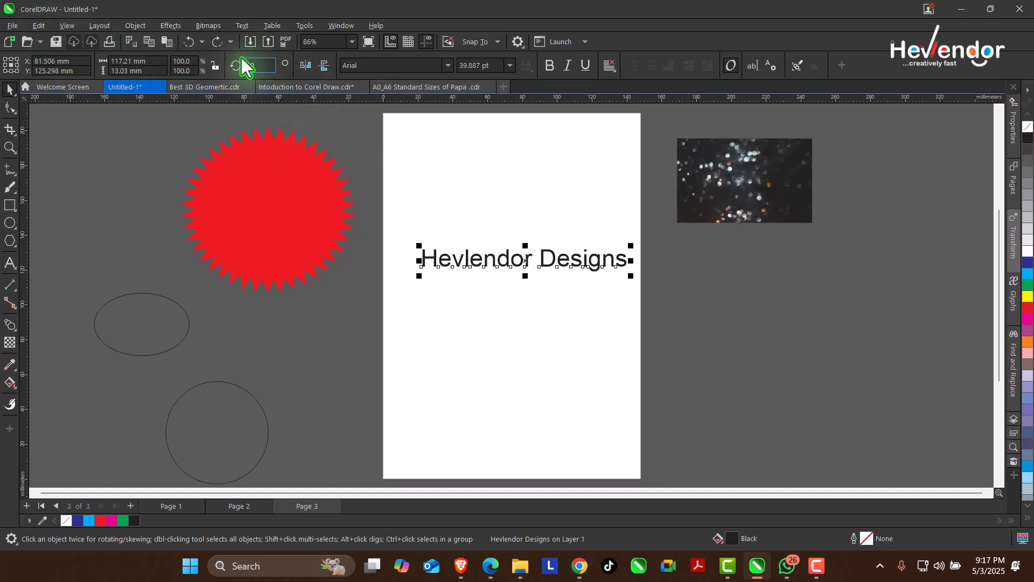
Step: Undo the text's proportional enlargements and redo them
click(188, 42)
click(193, 43)
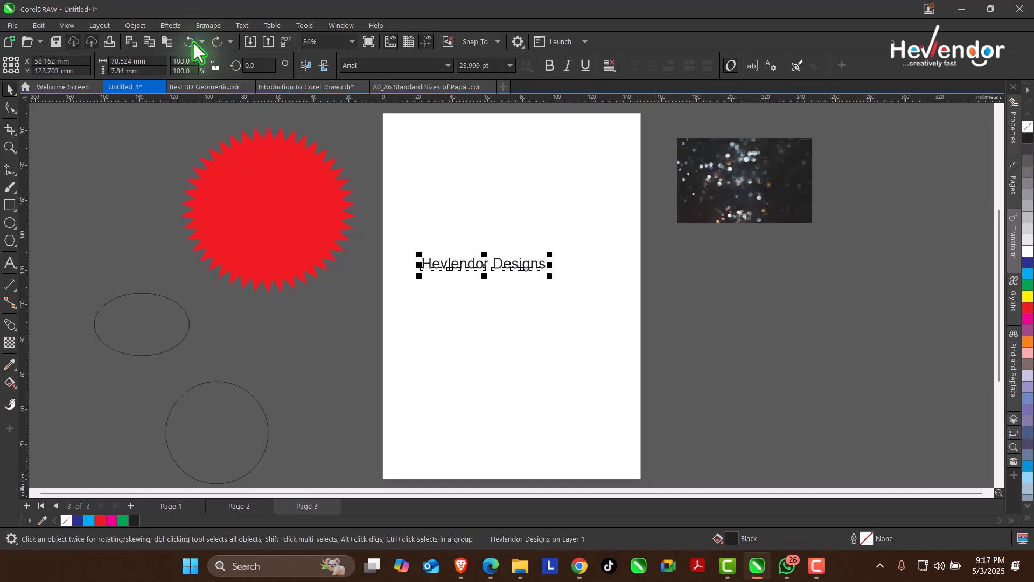
click(195, 43)
click(214, 41)
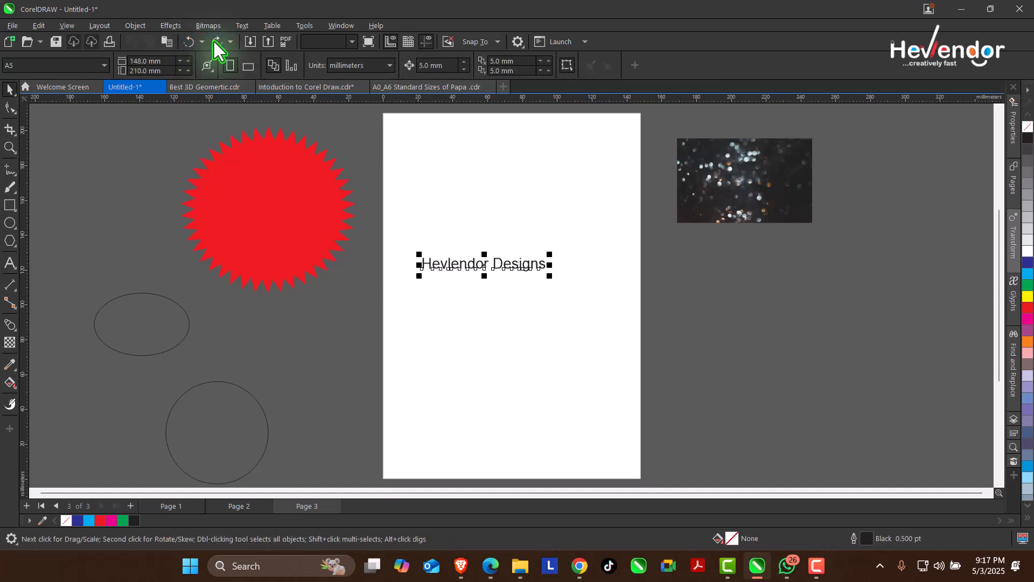
click(215, 41)
click(214, 41)
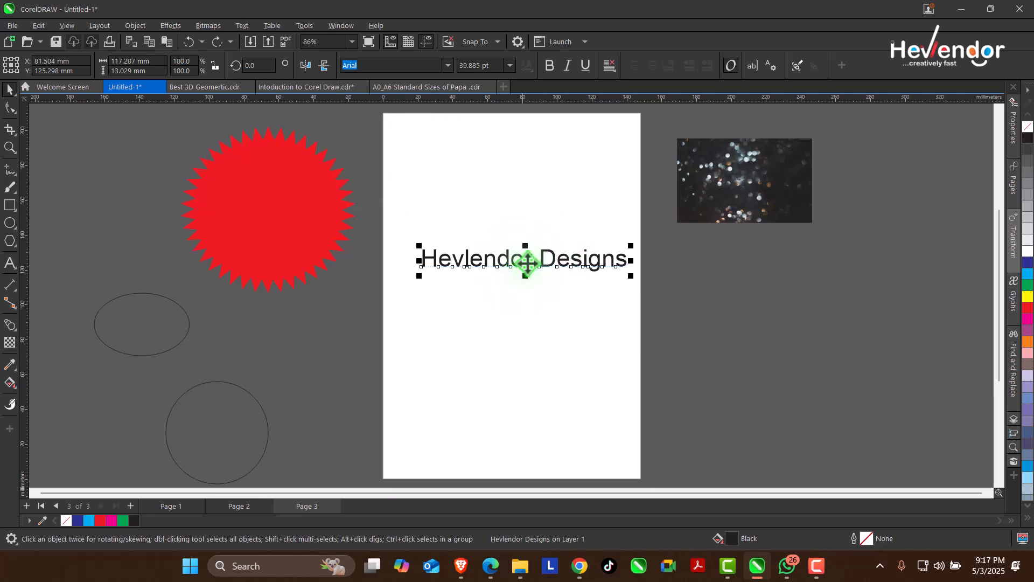
Step: Move the "Hevlendor Designs" text up to about 161 mm in Y and change its font to Arial MT Black
drag(527, 266, 527, 204)
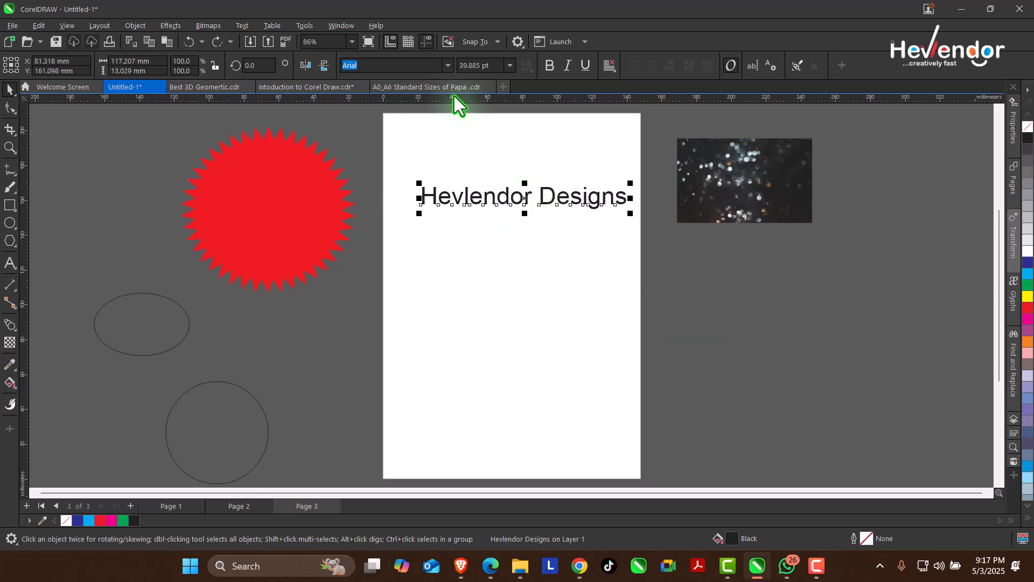
click(448, 66)
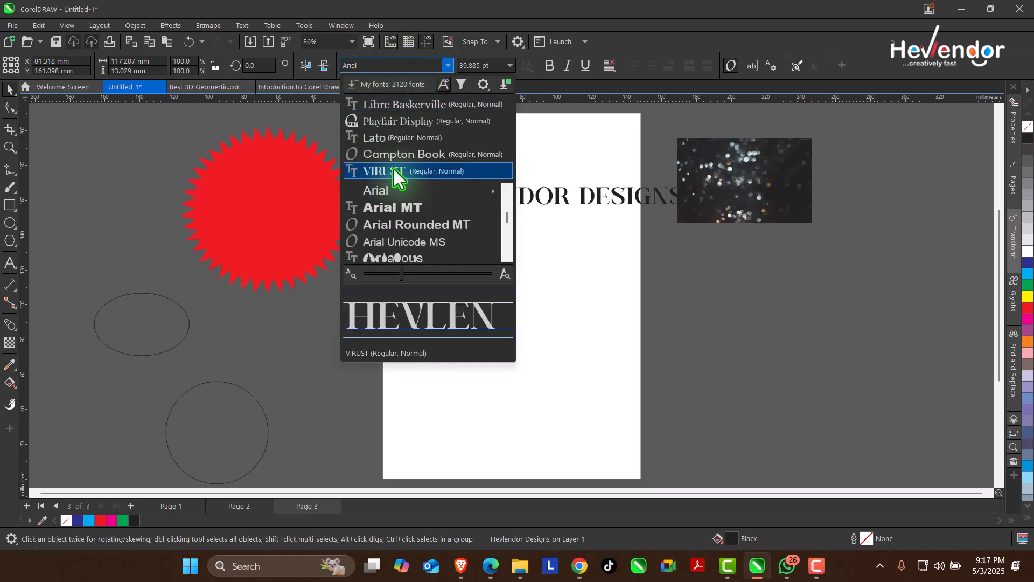
click(404, 212)
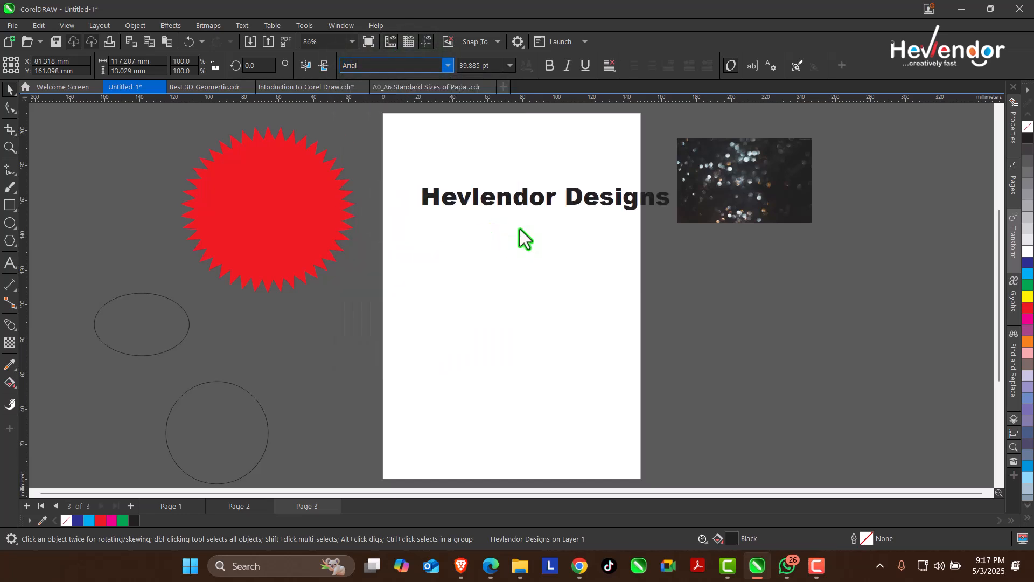
Step: Split the text onto two lines by inserting a line break before "Designs"
click(573, 201)
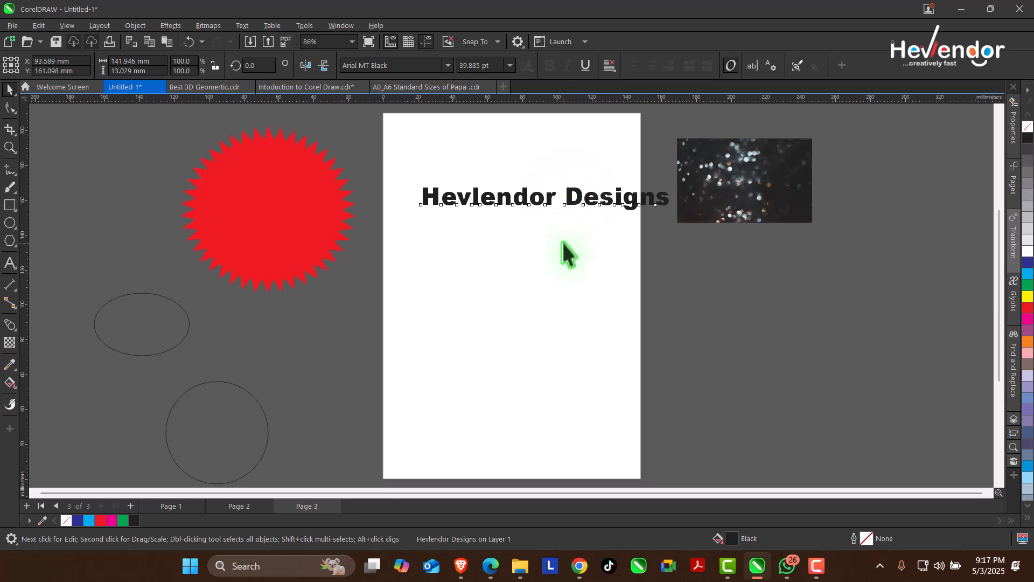
click(571, 203)
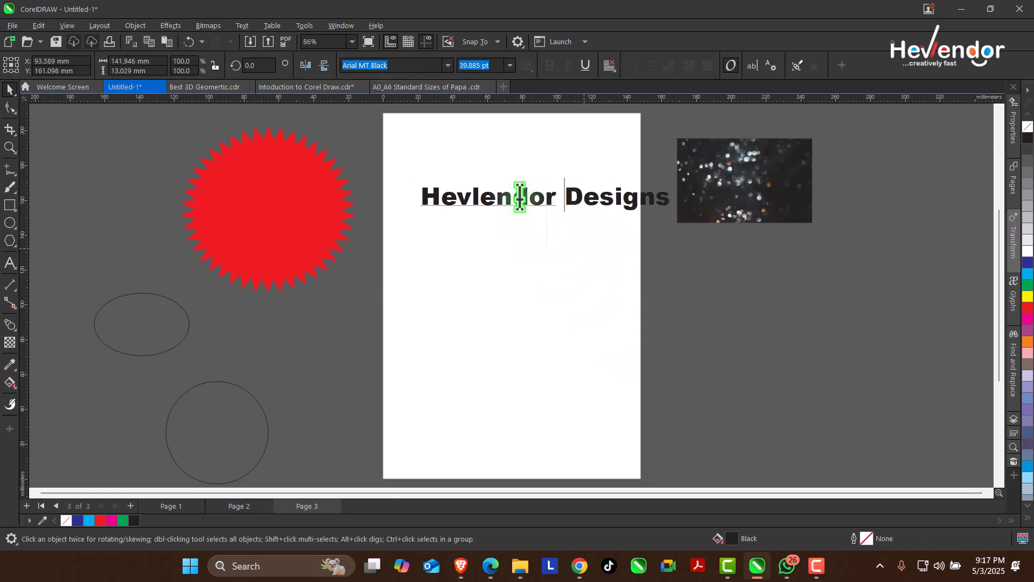
click(10, 88)
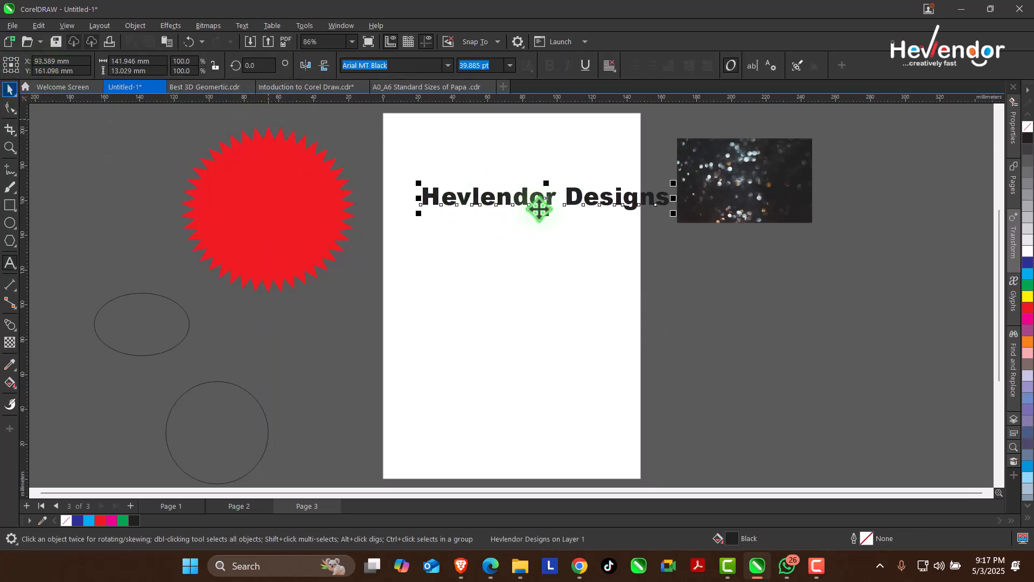
click(565, 204)
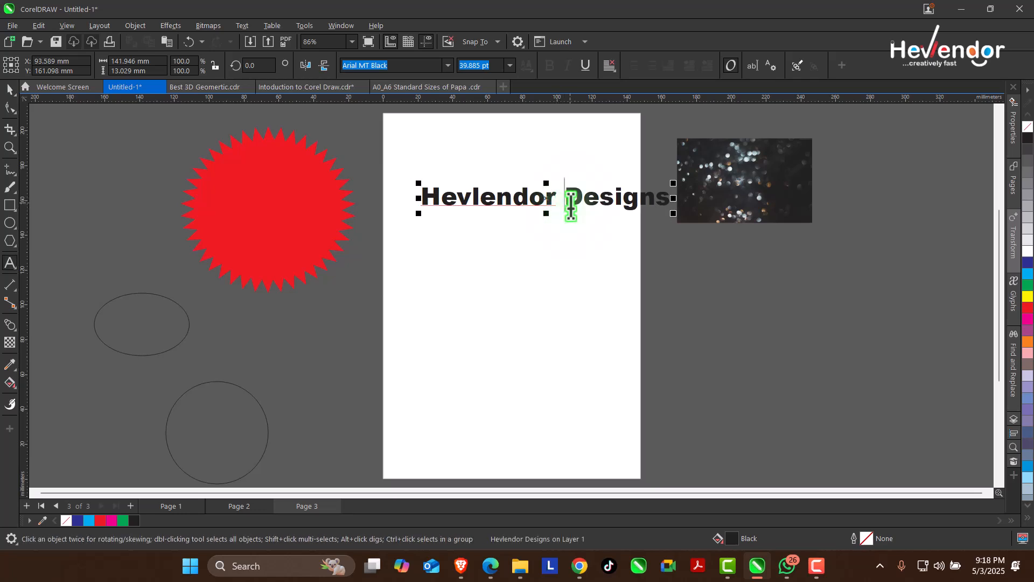
key(Return)
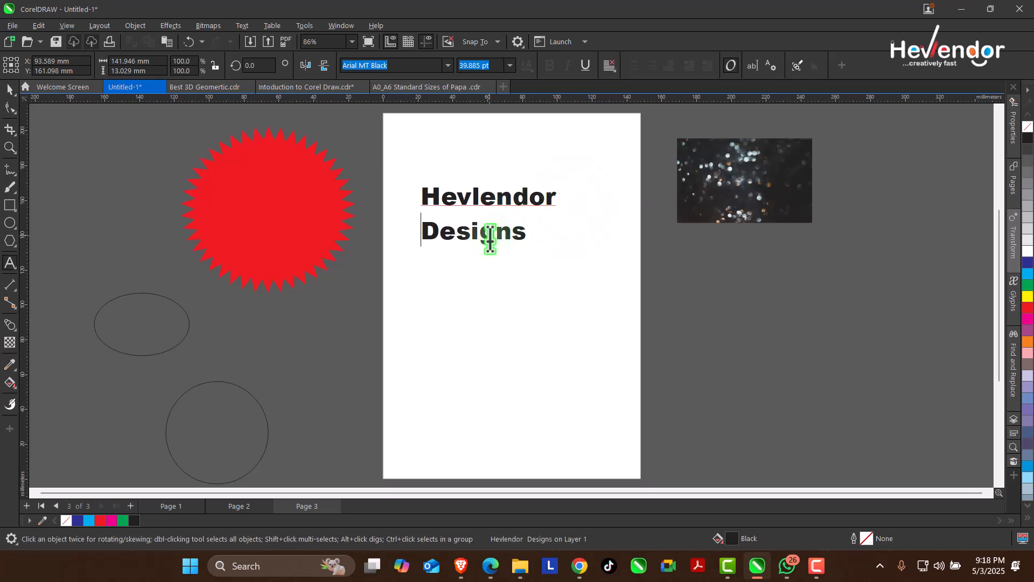
key(ctrl+space)
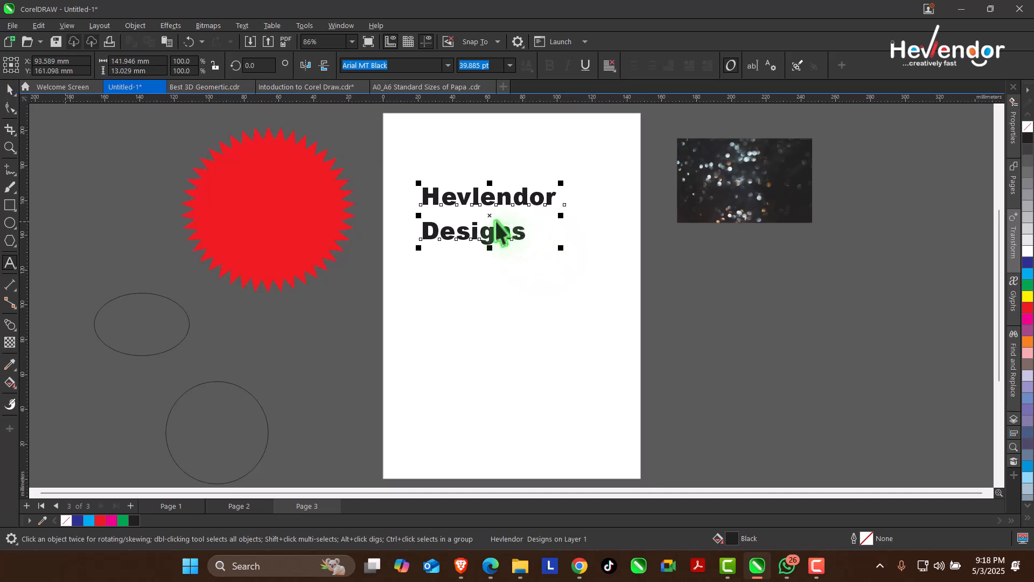
Step: Break the two-line text apart into separate lines and place "Hevlendor" closely above "Designs", with "Designs" offset to the right
click(139, 27)
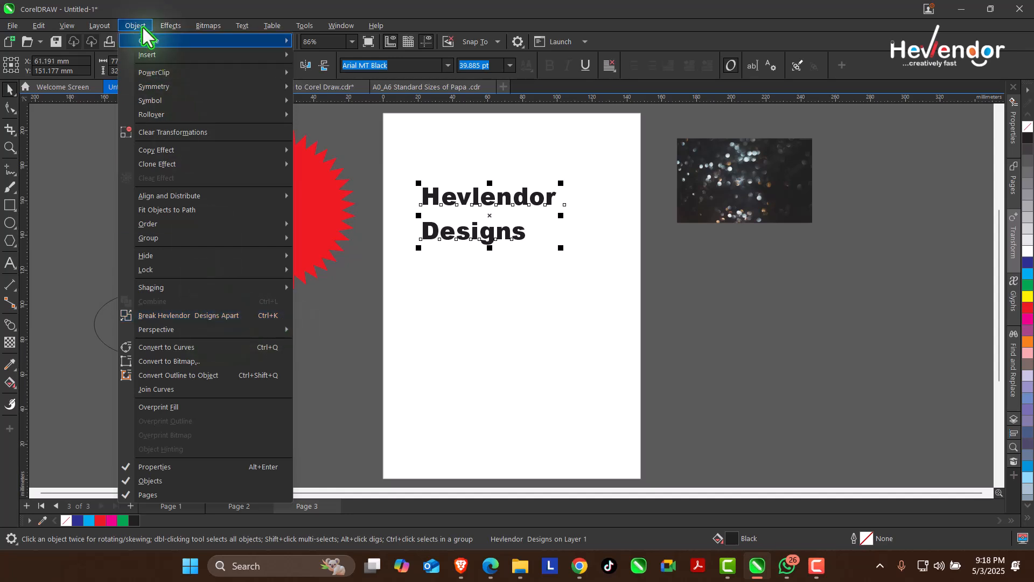
click(219, 317)
drag(489, 238, 543, 255)
drag(506, 203, 506, 247)
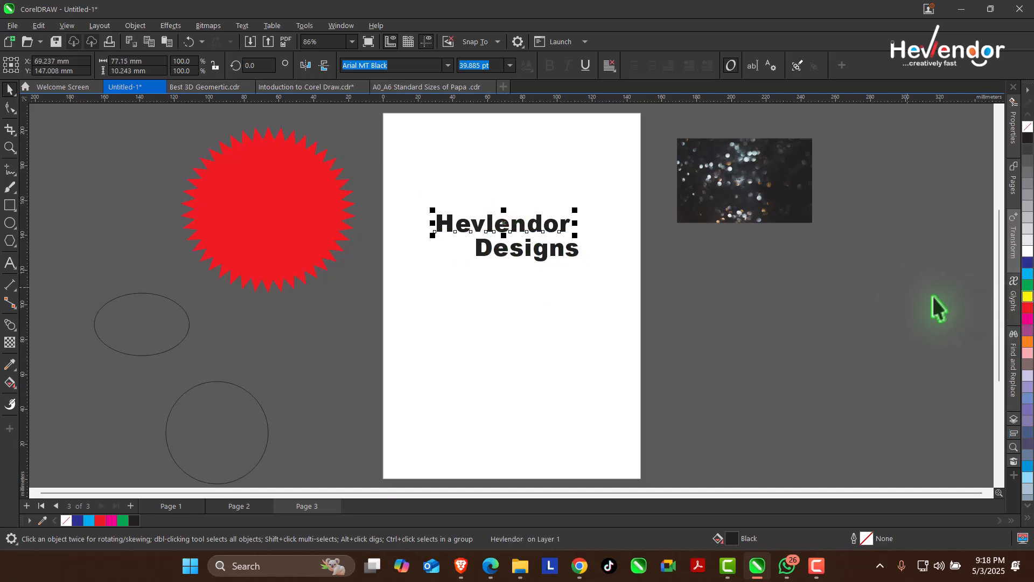
Step: Fill the word "Hevlendor" with red and enlarge it proportionally so it extends past the right end of "Designs"
click(1028, 308)
click(541, 250)
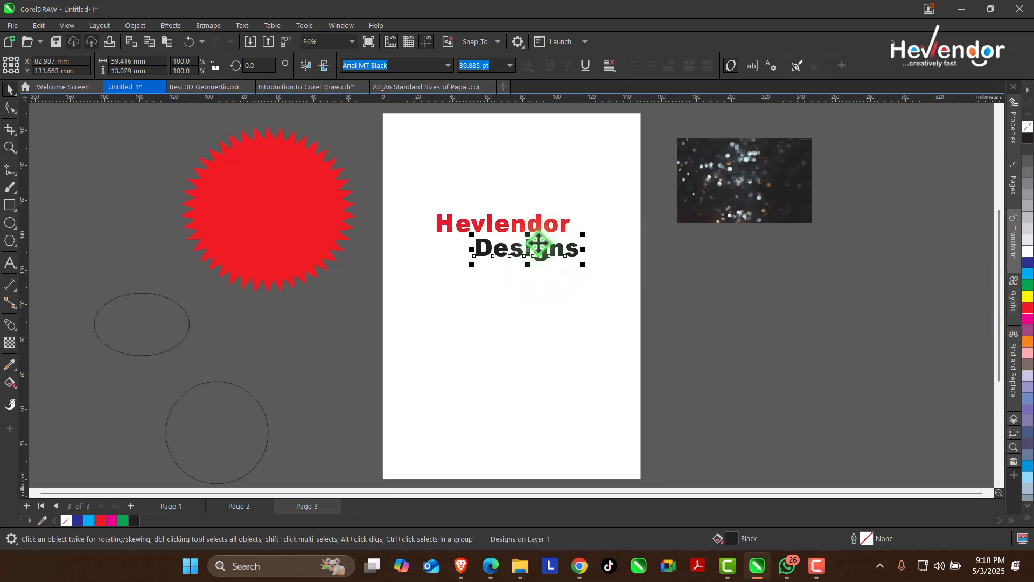
click(550, 224)
drag(575, 205, 618, 189)
Step: Enlarge the word "Designs" to about 52 pt and move it left-aligned beneath "Hevlendor"
click(572, 257)
drag(581, 261, 614, 271)
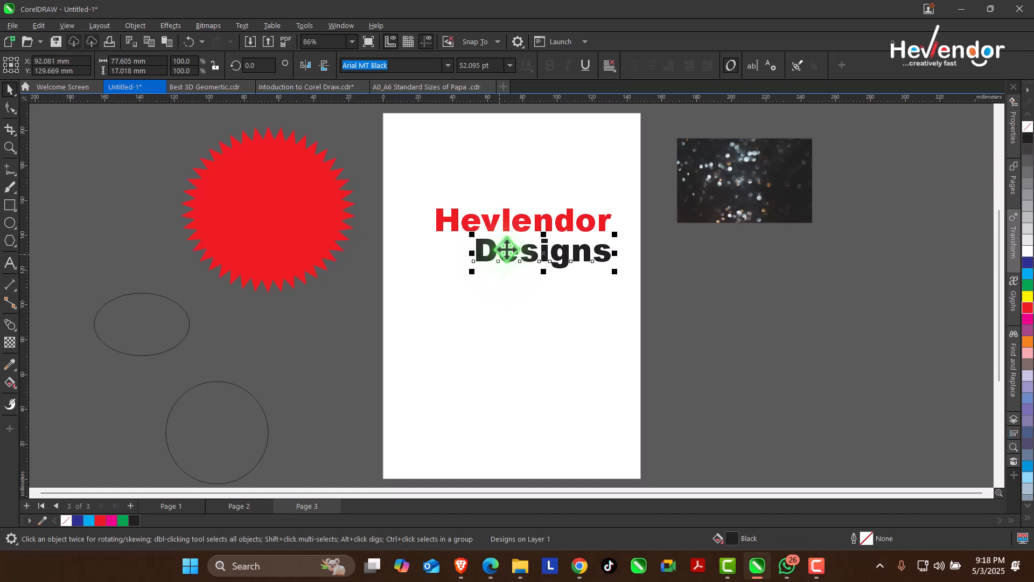
mouse_move(474, 253)
mouse_down()
mouse_move(491, 248)
mouse_move(482, 270)
mouse_up()
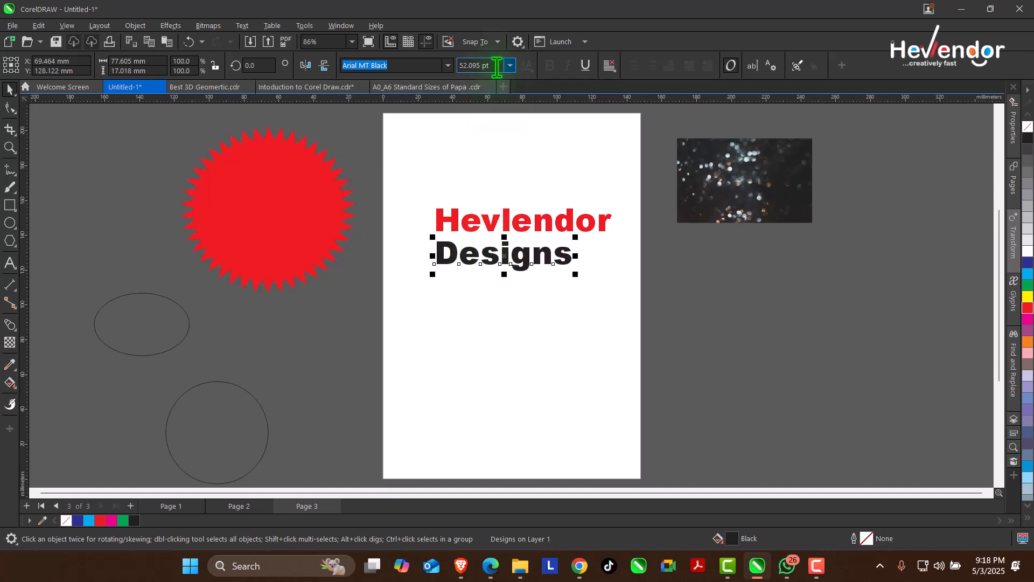
Step: Set the word "Designs" to 10 pt and scale it back up proportionally to about 82 x 18 mm, roughly 55.3 pt
drag(496, 67, 454, 76)
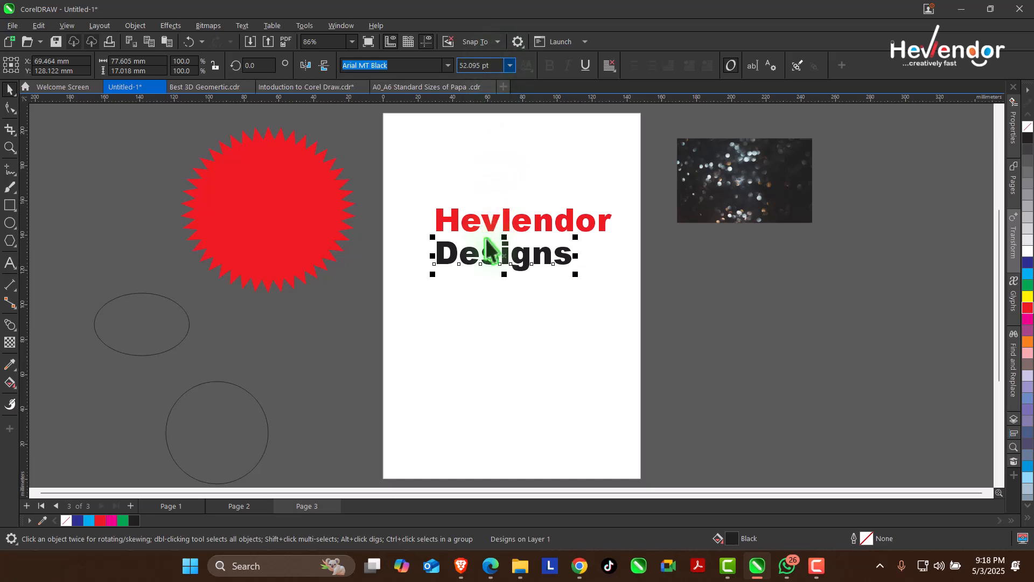
drag(497, 66, 452, 67)
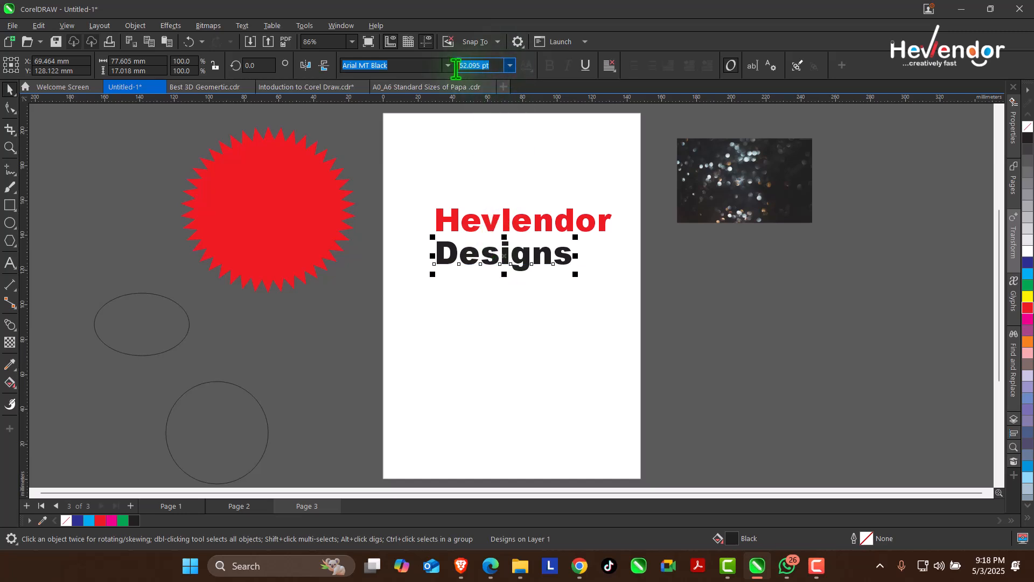
text(10)
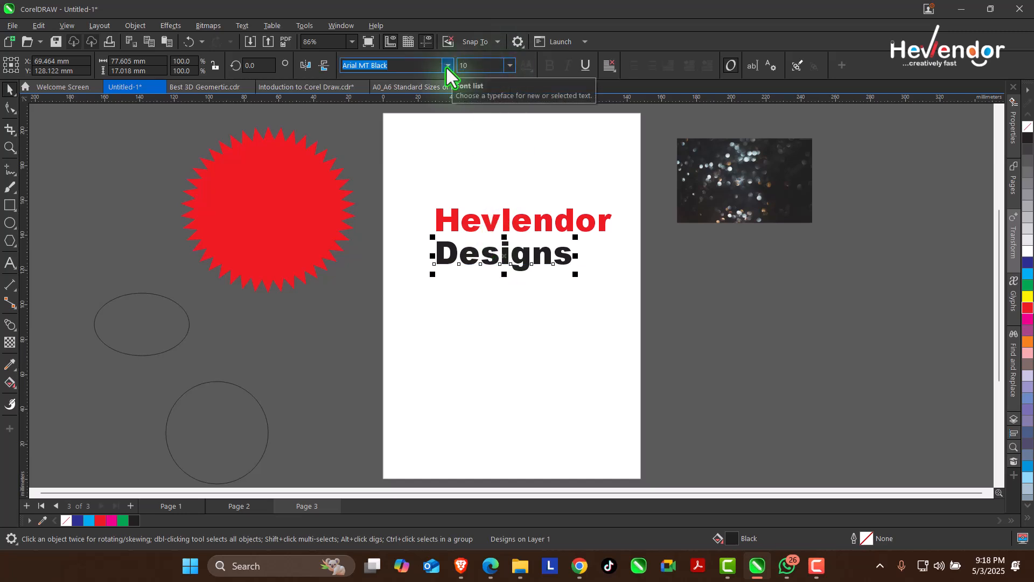
key(Return)
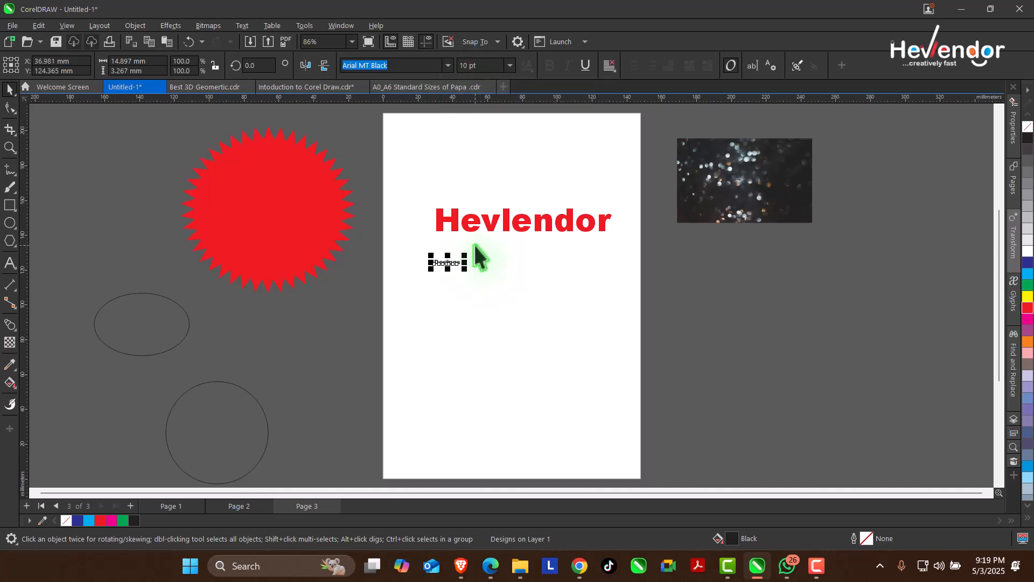
drag(464, 255, 572, 199)
Step: Try stretching "Designs" horizontally to about 115 mm wide and vertically to about 33 mm high
drag(574, 266, 628, 271)
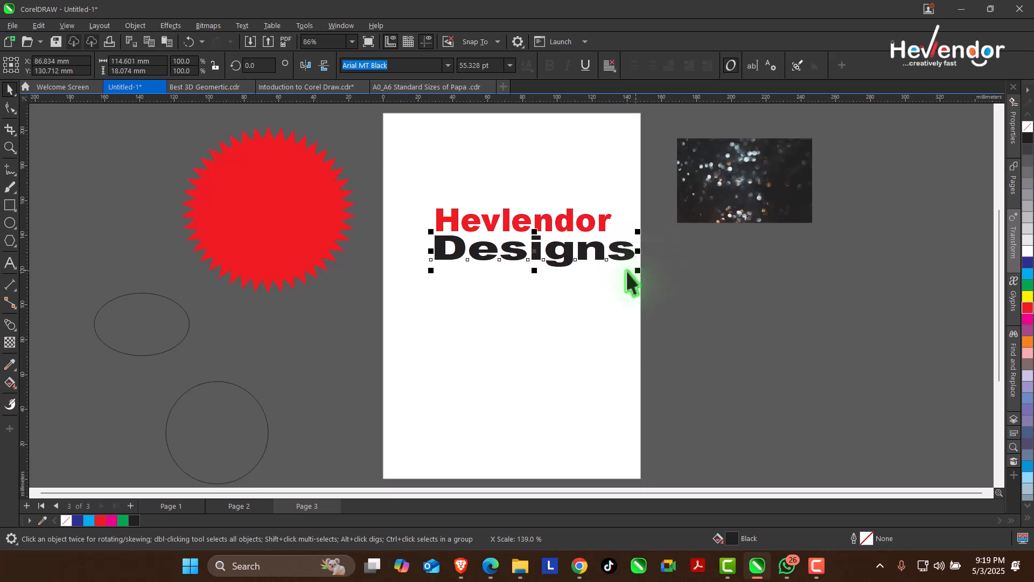
key(ctrl+z)
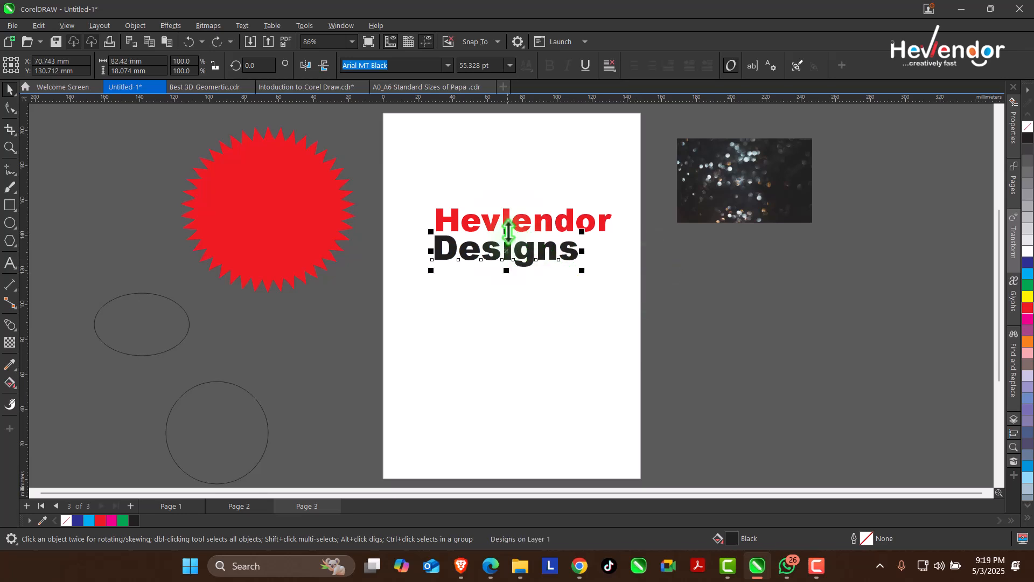
drag(504, 231, 503, 206)
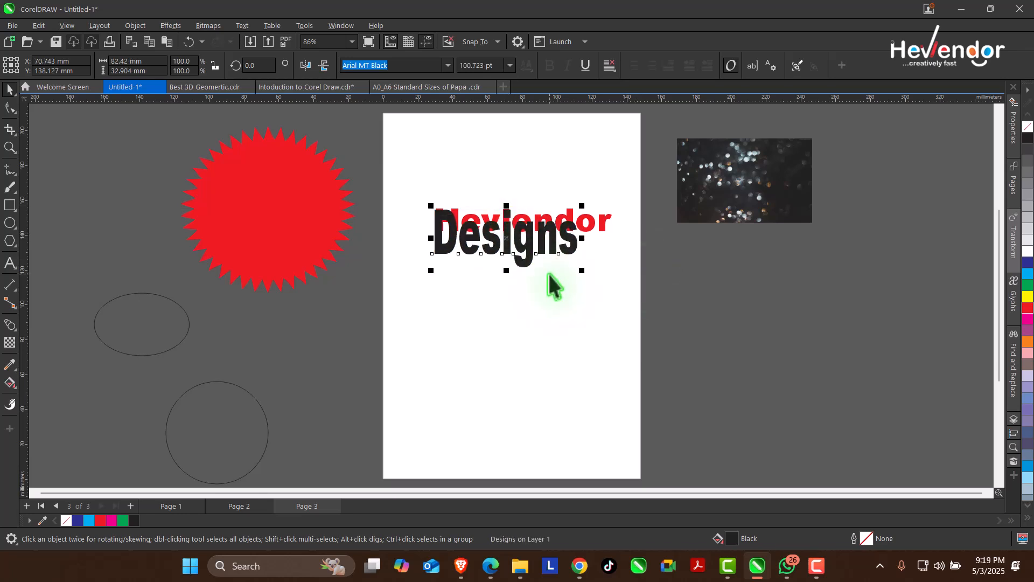
key(ctrl+z)
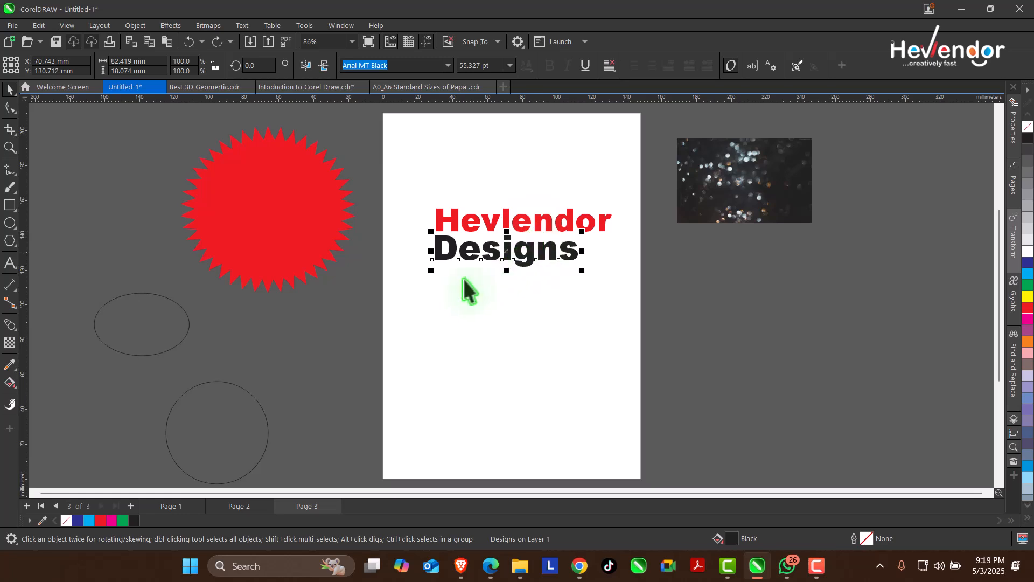
Step: Add a drop shadow to "Designs" offset about 1.5 mm horizontally and -1.7 mm vertically, and give the word a white hairline outline
click(16, 331)
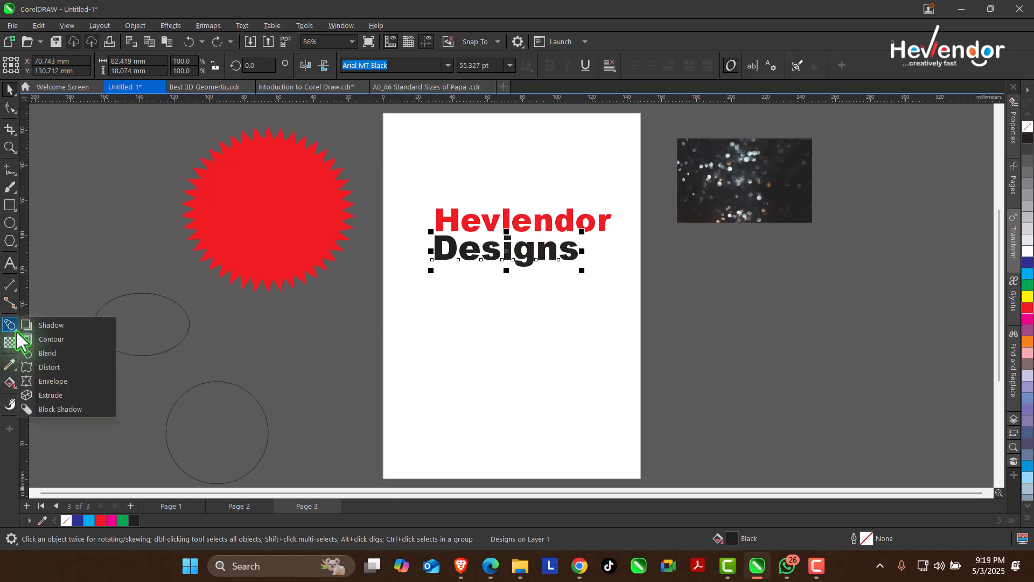
click(58, 327)
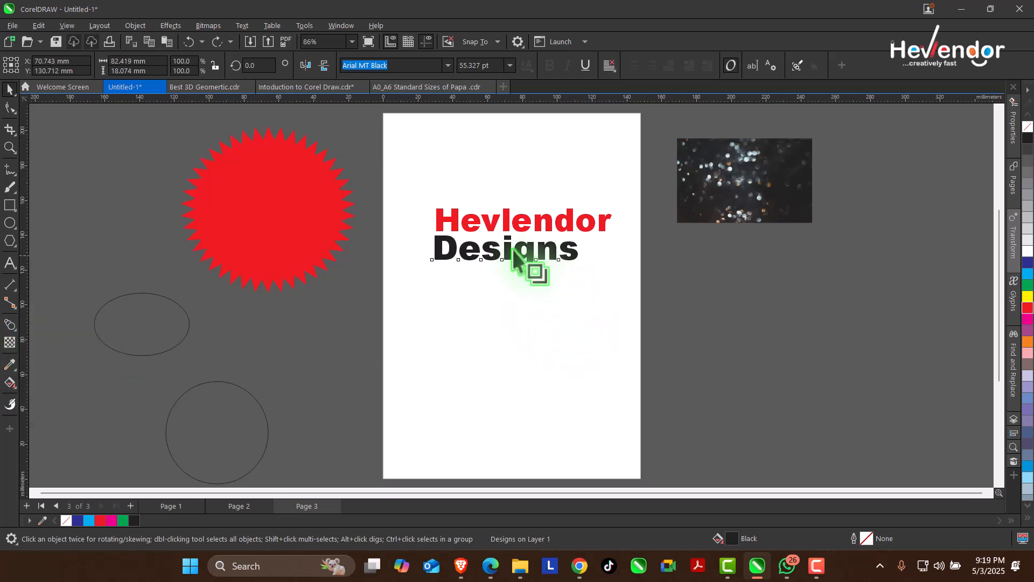
mouse_move(510, 258)
mouse_down()
mouse_move(526, 295)
mouse_move(521, 270)
mouse_up()
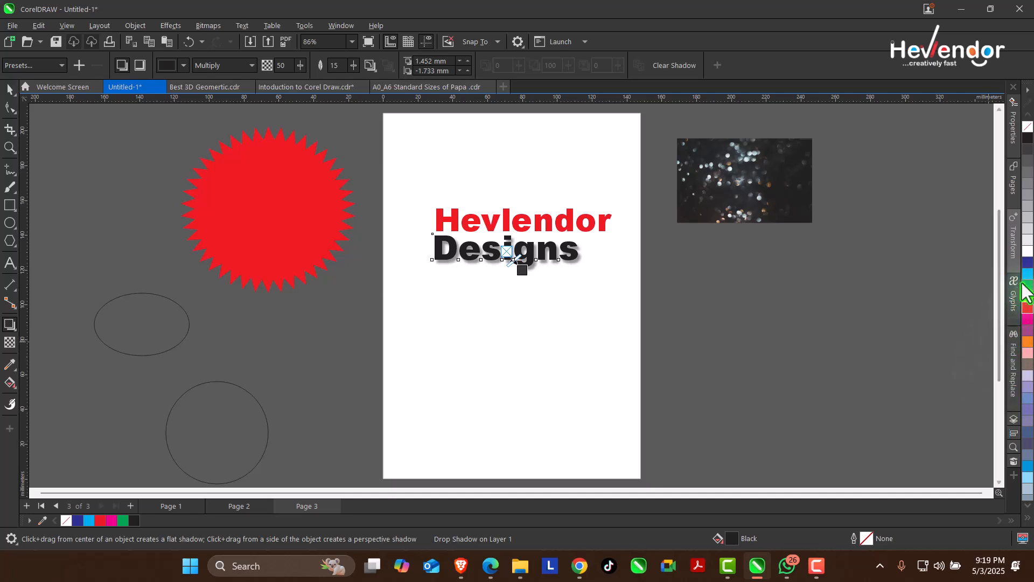
click(10, 147)
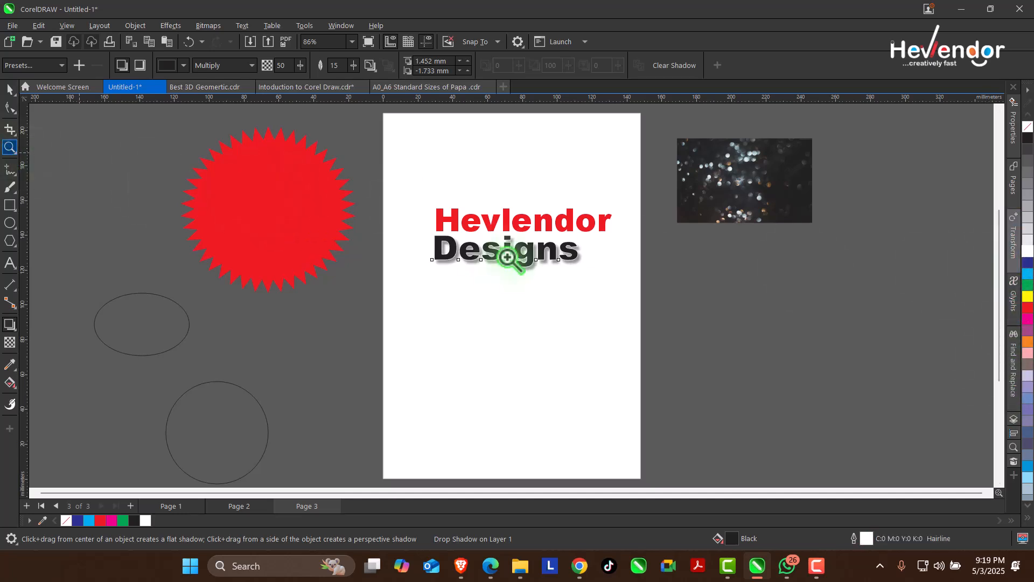
click(10, 149)
drag(425, 202, 628, 284)
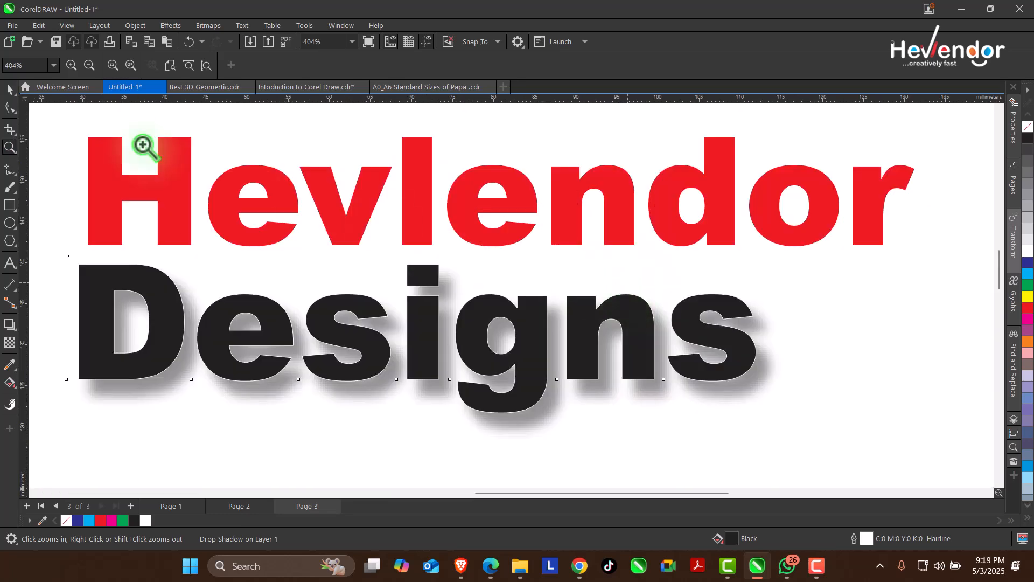
click(10, 89)
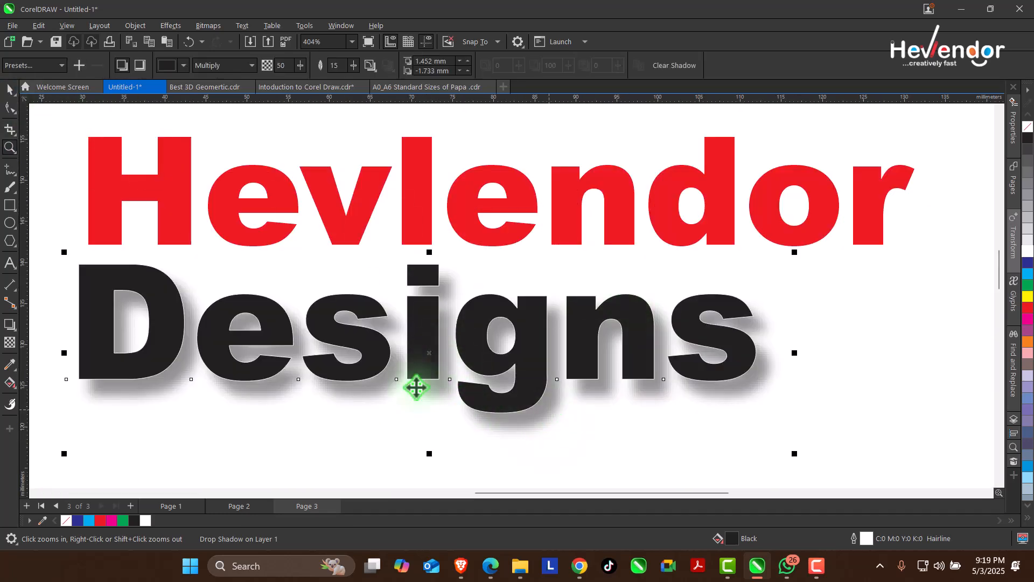
click(10, 324)
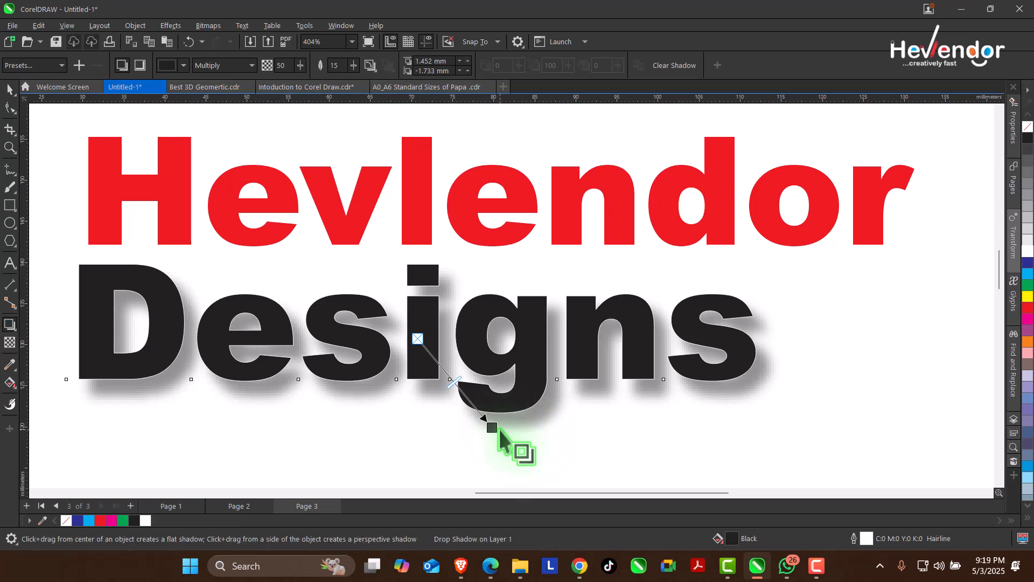
Step: Try the "Designs" shadow at opacity 54 and 28, with feathering raised to 47
mouse_move(459, 377)
mouse_down()
mouse_move(447, 360)
mouse_move(471, 380)
mouse_move(469, 397)
mouse_move(444, 354)
mouse_move(467, 378)
mouse_up()
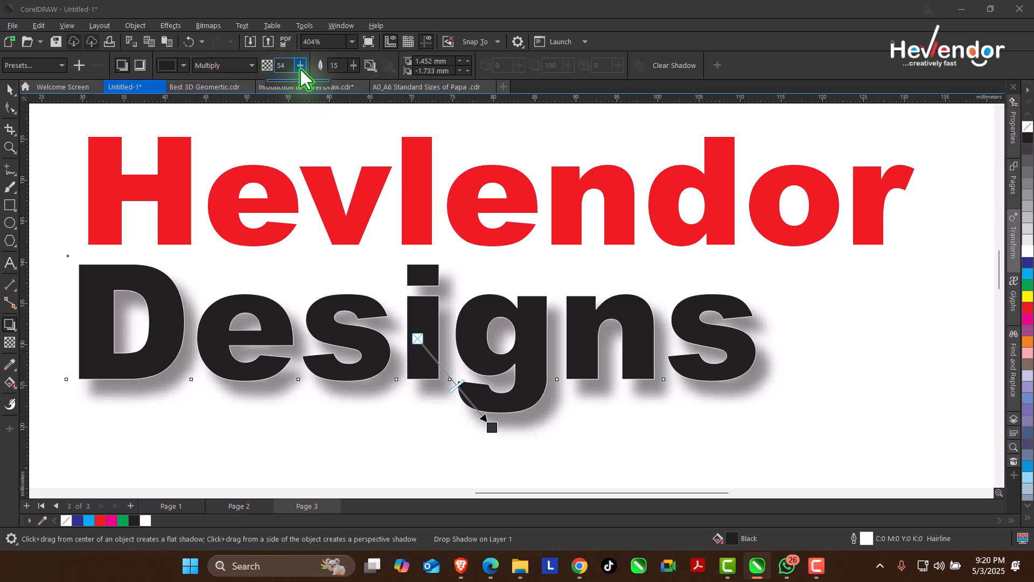
drag(282, 81, 285, 80)
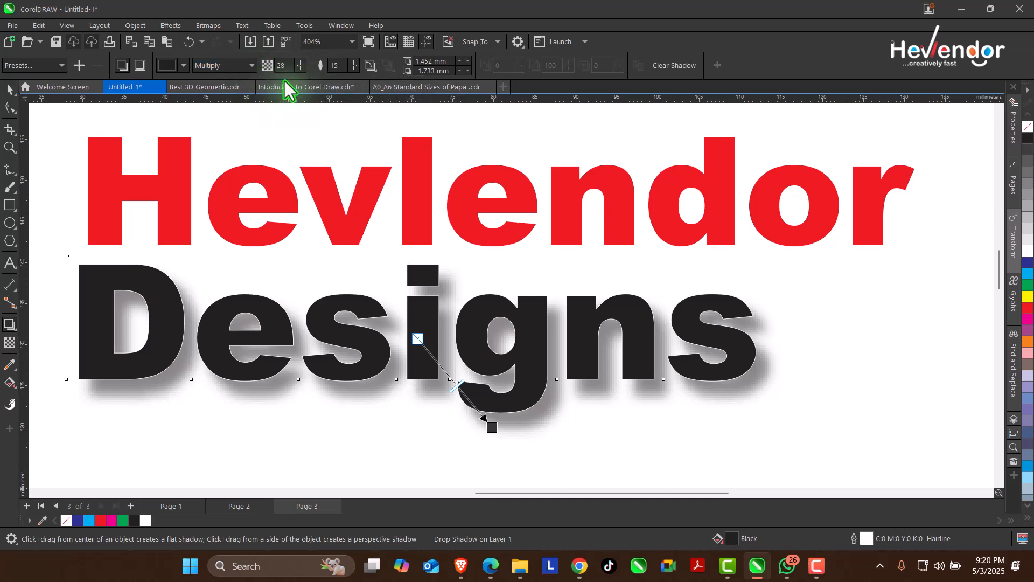
click(353, 69)
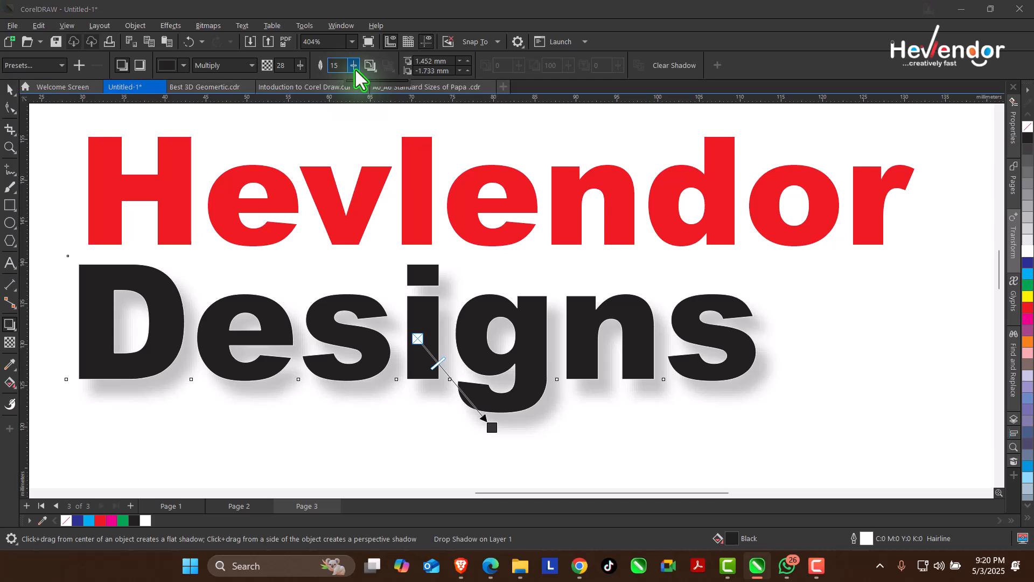
drag(357, 79, 377, 87)
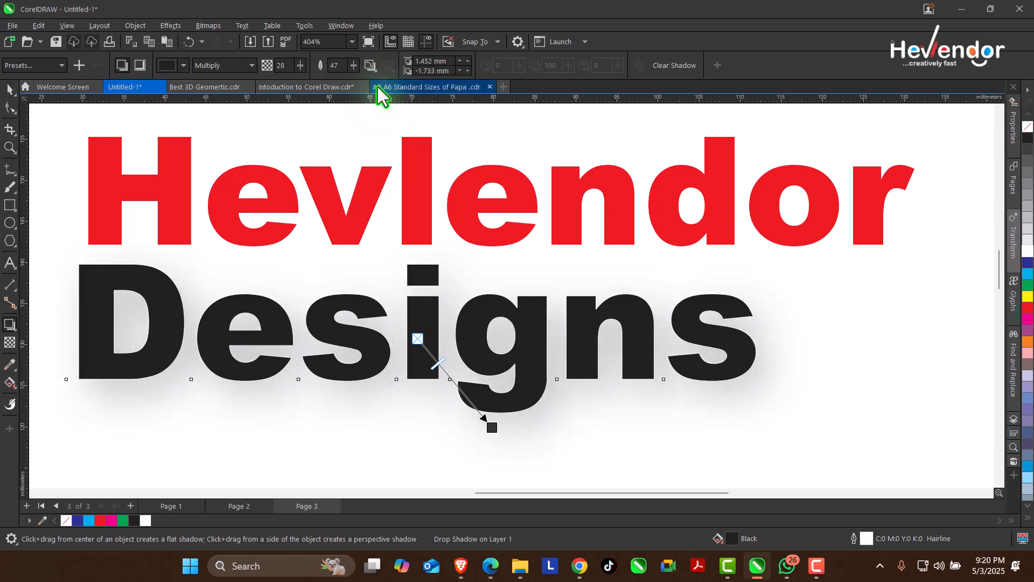
Step: Try lower feathering values of 20 and 0 on the "Designs" shadow
click(351, 67)
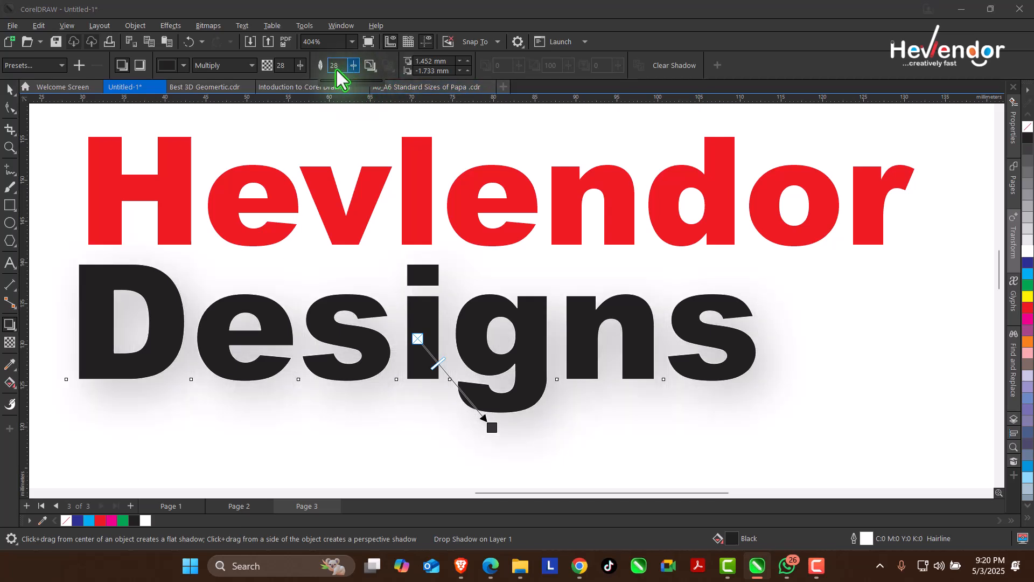
drag(337, 70, 332, 70)
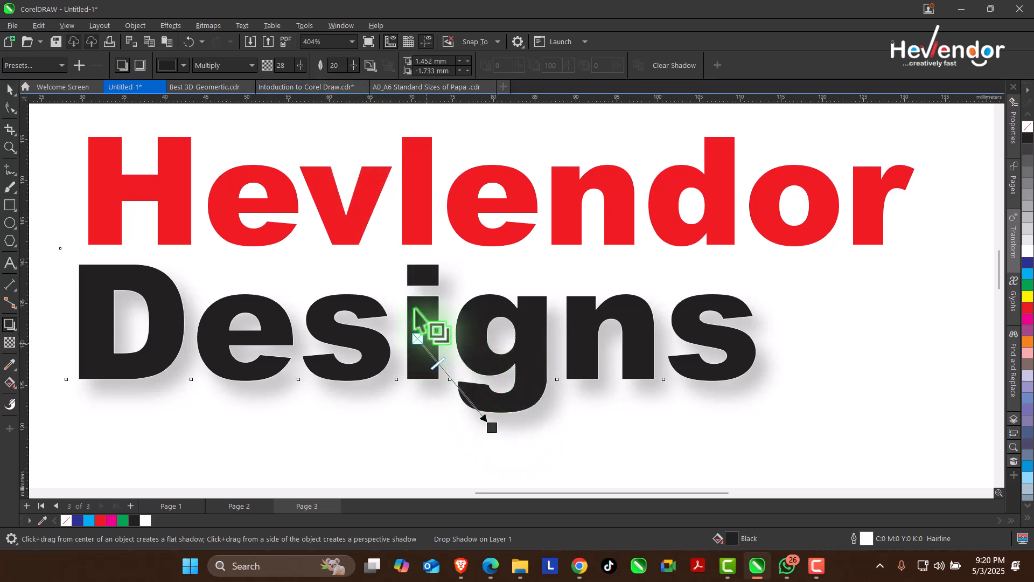
click(352, 65)
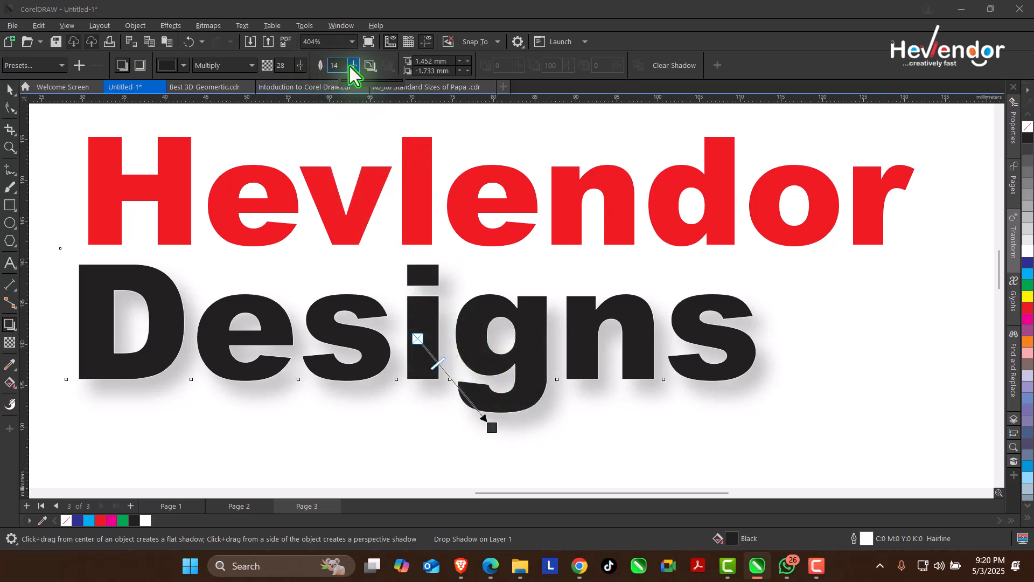
drag(350, 67, 332, 81)
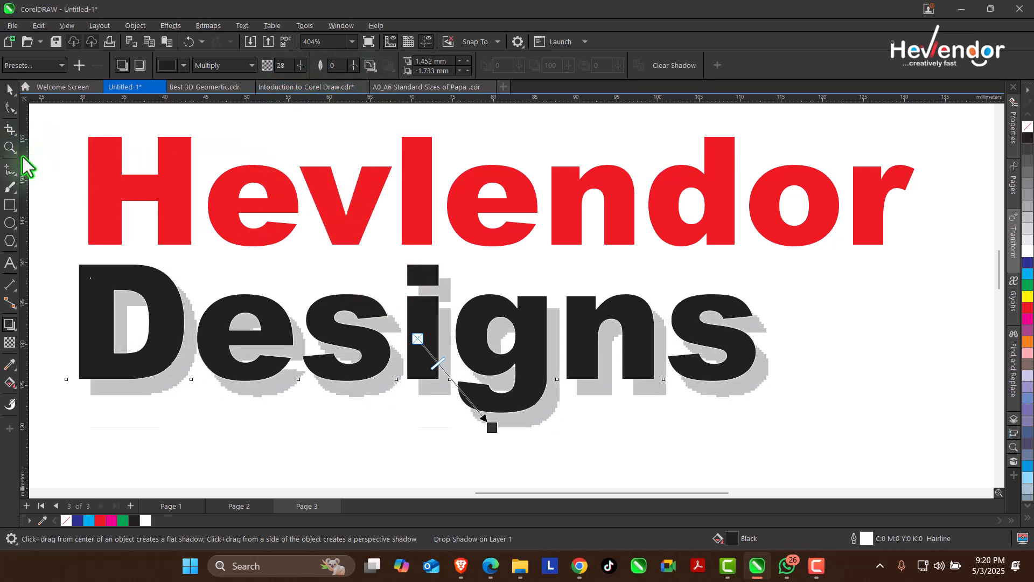
Step: Set the feathering of the "Designs" shadow to 16
double_click(10, 147)
drag(418, 206, 629, 296)
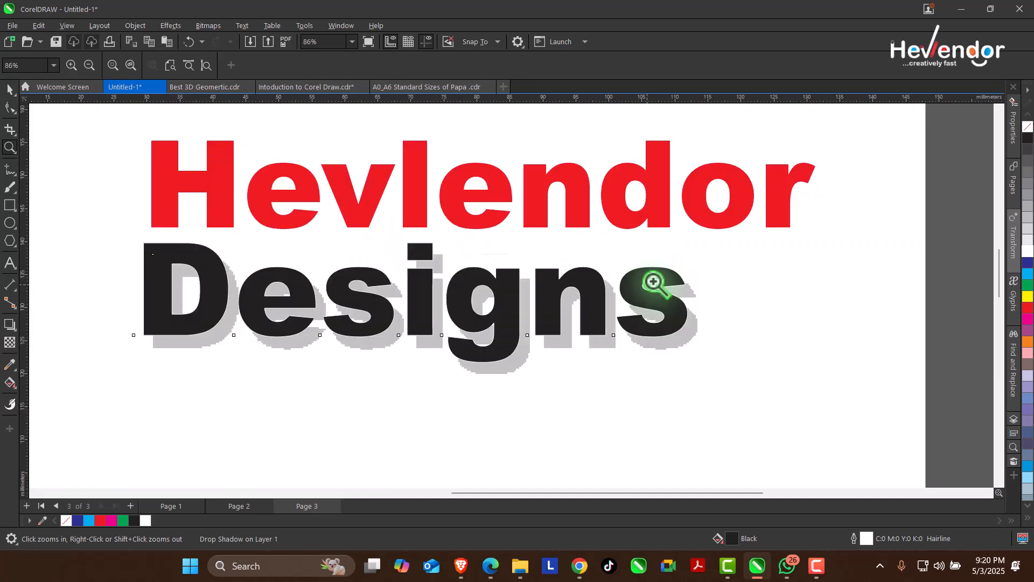
click(10, 326)
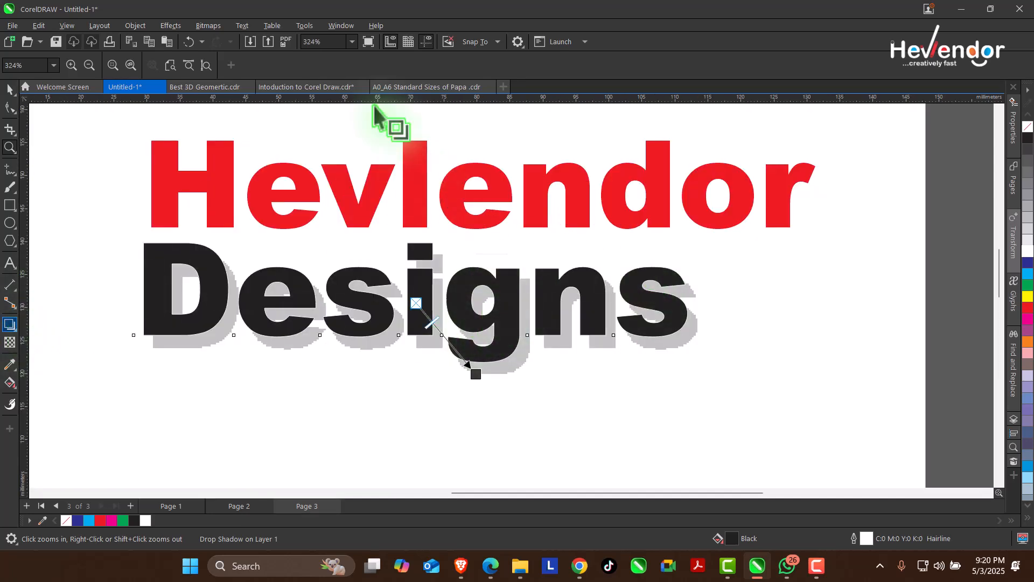
drag(352, 68, 362, 73)
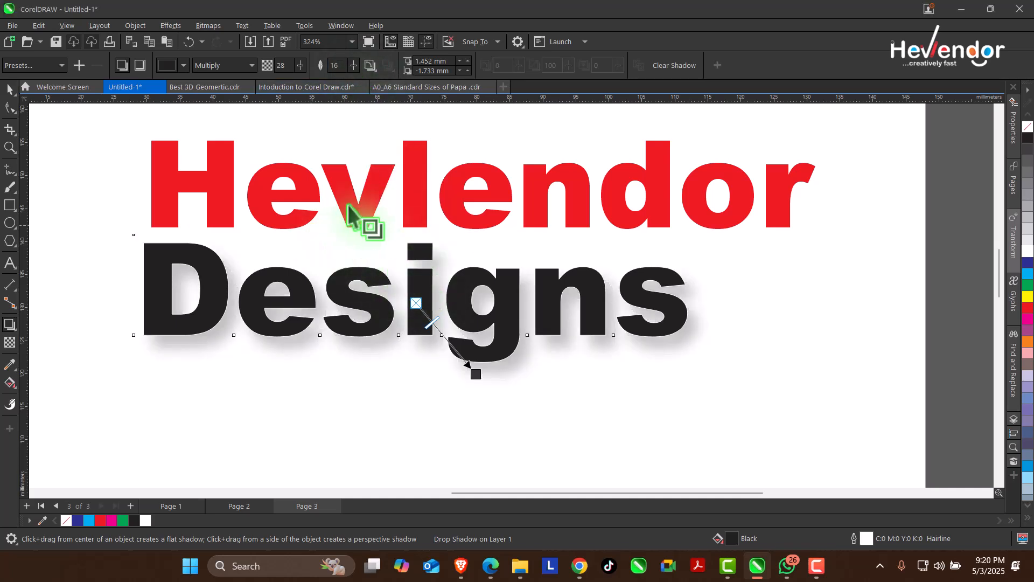
Step: Try the "Designs" shadow at opacity 92, and settle on an opacity of 60
click(300, 65)
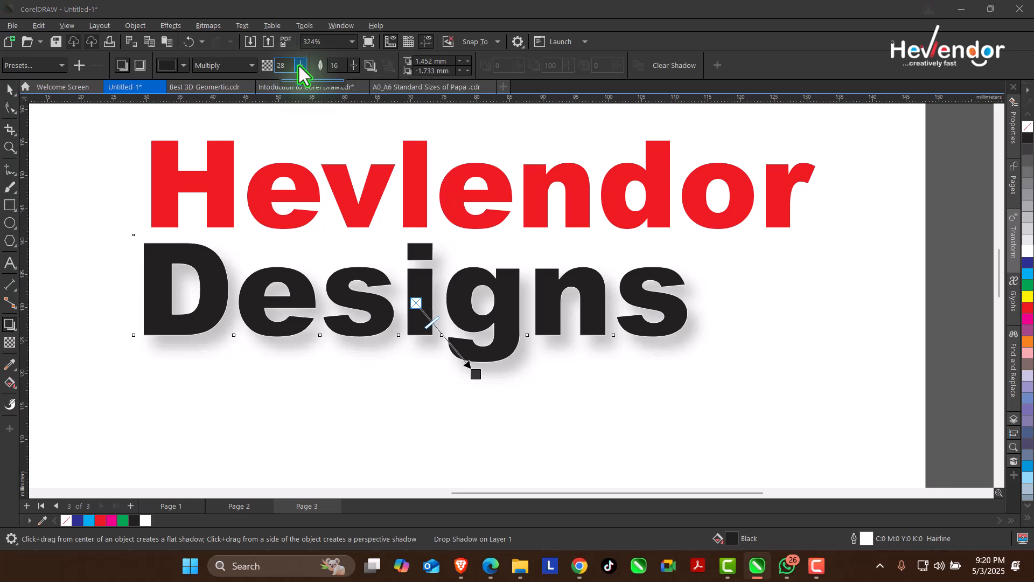
drag(338, 92, 339, 92)
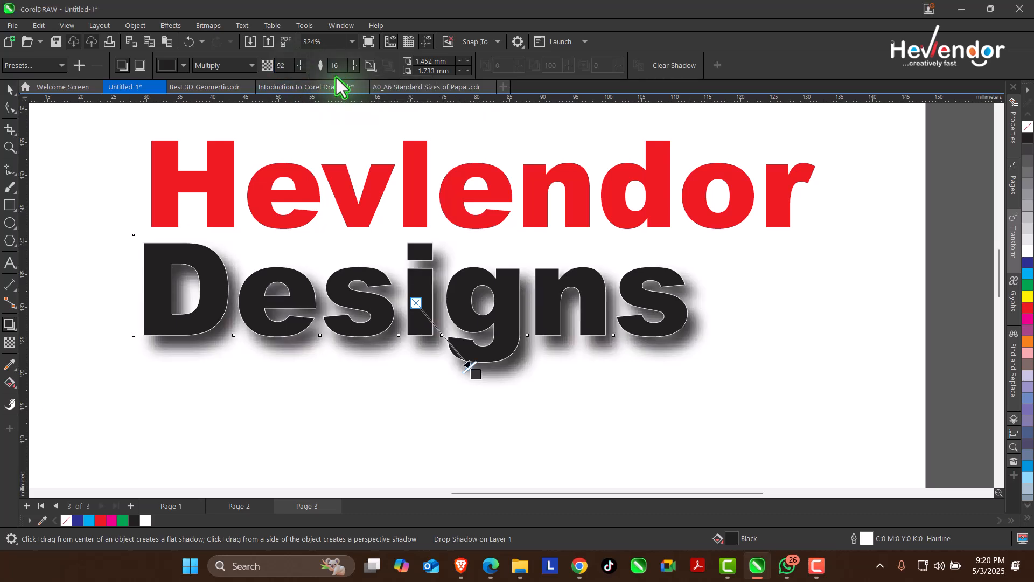
drag(298, 66, 277, 73)
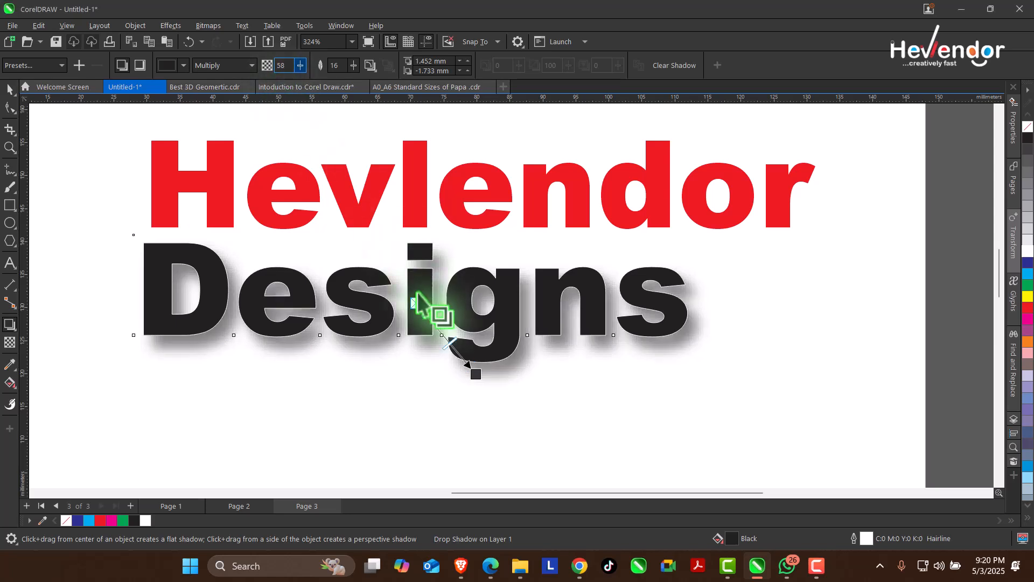
drag(452, 342, 460, 315)
click(10, 89)
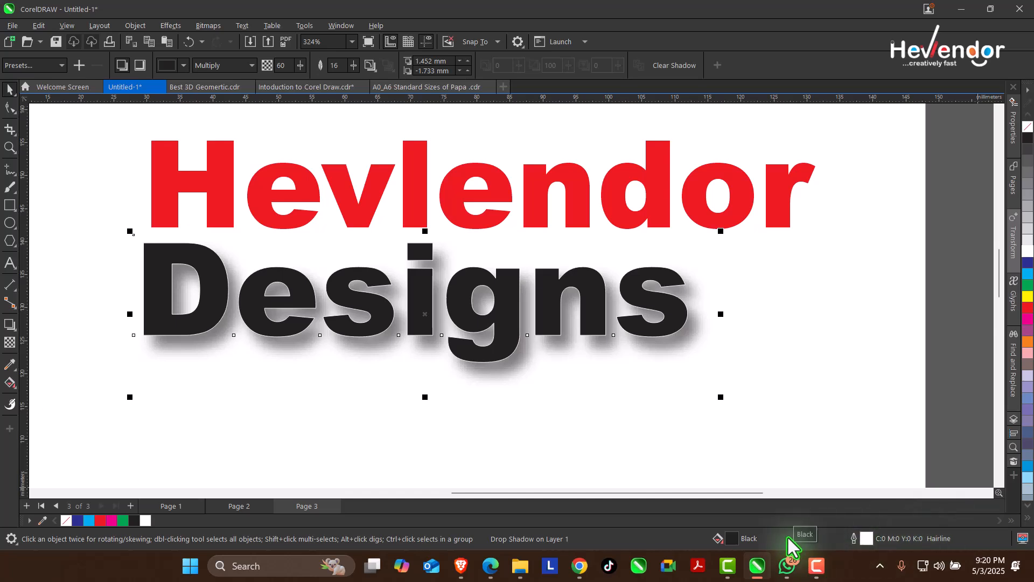
Step: Try a 3.0 pt white outline on "Designs", and reduce the outline width to 1.5 pt
key(F12)
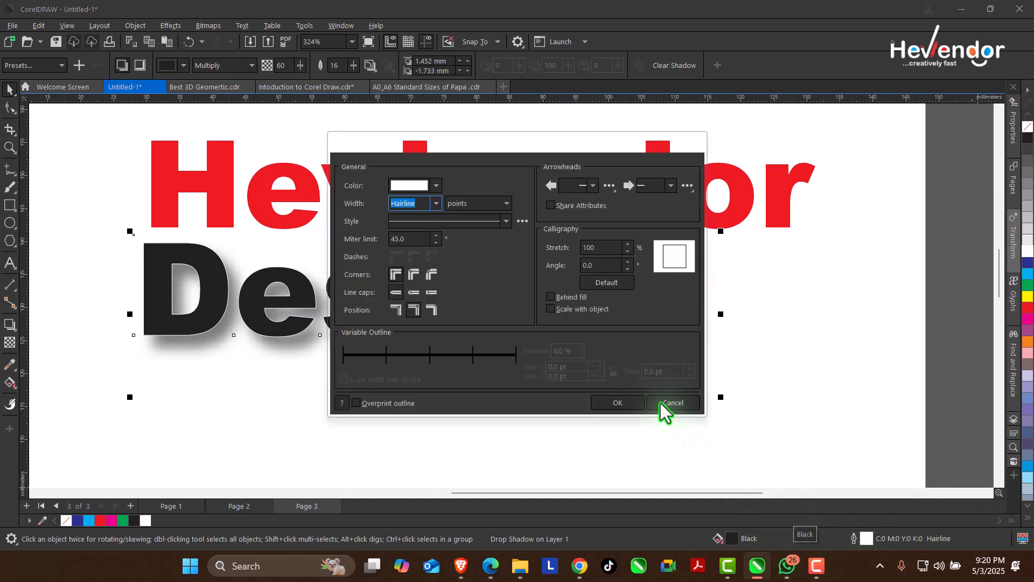
drag(453, 147, 704, 158)
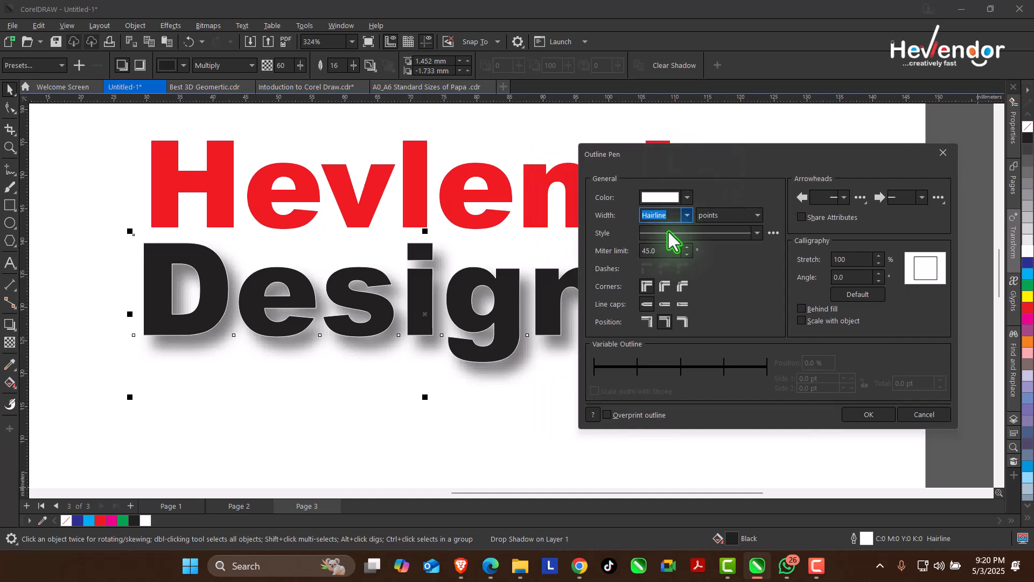
click(686, 215)
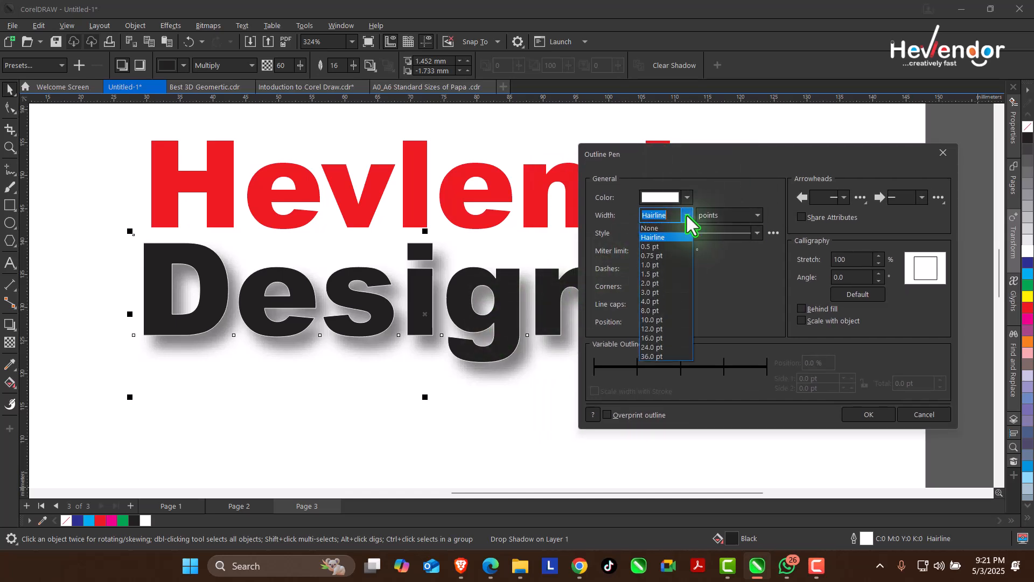
click(664, 292)
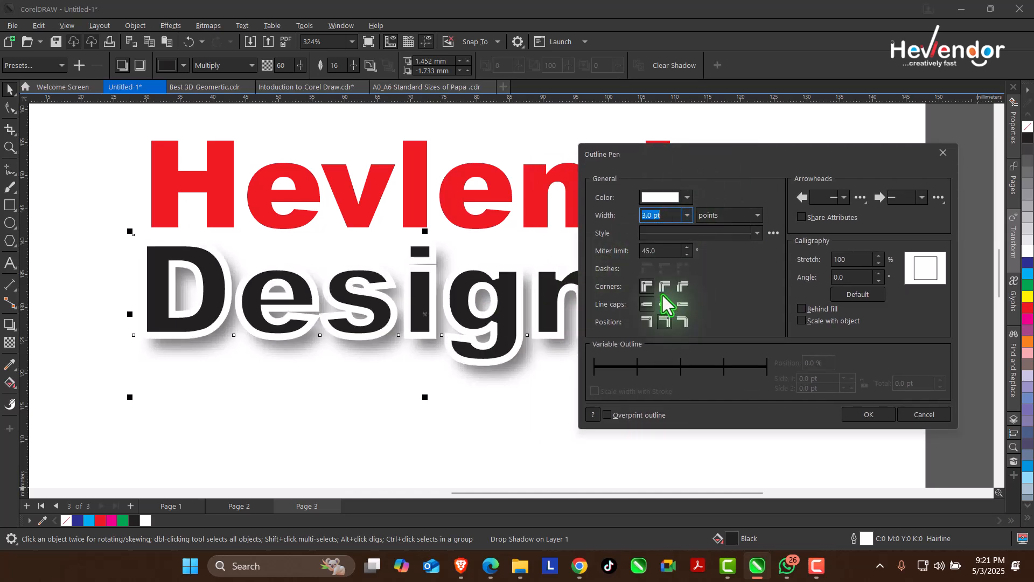
click(684, 215)
click(660, 274)
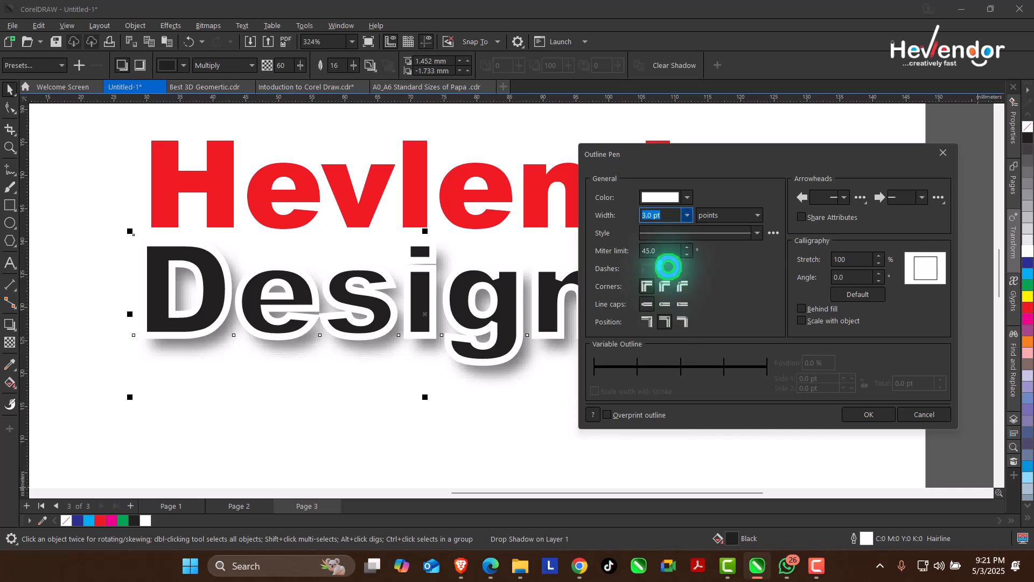
Step: Place the "Designs" outline behind the fill and make it scale with the object
click(800, 311)
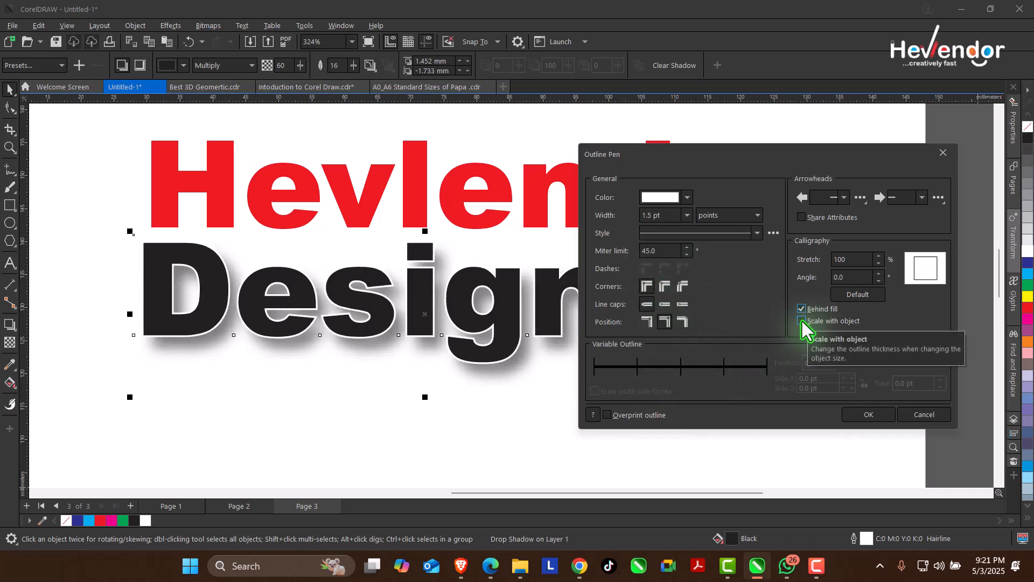
click(801, 321)
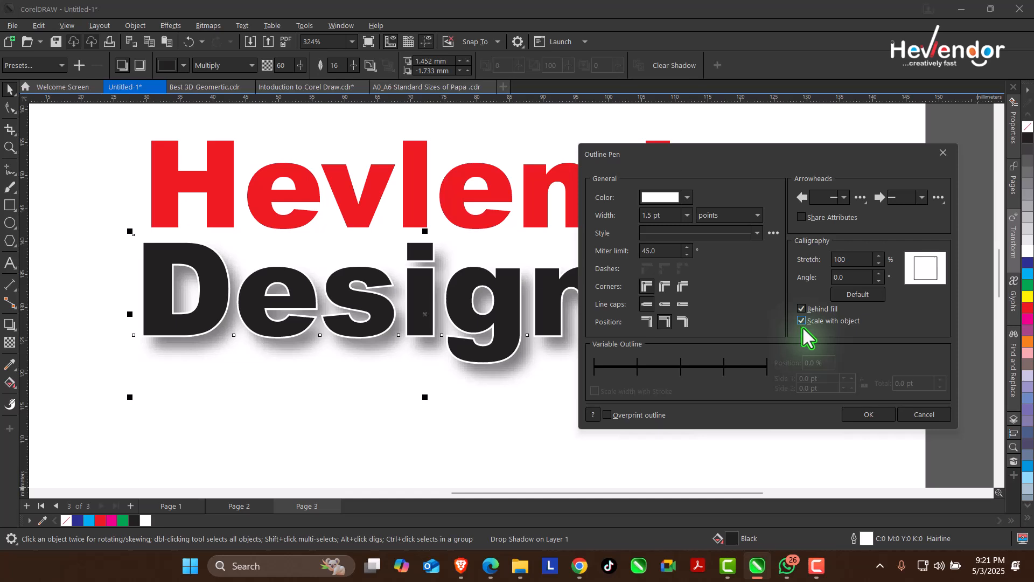
click(864, 415)
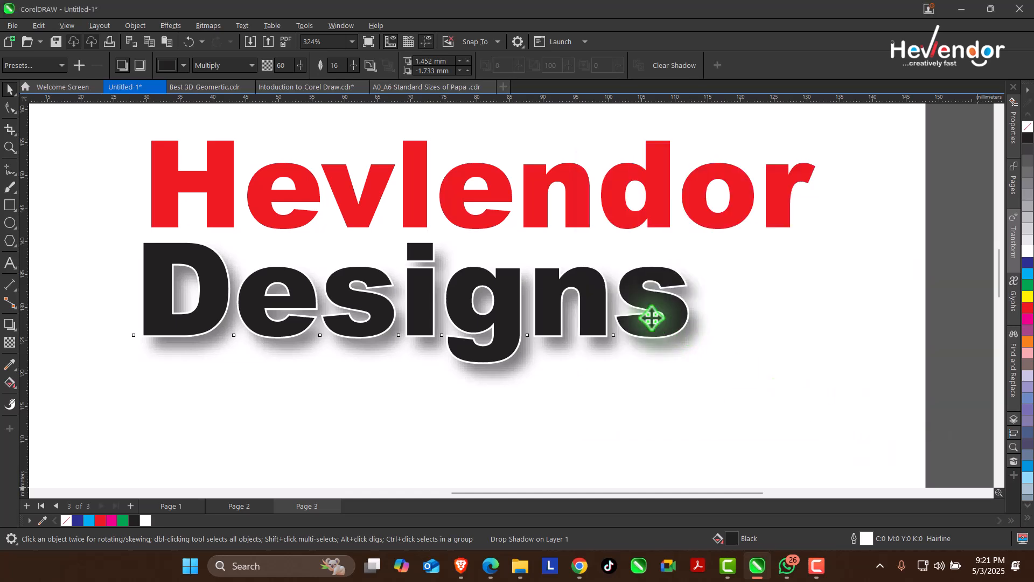
Step: Enlarge the word "Designs" proportionally in both directions to about 125 x 28 mm, roughly 84 pt
click(680, 321)
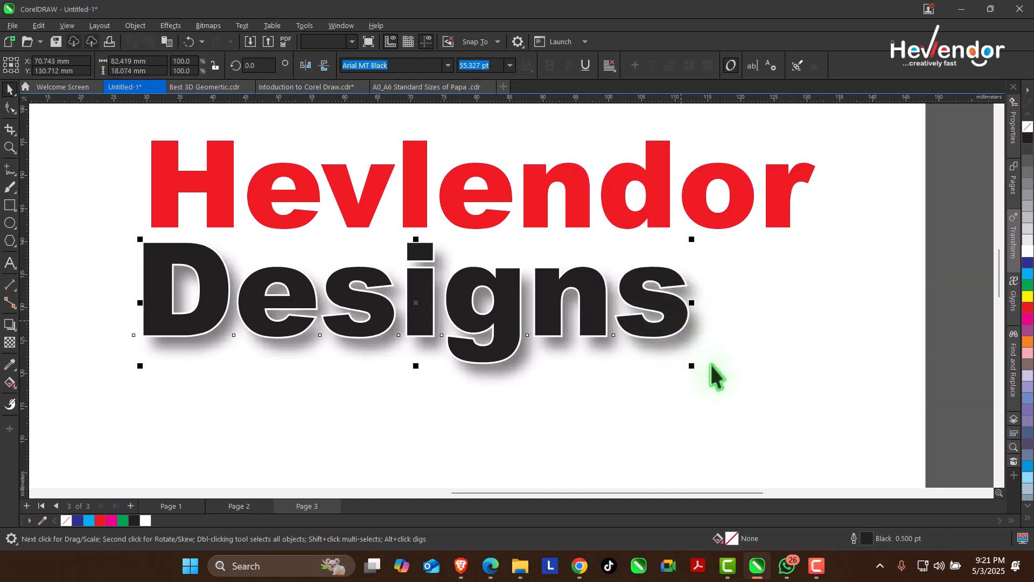
drag(695, 365, 820, 450)
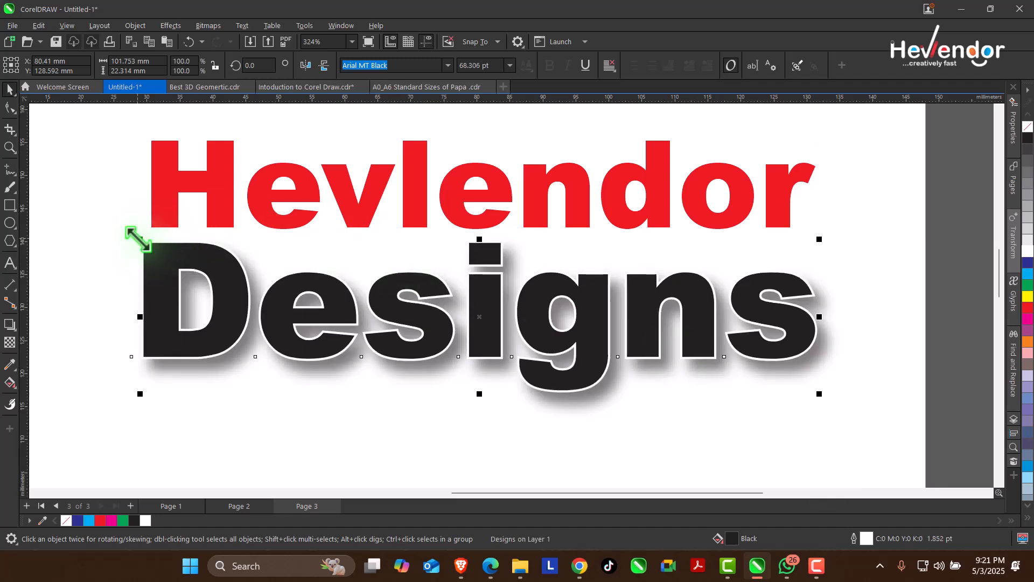
drag(140, 238, 54, 160)
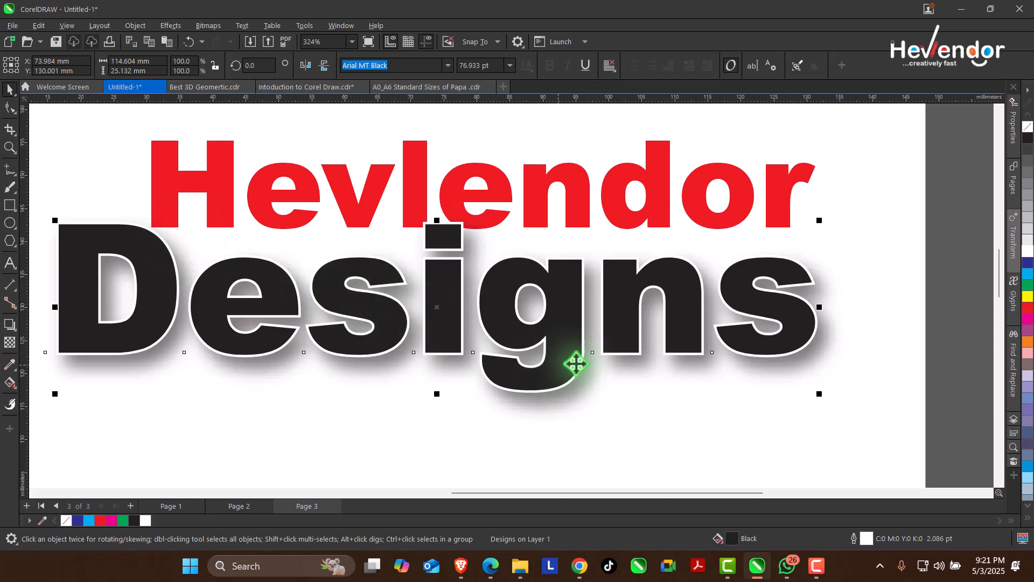
drag(819, 394, 889, 450)
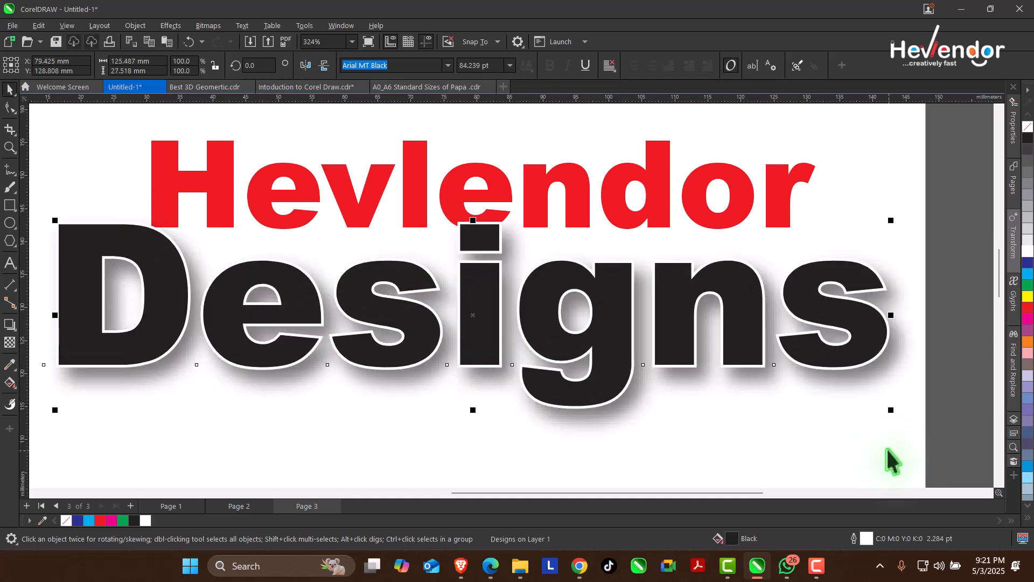
Step: Open the outline settings of the enlarged word "Designs"
double_click(855, 537)
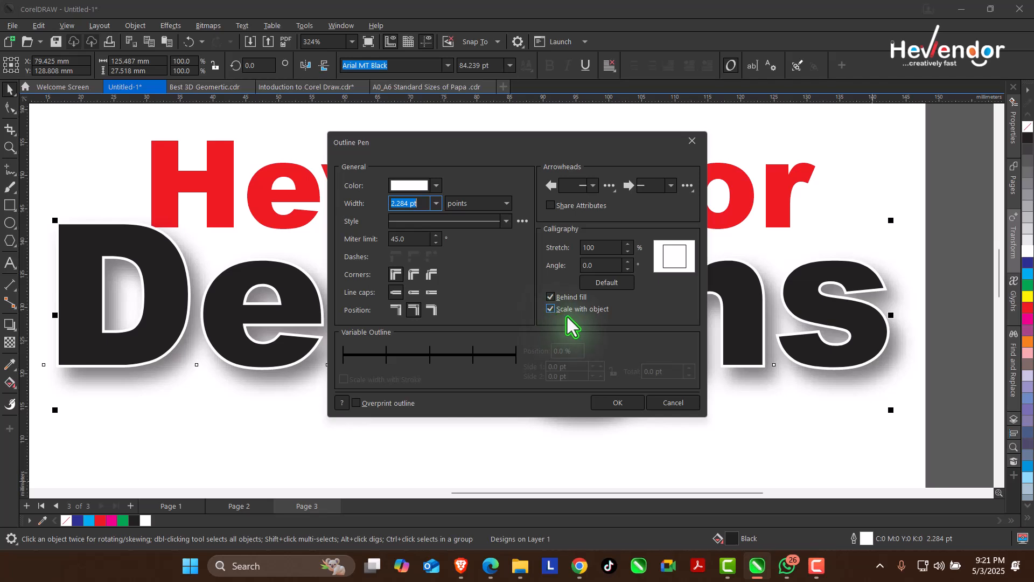
Step: Apply the outline's Scale with object setting and resize the shadowed Designs text to about 111 mm wide
click(618, 402)
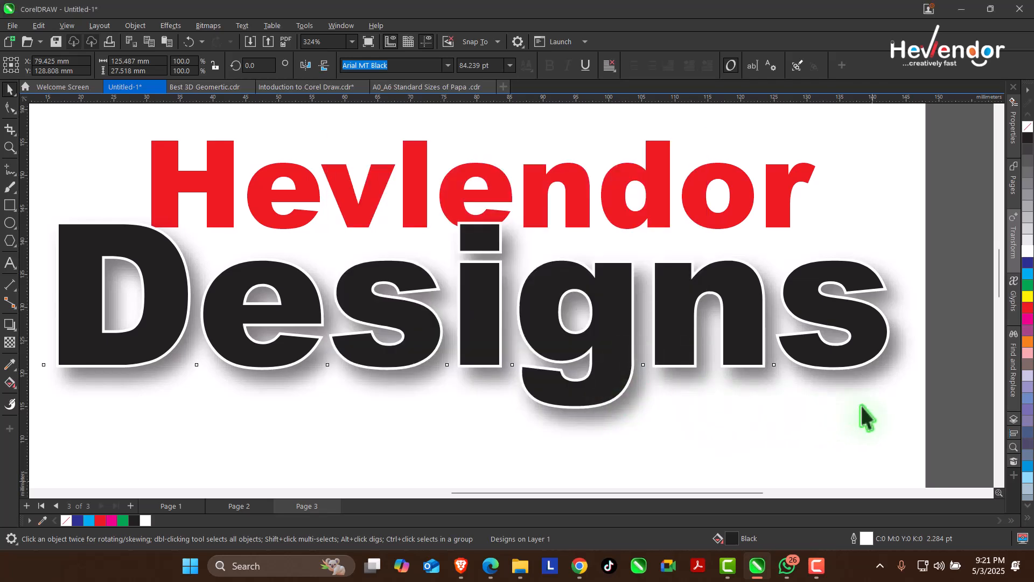
click(867, 359)
click(874, 404)
click(854, 339)
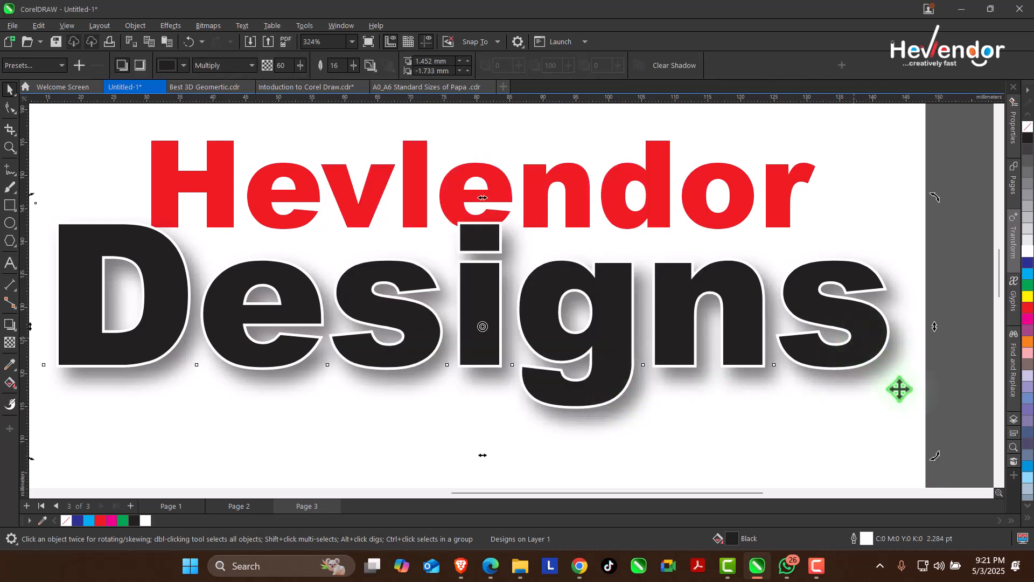
click(875, 349)
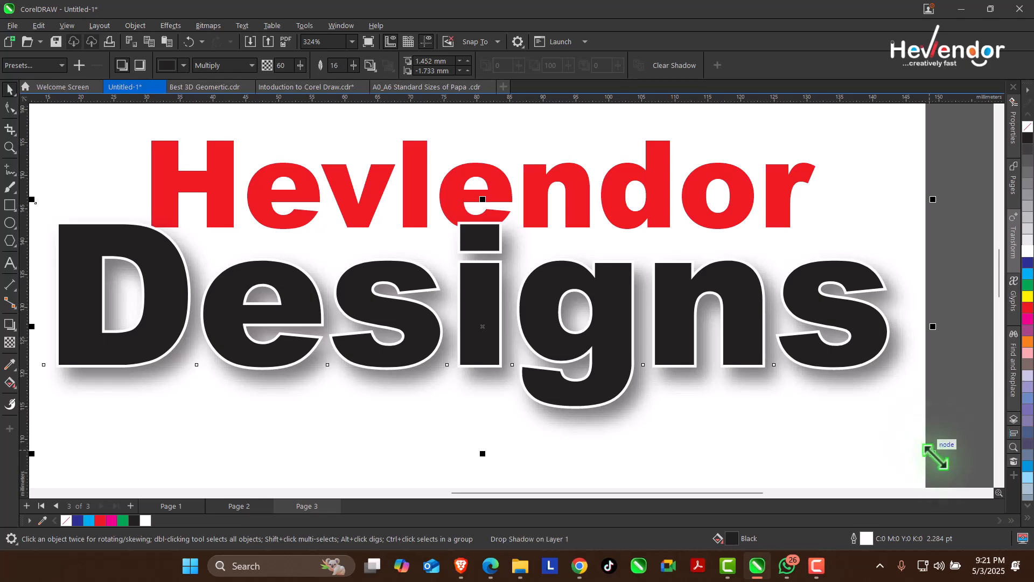
drag(932, 453, 735, 364)
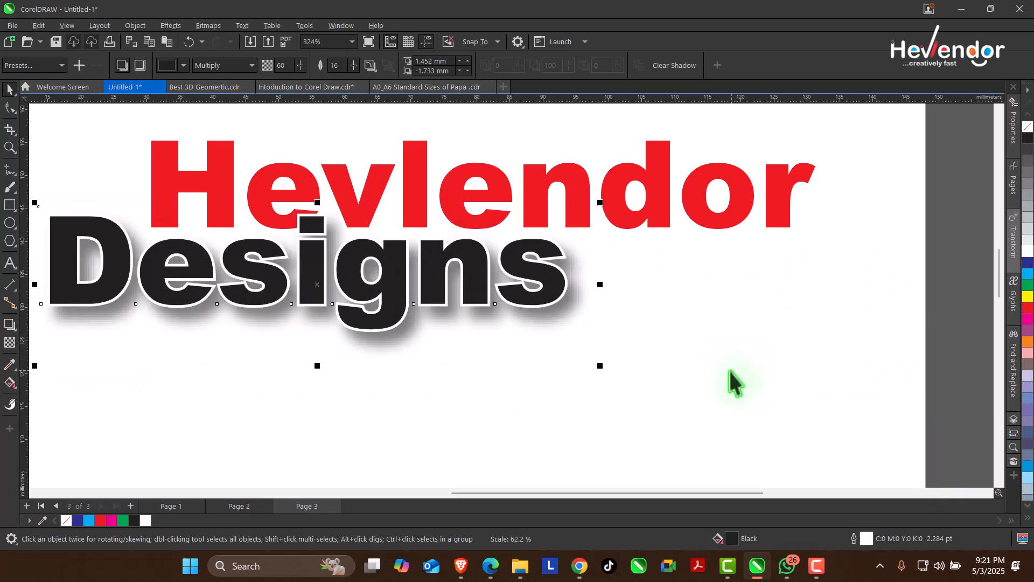
drag(601, 365, 835, 480)
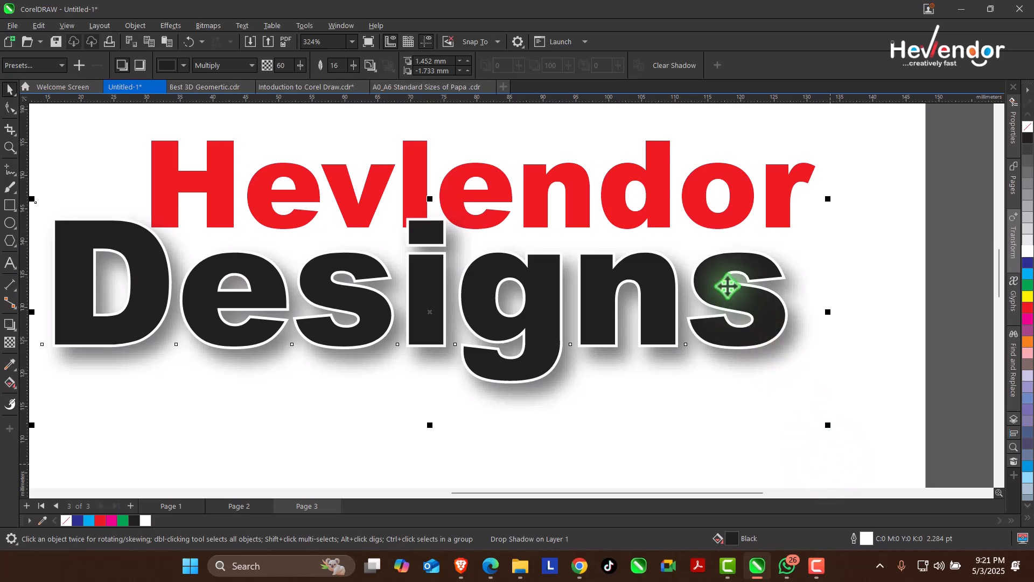
Step: Enable Scale with object in the outline settings for the Designs drop shadow group
double_click(862, 537)
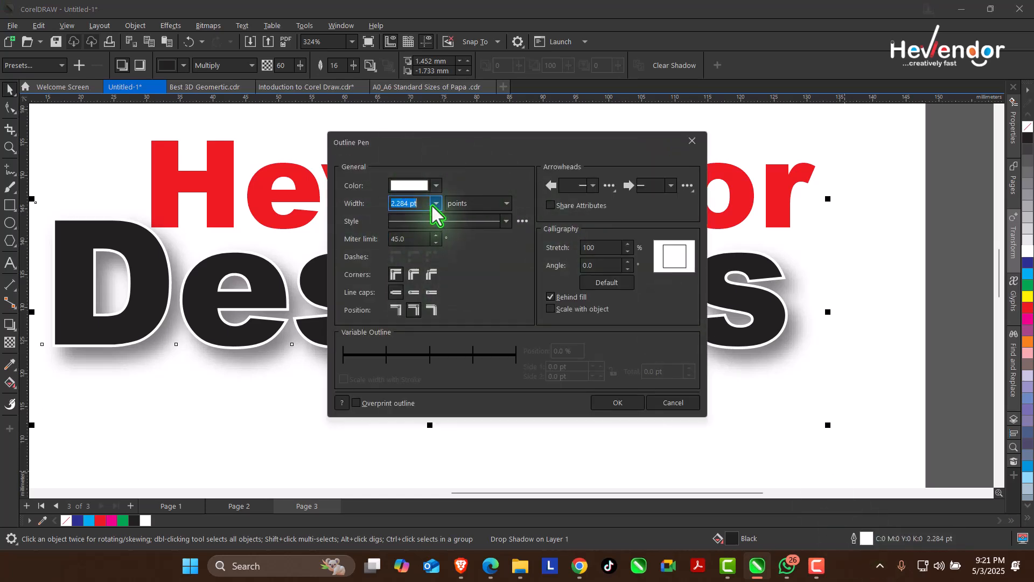
click(551, 309)
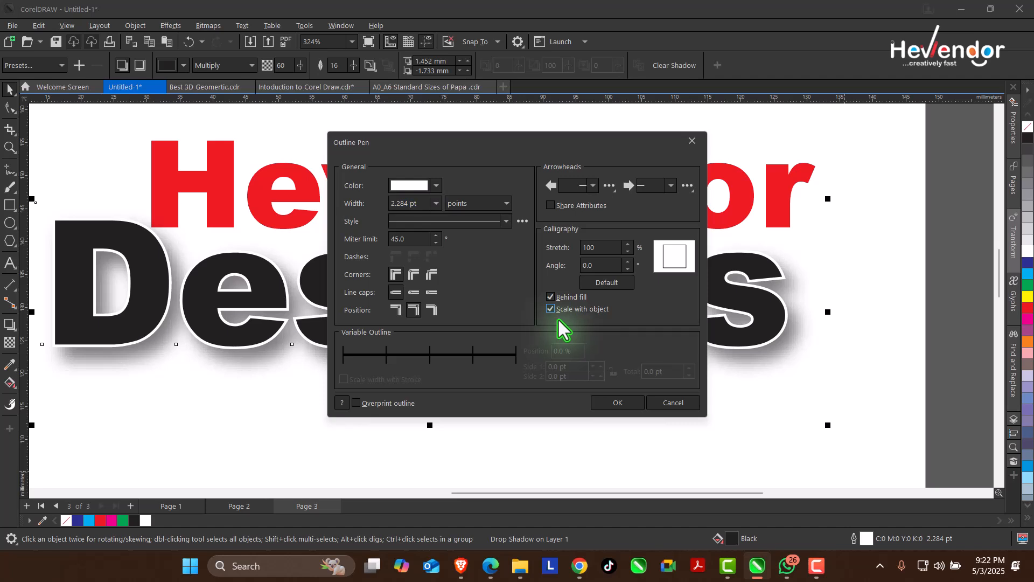
click(611, 403)
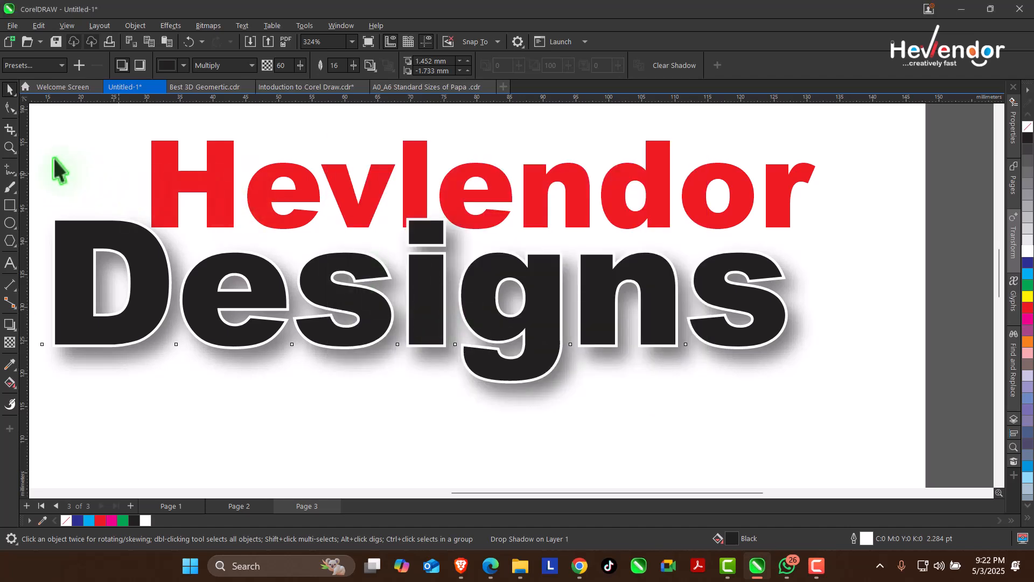
Step: Move the Designs text clear below Hevlendor and enlarge Hevlendor to about 107 mm wide, matching its left edge
double_click(9, 147)
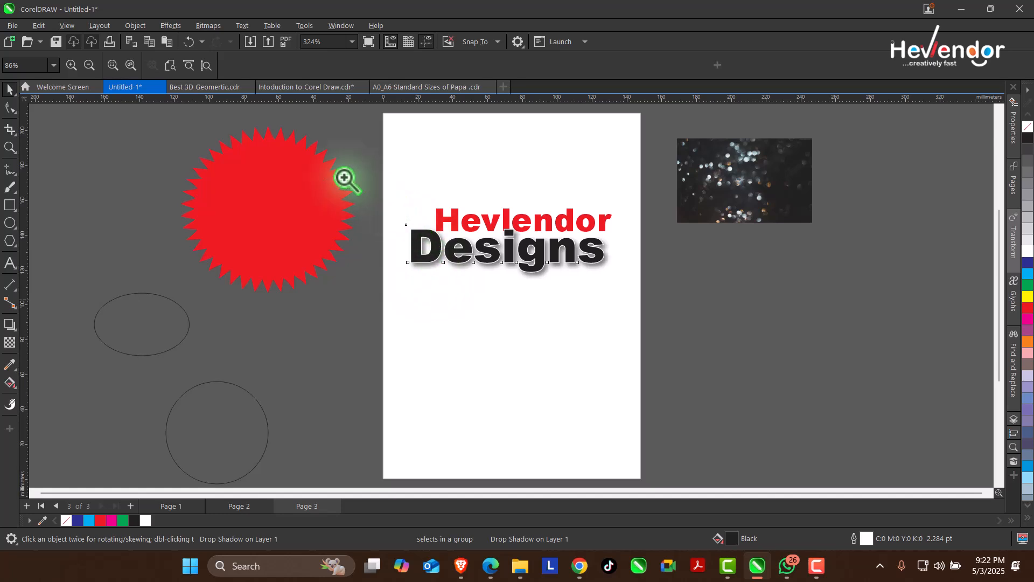
click(9, 89)
double_click(492, 253)
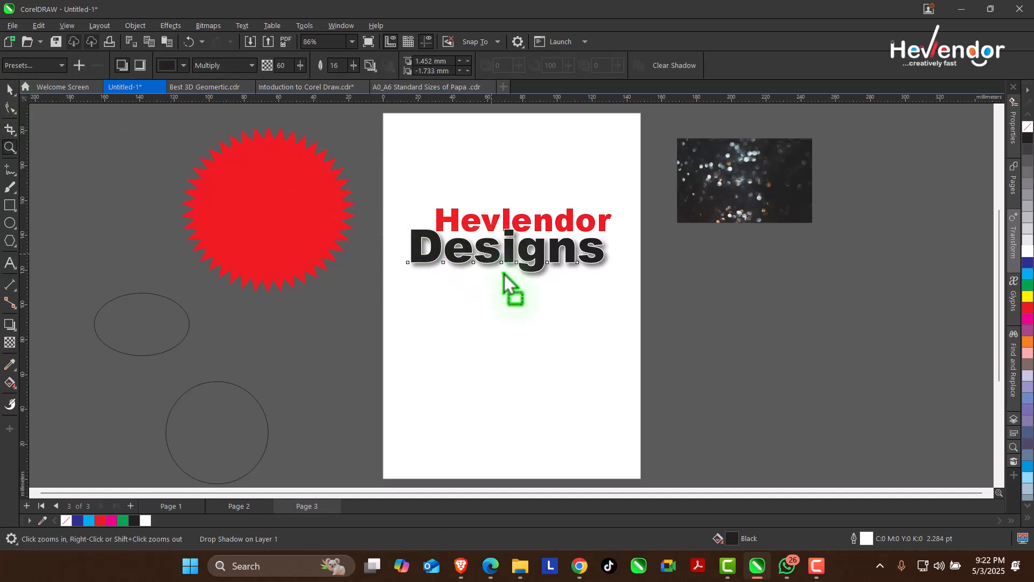
drag(504, 273, 506, 271)
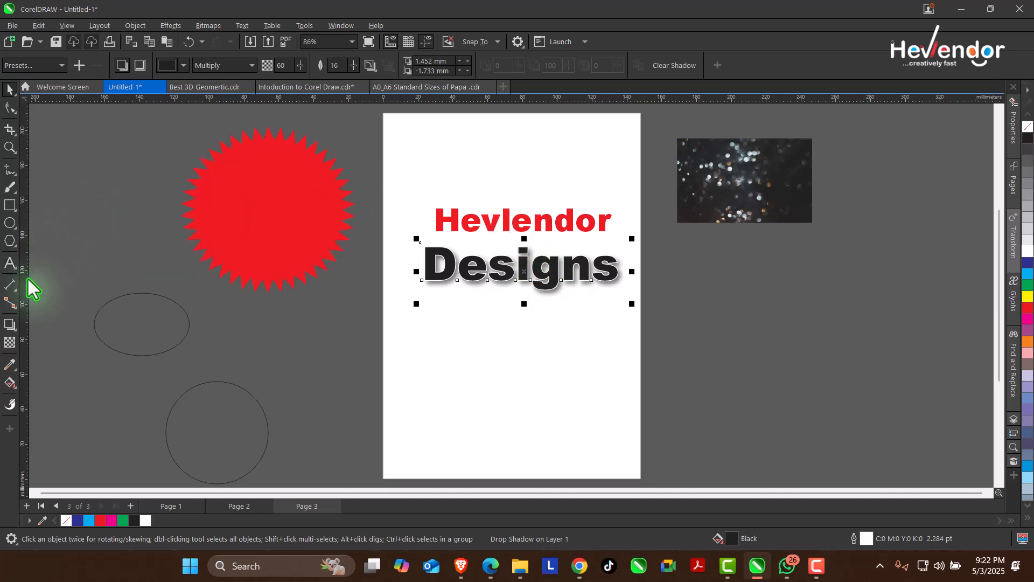
click(439, 229)
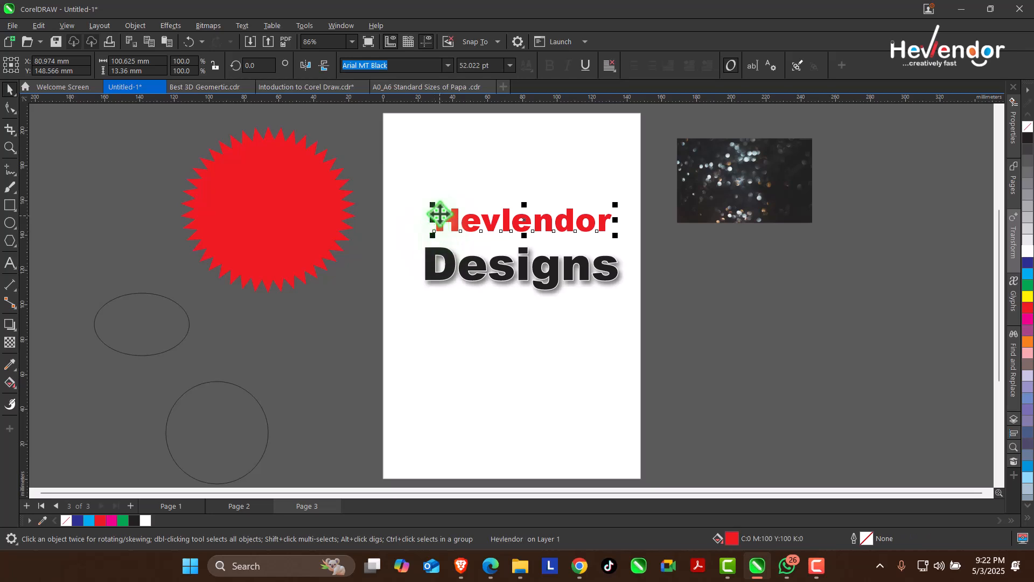
drag(431, 204, 422, 184)
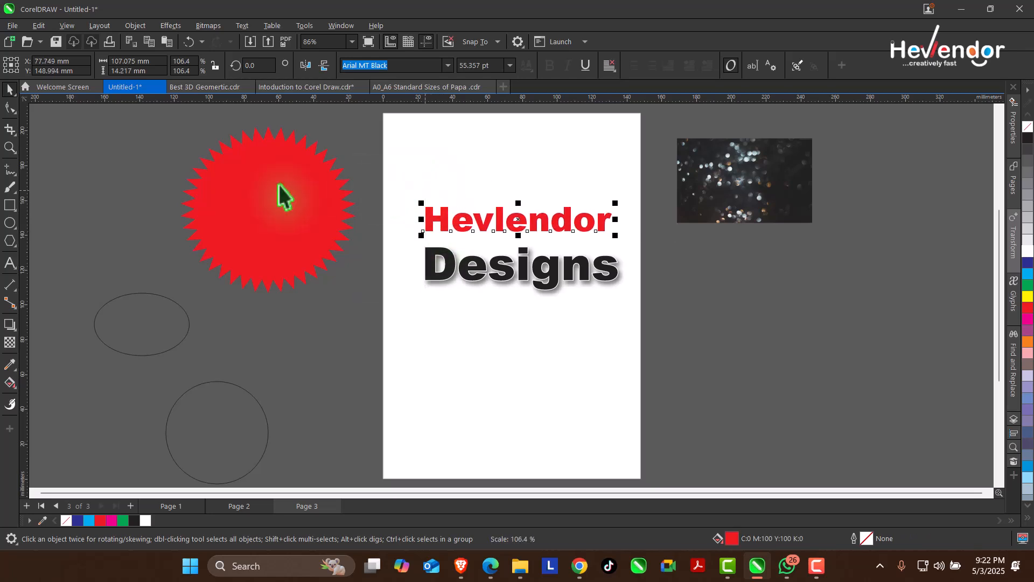
Step: Add a single-step outside contour to the Hevlendor text with an offset of about 4.6 mm
click(15, 329)
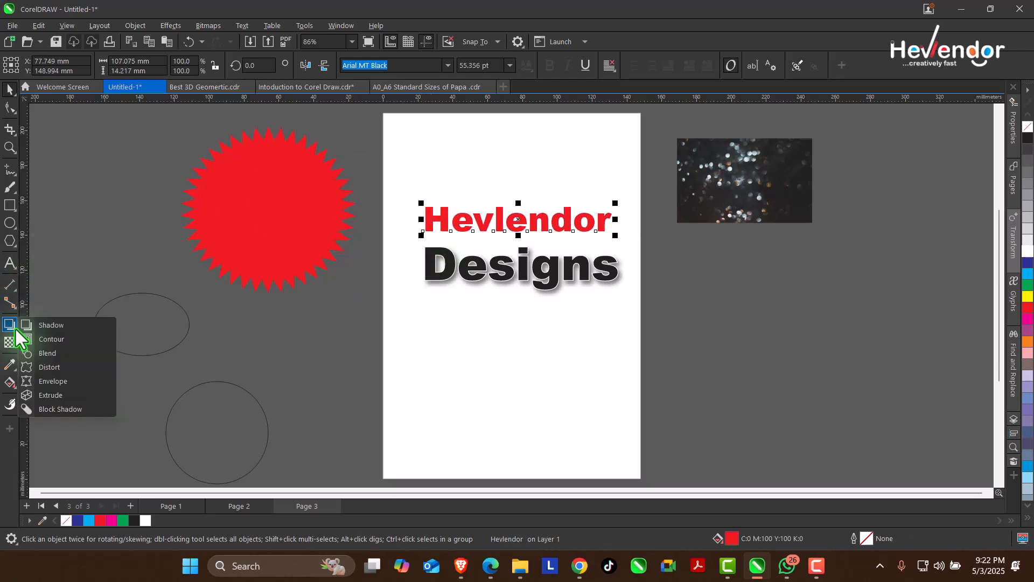
click(69, 341)
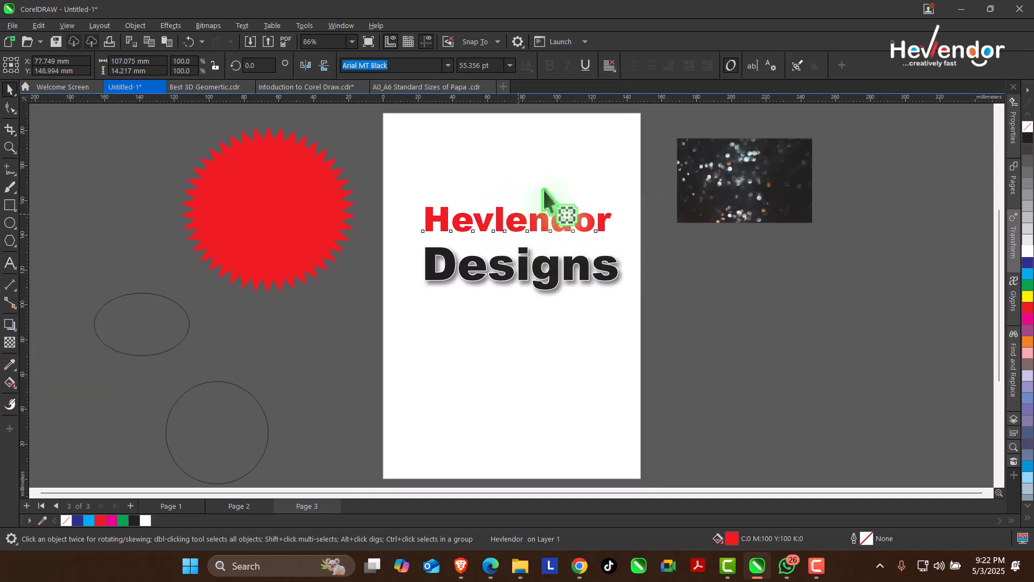
drag(523, 213, 520, 232)
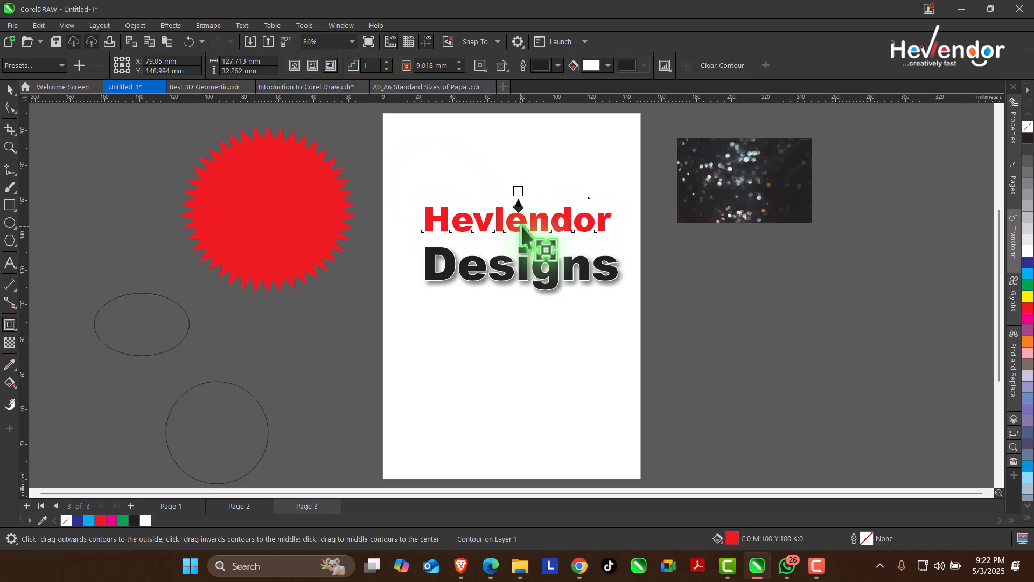
drag(521, 225, 529, 241)
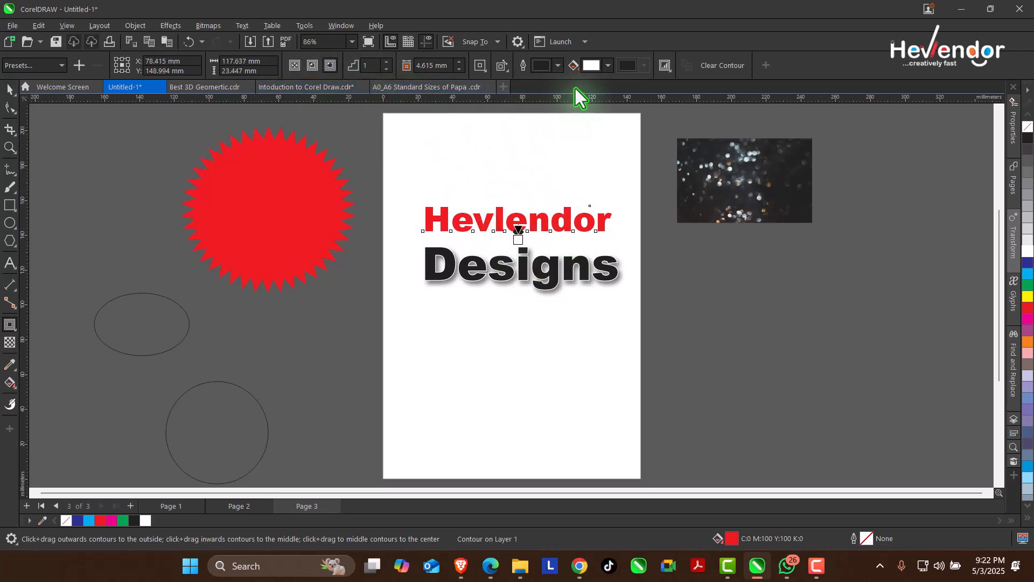
Step: Set the Hevlendor contour's fill color to green, C 80, M 0, Y 100, K 0
click(609, 69)
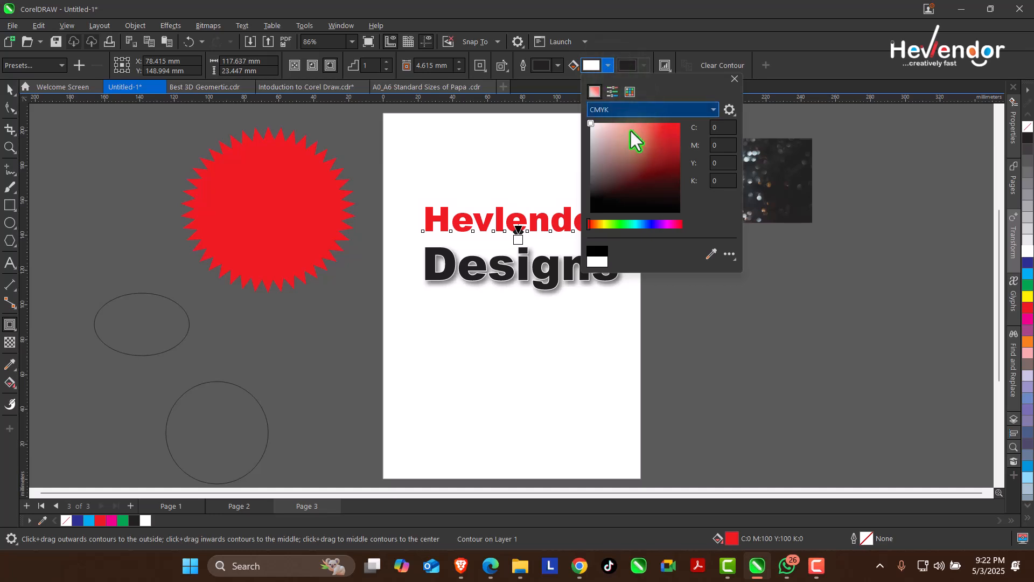
click(673, 130)
click(625, 223)
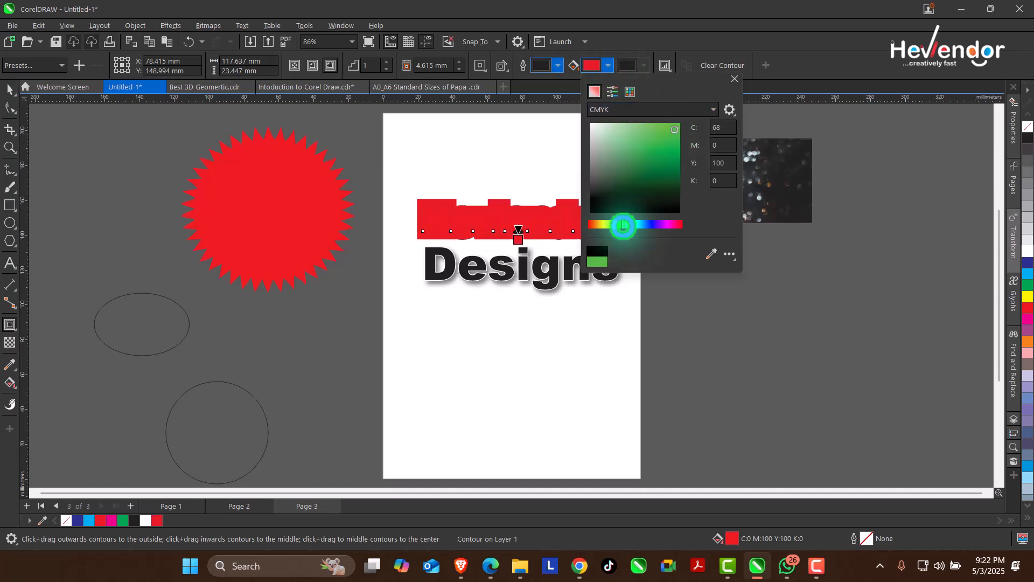
click(674, 146)
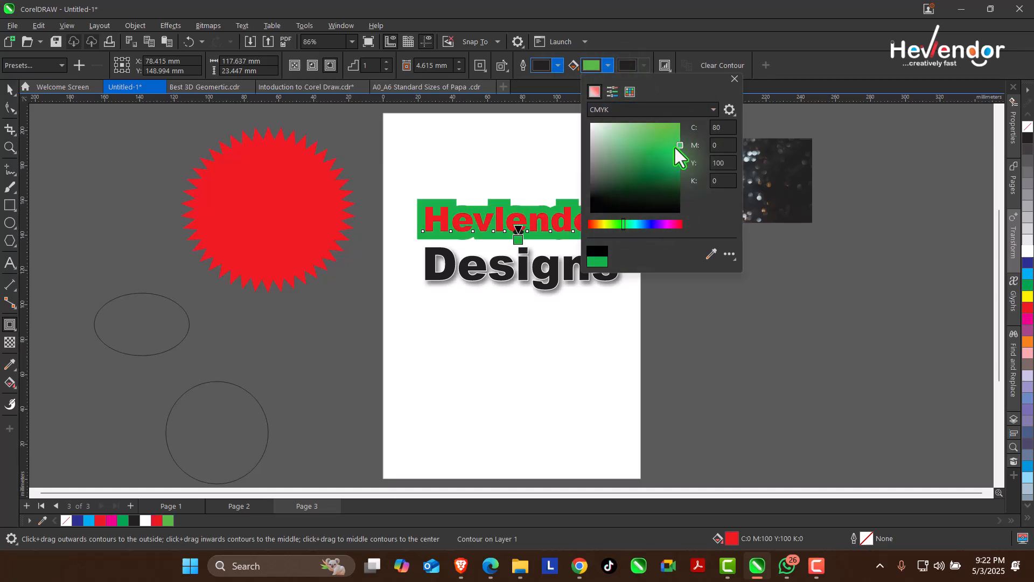
click(563, 157)
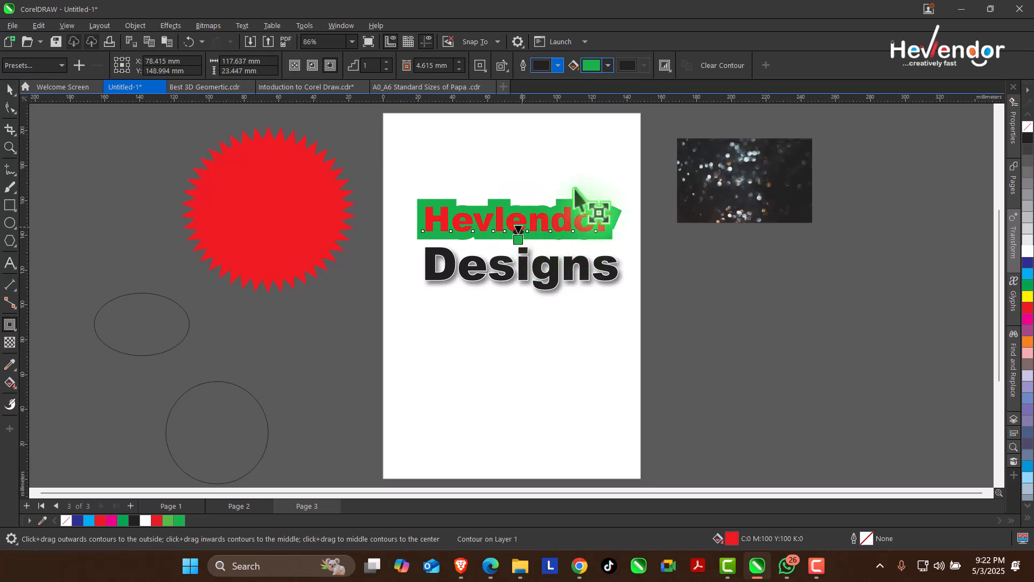
Step: Set the Hevlendor contour offset to 1.615 mm
click(458, 70)
click(460, 70)
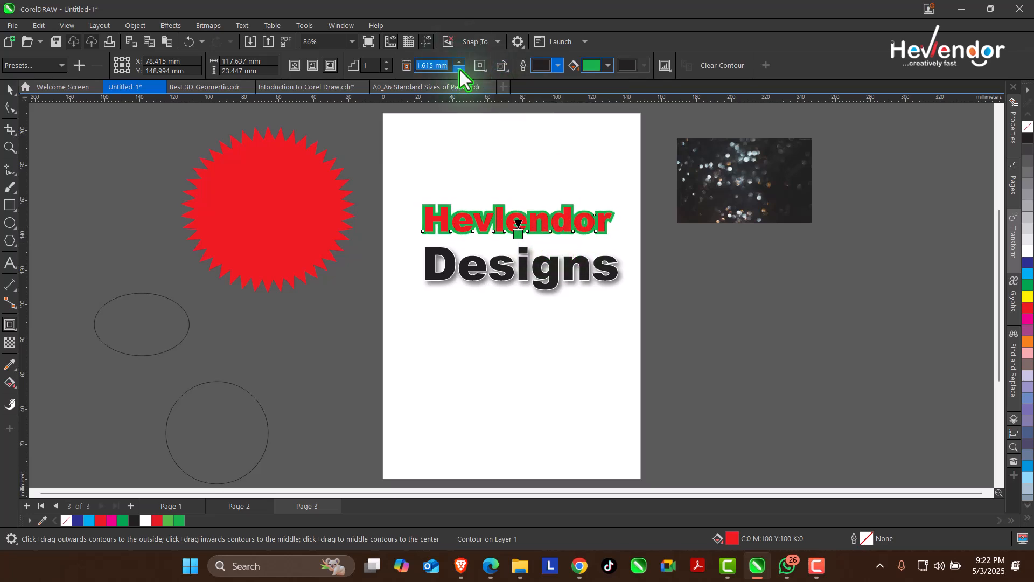
click(460, 70)
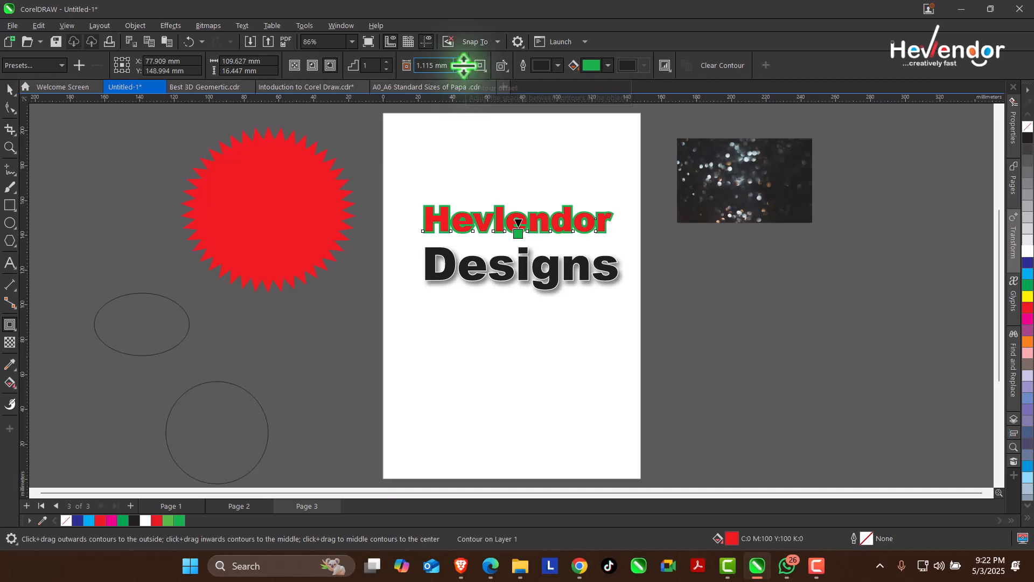
click(462, 63)
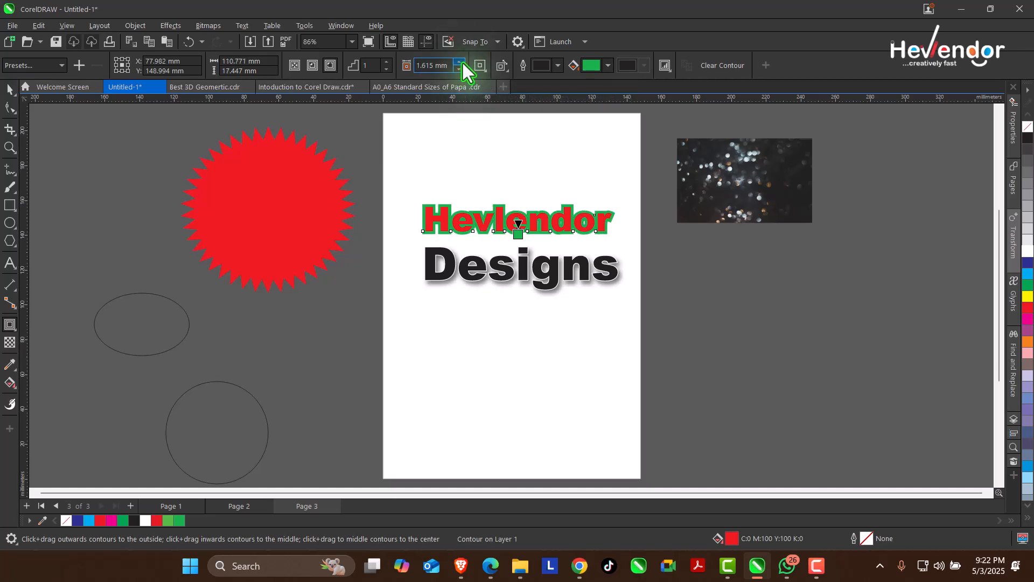
Step: Scale the contoured Hevlendor text up to about 121 mm wide
click(10, 89)
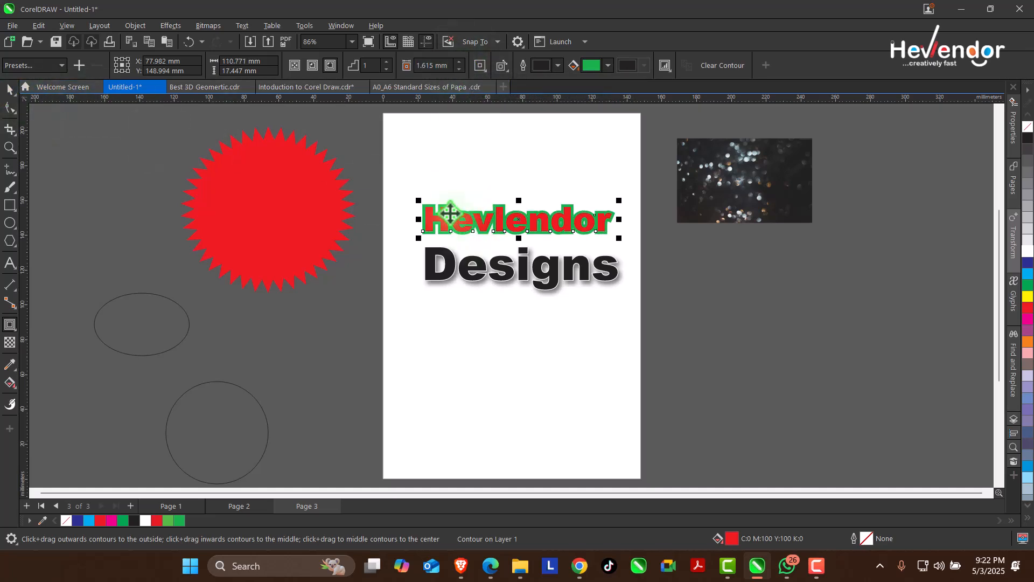
click(522, 218)
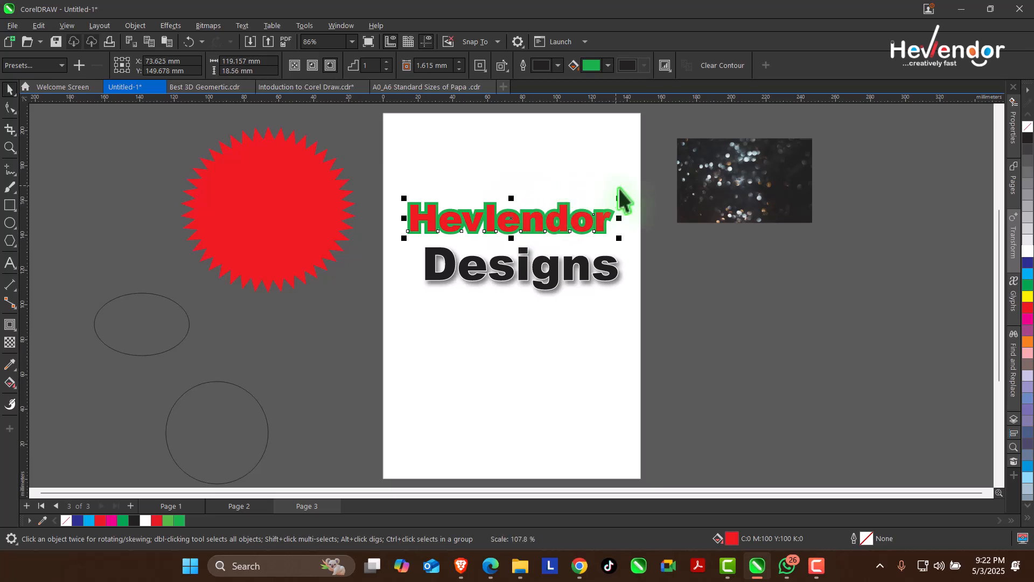
drag(618, 198, 614, 172)
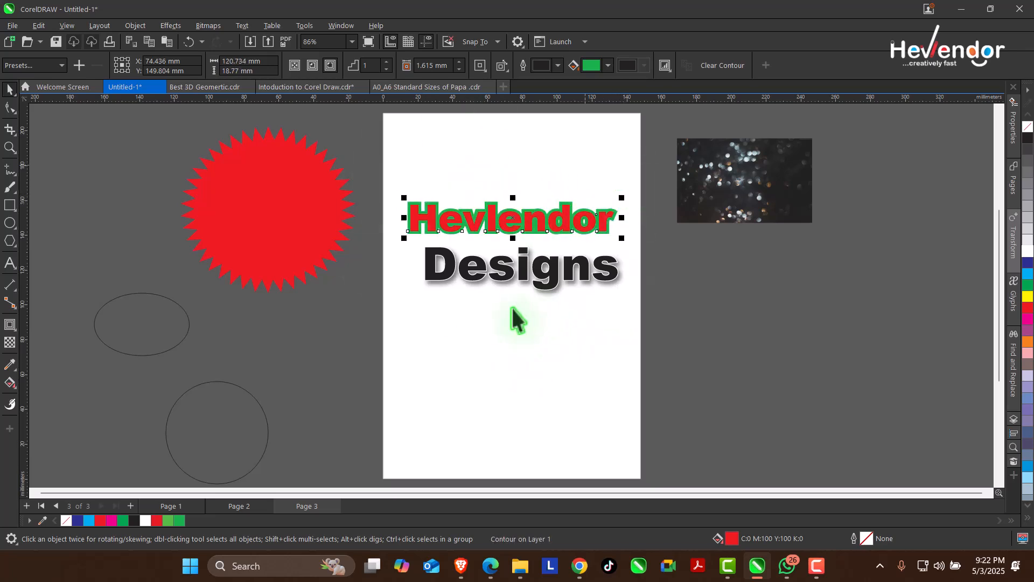
Step: Move the shadowed Designs text to align with Hevlendor's left edge and place a shadowless copy of it below
click(451, 280)
drag(455, 275, 439, 272)
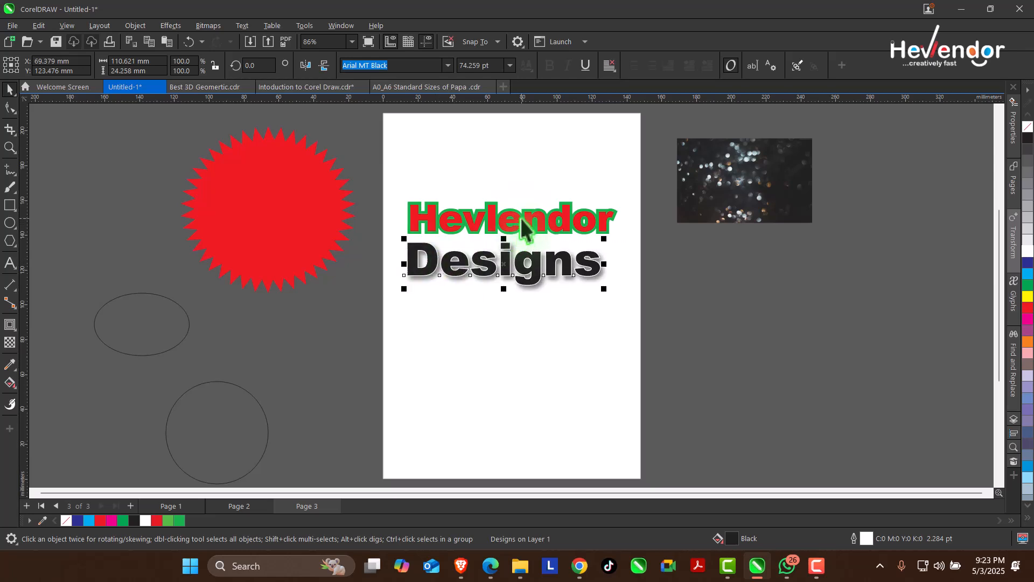
click(525, 223)
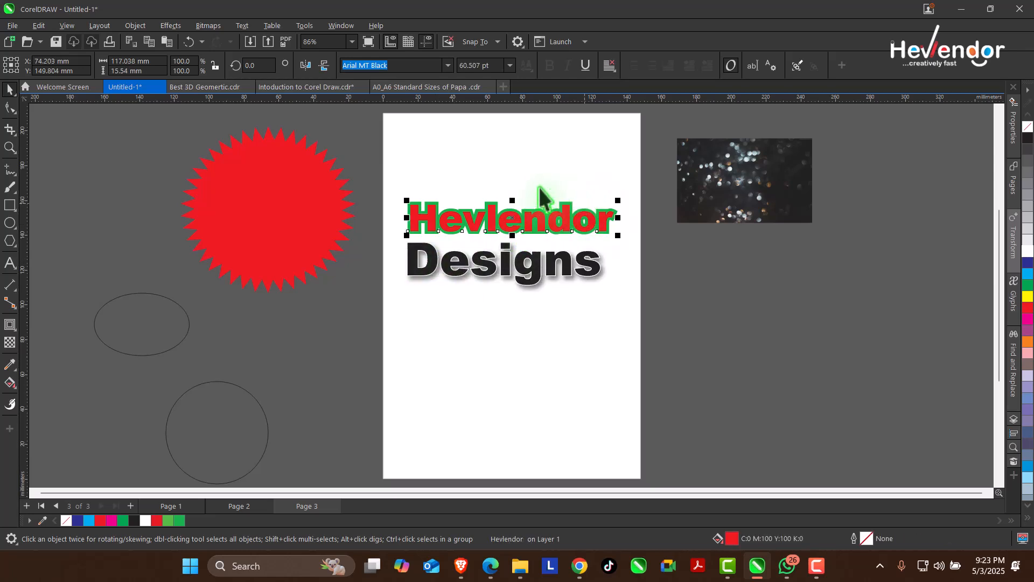
drag(483, 269, 496, 313)
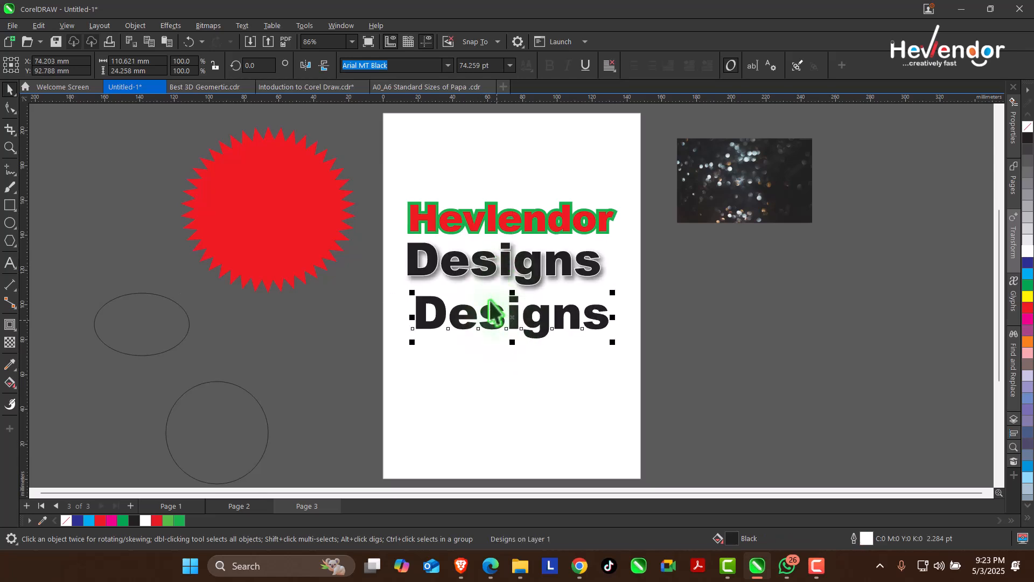
Step: Extrude the lower Designs copy down and to the right, with the vanishing point offset about 11.8 mm and -17.1 mm
click(12, 327)
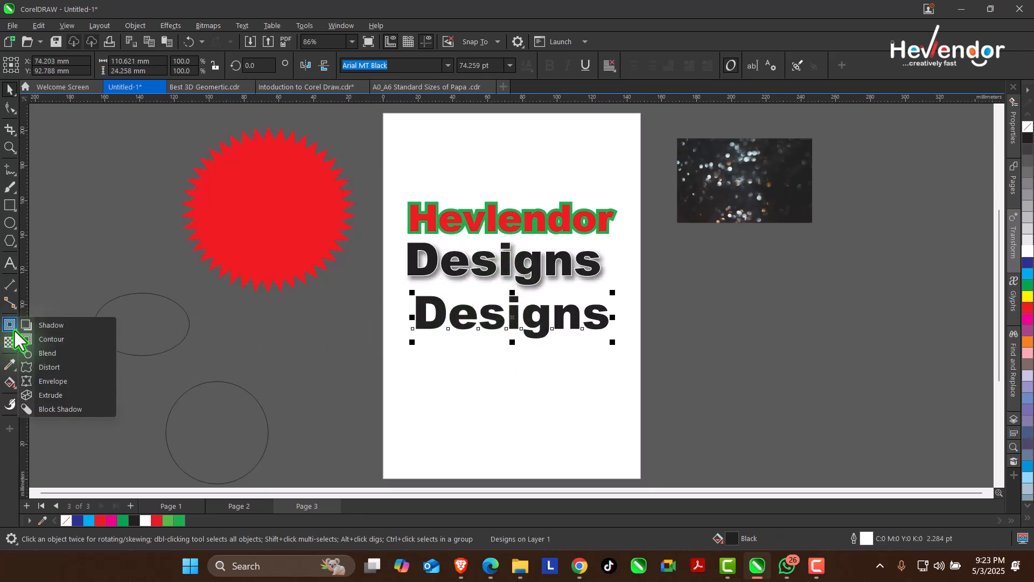
click(60, 396)
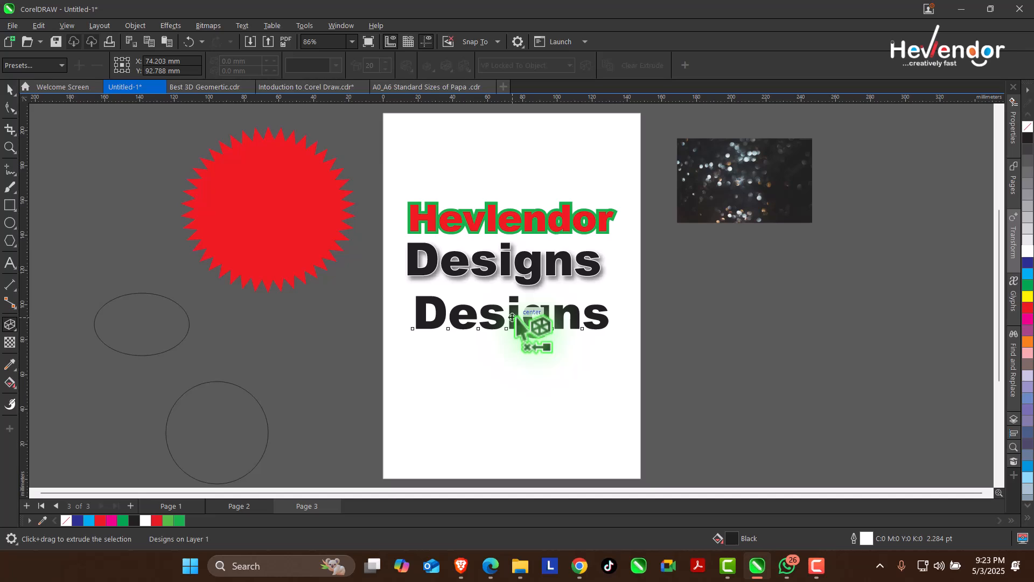
mouse_move(528, 318)
mouse_down()
mouse_move(521, 335)
mouse_move(544, 365)
mouse_move(532, 347)
mouse_up()
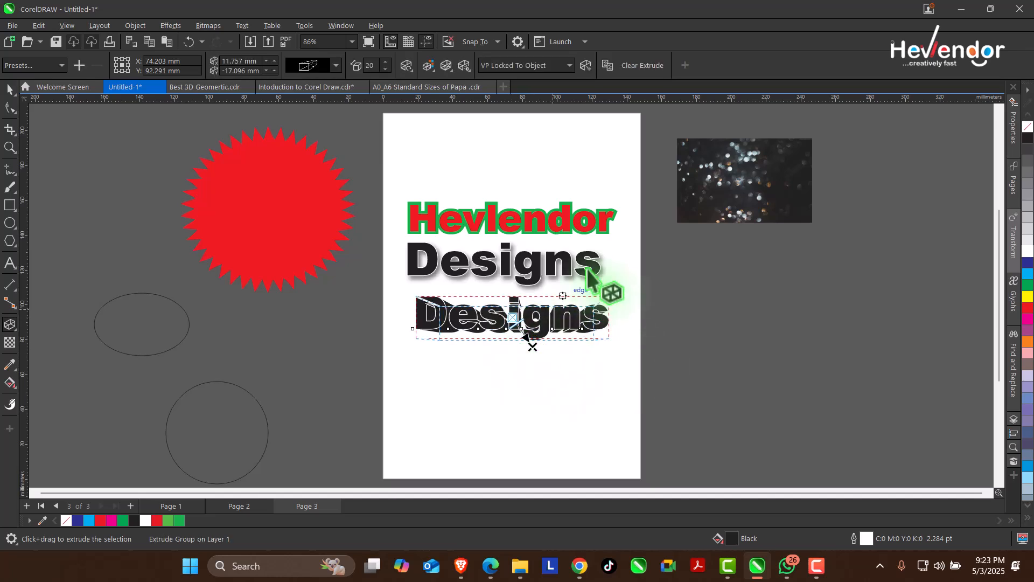
click(9, 146)
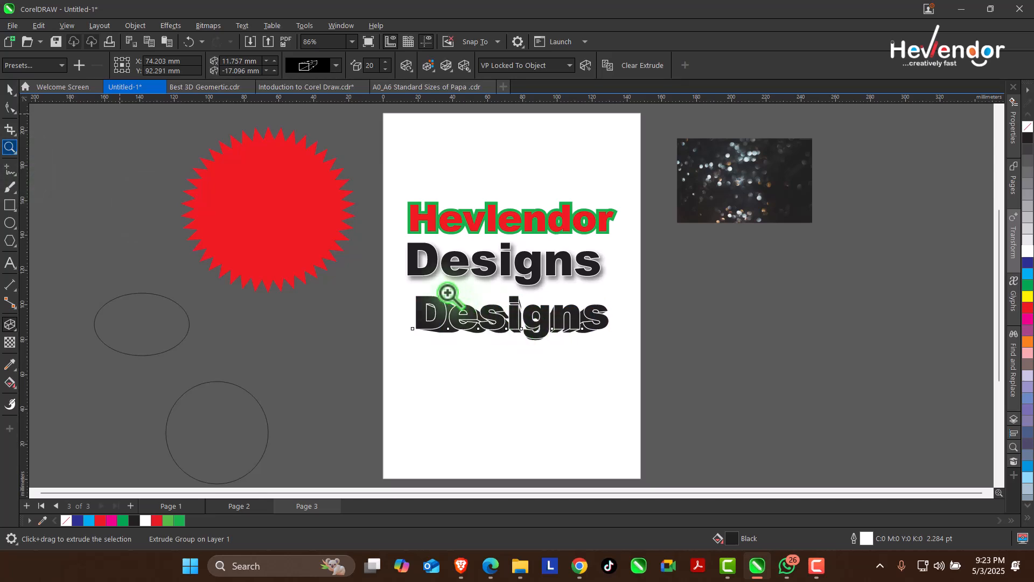
drag(399, 278, 653, 351)
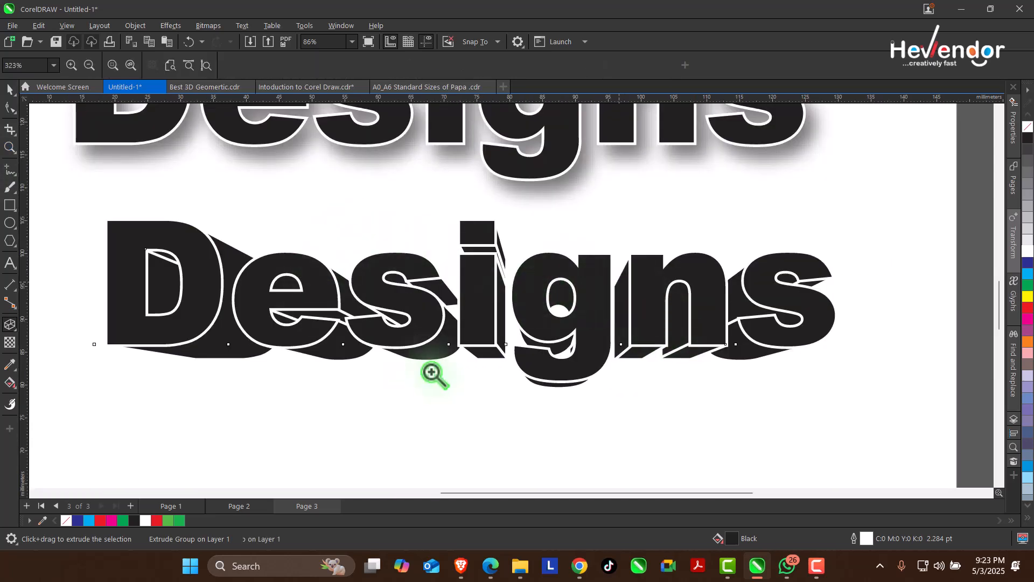
Step: Increase the extrusion depth of the lower Designs text to 24
click(10, 90)
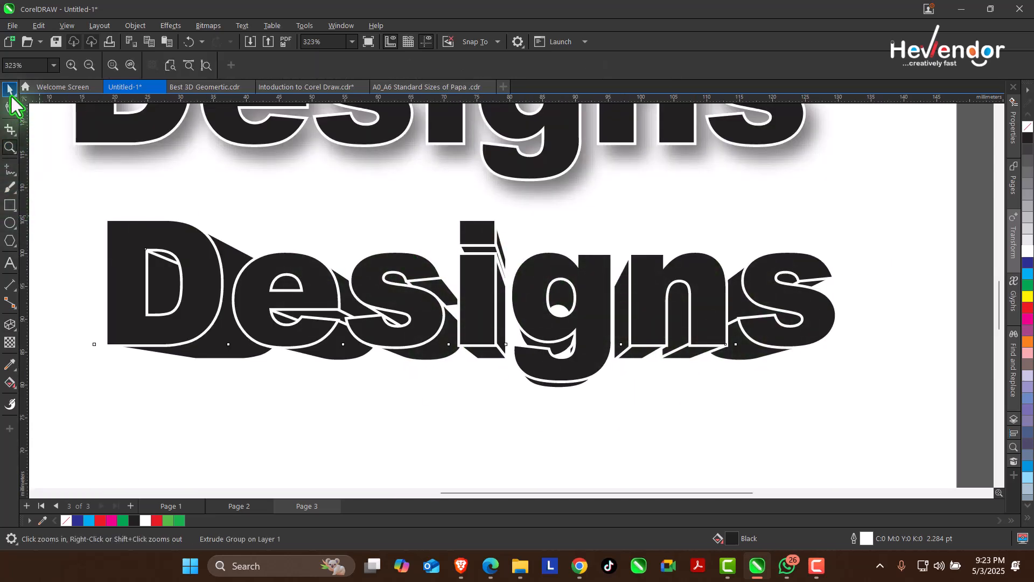
click(362, 323)
click(9, 325)
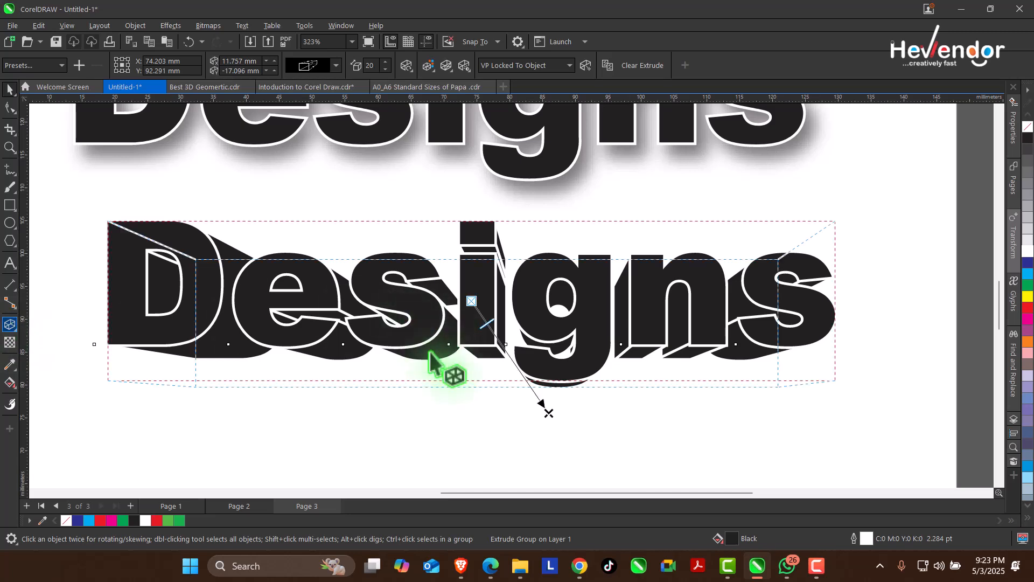
mouse_move(486, 323)
mouse_down()
mouse_move(505, 327)
mouse_move(489, 323)
mouse_move(504, 340)
mouse_move(489, 326)
mouse_up()
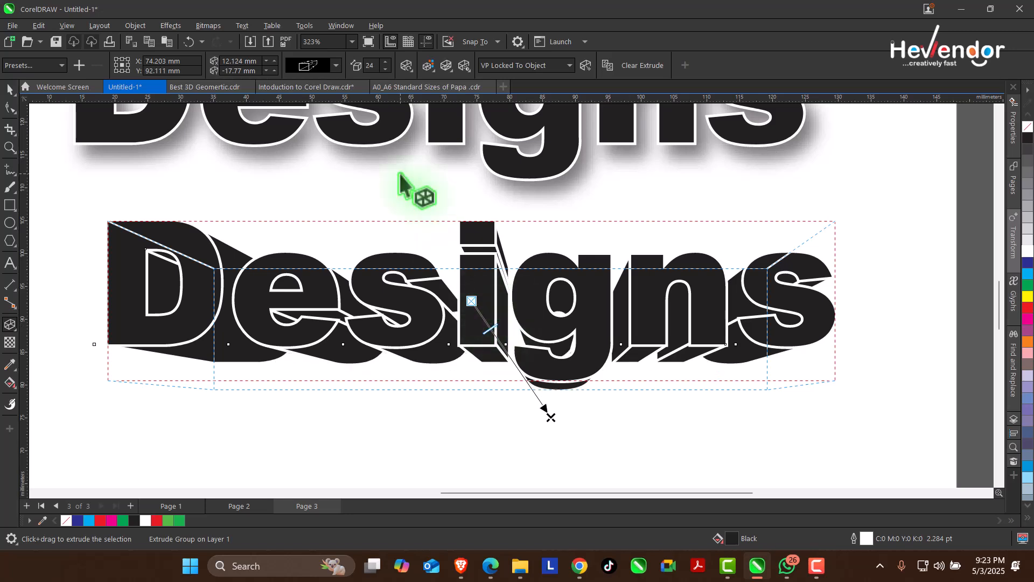
Step: Rotate the lower Designs extrusion in 3D to expose the letters' undersides, and shorten its depth to about 5
click(412, 73)
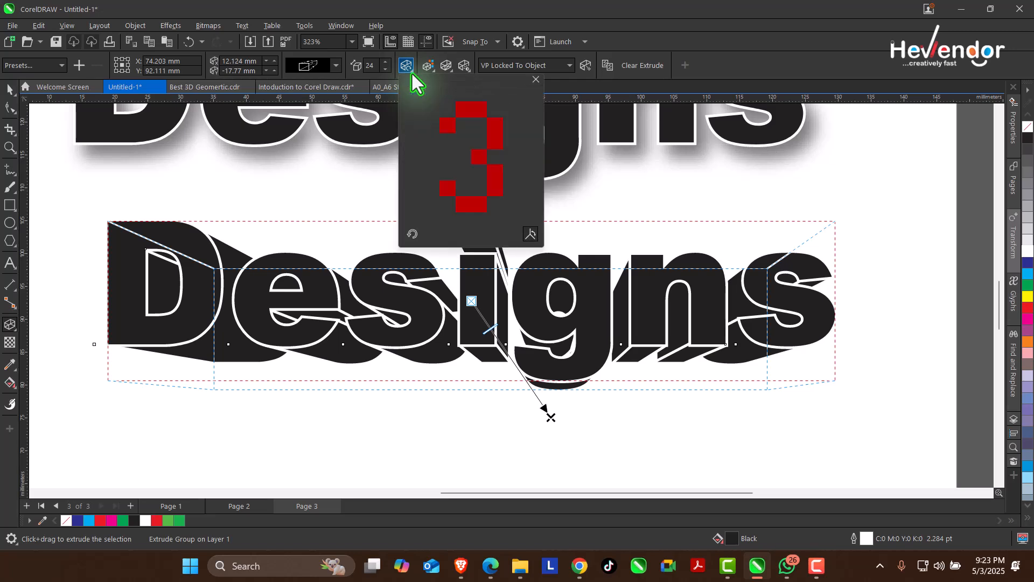
drag(479, 157, 444, 205)
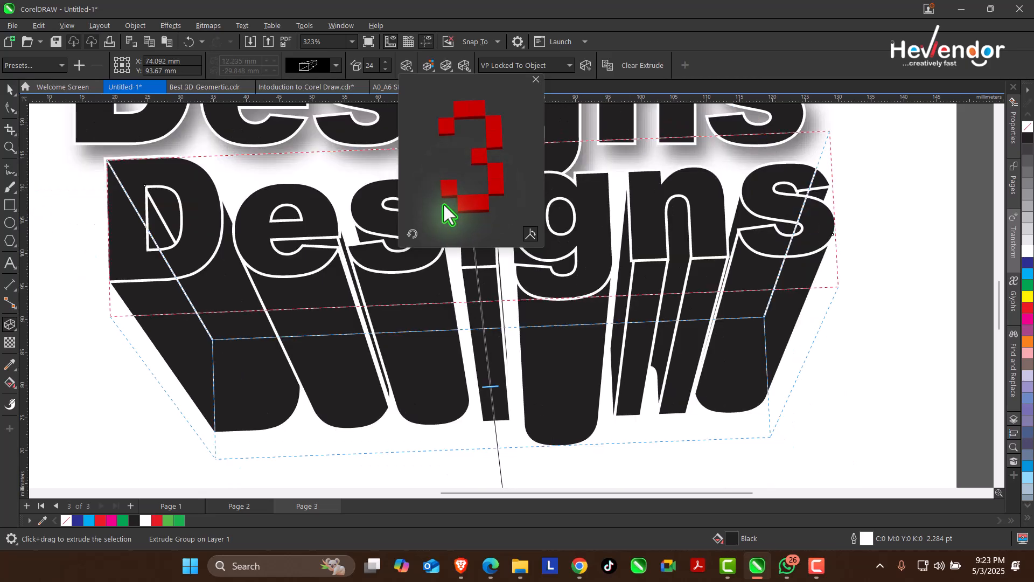
click(536, 79)
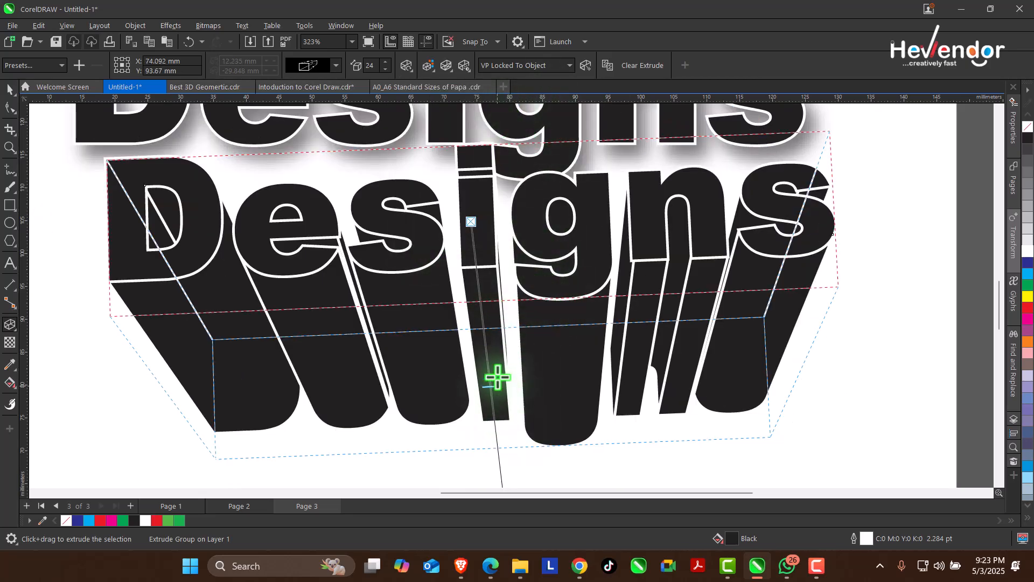
drag(492, 379, 491, 329)
mouse_move(486, 333)
mouse_down()
mouse_move(488, 348)
mouse_move(482, 322)
mouse_up()
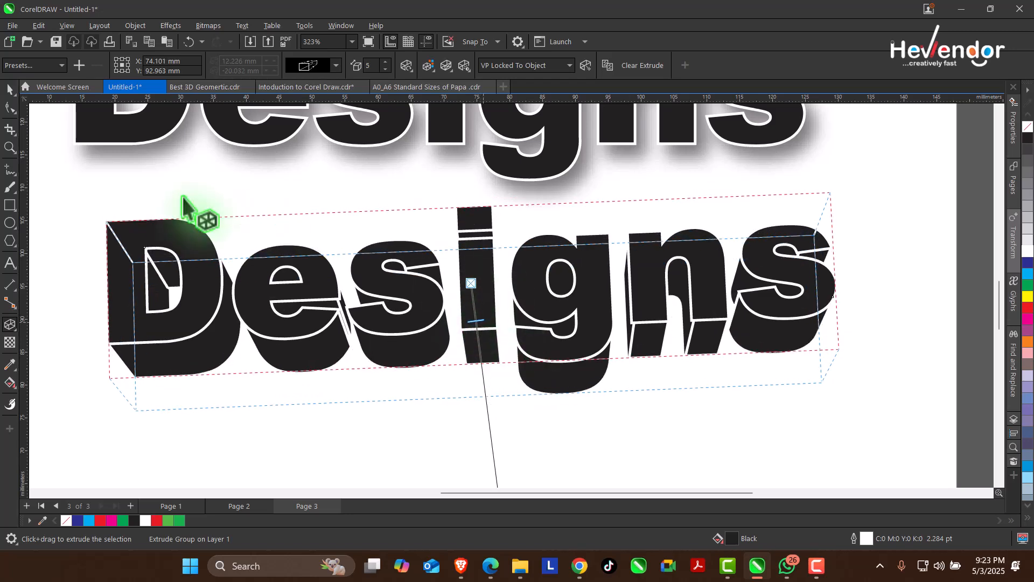
Step: Shift the extruded Designs text slightly left, and move all three lettering pieces off the page to its right, below the bokeh photo
click(10, 147)
key(shift+F4)
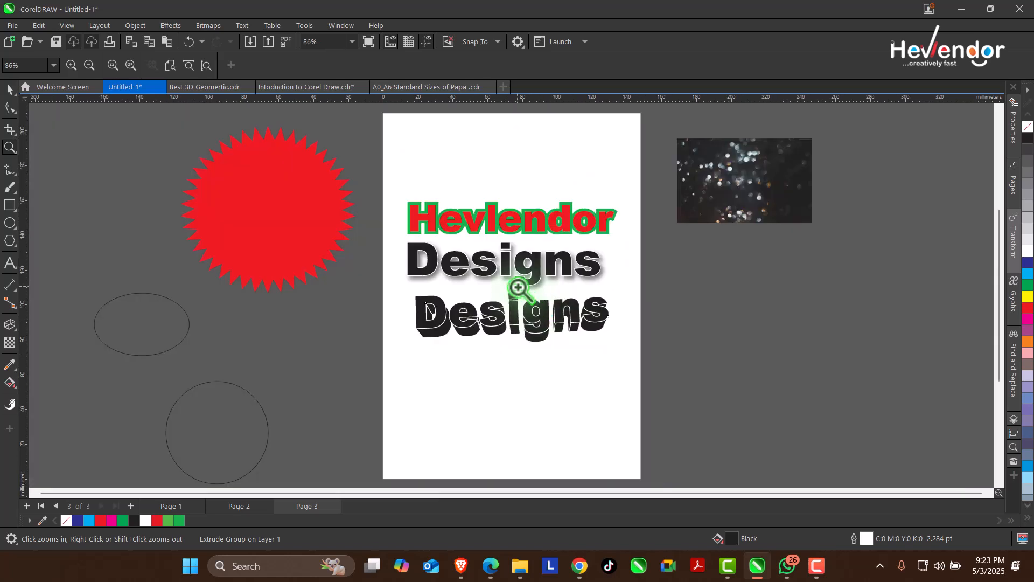
drag(383, 165, 684, 435)
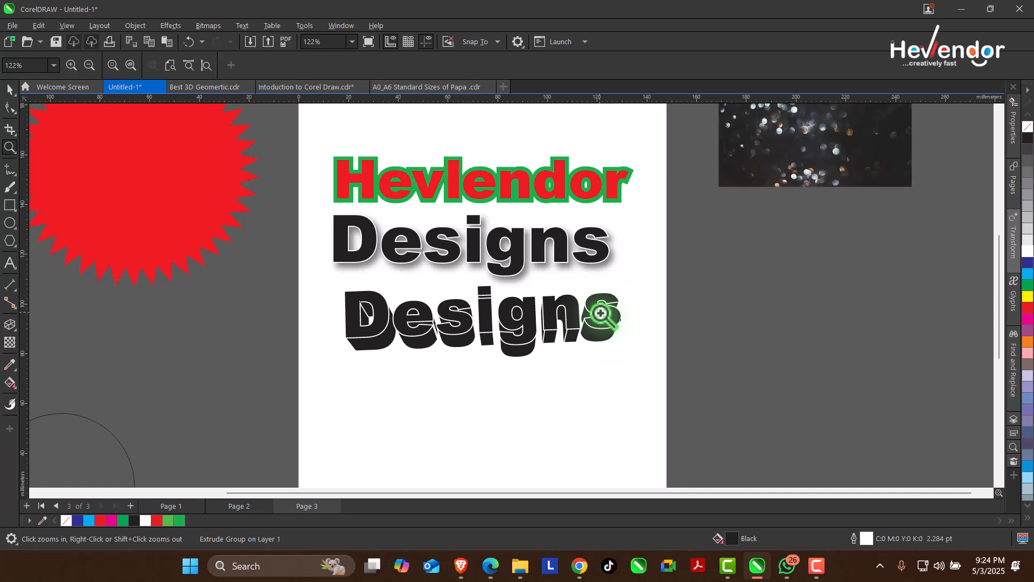
key(shift+F4)
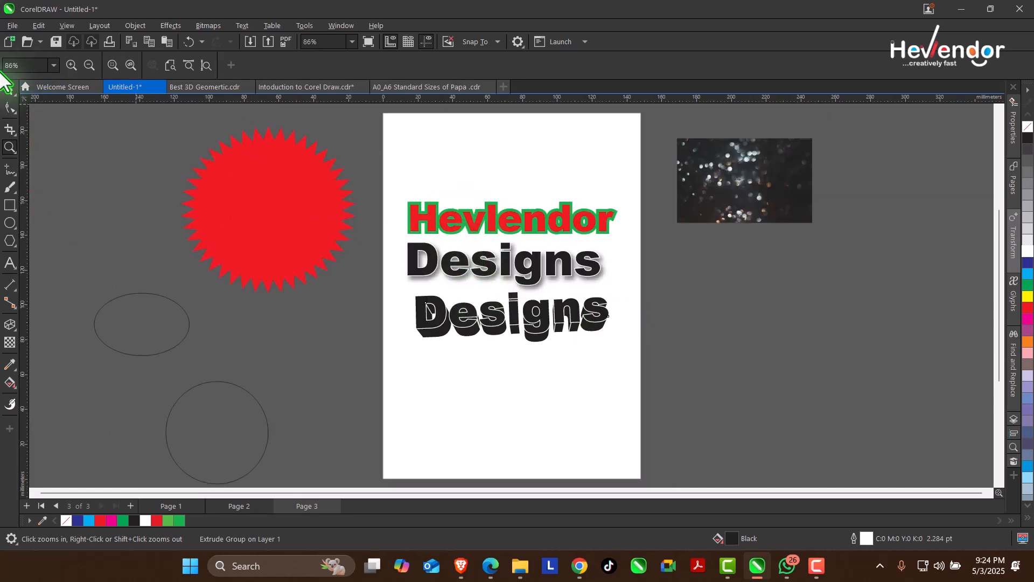
click(9, 89)
click(484, 323)
drag(478, 339, 458, 330)
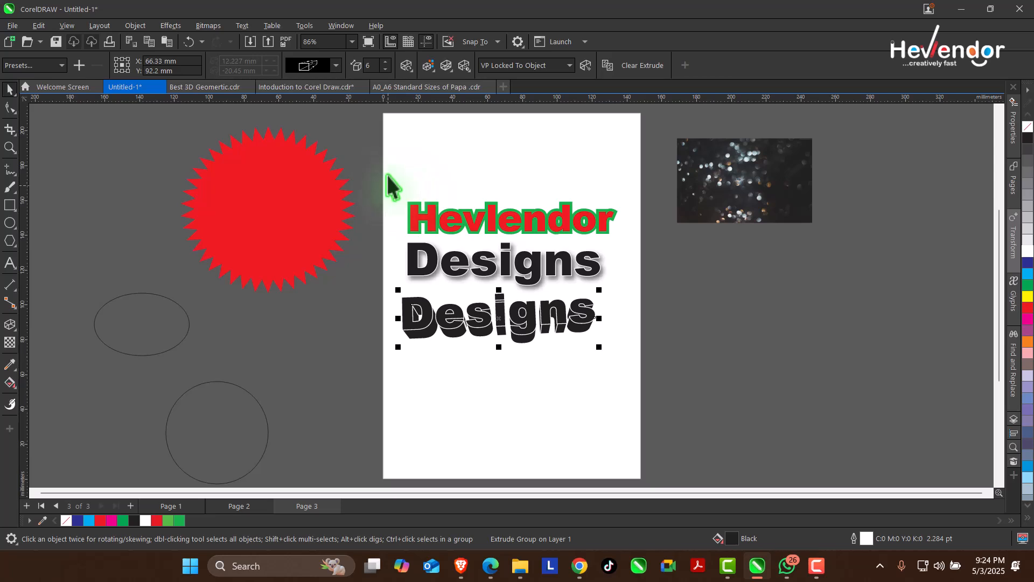
drag(379, 170, 653, 397)
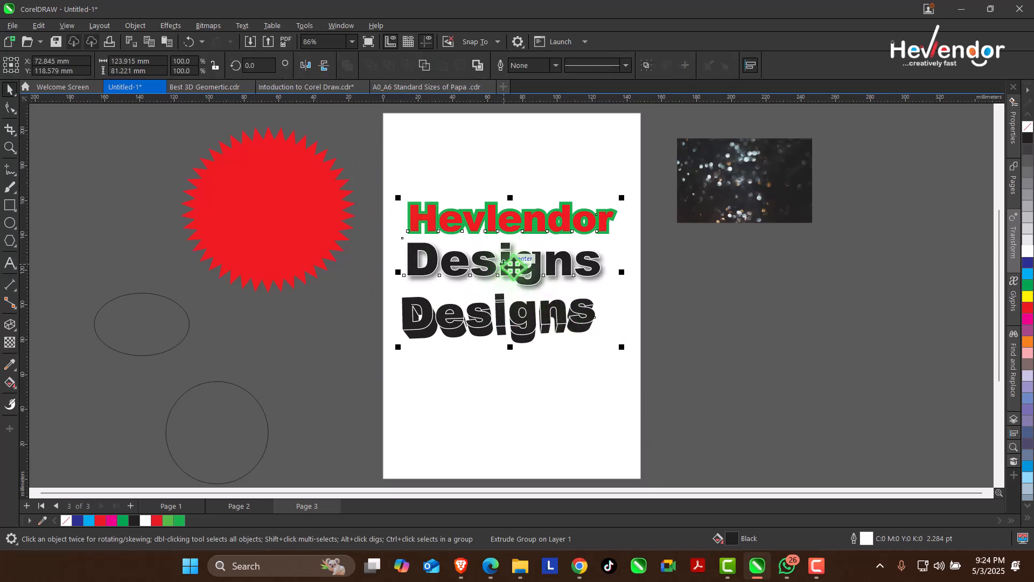
drag(509, 263, 804, 316)
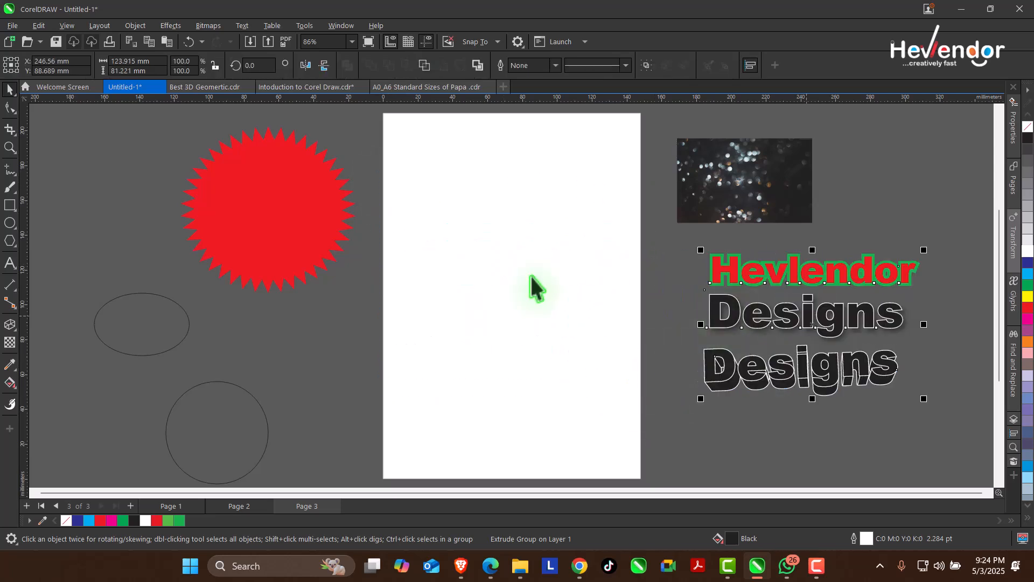
Step: Add four lines of artistic text, "This how to use jklks", "nslkhshs", "jklsjsf;ljs" and "fnbklshlkslk;s", near the page's upper-left corner
click(13, 263)
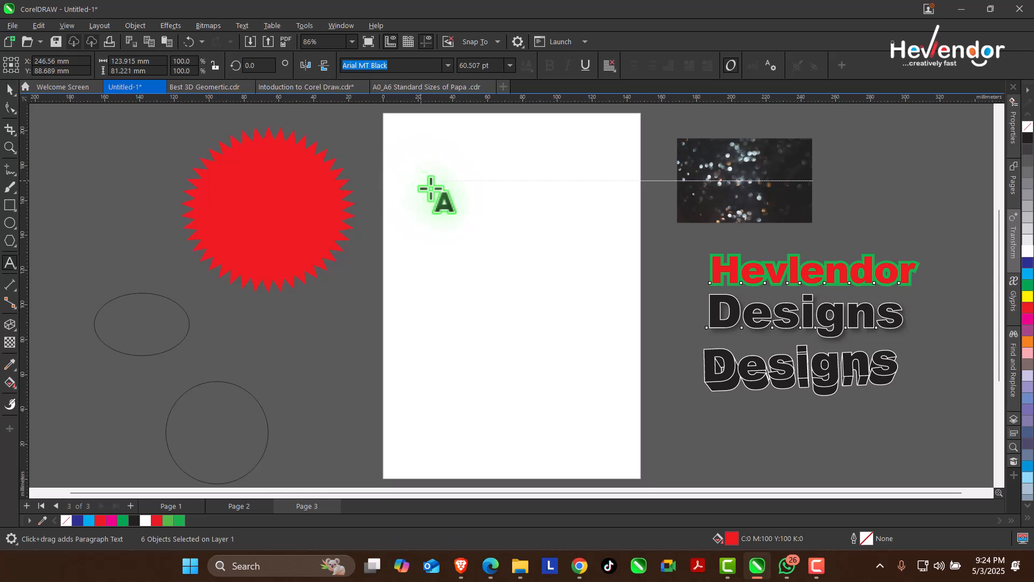
click(424, 172)
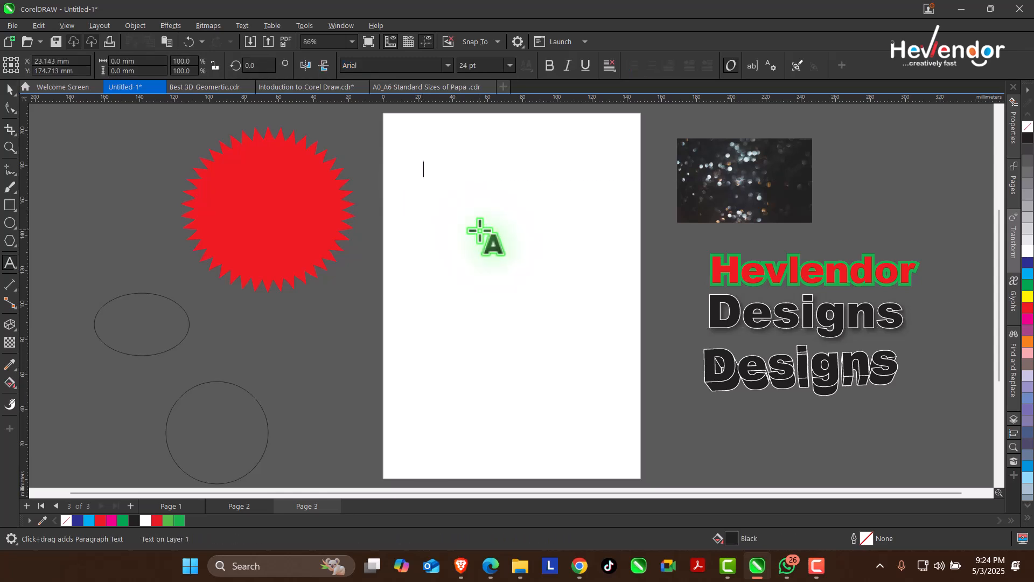
text(hks)
key(BackSpace)
text(This how to use jklks)
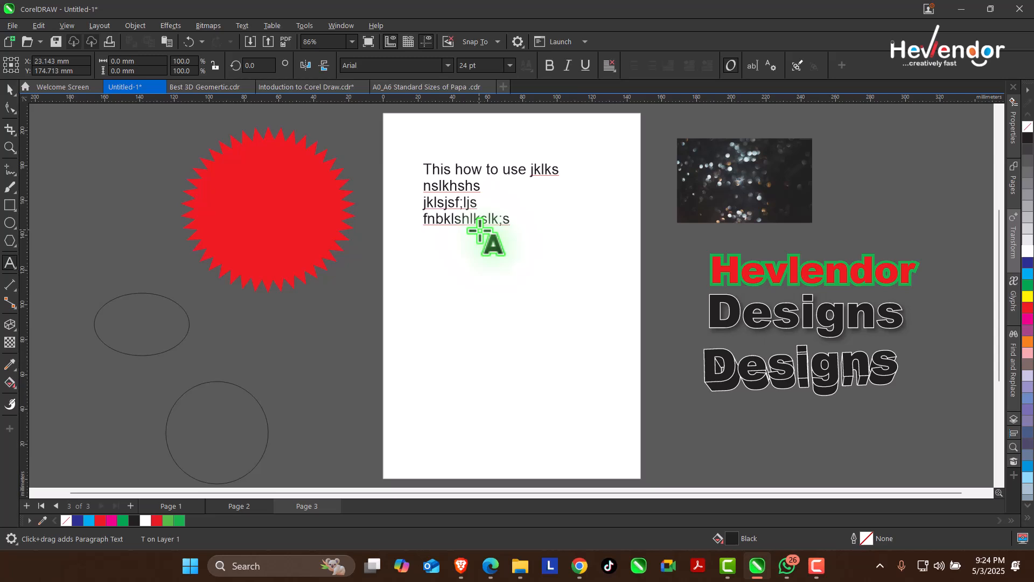
click(478, 231)
click(9, 89)
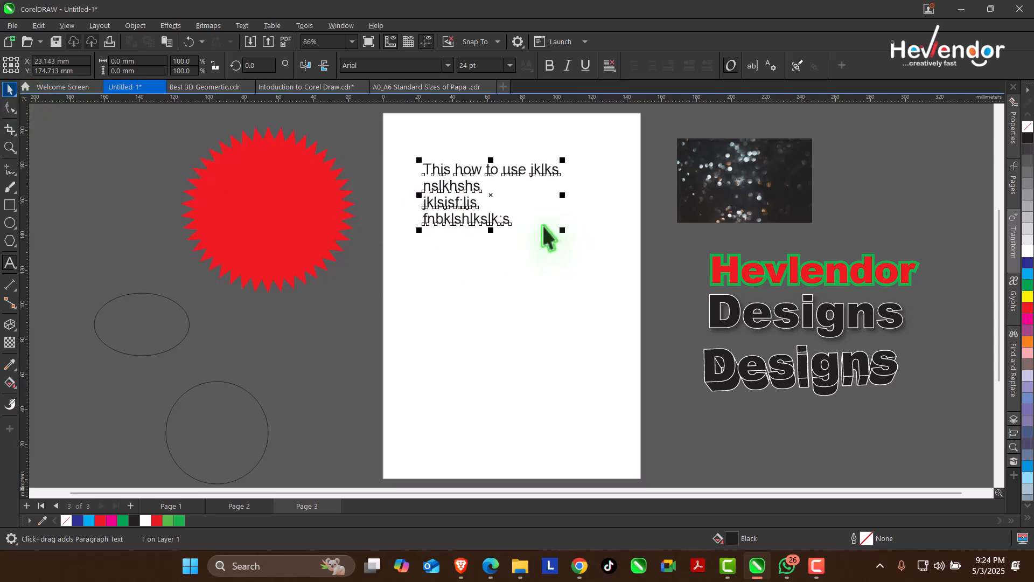
drag(491, 195, 472, 169)
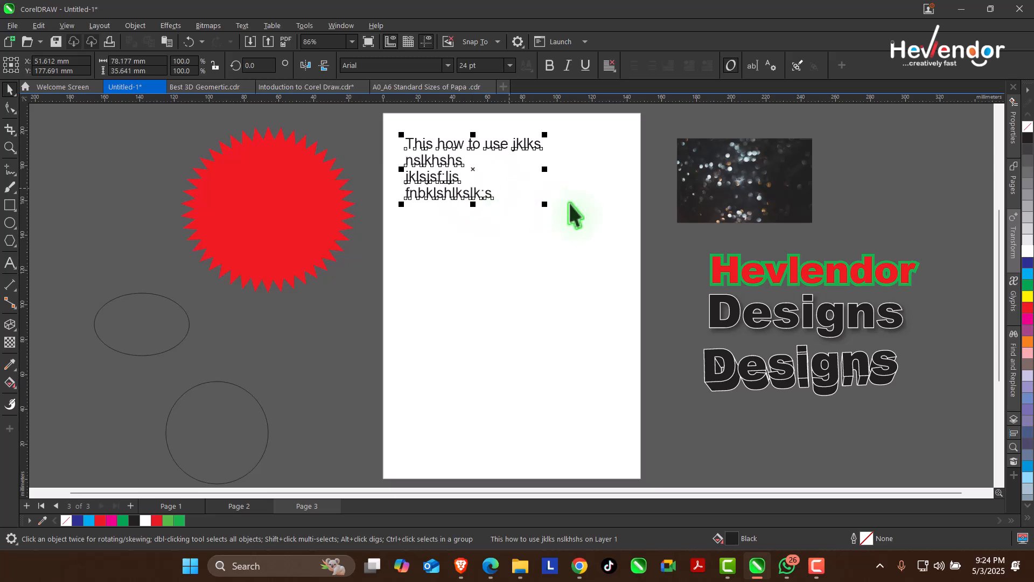
Step: Set the four-line text's font to Arial MT Black and choose a smaller font size
click(446, 66)
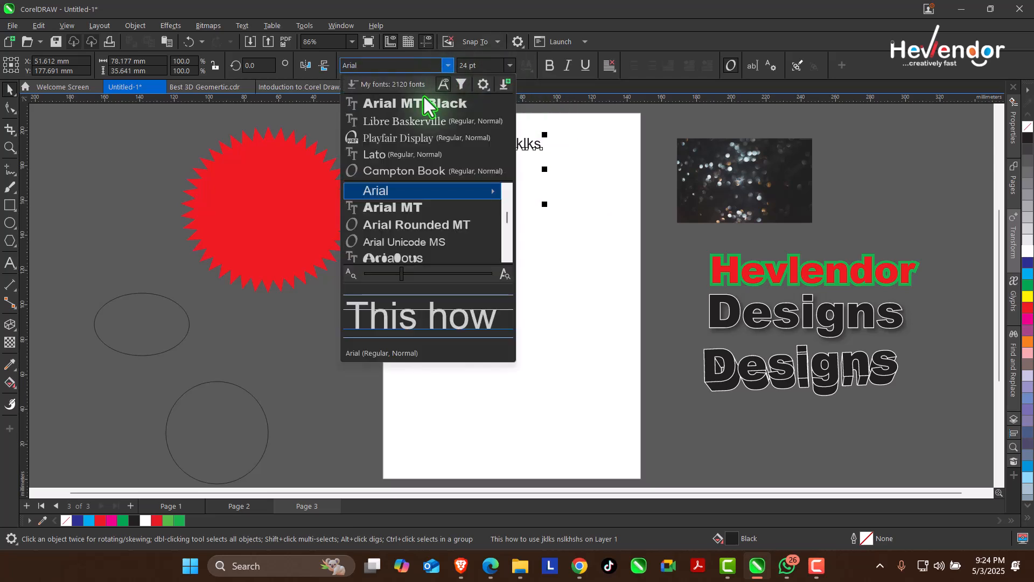
click(411, 104)
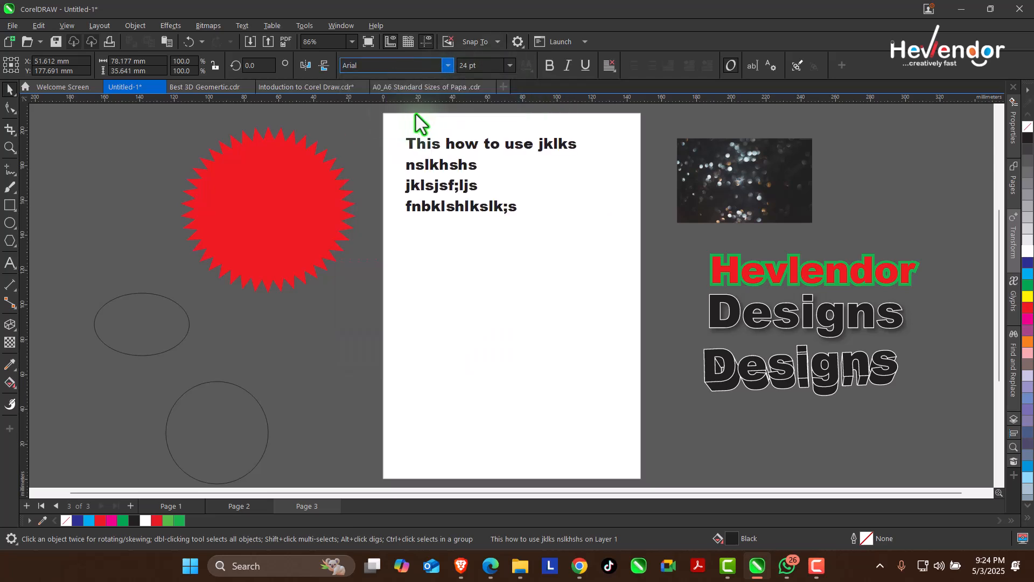
click(509, 66)
click(472, 131)
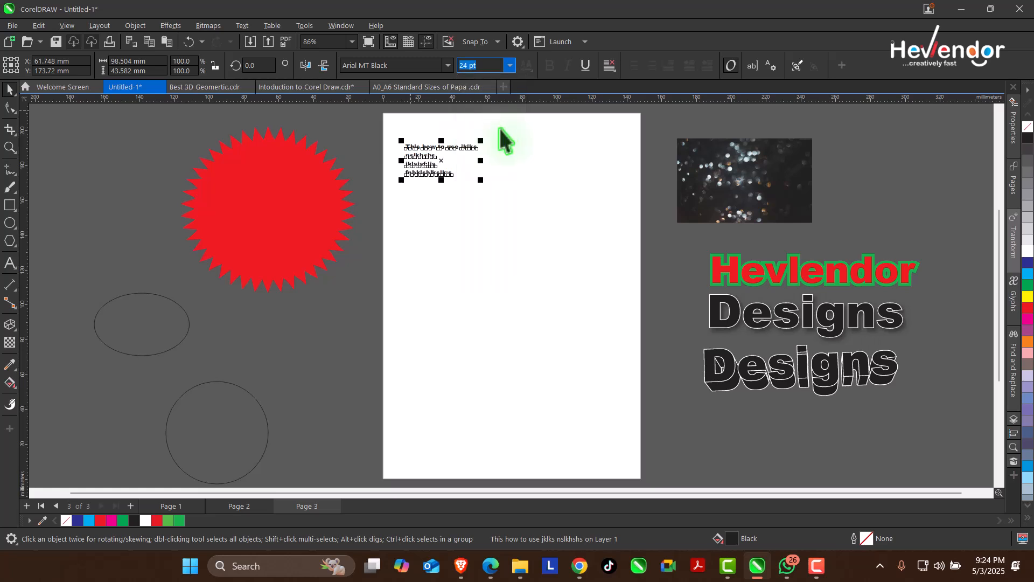
Step: Scale the four-line text up to about 23.5 pt and underline it
drag(480, 180, 503, 203)
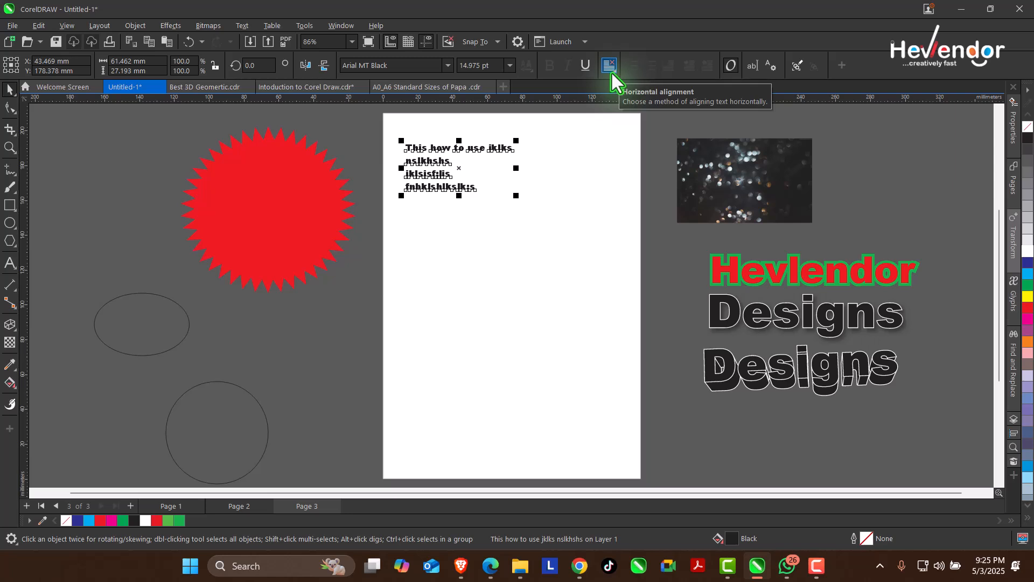
click(586, 70)
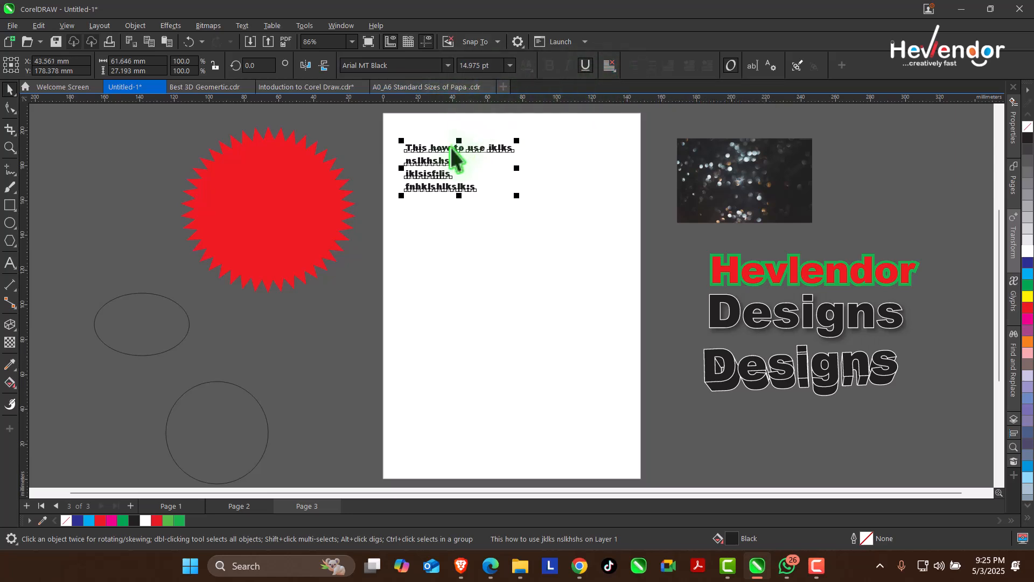
drag(516, 195, 570, 234)
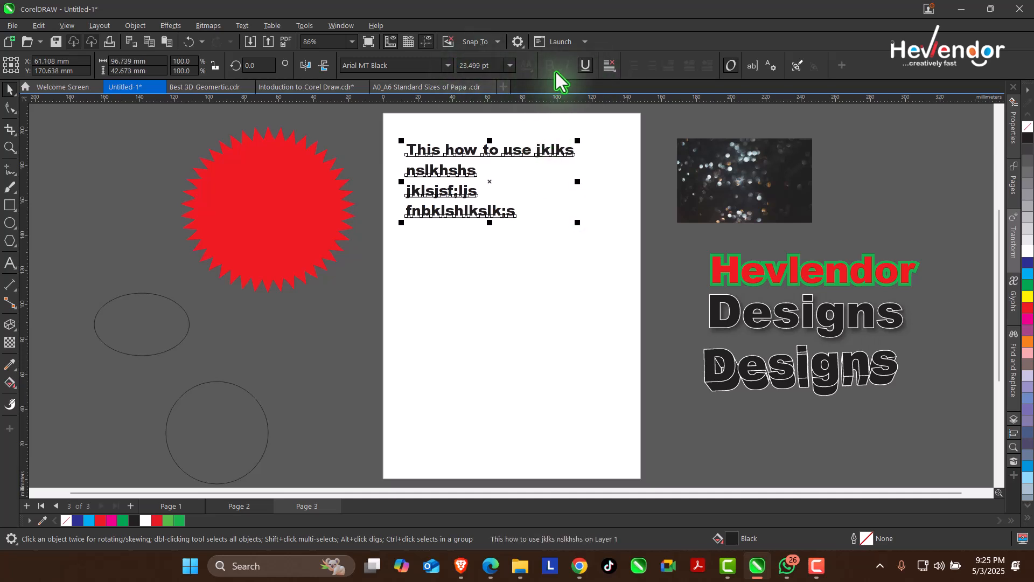
Step: Format the four-line text in Lato bold italic without an underline
click(447, 65)
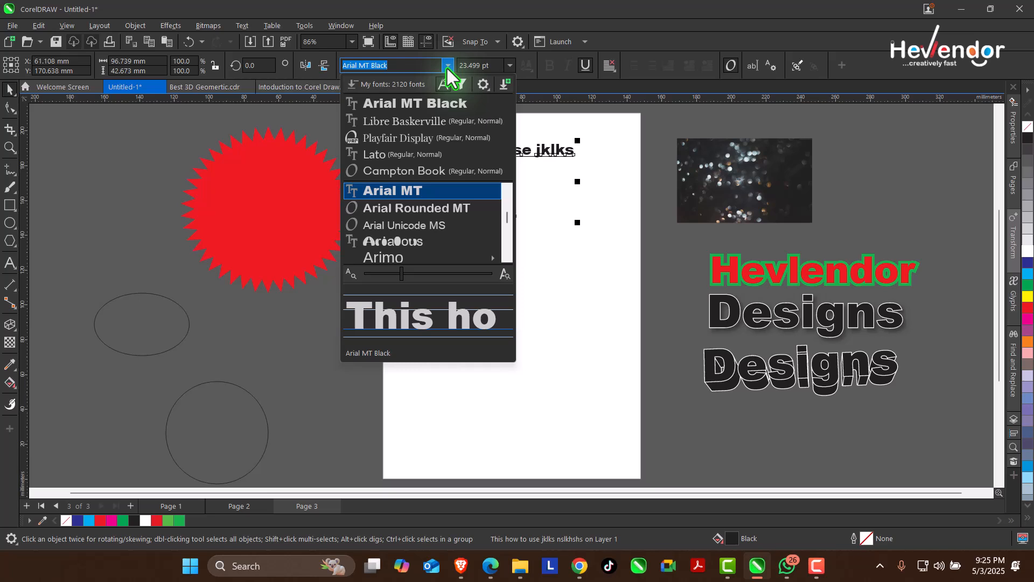
click(412, 157)
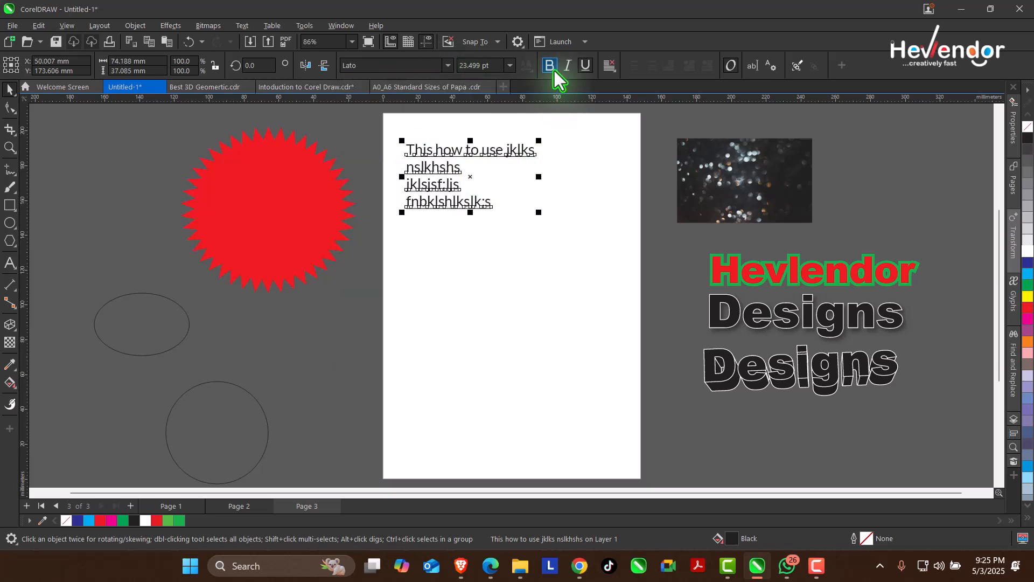
click(554, 70)
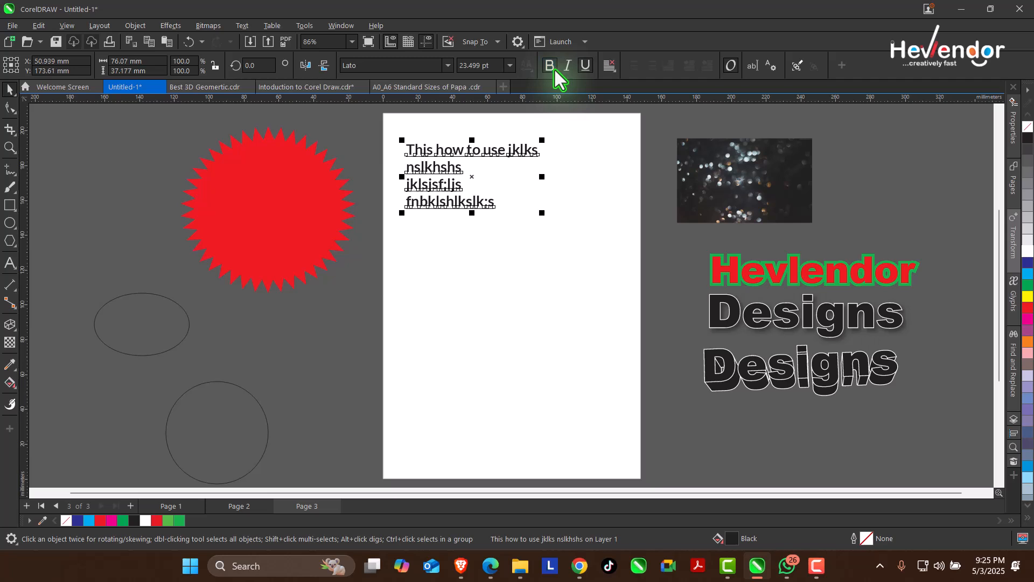
click(565, 65)
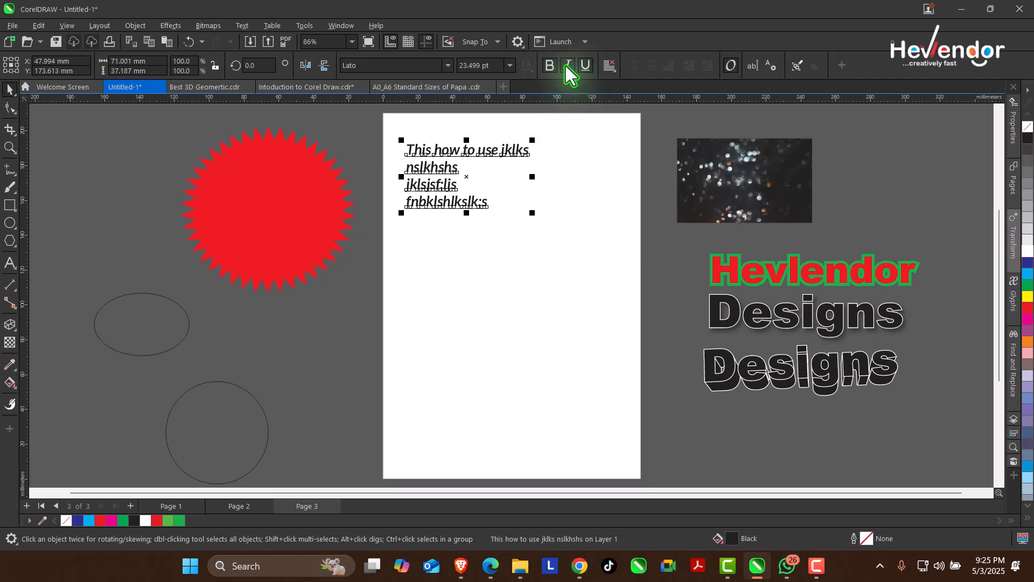
click(584, 68)
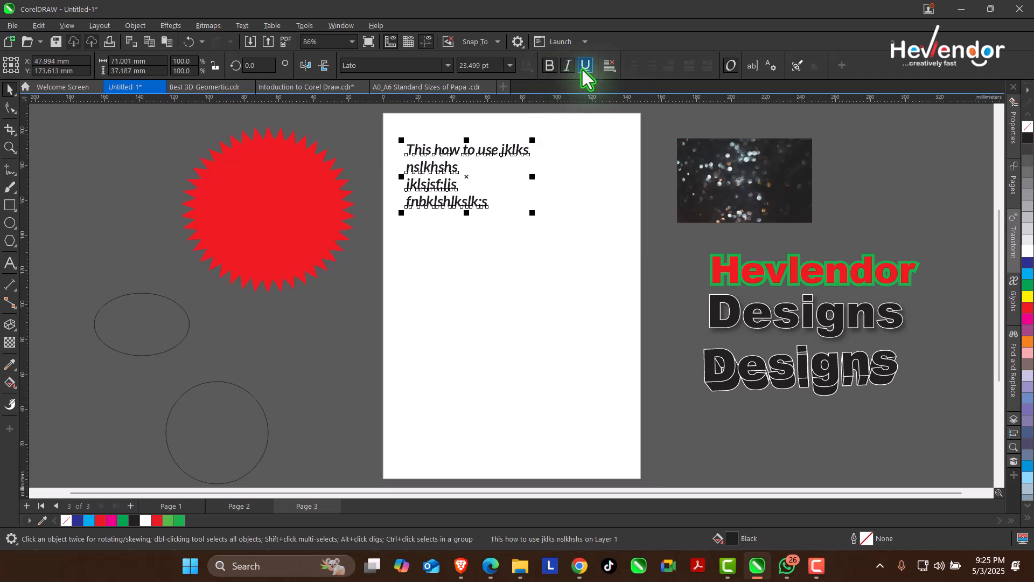
click(583, 69)
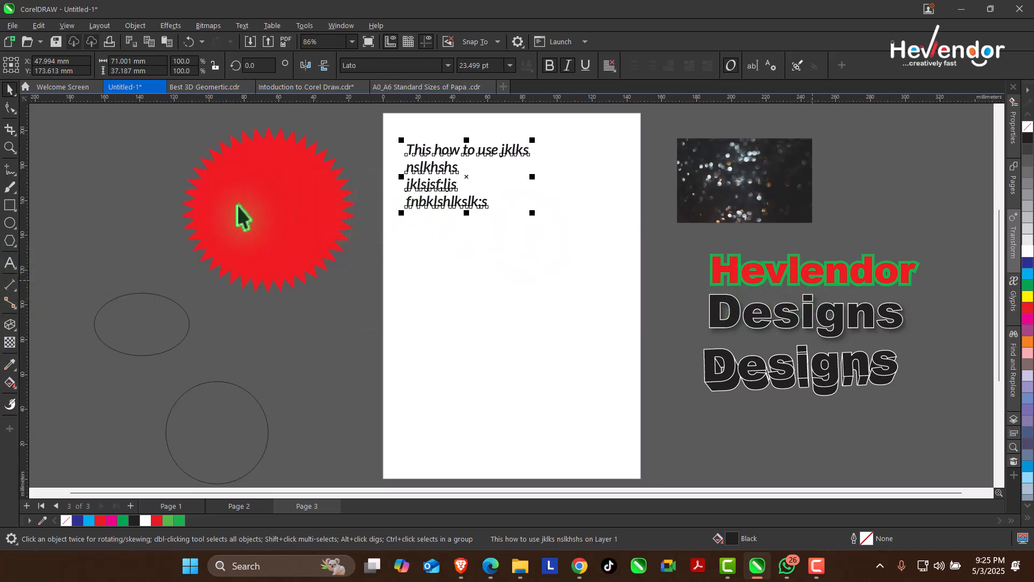
Step: Draw an empty paragraph text frame about 111 mm wide and 106 mm high below the four-line text
click(15, 269)
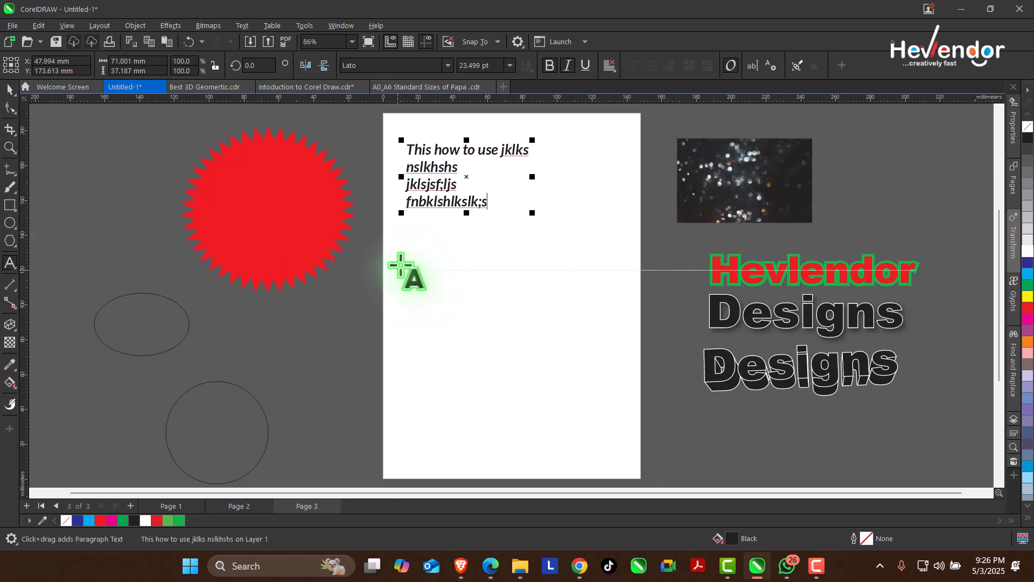
drag(405, 257, 597, 442)
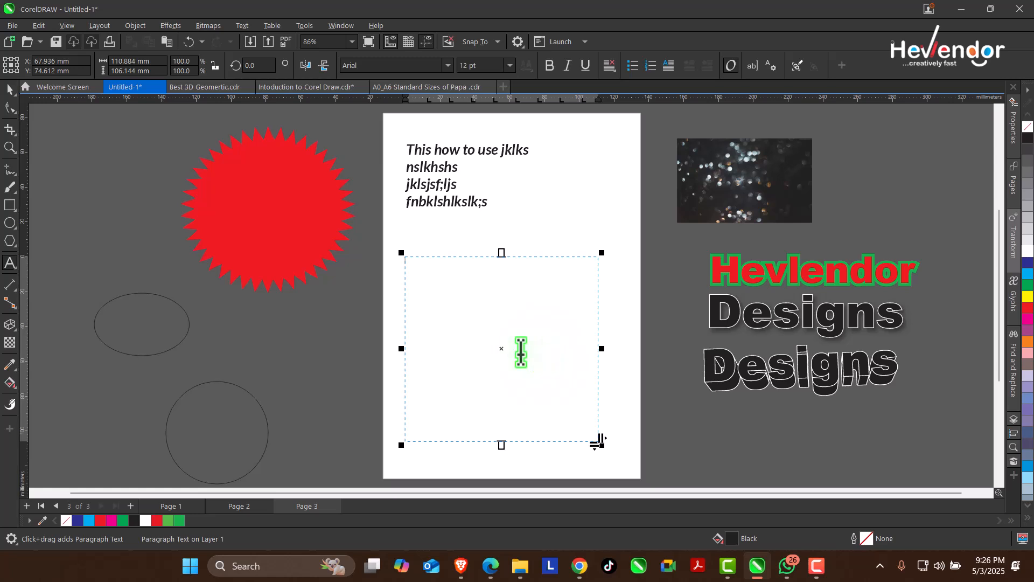
text(The)
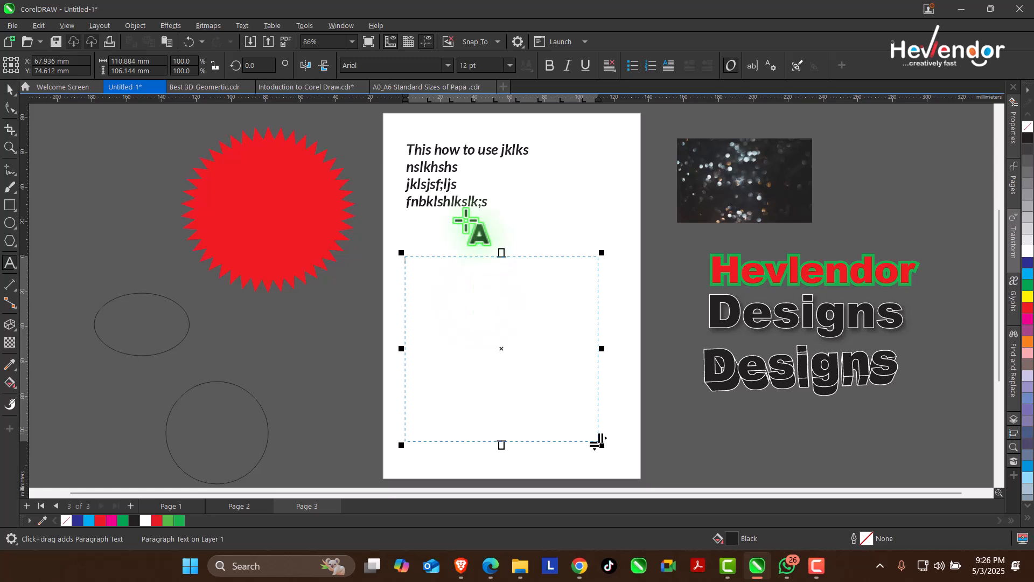
click(324, 65)
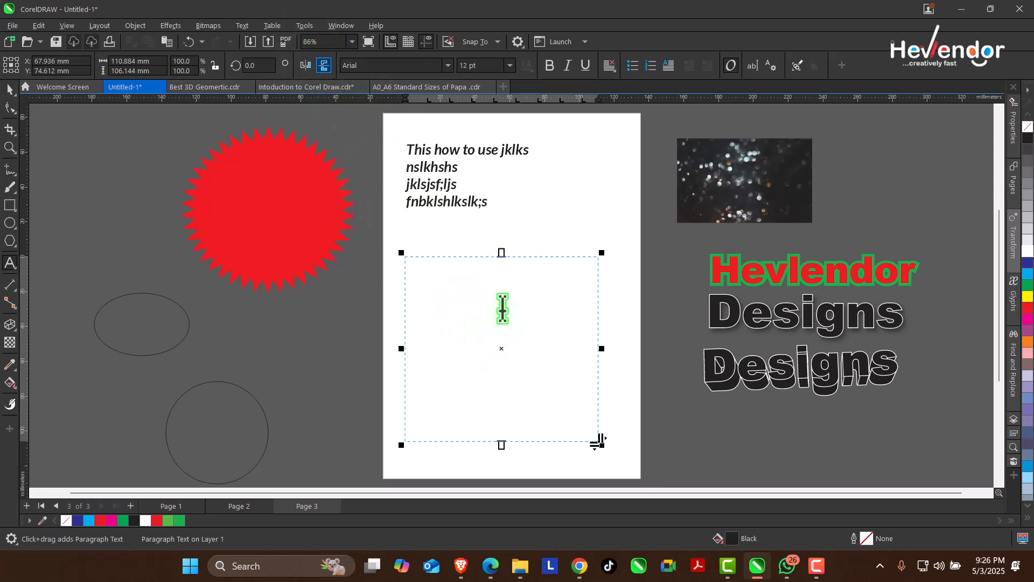
click(10, 90)
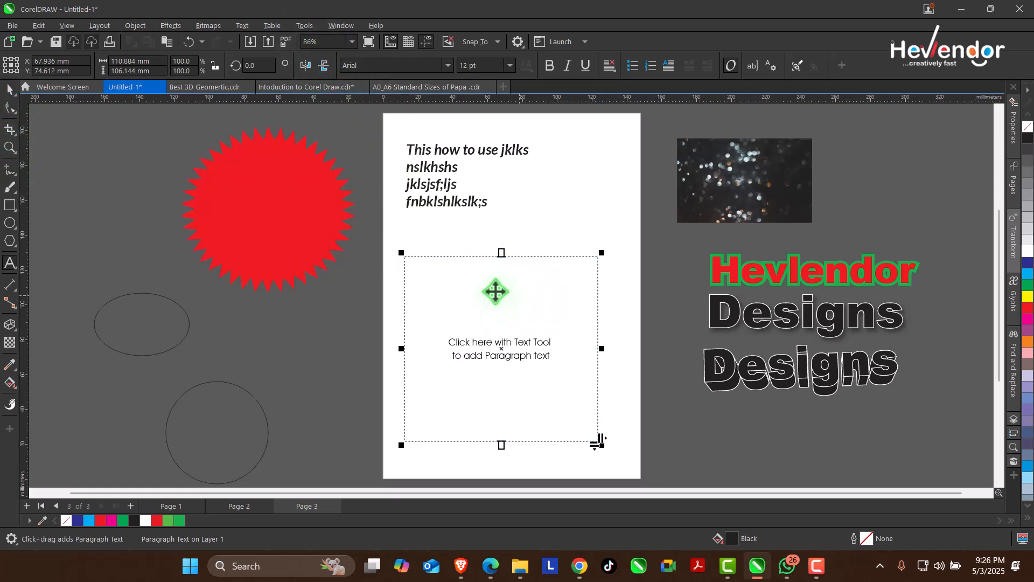
Step: Fill the empty paragraph text frame with placeholder text and extend its upper edge to make the frame about 114 mm high
key(space)
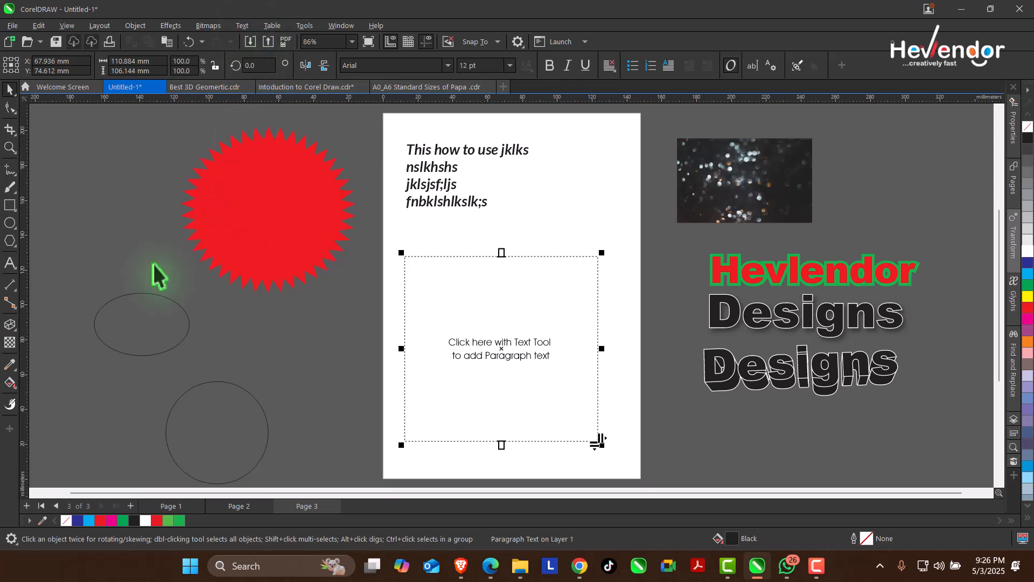
click(244, 27)
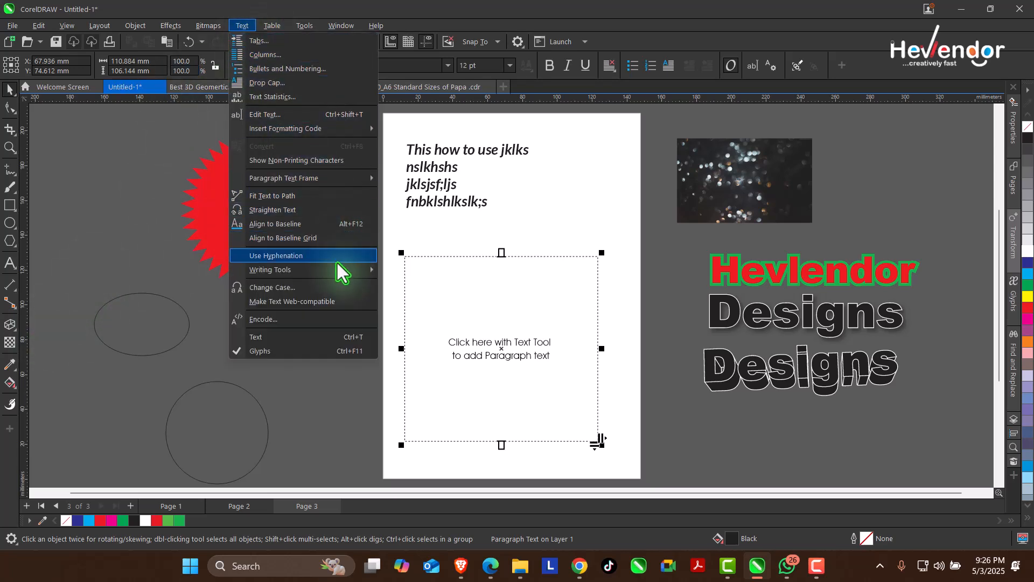
mouse_move(341, 180)
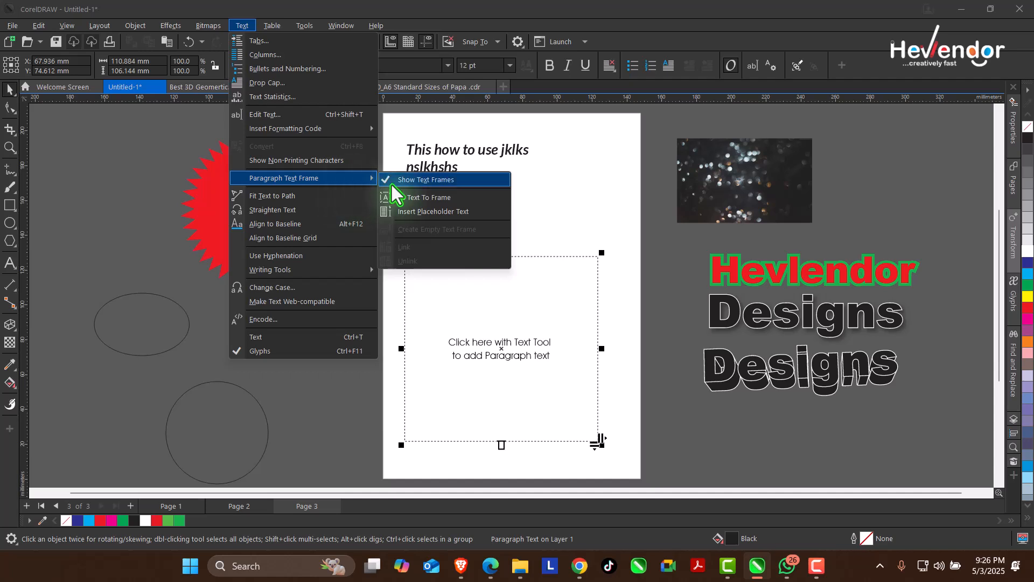
click(445, 212)
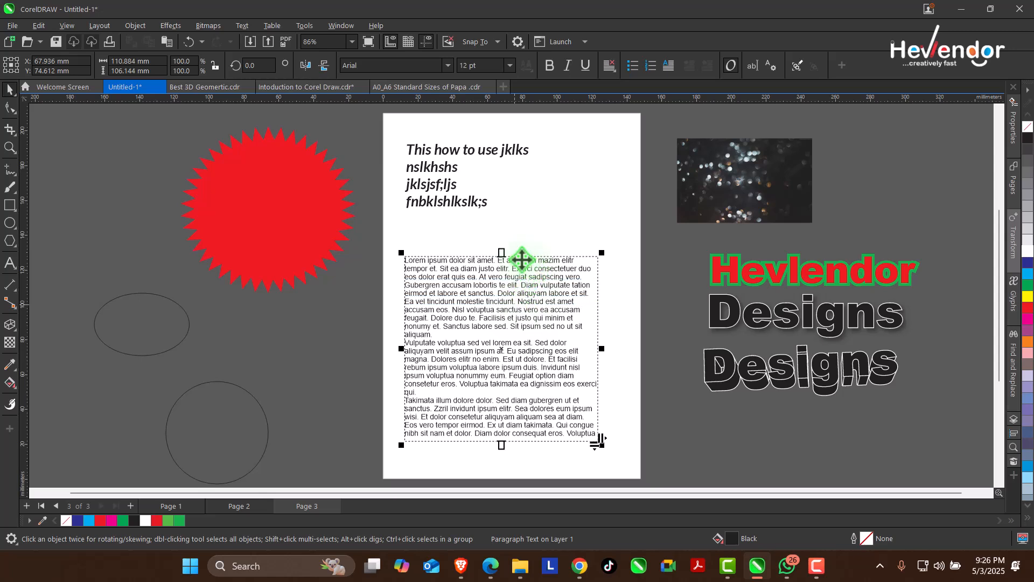
drag(502, 252, 501, 238)
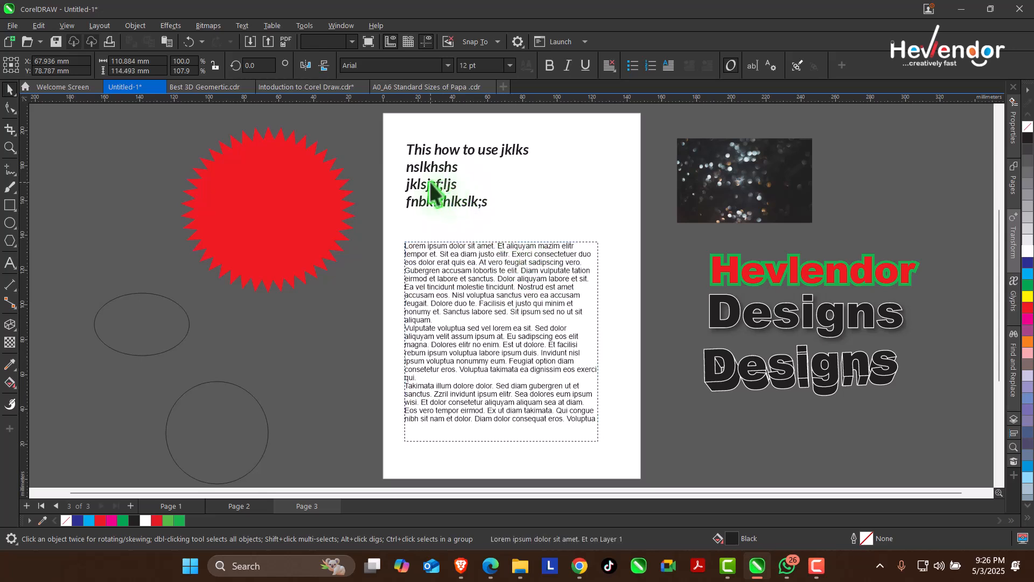
Step: Move the red starburst up and farther away from the page, and shift the four-line text rightward toward the page's centre
drag(256, 204, 203, 191)
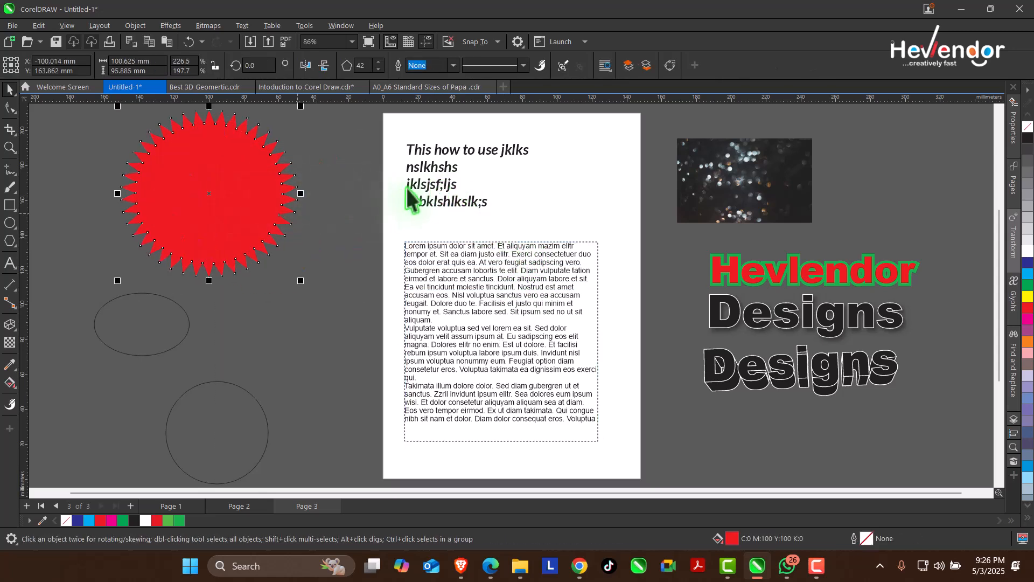
drag(415, 171, 475, 161)
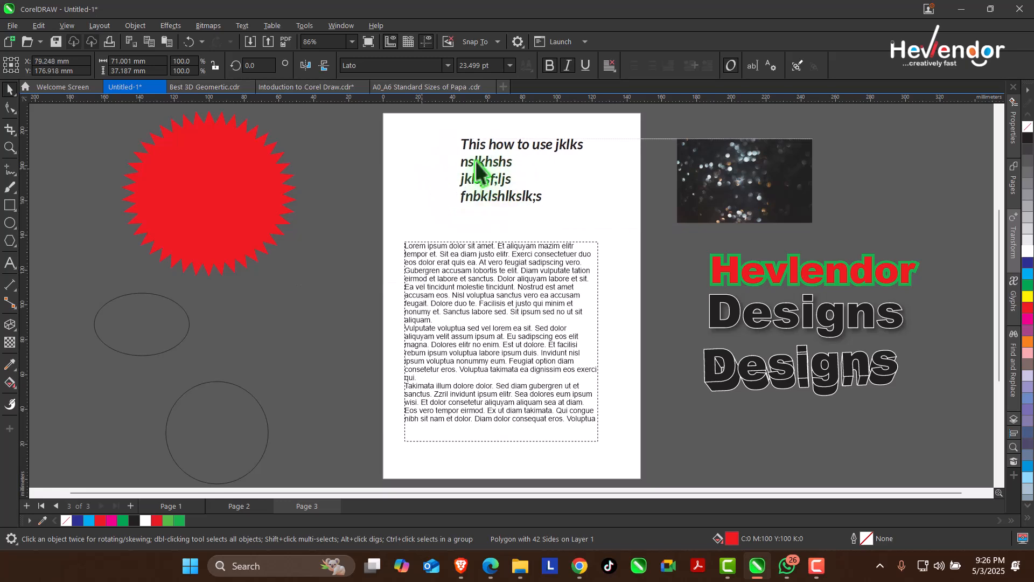
Step: Resize the placeholder text frame from its left, upper and right edges to about 111 mm wide and 119 mm high
click(10, 147)
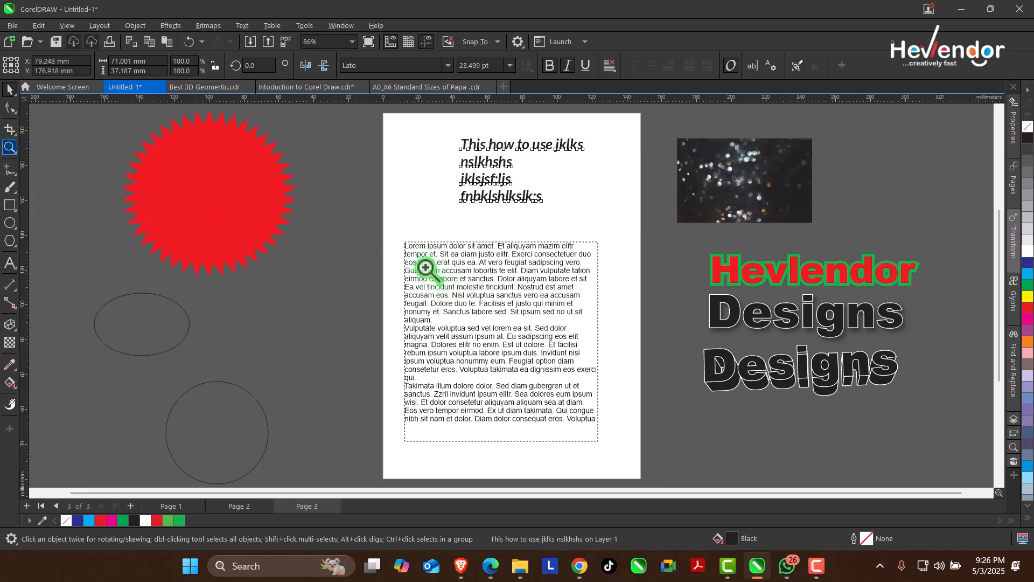
drag(400, 240, 627, 453)
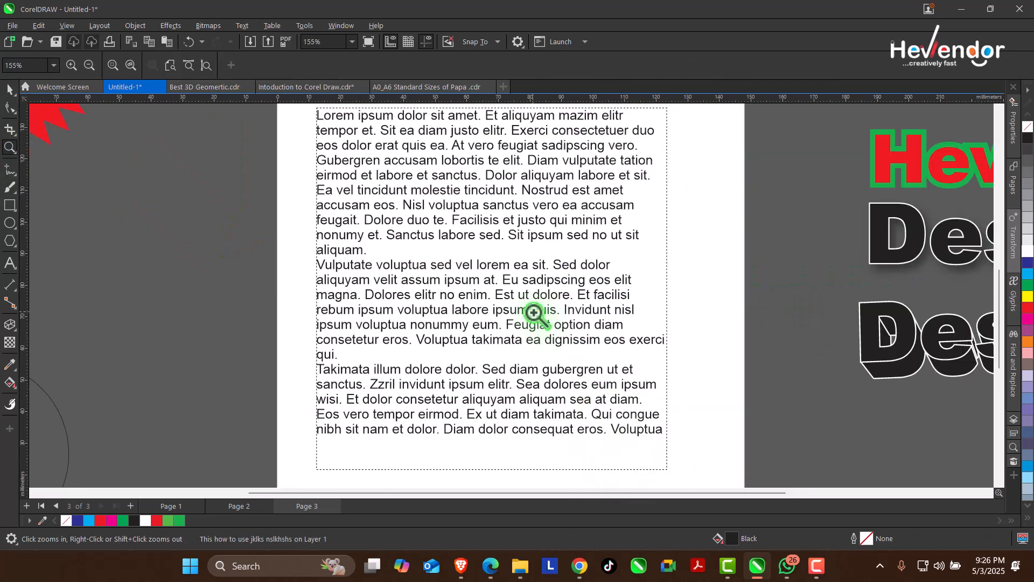
right_click(409, 226)
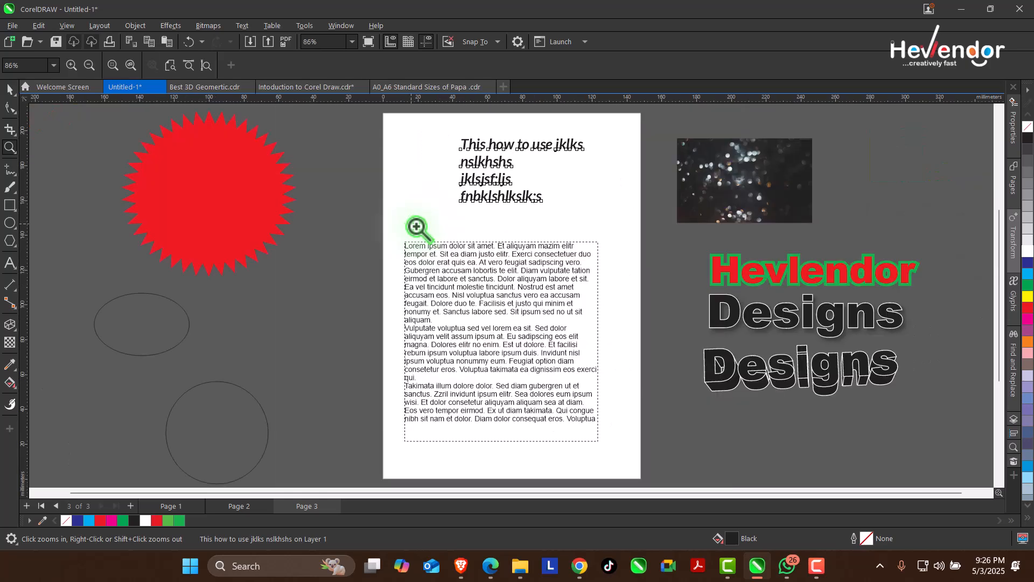
click(10, 89)
click(463, 291)
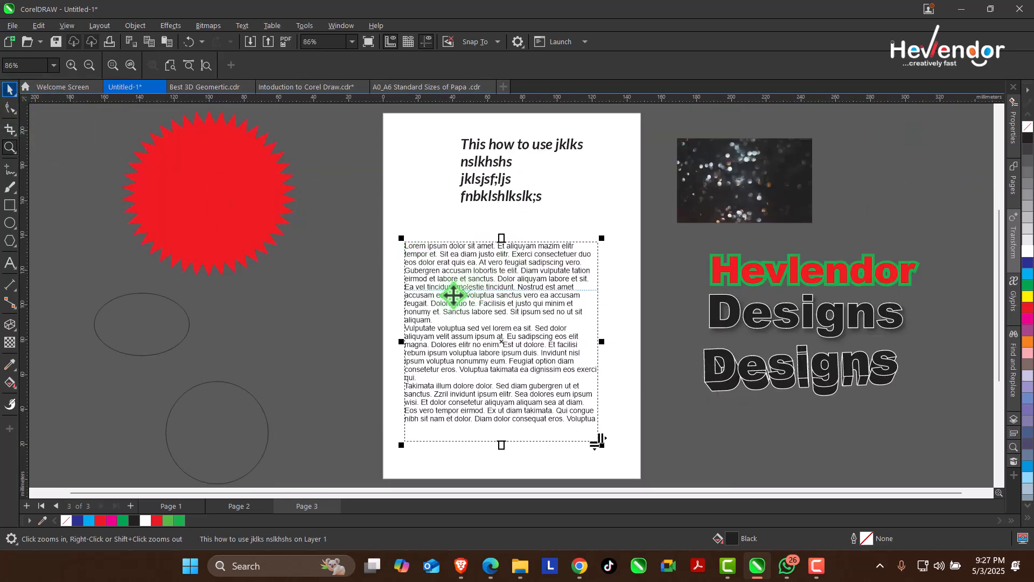
mouse_move(403, 341)
mouse_down()
mouse_move(416, 341)
mouse_move(408, 342)
mouse_up()
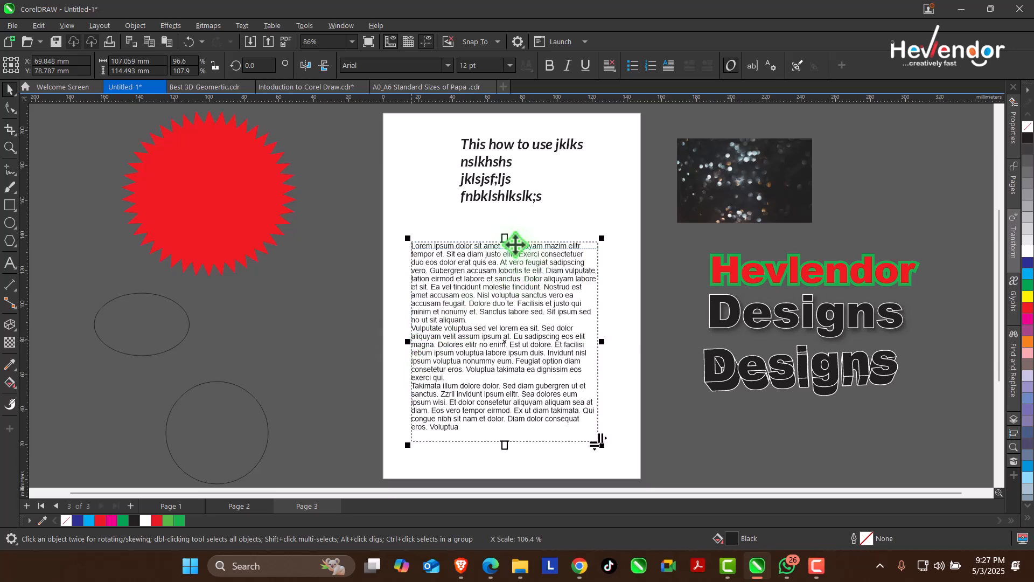
drag(506, 237, 510, 229)
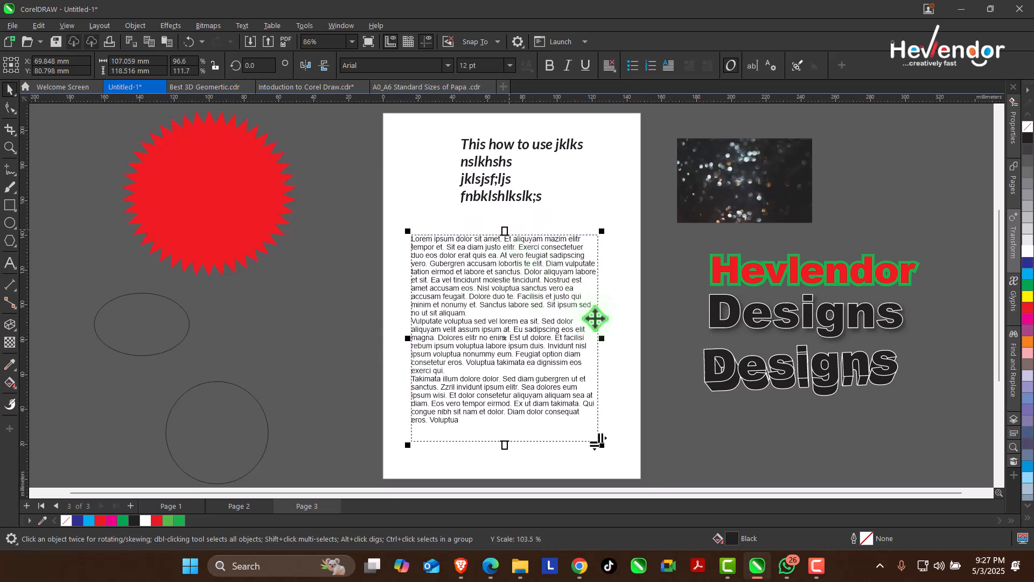
drag(598, 339, 613, 346)
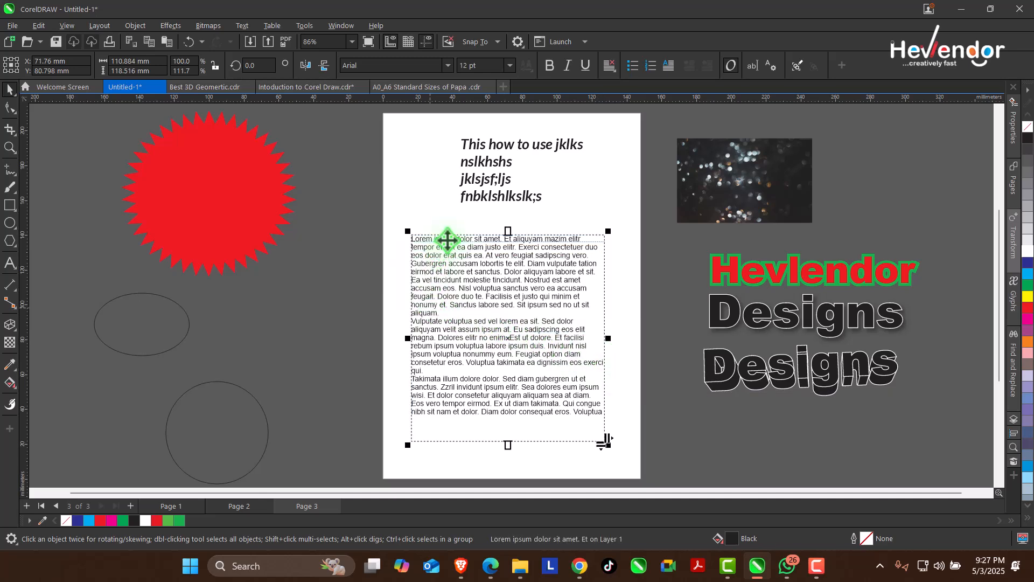
Step: Examine the placeholder text inside the paragraph frame up close
key(z)
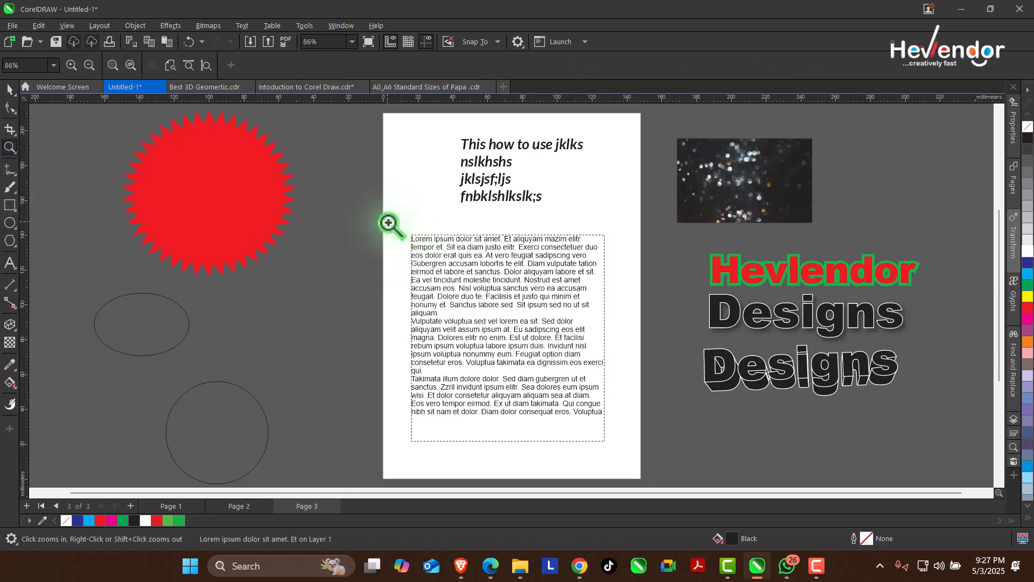
drag(388, 224, 647, 453)
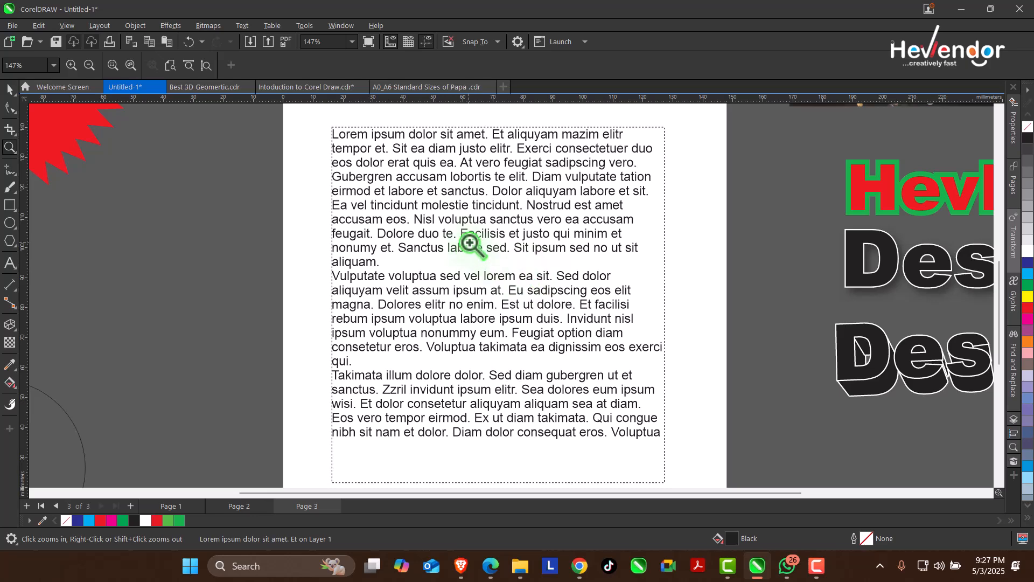
right_click(457, 224)
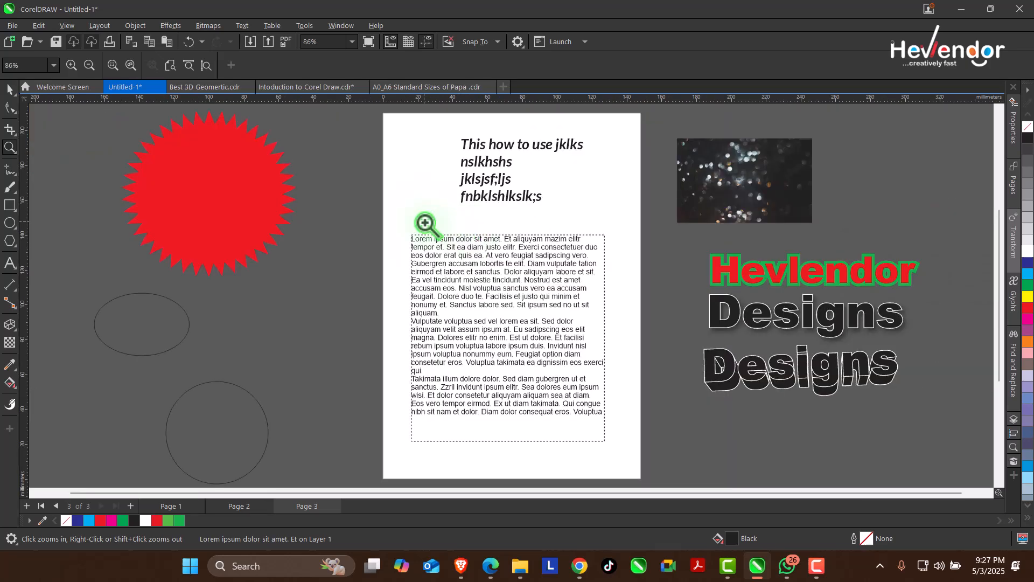
click(10, 89)
click(462, 240)
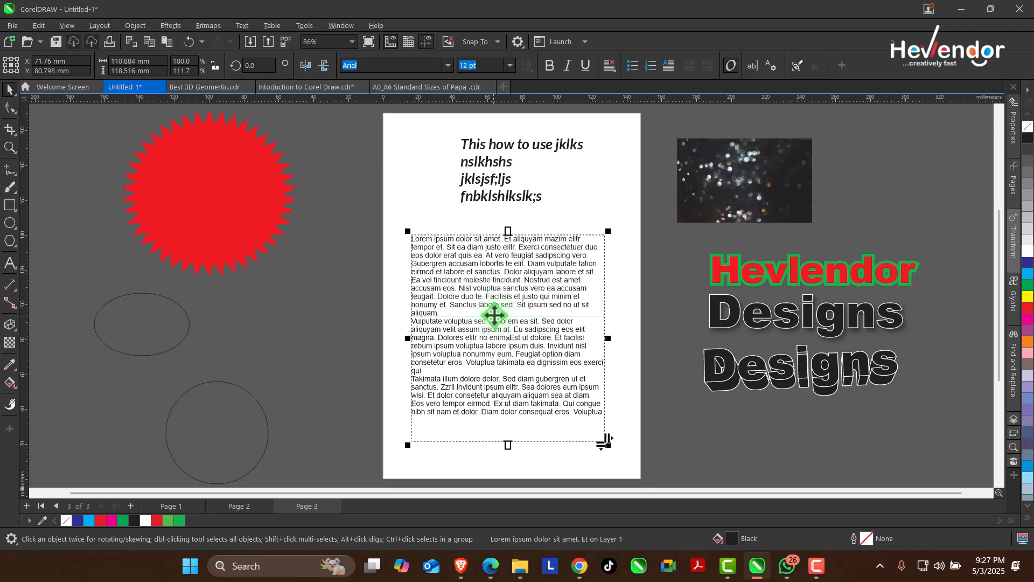
click(10, 147)
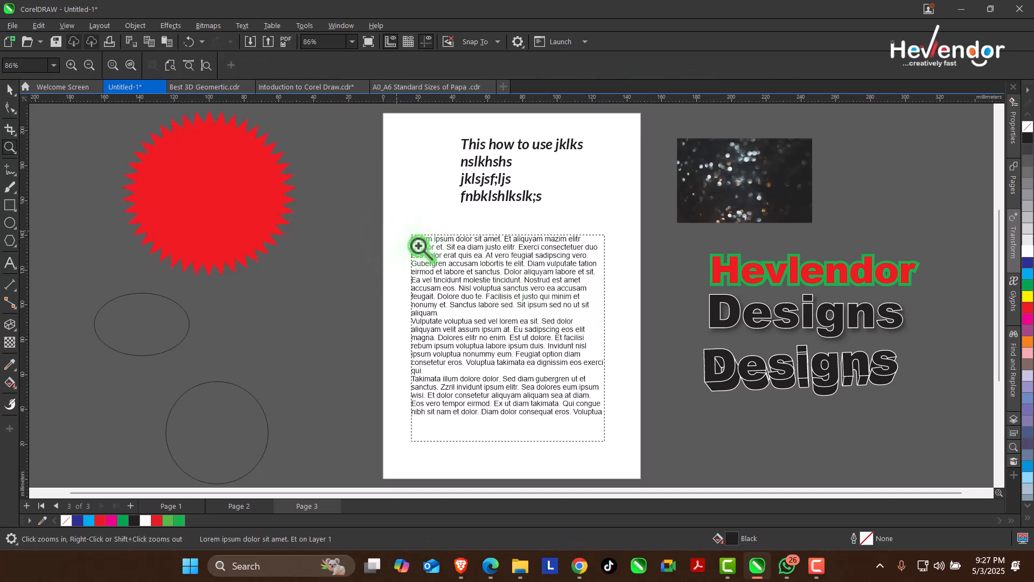
drag(418, 245, 620, 404)
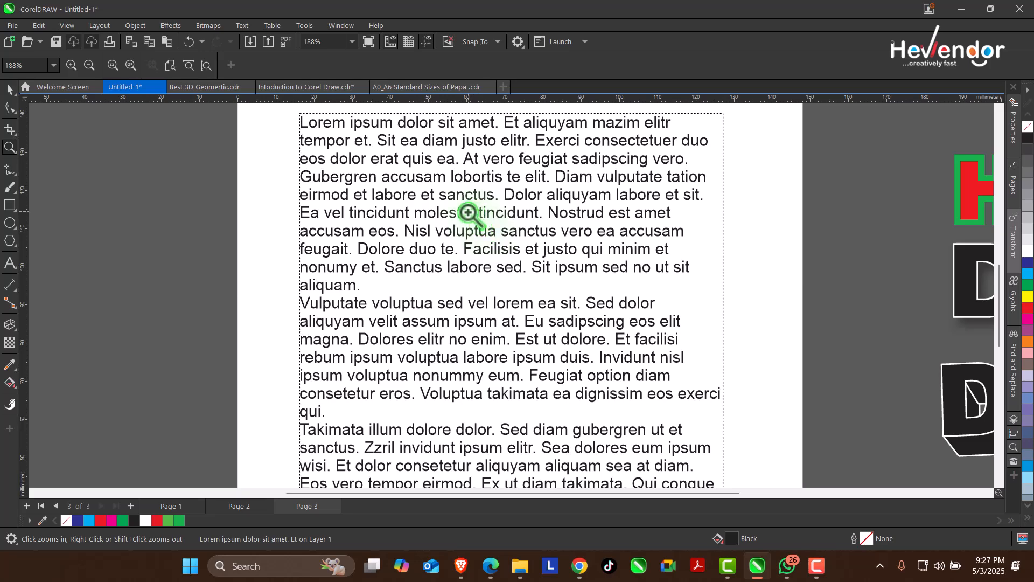
right_click(456, 180)
drag(494, 299, 613, 374)
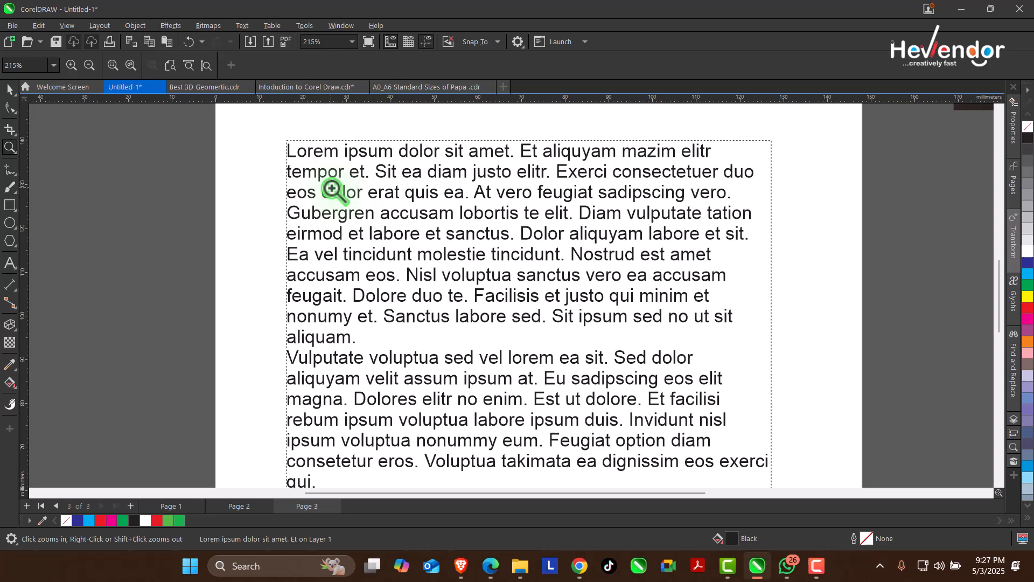
right_click(385, 183)
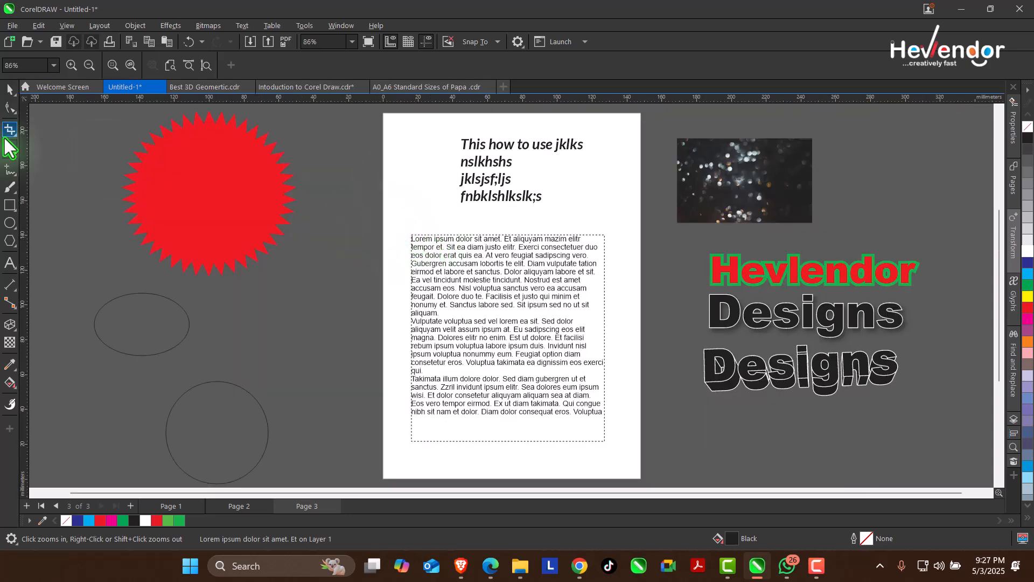
Step: Shorten the paragraph frame from its lower edge to about 96 mm high and move it up closer to the four-line text
click(9, 89)
click(420, 247)
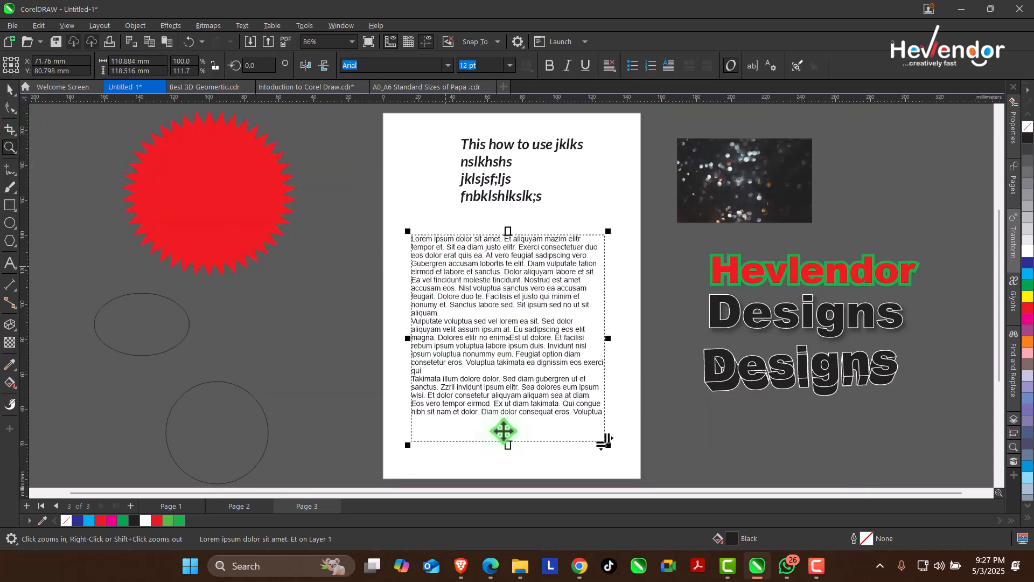
drag(508, 445, 513, 408)
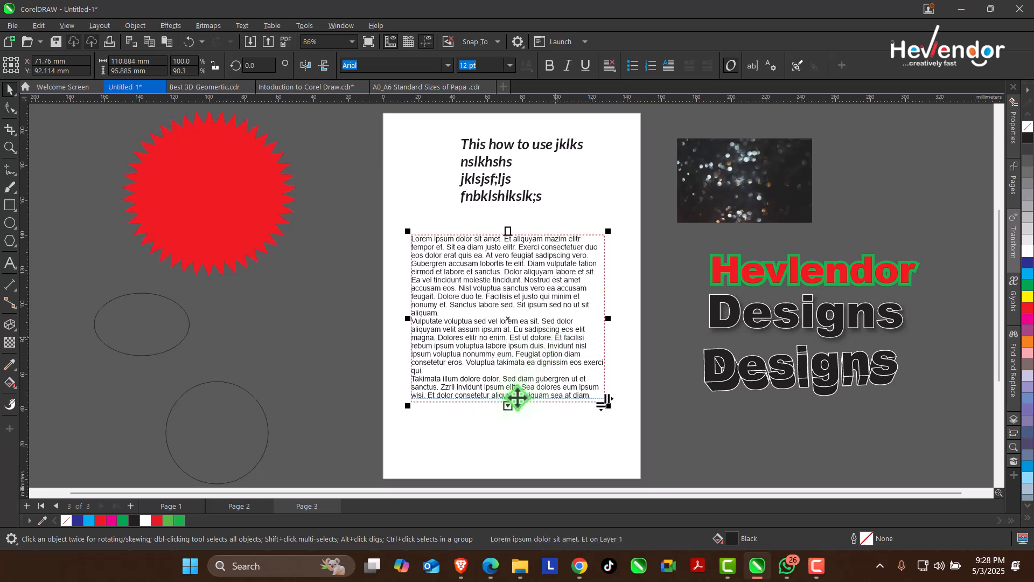
drag(526, 272, 518, 257)
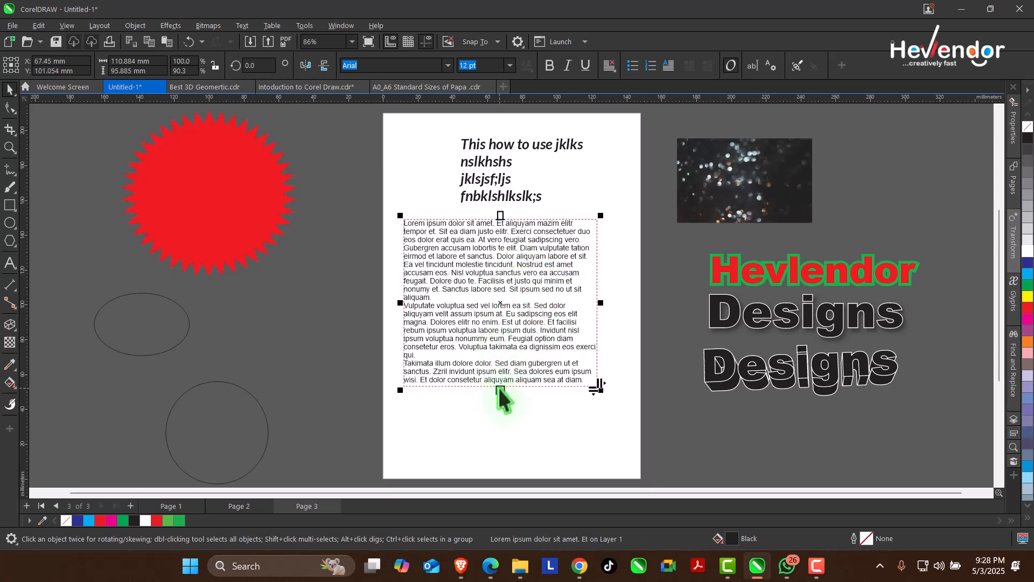
Step: Lengthen and shorten the paragraph frame from its lower edge to test text overflow, finishing at about 84 mm high
drag(500, 390, 502, 410)
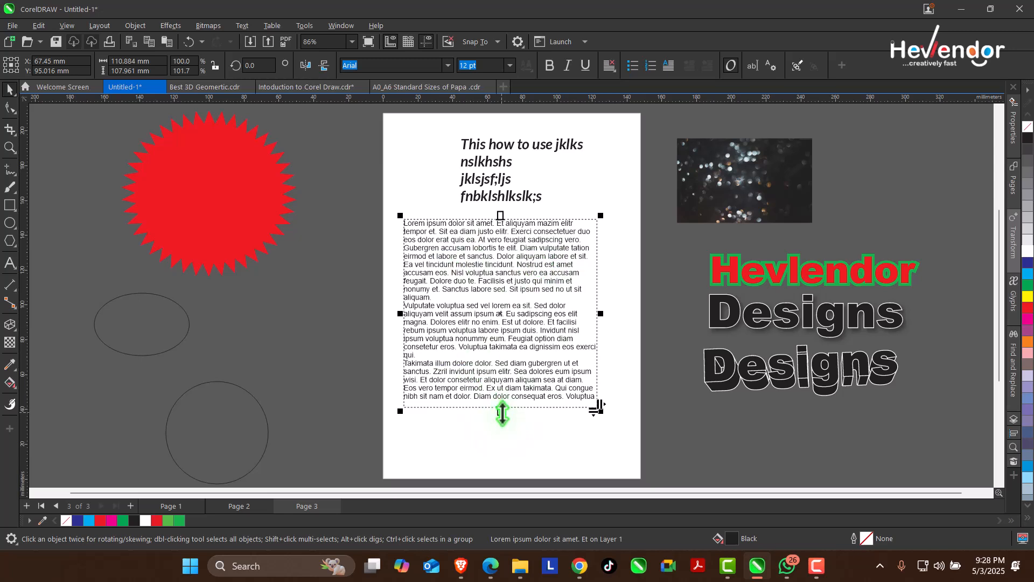
drag(502, 413, 502, 371)
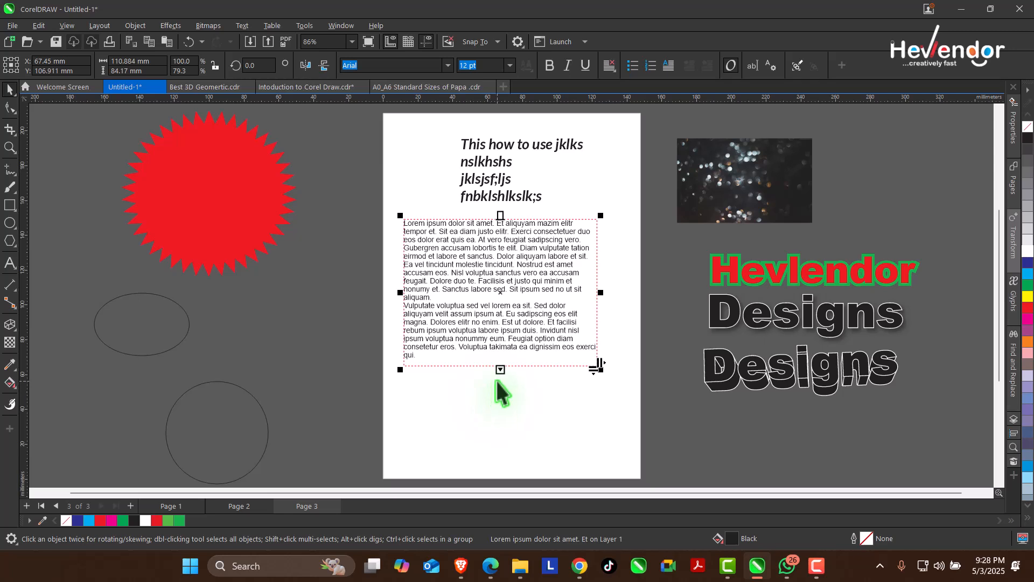
drag(500, 370, 504, 422)
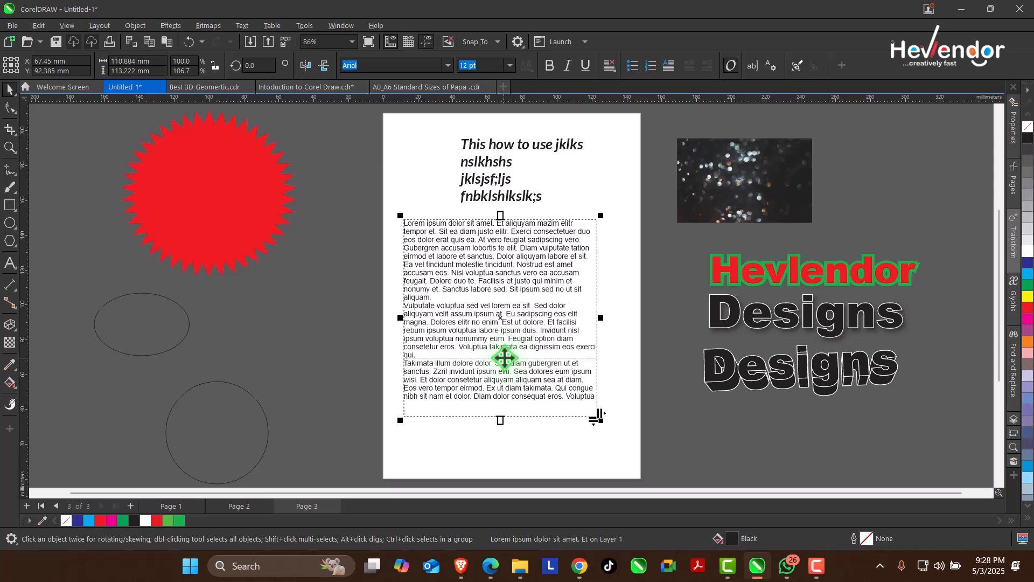
drag(500, 421, 500, 386)
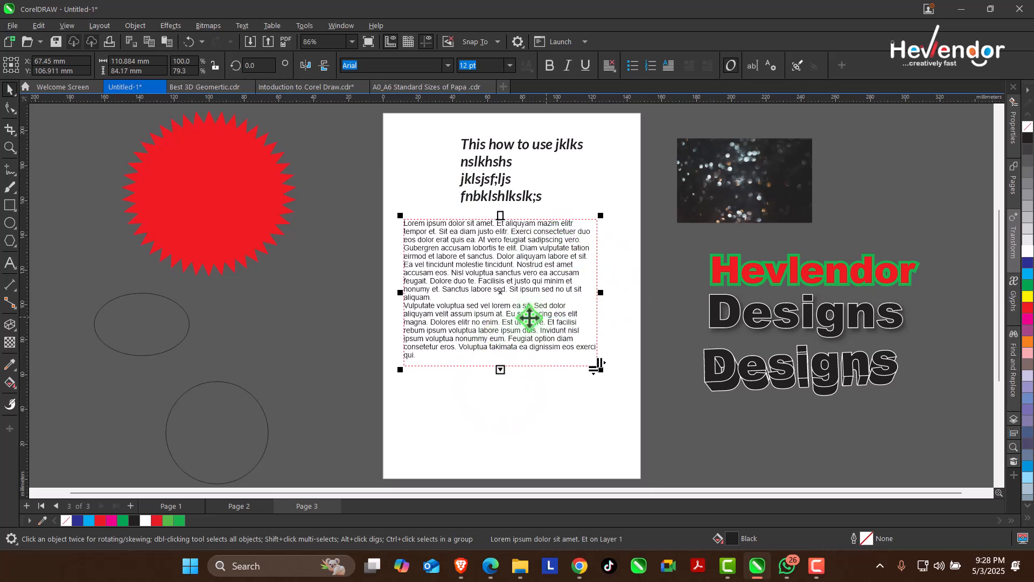
Step: Try fitting the overflowing placeholder text to its frame, and undo the fit
right_click(481, 260)
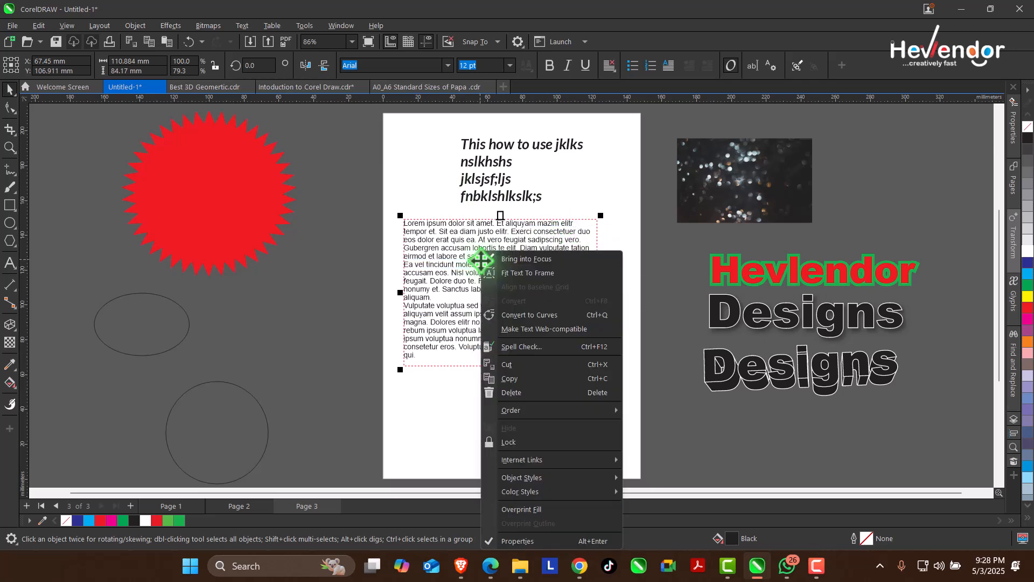
click(534, 274)
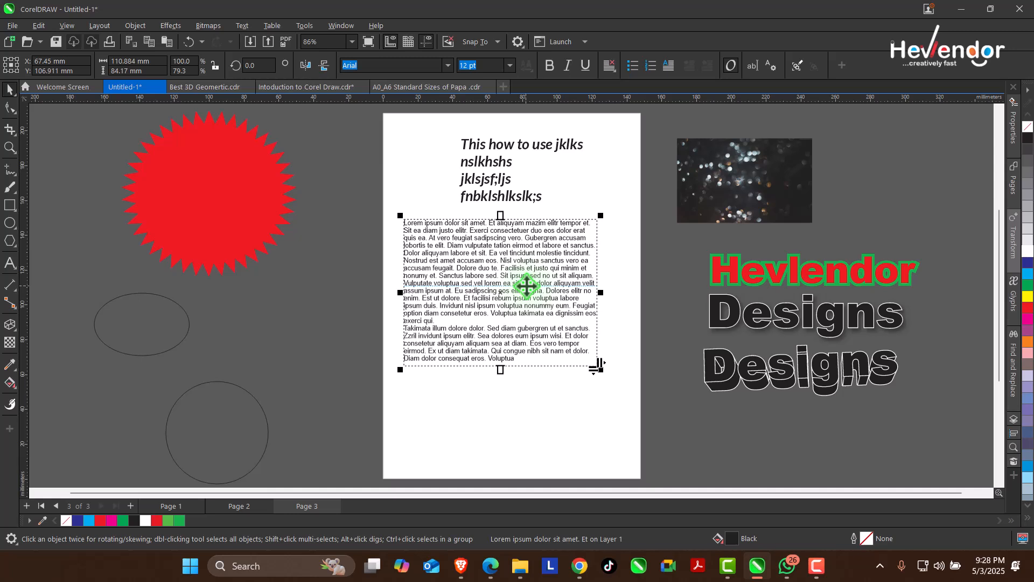
key(ctrl+z)
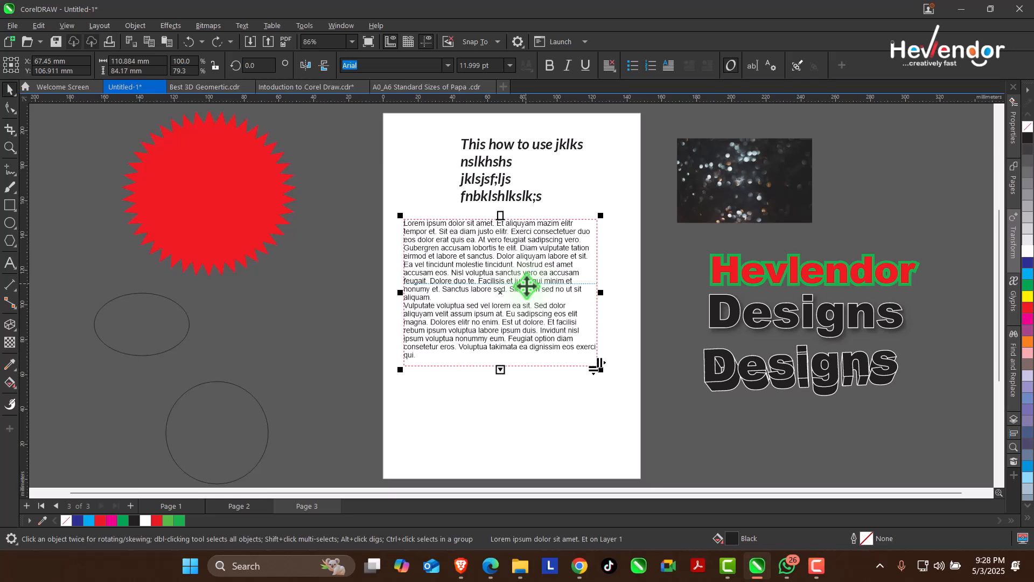
Step: Lengthen the paragraph frame from its lower edge to about 115 mm high and enable a drop cap for its first paragraph
drag(502, 377, 521, 421)
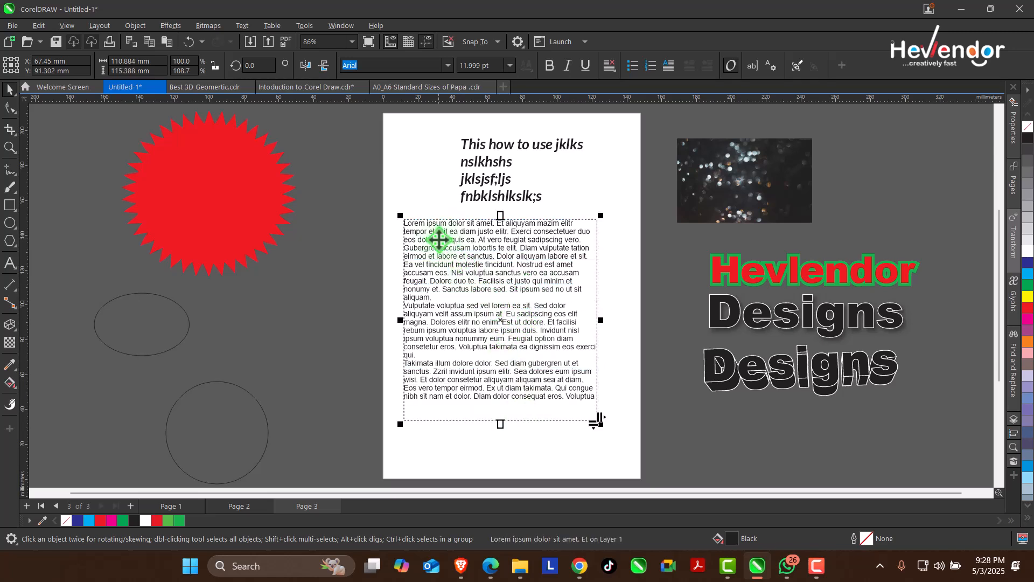
double_click(412, 226)
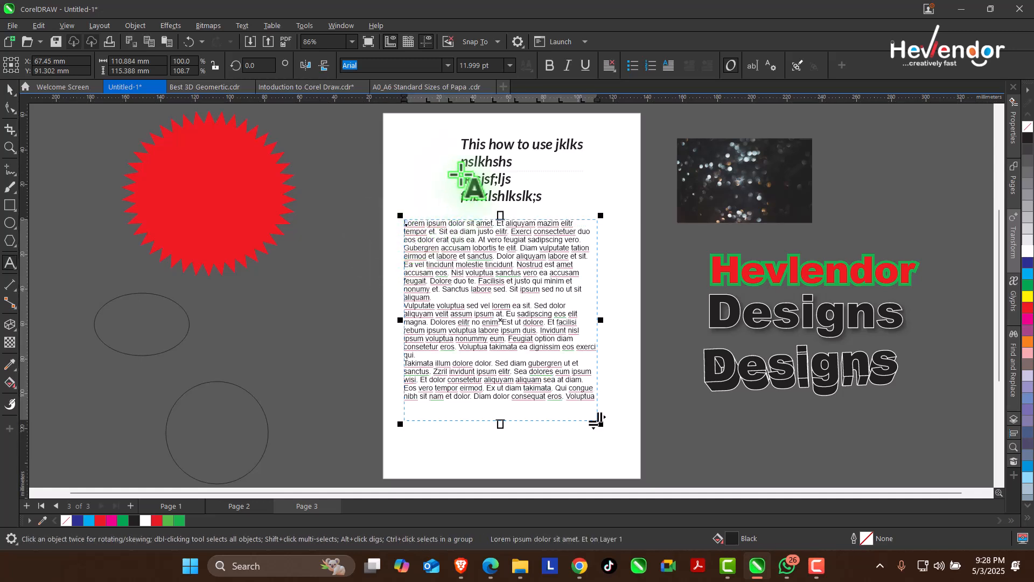
click(237, 25)
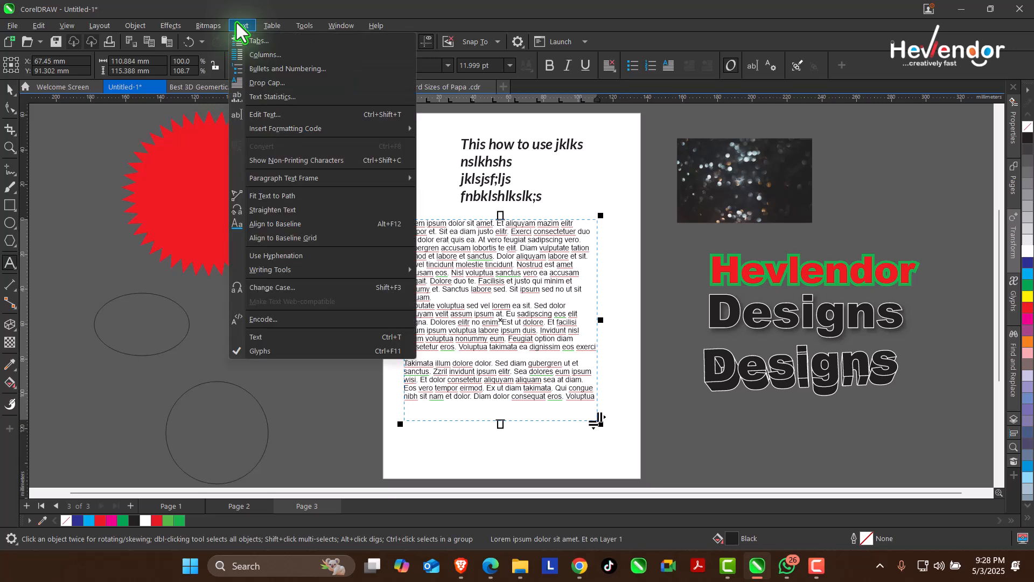
click(288, 83)
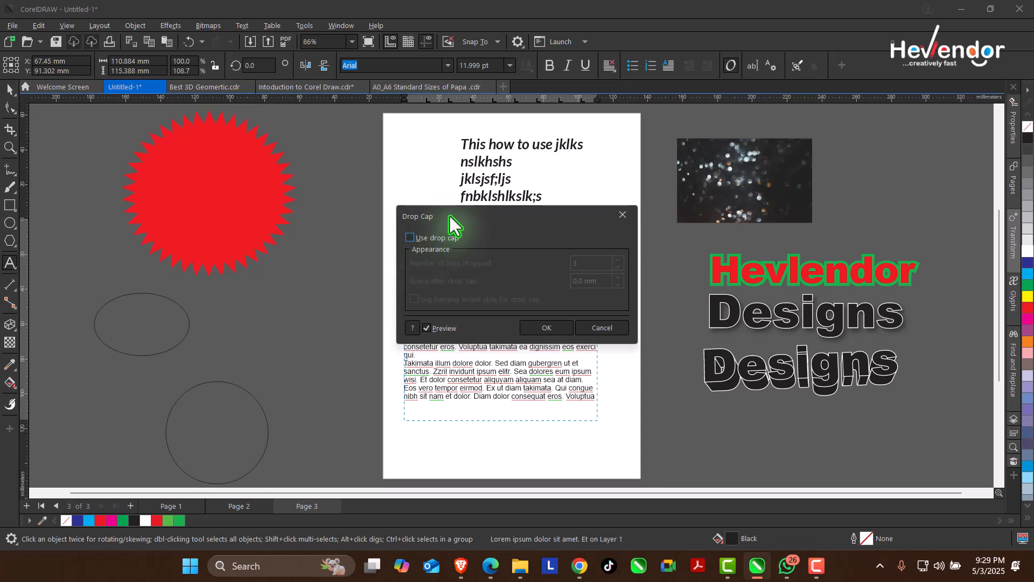
drag(450, 215, 590, 216)
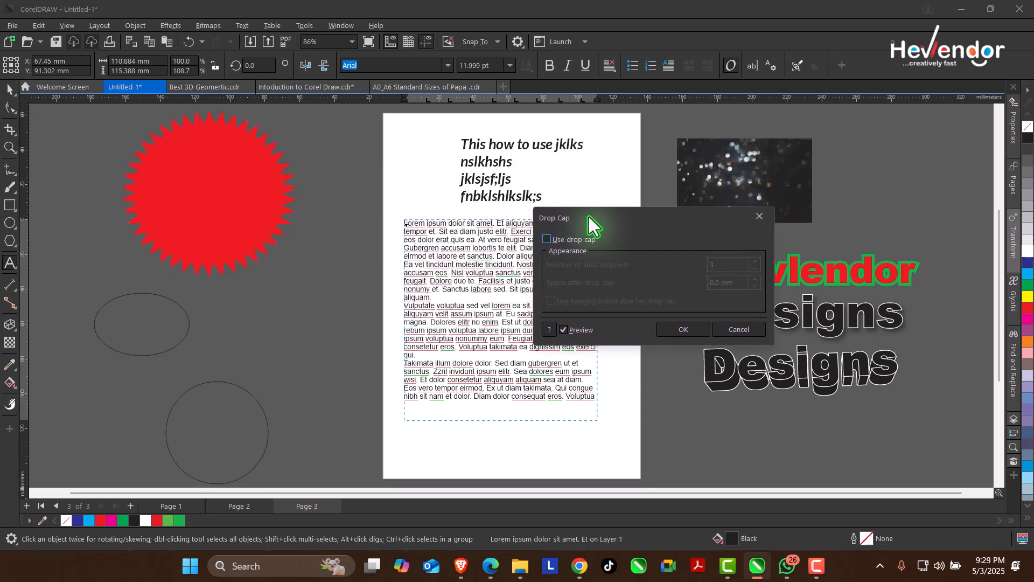
click(546, 240)
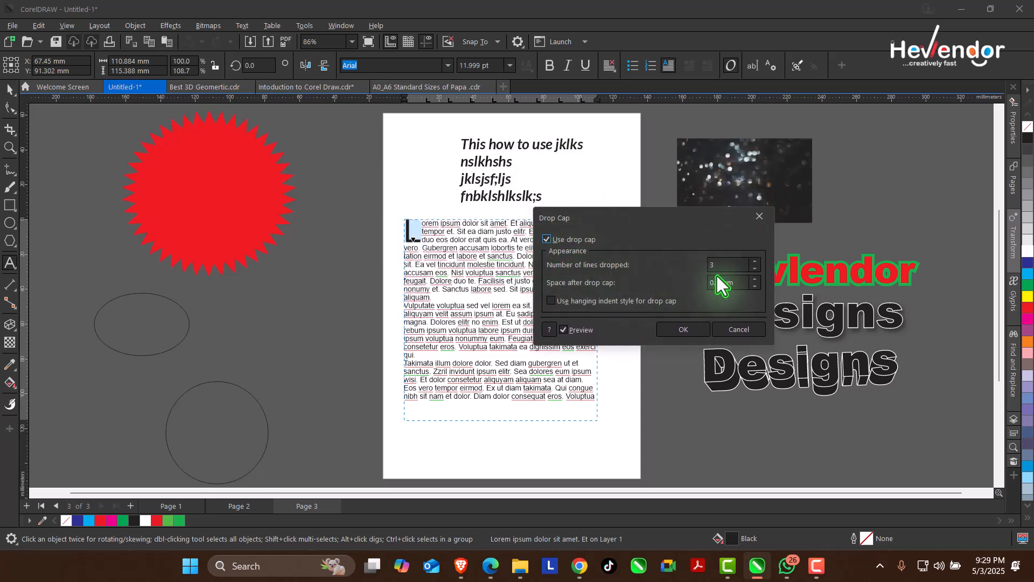
Step: Set the drop cap to 6 dropped lines with a slight space after it, and apply it
click(755, 262)
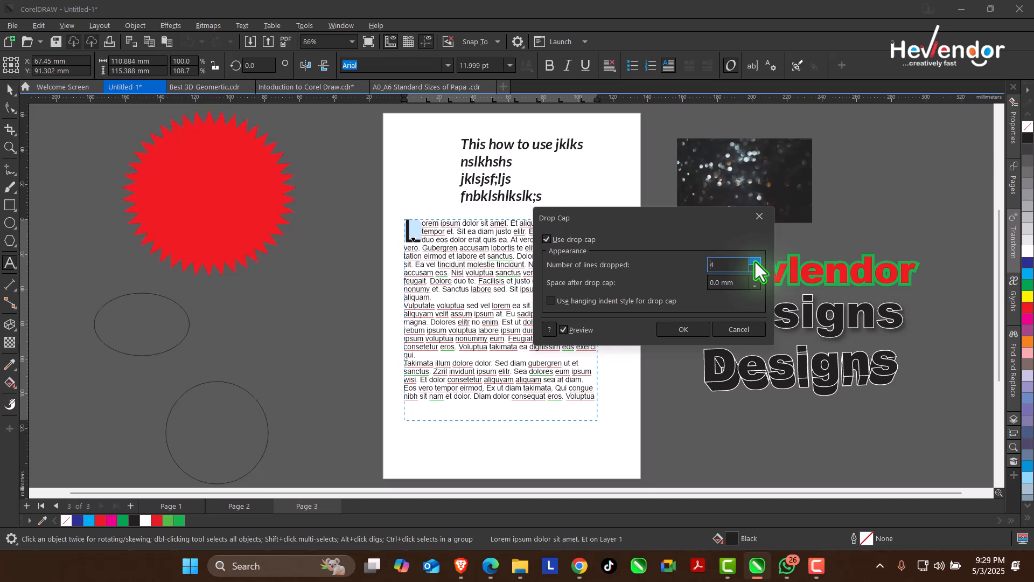
click(754, 262)
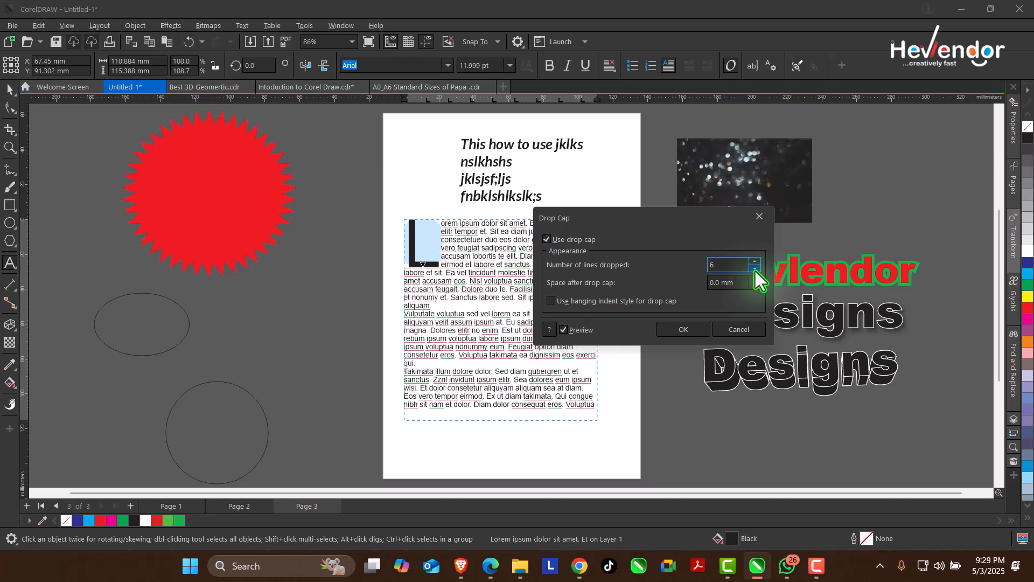
click(755, 269)
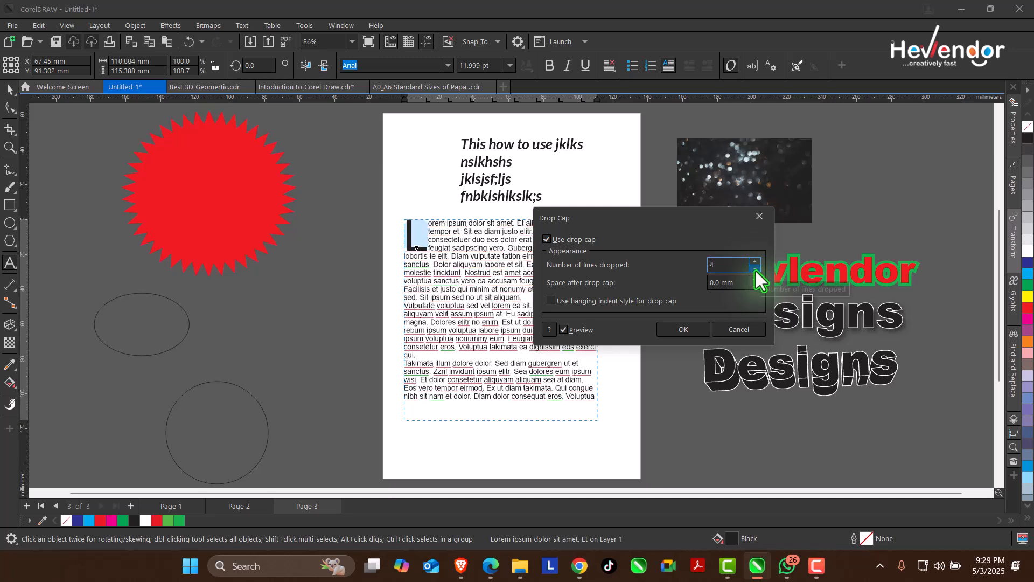
click(755, 269)
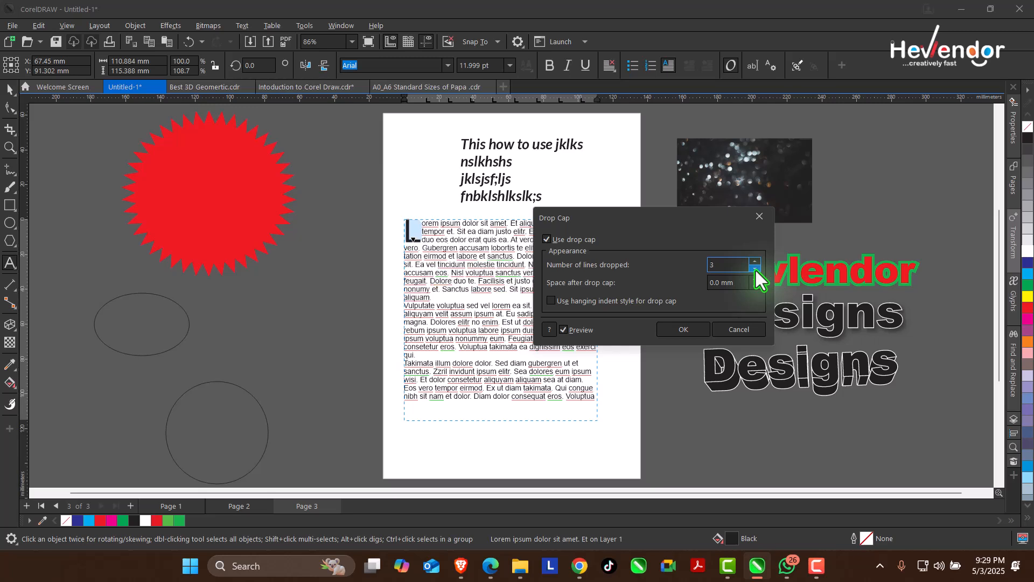
click(755, 263)
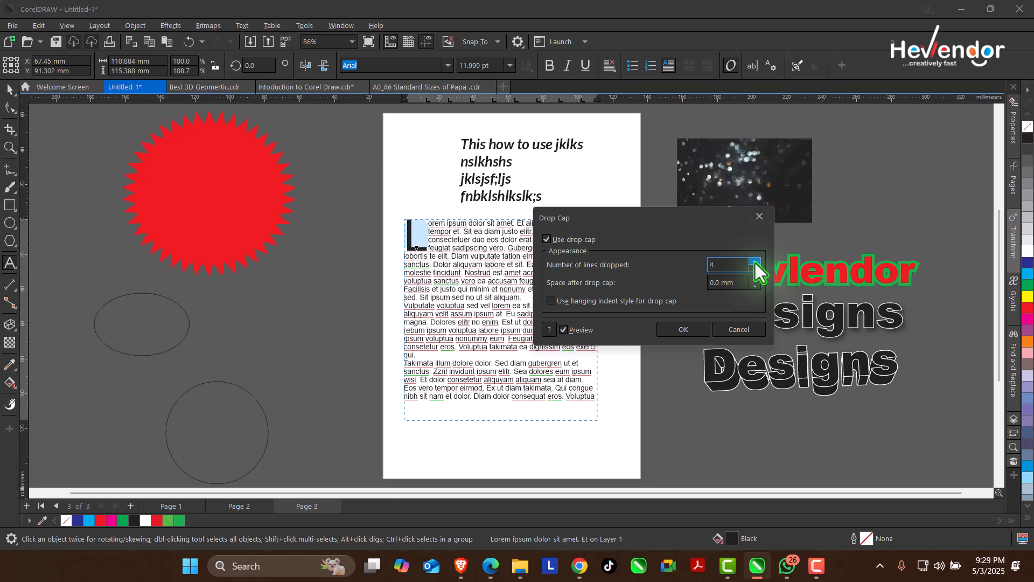
click(755, 263)
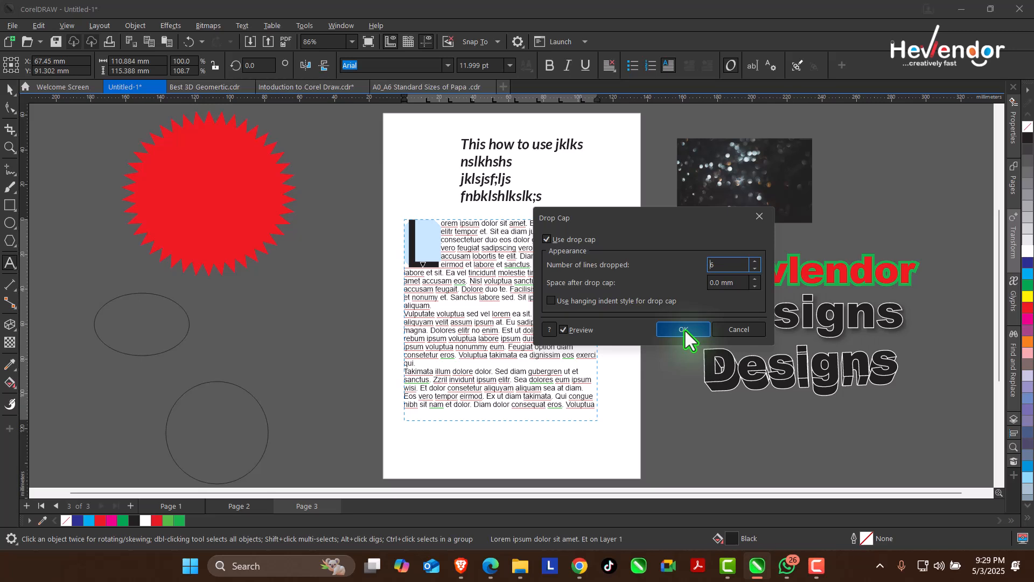
click(755, 279)
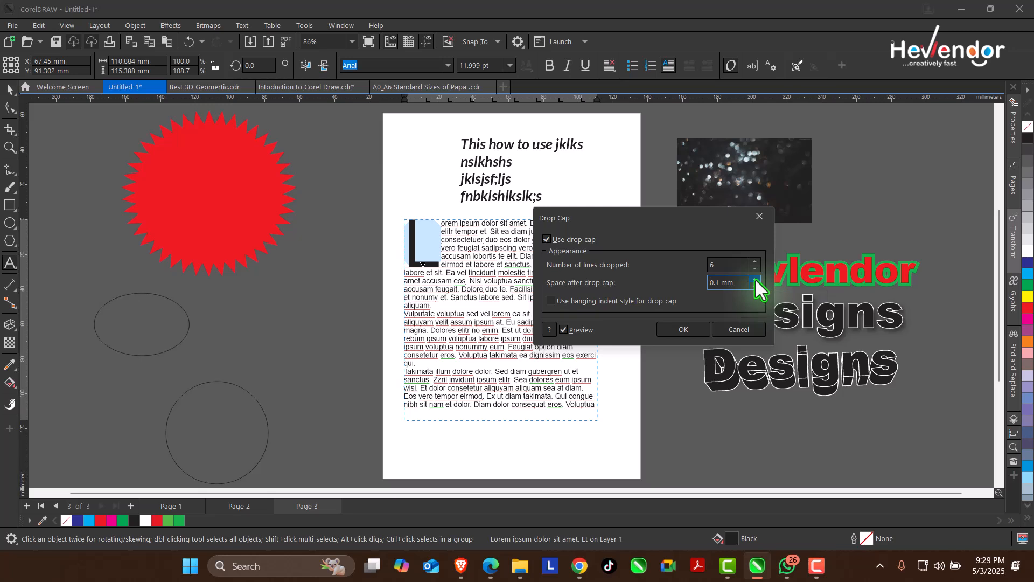
click(754, 280)
click(687, 331)
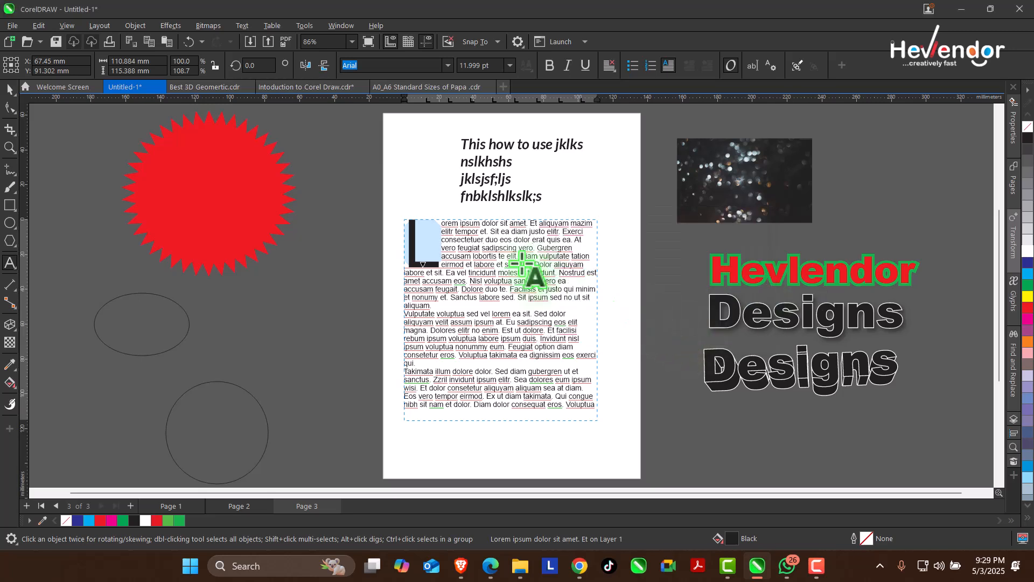
click(13, 89)
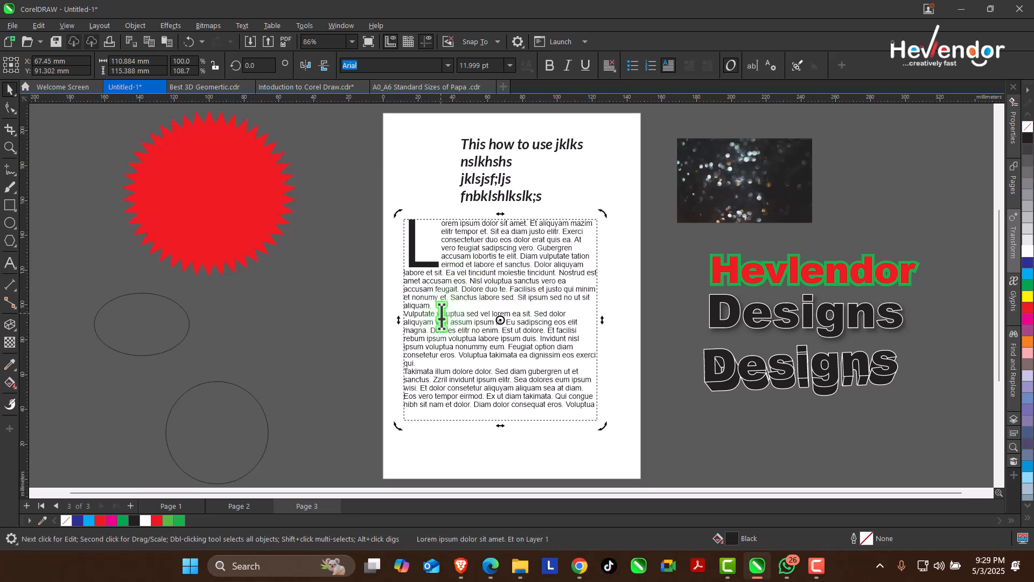
Step: Turn the second paragraph, starting with "Vulputate voluptua", into a bulleted list
double_click(437, 314)
drag(406, 315, 474, 365)
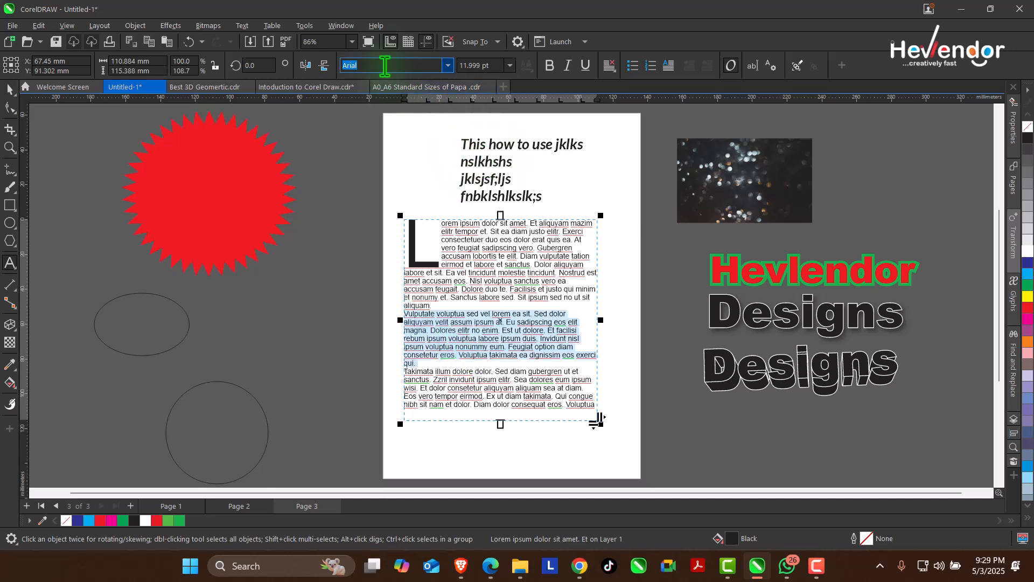
click(426, 322)
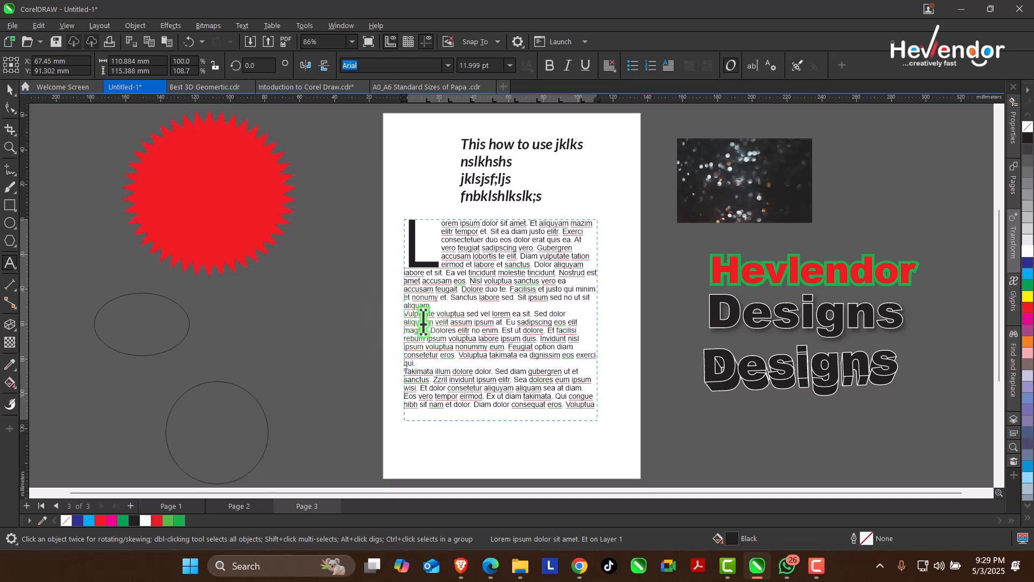
drag(404, 313, 471, 365)
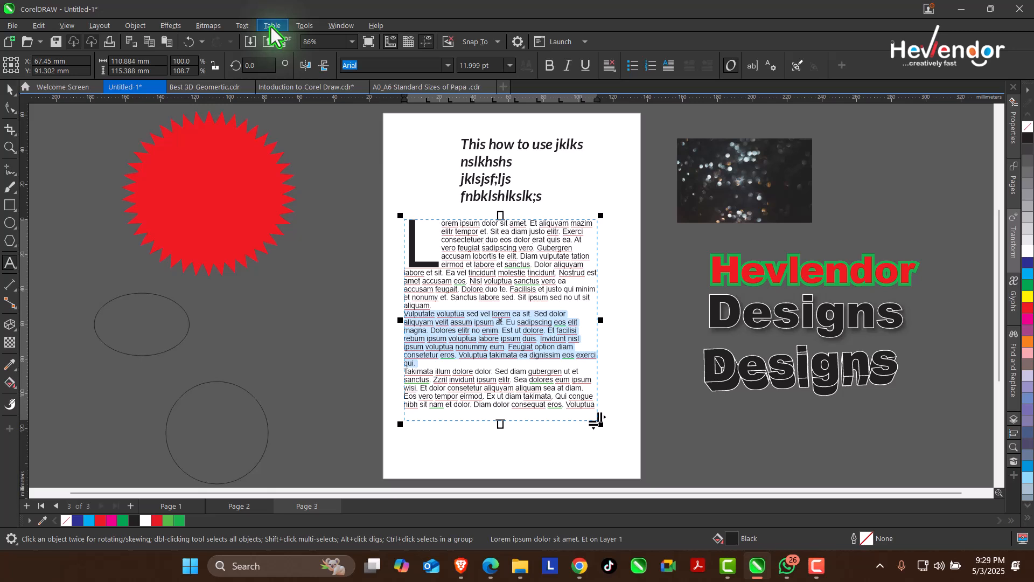
click(245, 27)
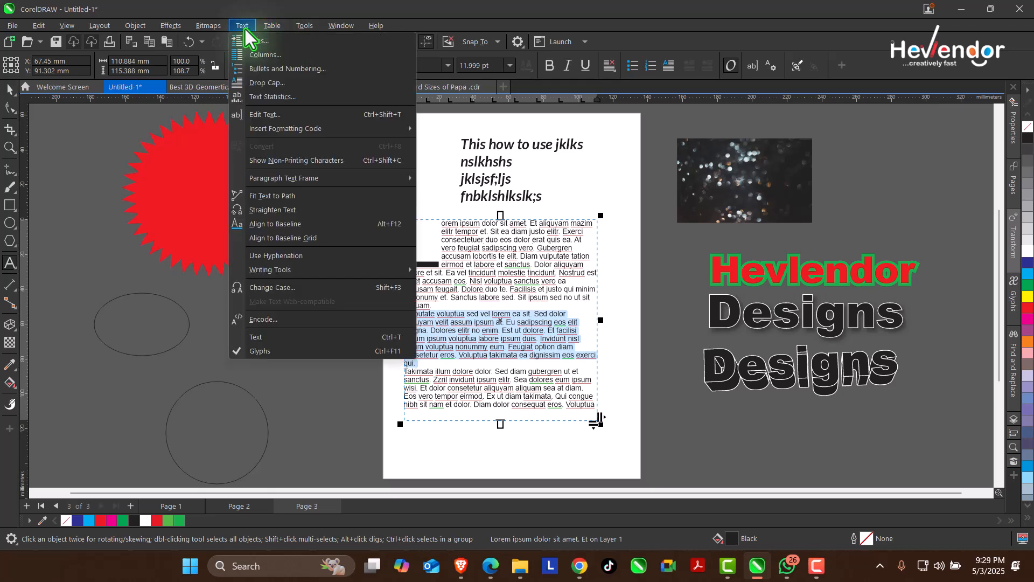
click(267, 70)
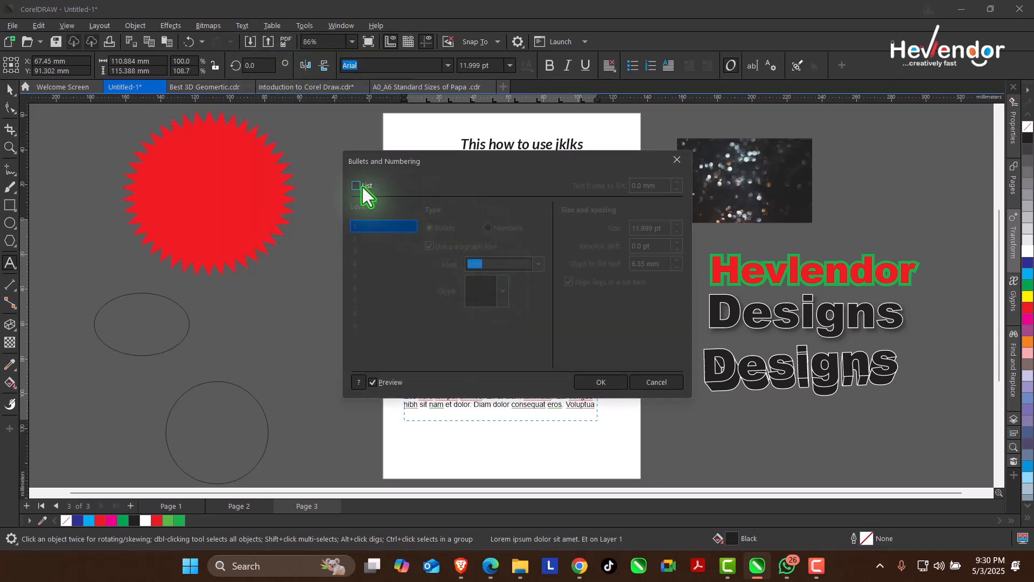
click(355, 186)
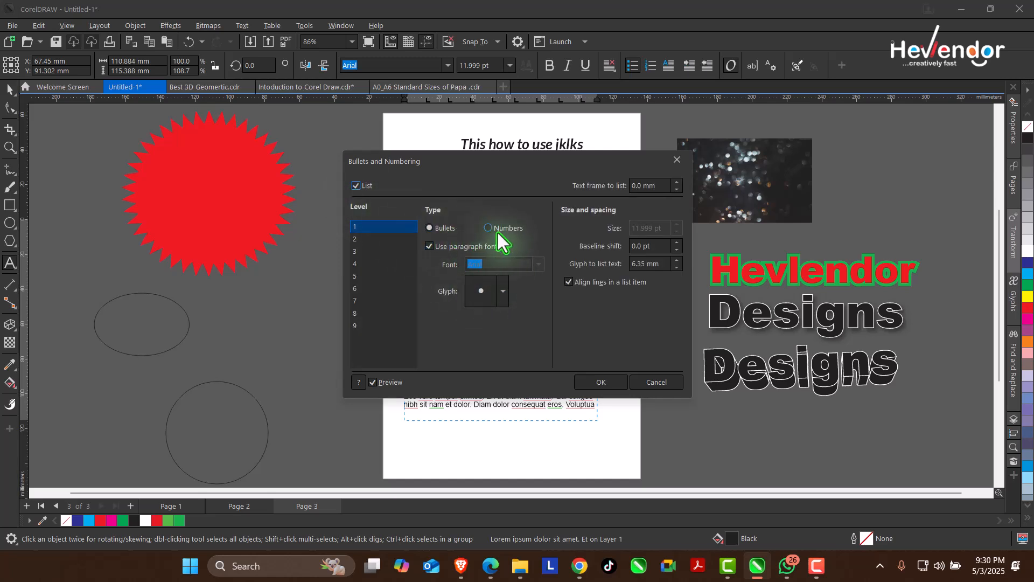
Step: Choose the club symbol as the bullet glyph and apply the list formatting
click(502, 296)
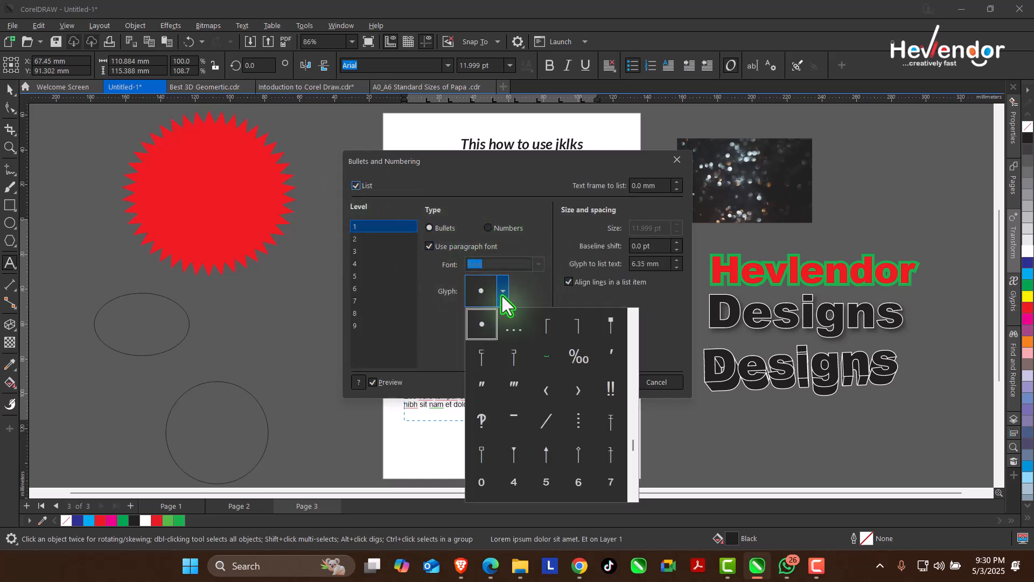
click(502, 296)
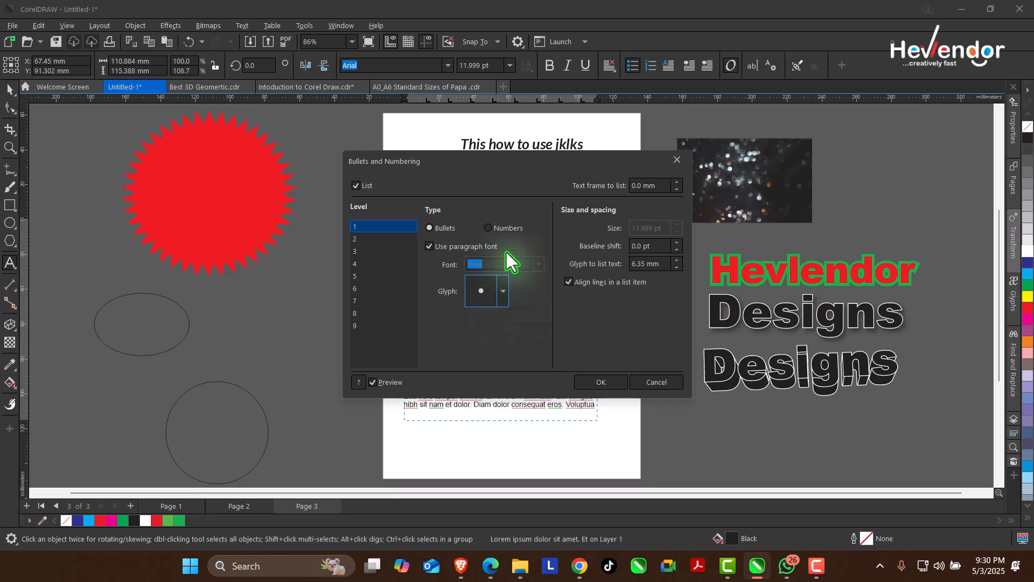
click(503, 290)
drag(633, 421, 604, 434)
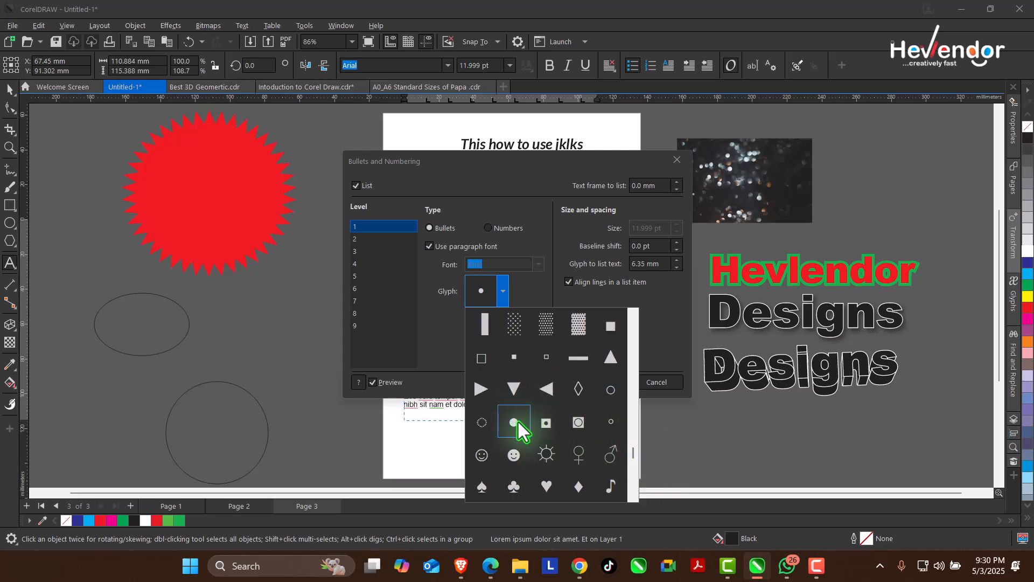
click(516, 486)
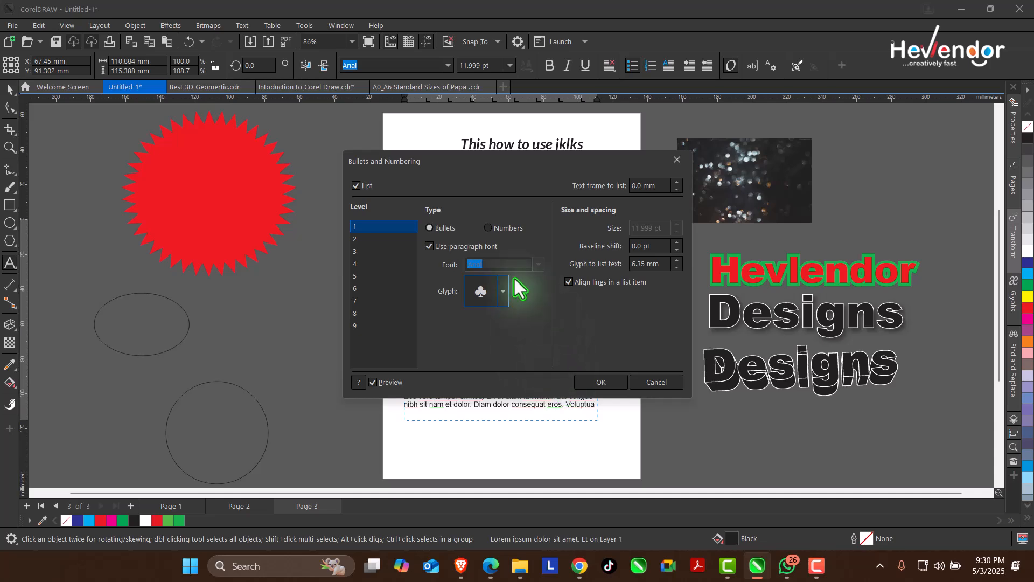
click(602, 383)
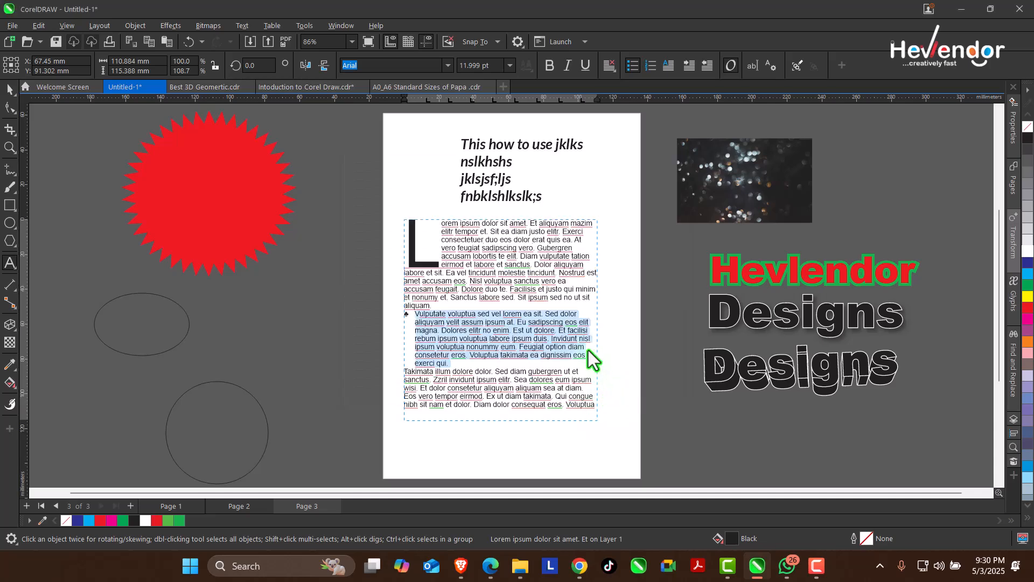
key(Escape)
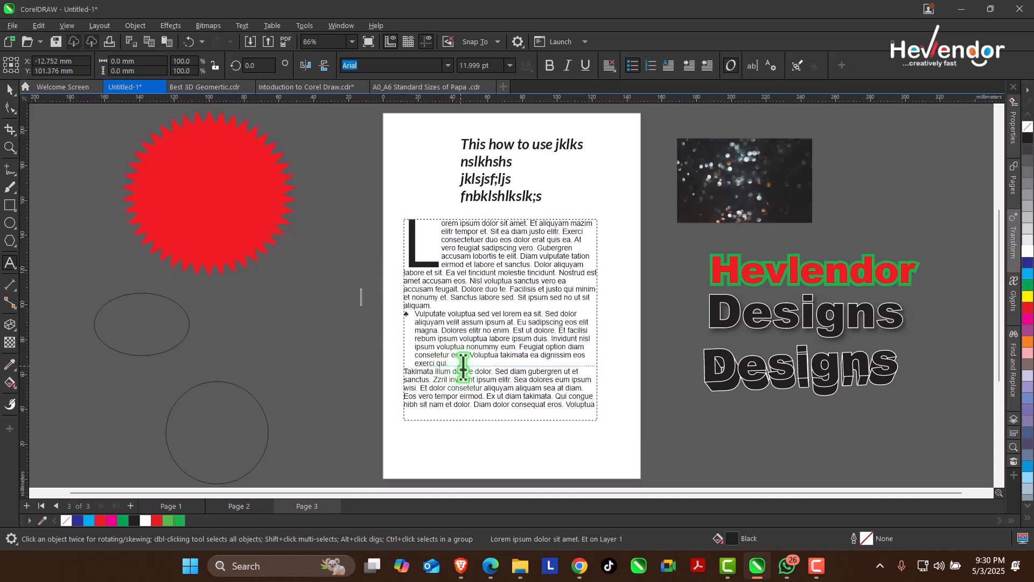
Step: Insert one blank, unbulleted line between the bulleted paragraph and the "Takimata illum" paragraph
click(453, 364)
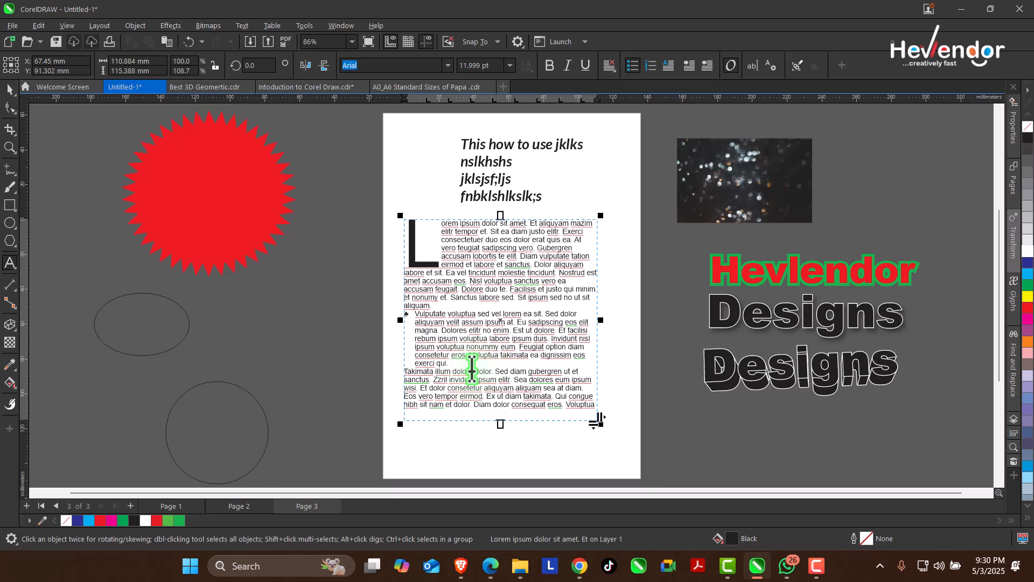
key(Return)
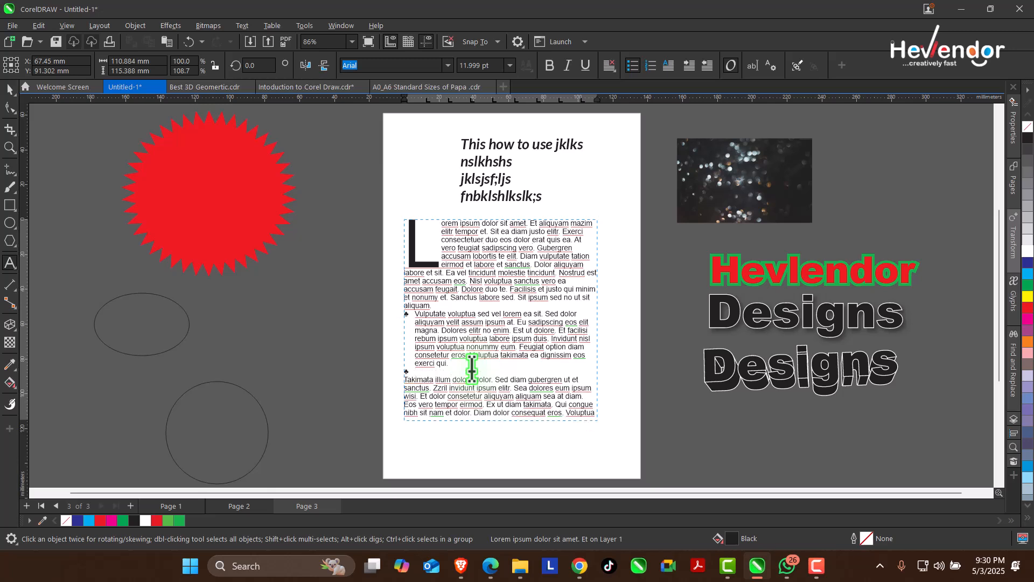
key(Return)
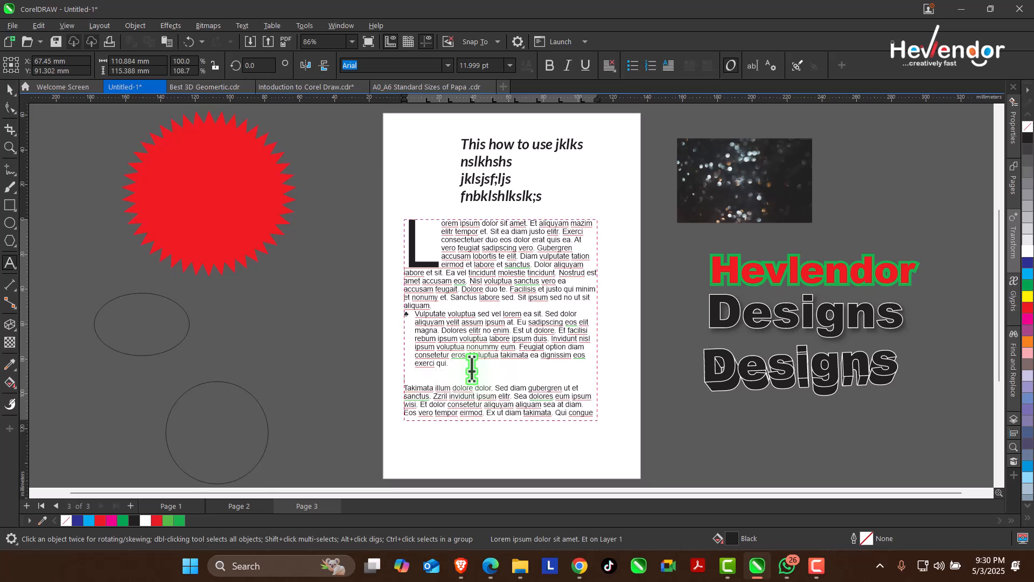
key(BackSpace)
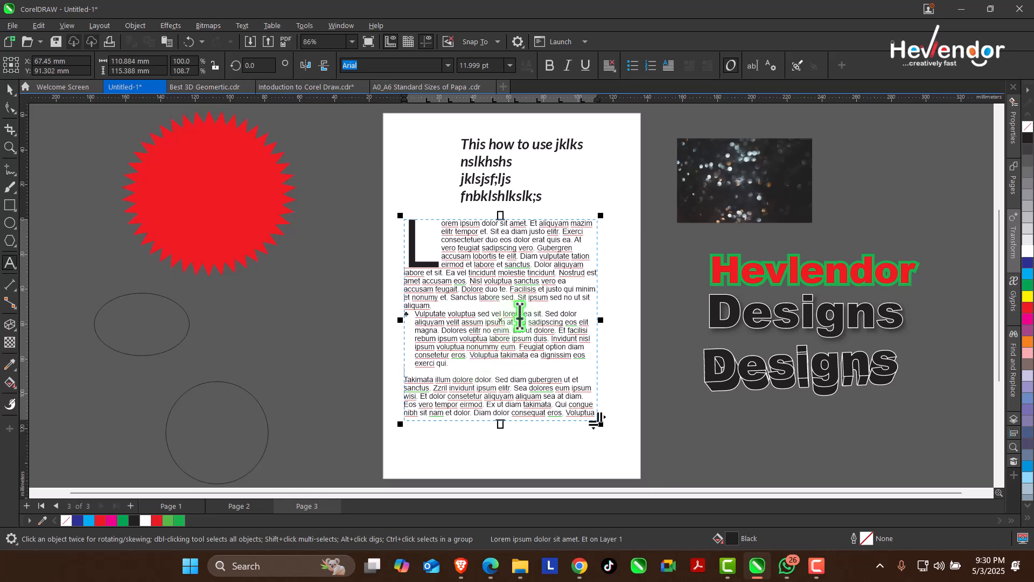
Step: Split the bulleted paragraph before "Sed dolor" to start a second bullet point
click(10, 147)
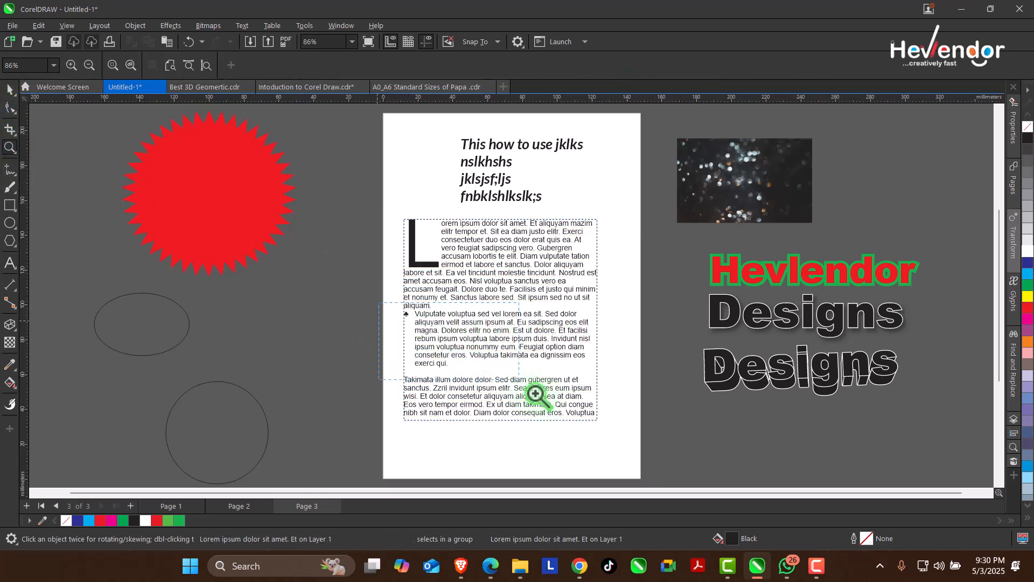
click(536, 394)
click(10, 89)
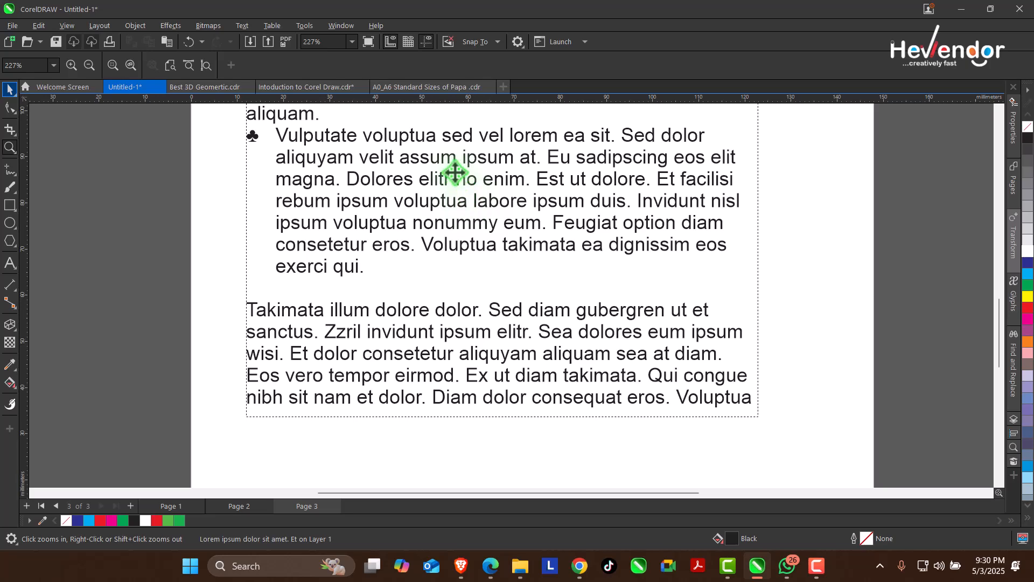
double_click(552, 158)
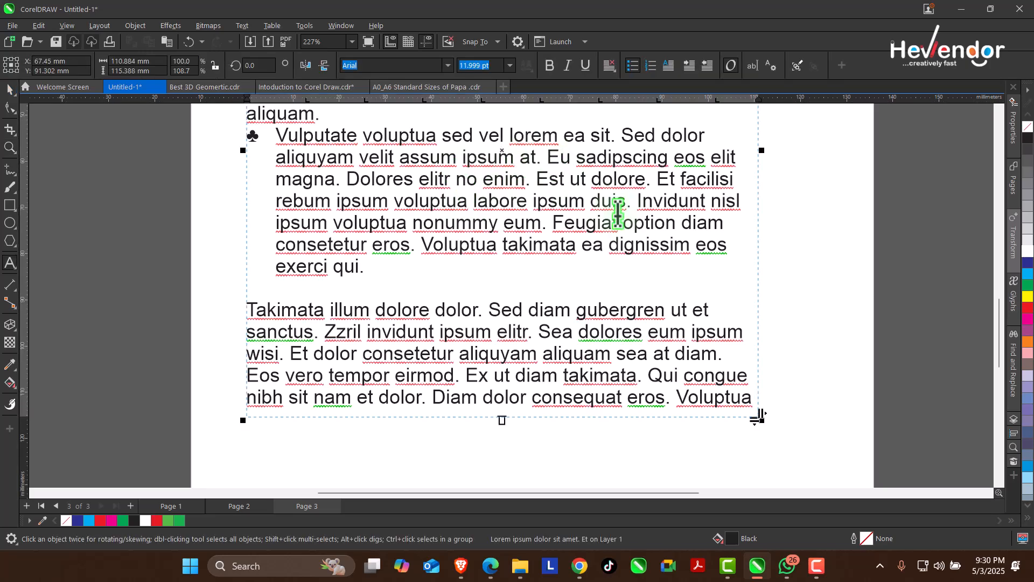
click(622, 135)
key(Return)
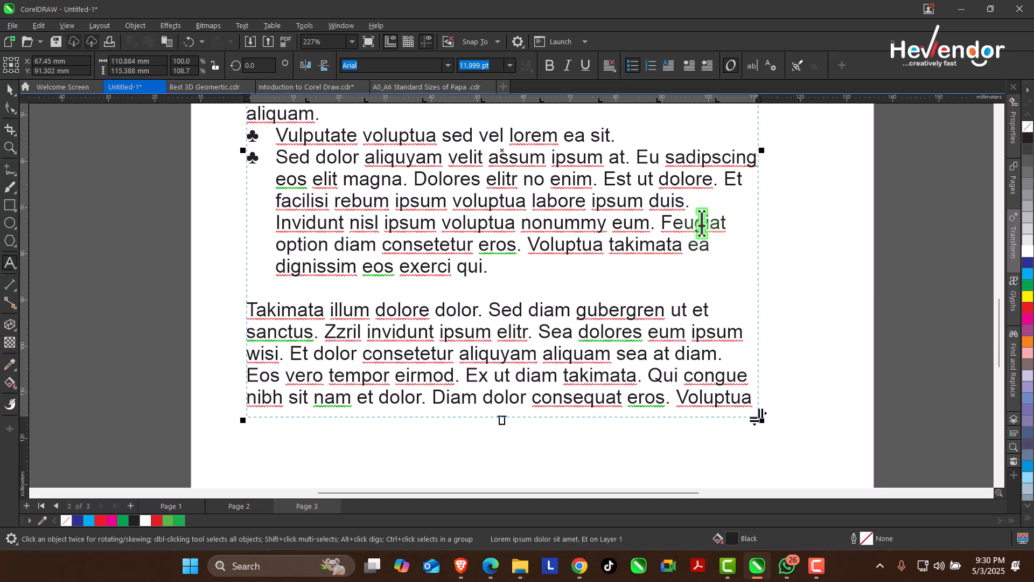
Step: Split the bulleted text before "Eu sadipscing" and before "Dolores elitr" to make two more bullet points
key(Return)
click(542, 179)
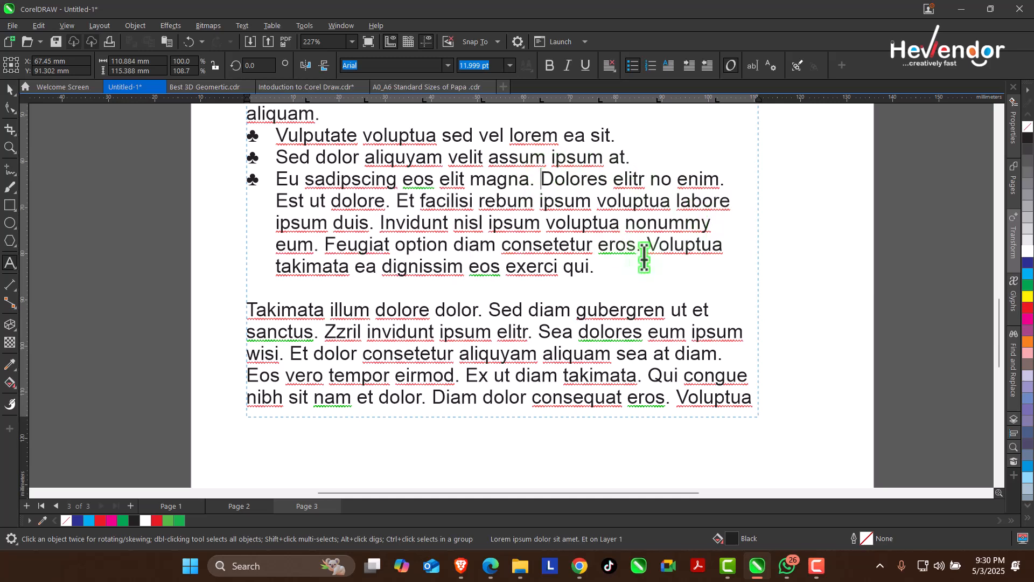
key(Return)
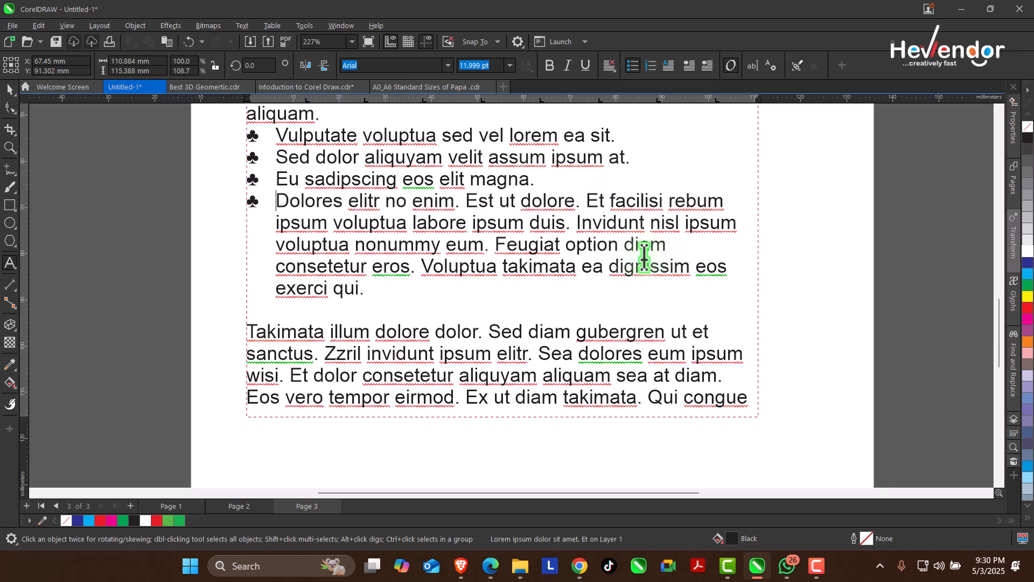
Step: Widen the paragraph text frame to about 124 mm by extending its right side
click(9, 148)
right_click(406, 237)
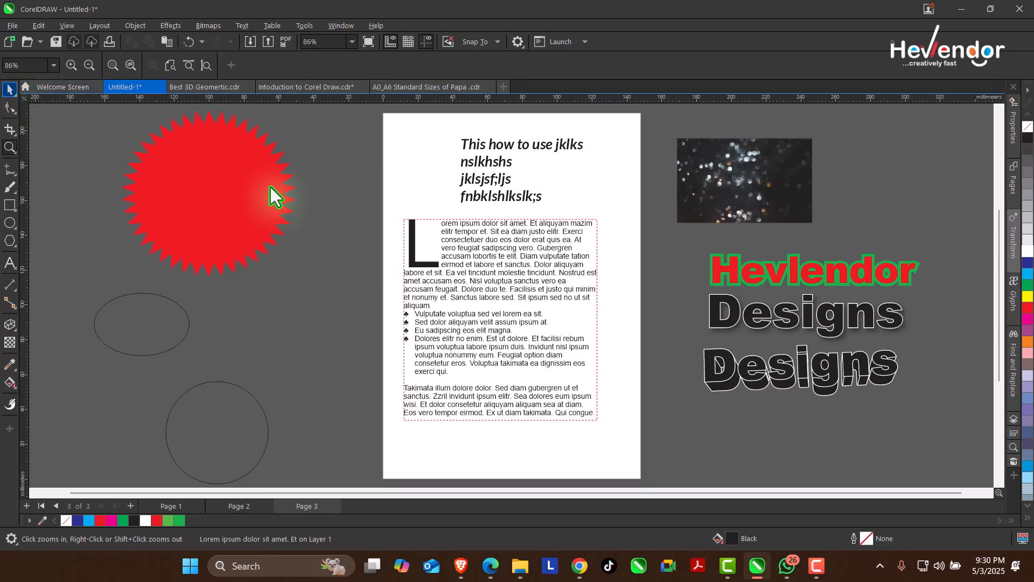
key(space)
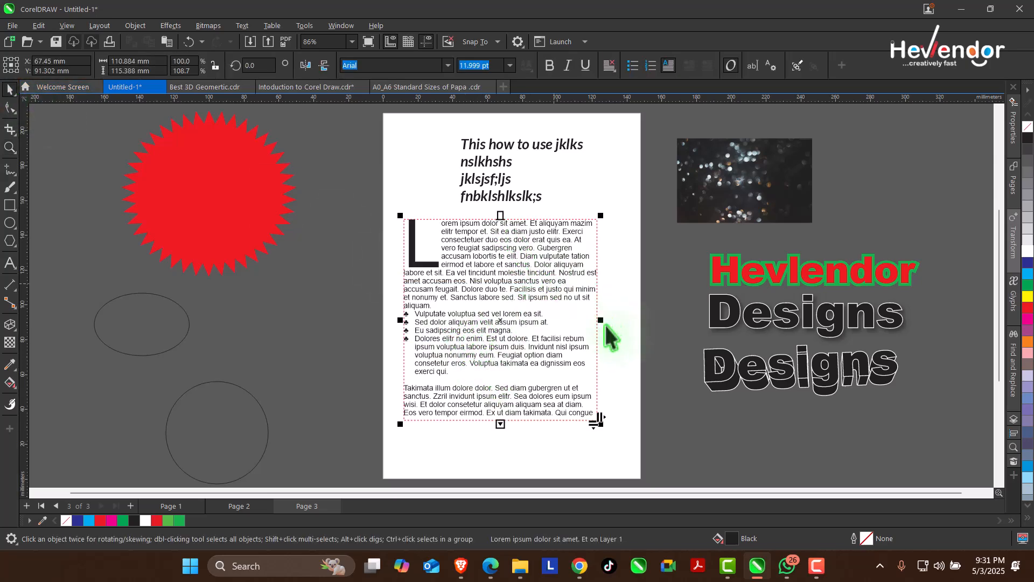
drag(602, 320, 625, 321)
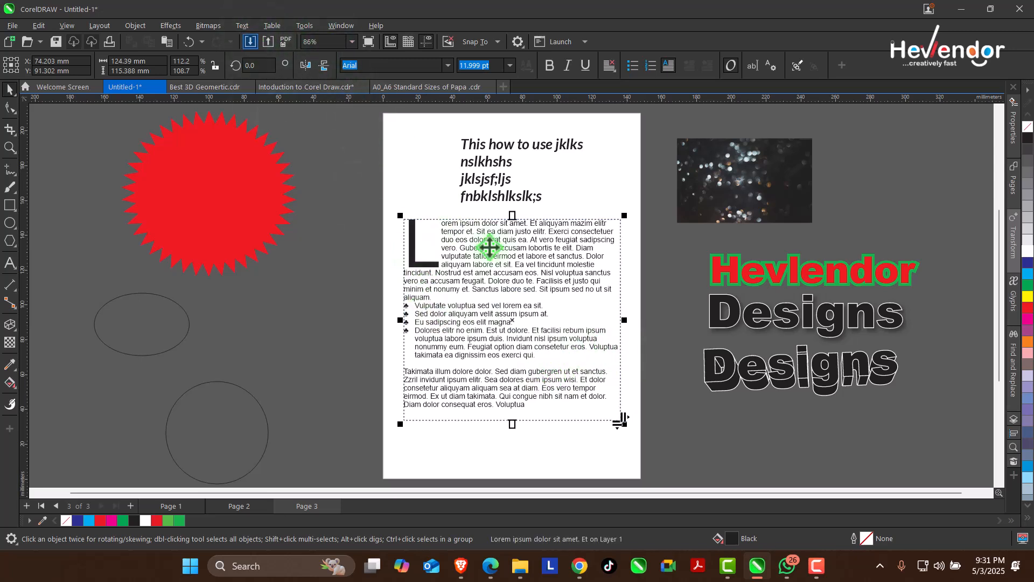
Step: Divide the paragraph text frame into 3 equal-width columns, keeping the current frame width
click(248, 27)
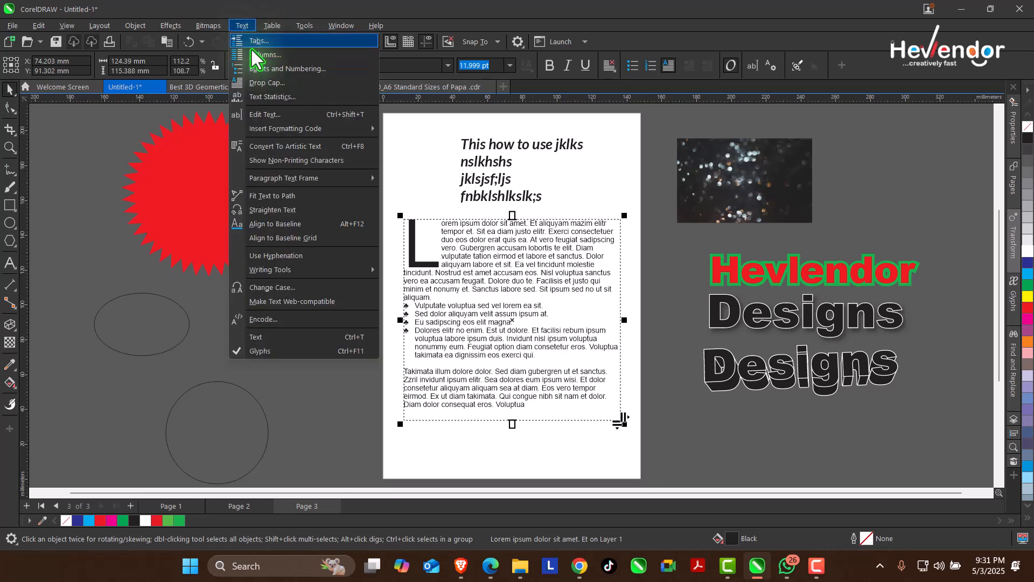
click(263, 56)
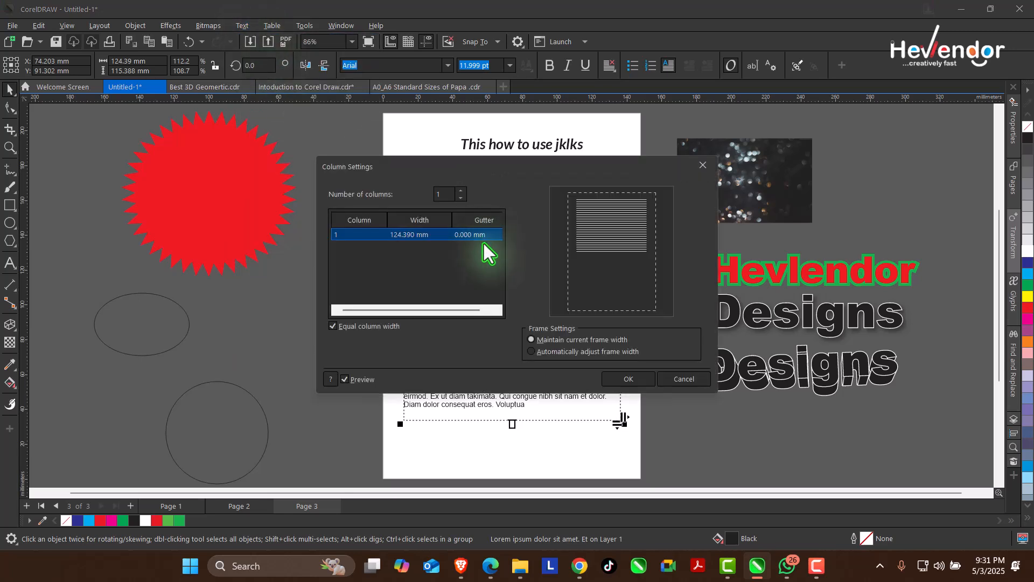
click(463, 190)
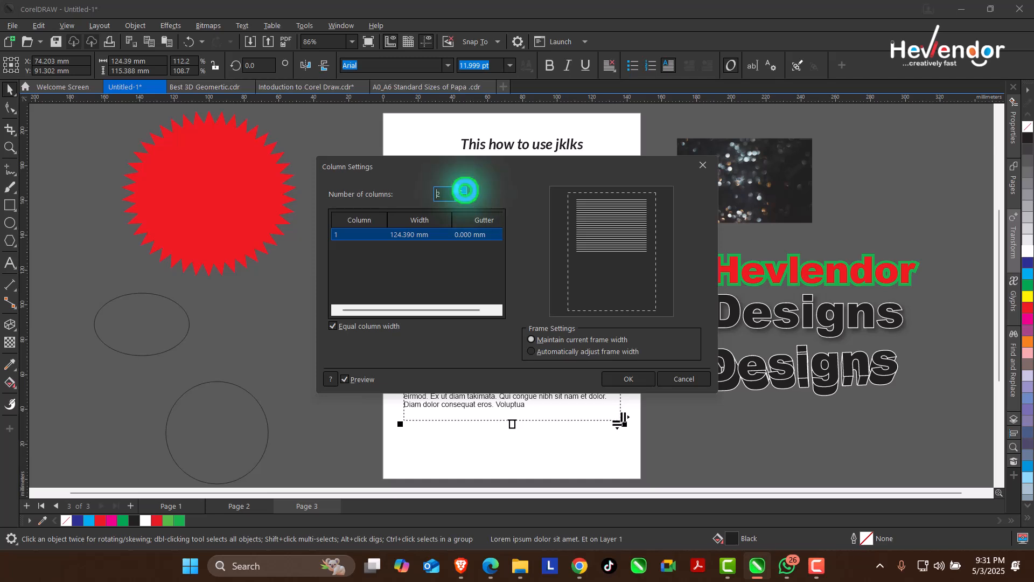
click(465, 191)
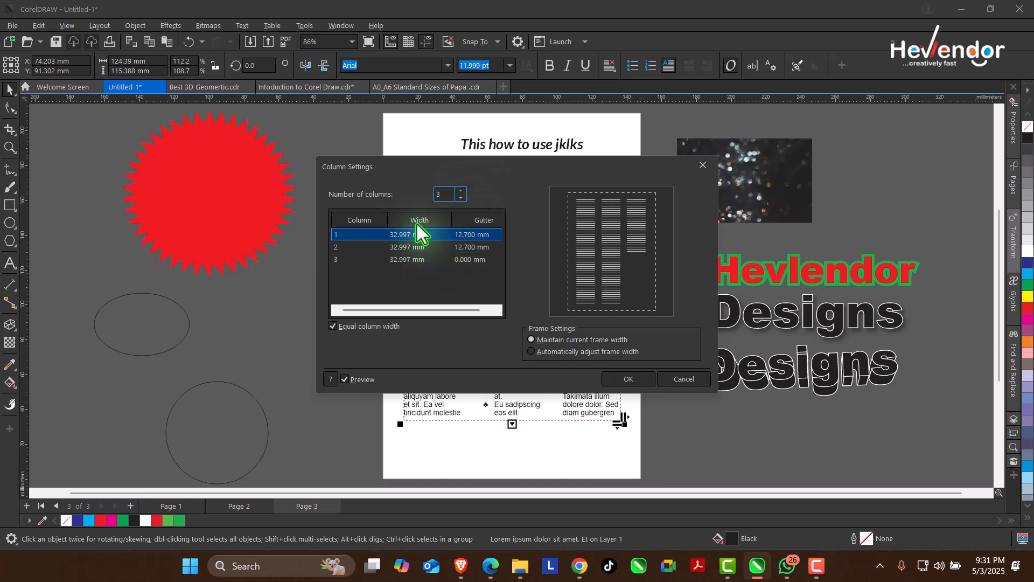
click(622, 380)
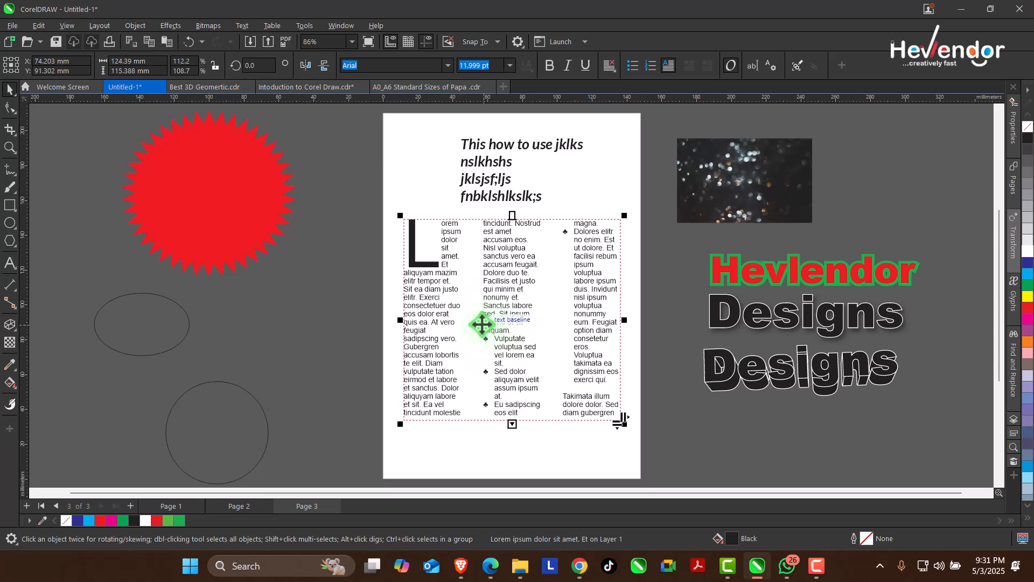
Step: Widen the three text columns slightly on the page by narrowing the gutters between them
click(269, 285)
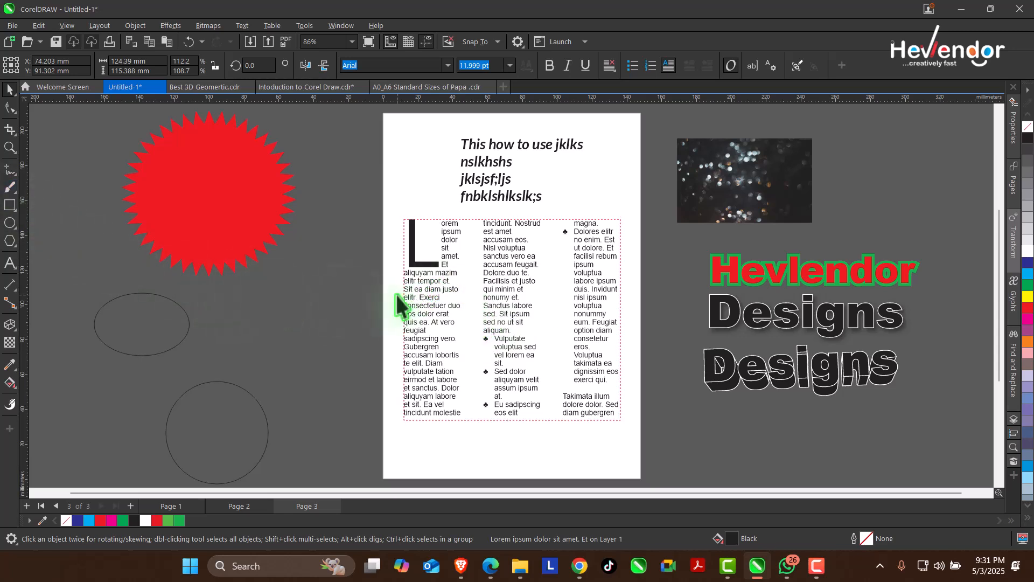
double_click(430, 290)
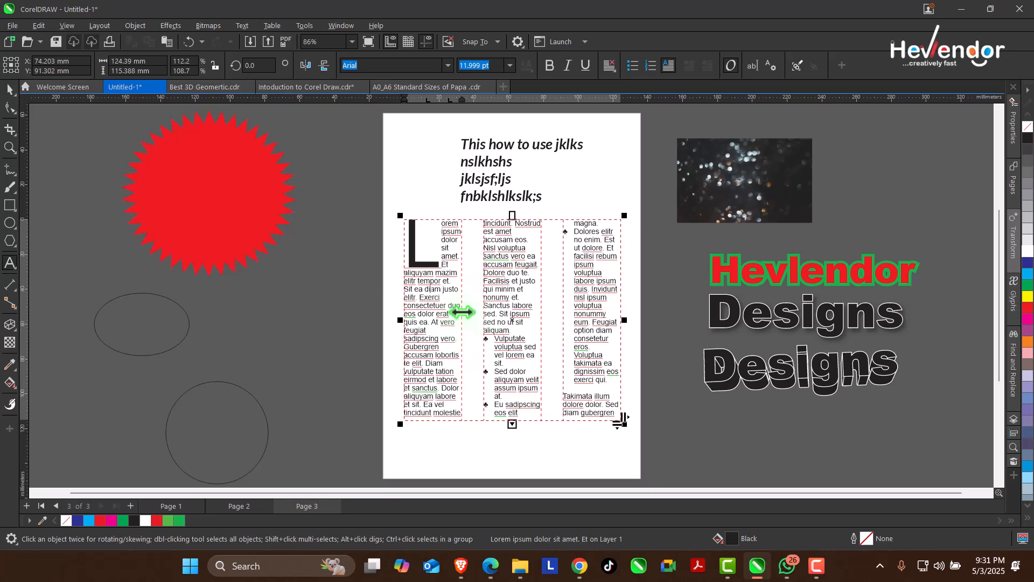
drag(462, 312, 470, 302)
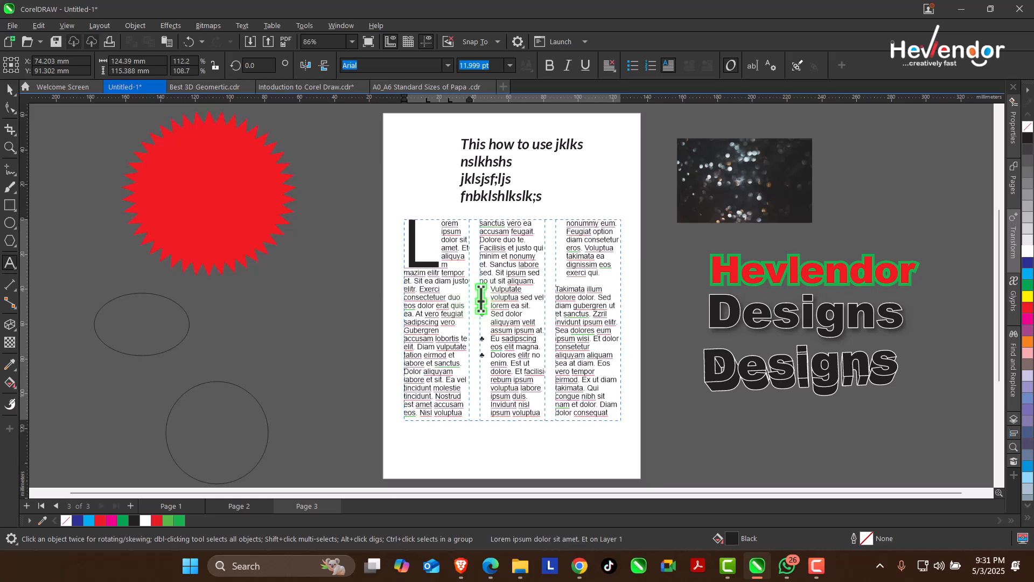
Step: Enlarge the three-column text frame to about 133 mm wide and 130 mm high
click(10, 90)
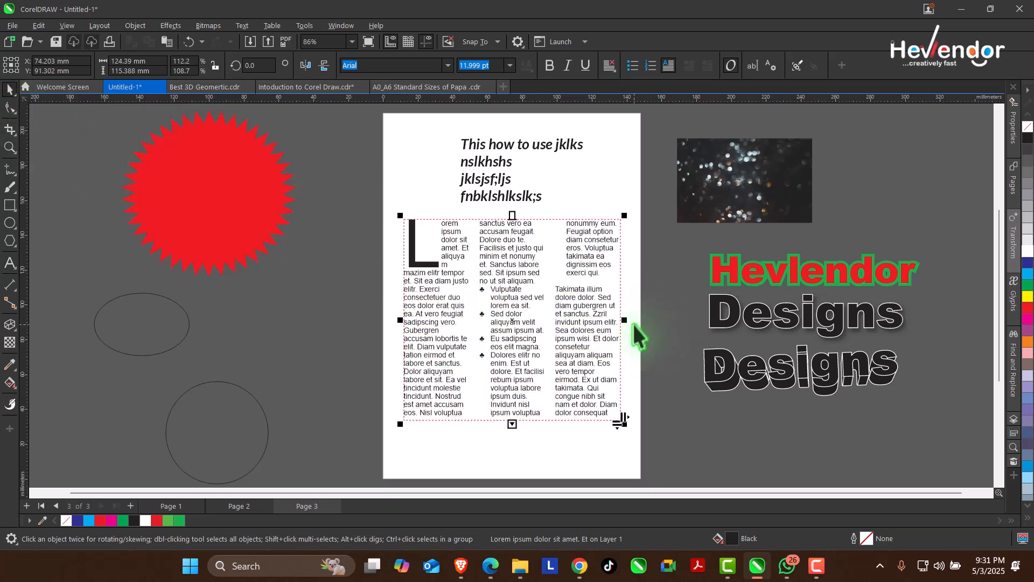
drag(629, 321, 635, 323)
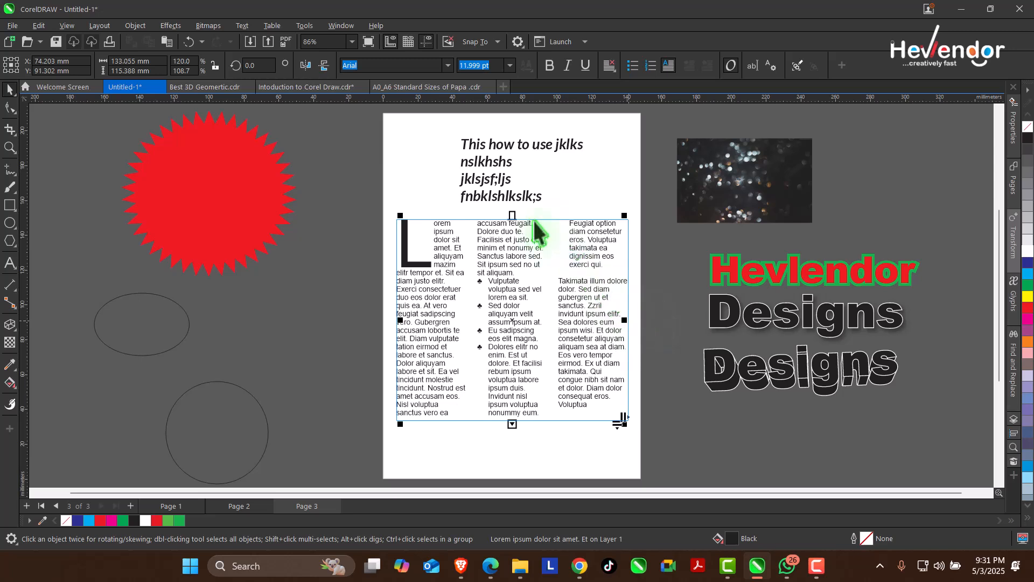
drag(515, 214, 515, 209)
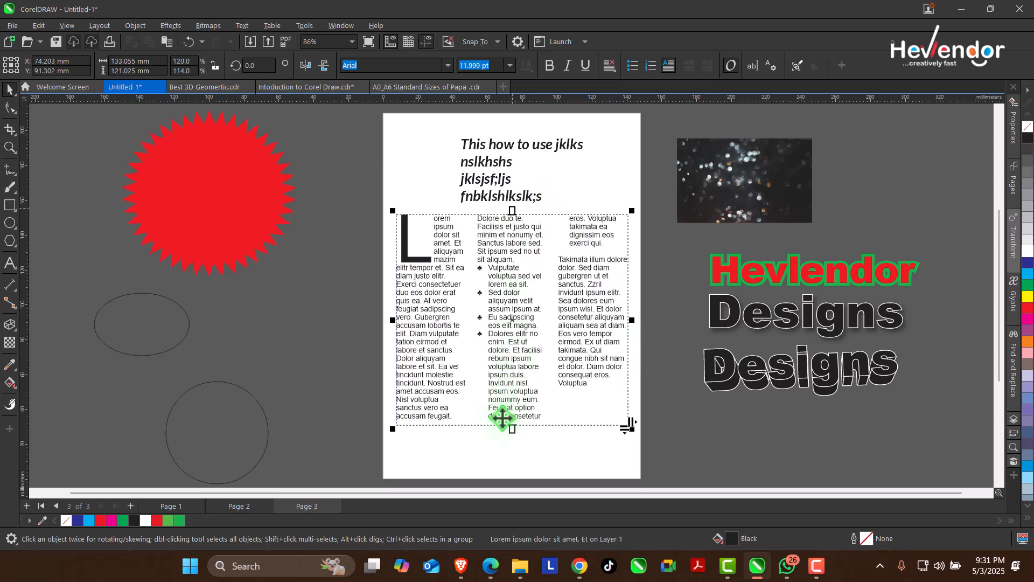
drag(513, 424, 514, 446)
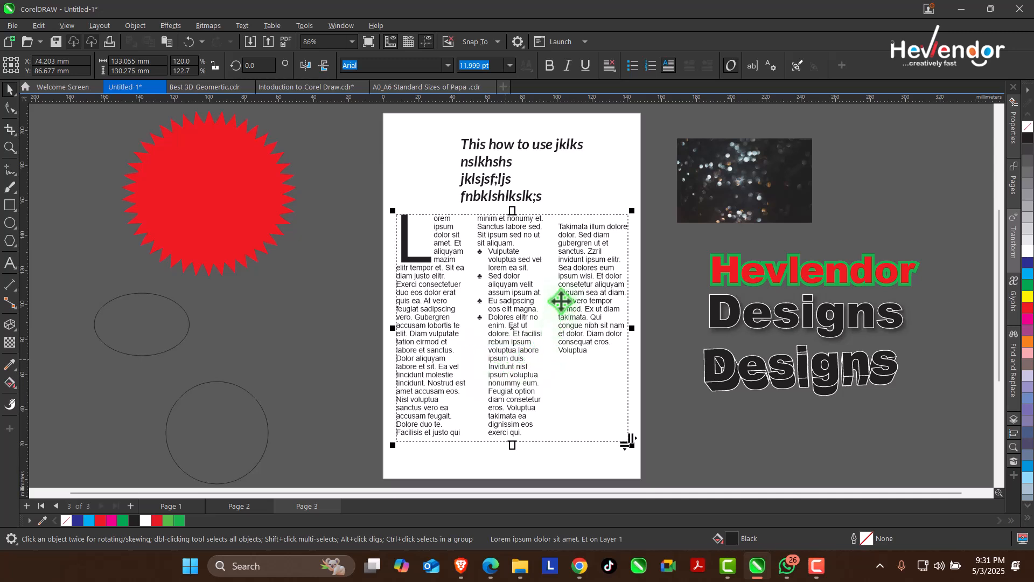
Step: Convert the club-bulleted items in the middle column into a numbered list with the 1, 2, 3 style
double_click(499, 255)
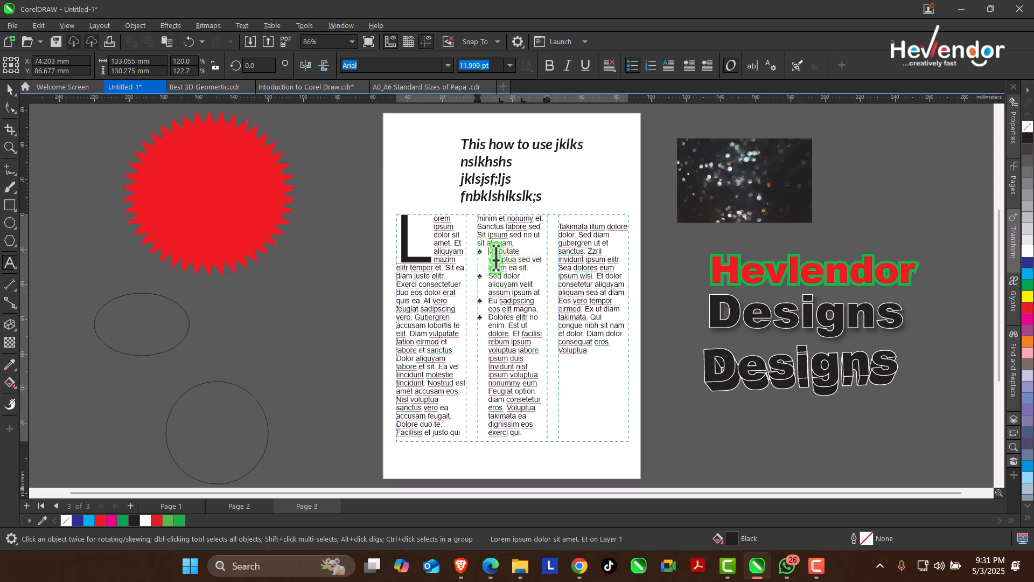
drag(488, 251, 538, 319)
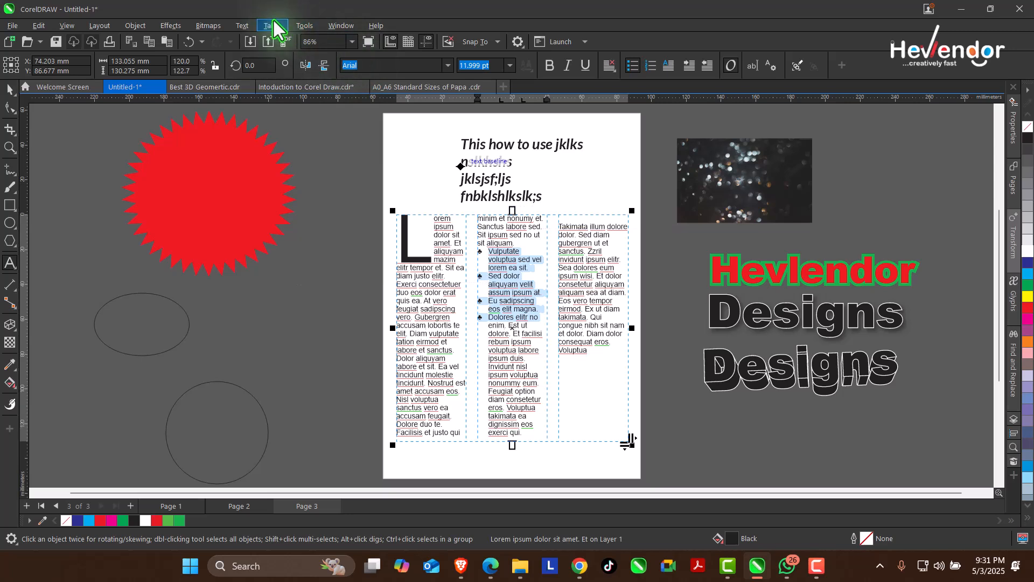
click(243, 29)
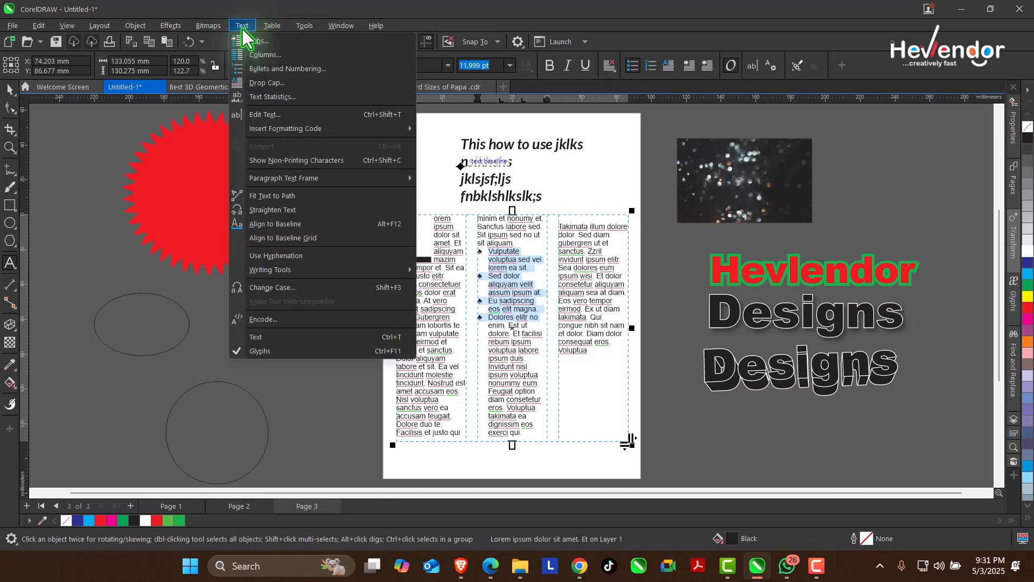
click(273, 69)
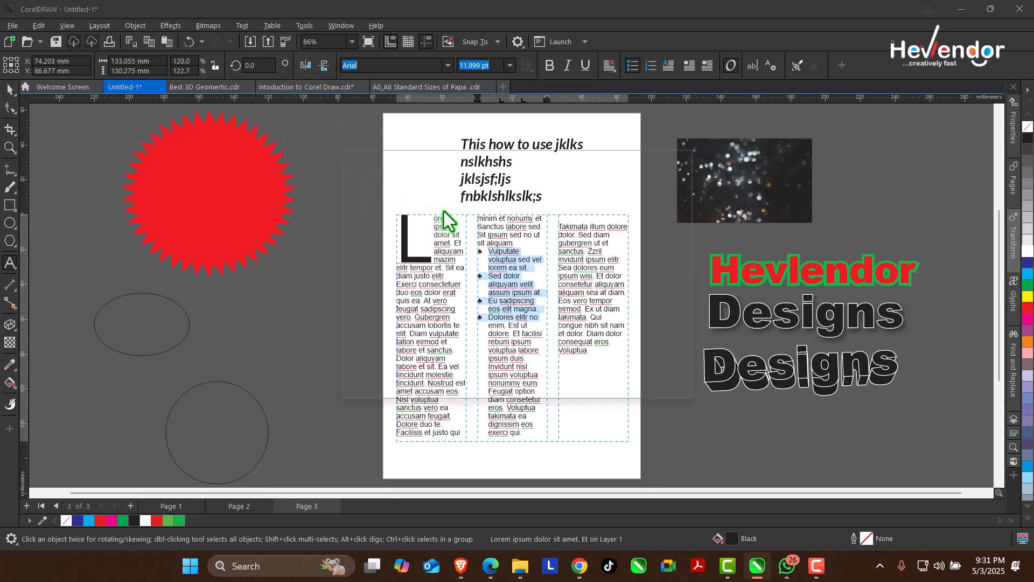
click(488, 230)
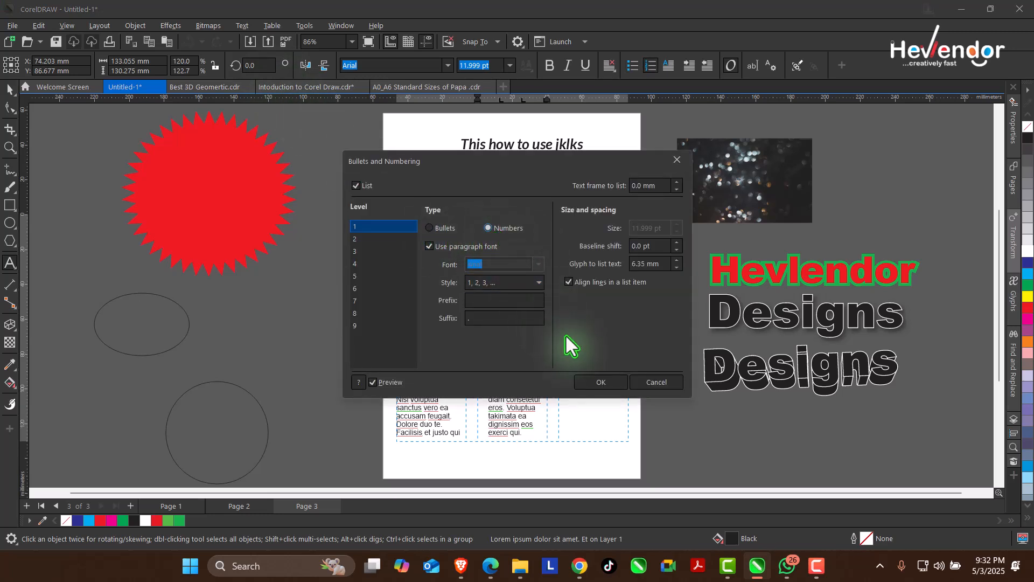
click(539, 283)
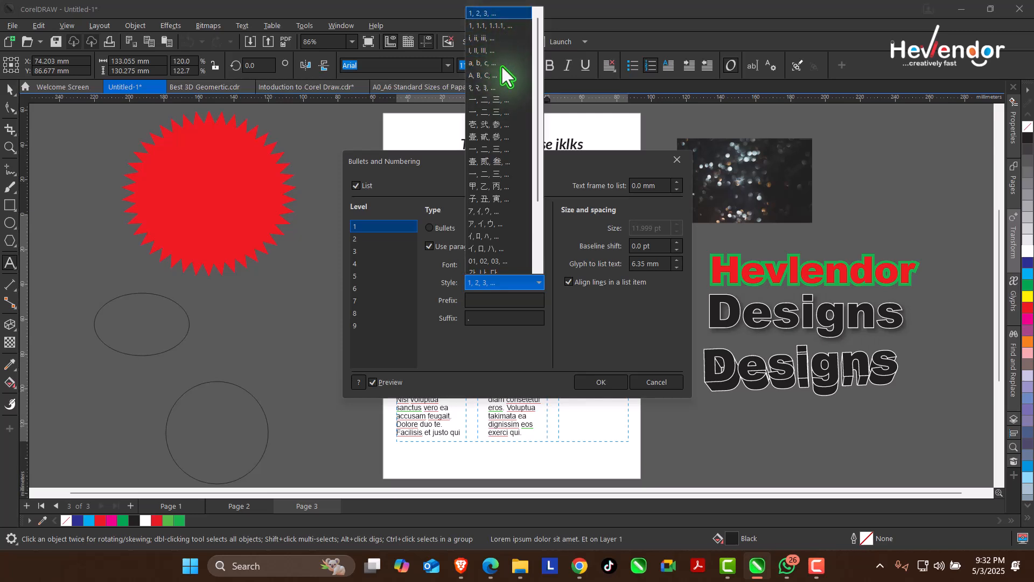
click(556, 219)
click(603, 383)
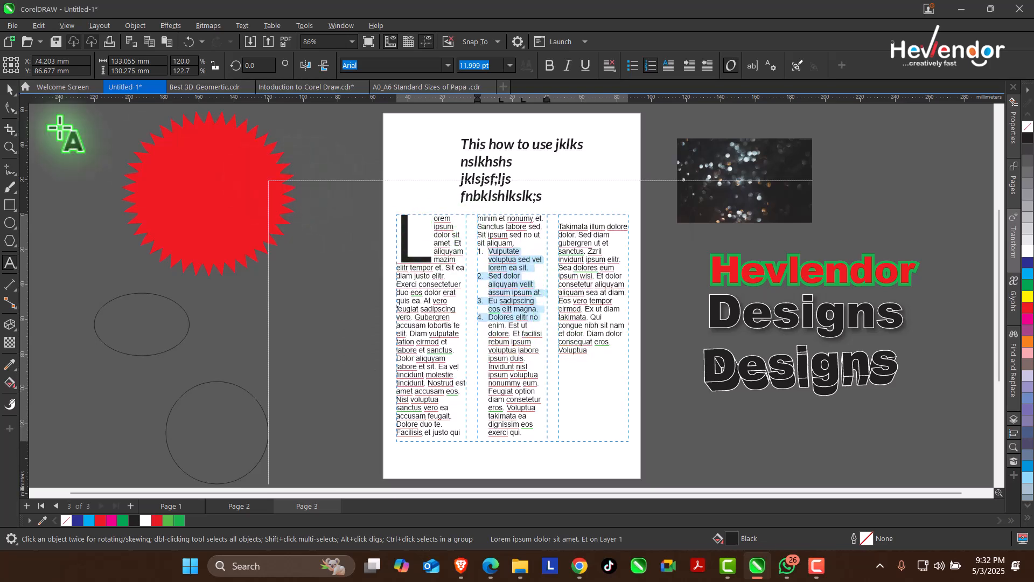
Step: Narrow the small ellipse to about 34 mm wide and place it over the lower half of the first text column
click(13, 87)
click(350, 326)
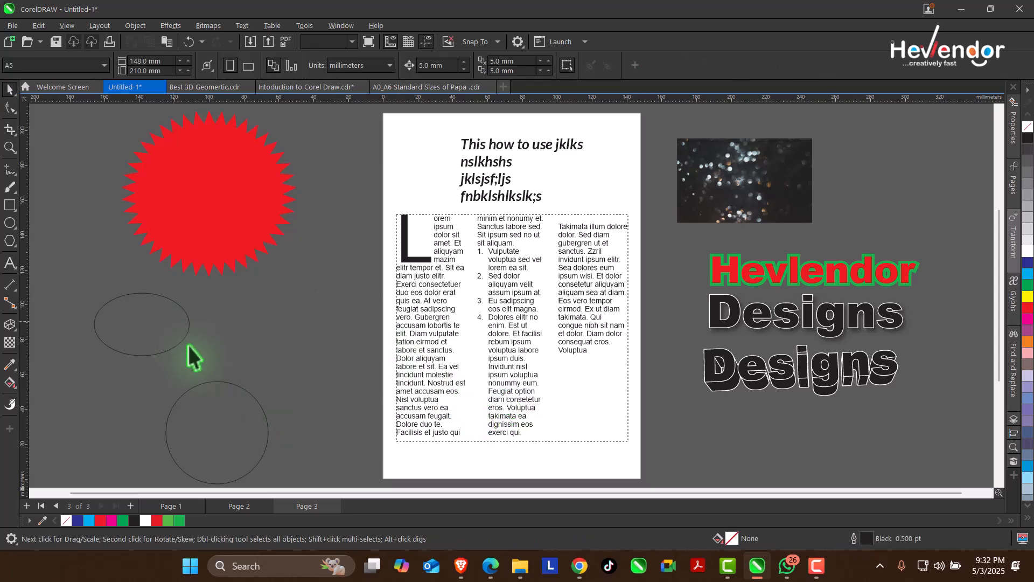
click(121, 330)
drag(92, 326, 430, 365)
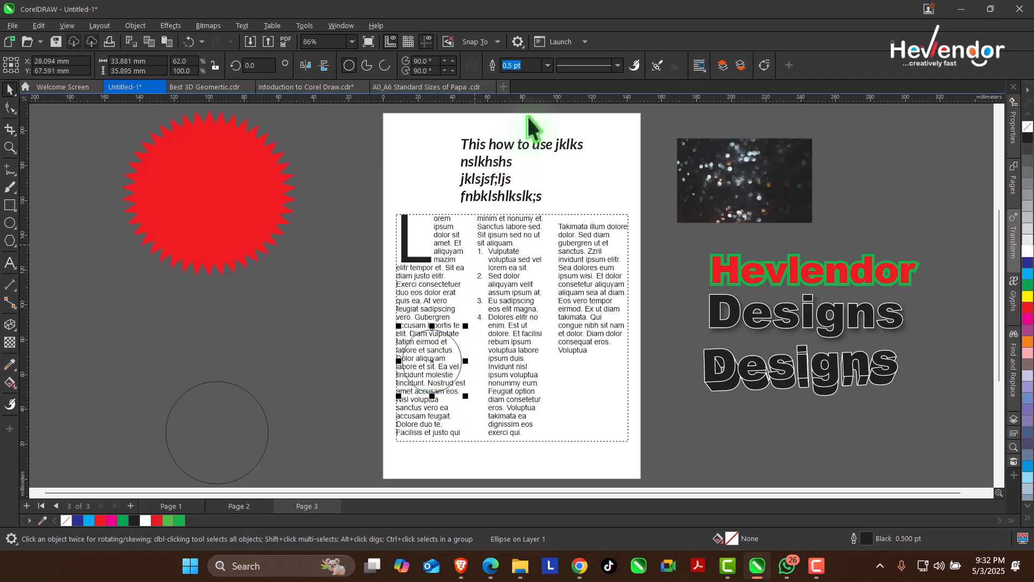
Step: Wrap the paragraph text around the small circle with the contour style Text Flows Right
click(703, 71)
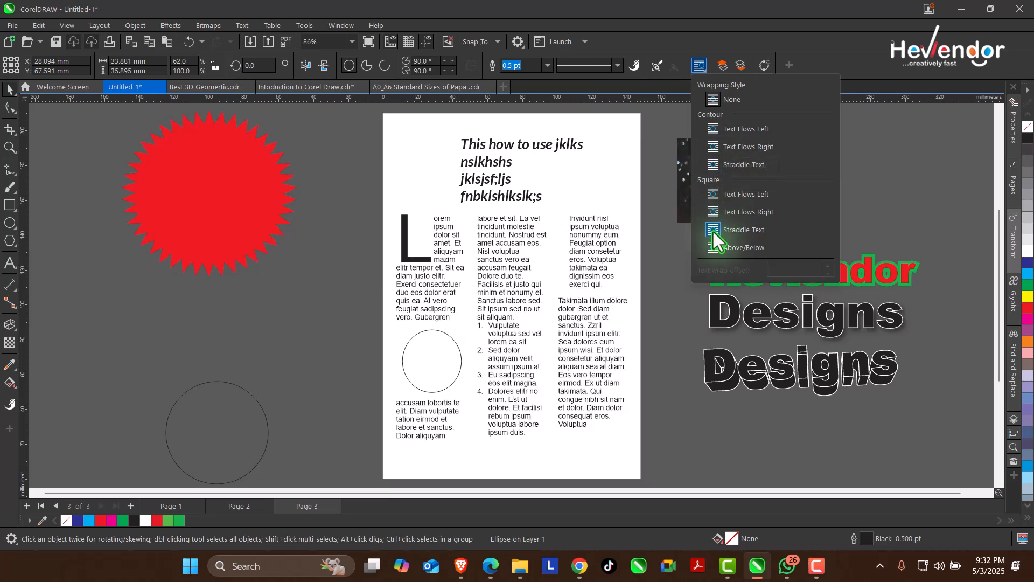
click(714, 148)
click(315, 357)
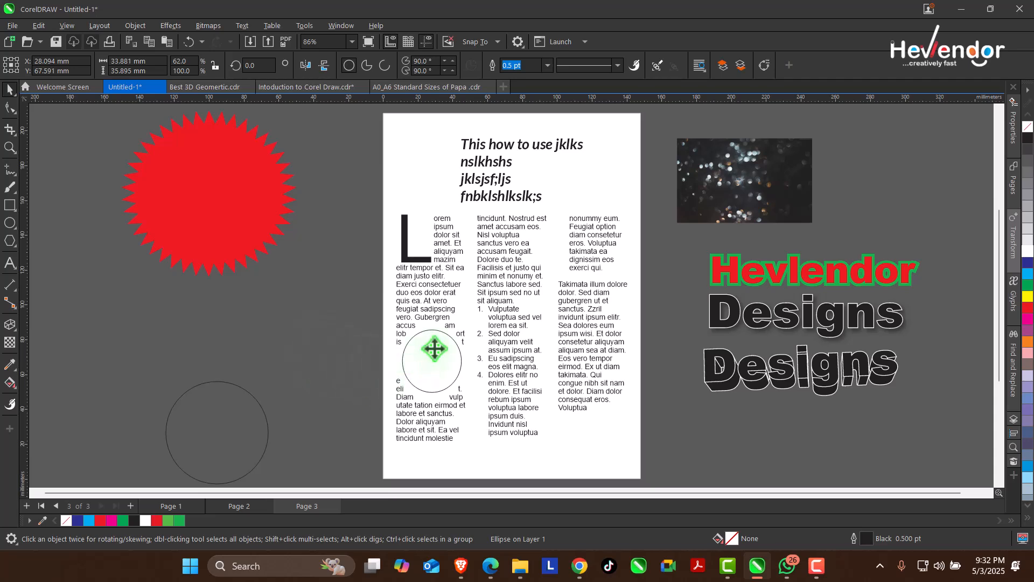
Step: Shift the text frame slightly to the right, and move the small circle between the first and second columns
mouse_move(441, 365)
mouse_down()
mouse_move(492, 361)
mouse_move(446, 369)
mouse_up()
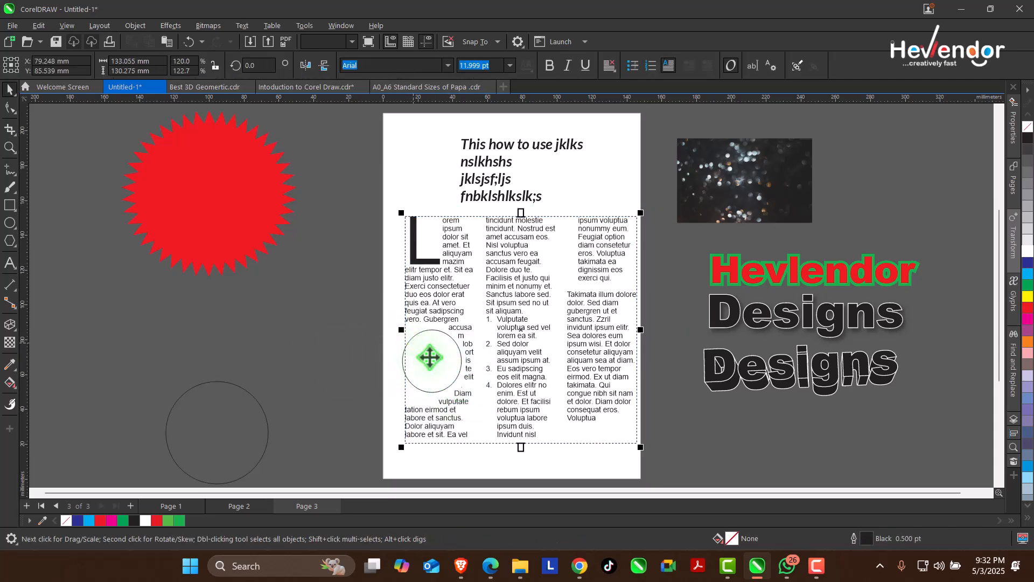
click(400, 357)
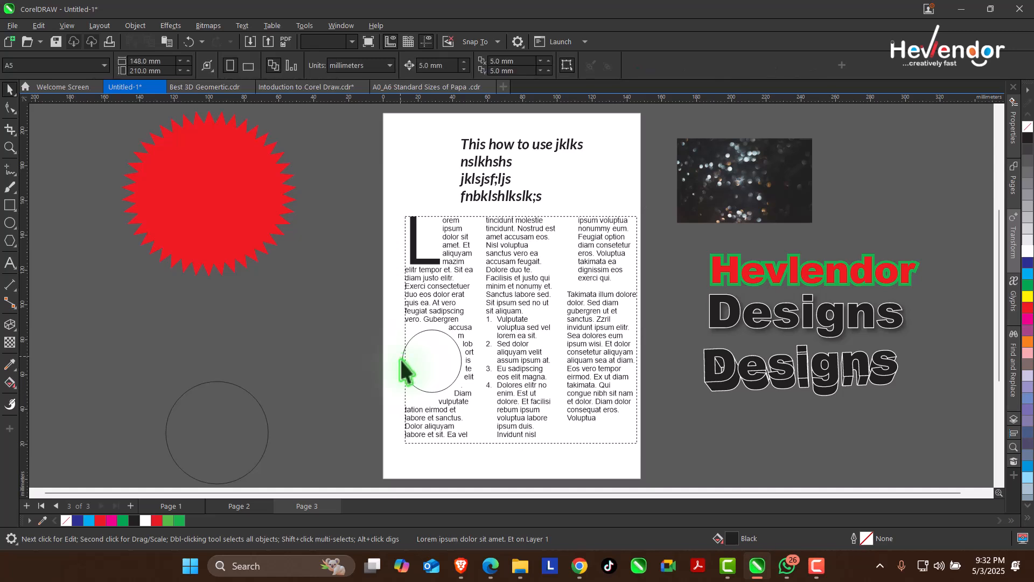
drag(401, 357, 495, 356)
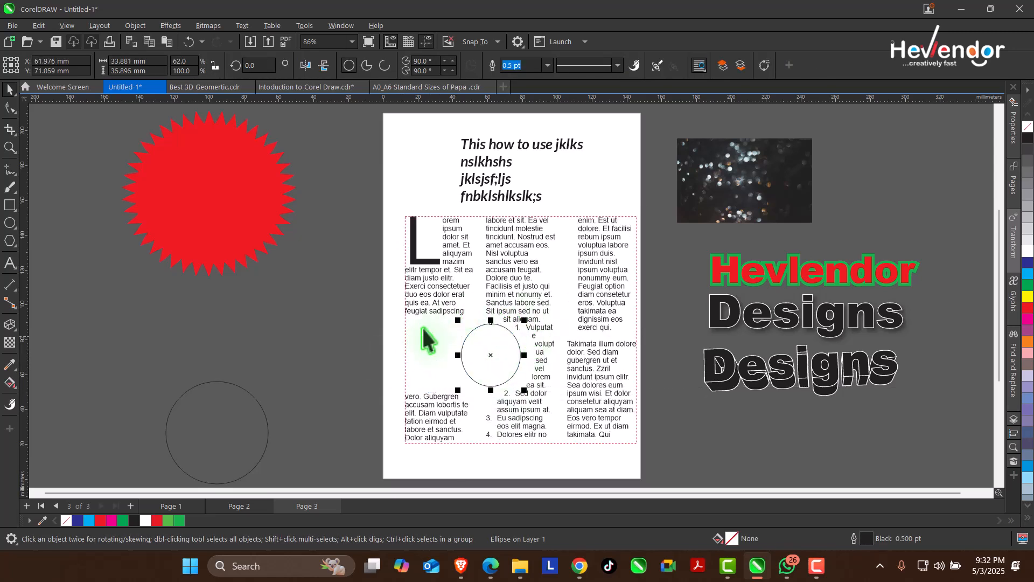
Step: Change the circle's text wrapping to the contour style Straddle Text
click(703, 72)
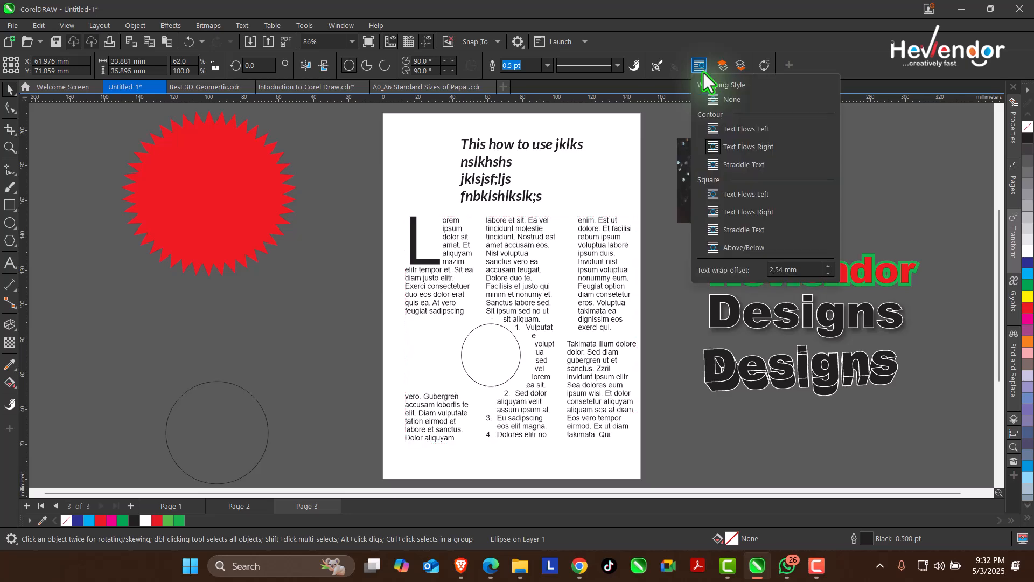
click(714, 147)
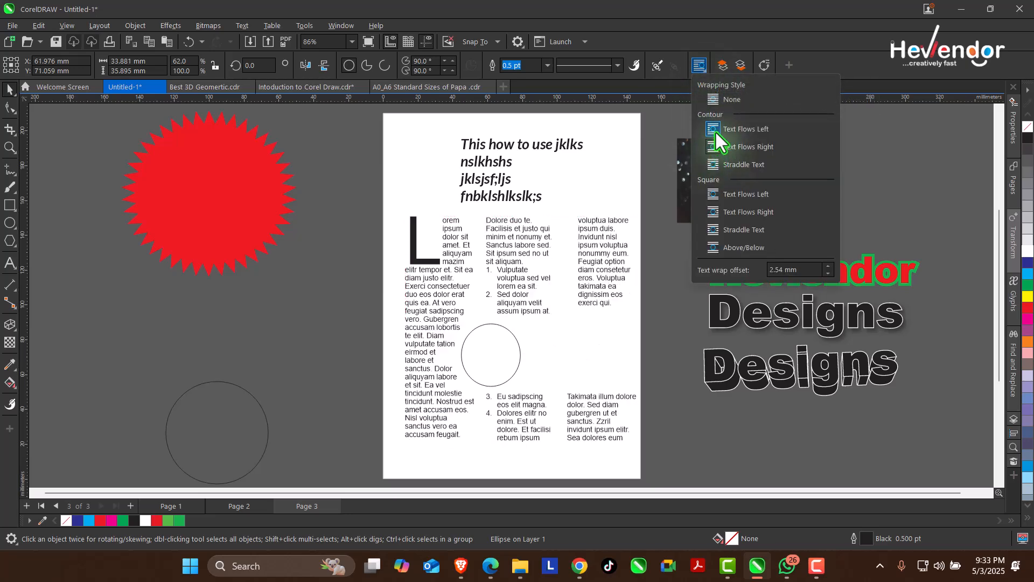
click(715, 166)
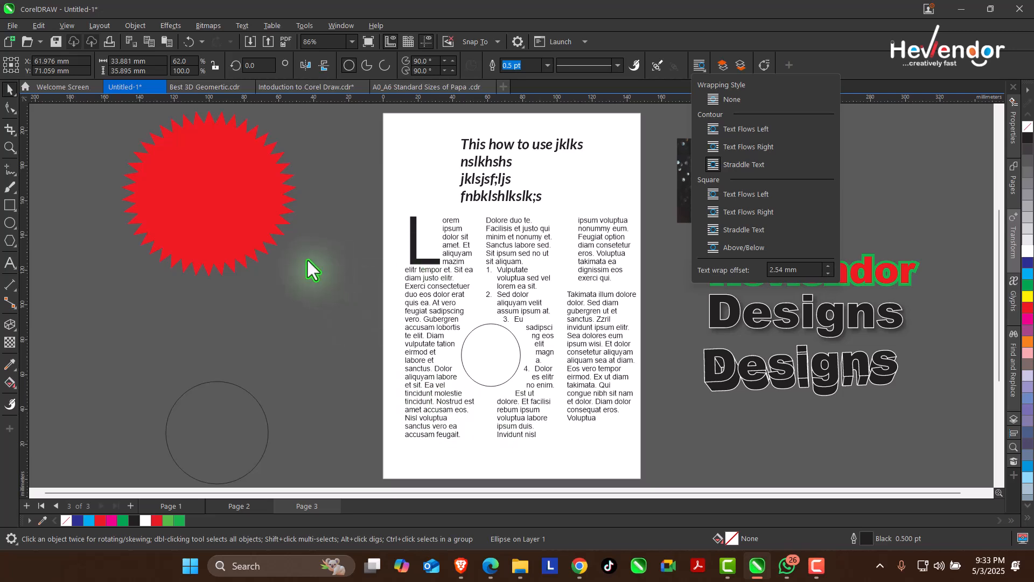
click(288, 271)
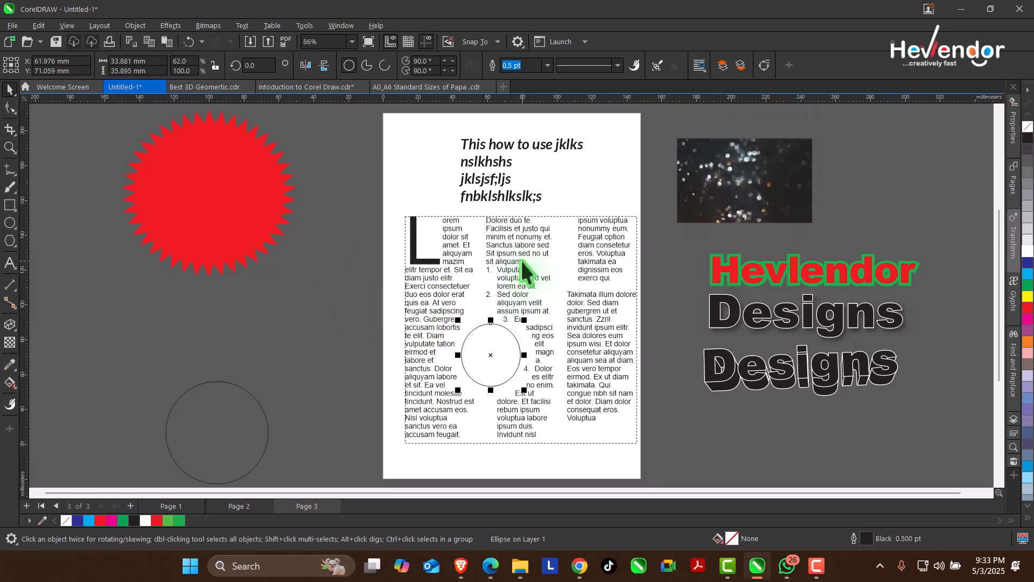
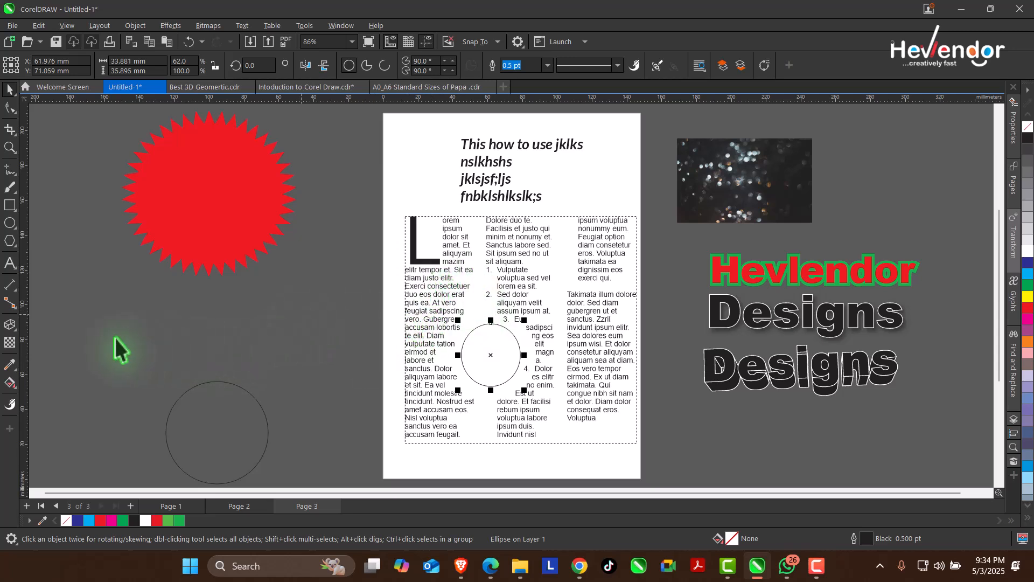
Step: Draw a parallel dimension diagonally across the red star shape, with its dimension line over the star's lower-left side
click(15, 291)
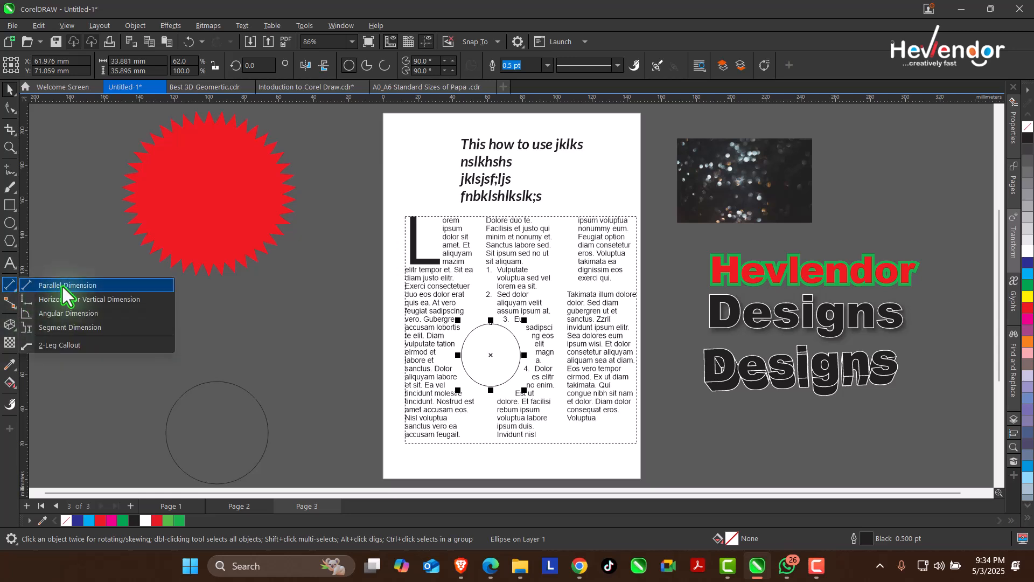
click(50, 270)
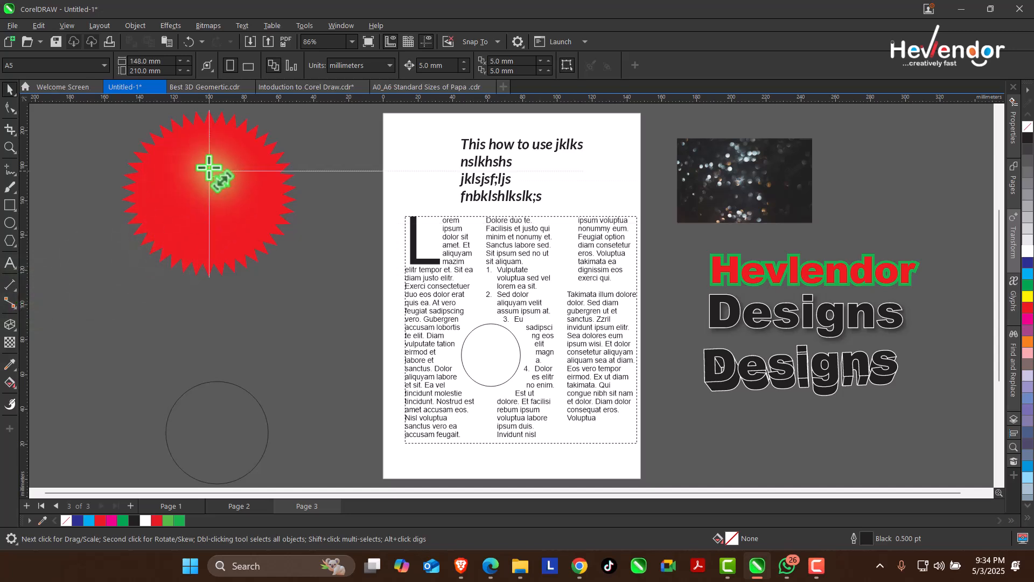
drag(227, 112, 314, 270)
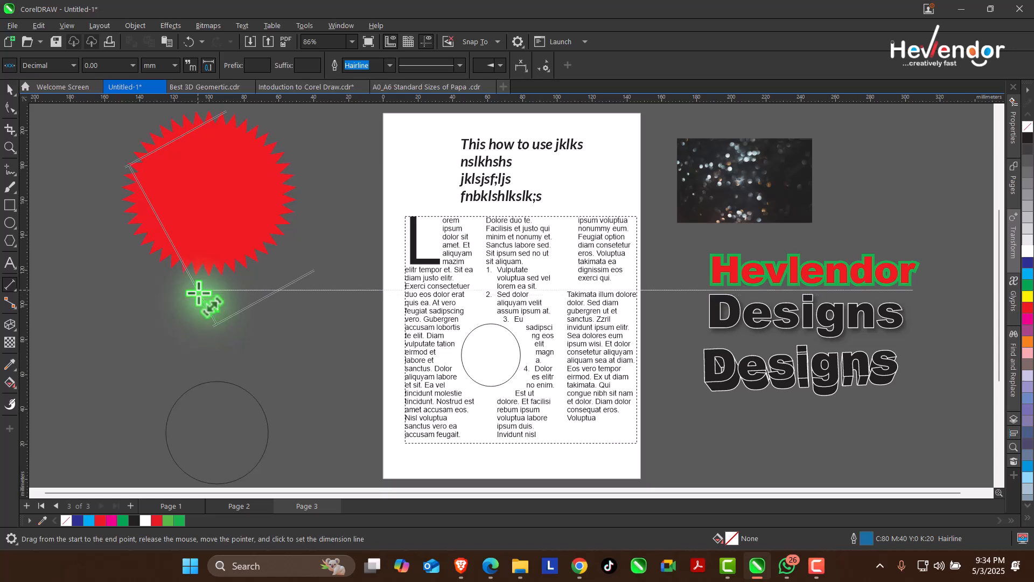
click(199, 294)
click(9, 89)
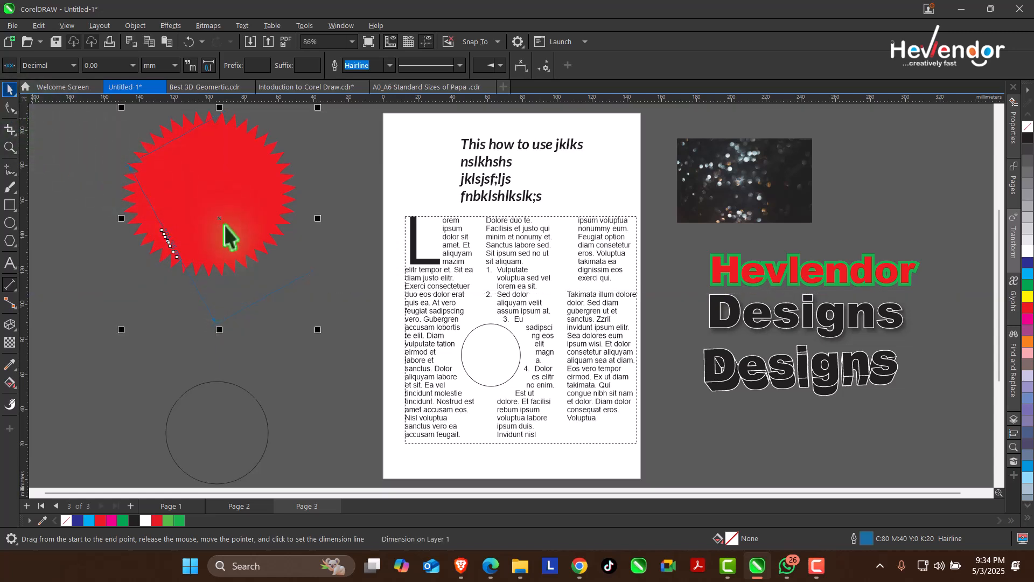
Step: Move the dimension to the left so its line and label clear the red star, and inspect the label up close
drag(223, 221, 180, 214)
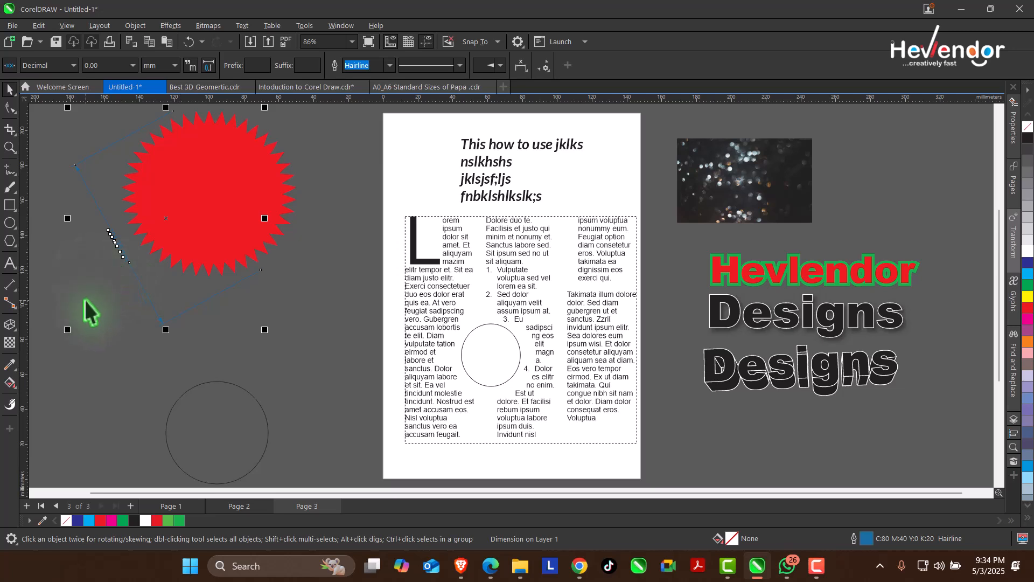
click(100, 295)
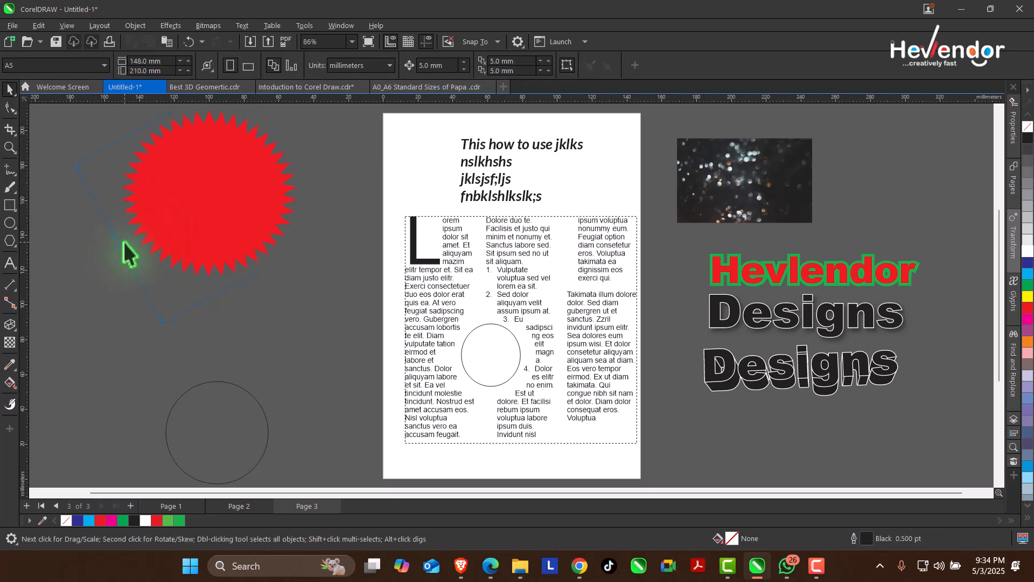
click(10, 147)
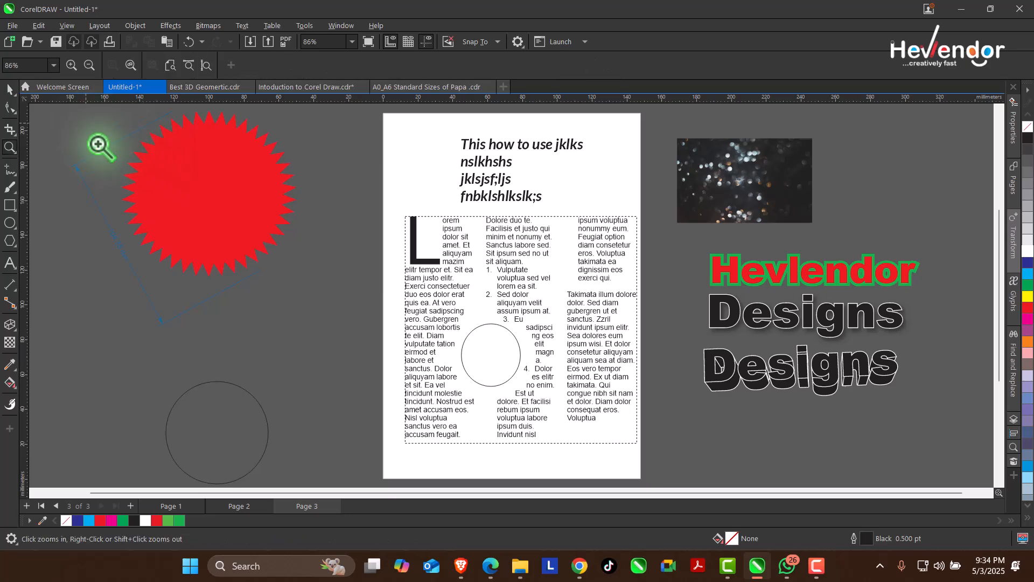
drag(86, 122, 299, 320)
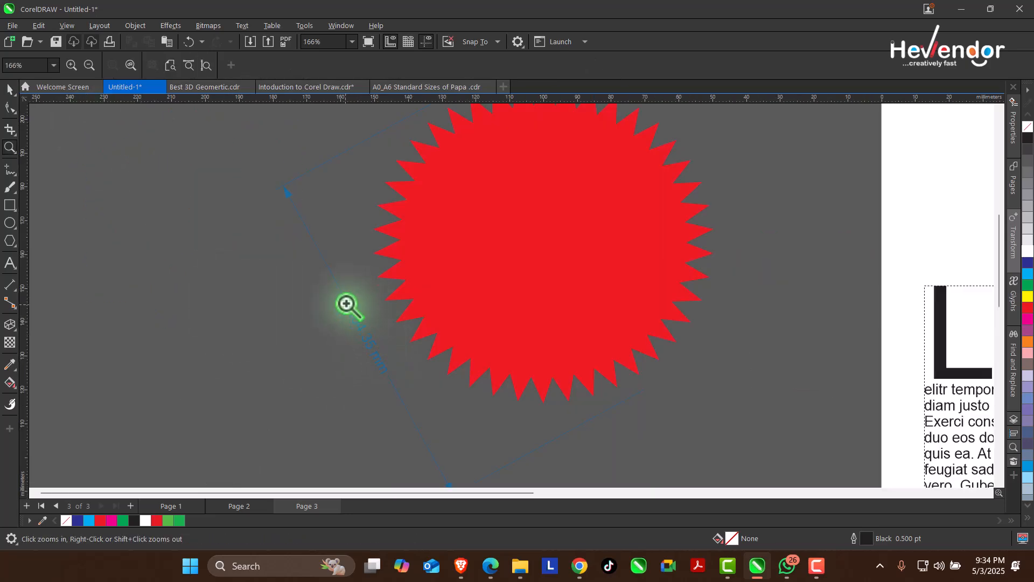
right_click(435, 307)
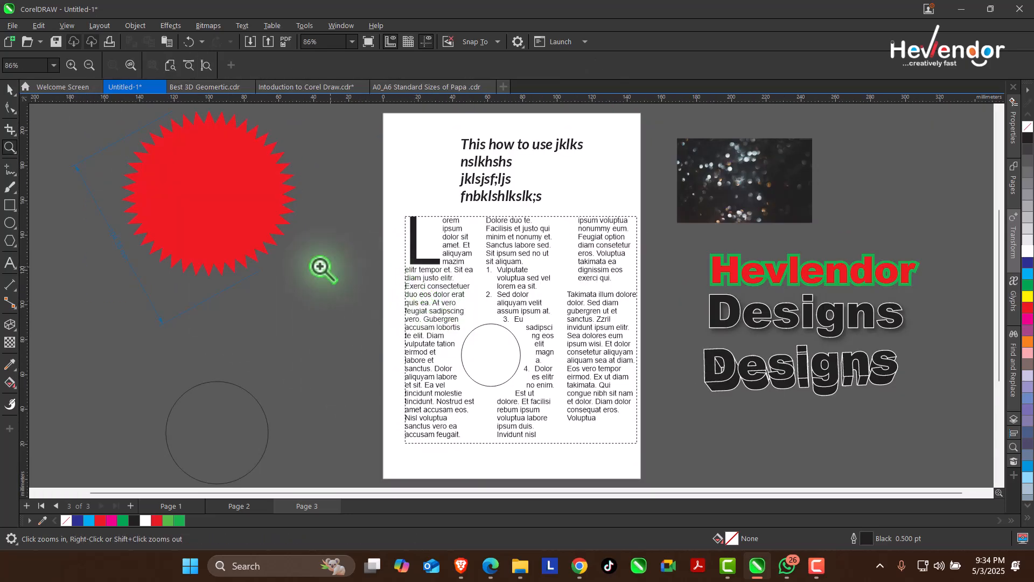
click(7, 89)
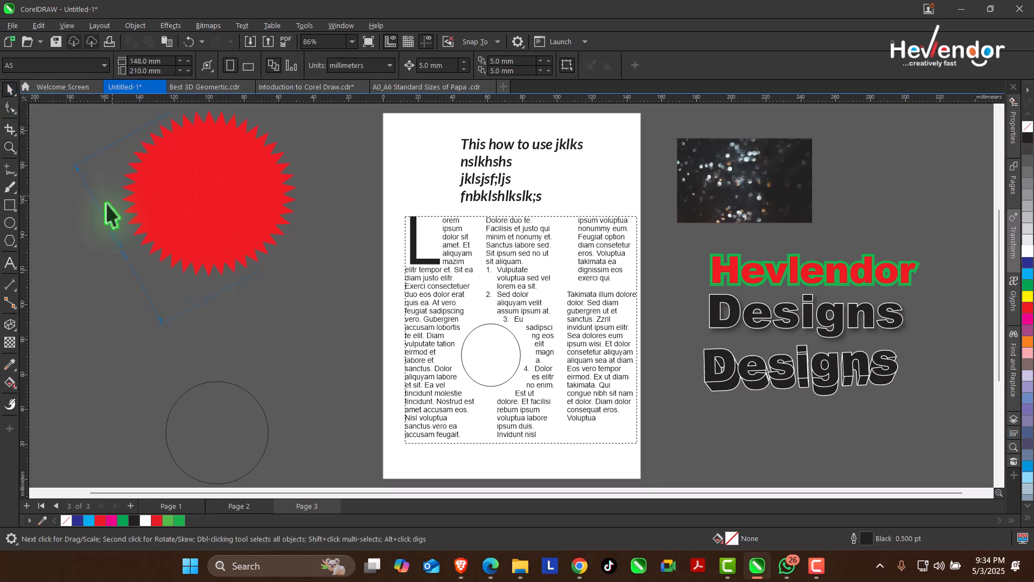
Step: Draw a nearly horizontal straight connector line between the red star and the large circle, and delete it
click(16, 311)
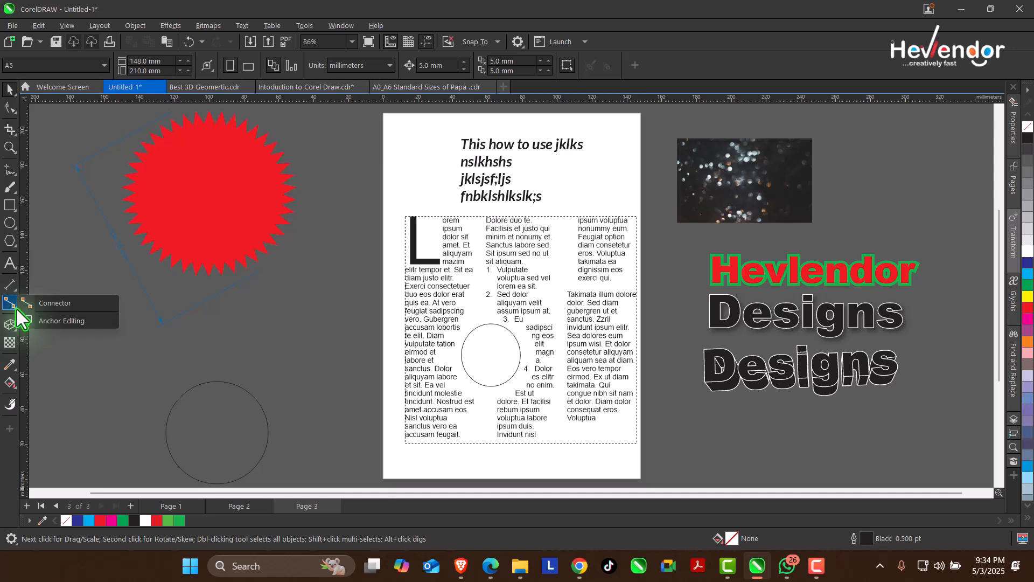
click(52, 307)
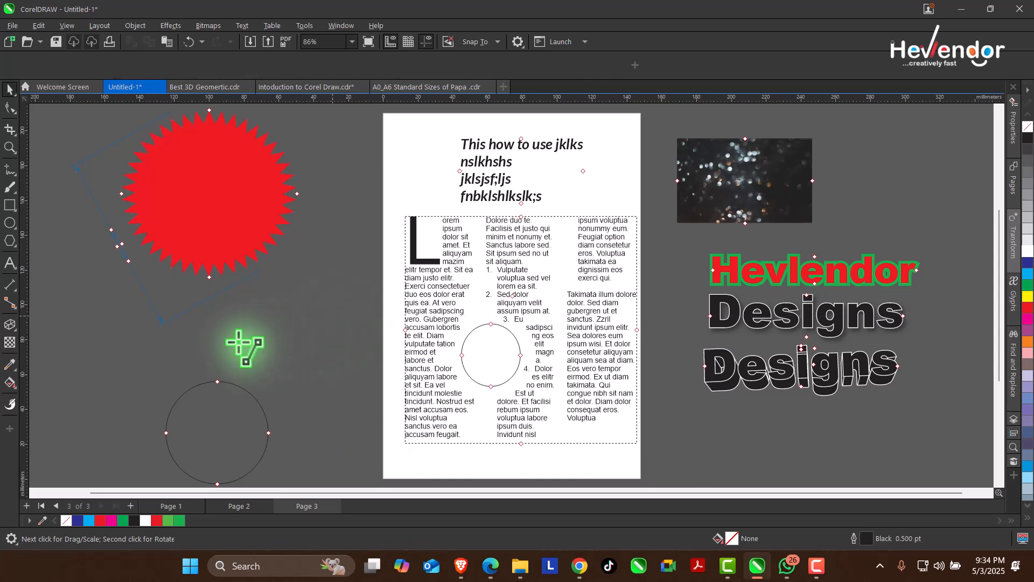
drag(230, 340, 94, 342)
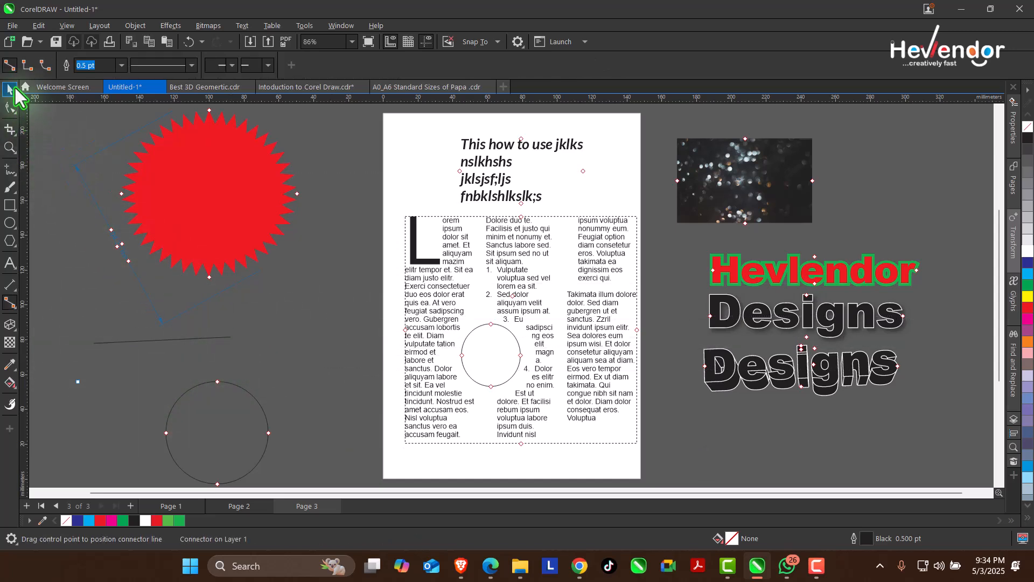
click(9, 89)
click(170, 343)
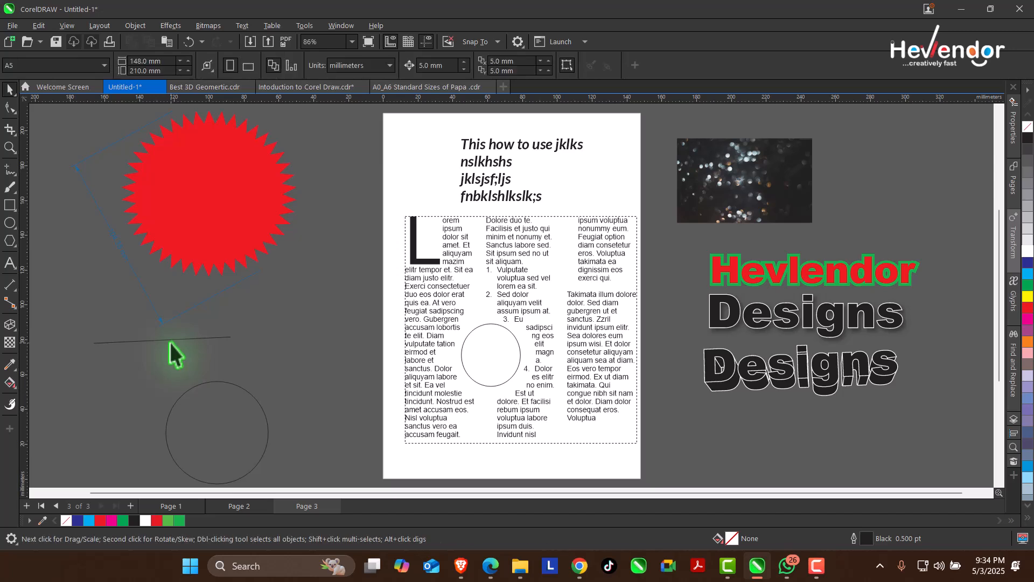
click(170, 340)
key(Delete)
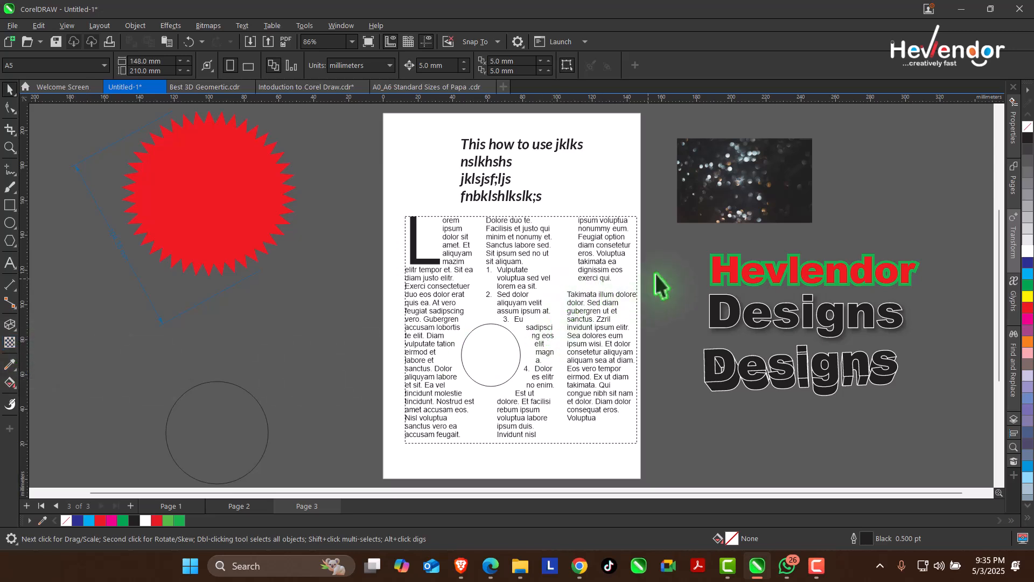
Step: Place the dark bokeh photo on the upper part of Page 2
click(703, 200)
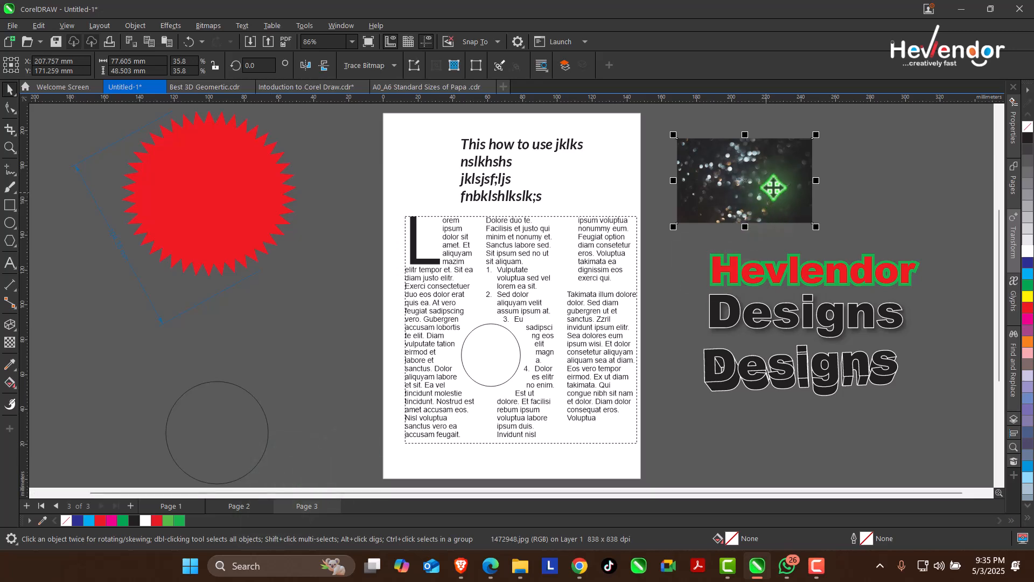
drag(767, 194, 500, 218)
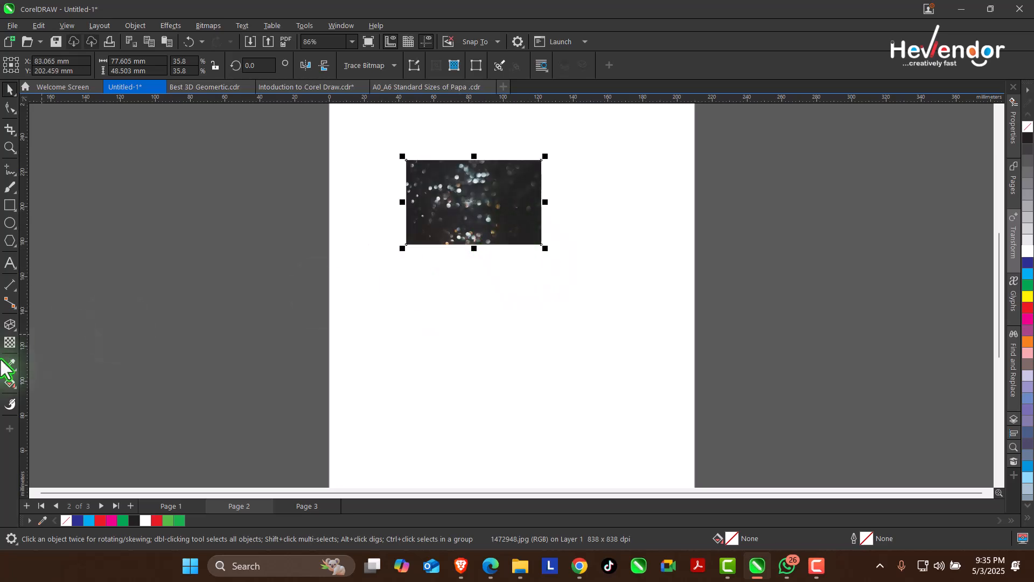
click(9, 342)
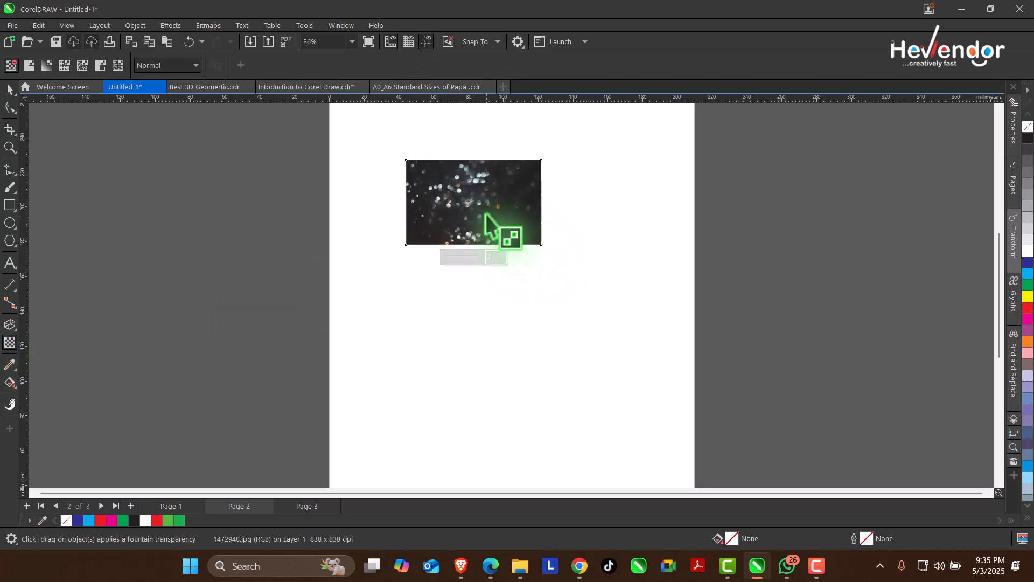
click(13, 88)
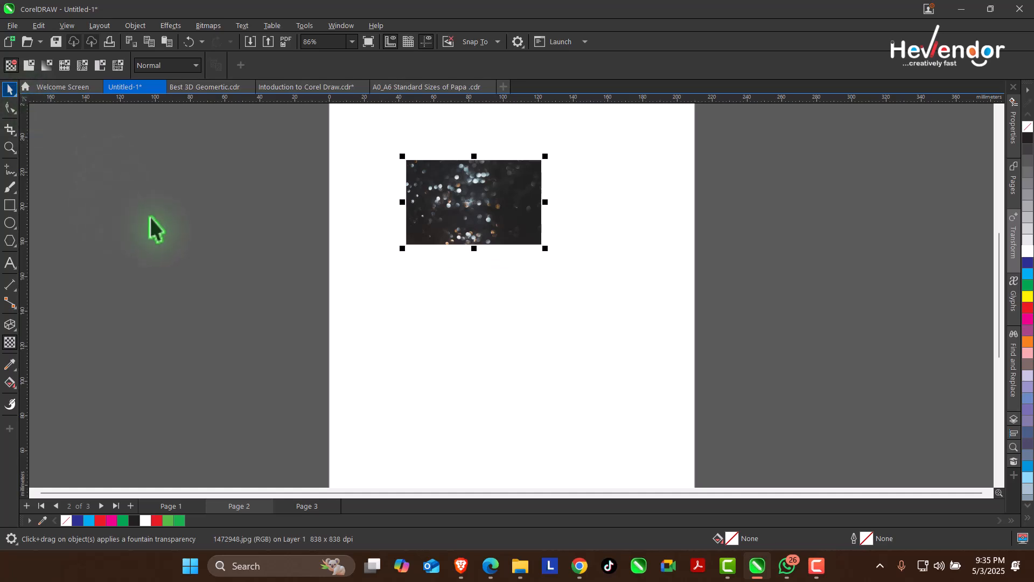
Step: Create a page-sized rectangle behind the photo and fill it with light green
click(112, 303)
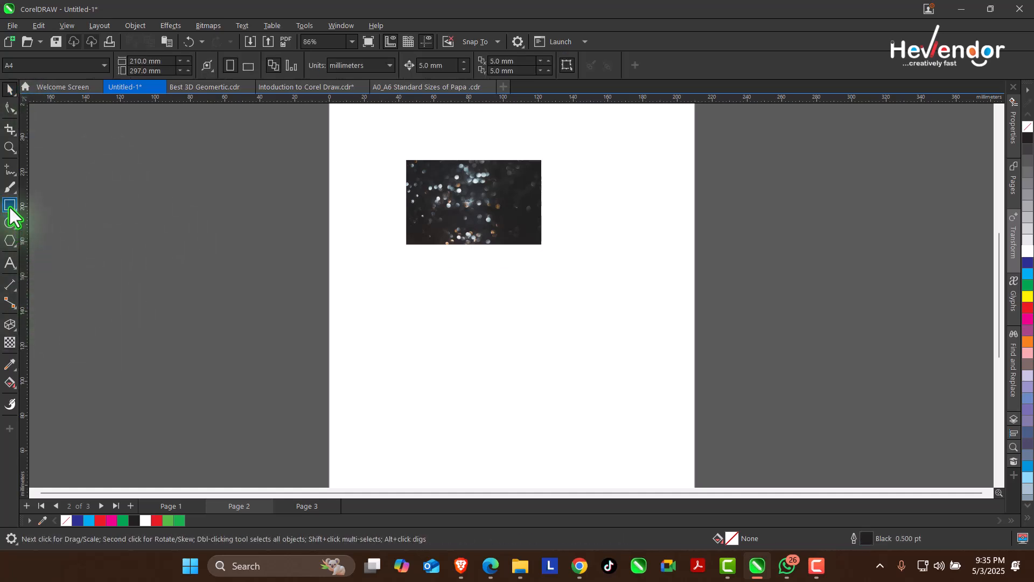
double_click(9, 208)
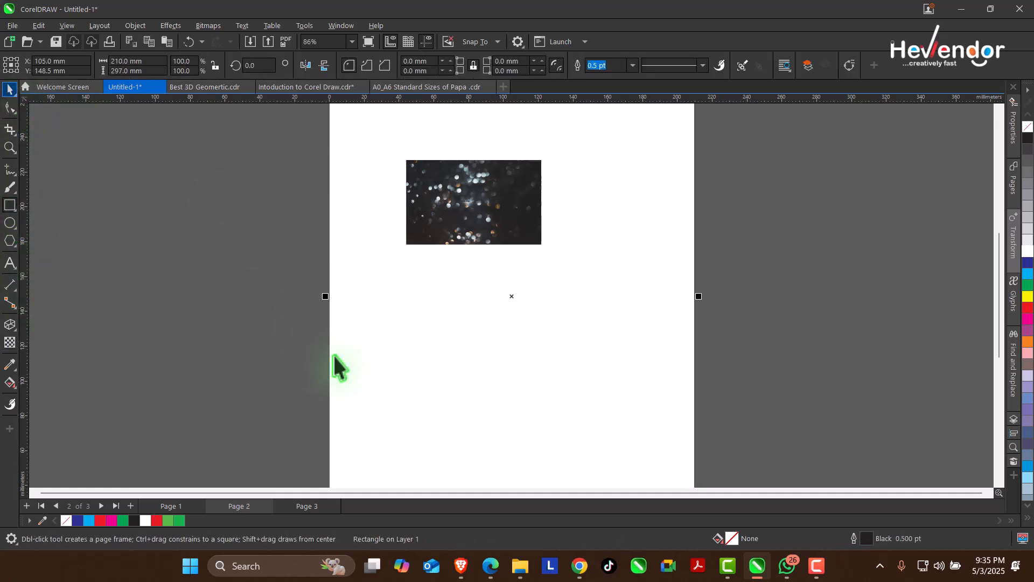
click(167, 520)
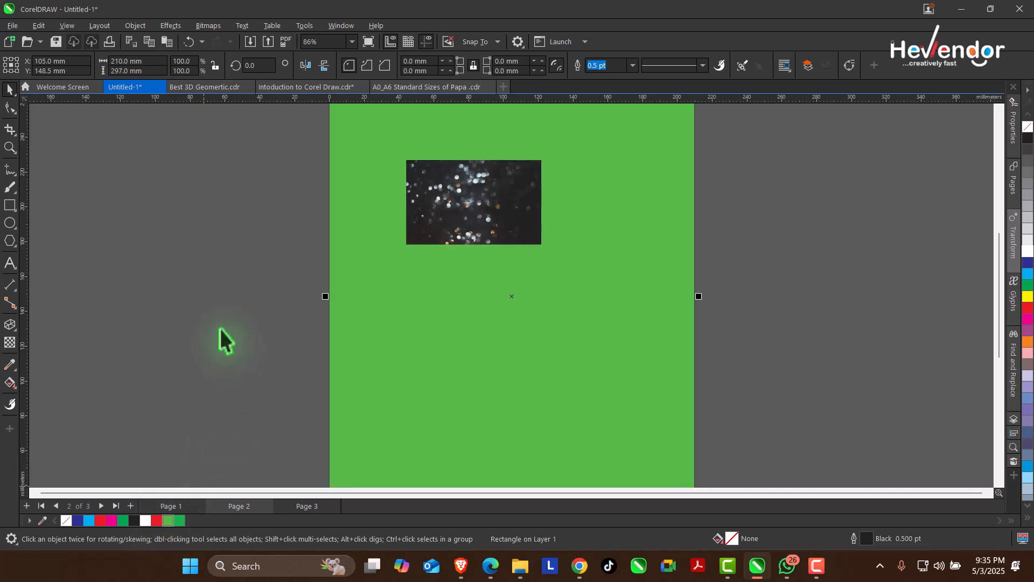
Step: Move the photo to the page's left edge and enlarge it proportionally to about 185 × 115 mm
click(505, 220)
drag(505, 220, 429, 212)
drag(469, 247, 657, 412)
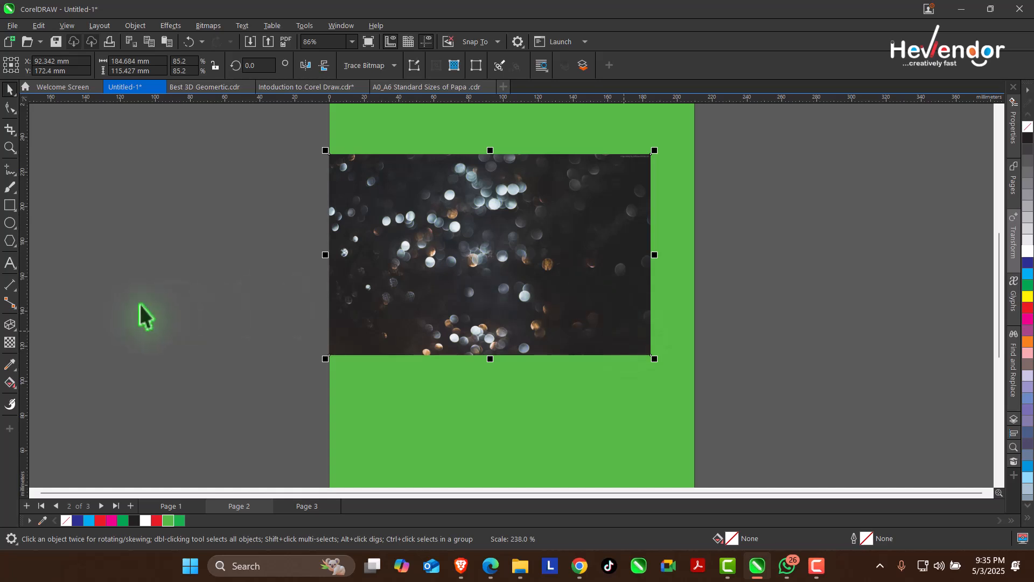
Step: Try a uniform transparency of 82 on the photo, and return it to 0
click(10, 343)
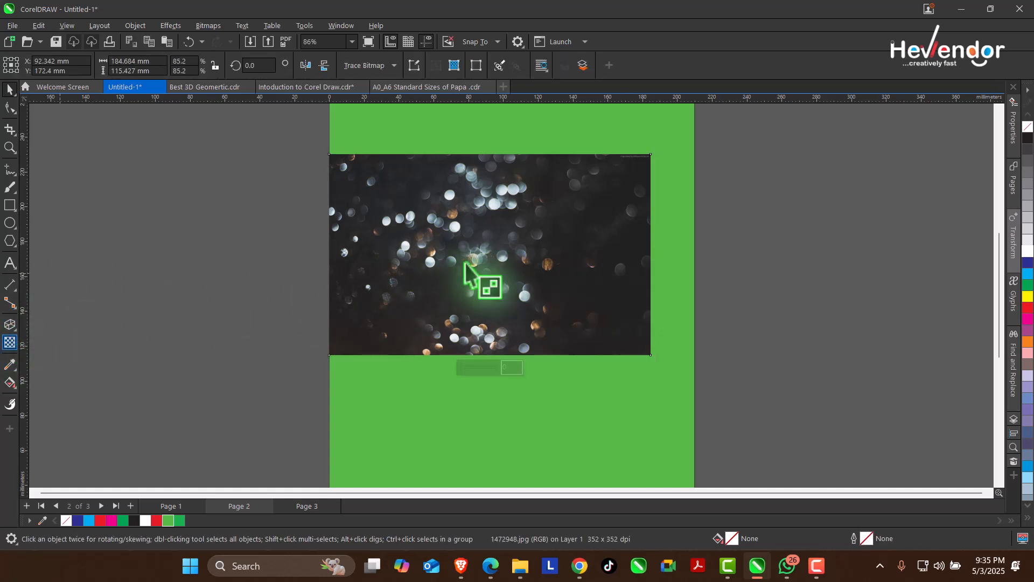
drag(461, 370, 489, 371)
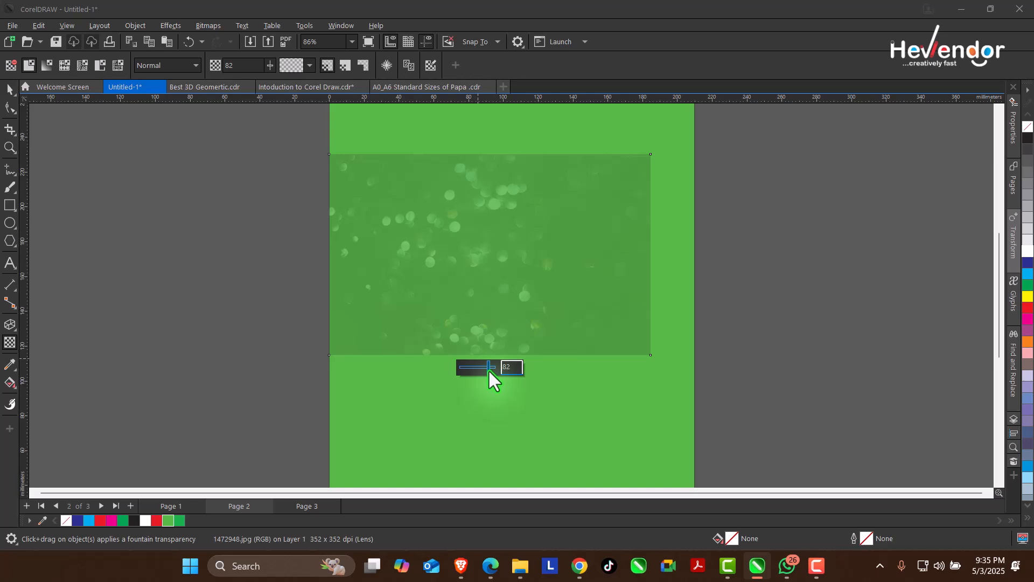
drag(489, 370, 272, 369)
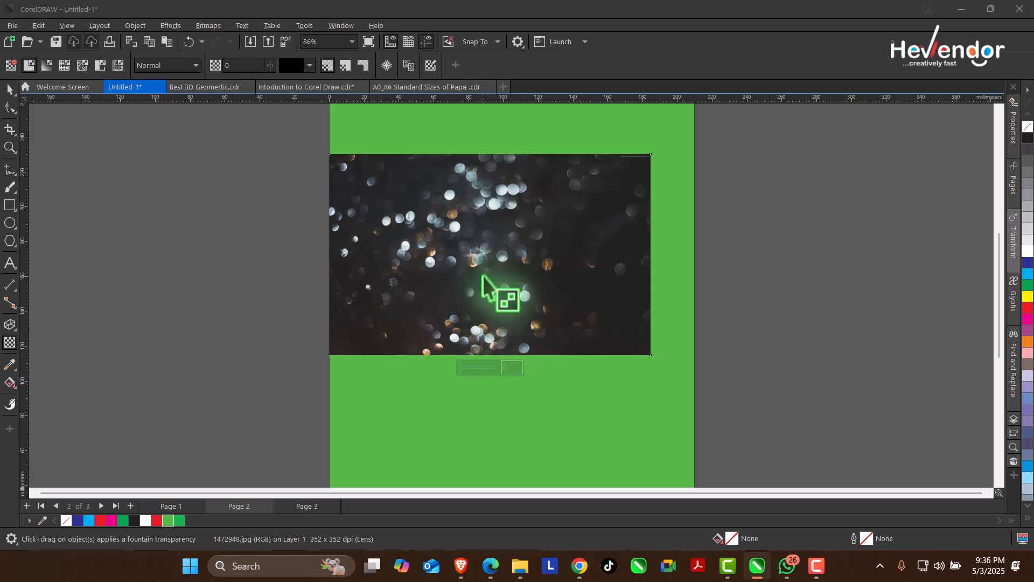
Step: Try fountain transparency fades toward the photo's bottom and right edges, and settle on a longer vertical fade at its top edge
drag(485, 275, 485, 348)
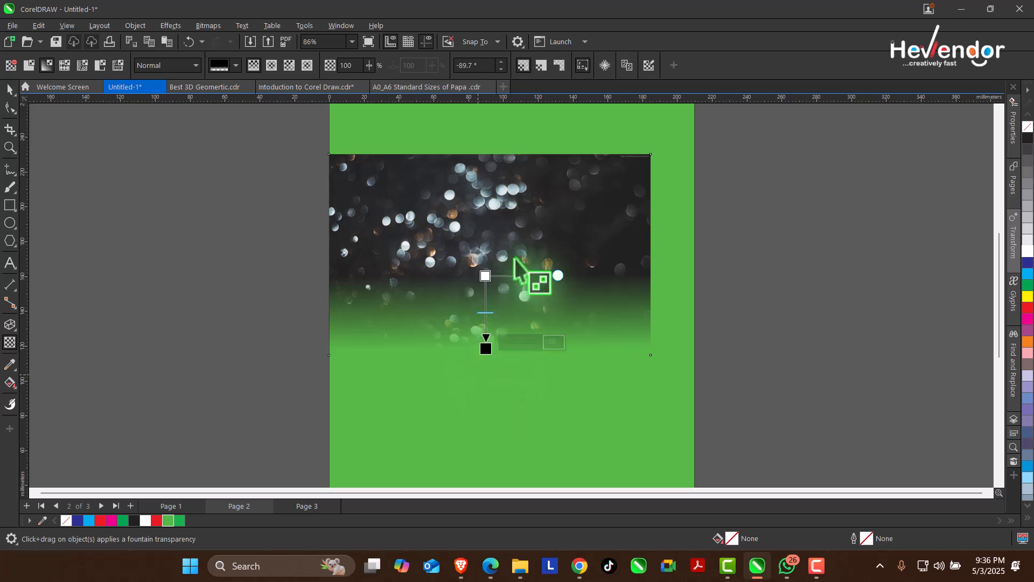
drag(539, 243, 620, 247)
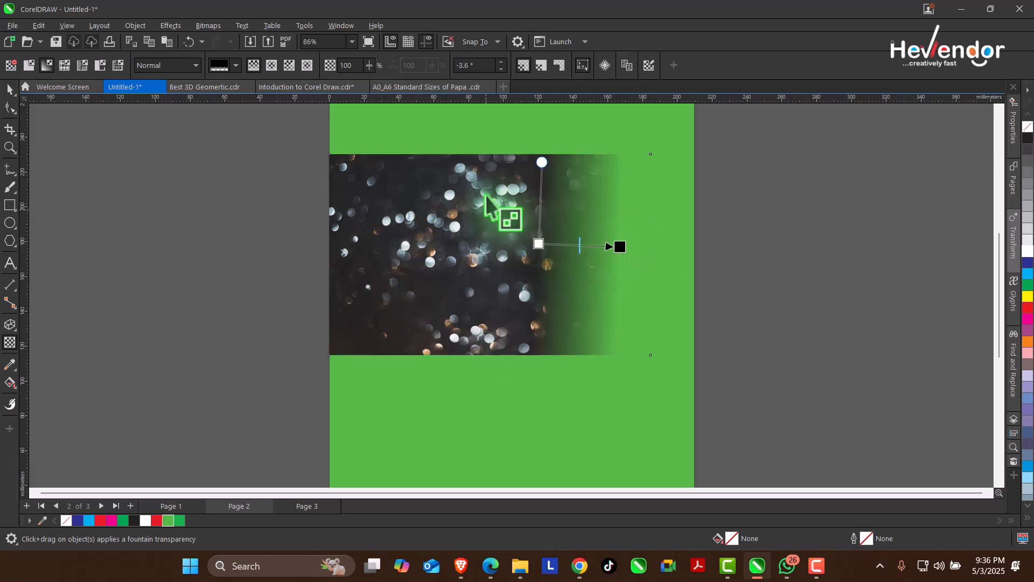
drag(486, 210, 485, 157)
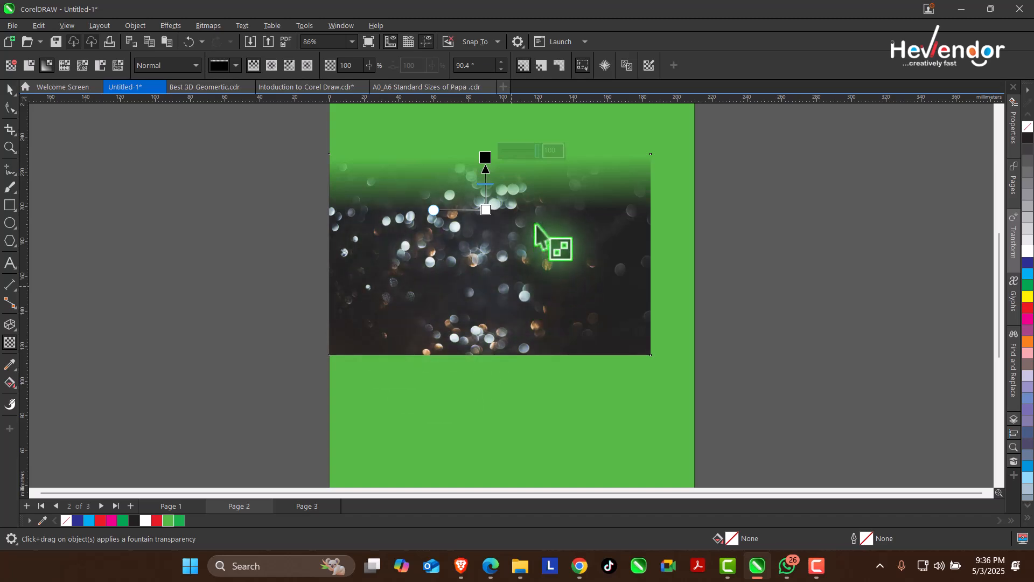
drag(485, 210, 482, 235)
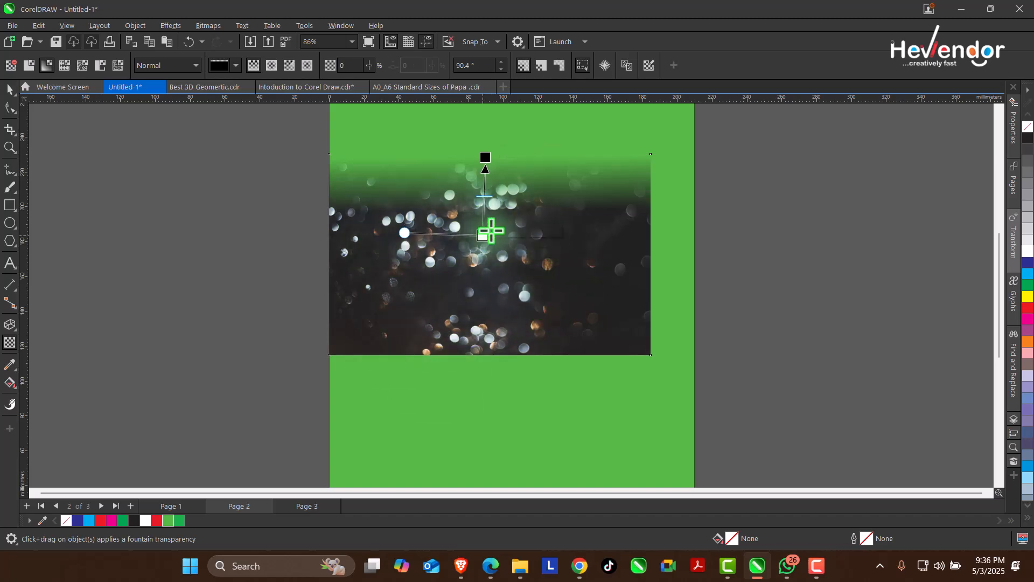
click(11, 89)
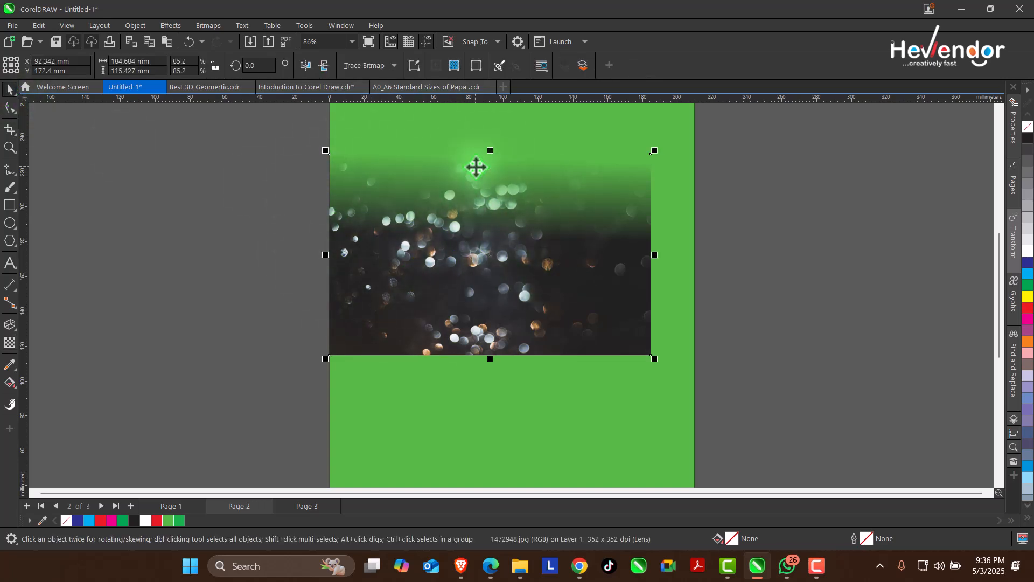
Step: Convert the faded photo to a 300 dpi bitmap in RGB Color (24-bit) mode with a transparent background
click(208, 26)
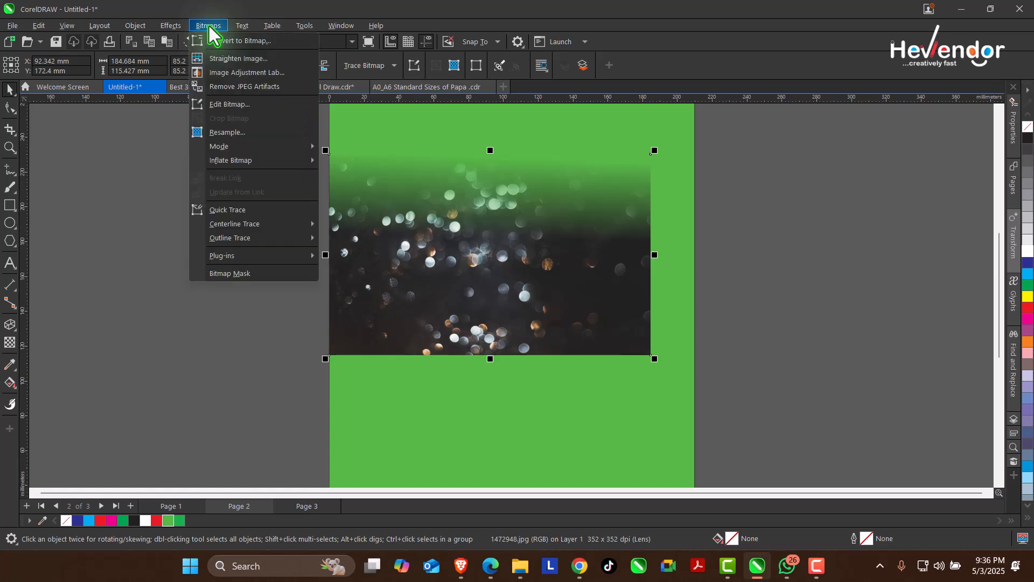
click(235, 44)
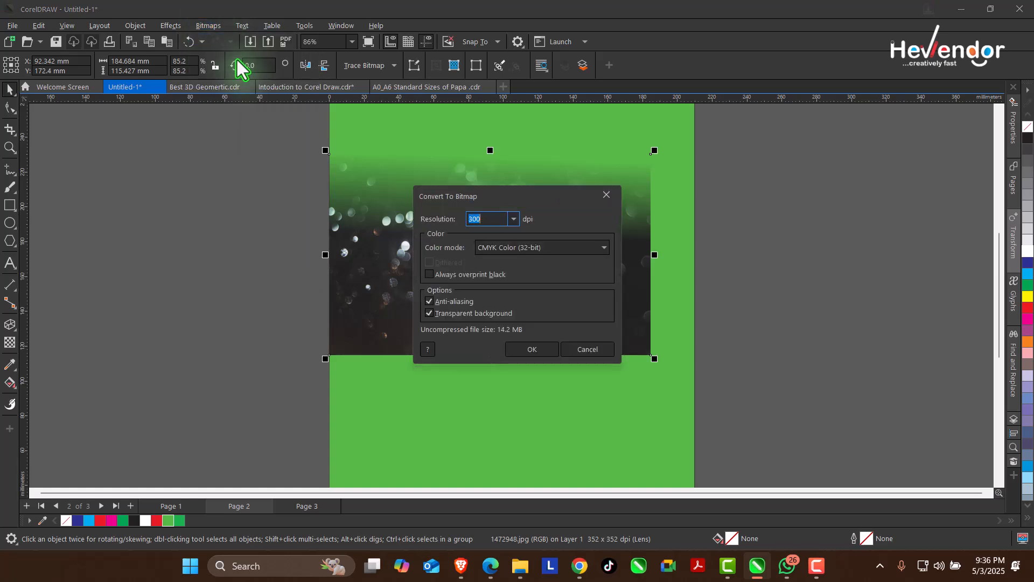
click(570, 250)
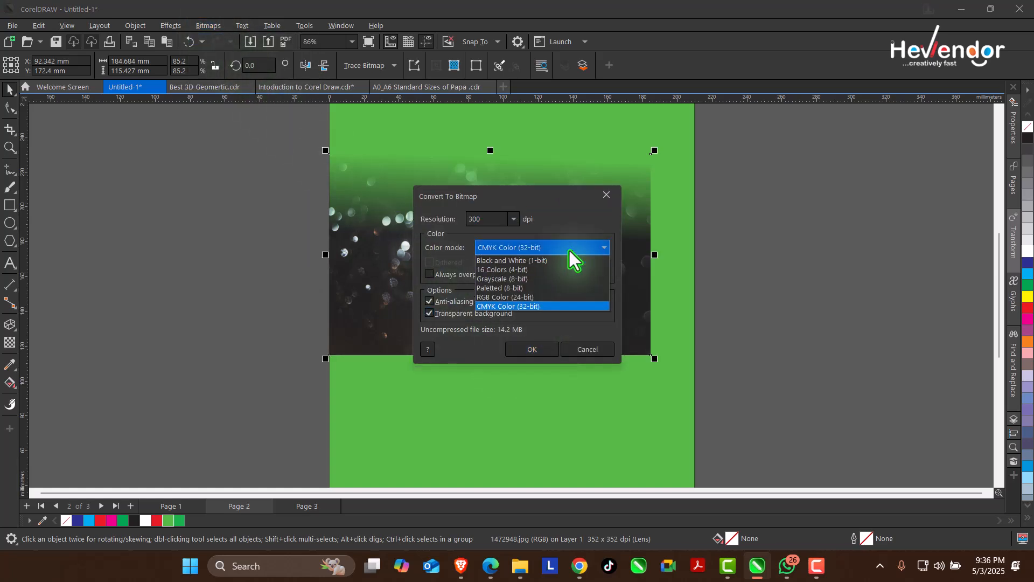
click(518, 298)
click(530, 347)
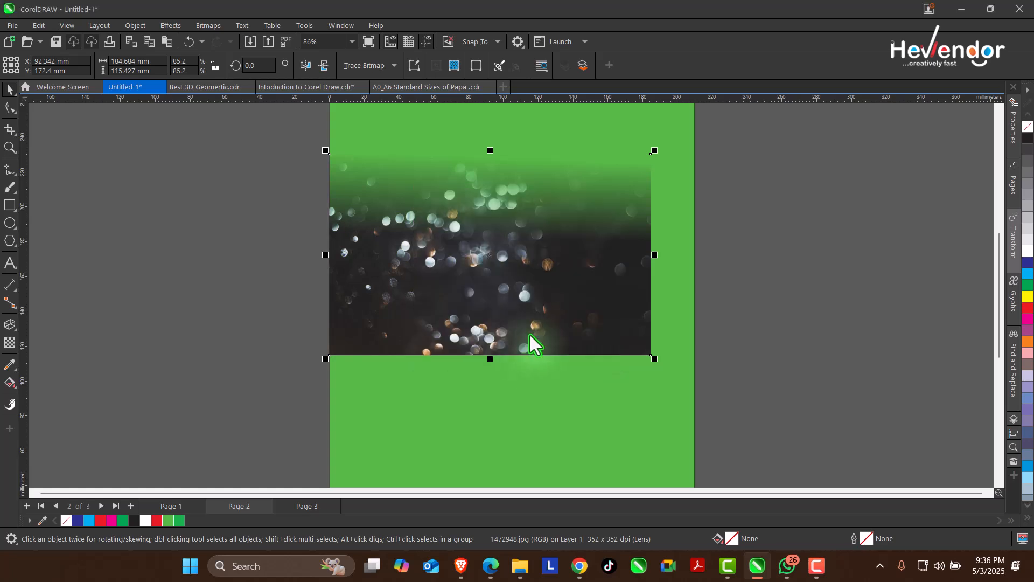
Step: Add a short horizontal fountain transparency to the converted photo, fading out toward its right edge
click(10, 343)
drag(549, 263, 631, 264)
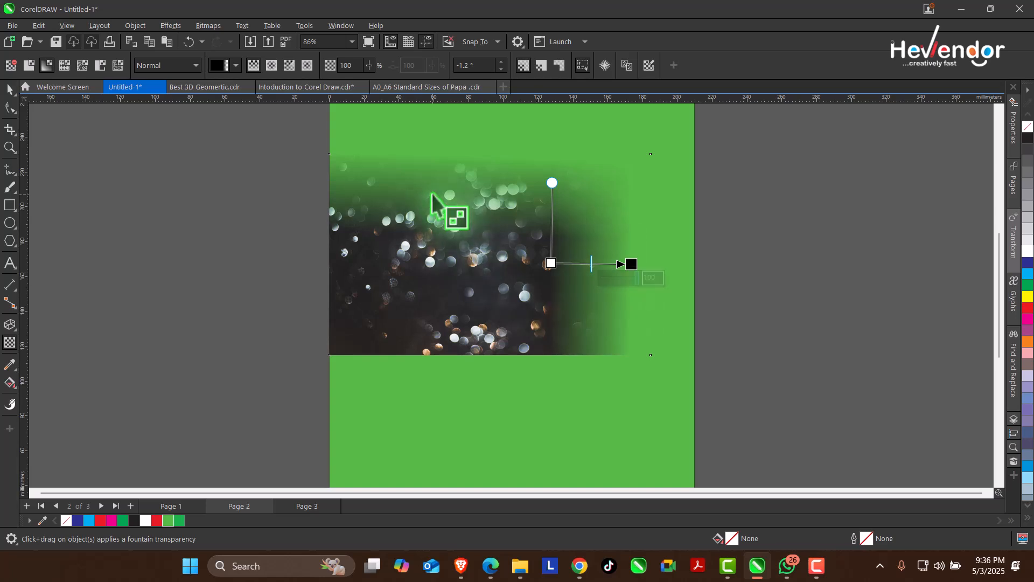
click(8, 90)
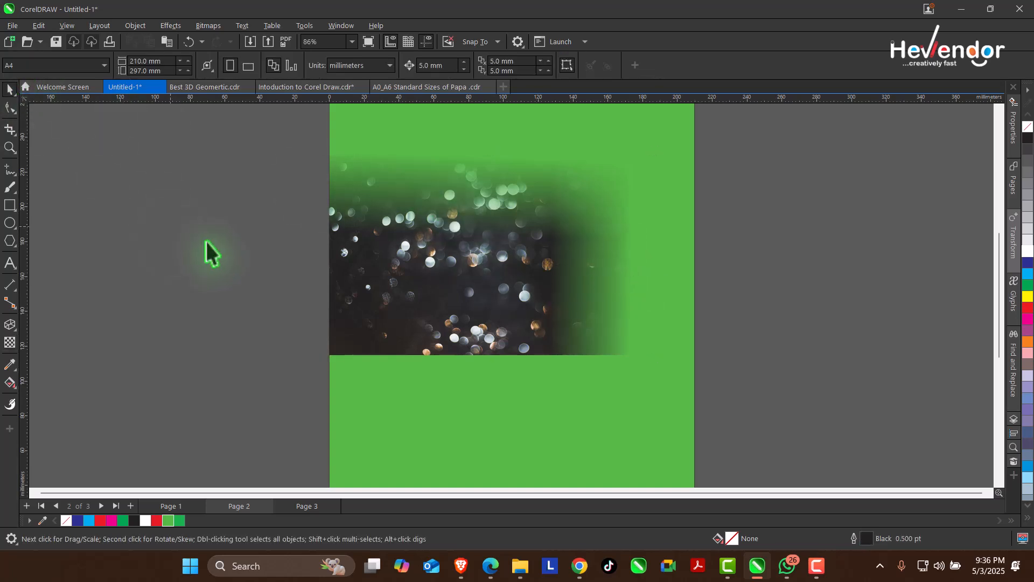
Step: Undo the right-edge fade, the bitmap conversion and the earlier fountain fades on the photo
key(ctrl+z)
key(ctrl+z)
key(ctrl+z)
key(ctrl+z)
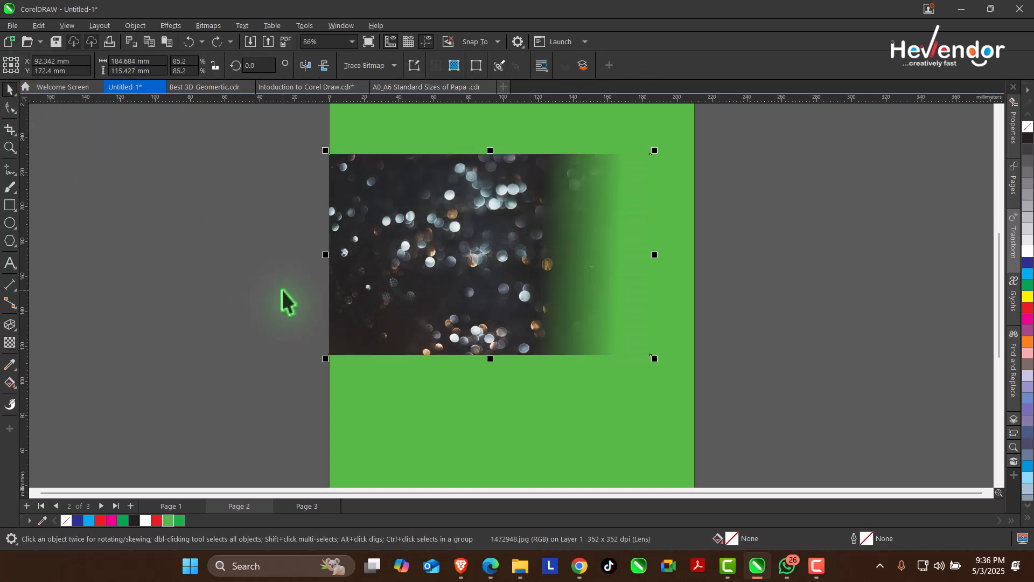
Step: Try a uniform transparency on the restored photo, and return it to 0
click(9, 343)
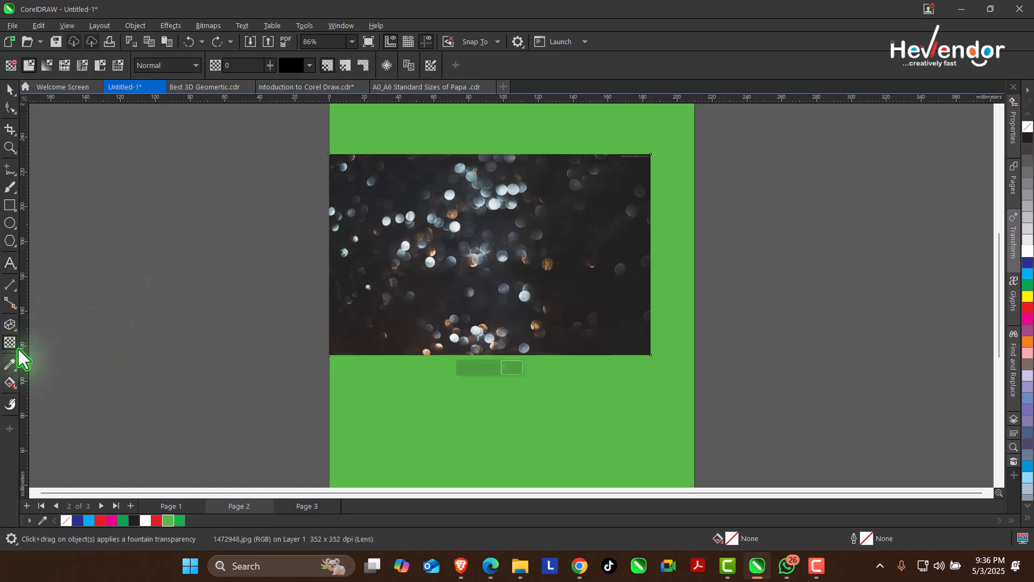
click(28, 65)
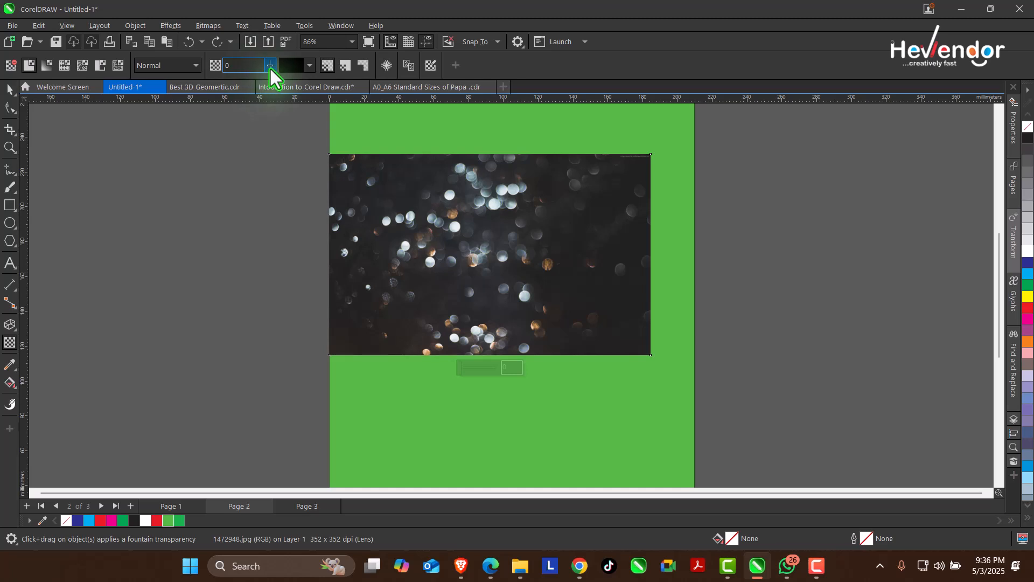
mouse_move(270, 68)
mouse_down()
mouse_move(301, 79)
mouse_move(257, 69)
mouse_up()
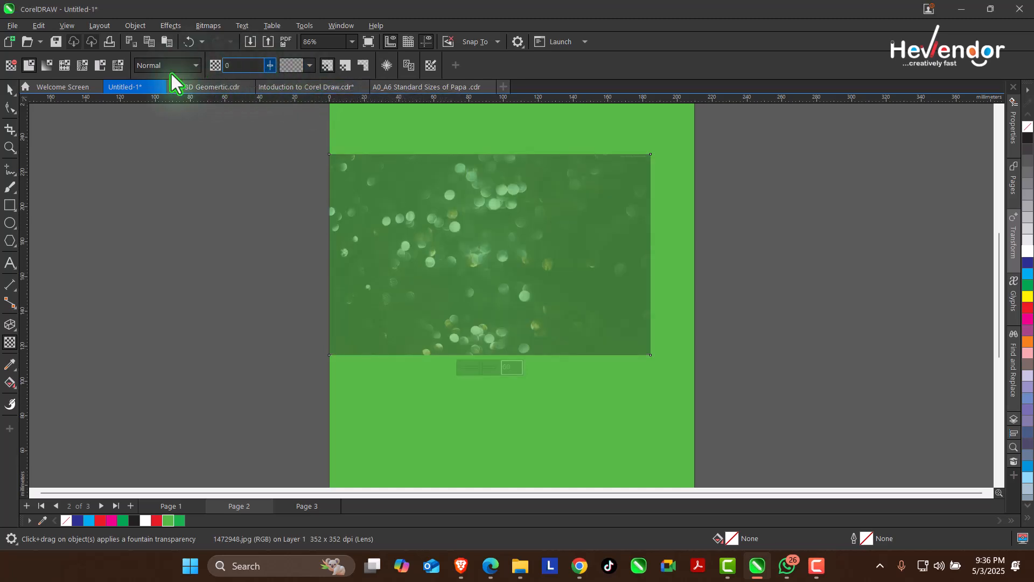
Step: Apply an elliptical fountain transparency to the photo and move the gradient midpoint in to the ellipse's center
click(47, 65)
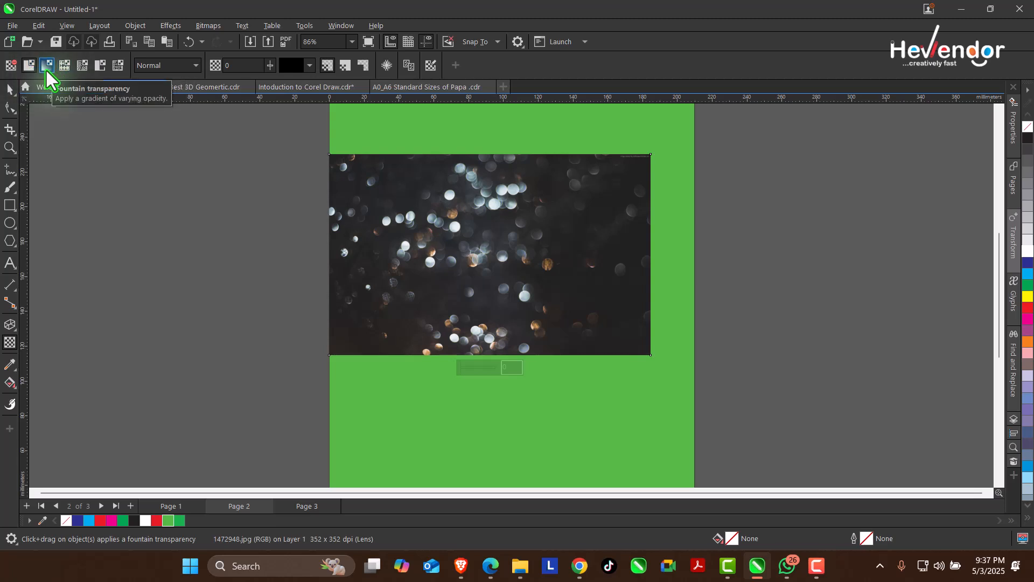
click(46, 68)
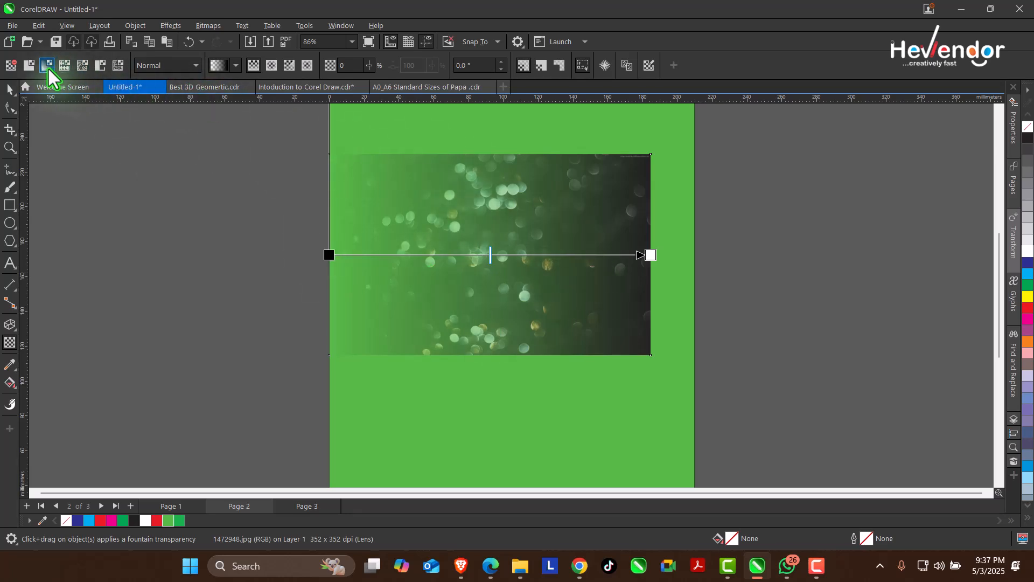
click(270, 66)
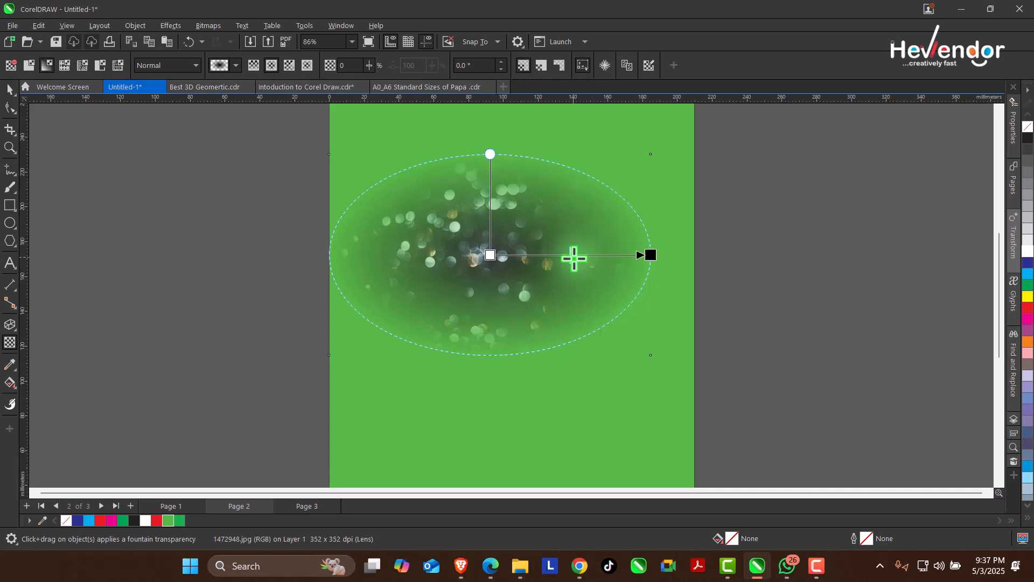
drag(571, 255, 521, 260)
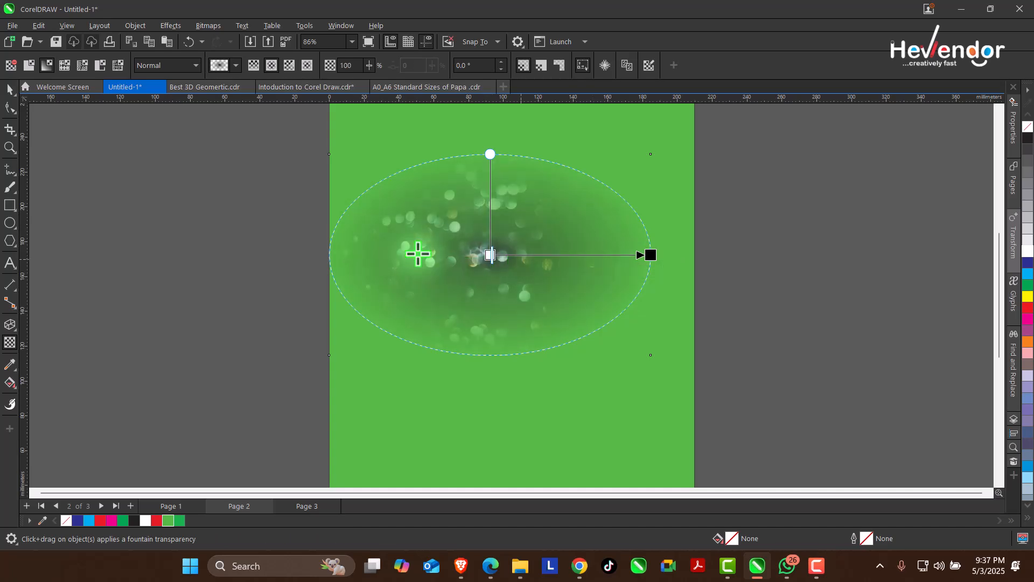
Step: Enlarge the photo proportionally to about 226 × 141 mm, extending it to the page's right edge
click(9, 89)
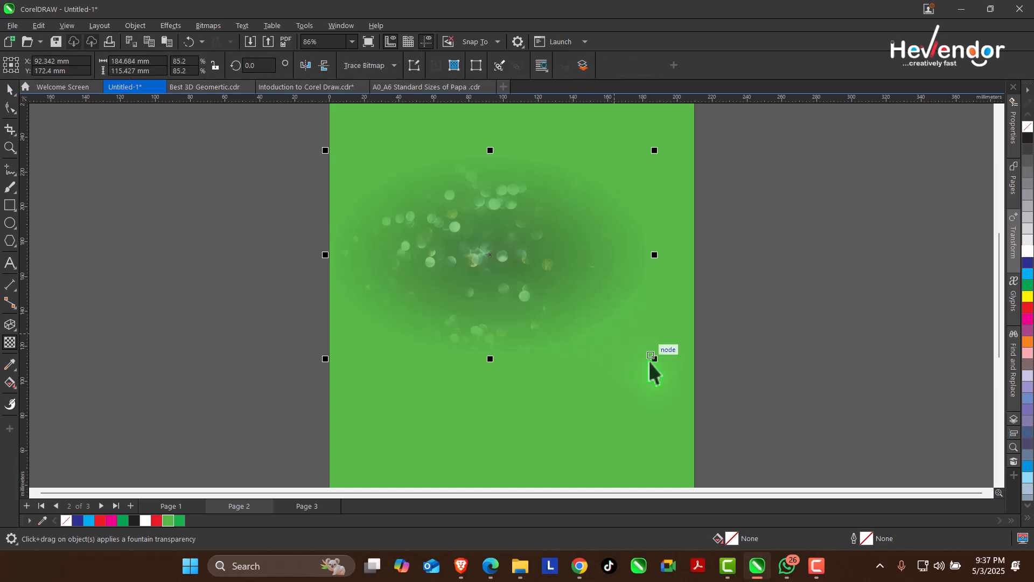
drag(654, 358, 690, 382)
drag(500, 263, 508, 263)
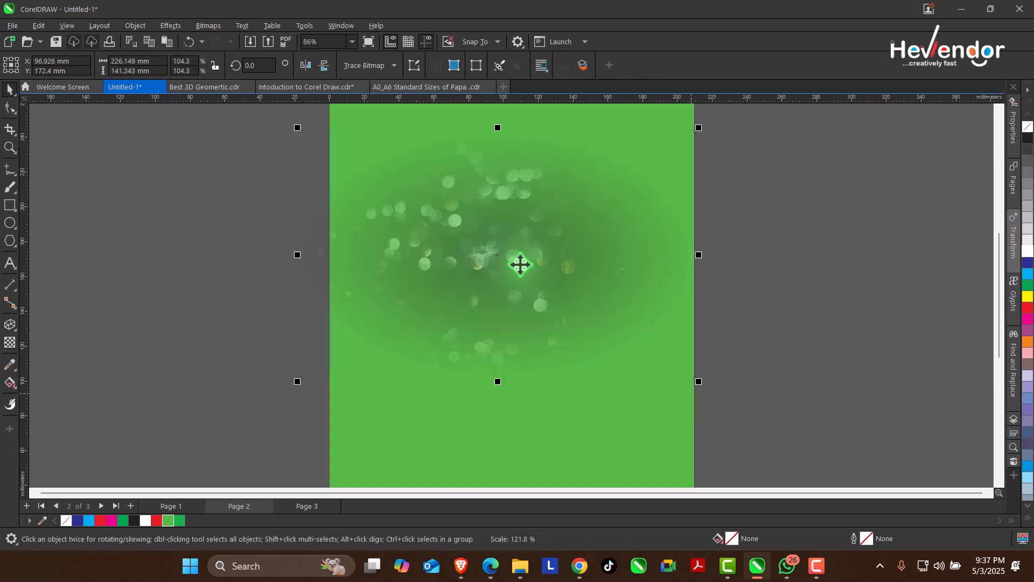
Step: Try the Subtract, Add and Multiply merge modes on the photo's elliptical transparency, and settle on If Darker
click(11, 343)
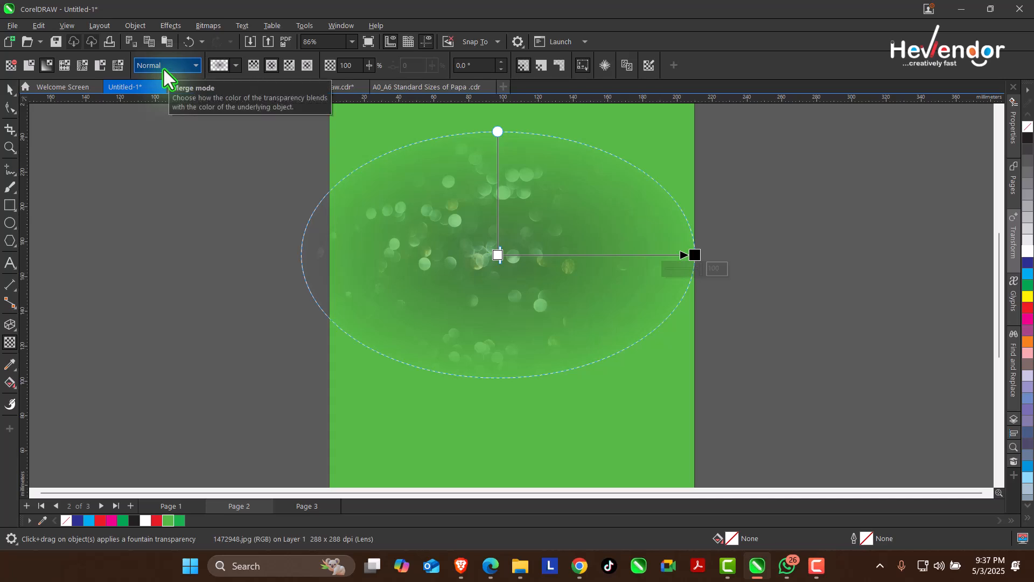
click(163, 70)
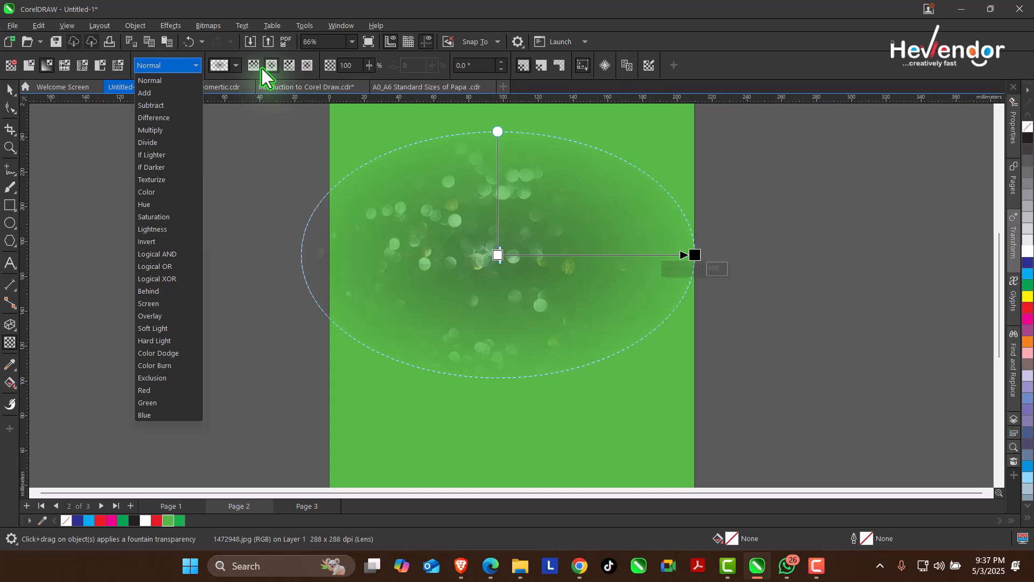
click(158, 105)
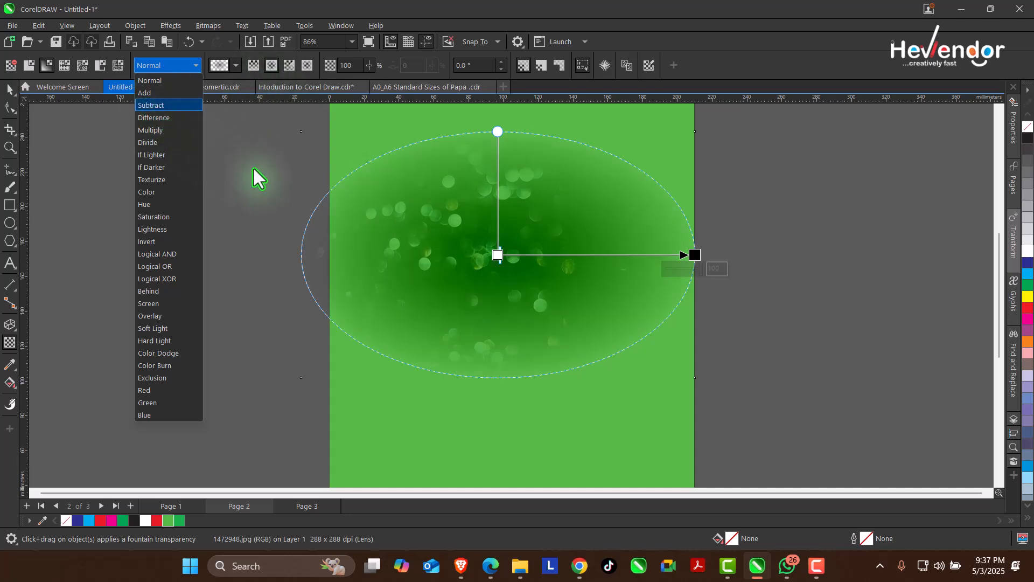
click(176, 67)
click(156, 94)
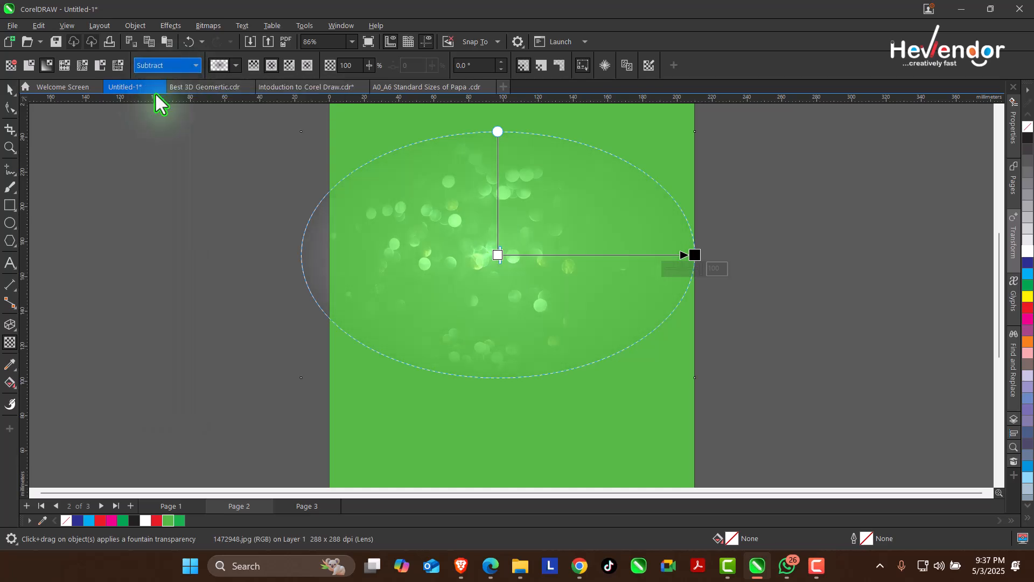
click(160, 63)
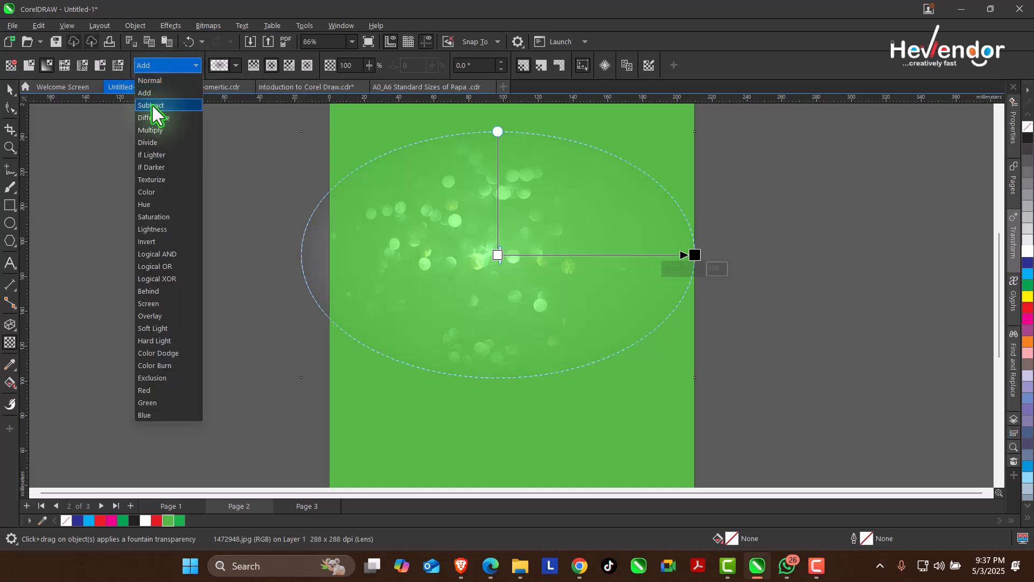
click(164, 89)
click(163, 65)
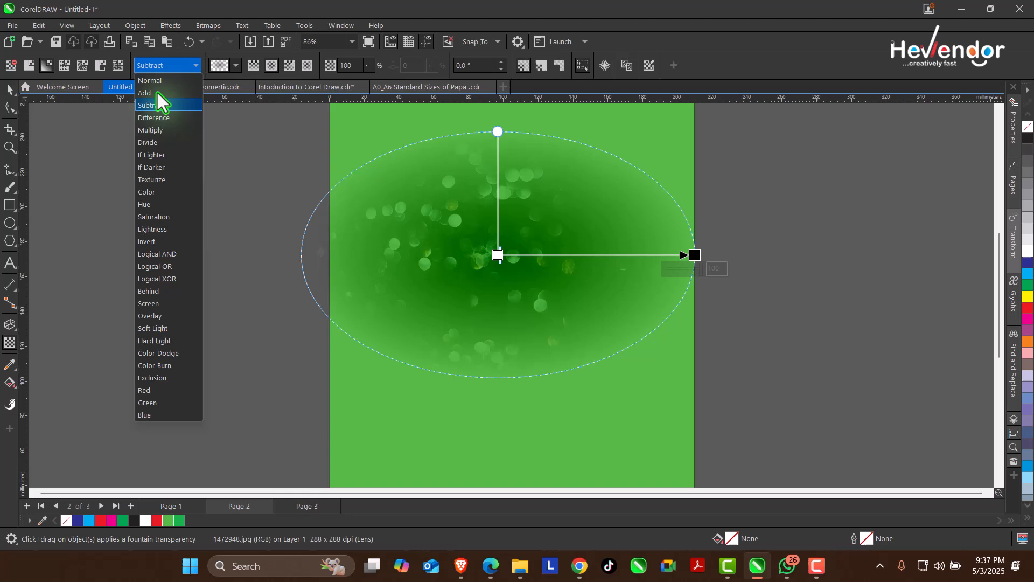
click(151, 130)
click(170, 66)
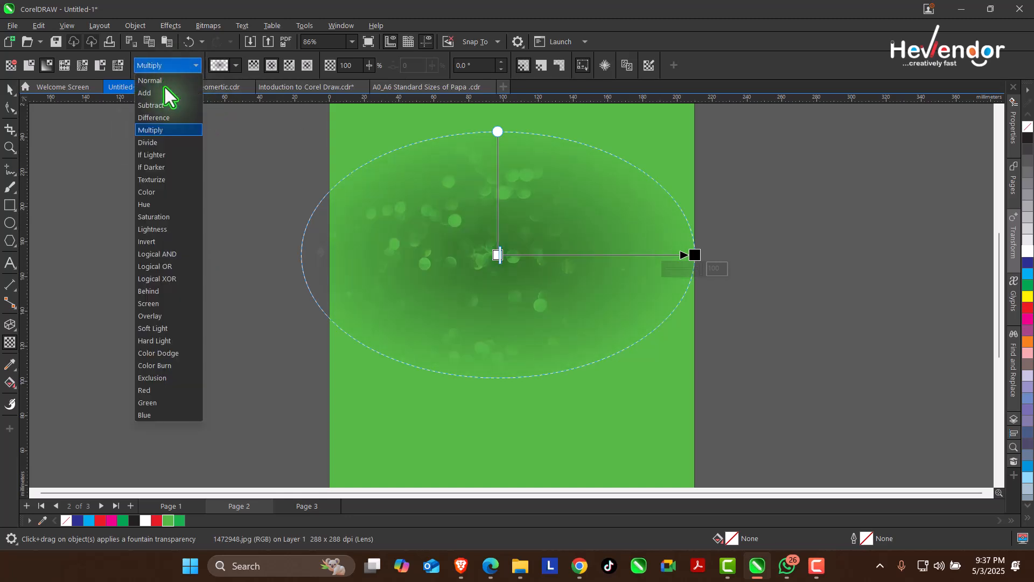
click(160, 168)
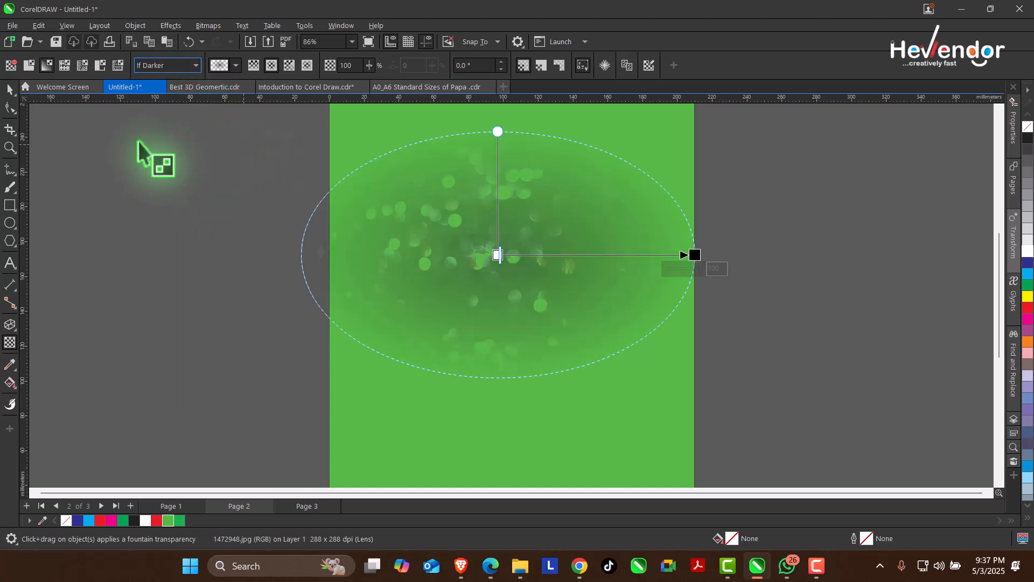
click(10, 90)
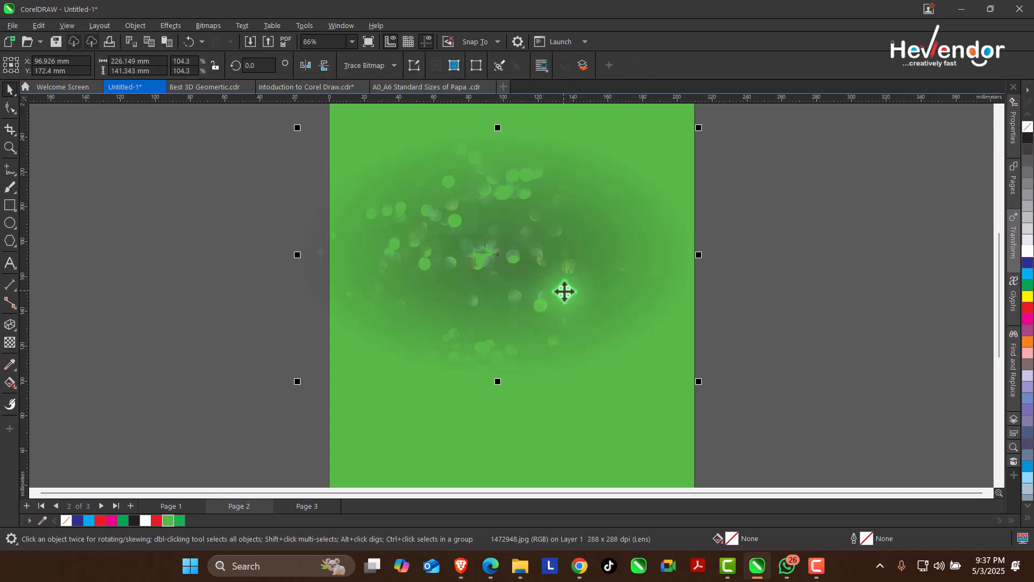
Step: Remove the transparency from the photo and set its merge mode to Normal
click(9, 342)
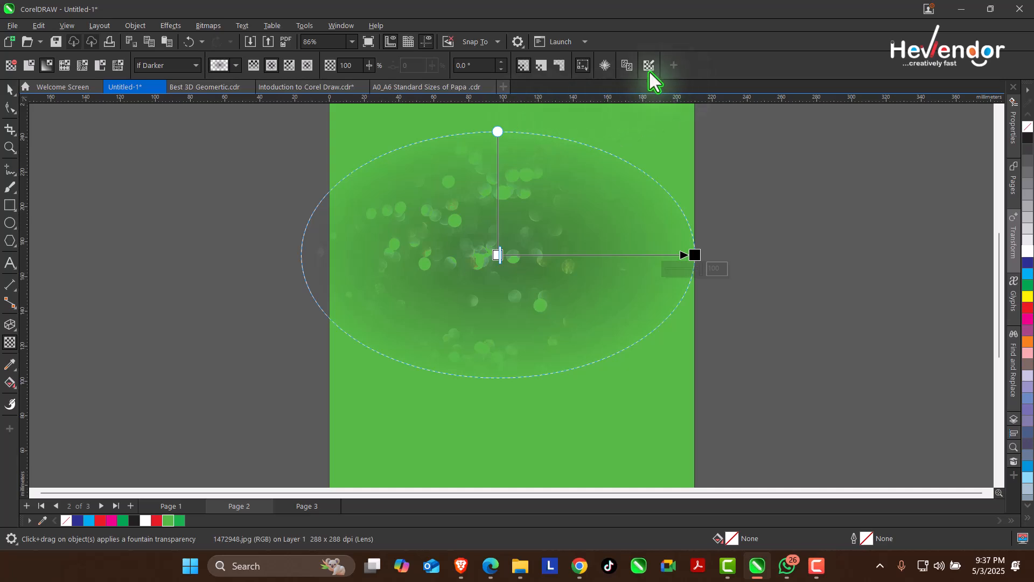
click(814, 566)
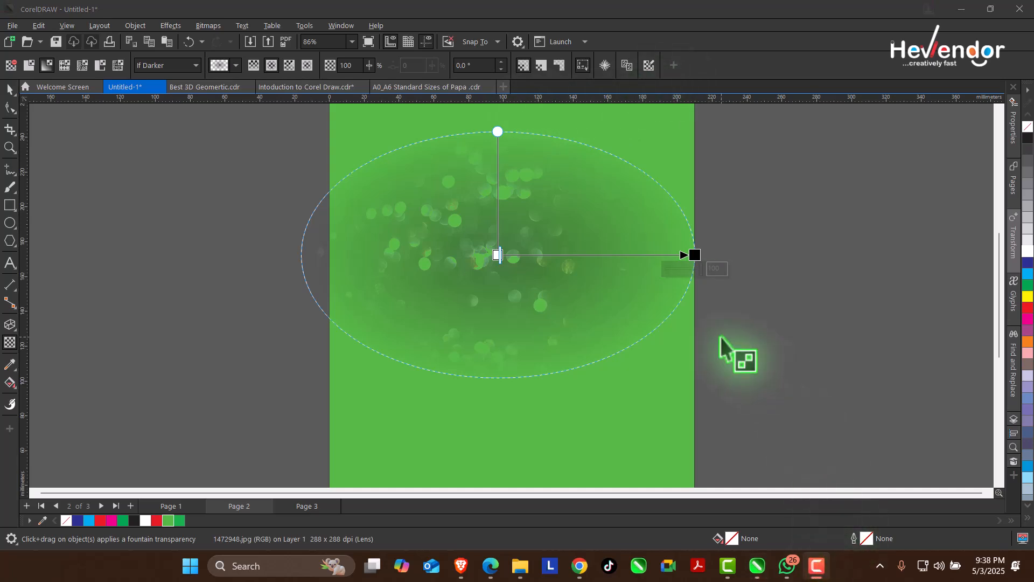
click(330, 243)
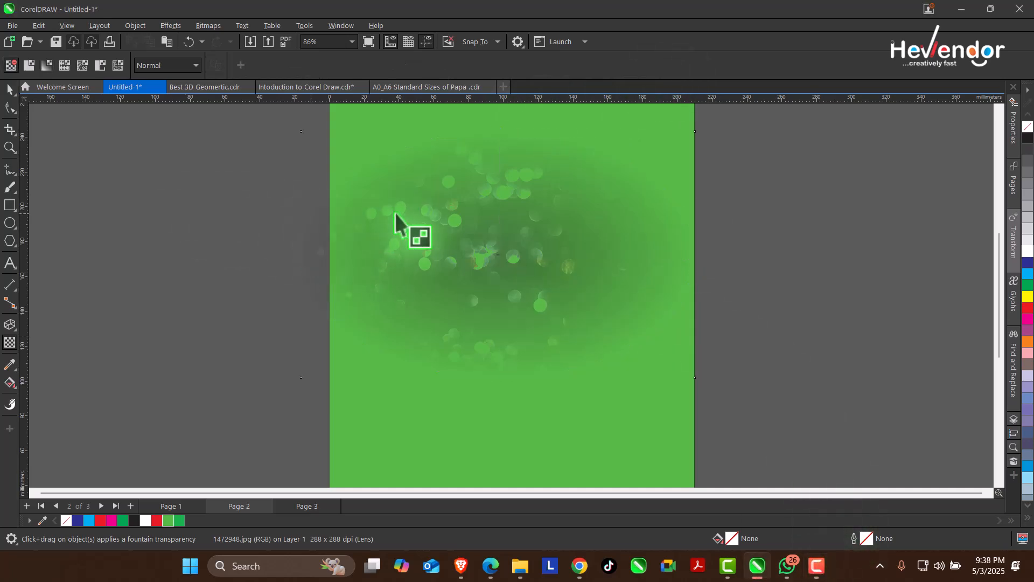
click(382, 247)
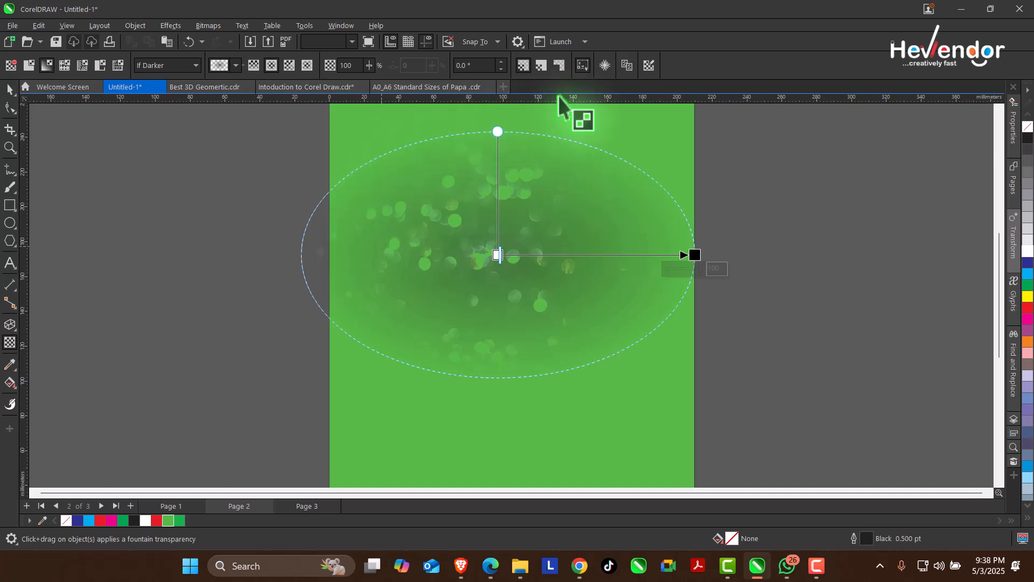
click(11, 65)
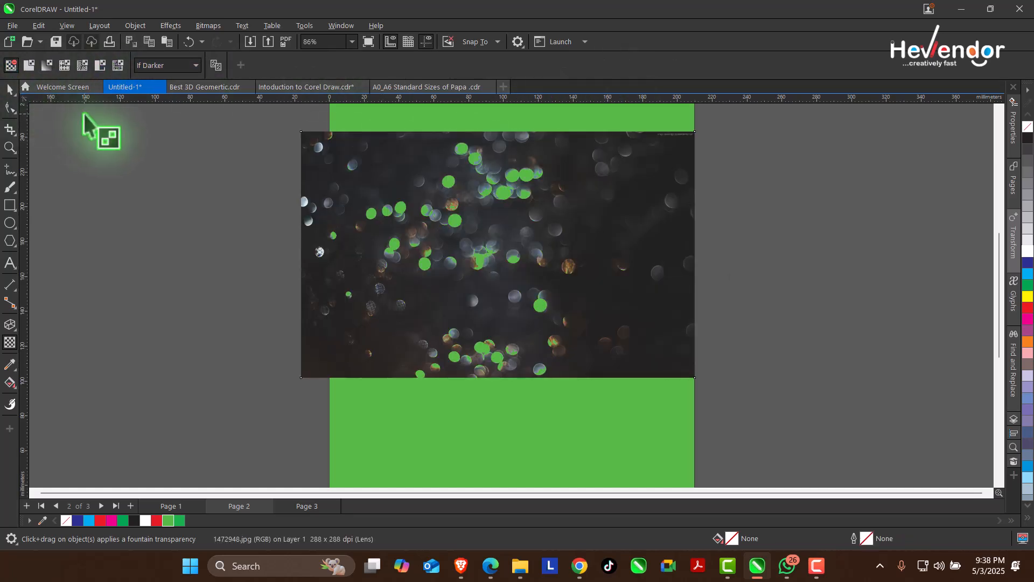
click(153, 69)
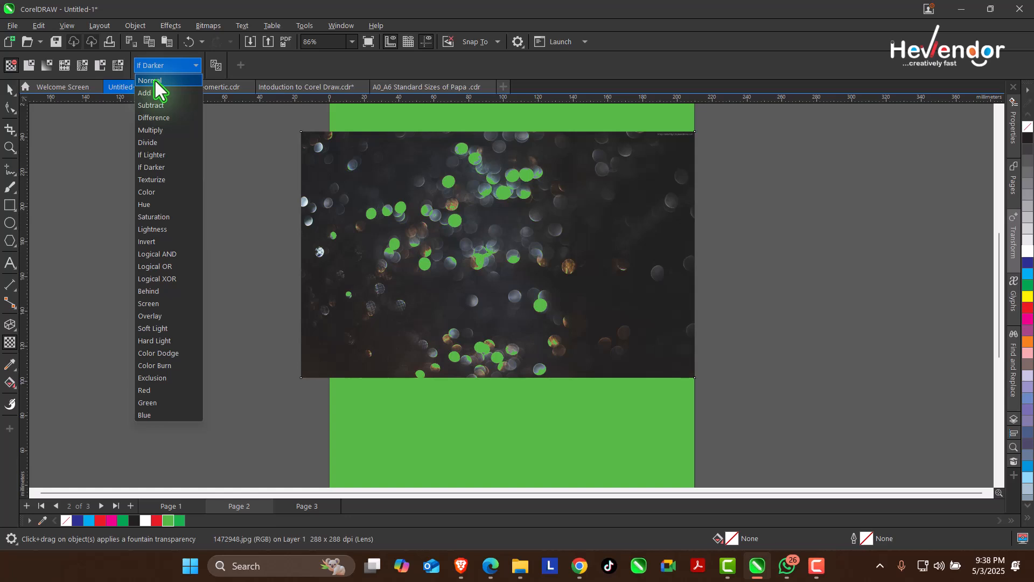
click(154, 81)
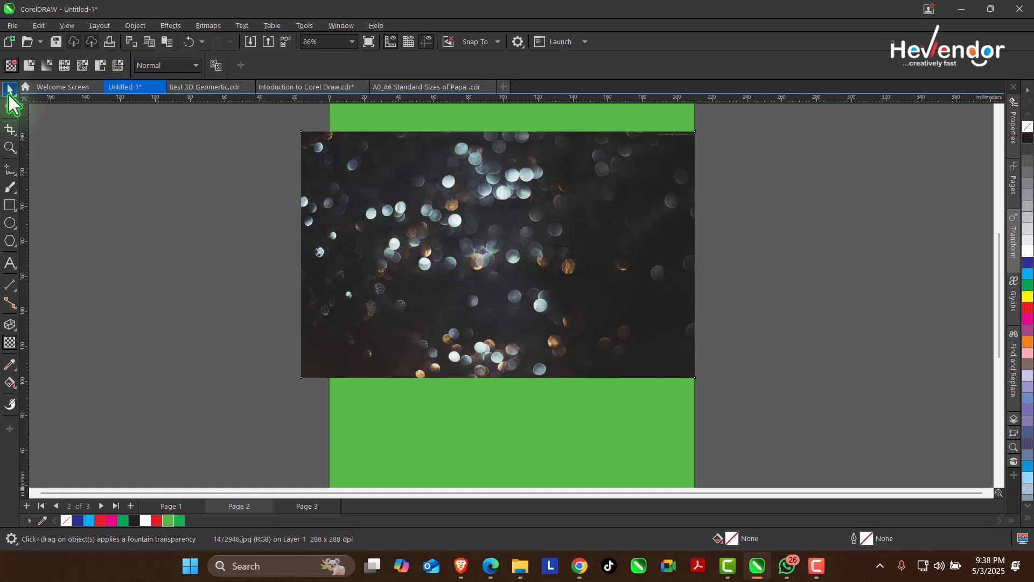
Step: Shrink the photo proportionally to about 129 × 81 mm and move it across the page's left edge, mostly off the page
click(9, 90)
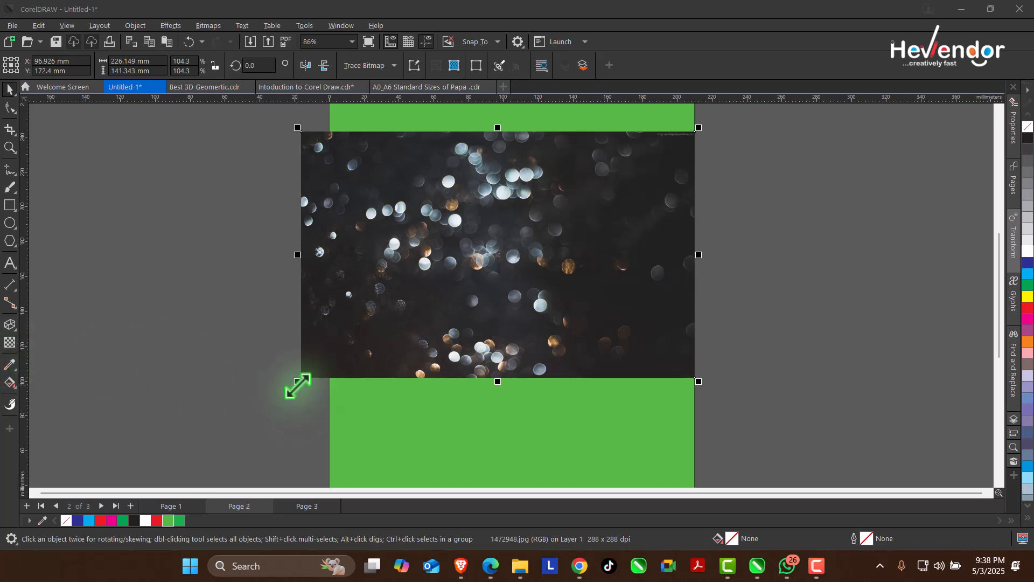
drag(297, 386, 445, 309)
drag(543, 224, 491, 237)
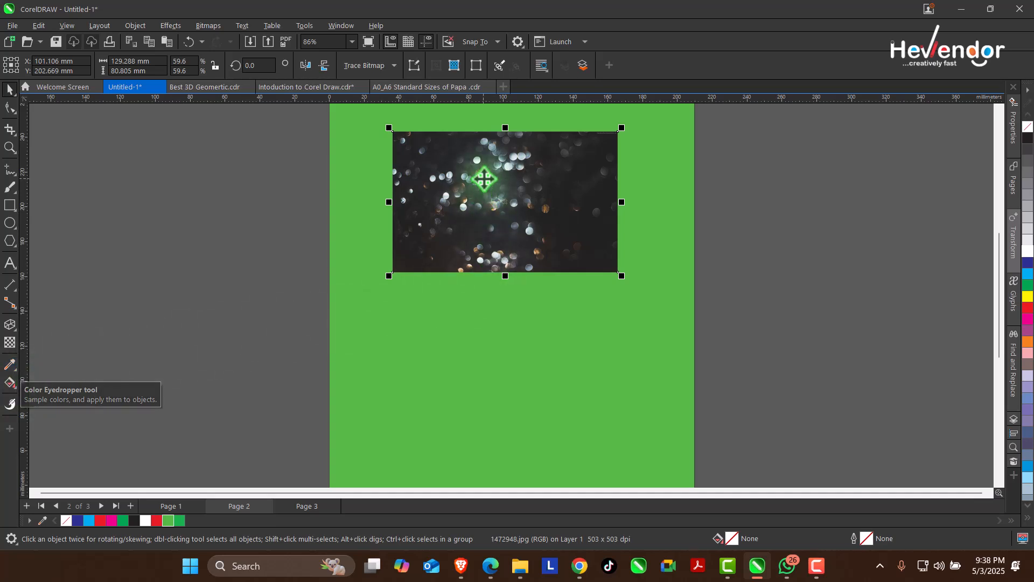
drag(460, 224, 215, 252)
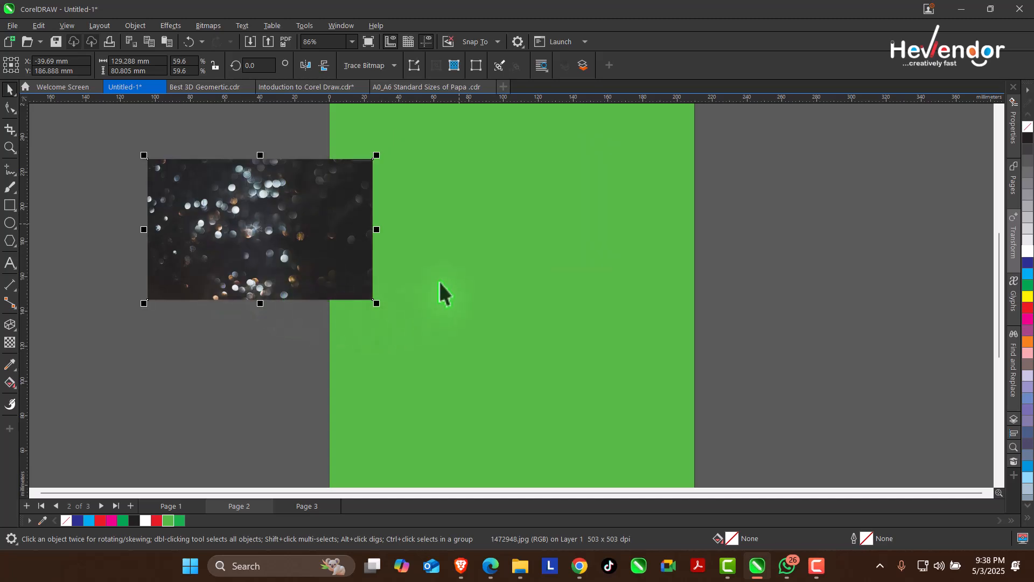
Step: Sample the tan colour from a light spot near the photo's lower edge and fill the green page-size rectangle with it
click(9, 147)
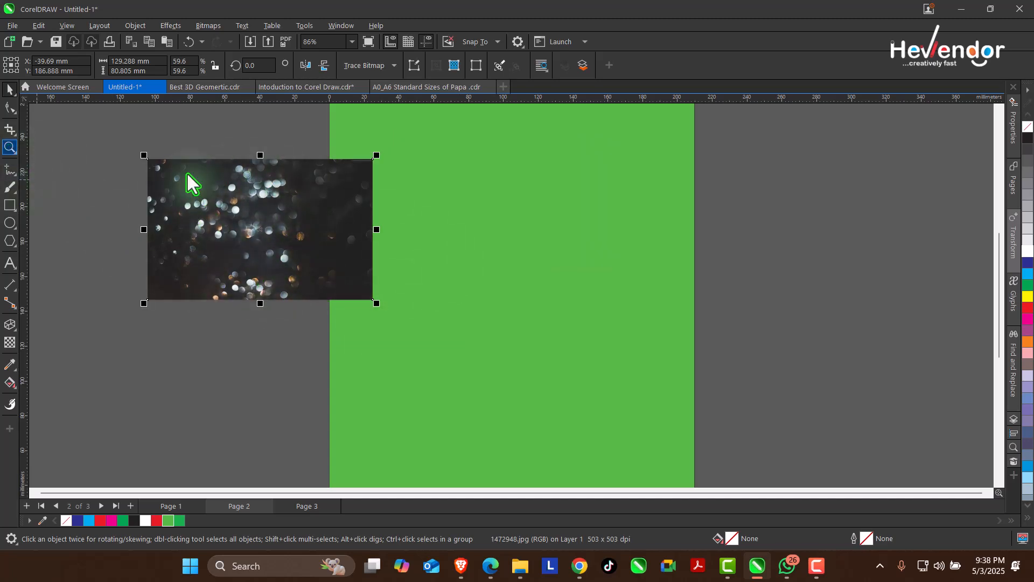
drag(139, 156, 474, 347)
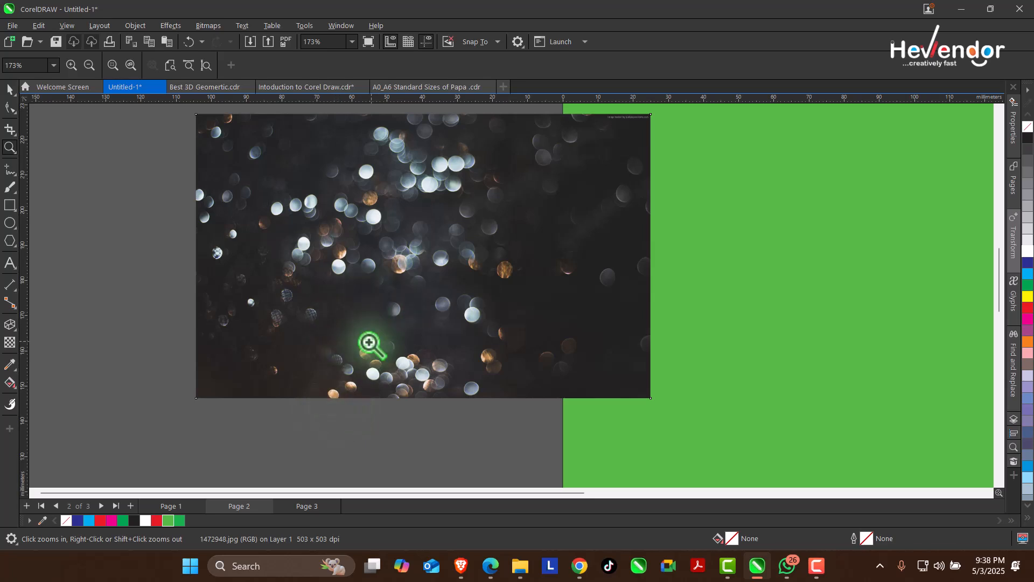
click(11, 365)
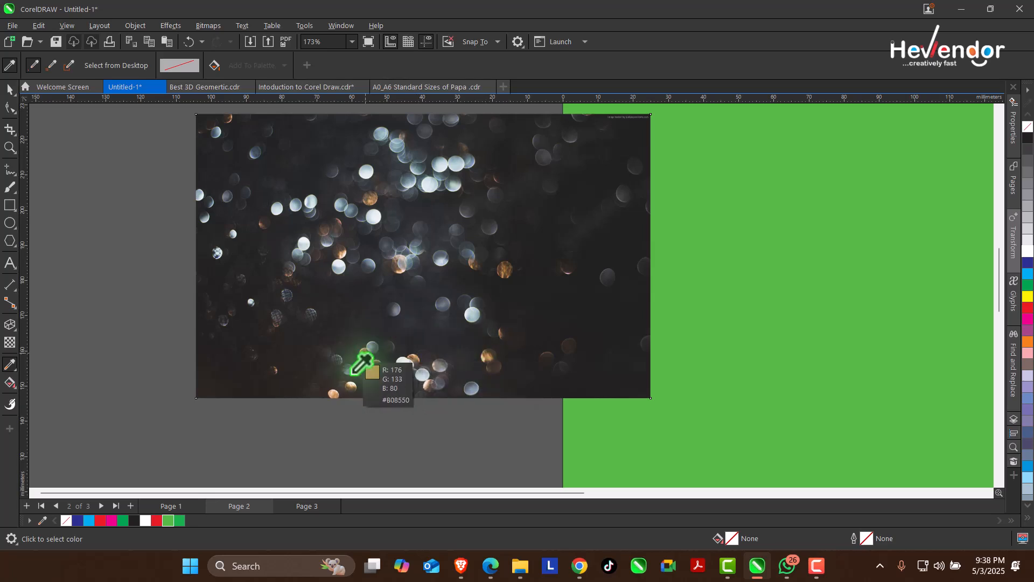
click(331, 395)
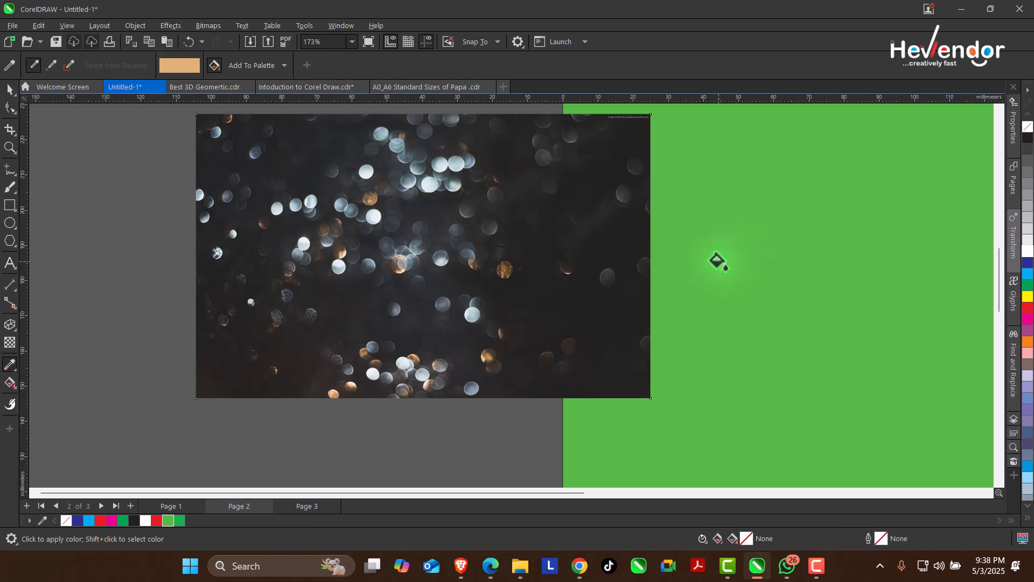
click(718, 262)
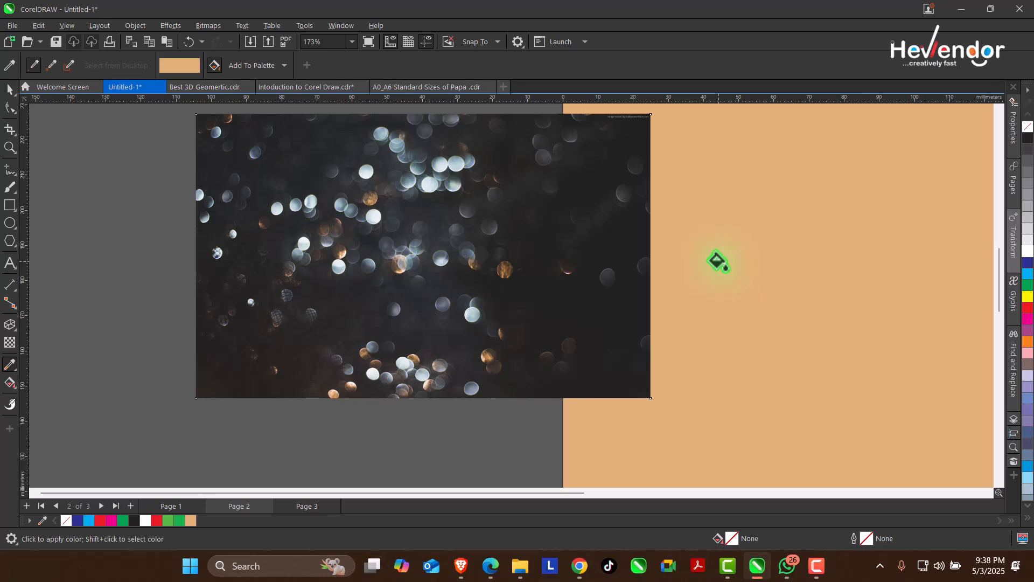
click(10, 92)
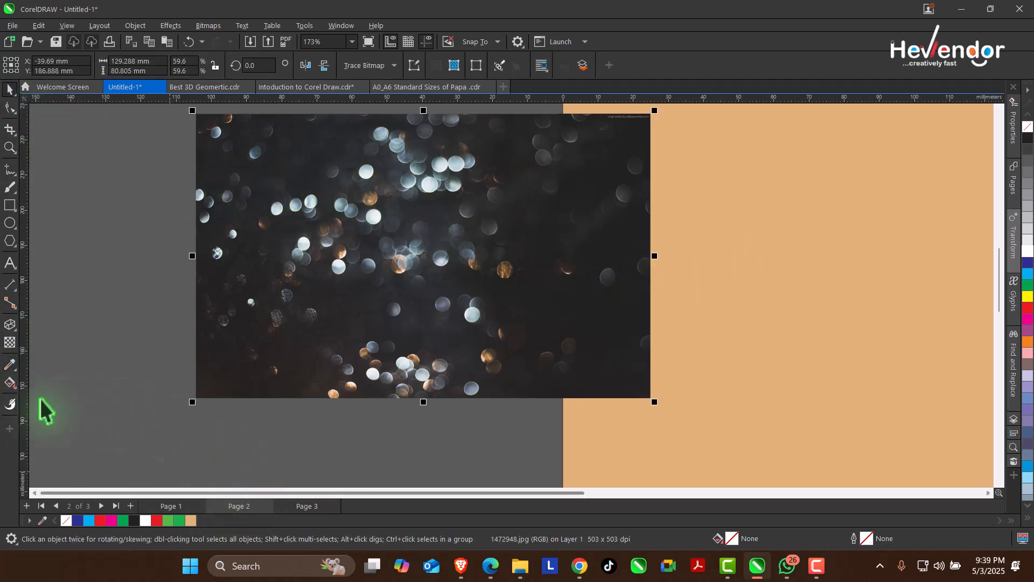
Step: Shrink the photo proportionally to about 68 × 42 mm, keeping its upper-left corner in place
click(15, 370)
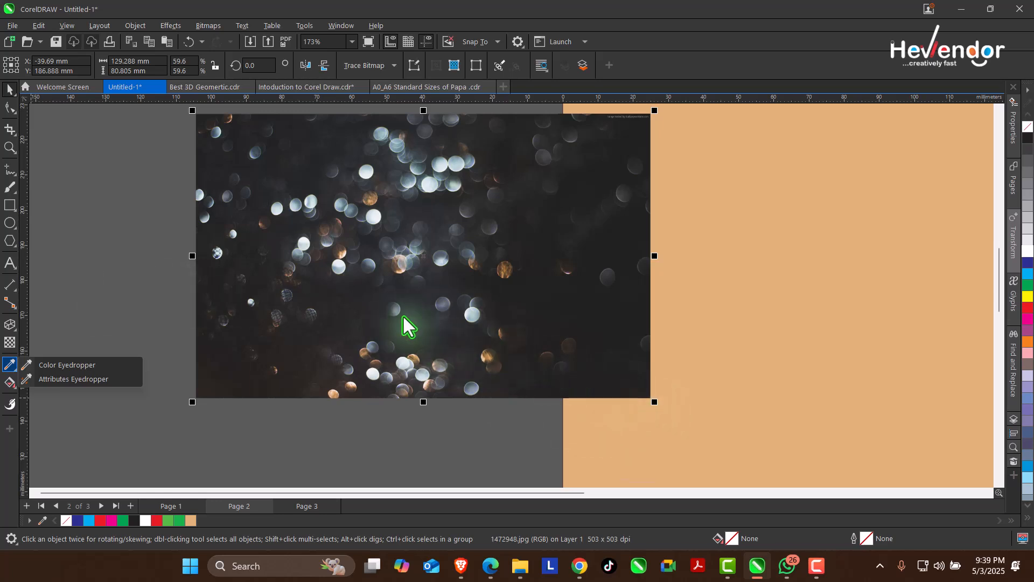
click(141, 240)
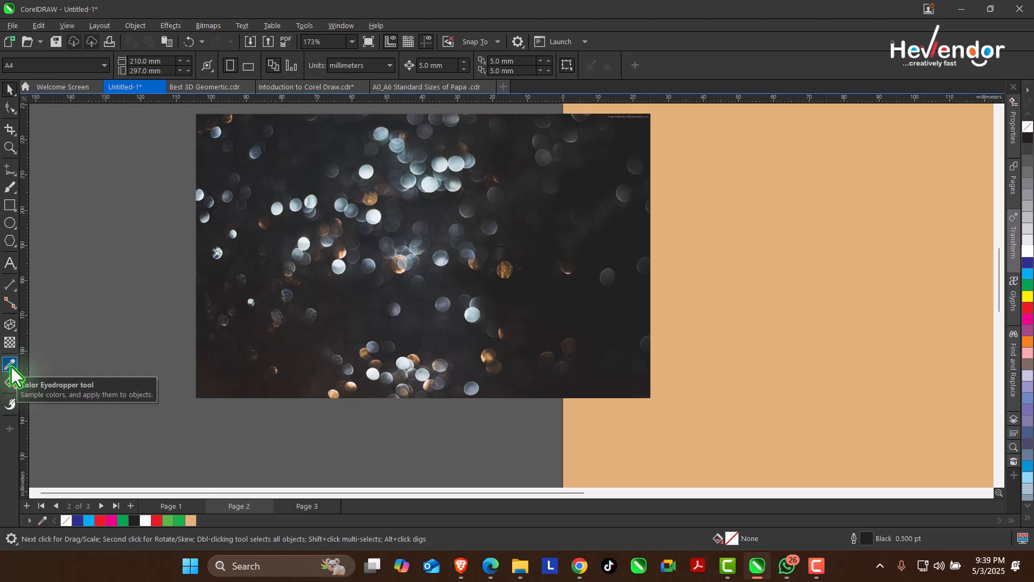
click(298, 334)
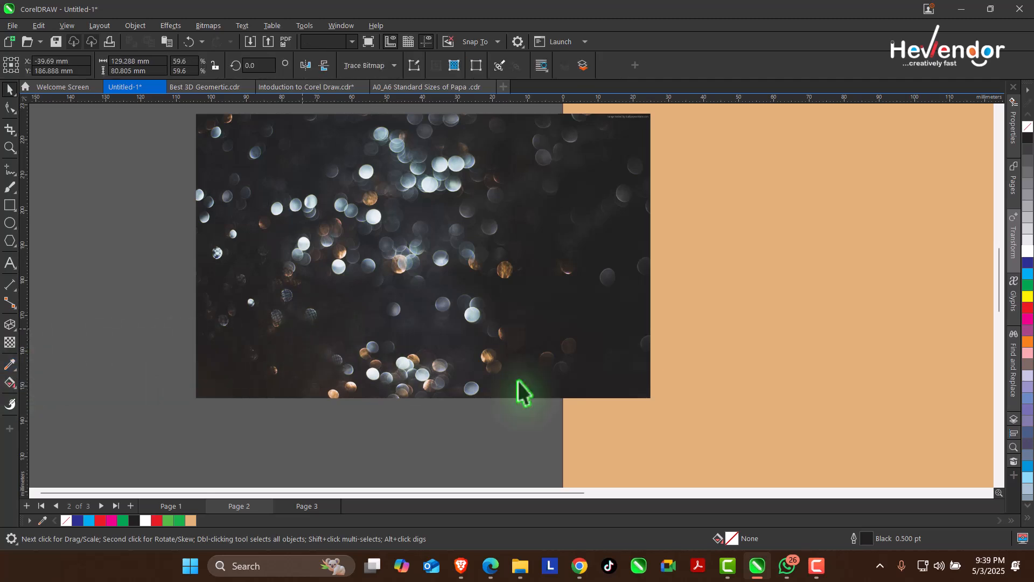
drag(654, 402, 438, 267)
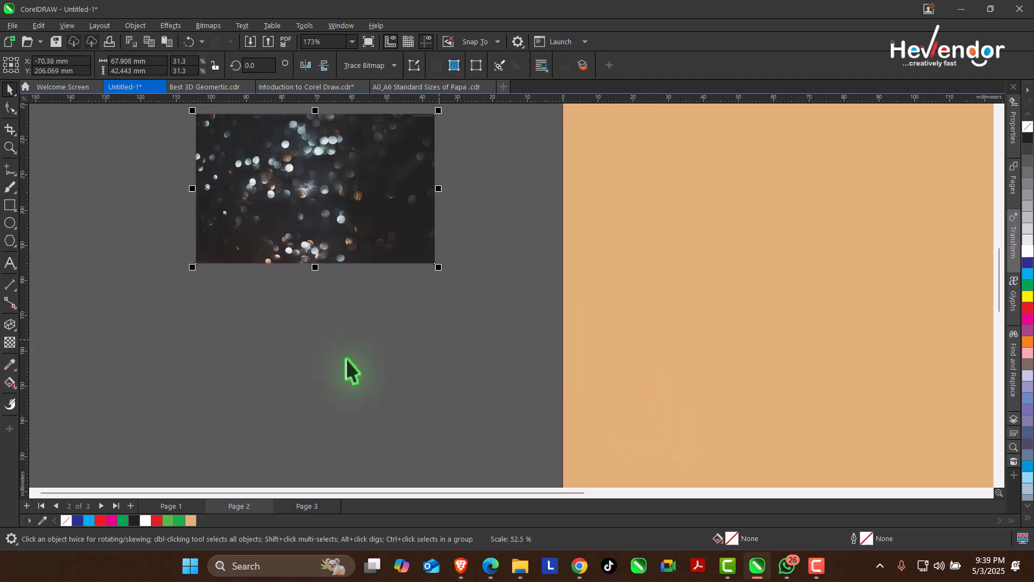
Step: Try to apply a fountain fill across the tan background with the Interactive Fill tool while the photo is selected
click(15, 388)
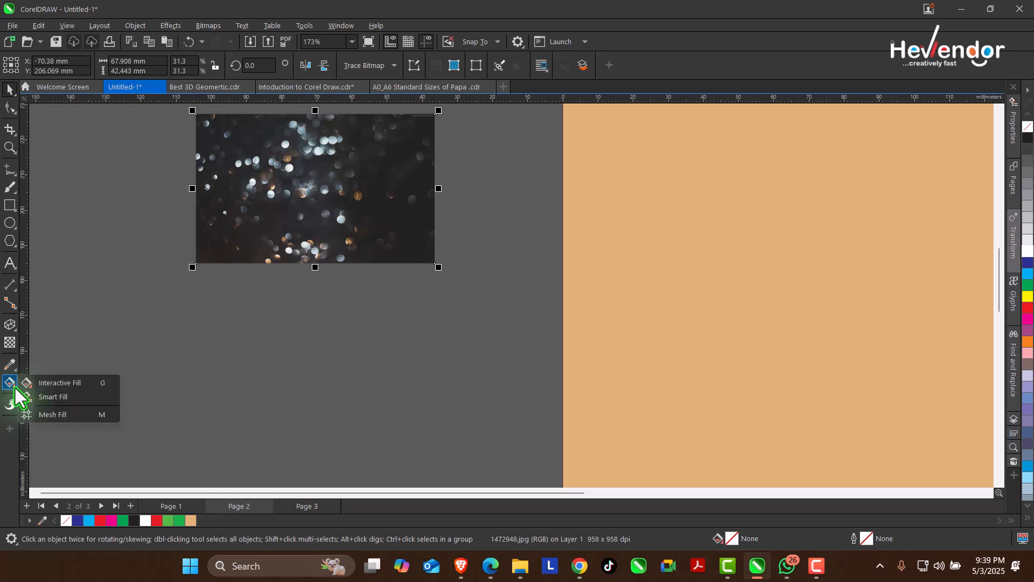
click(60, 383)
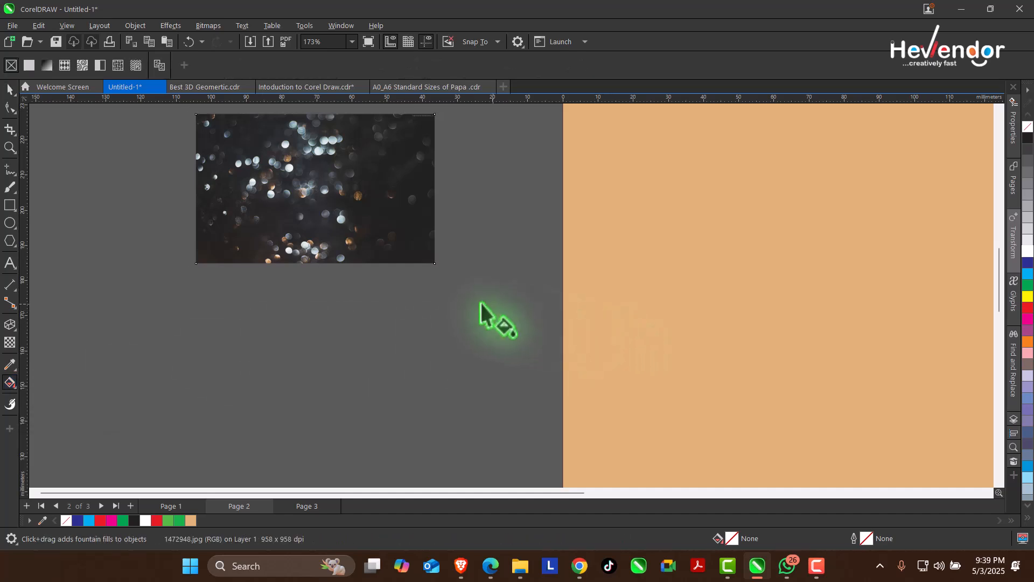
mouse_move(636, 310)
mouse_down()
mouse_move(727, 392)
mouse_move(713, 392)
mouse_up()
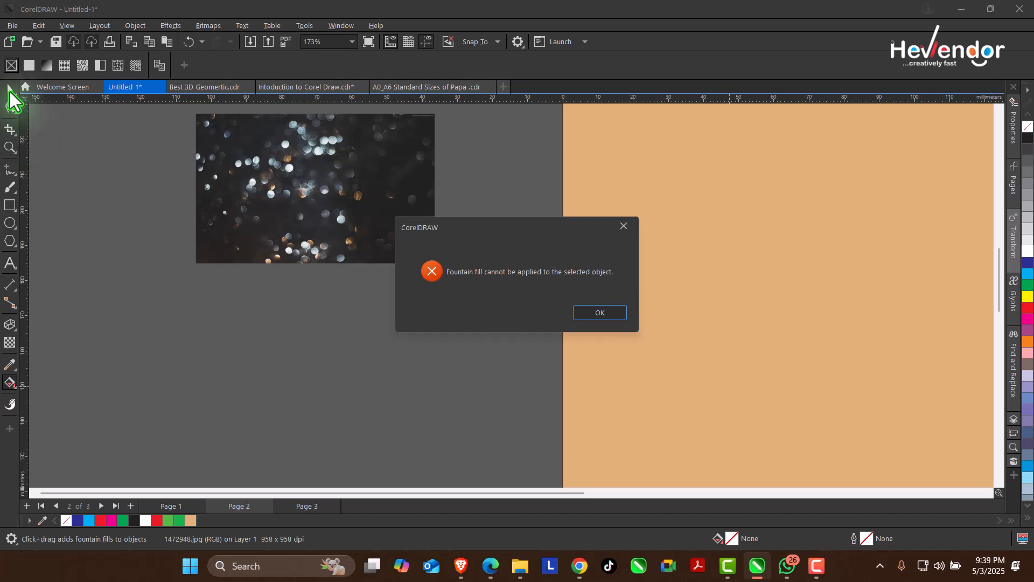
click(624, 226)
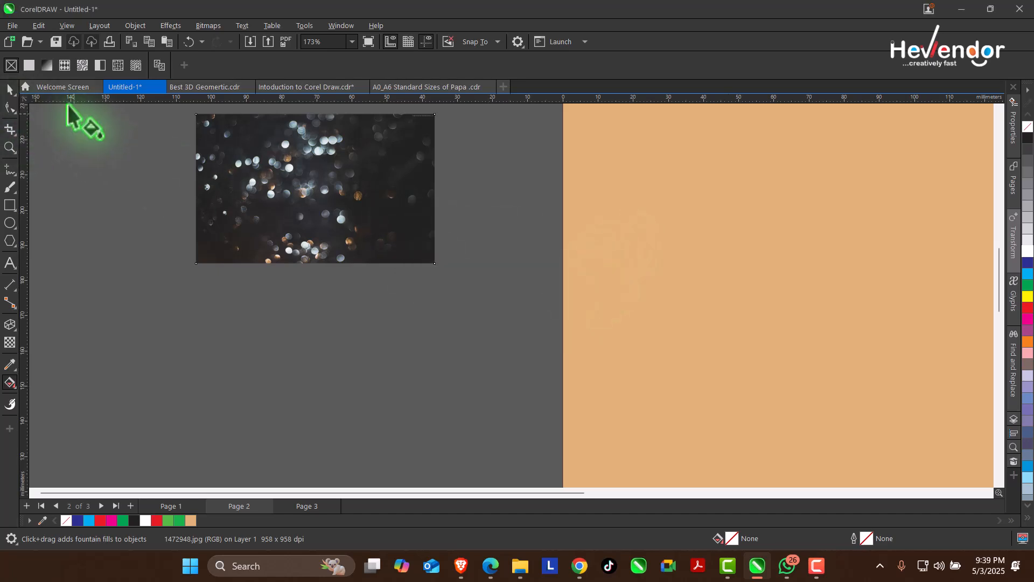
click(9, 88)
Step: Delete the tan page-size rectangle, leaving only the photo beside the page
click(10, 147)
right_click(397, 295)
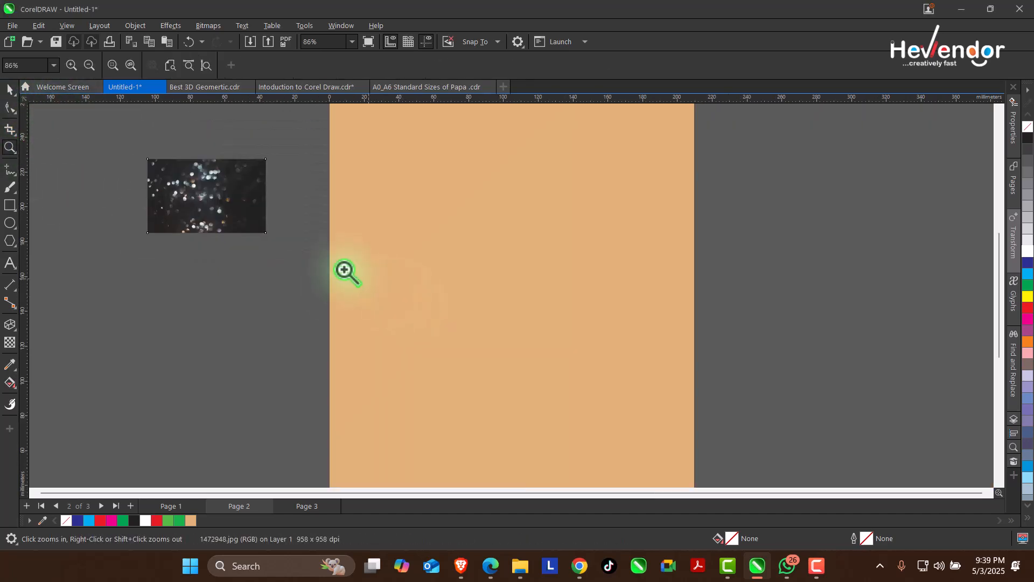
key(space)
drag(410, 275, 376, 322)
drag(523, 215, 551, 299)
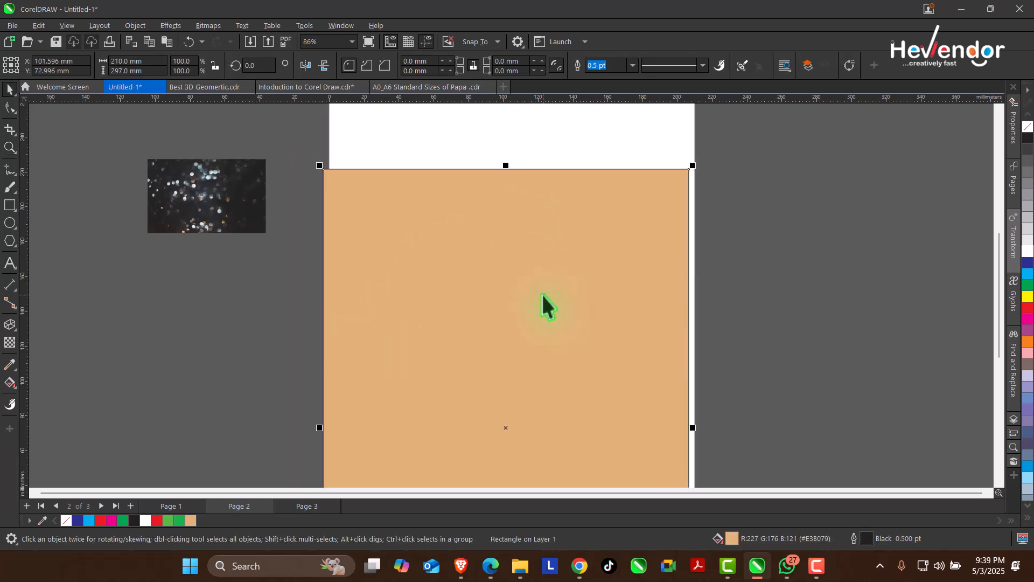
key(Delete)
Step: Draw a rectangle about 93 × 75 mm on the page and give it a uniform crimson fill of C9 M100 Y51 K1
click(8, 207)
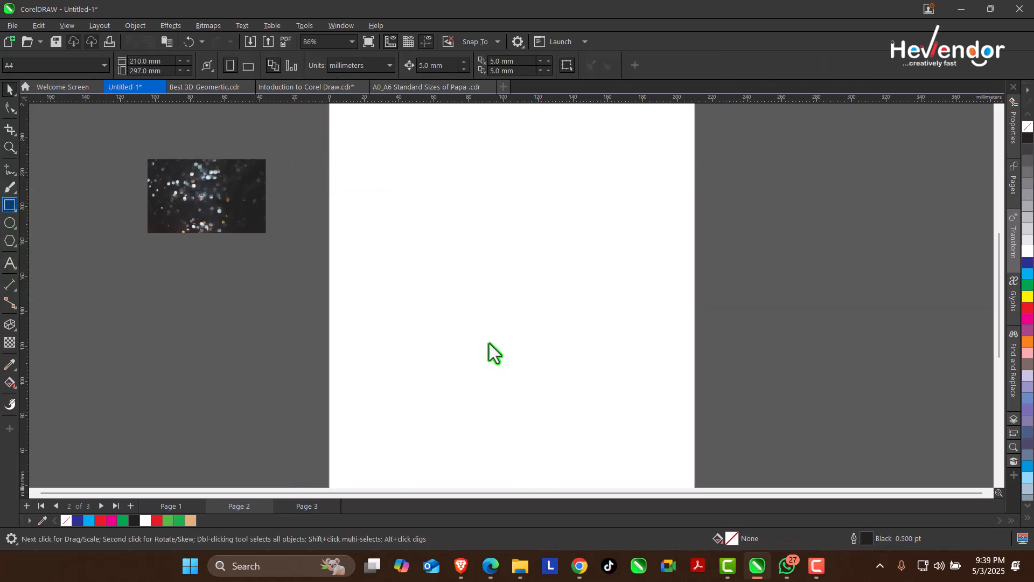
drag(397, 261, 559, 391)
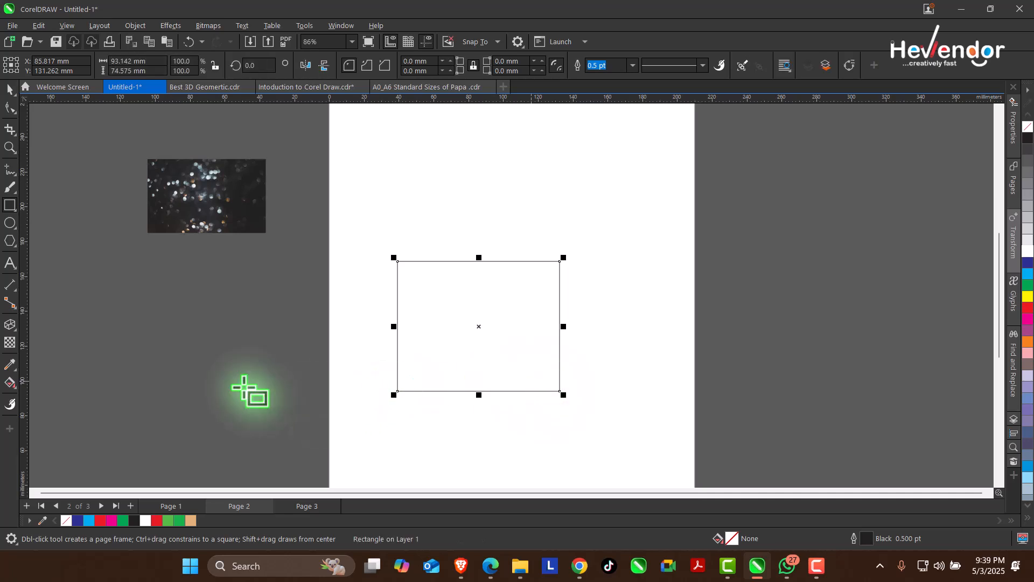
click(10, 382)
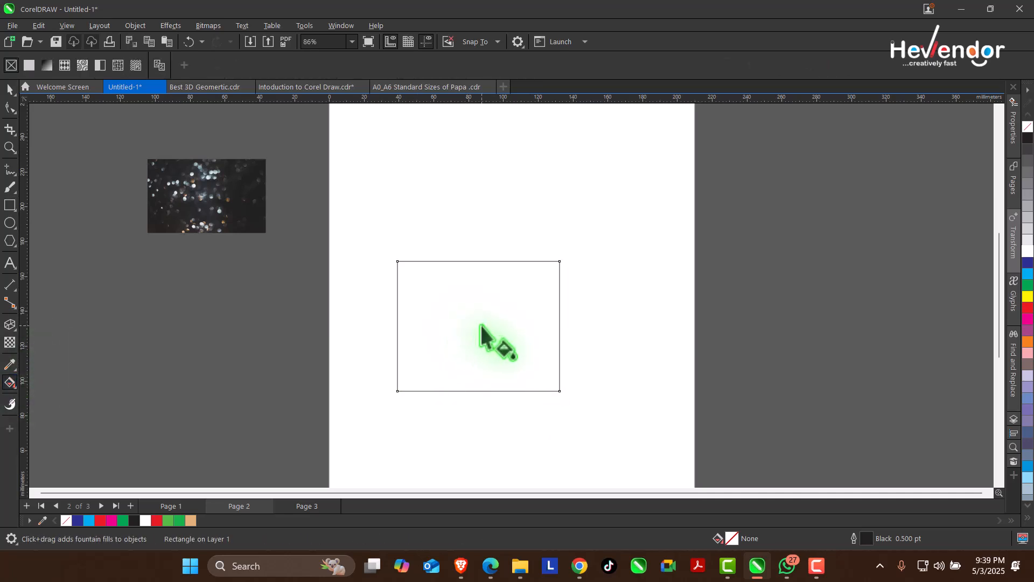
click(28, 66)
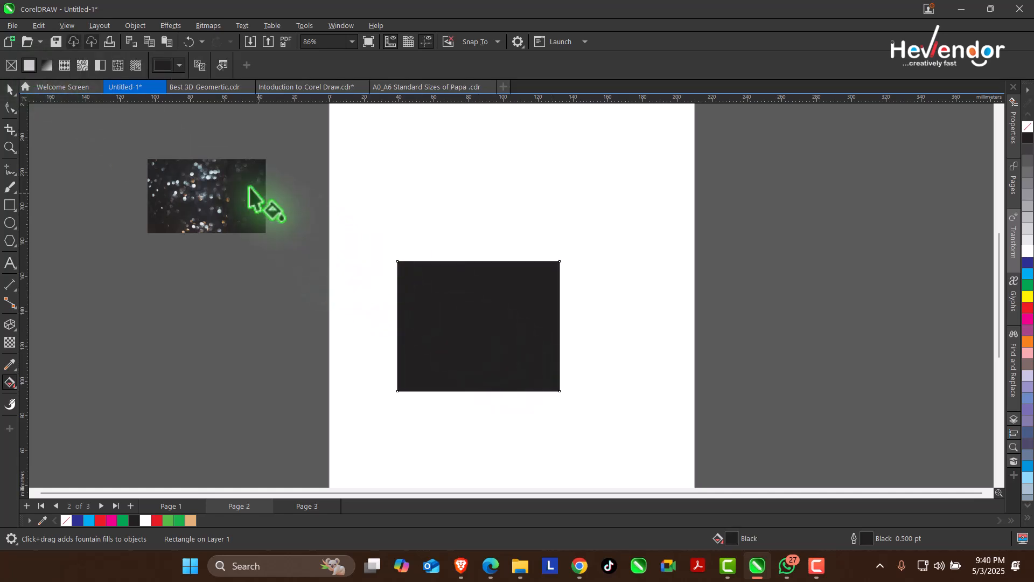
click(180, 66)
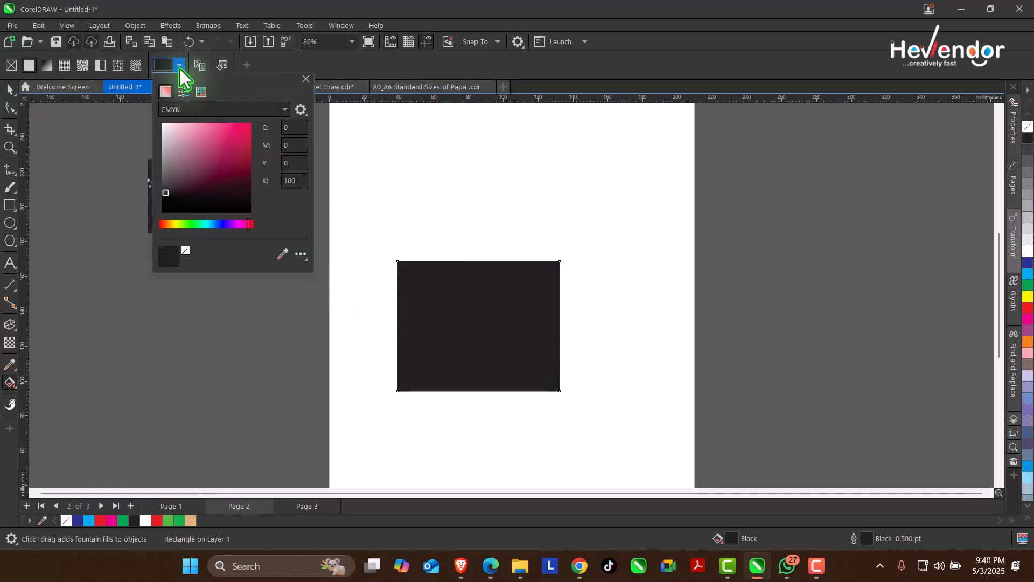
click(239, 135)
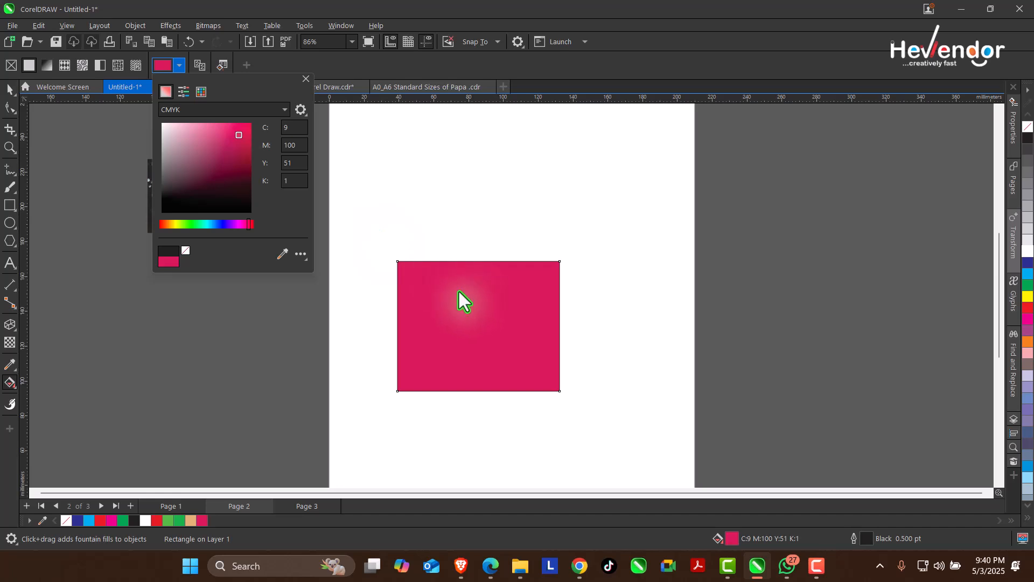
Step: Change the rectangle's fill to a linear fountain fill, tilt it slightly upward and colour its end node red (C8 M100 Y100 K1)
click(46, 66)
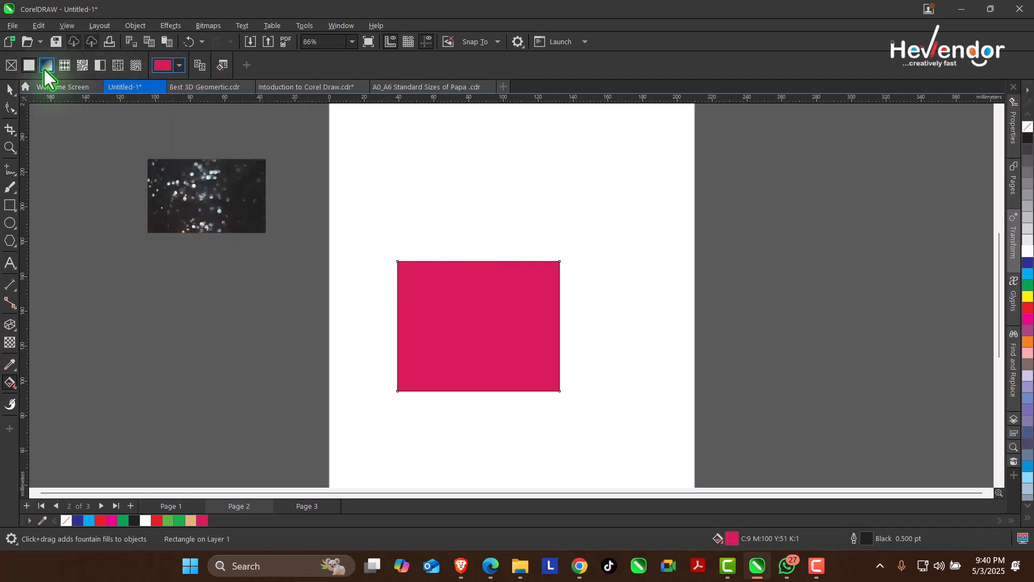
click(45, 69)
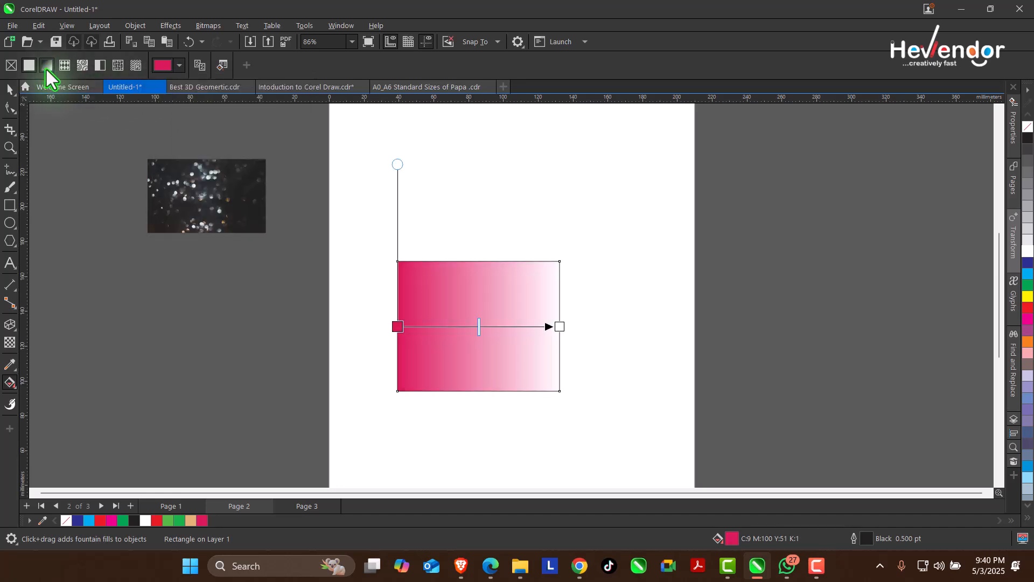
drag(562, 325, 563, 286)
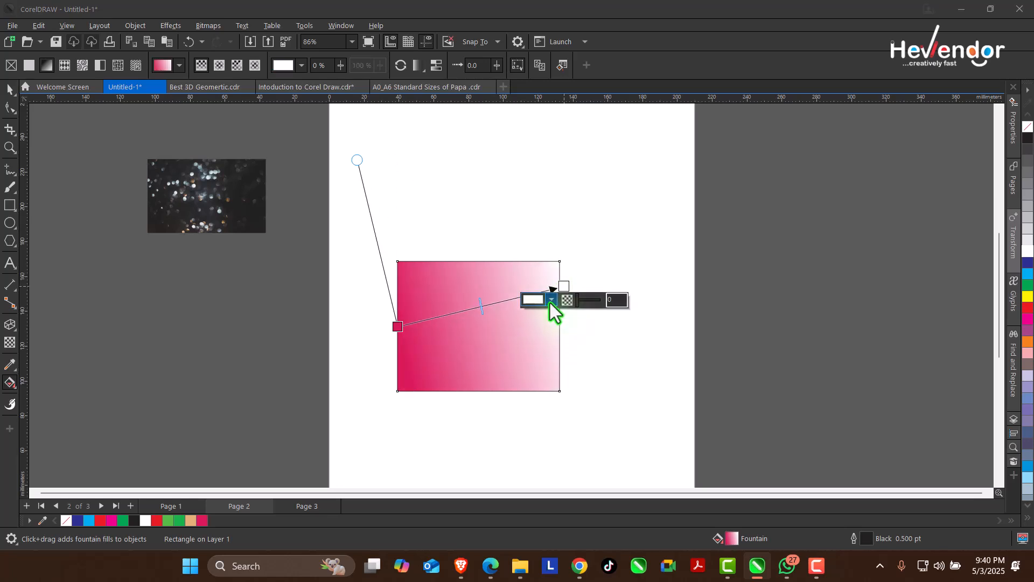
click(551, 300)
click(600, 369)
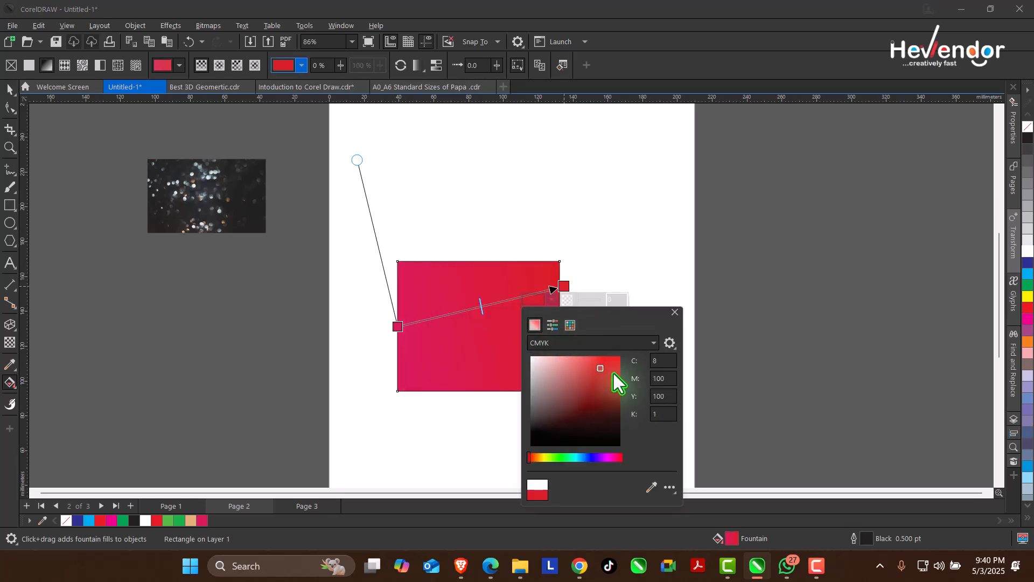
Step: Add a colour node at 27% along the rectangle's fountain fill and make it light blue
click(481, 306)
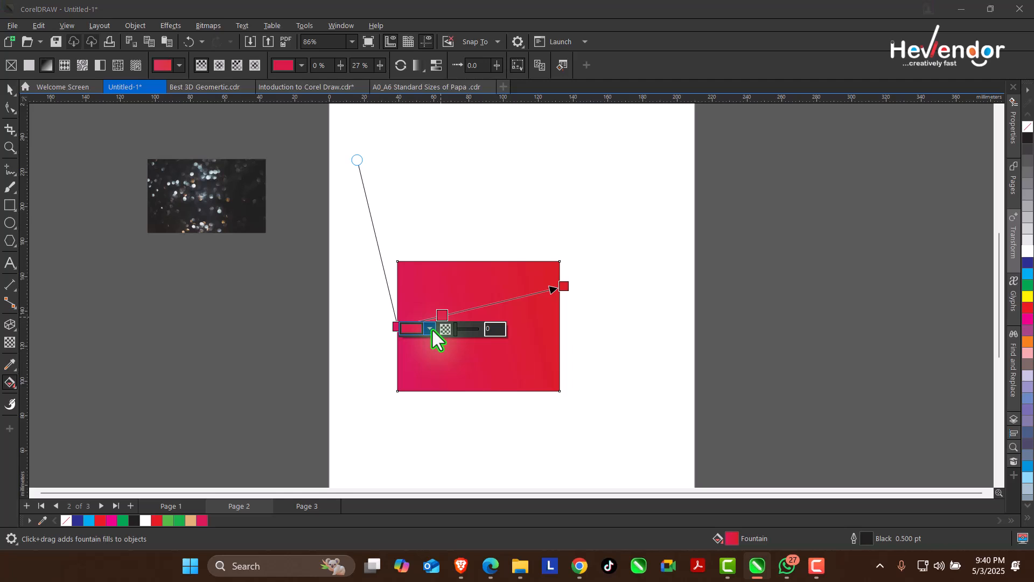
click(430, 329)
click(456, 486)
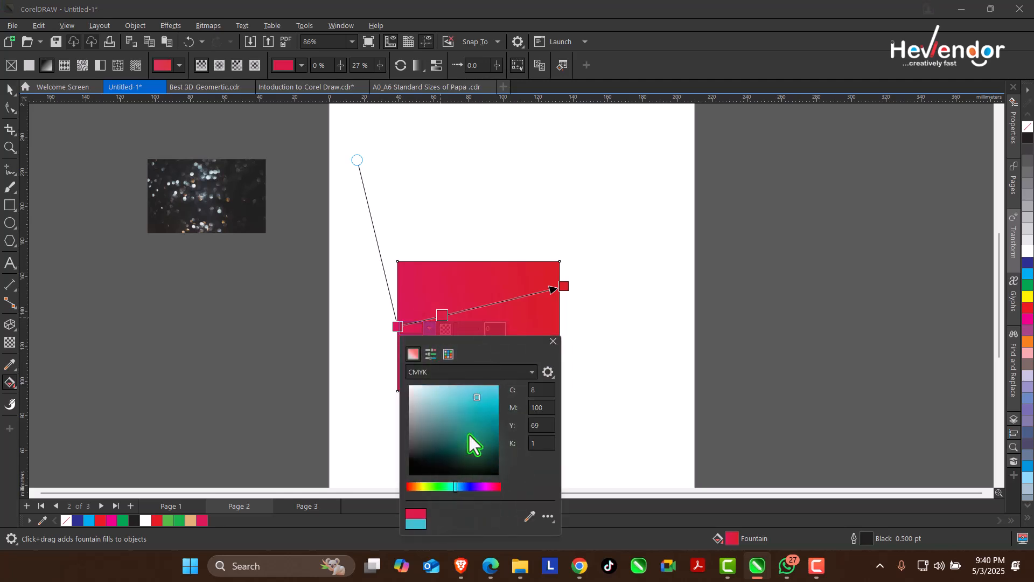
click(477, 396)
Step: Add a colour node at 62% along the gradient and set it to magenta, C1 M99 Y4 K0
click(501, 301)
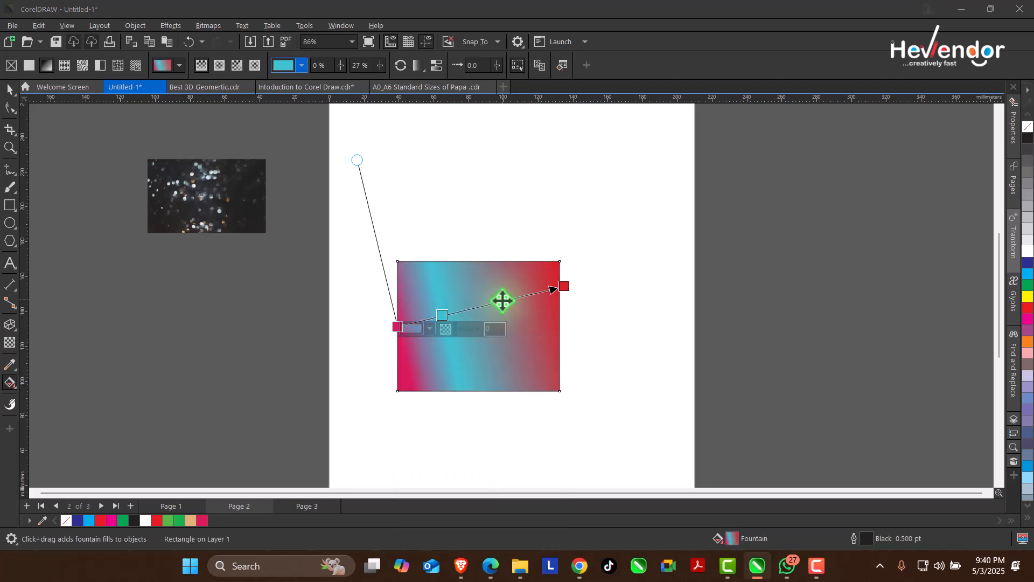
double_click(501, 300)
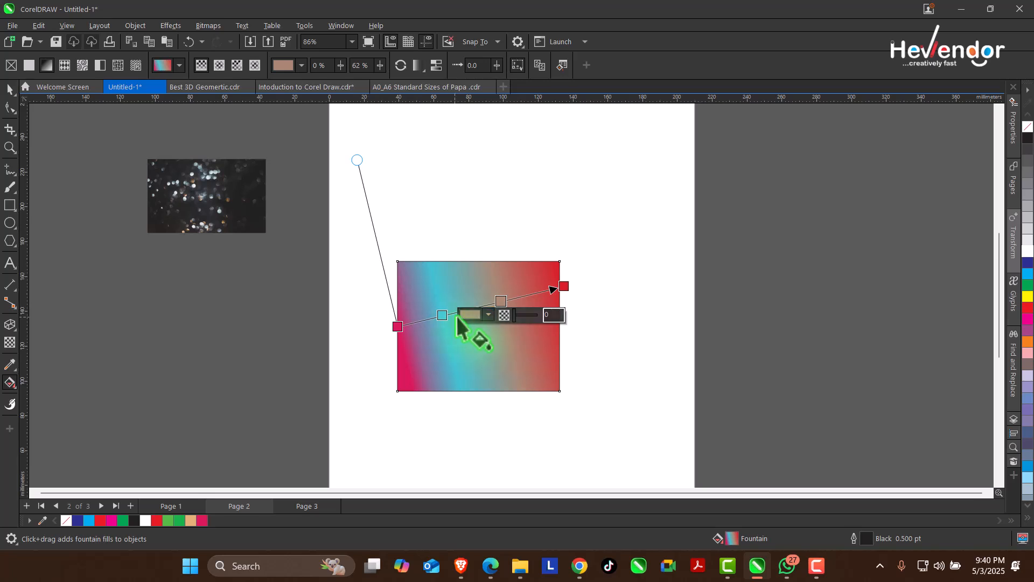
click(487, 315)
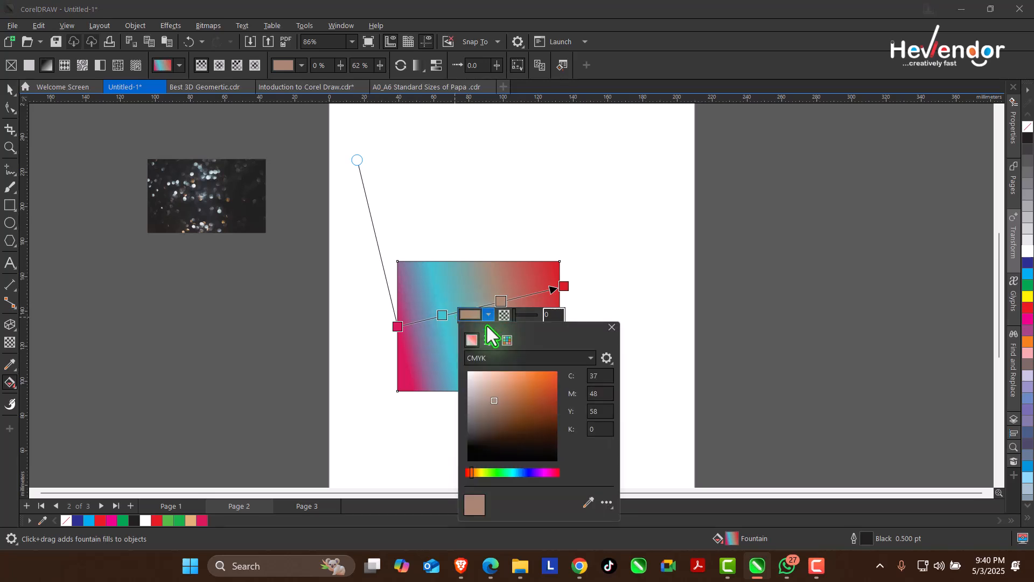
click(551, 472)
click(541, 377)
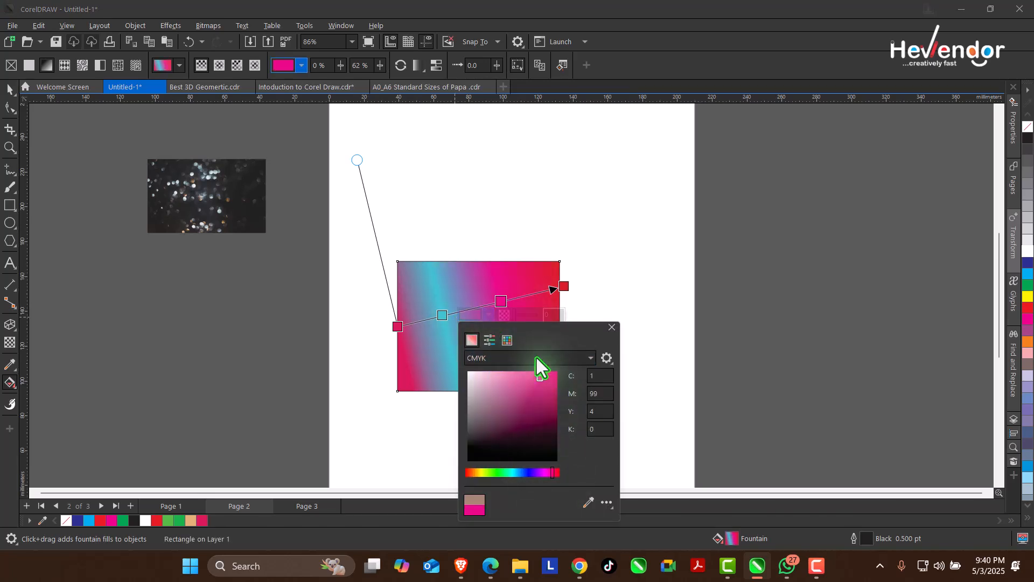
Step: Add a colour node at 80% along the gradient and make it dark red
click(533, 296)
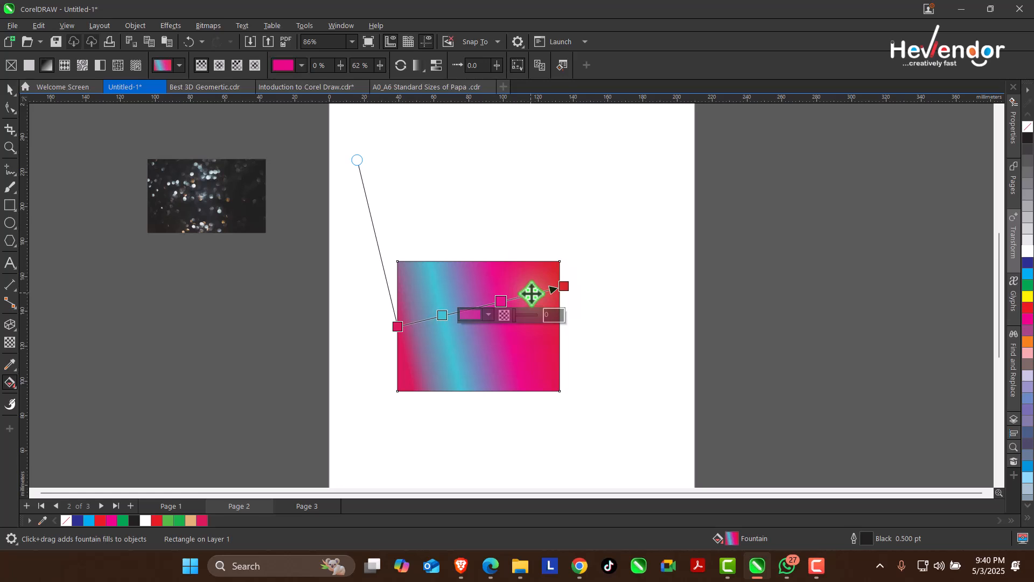
double_click(531, 294)
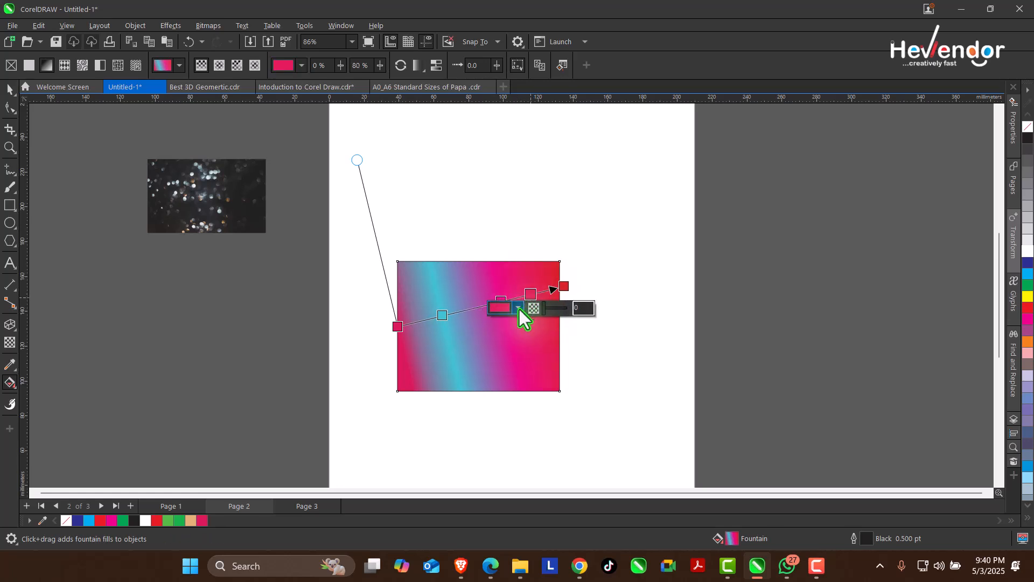
click(518, 308)
click(577, 402)
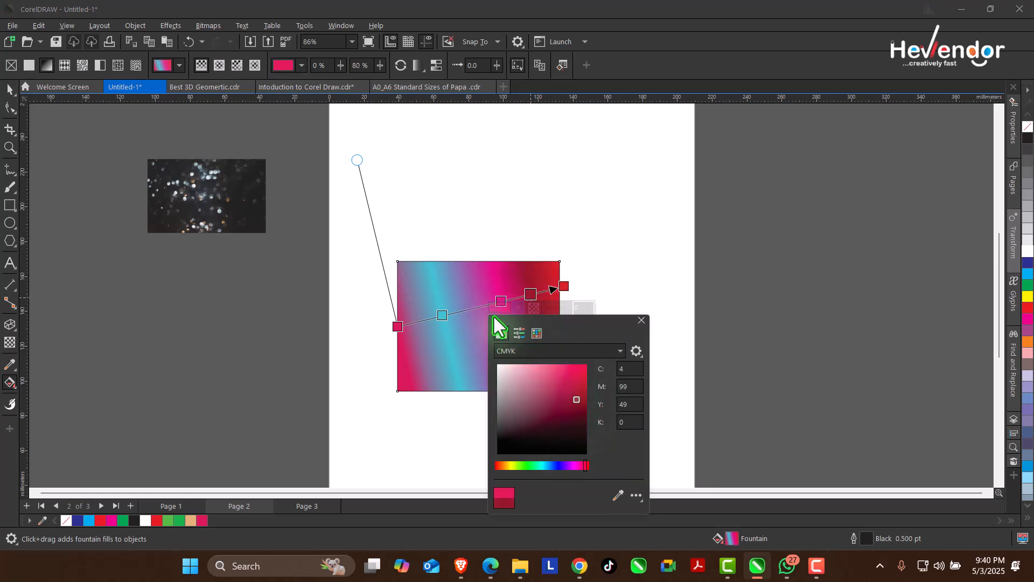
Step: Reorient the rectangle's fountain fill to run vertically from the middle of its bottom edge to the middle of its top edge
drag(398, 329, 541, 396)
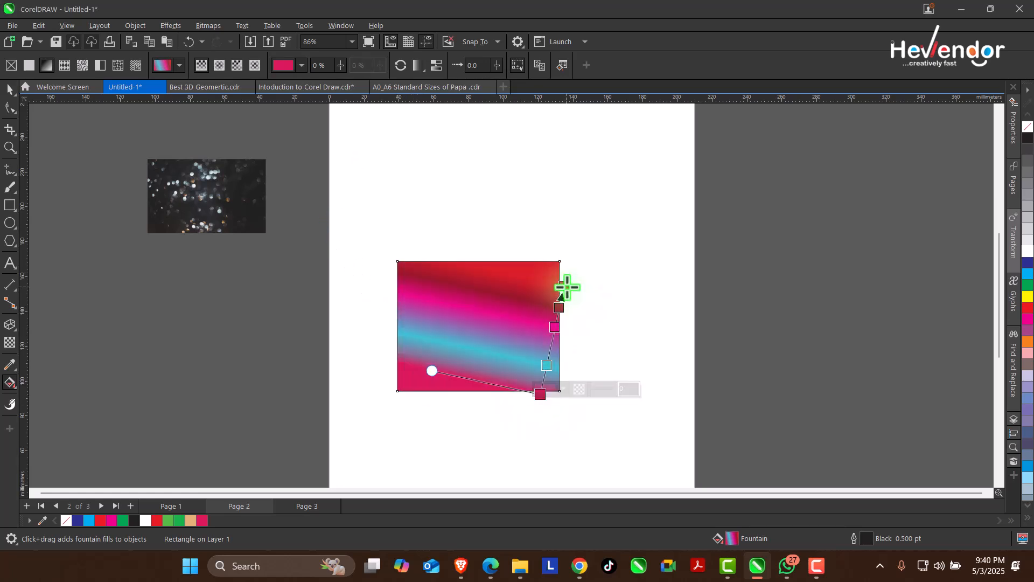
drag(563, 286, 487, 263)
drag(543, 400, 485, 390)
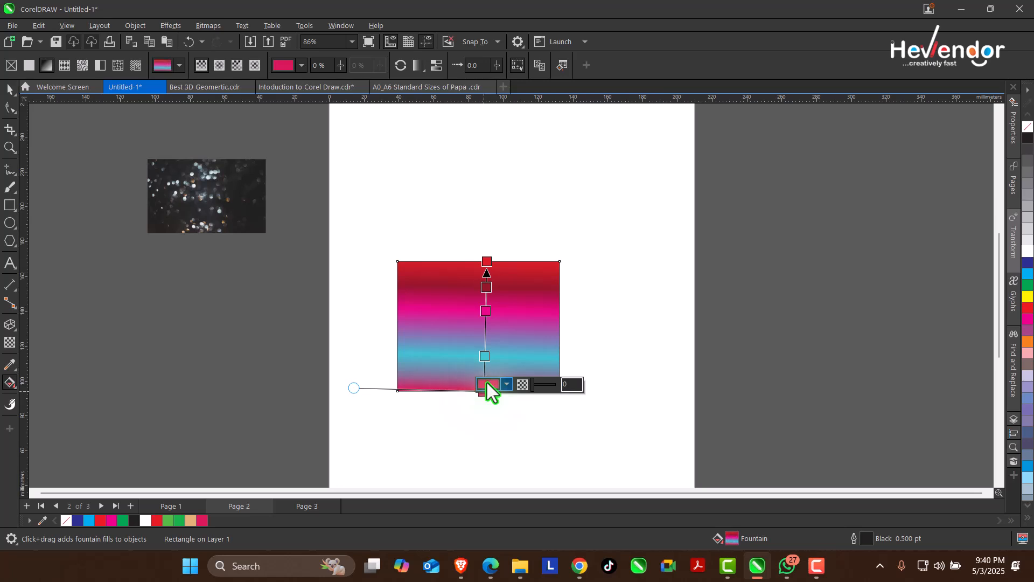
Step: Try elliptical, conical and rectangular fountain fills on the rectangle, adjusting the gradient's extent and centre
click(219, 65)
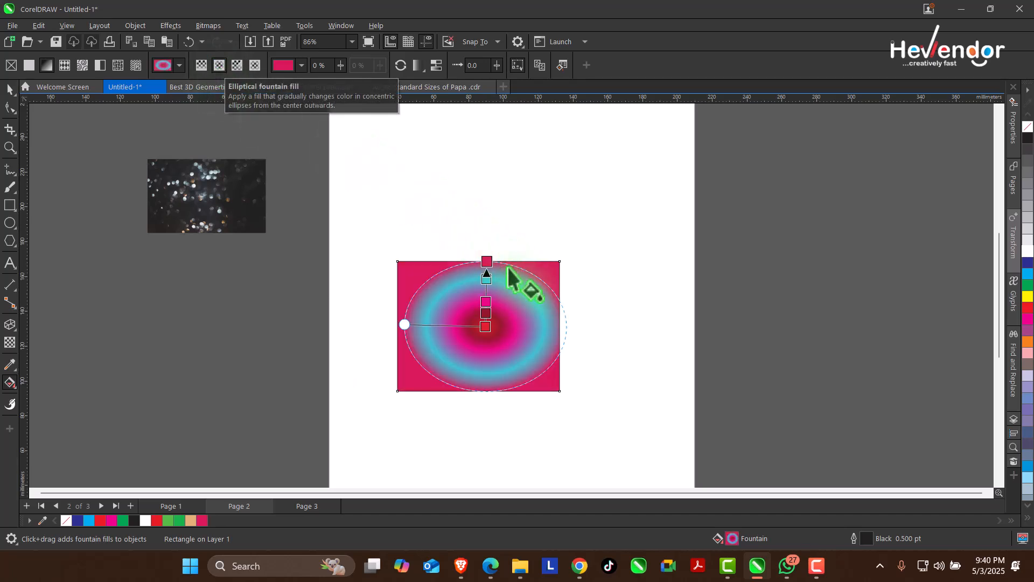
drag(487, 262, 527, 232)
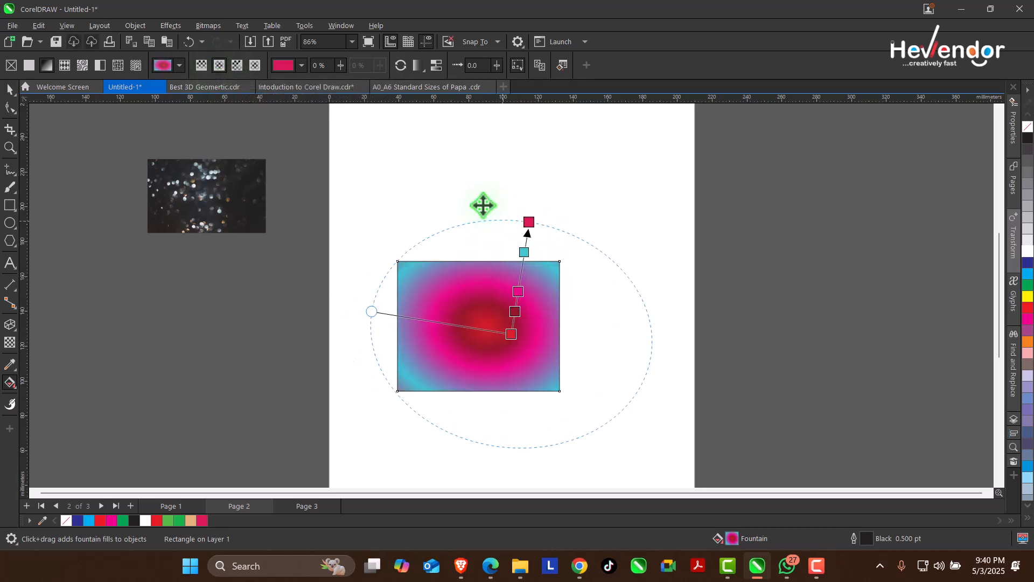
click(241, 67)
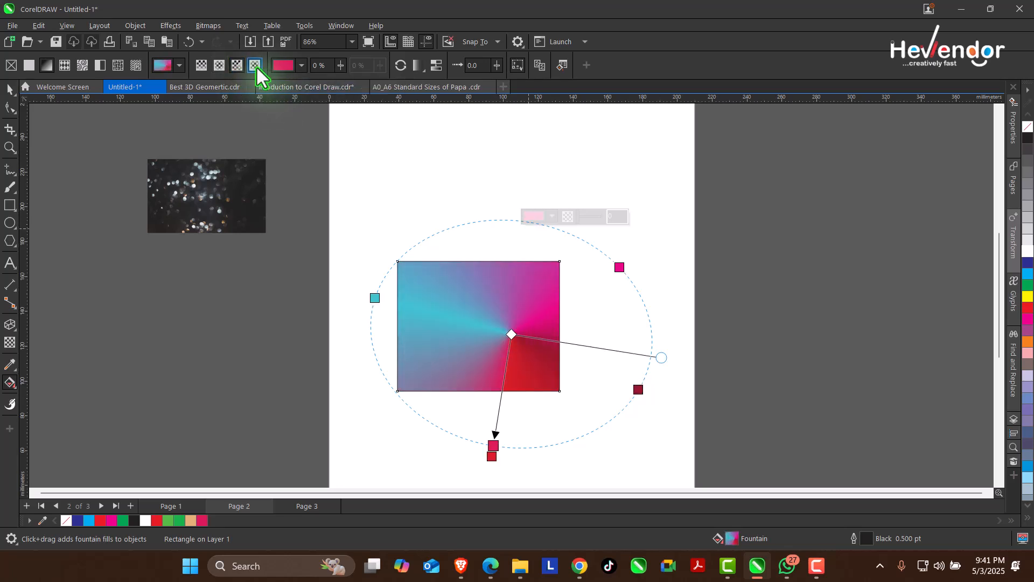
click(255, 66)
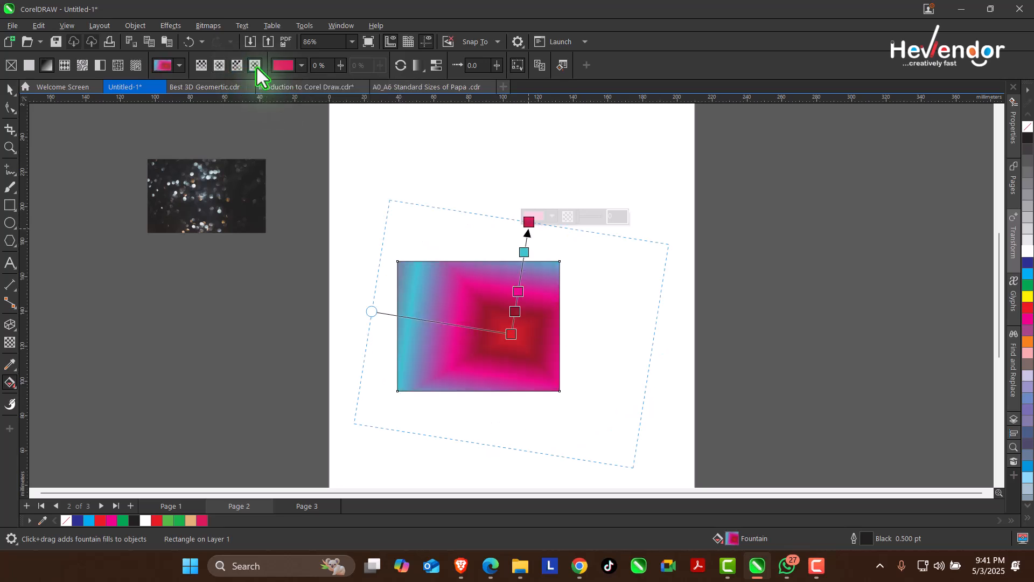
drag(511, 334, 473, 334)
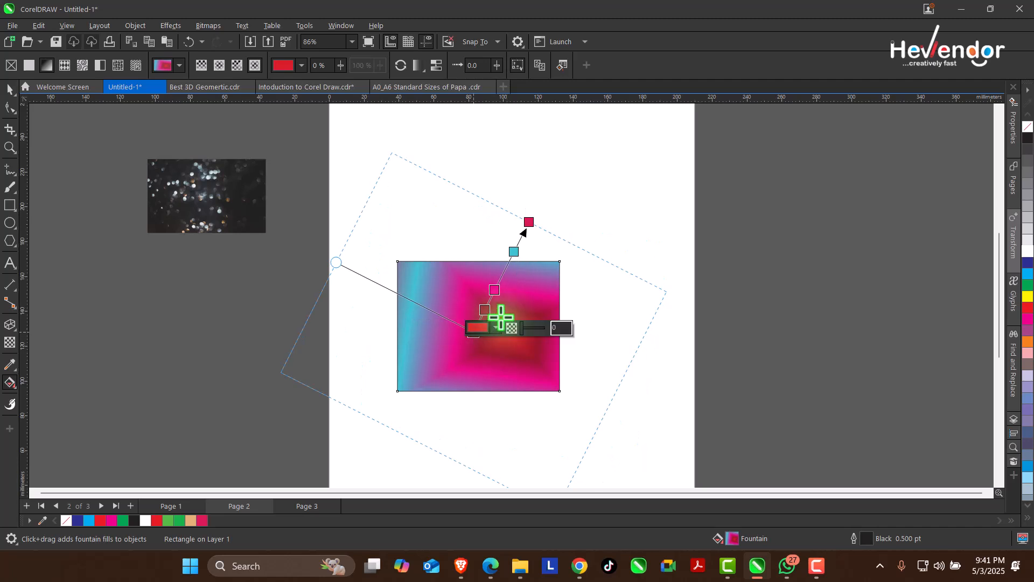
Step: Set the fill to a linear fountain running diagonally from the rectangle's lower-left corner past its upper-right corner, and move the rectangle up the page
click(202, 66)
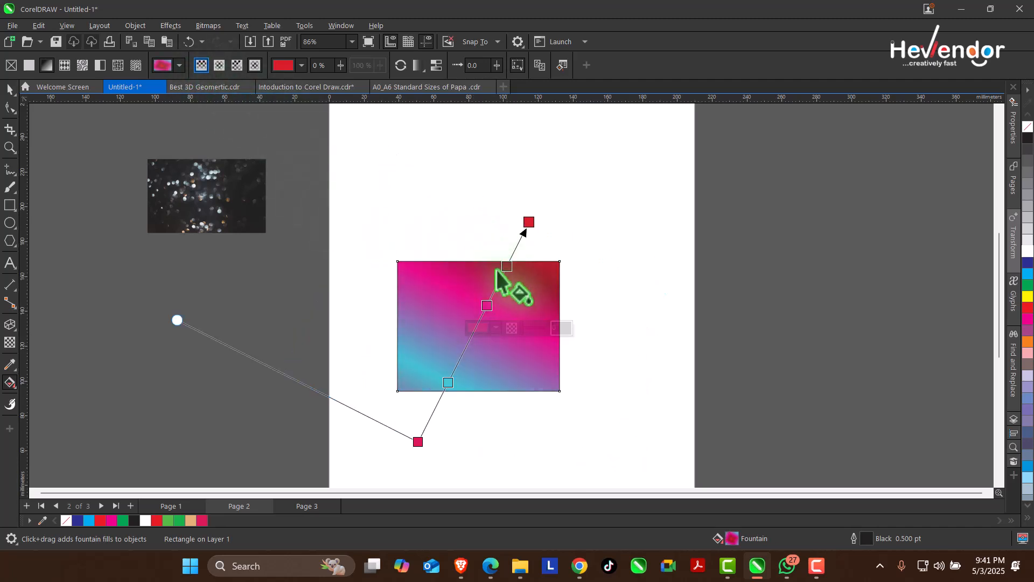
drag(548, 210, 563, 203)
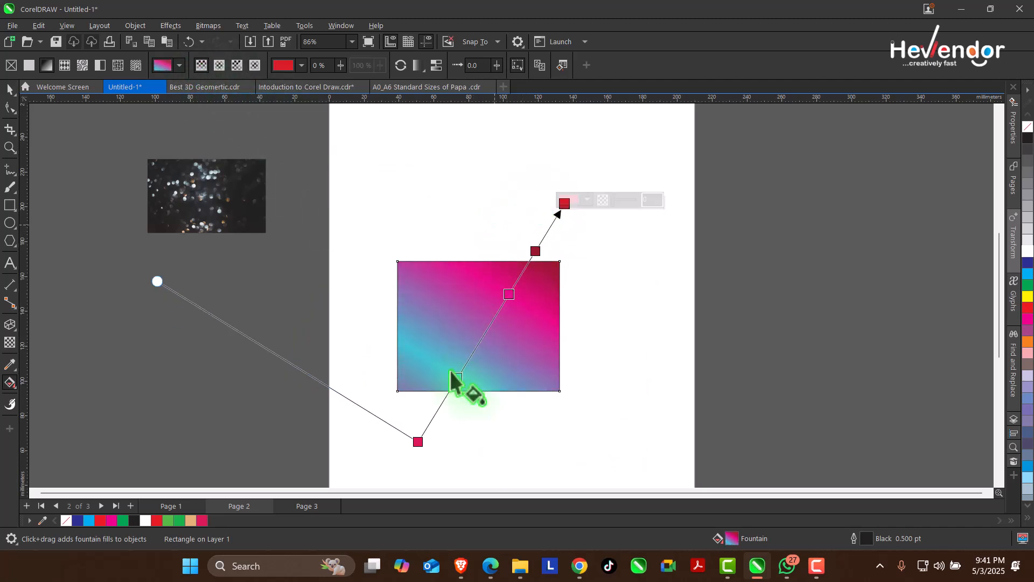
drag(417, 440, 392, 397)
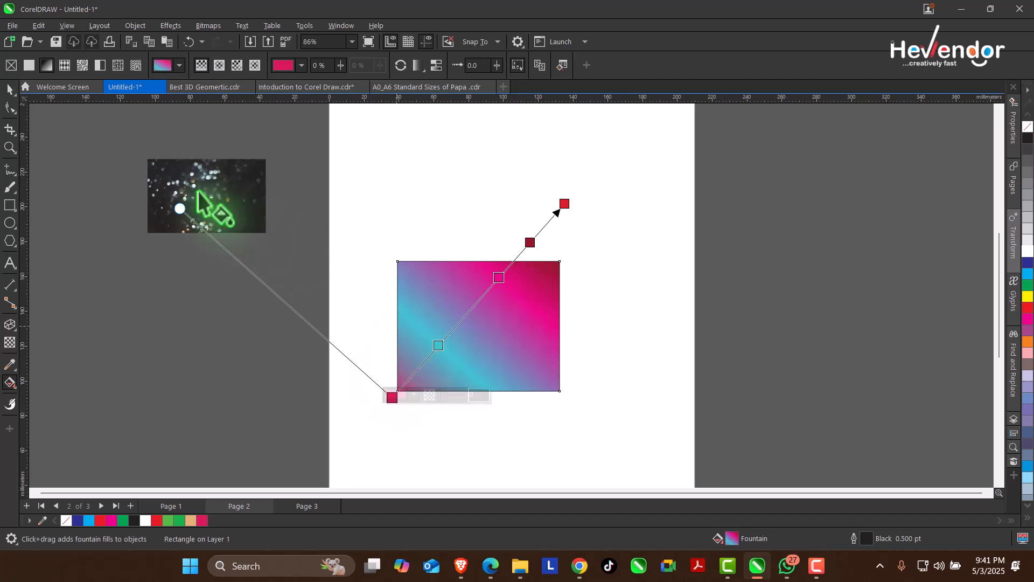
key(space)
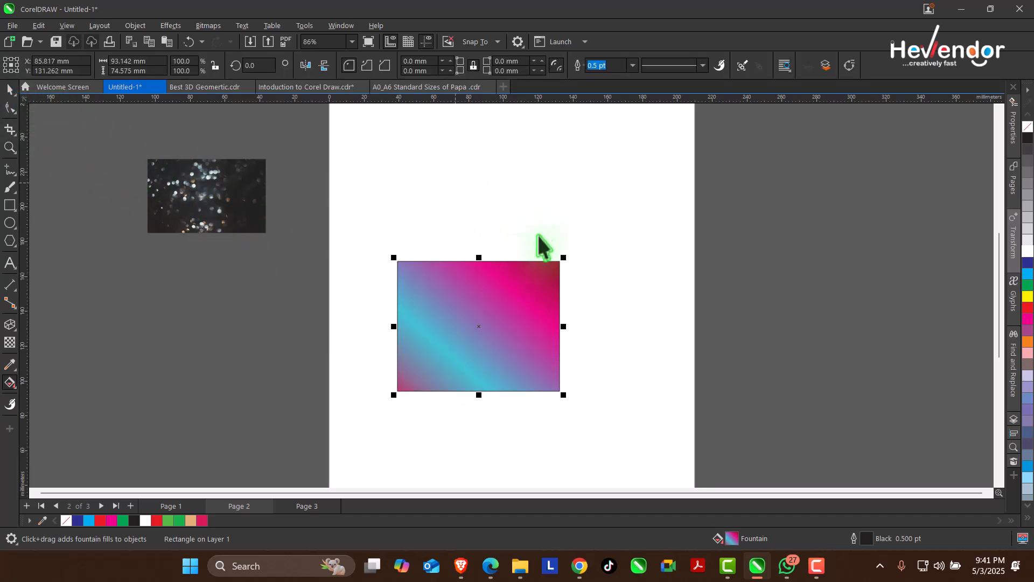
drag(517, 314, 499, 219)
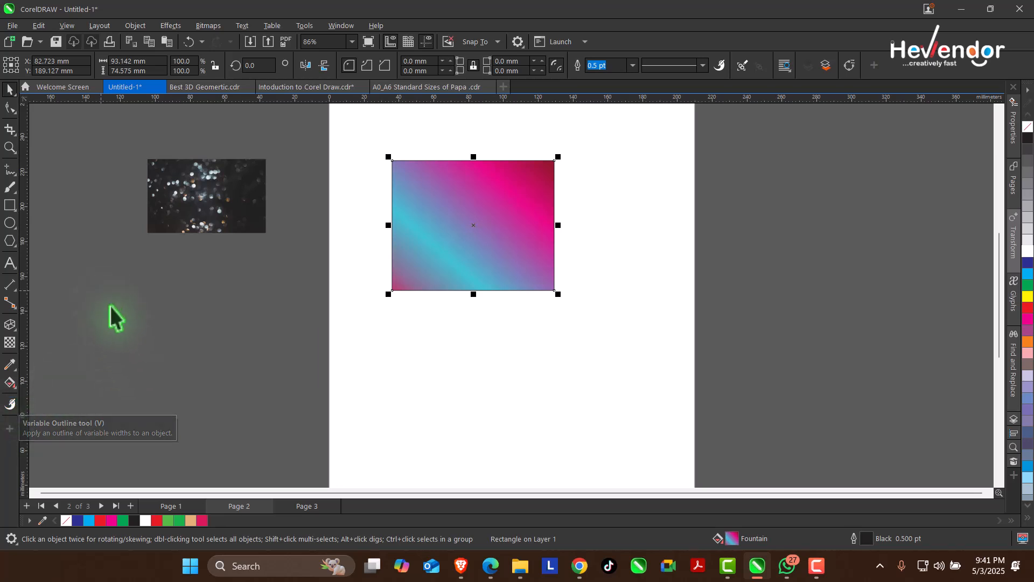
Step: Draw a straight horizontal line about 134 mm long below the rectangle with the Freehand tool
click(14, 113)
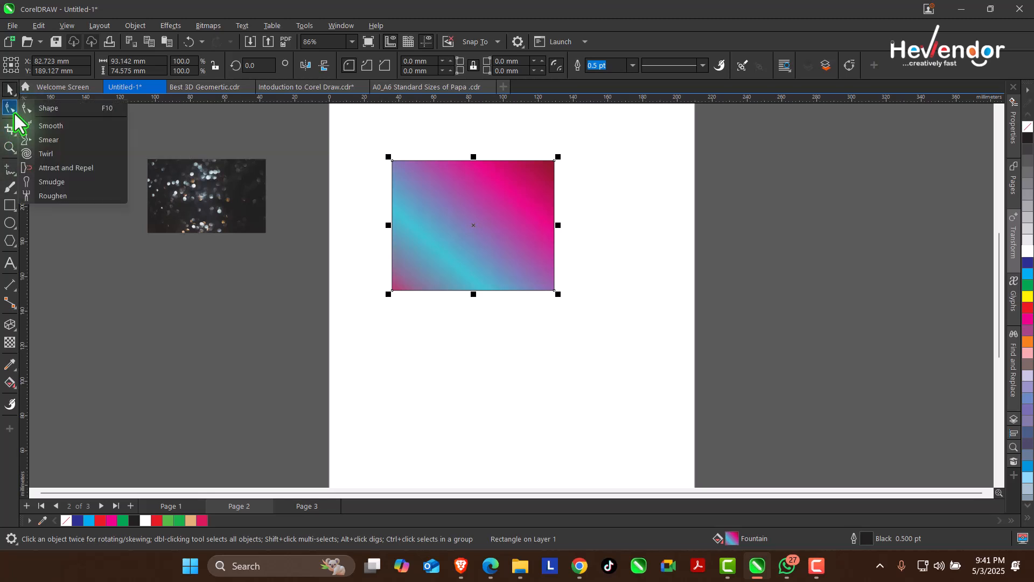
click(15, 175)
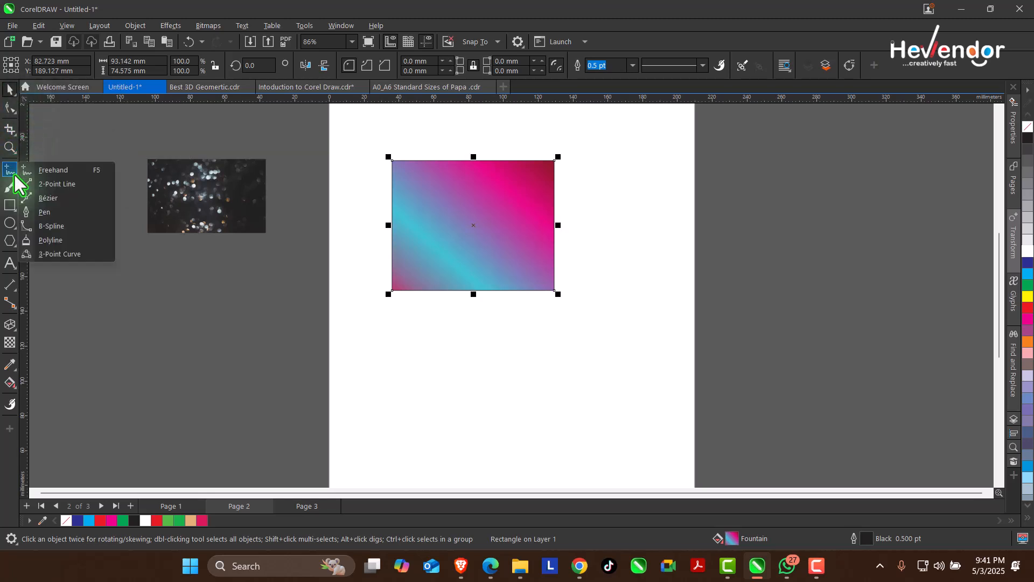
click(52, 170)
click(350, 387)
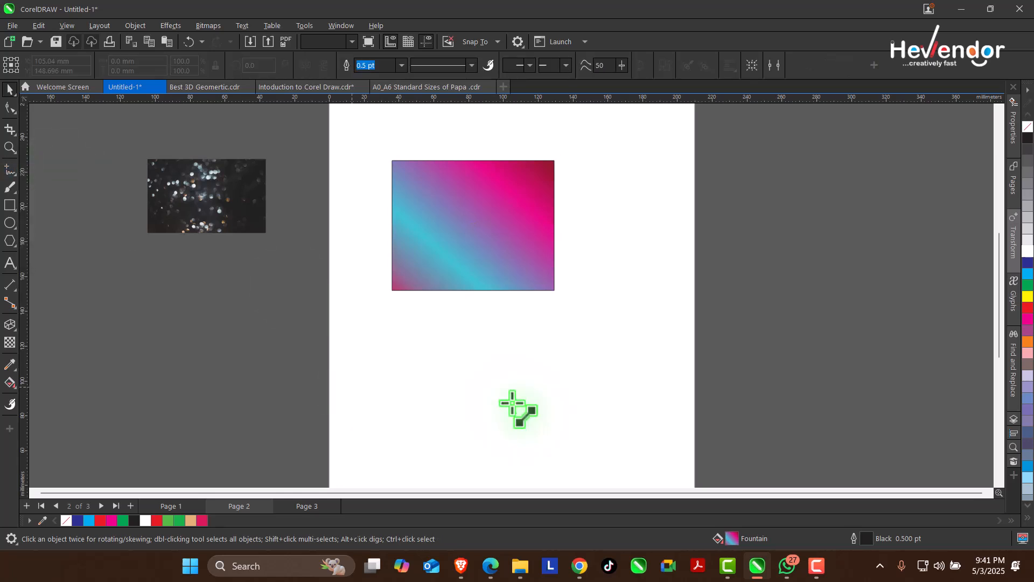
click(585, 386)
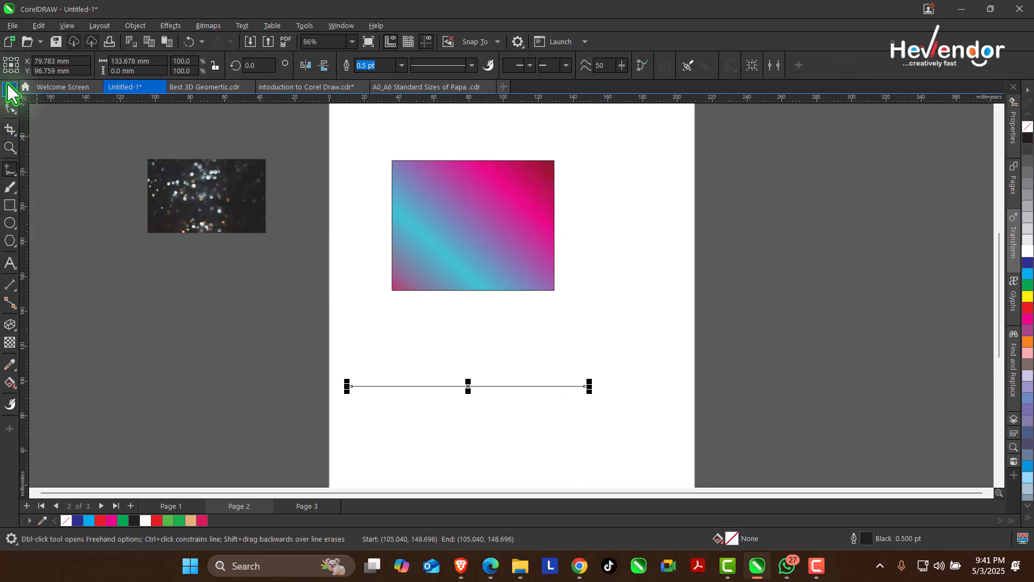
Step: Widen the line's left end to about 36.8 pt in total with the Variable Outline tool, and move the line up and right
click(10, 404)
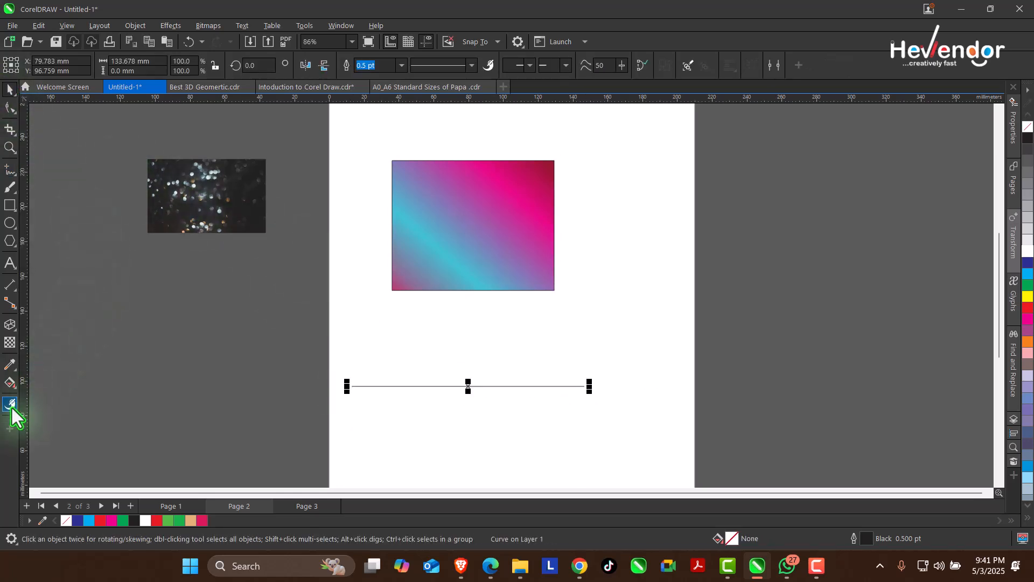
click(353, 384)
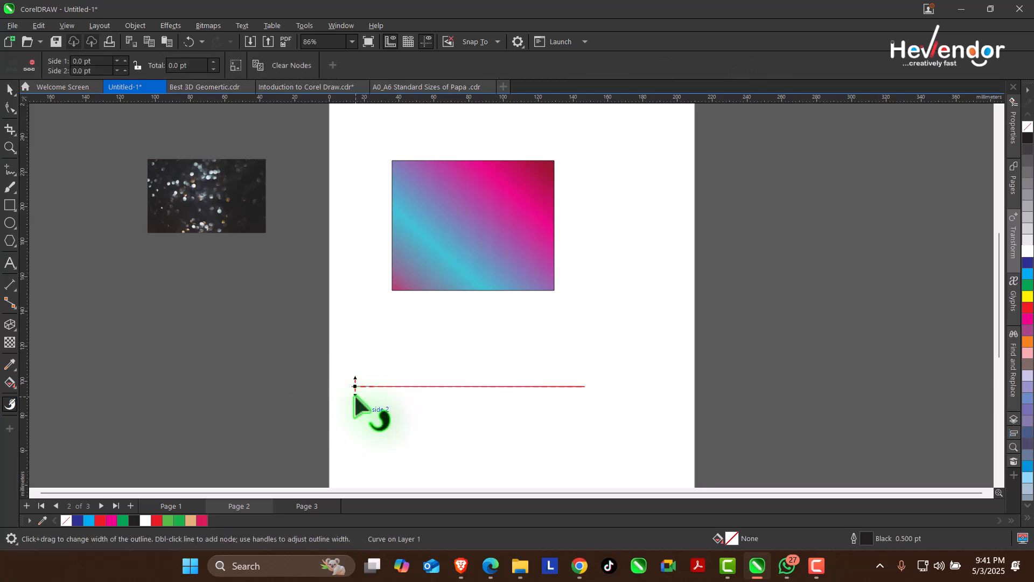
mouse_move(354, 393)
mouse_down()
mouse_move(356, 416)
mouse_move(354, 405)
mouse_up()
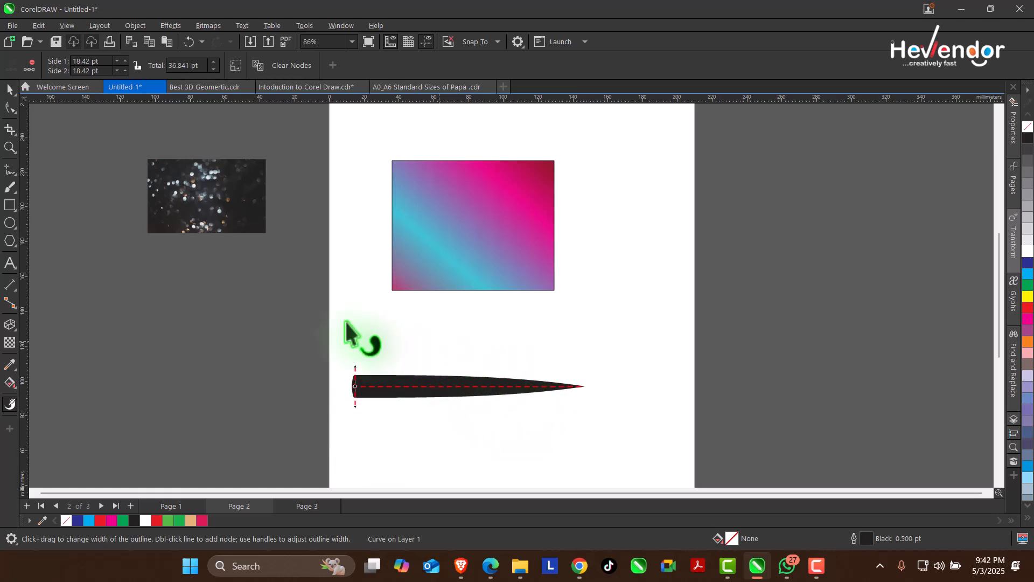
click(10, 89)
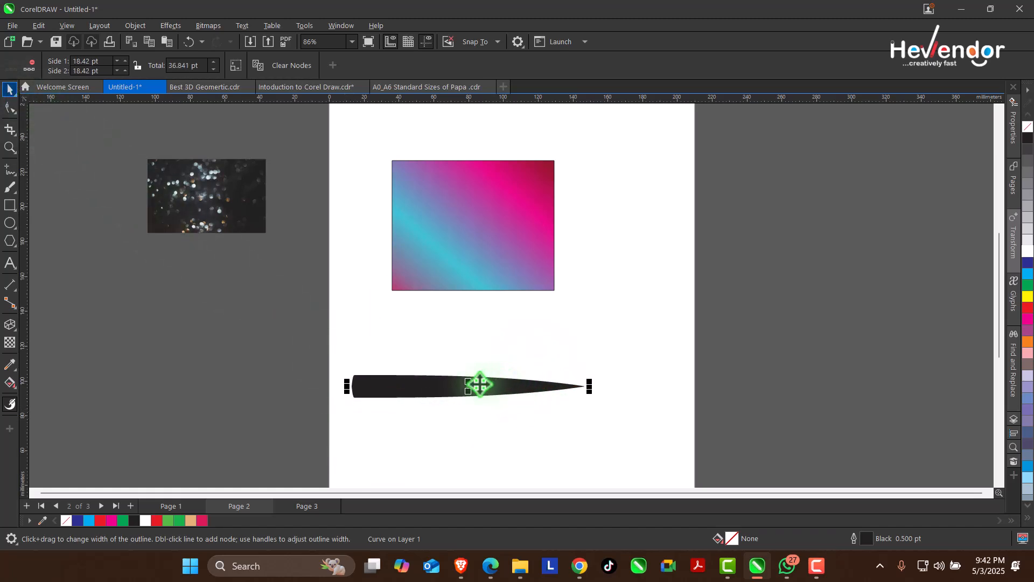
drag(480, 384, 530, 353)
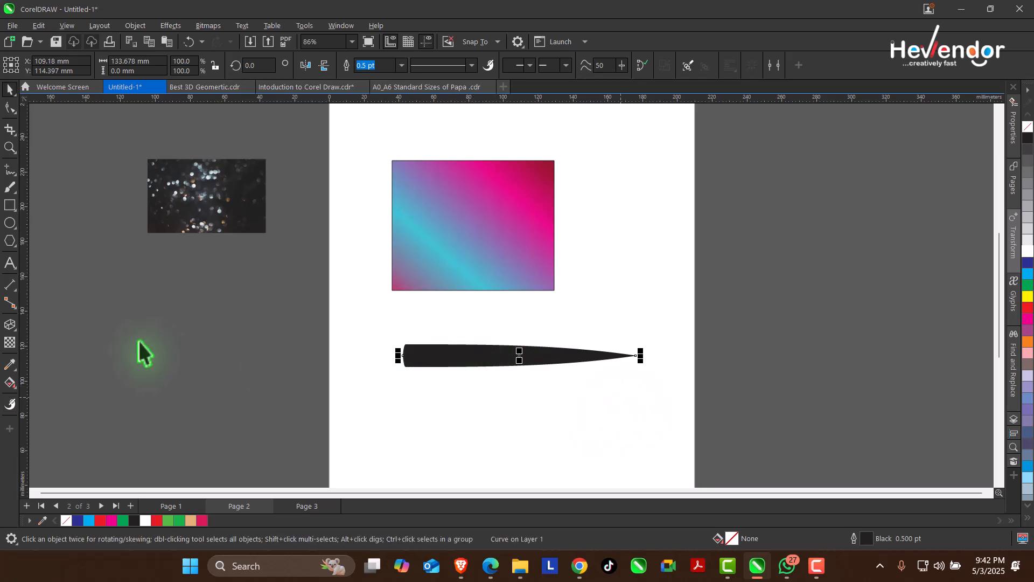
Step: Add a width node near the middle of the line with the Variable Outline tool and set its total width to about 22.8 pt
click(9, 404)
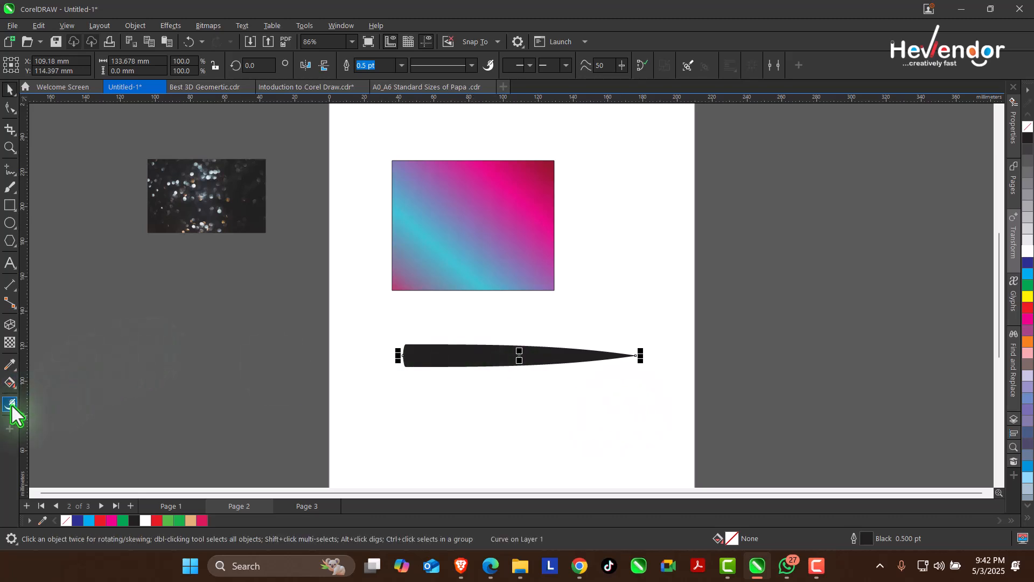
double_click(502, 351)
drag(505, 371, 503, 348)
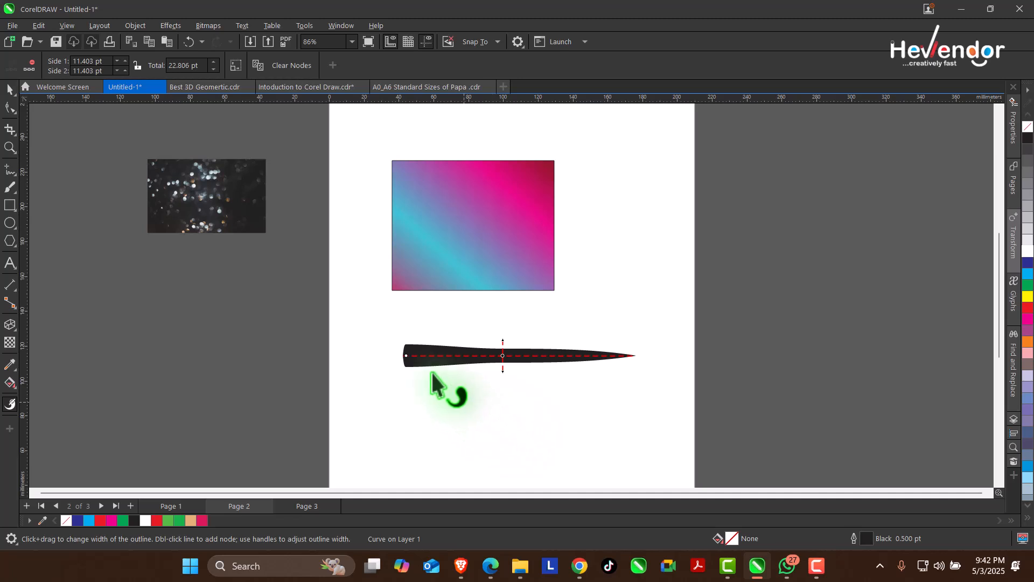
Step: Flare the left end of the variable outline to a total width of about 191 pt
click(406, 355)
drag(406, 354, 408, 380)
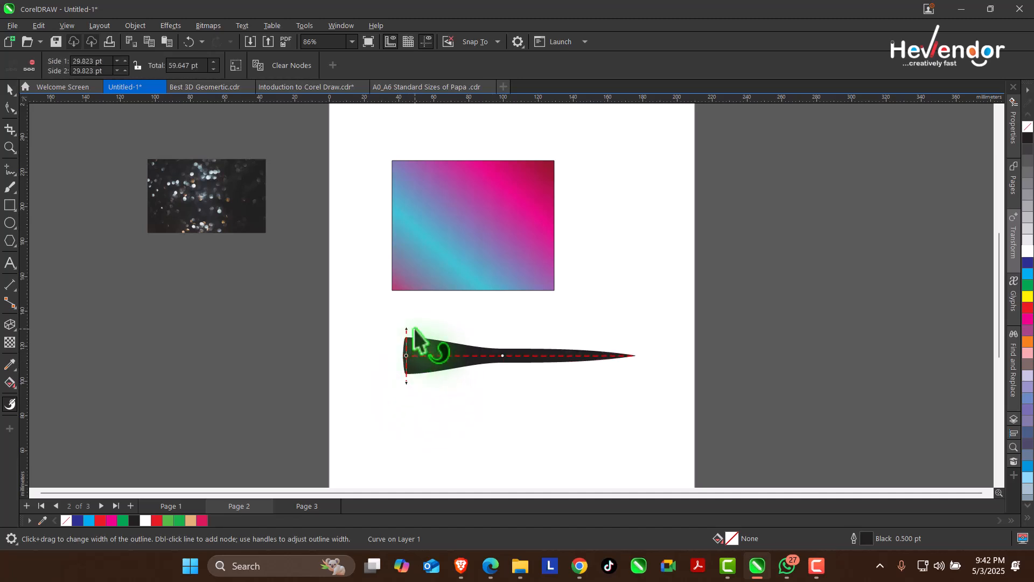
drag(407, 329, 406, 317)
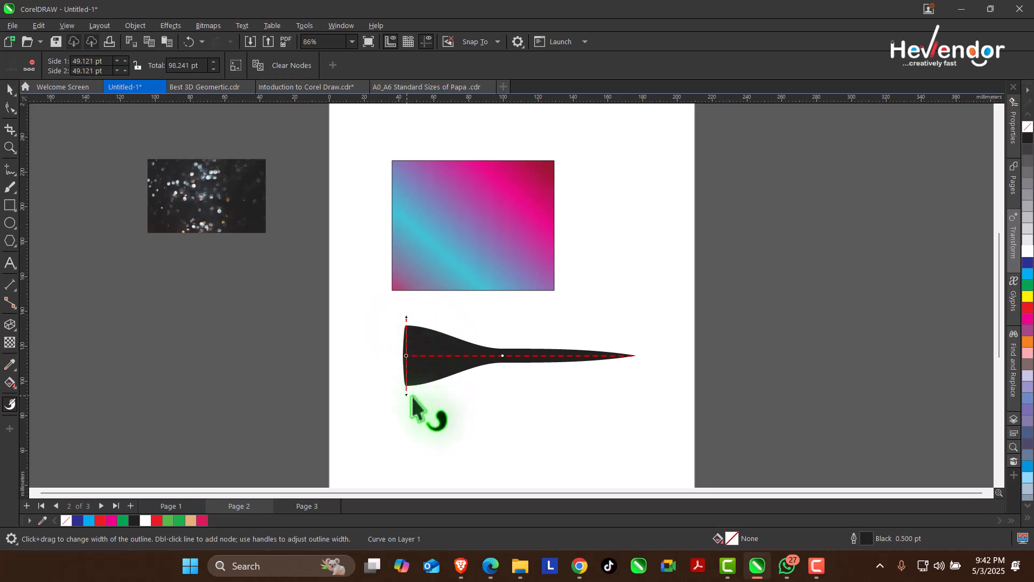
drag(406, 395, 403, 421)
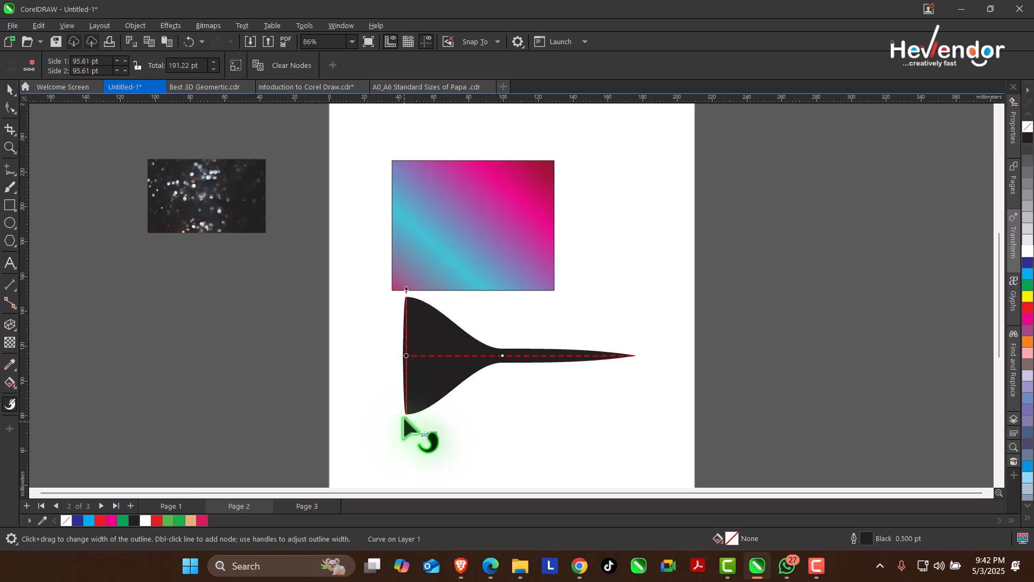
click(10, 89)
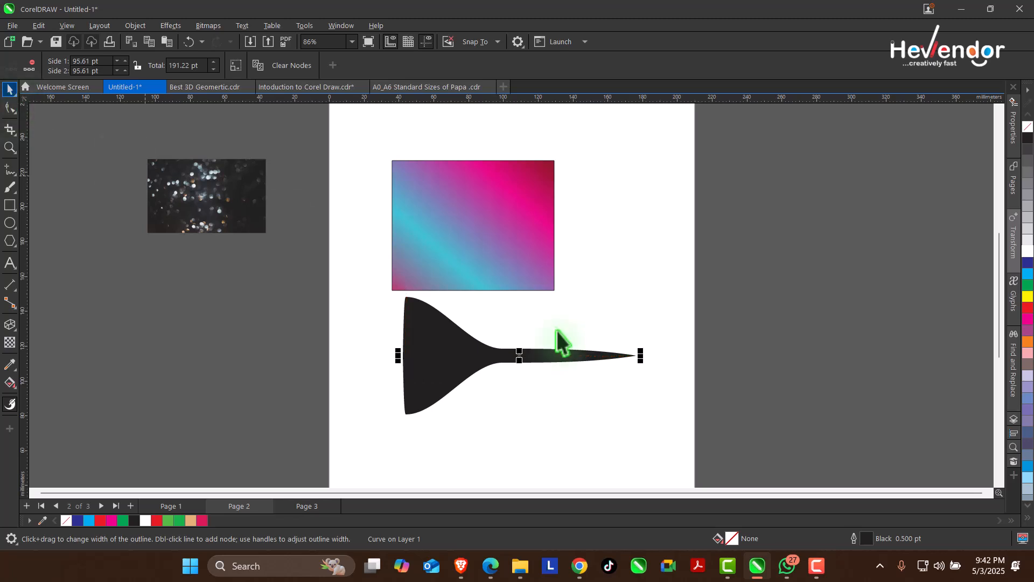
Step: Add a width node at the line's right tip with the Variable Outline tool and widen it to about 21 pt in total
click(651, 382)
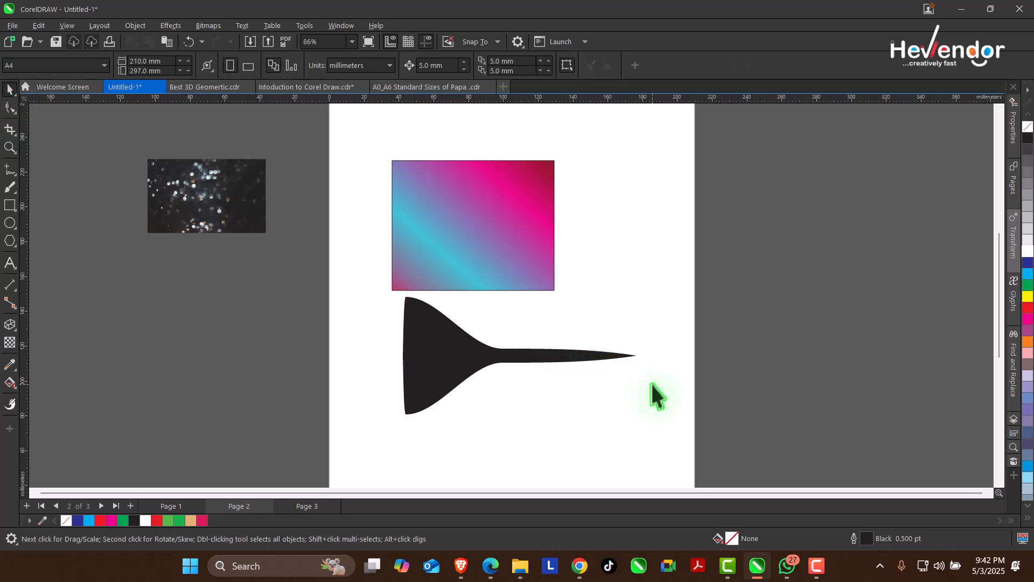
click(594, 358)
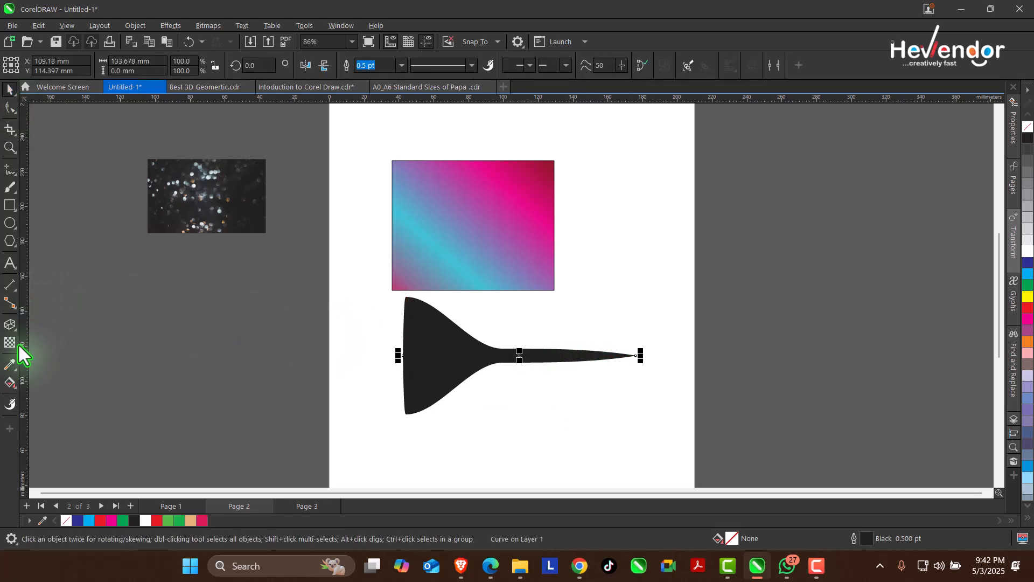
click(9, 403)
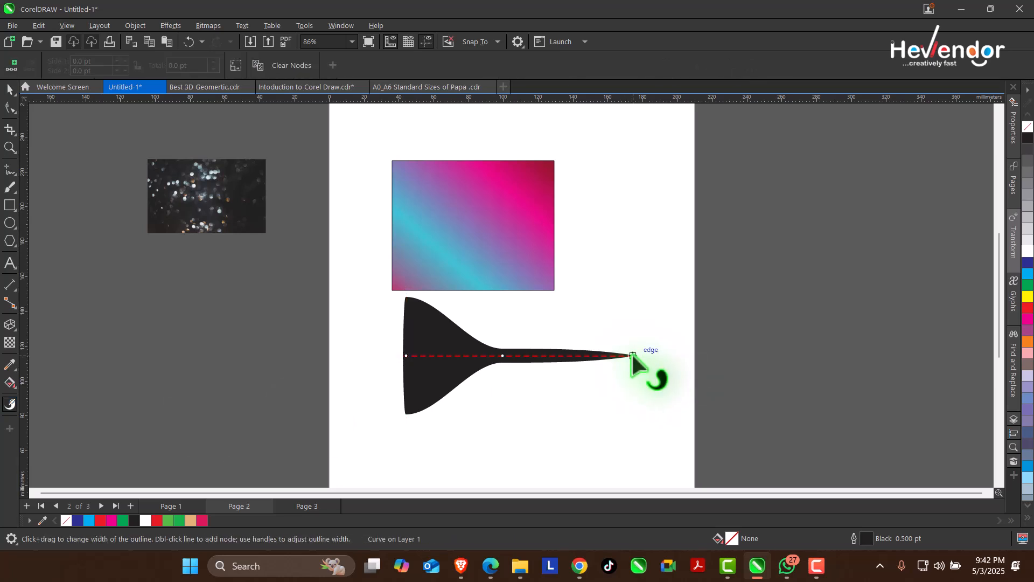
click(632, 355)
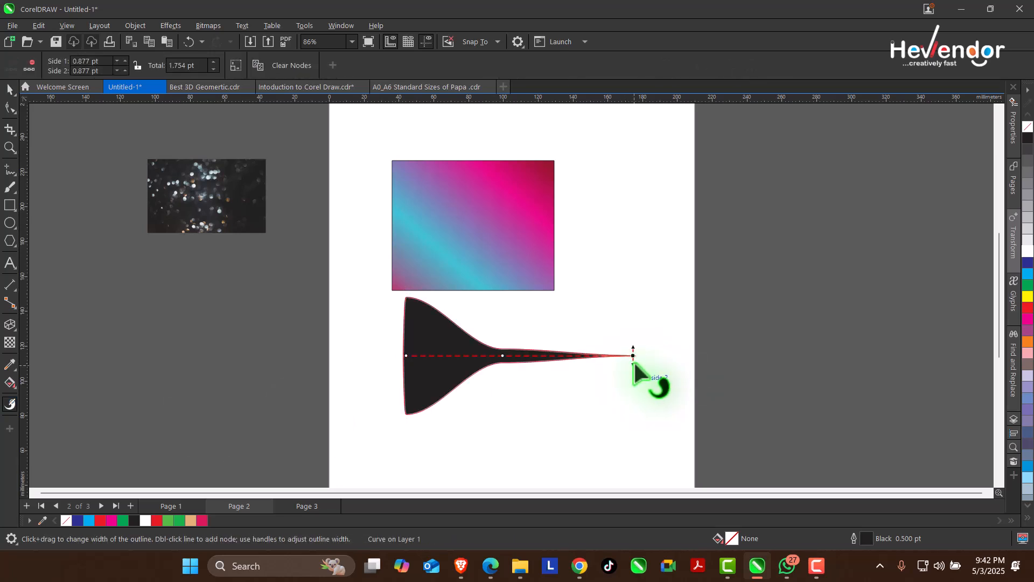
mouse_move(634, 348)
mouse_down()
mouse_move(632, 336)
mouse_move(631, 369)
mouse_up()
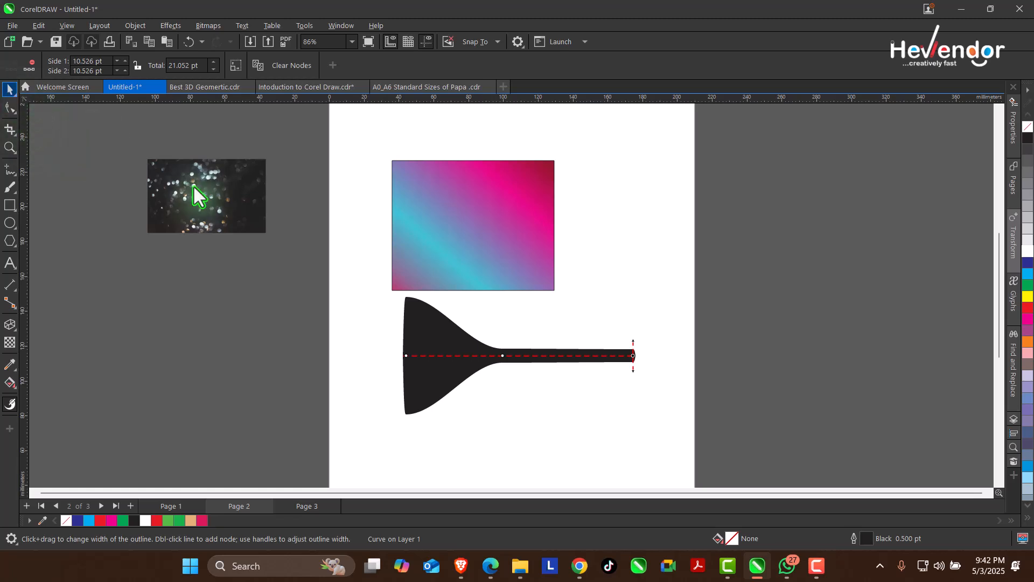
Step: Shorten the variable-width line to about 115 mm from its right end and move it slightly down and left
key(space)
drag(643, 357, 609, 355)
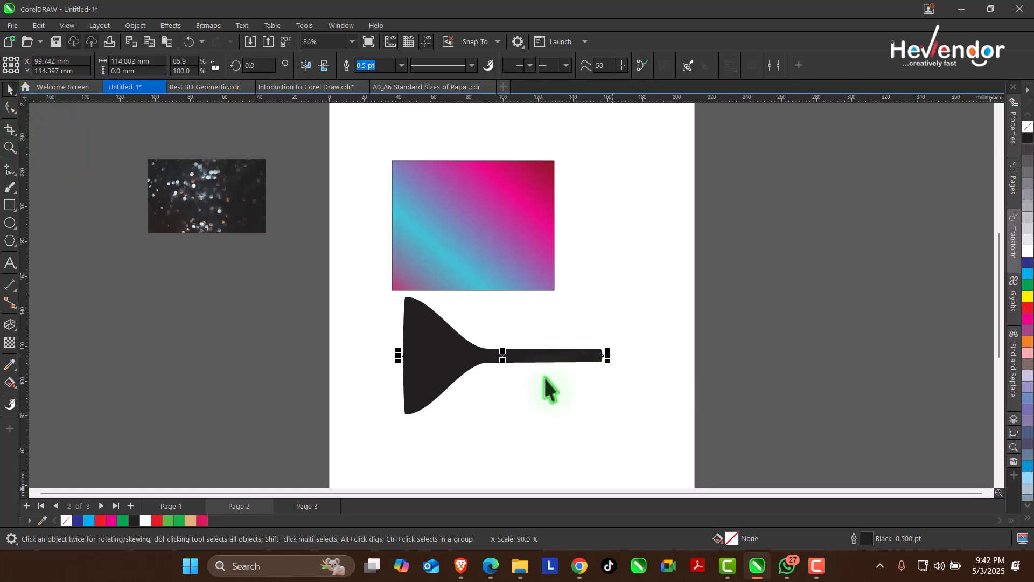
drag(502, 357, 492, 373)
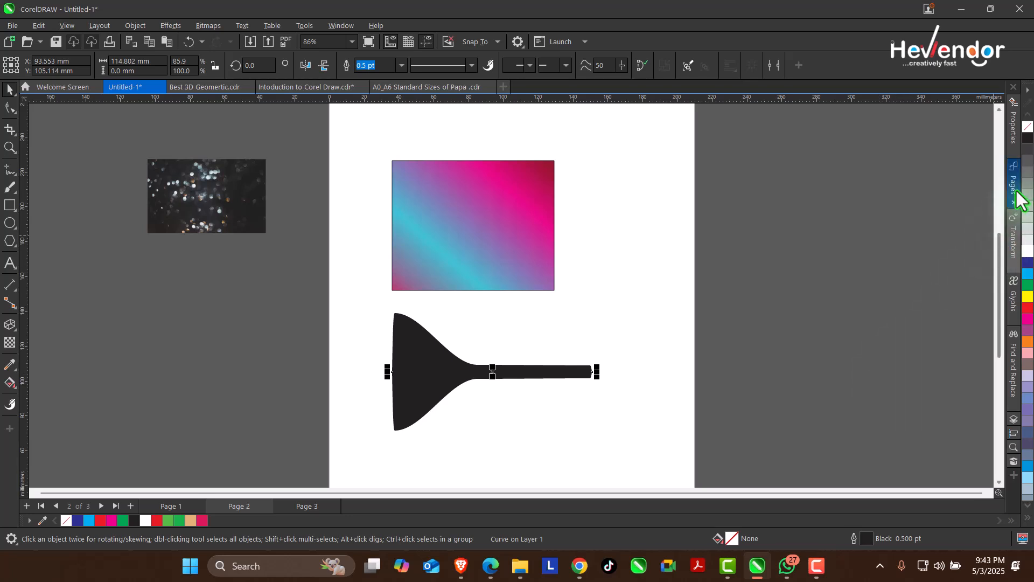
Step: Review the gradient rectangle's outline properties and the list of available dockers
click(1013, 135)
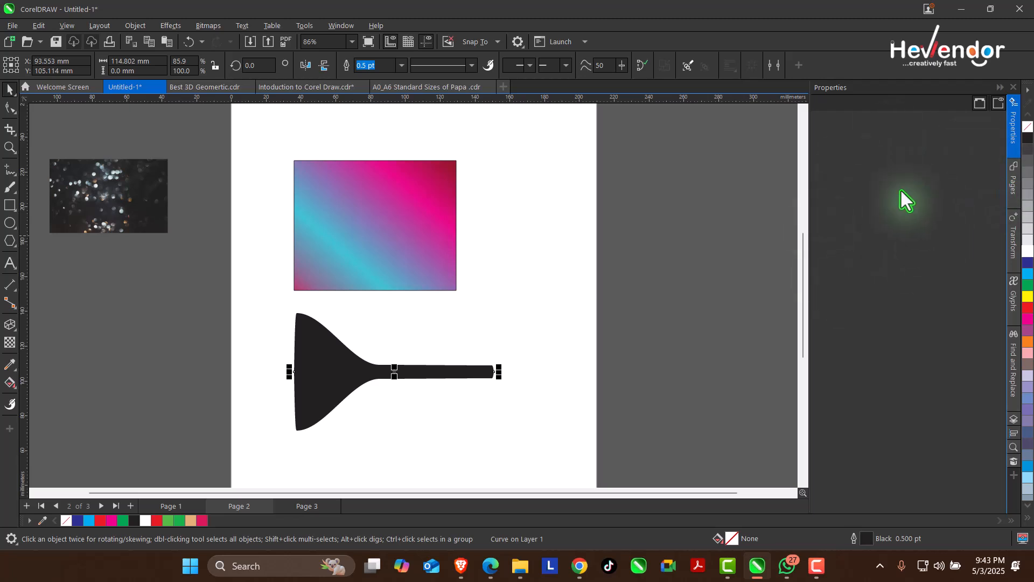
click(341, 264)
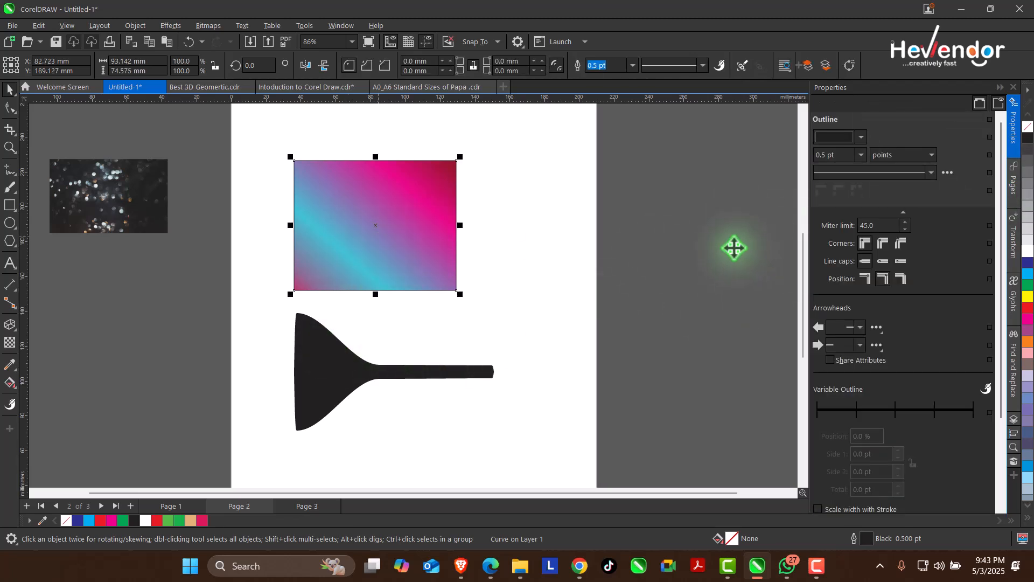
click(1013, 476)
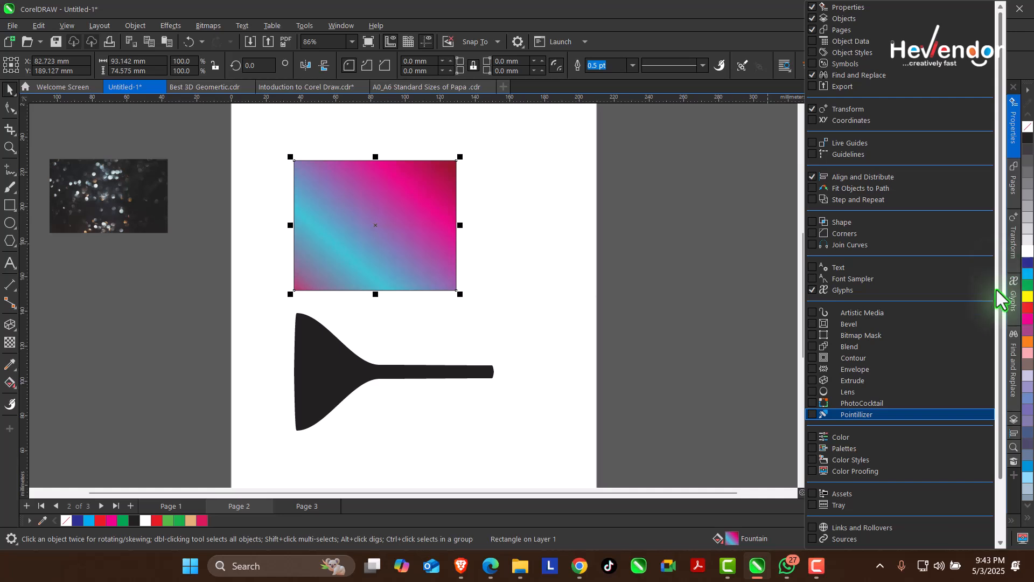
scroll(1001, 302, down, 2)
scroll(1000, 372, up, 2)
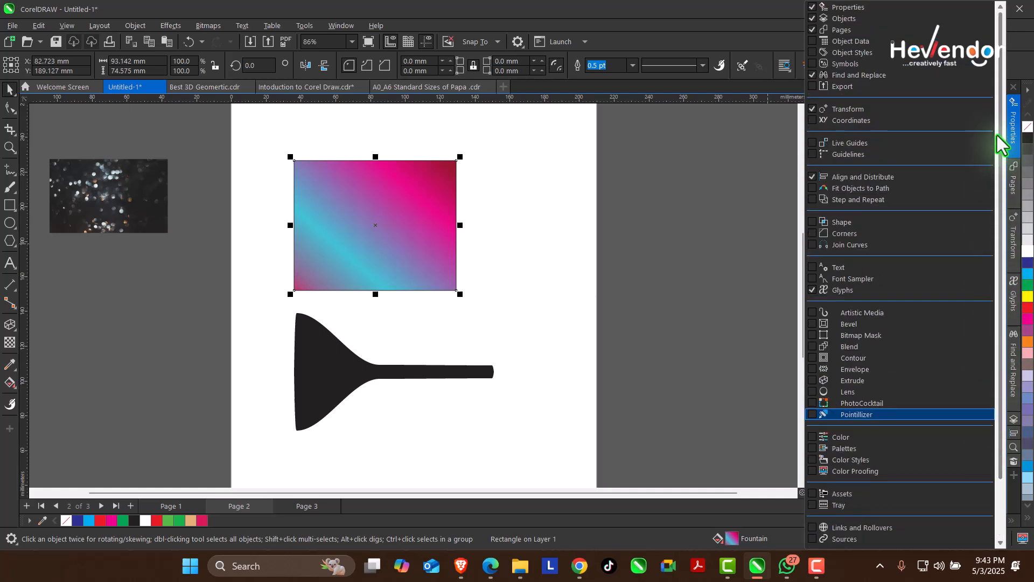
click(946, 156)
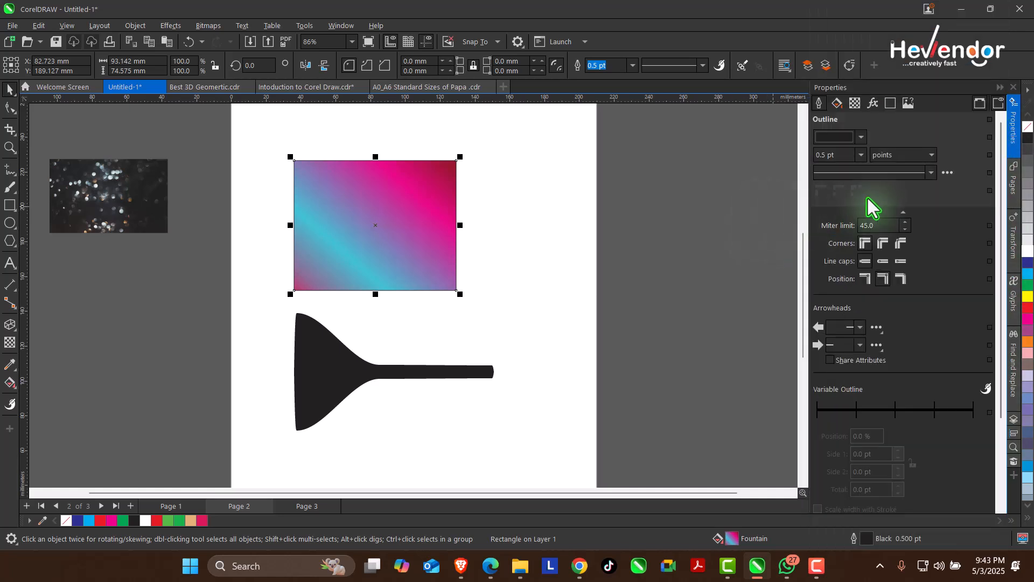
click(1000, 87)
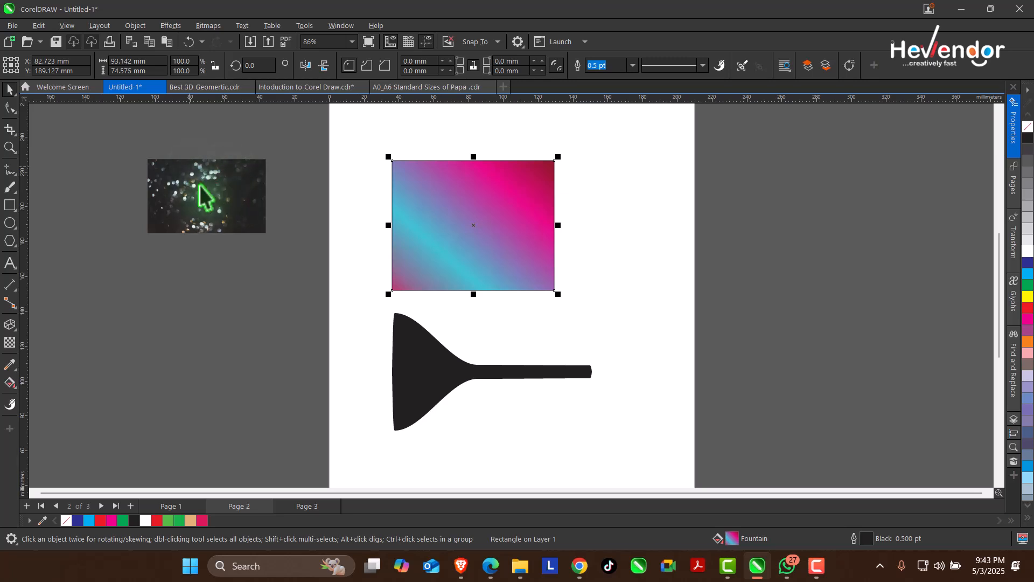
Step: Move the black variable-width line slightly to the right, keeping it below the gradient rectangle
click(252, 213)
click(483, 251)
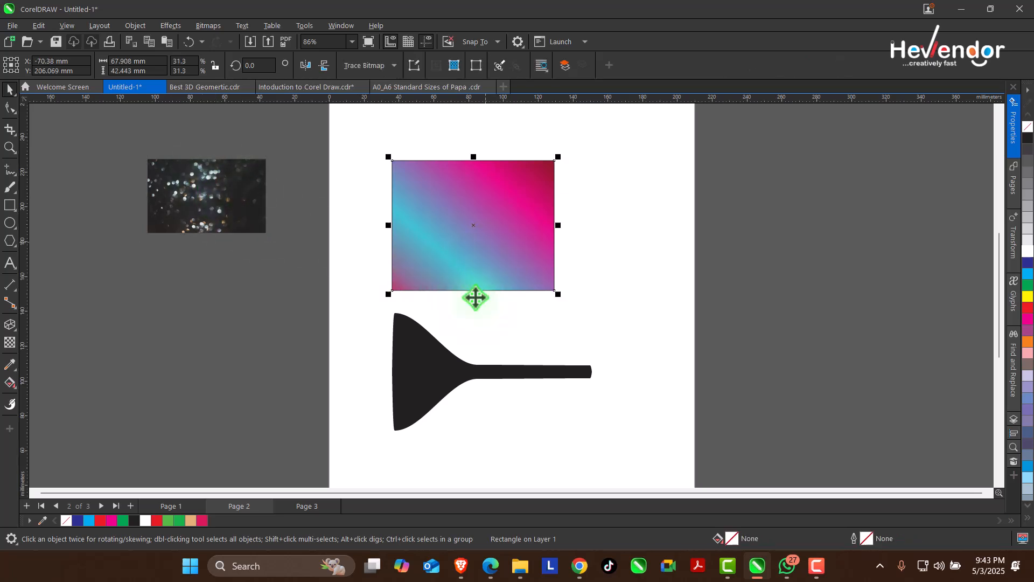
click(423, 370)
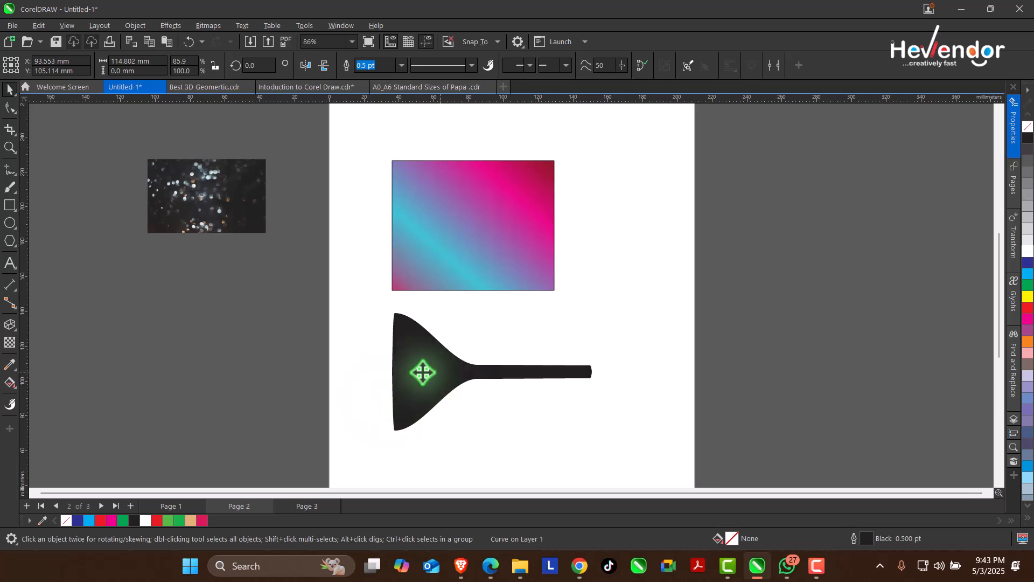
mouse_move(423, 369)
mouse_down()
mouse_move(247, 335)
mouse_move(270, 330)
mouse_move(521, 373)
mouse_move(538, 354)
mouse_up()
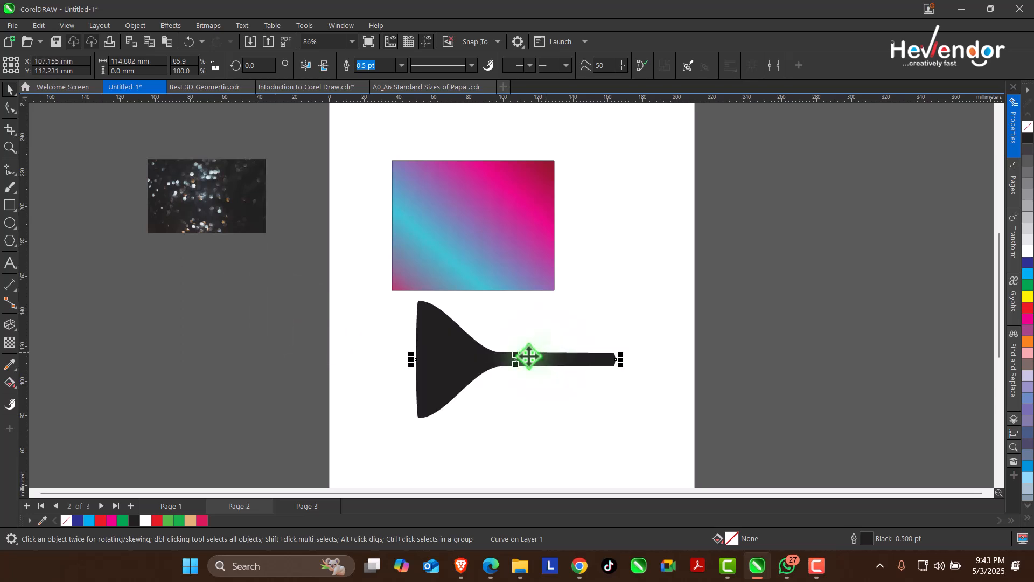
mouse_move(443, 351)
mouse_down()
mouse_move(448, 374)
mouse_move(479, 357)
mouse_move(466, 369)
mouse_move(453, 359)
mouse_up()
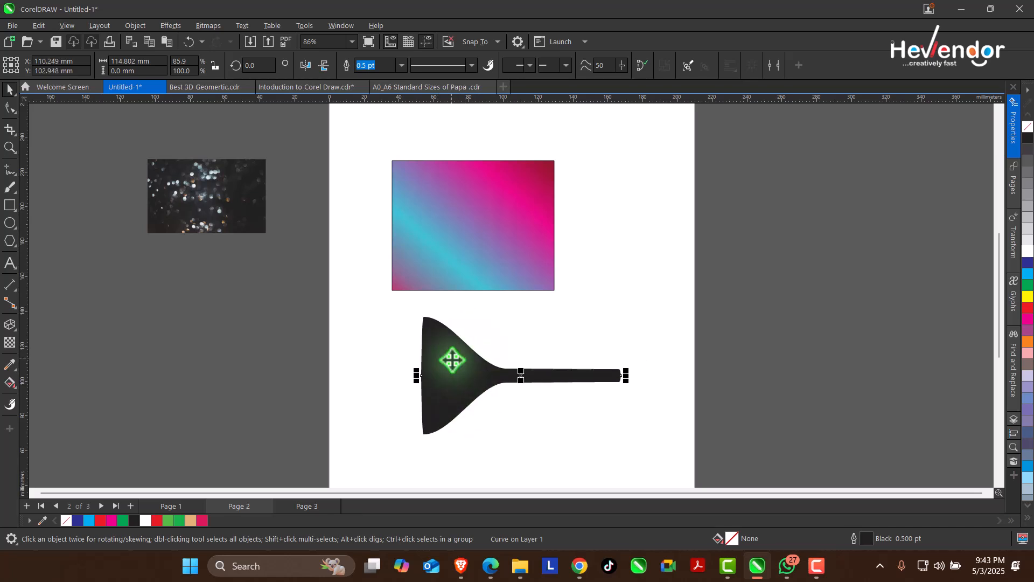
right_click(451, 360)
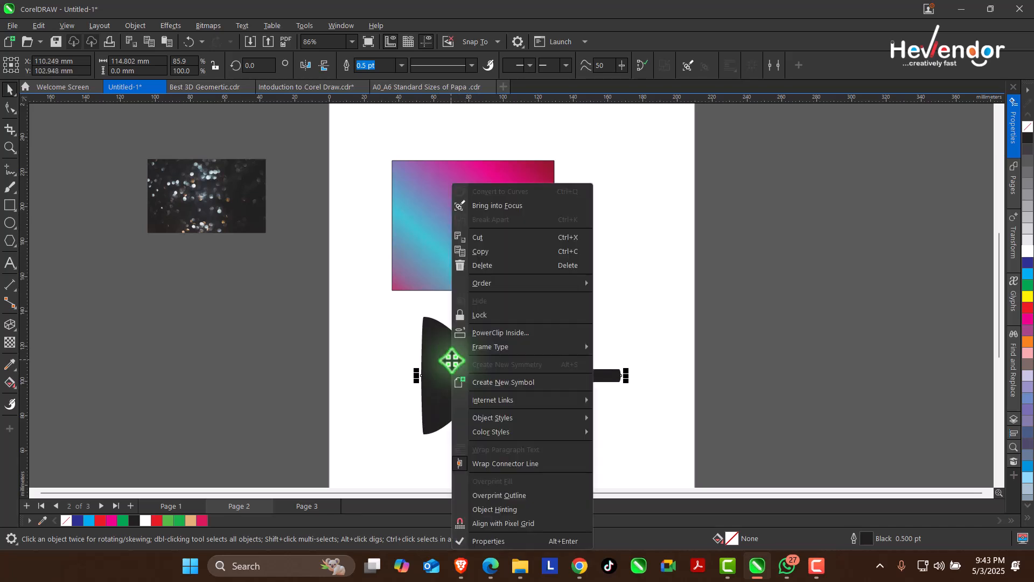
click(383, 323)
click(449, 358)
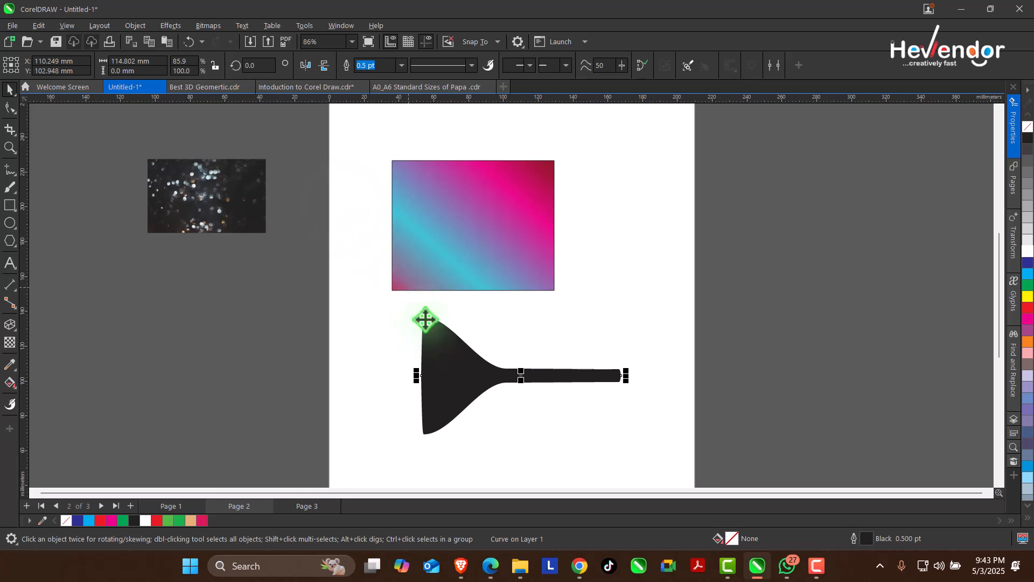
right_click(429, 320)
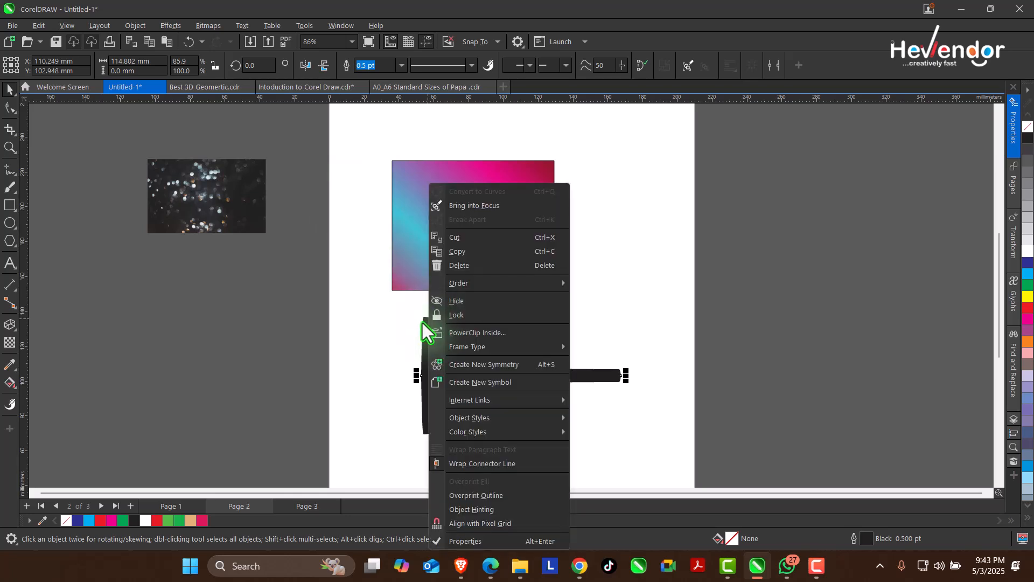
click(344, 341)
click(459, 374)
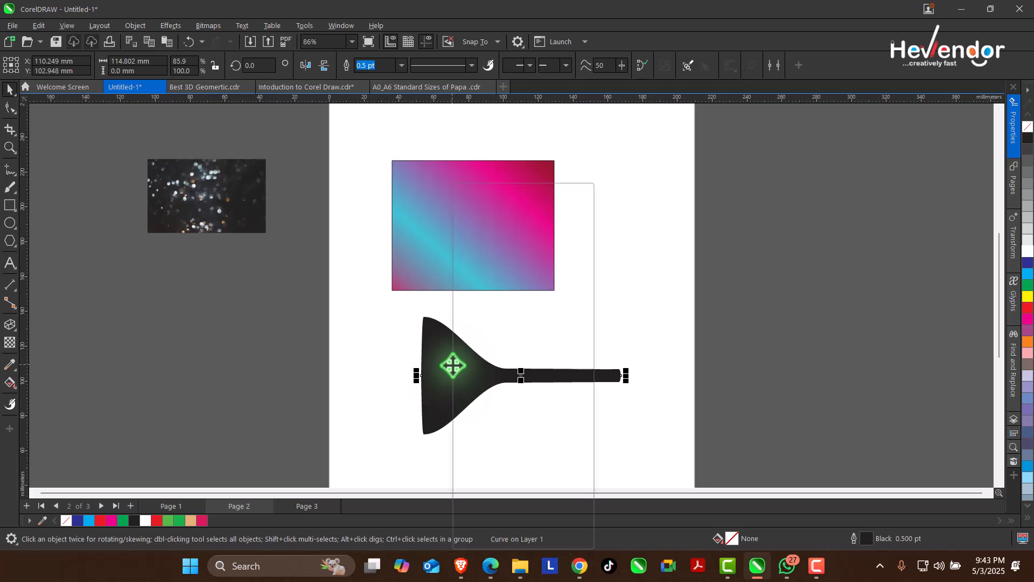
right_click(454, 363)
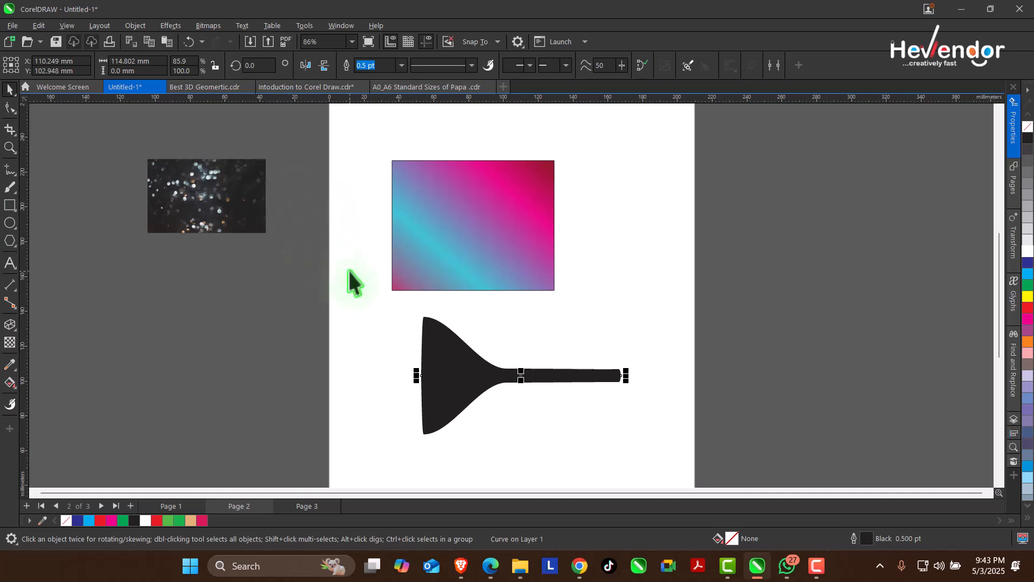
Step: Convert the variable-width line's outline to an object and reposition the resulting funnel shape
click(135, 26)
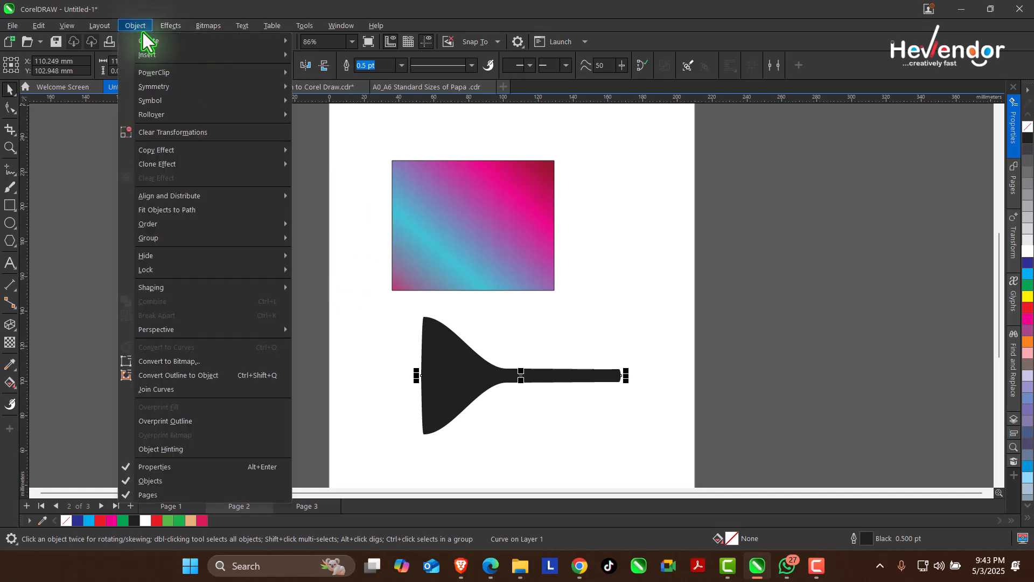
click(188, 384)
drag(439, 381, 475, 382)
Step: Recolour the converted funnel shape crimson and rotate it upright, wide end up, to the right of the gradient rectangle
click(202, 520)
click(475, 382)
drag(664, 425, 501, 439)
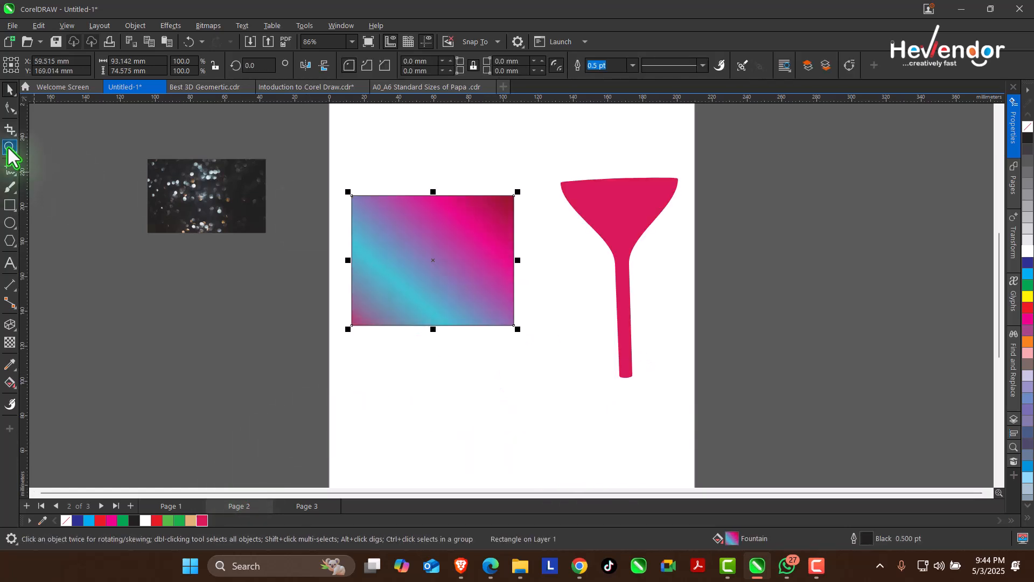
Step: Examine the photo, gradient rectangle and funnel shape at several magnifications with the Zoom tool
click(10, 148)
right_click(392, 254)
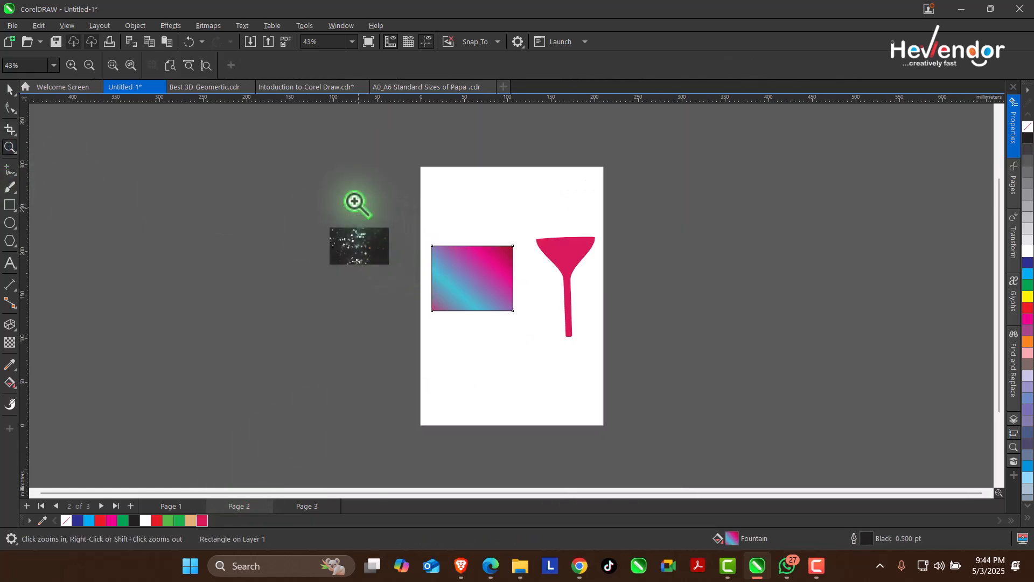
drag(318, 167, 647, 426)
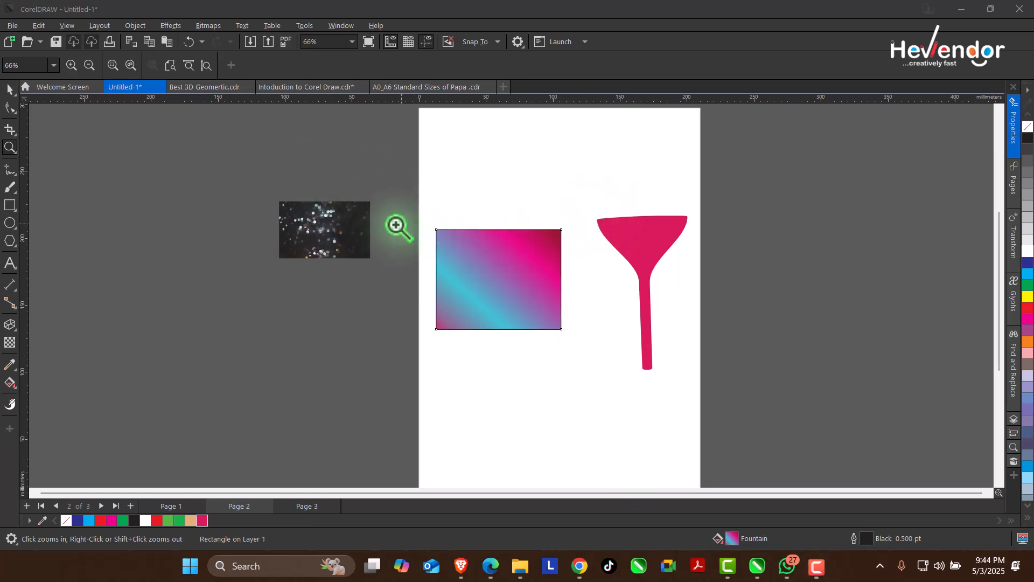
drag(254, 184, 712, 359)
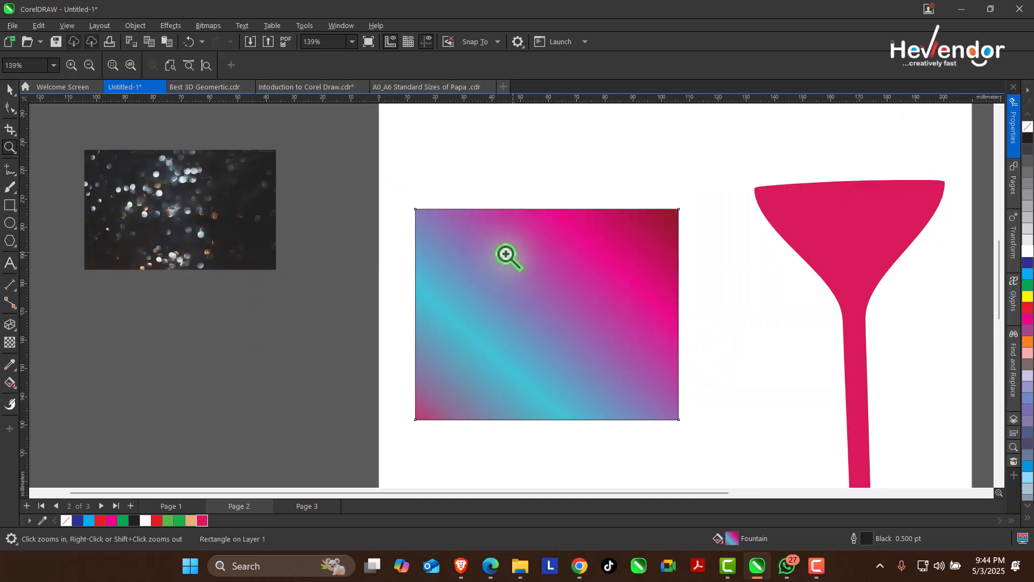
right_click(402, 193)
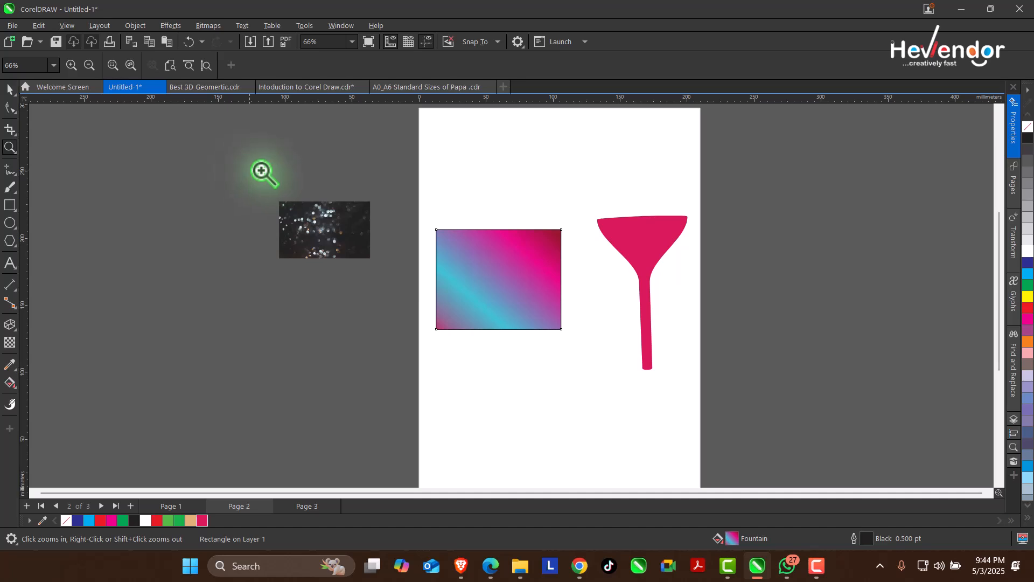
Step: Open the Intoduction to Corel Draw.cdr document and look back through its pages to 2: CD Terminology
click(309, 87)
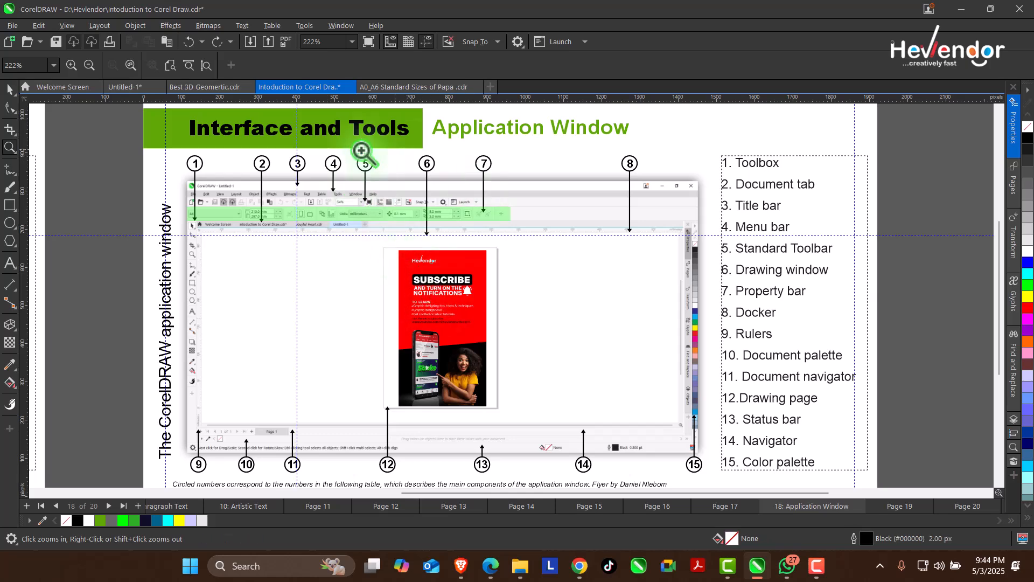
click(175, 507)
click(274, 508)
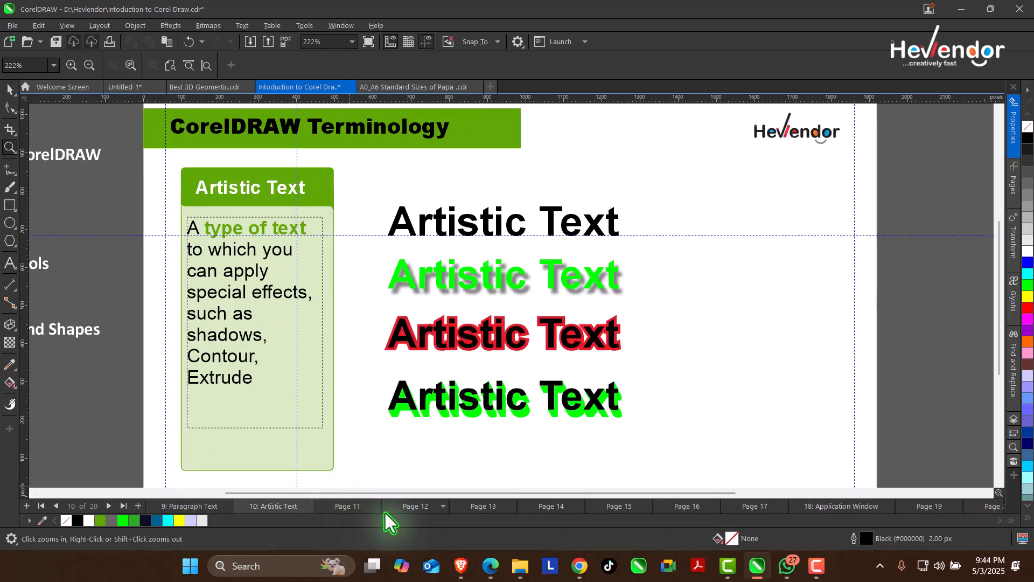
click(355, 508)
key(Page_Up)
key(Page_Up)
key(Page_Up)
key(Page_Up)
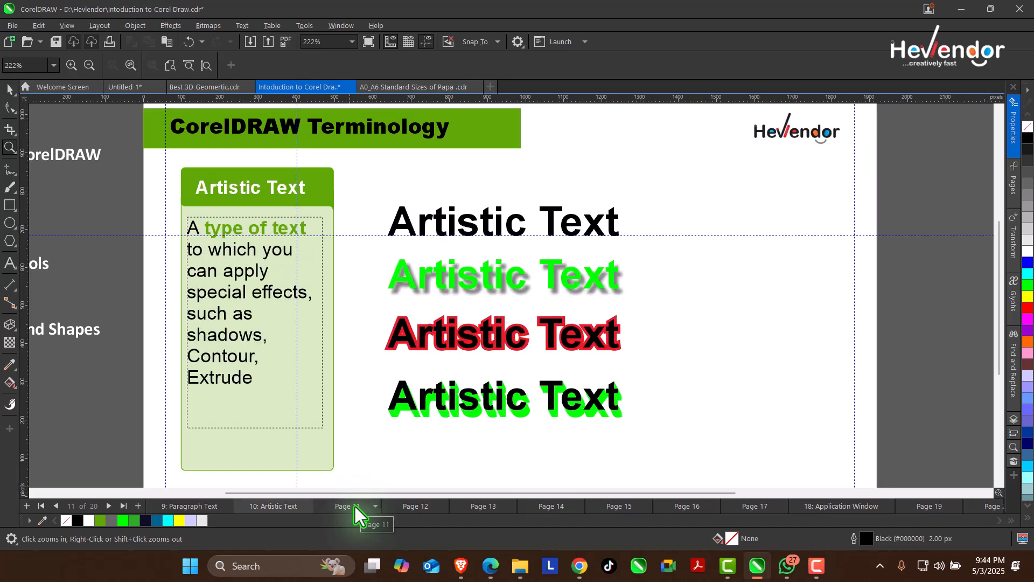
key(Page_Up)
key(Page_Up)
key(Page_Up)
key(Page_Up)
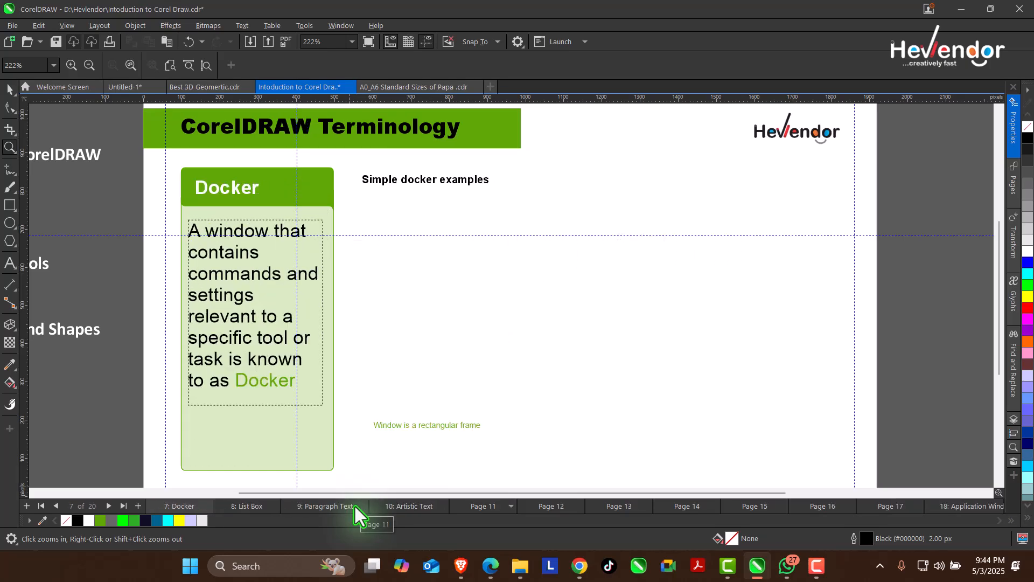
key(Page_Up)
key(Page_Up)
key(Page_Up)
key(Page_Up)
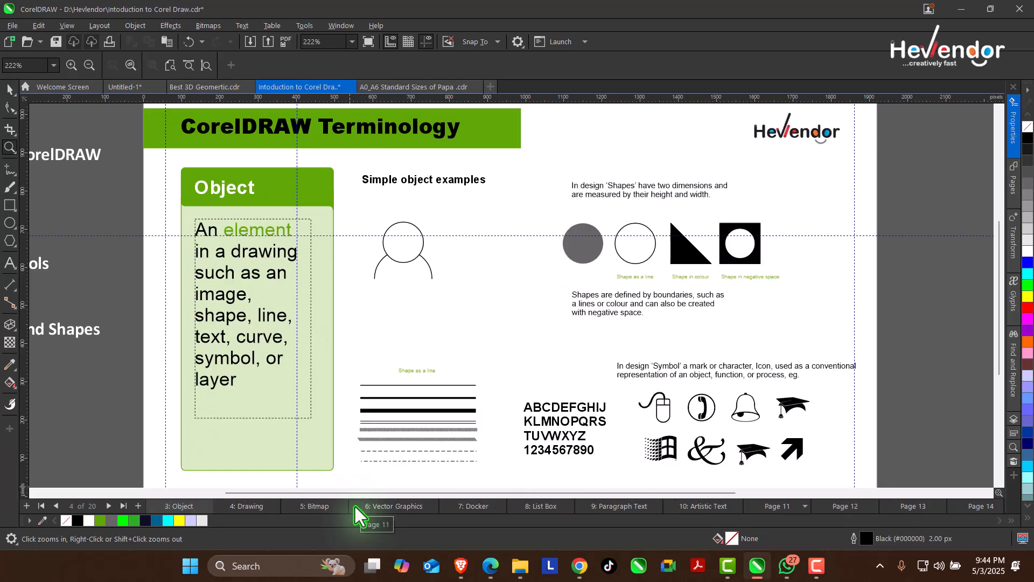
key(Page_Down)
key(Page_Down)
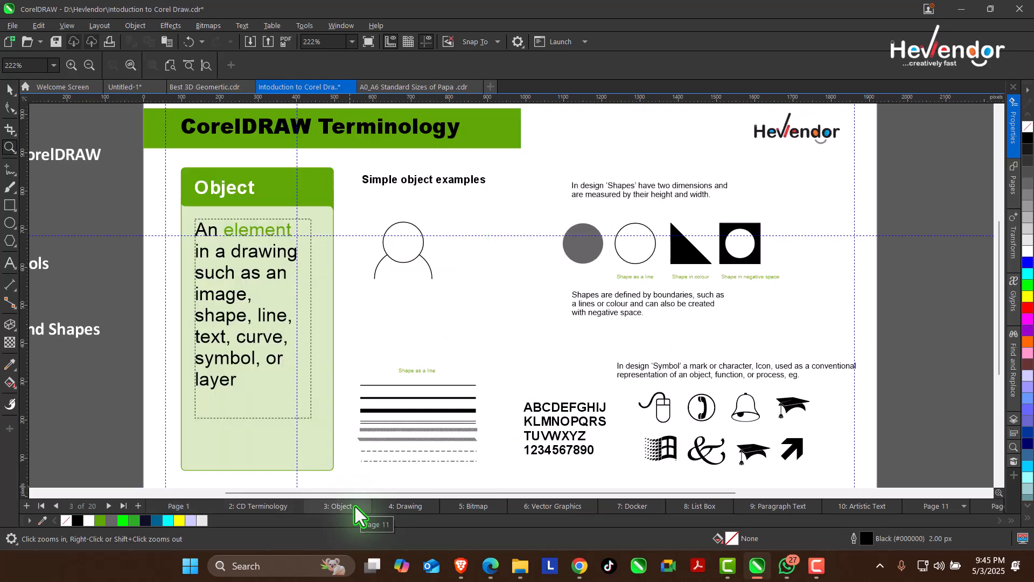
key(Page_Up)
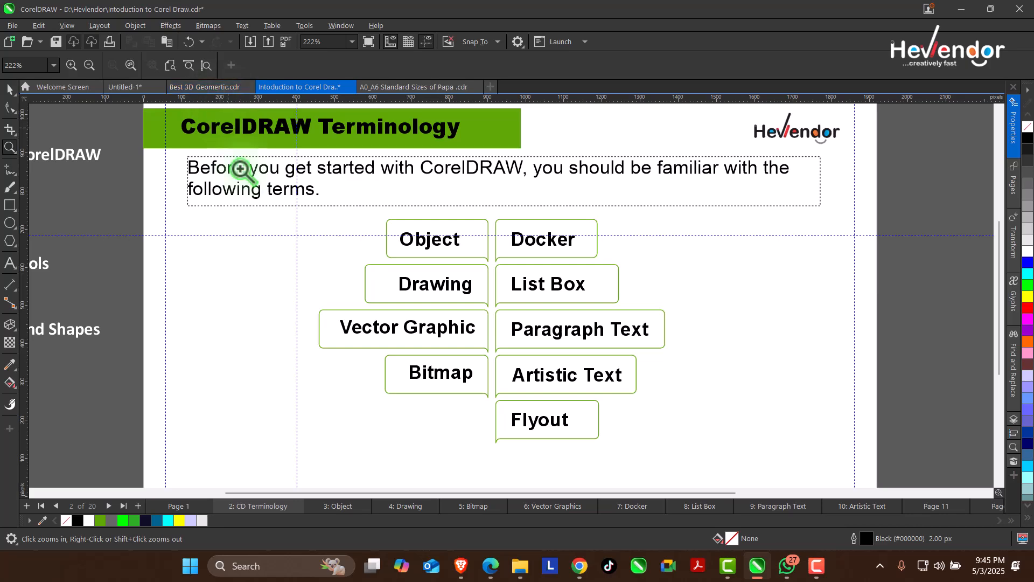
Step: Review the Object, Drawing, Bitmap, Vector Graphics and Docker terminology pages in order
click(333, 508)
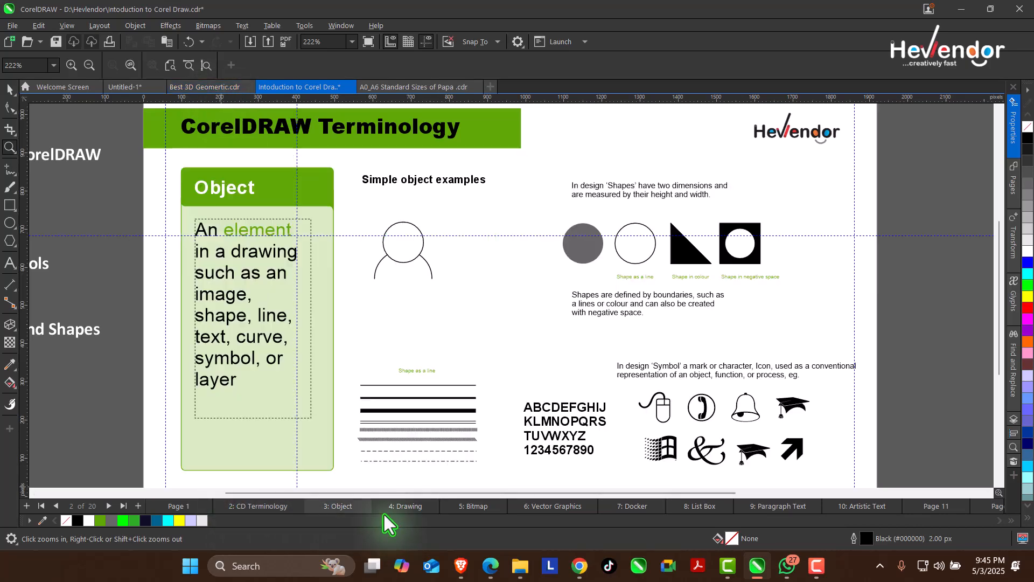
click(413, 506)
click(476, 506)
click(547, 505)
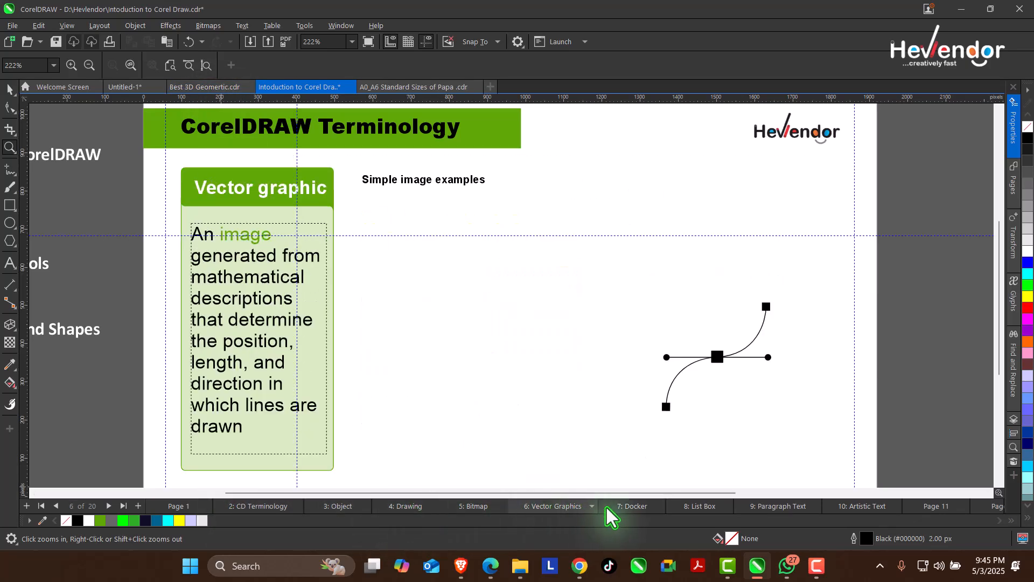
click(629, 505)
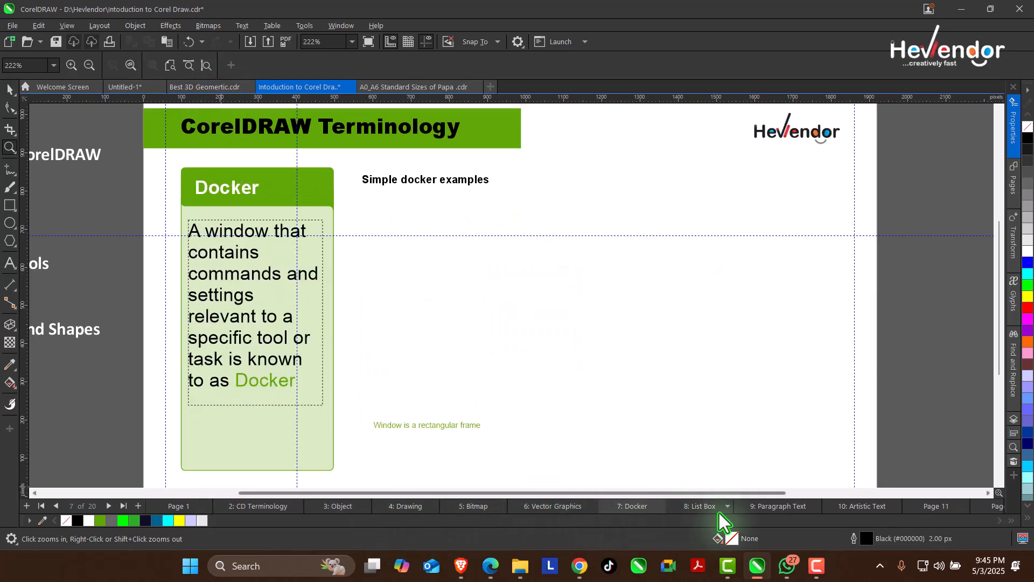
Step: Return to the Untitled-1 document and inspect the photo and gradient rectangle on Page 2
click(121, 88)
right_click(490, 308)
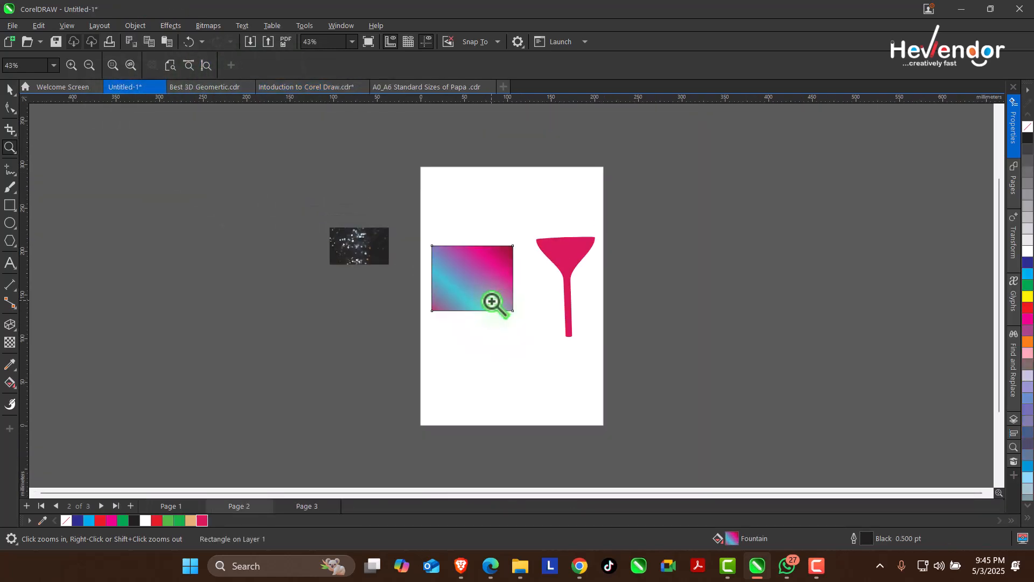
drag(307, 157, 671, 459)
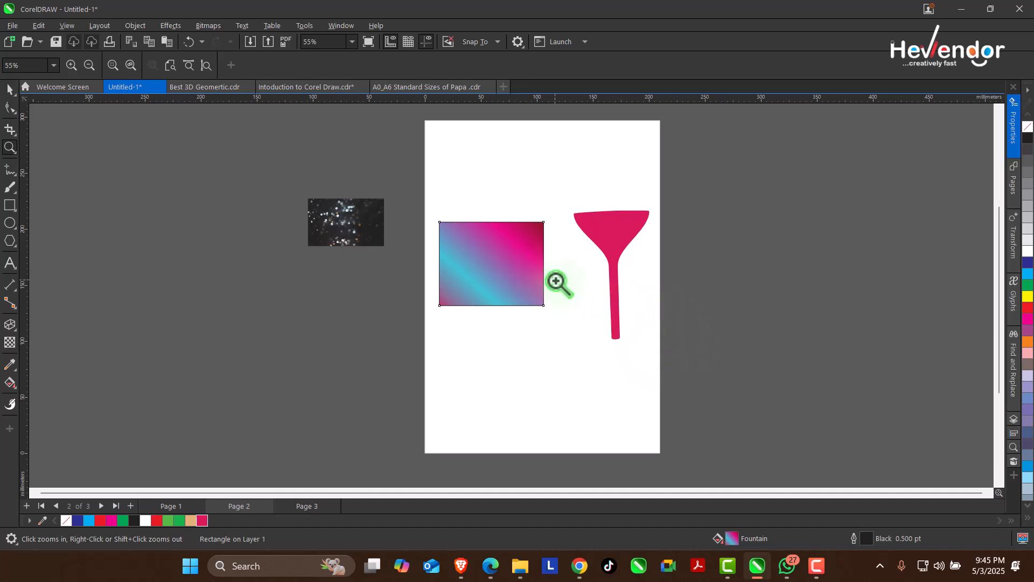
click(9, 91)
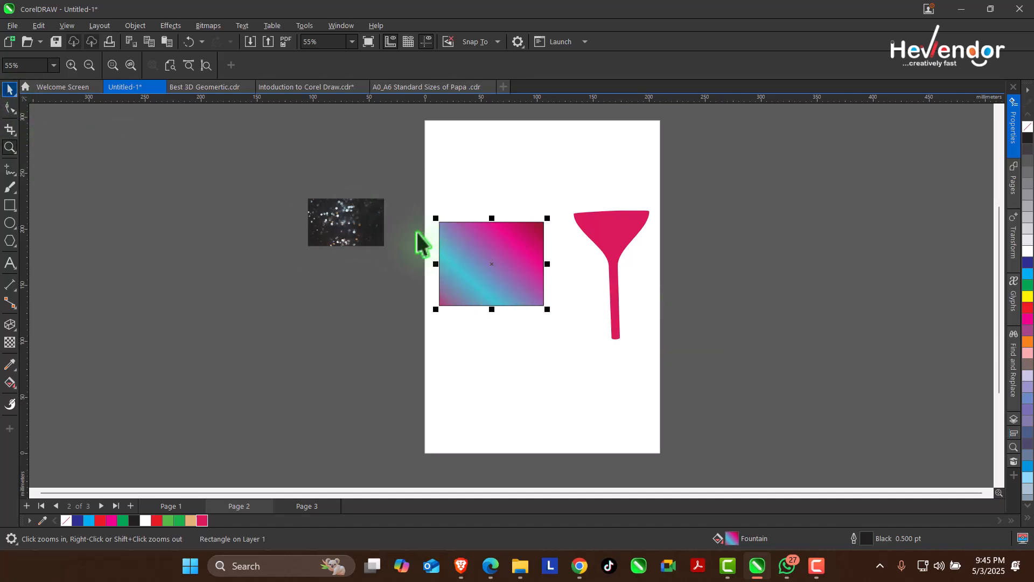
click(369, 232)
click(488, 278)
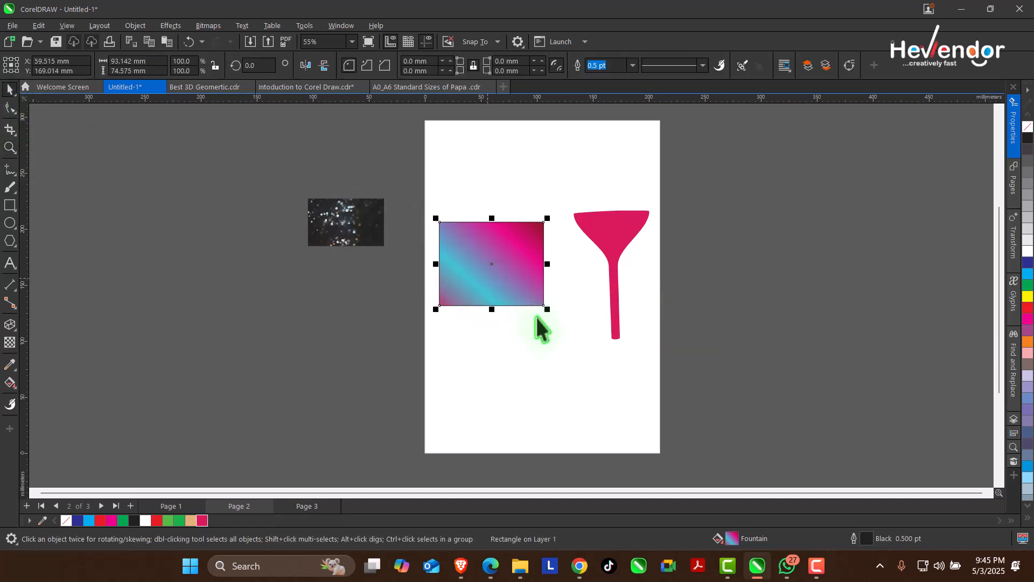
Step: Check Page 1, go to Page 3 and examine its star, circles, paragraph text and text effects up close
click(183, 507)
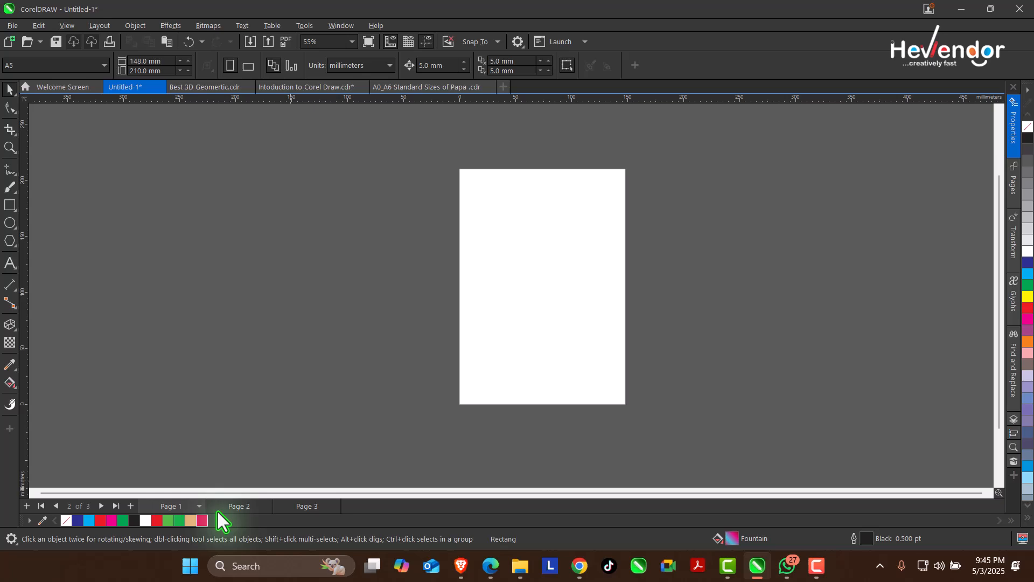
click(268, 508)
click(313, 511)
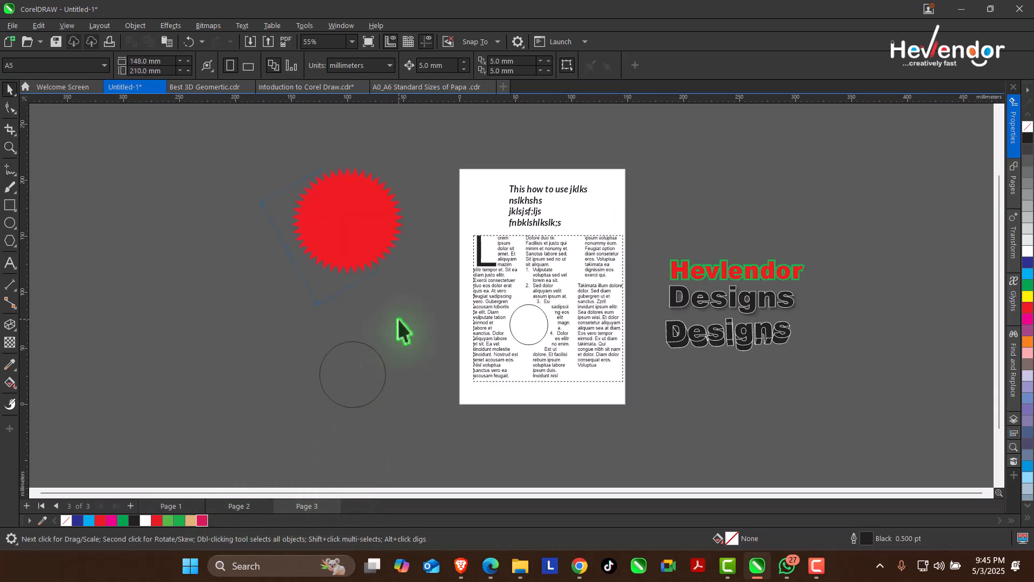
click(15, 147)
drag(240, 136, 832, 416)
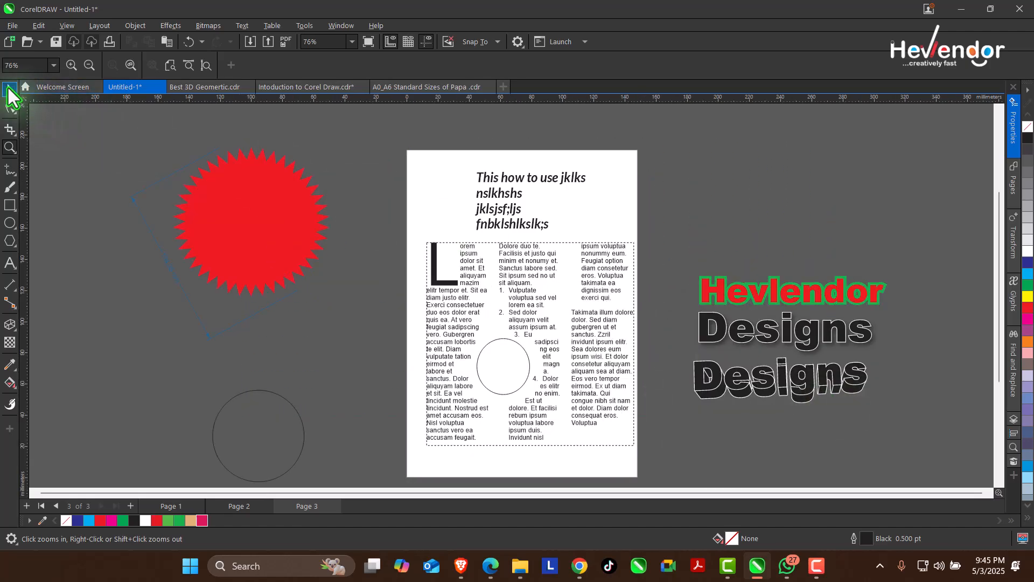
click(9, 88)
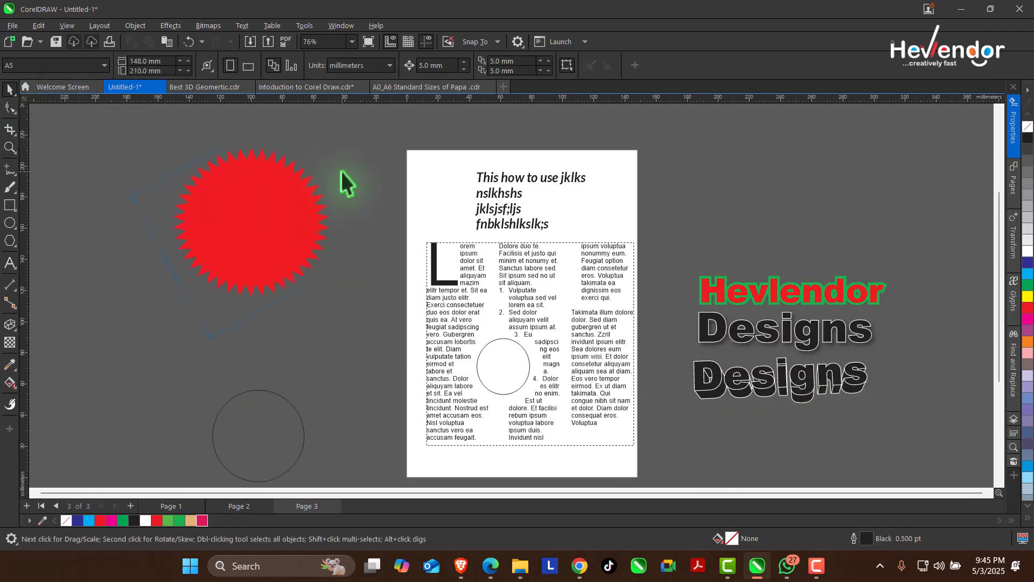